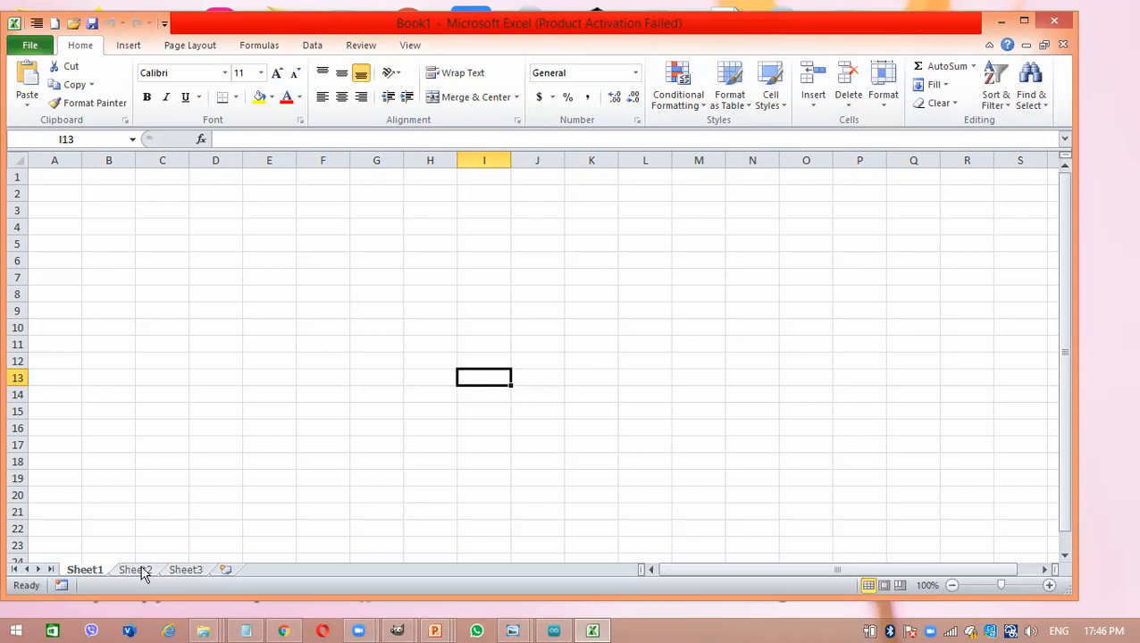
- Open Sheet2 of the workbook and maximize the Excel window
left_click(143, 571)
left_click(359, 295)
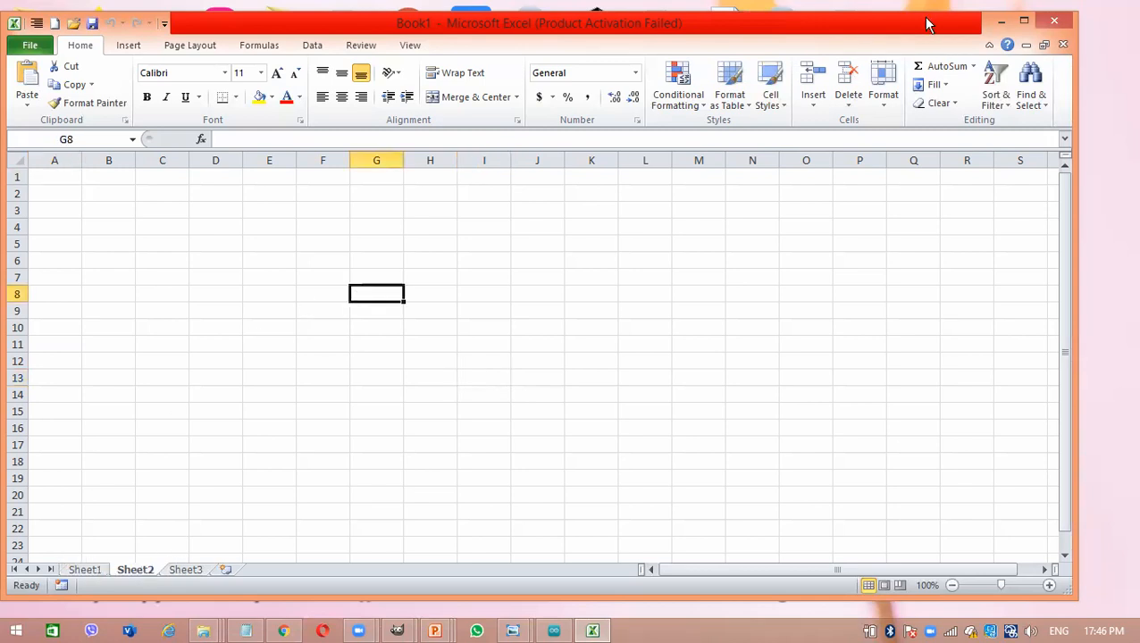
left_click(1024, 22)
left_click(909, 315)
left_click(563, 345)
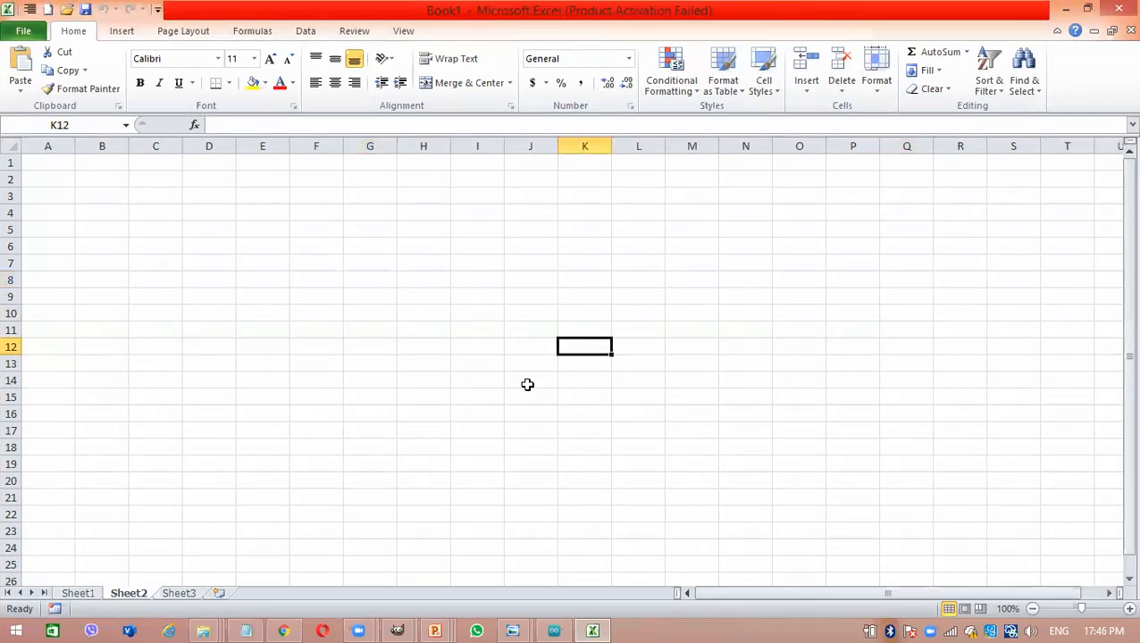
left_click(407, 340)
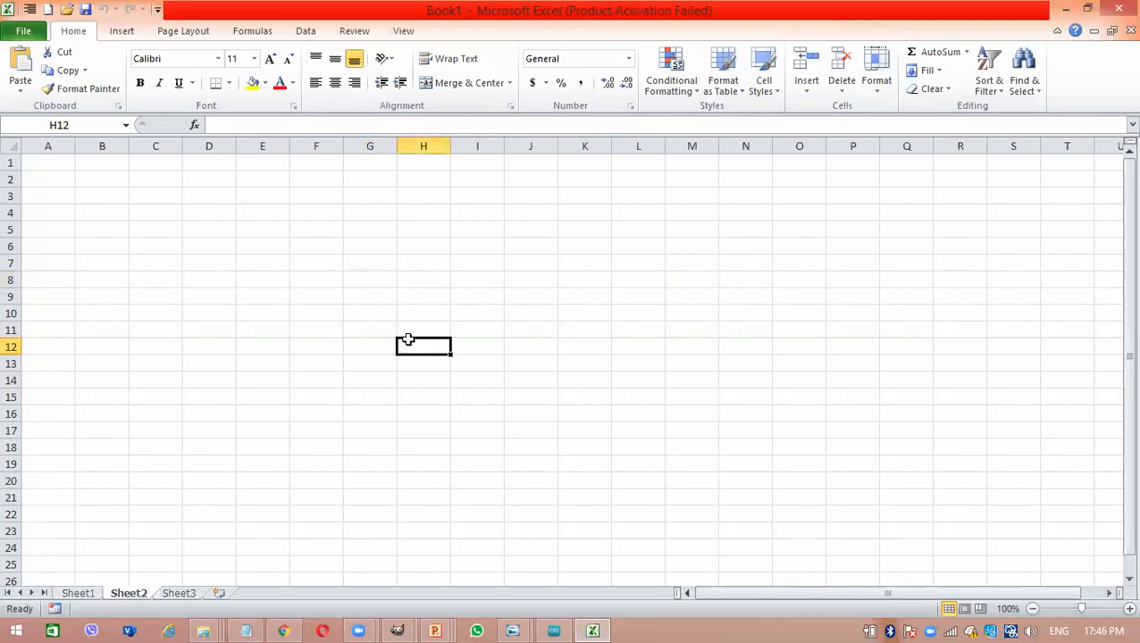
left_click(263, 146)
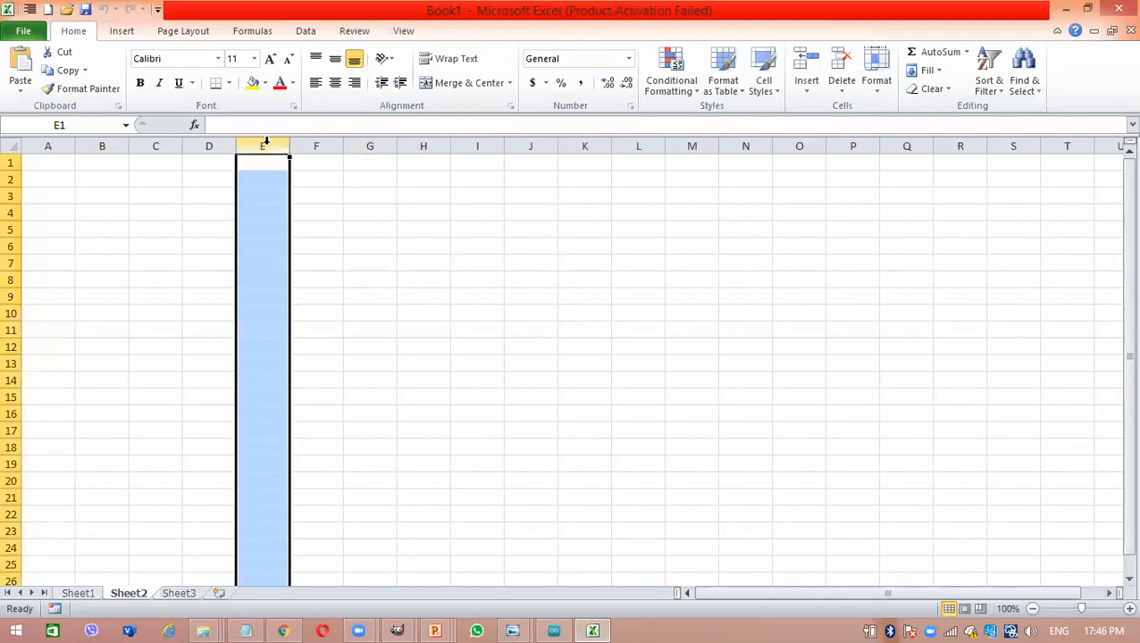
left_click(99, 230)
left_click(290, 217)
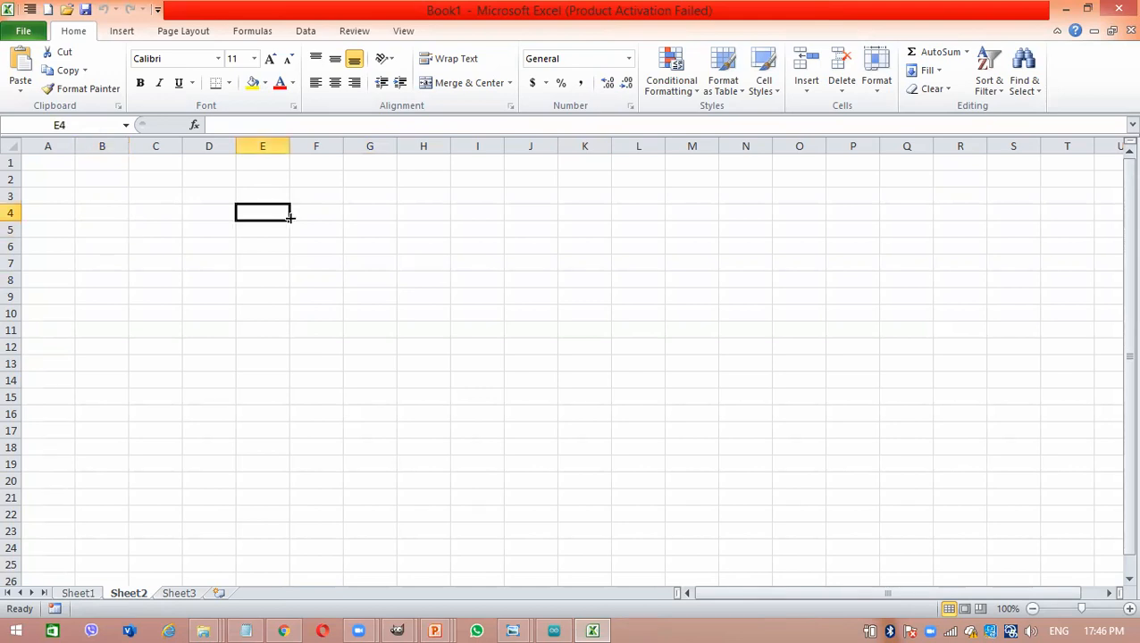
left_click(619, 395)
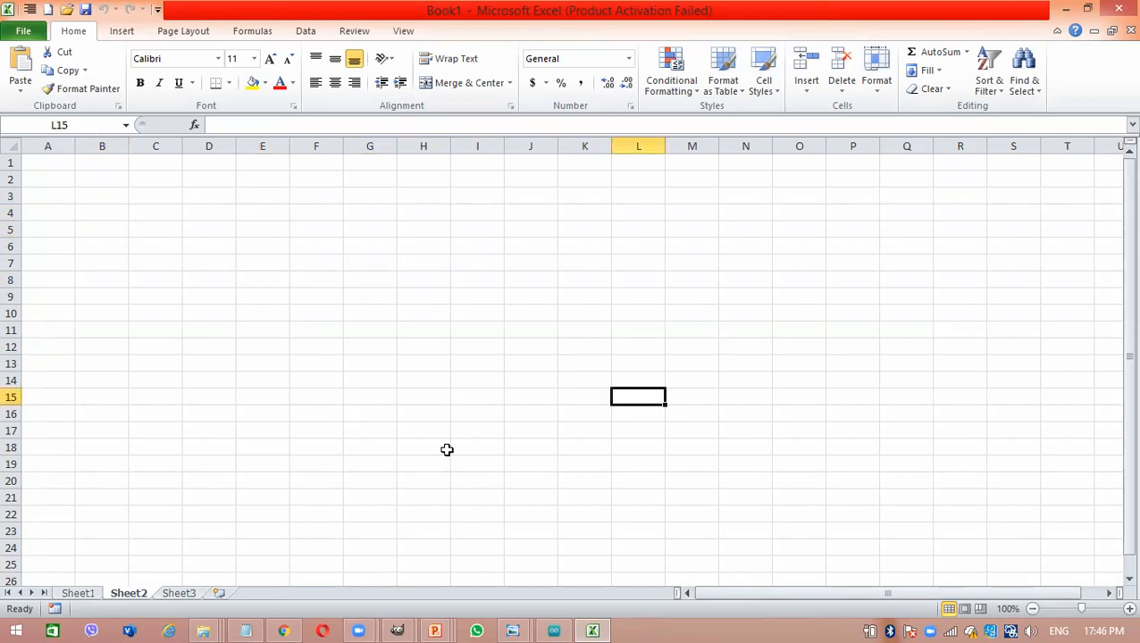
left_click(369, 259)
left_click(265, 230)
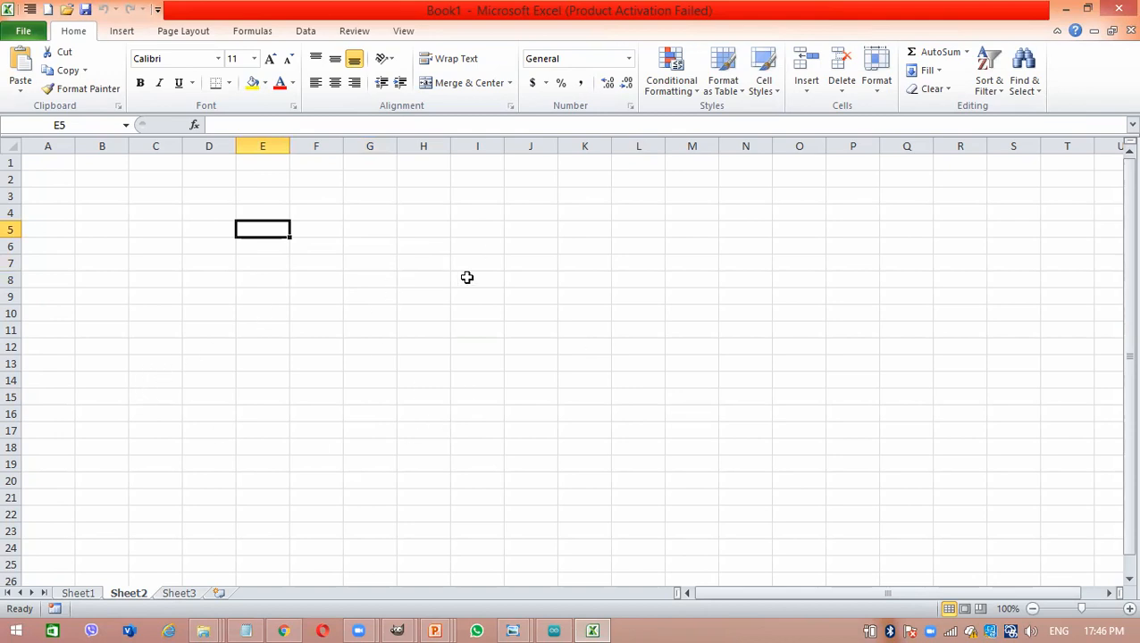
left_click(415, 261)
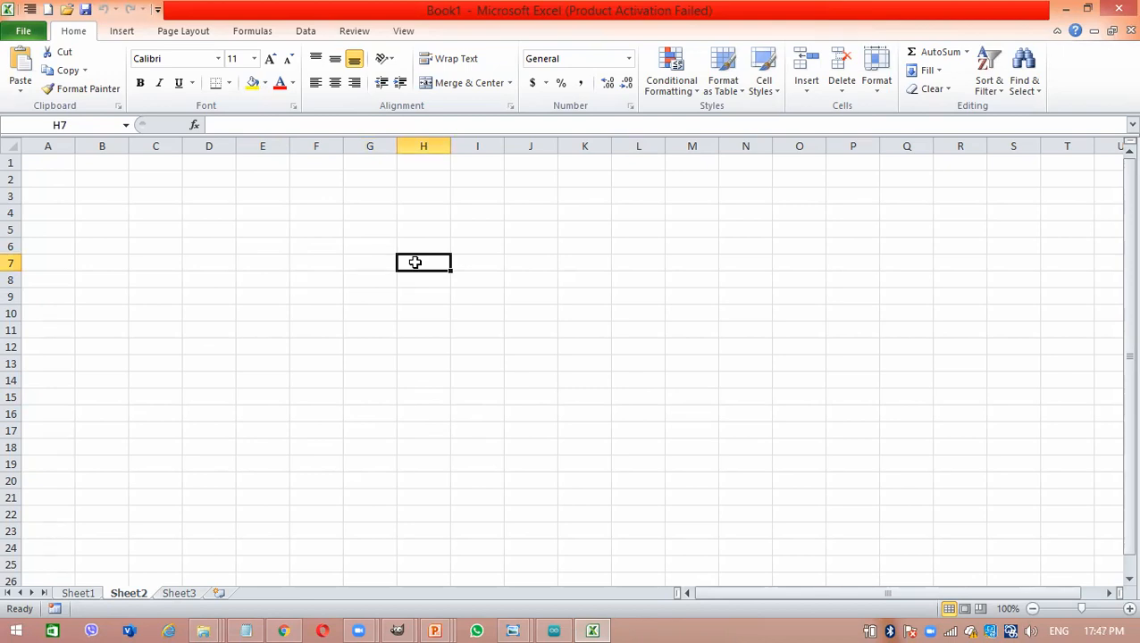
left_click(257, 196)
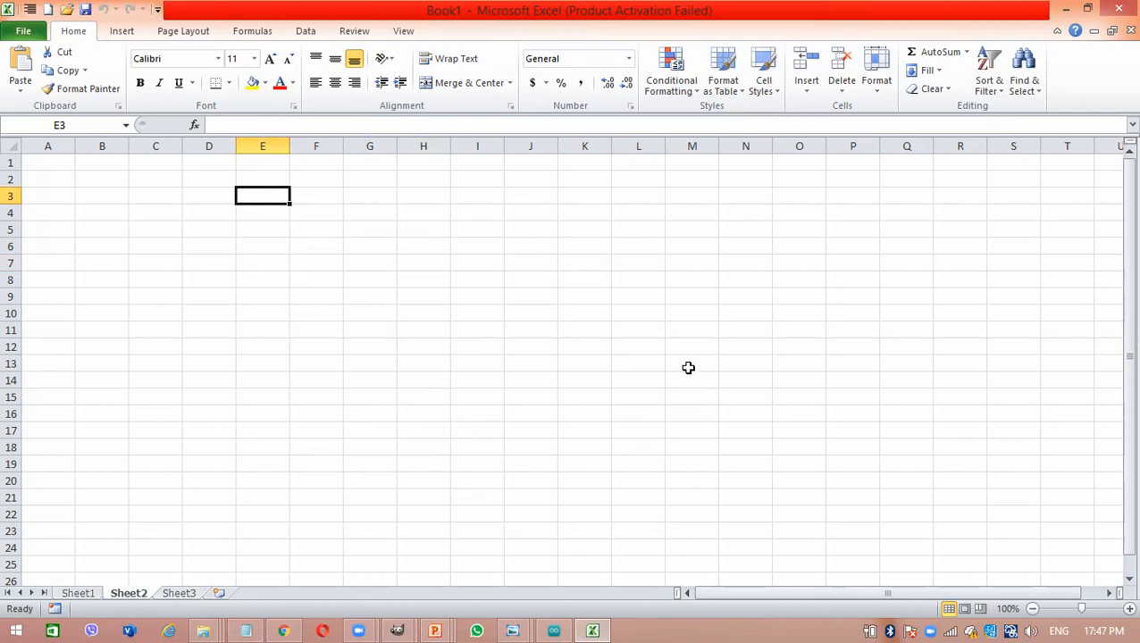
left_click(217, 298)
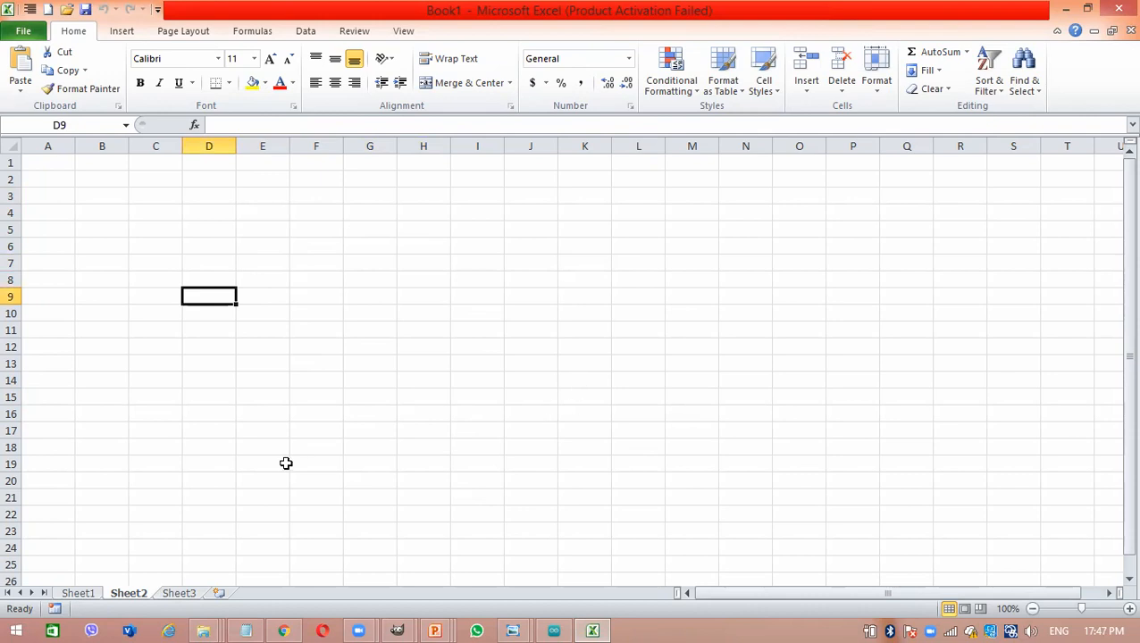
- Go back one worksheet to Sheet1 and move forward through Sheet2 to Sheet3
key("ctrl+Page_Up")
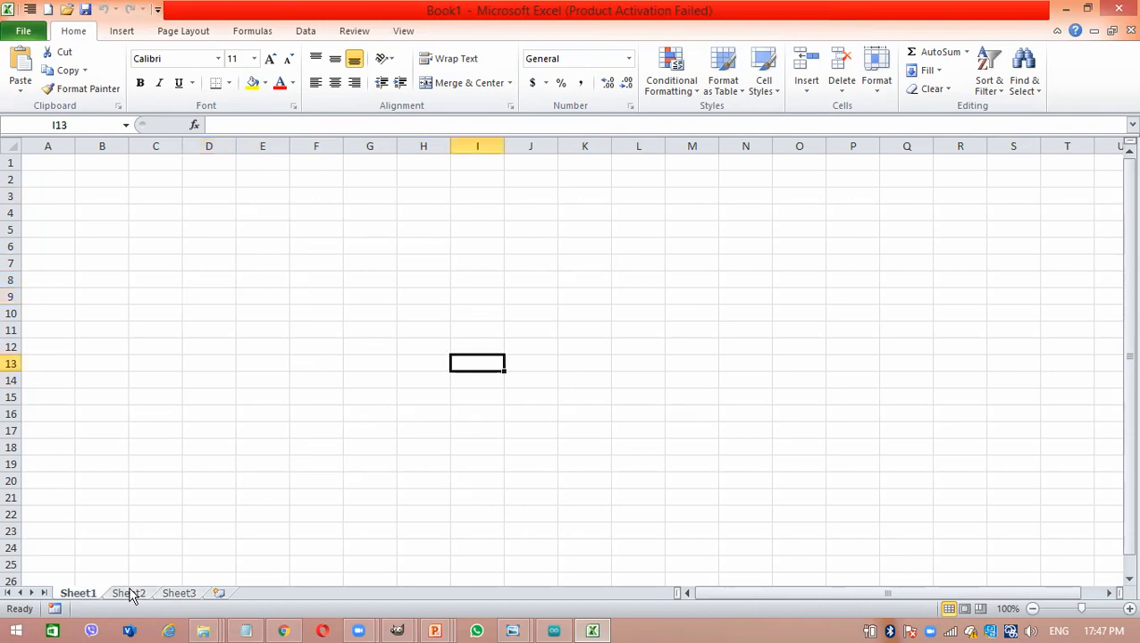
left_click(130, 594)
left_click(178, 593)
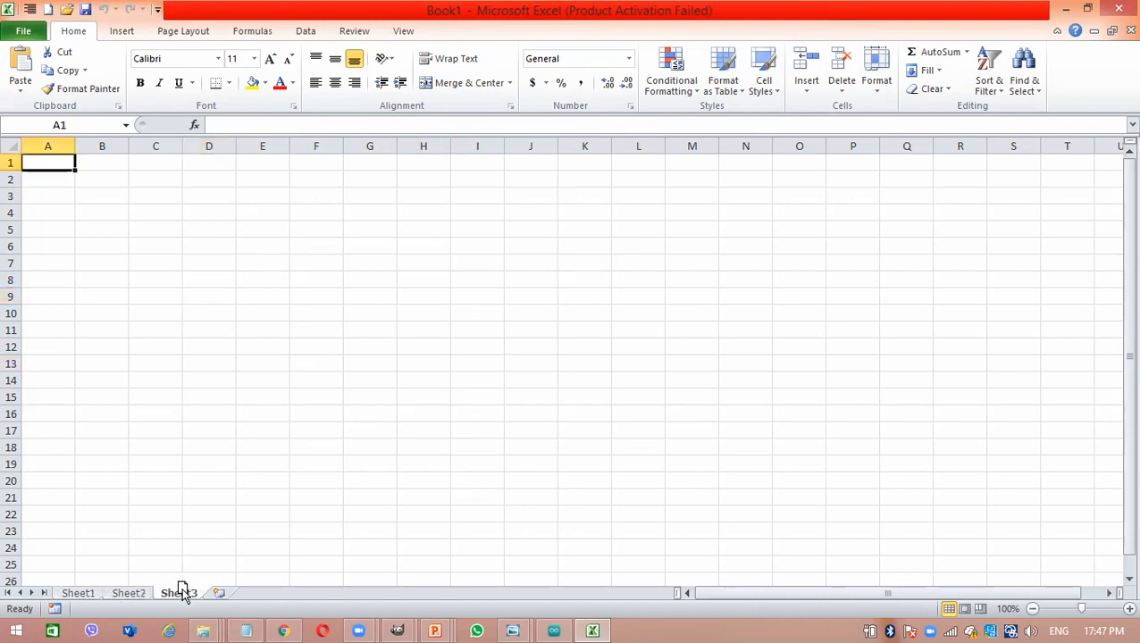
left_click(428, 488)
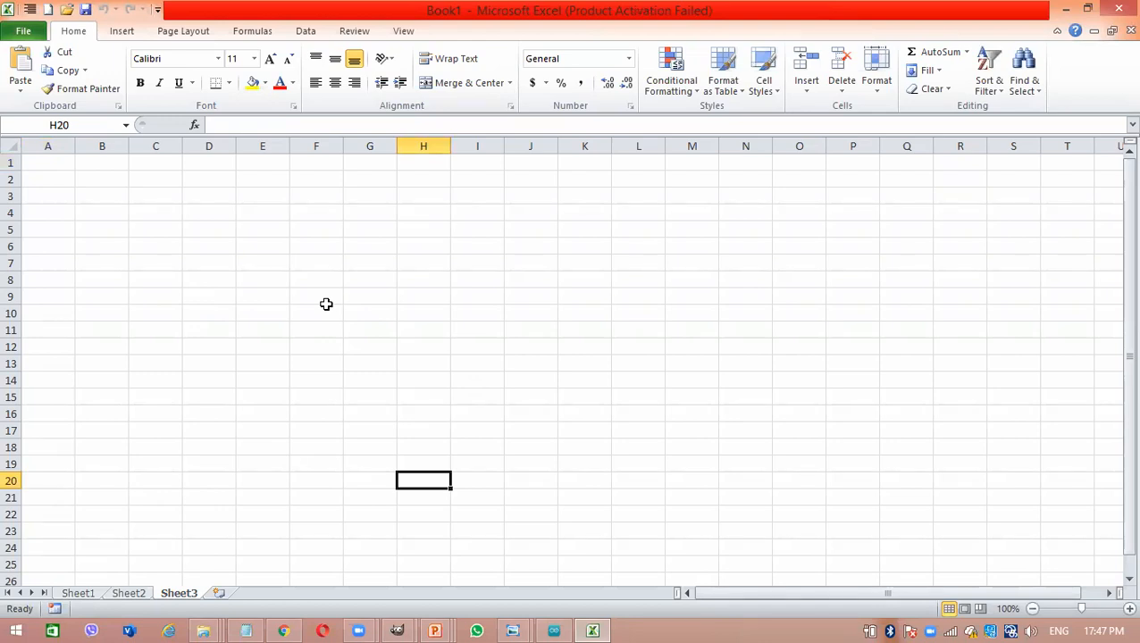
left_click(404, 191)
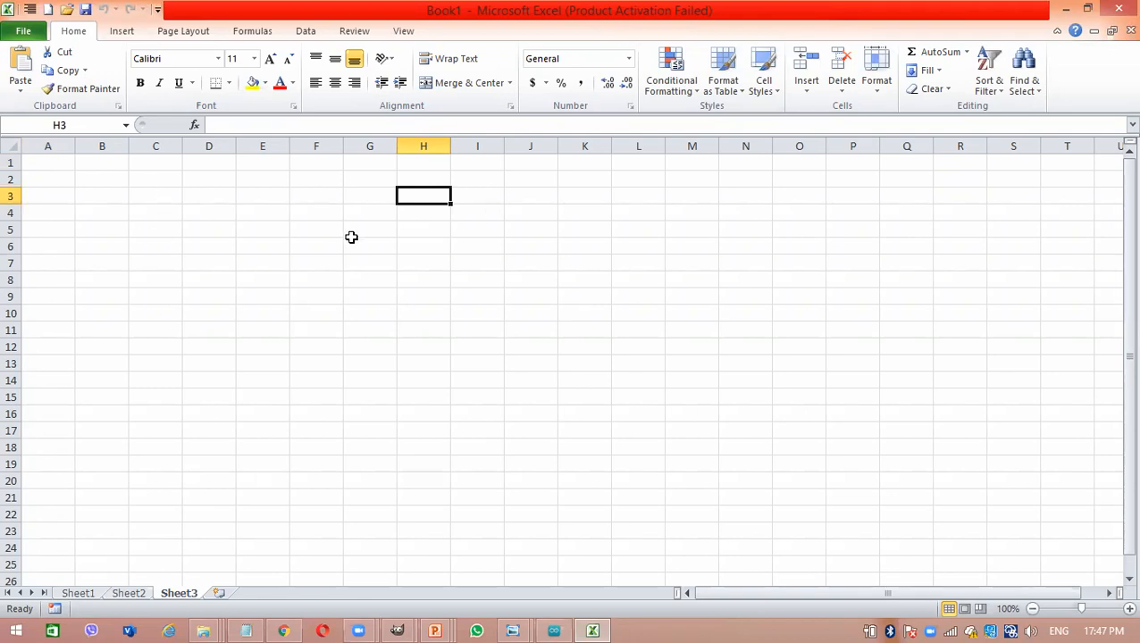
left_click(328, 278)
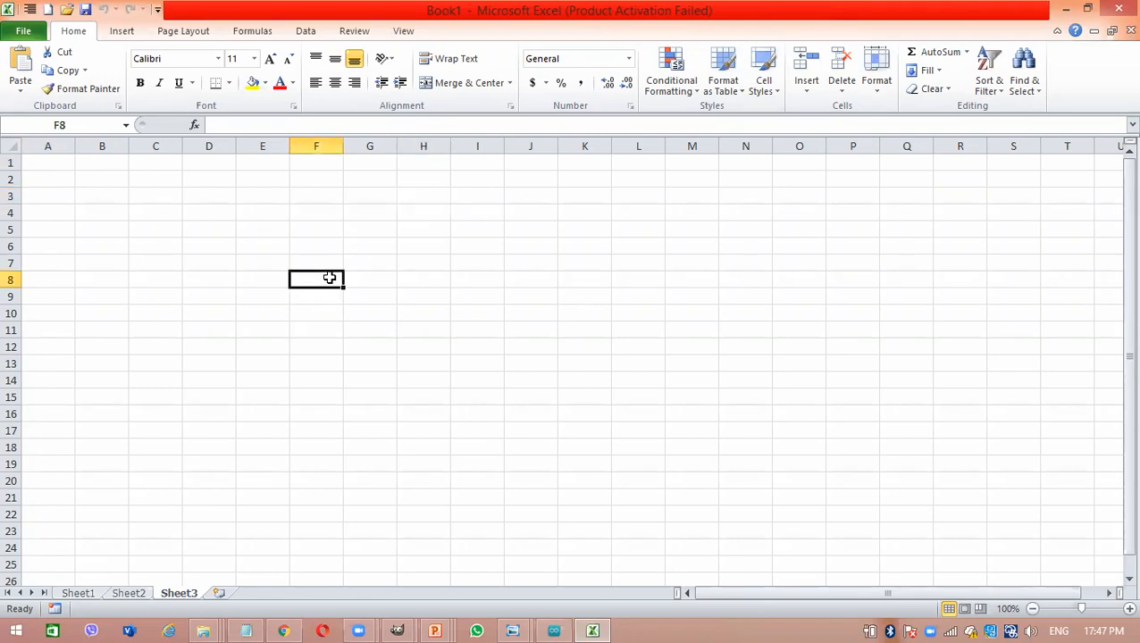
left_click(96, 159)
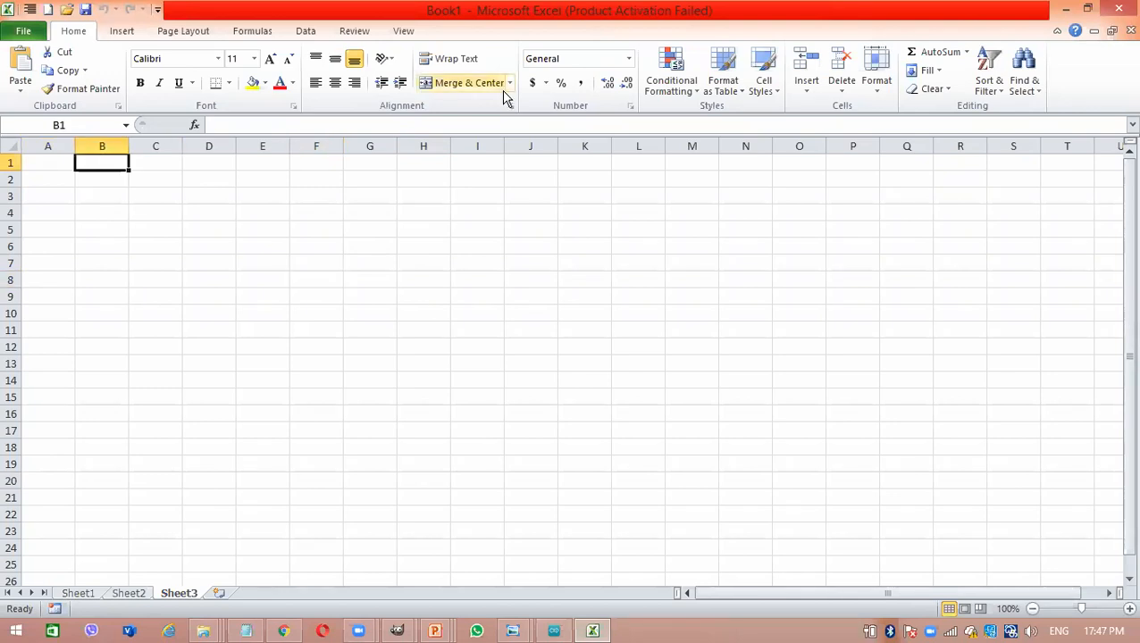
left_click(286, 191)
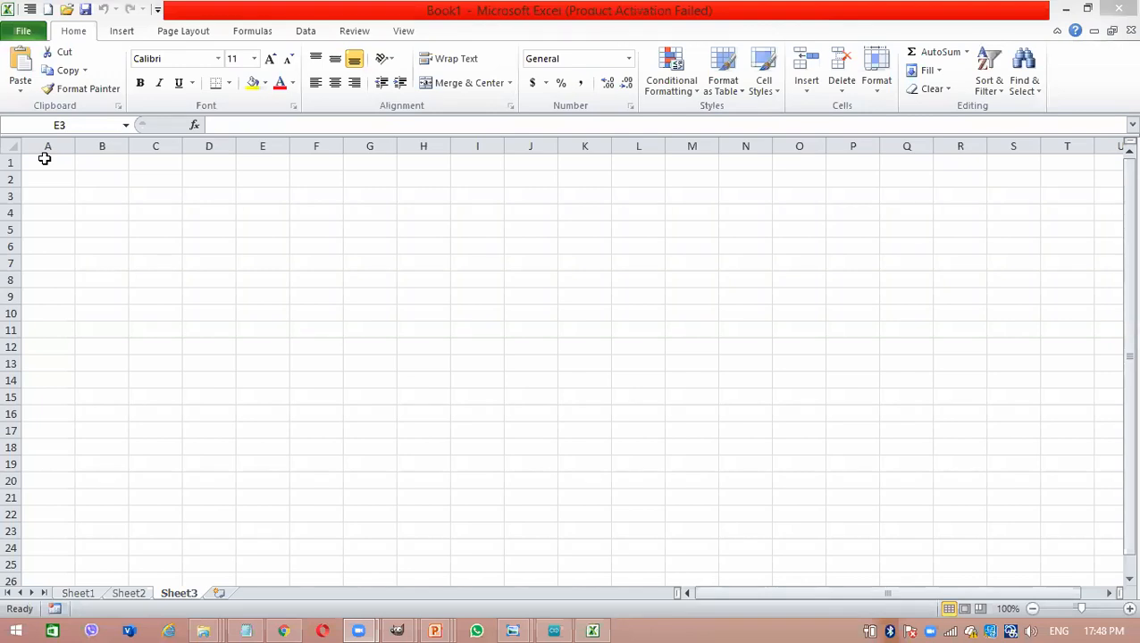
- Jump from cell D5 up to the first cell of column D, and select cell D17
left_click(223, 225)
key("ctrl+Up")
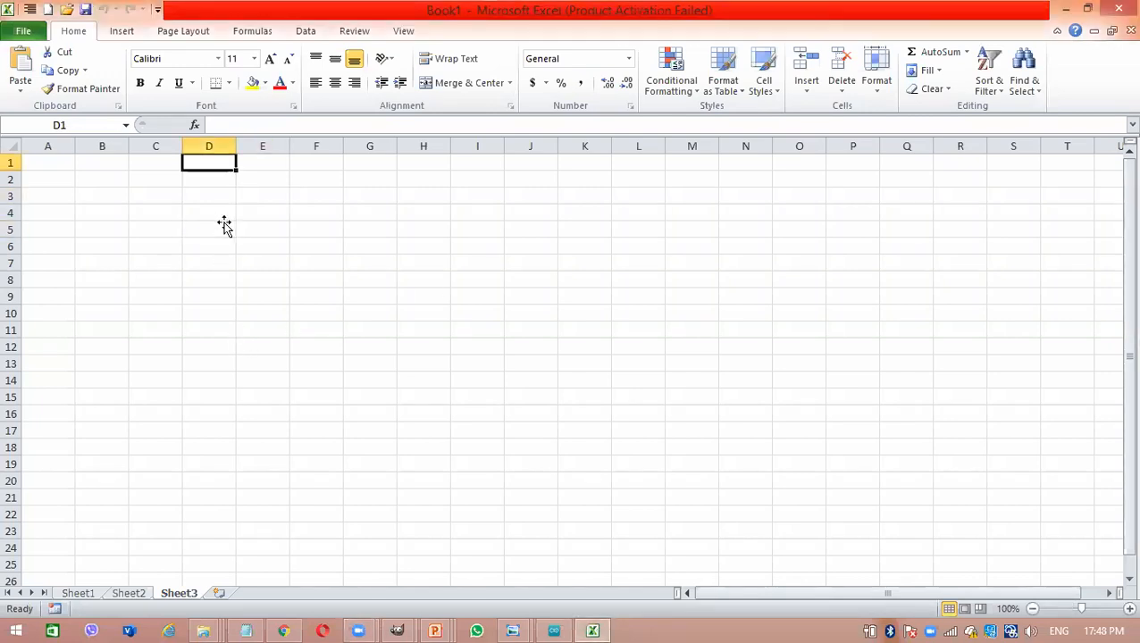
left_click(215, 433)
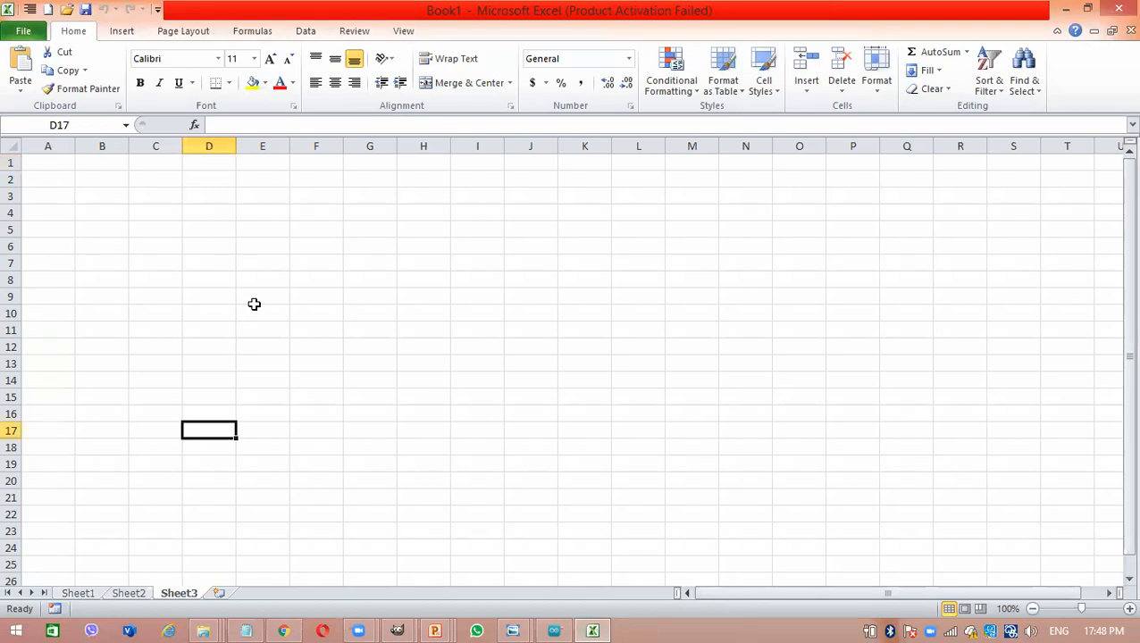
- Enter the text "ict" in cell D5 and "ICT 10" in cell G9 of Sheet3
left_click(212, 258)
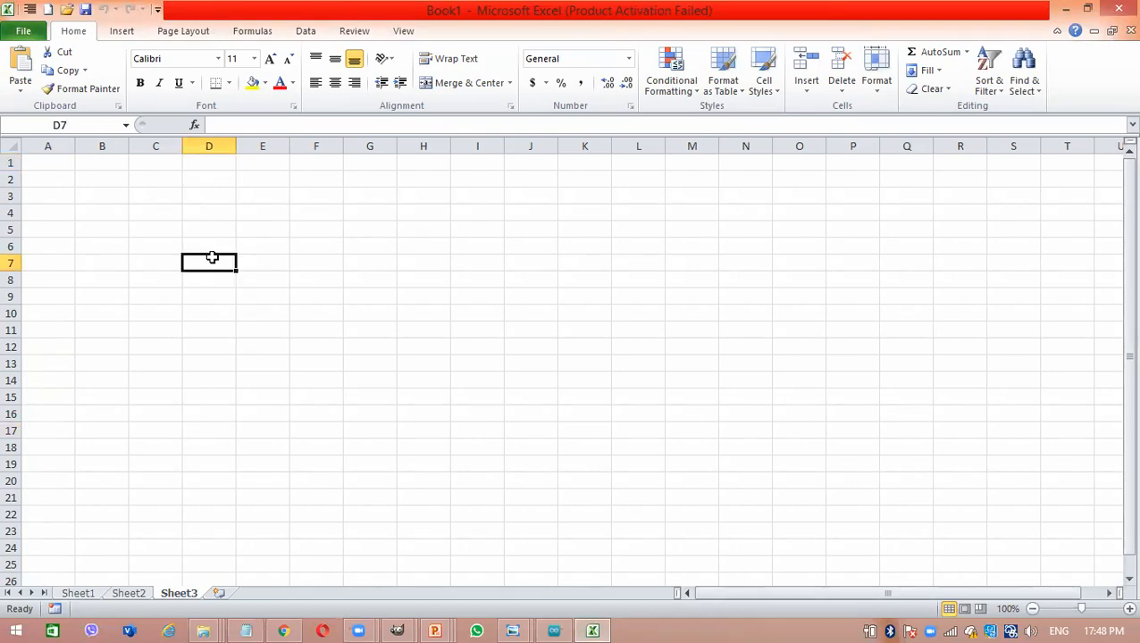
left_click_drag(212, 258, 215, 229)
left_click(215, 229)
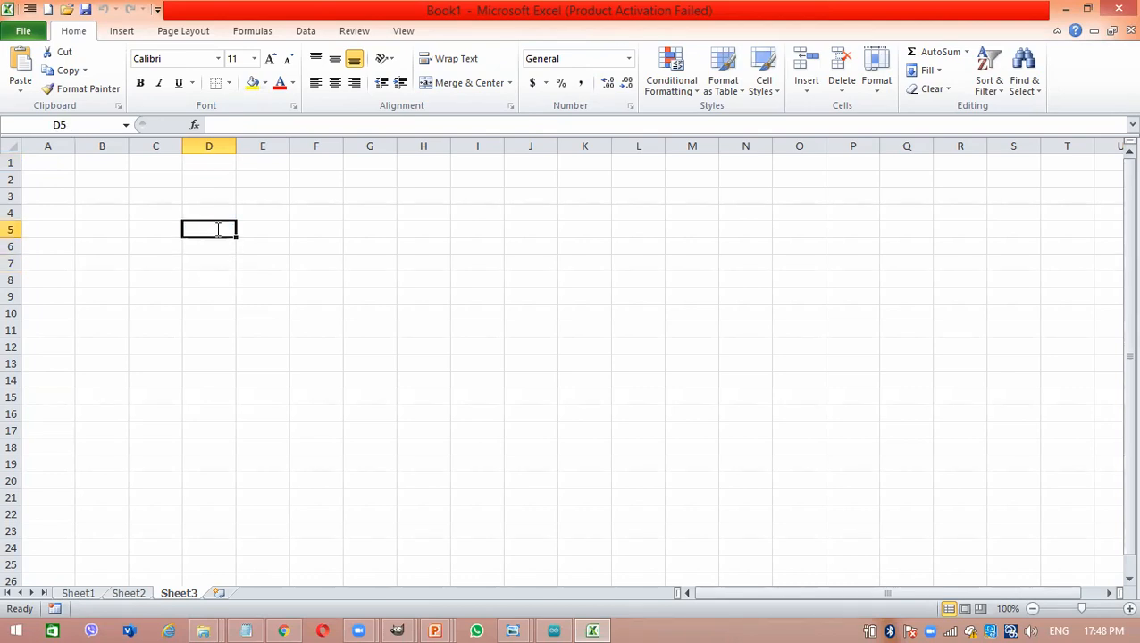
type("ict")
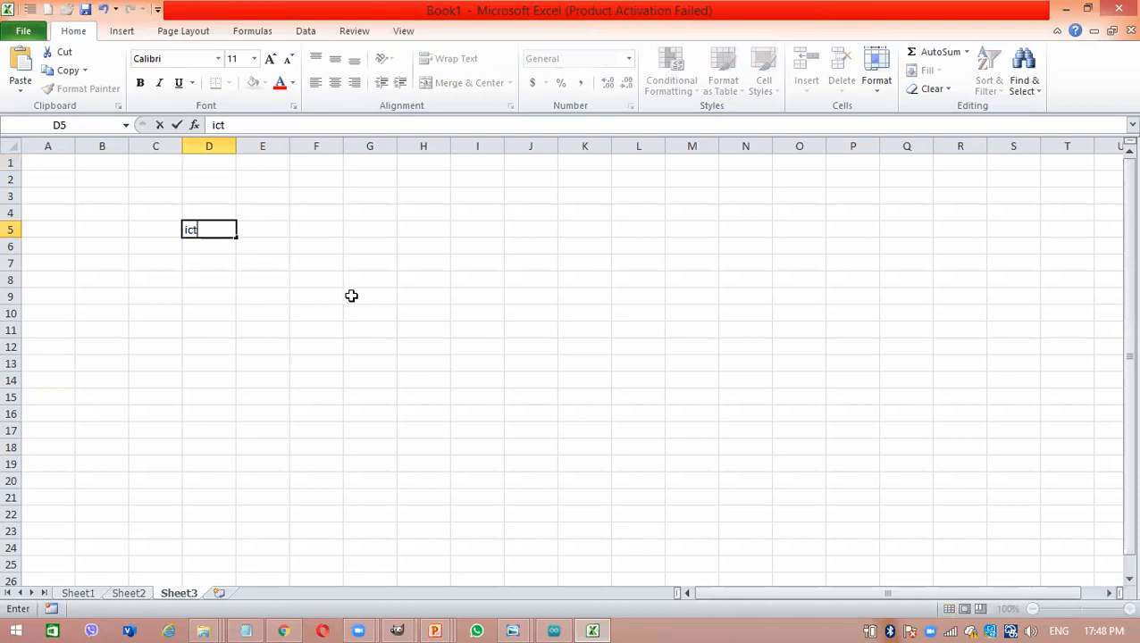
left_click(351, 295)
type("ICT 10")
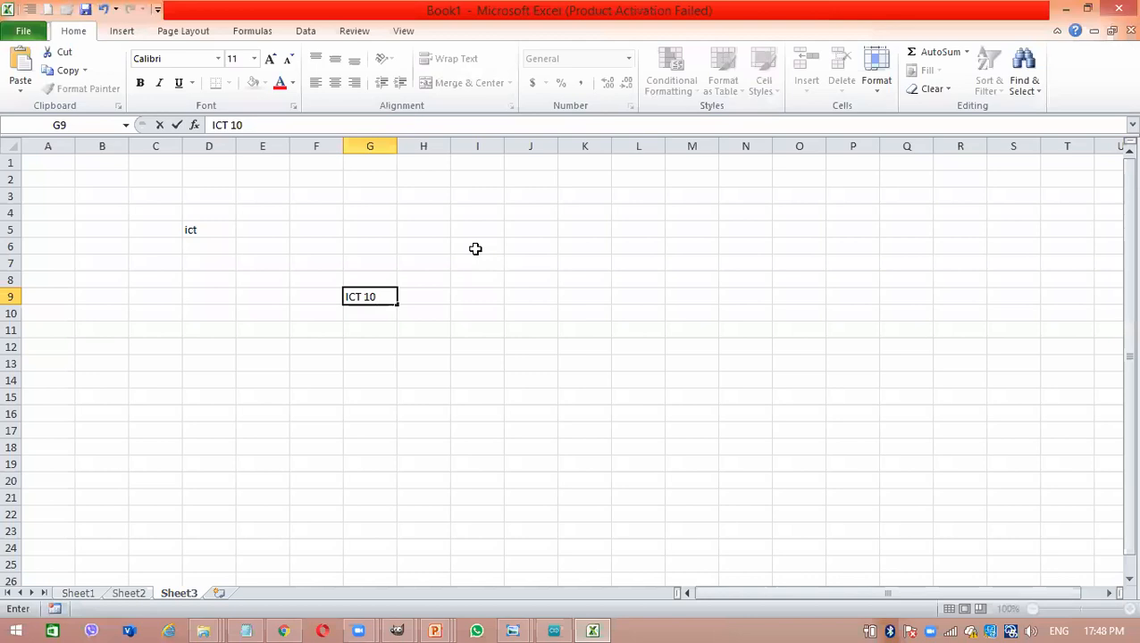
key("Return")
- Jump to the sheet's first cell A1 and from there to the last used cell
key("ctrl+Home")
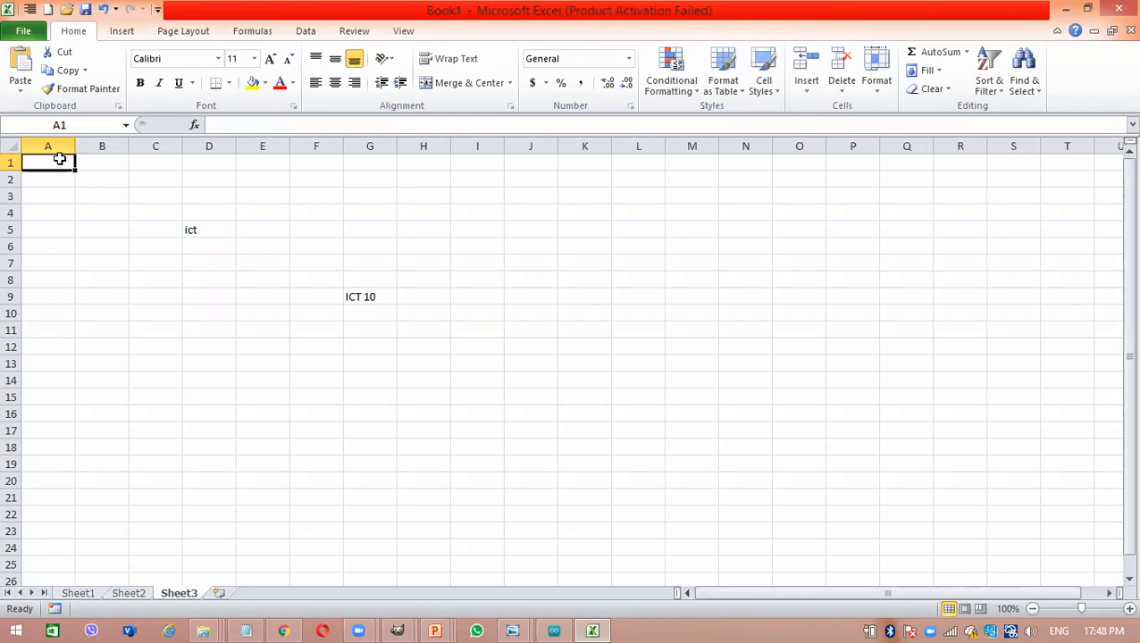
key("ctrl+End")
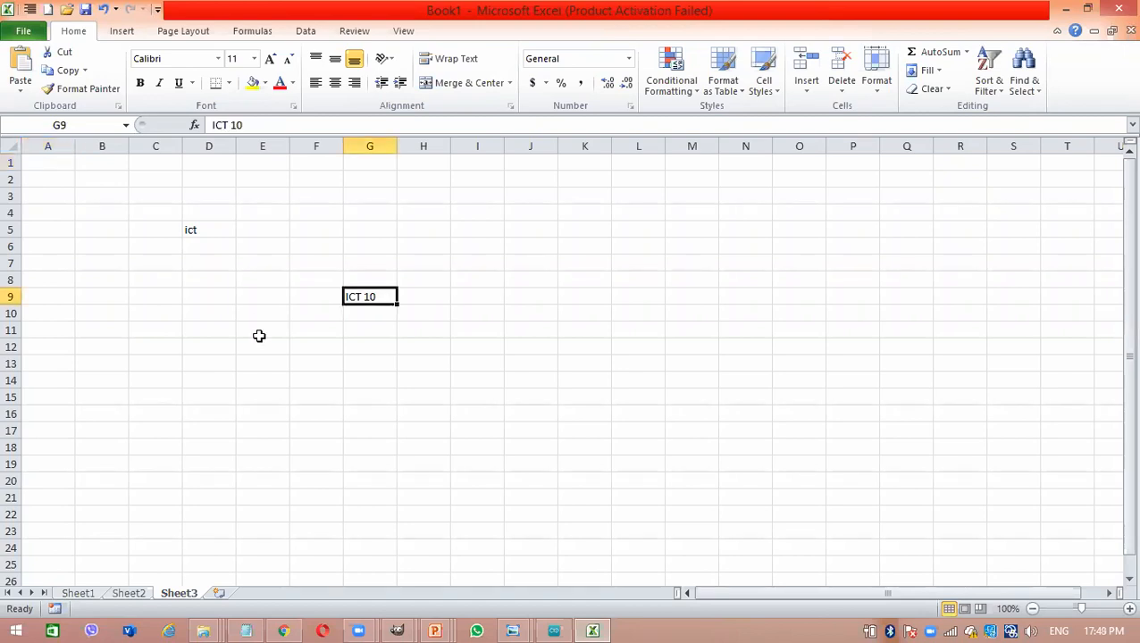
left_click(356, 530)
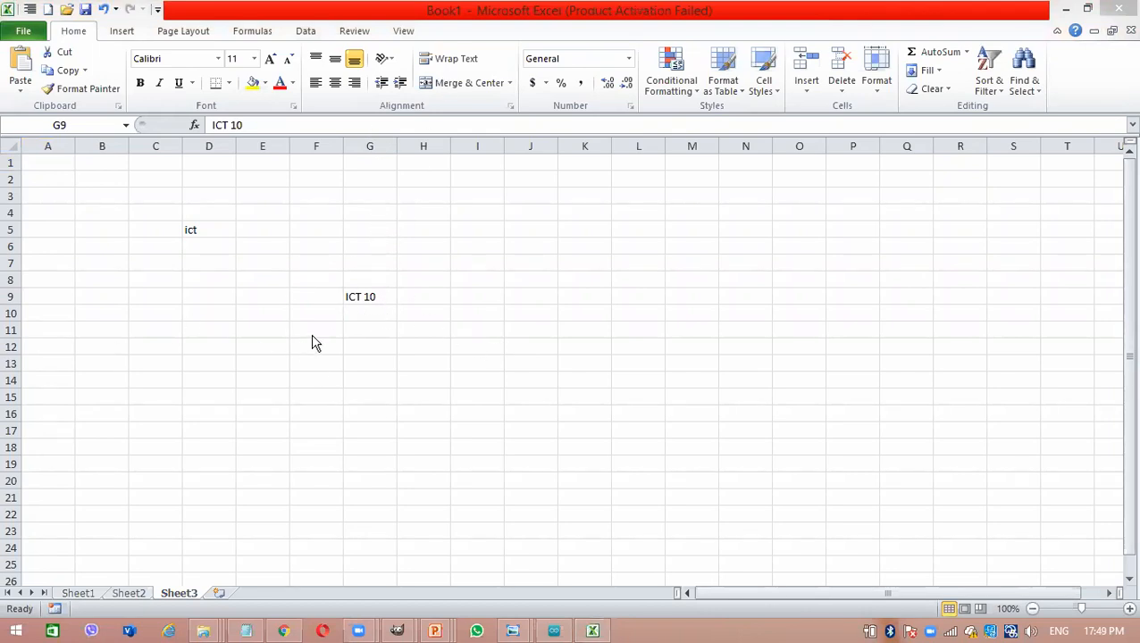
left_click(351, 315)
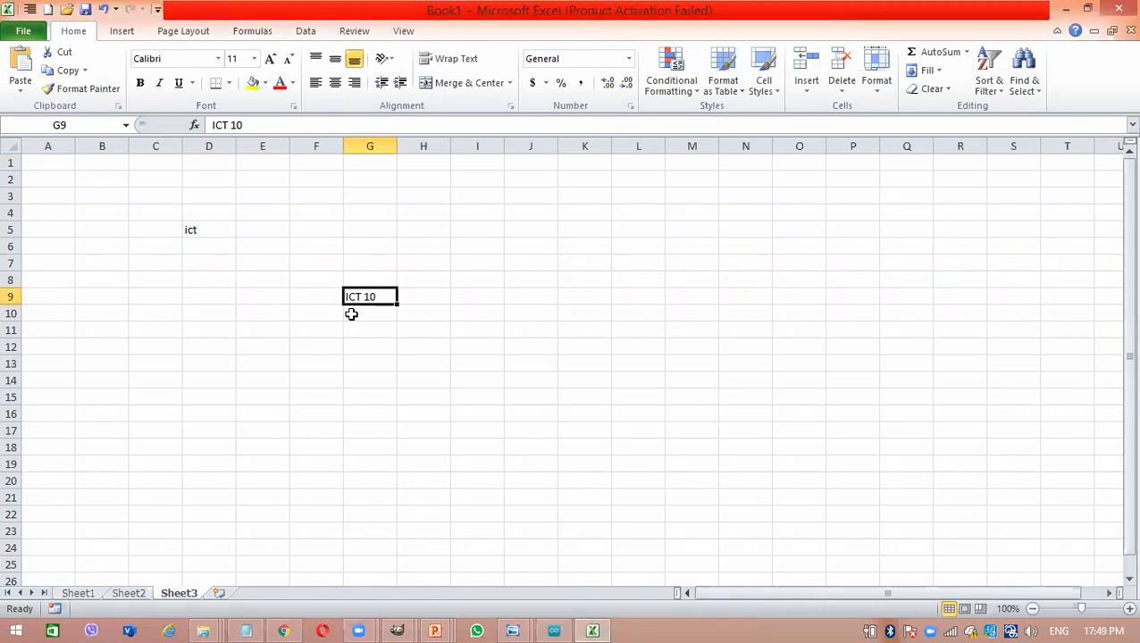
- Enter "ICT 11" in cell D19 and jump to cell A1 and on to the sheet's last used cell
left_click(204, 458)
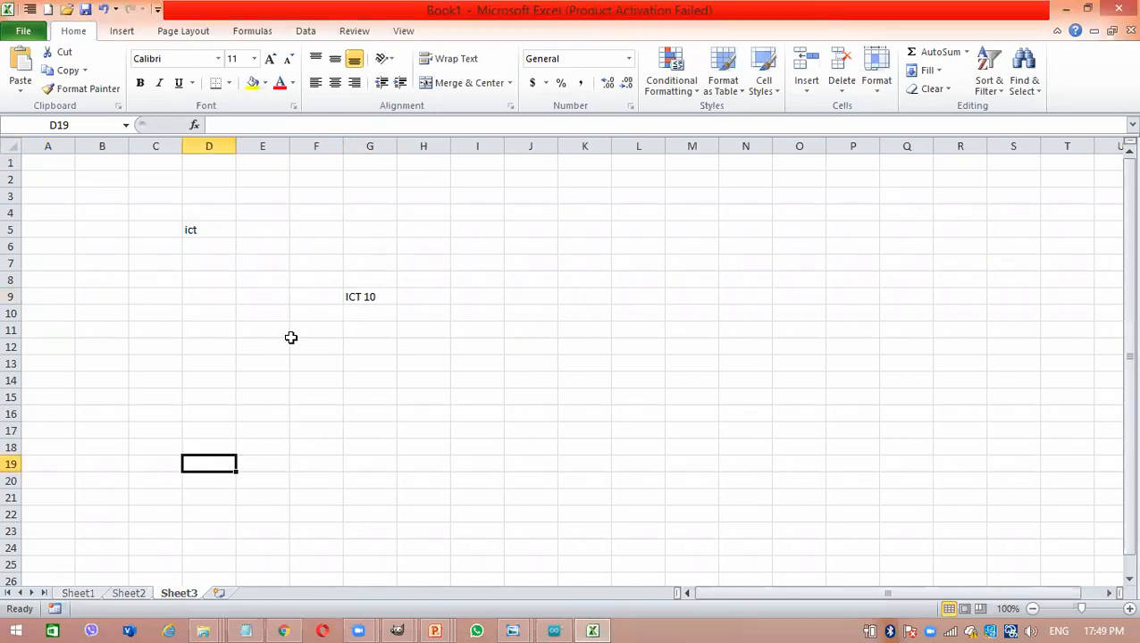
type("ICT 11")
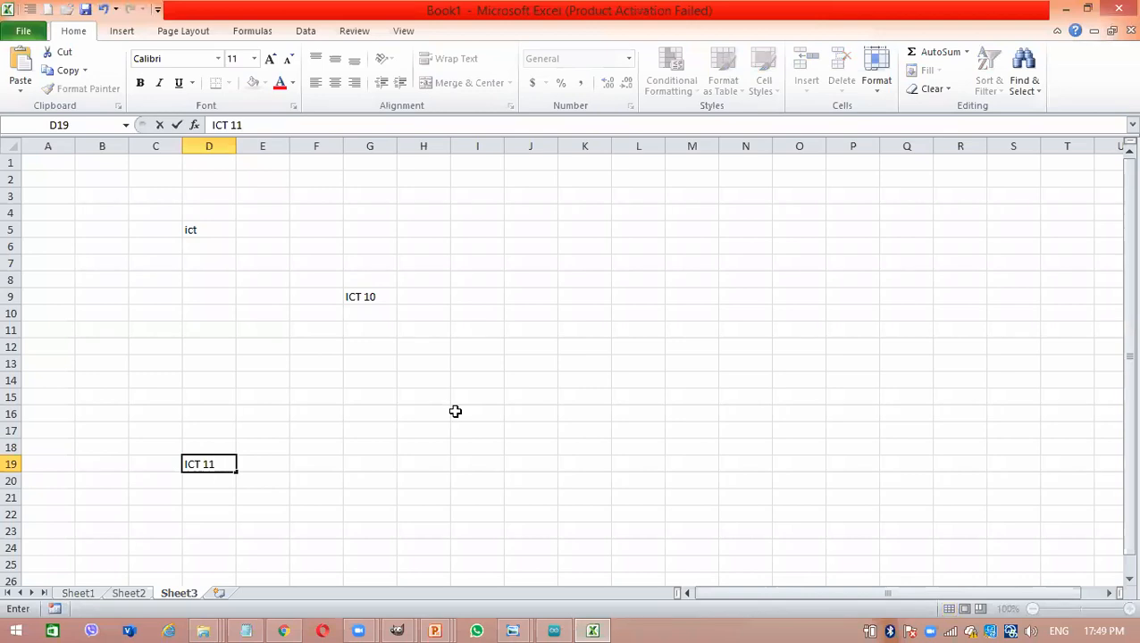
key("ctrl+Home")
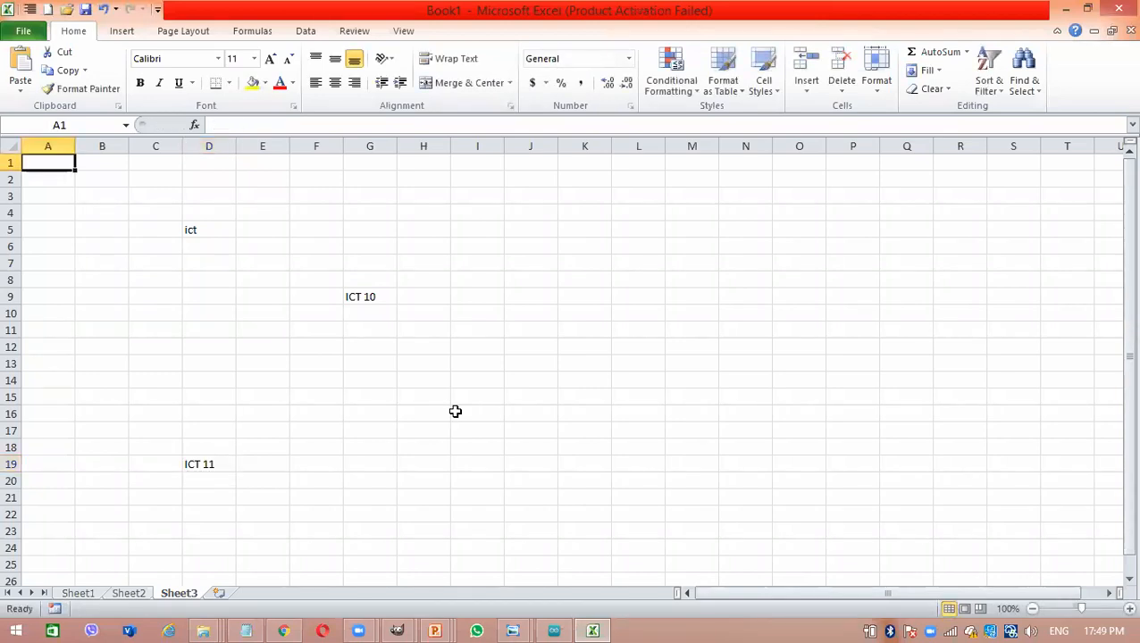
key("ctrl+End")
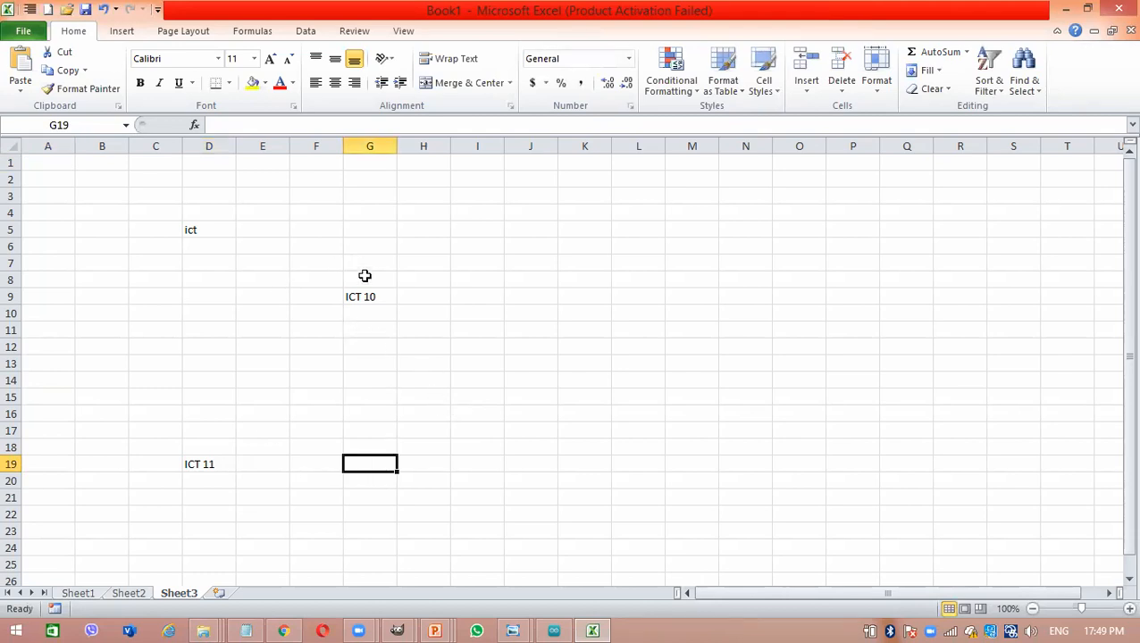
- Trace column G from G9 to G19 and row 19 from A19 to G19, and fill the intersection cell G19 with yellow
left_click_drag(375, 298, 369, 460)
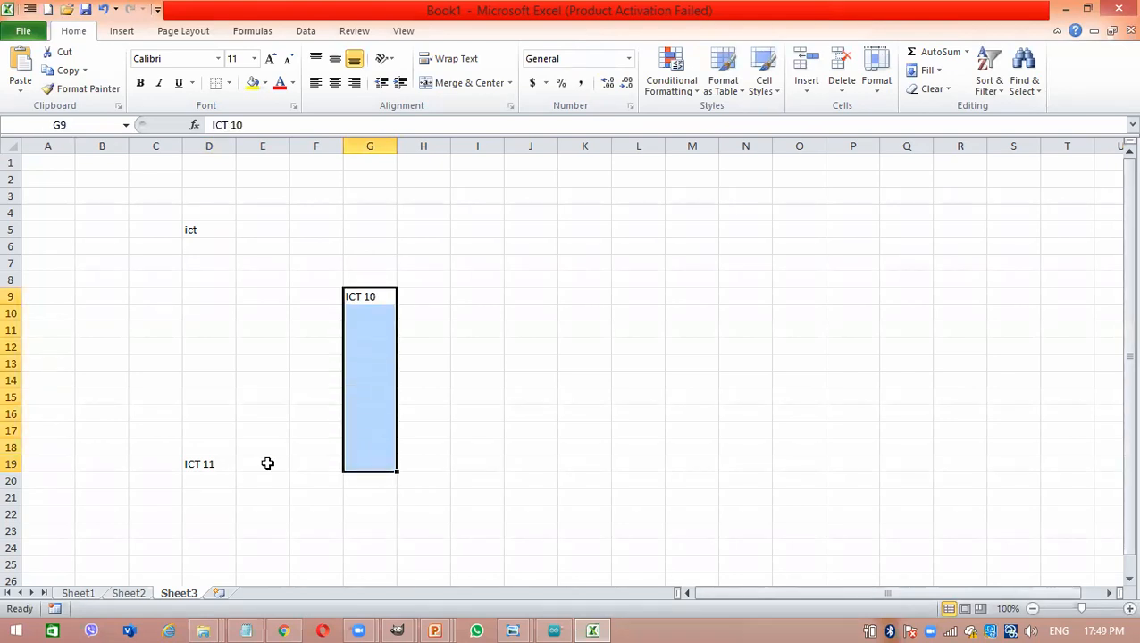
left_click_drag(37, 464, 369, 460)
left_click(368, 464)
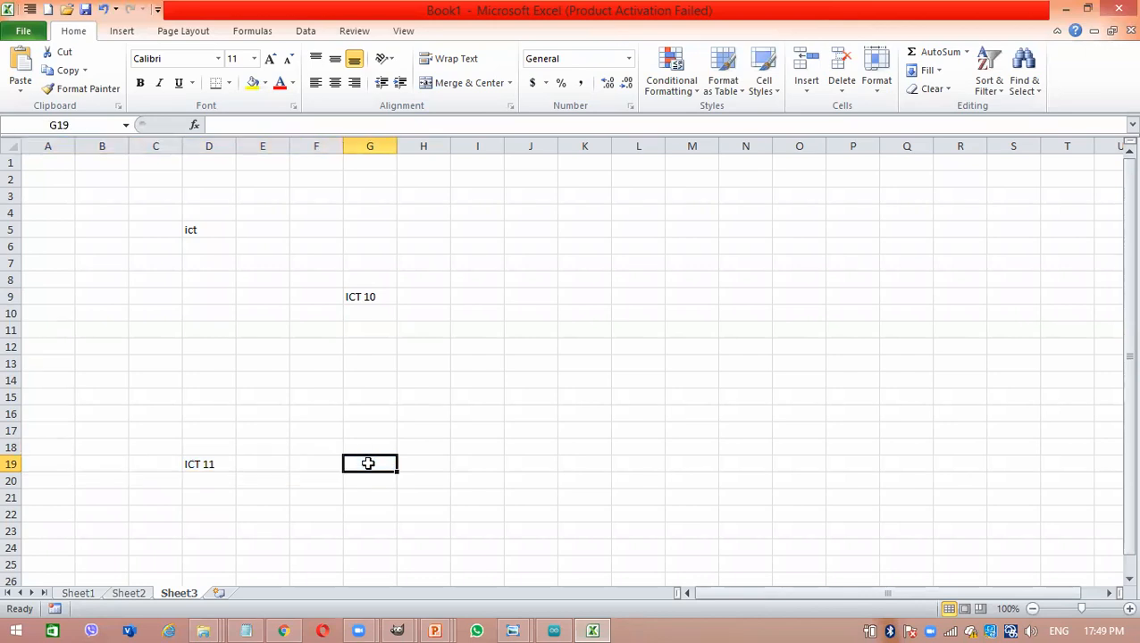
left_click(254, 84)
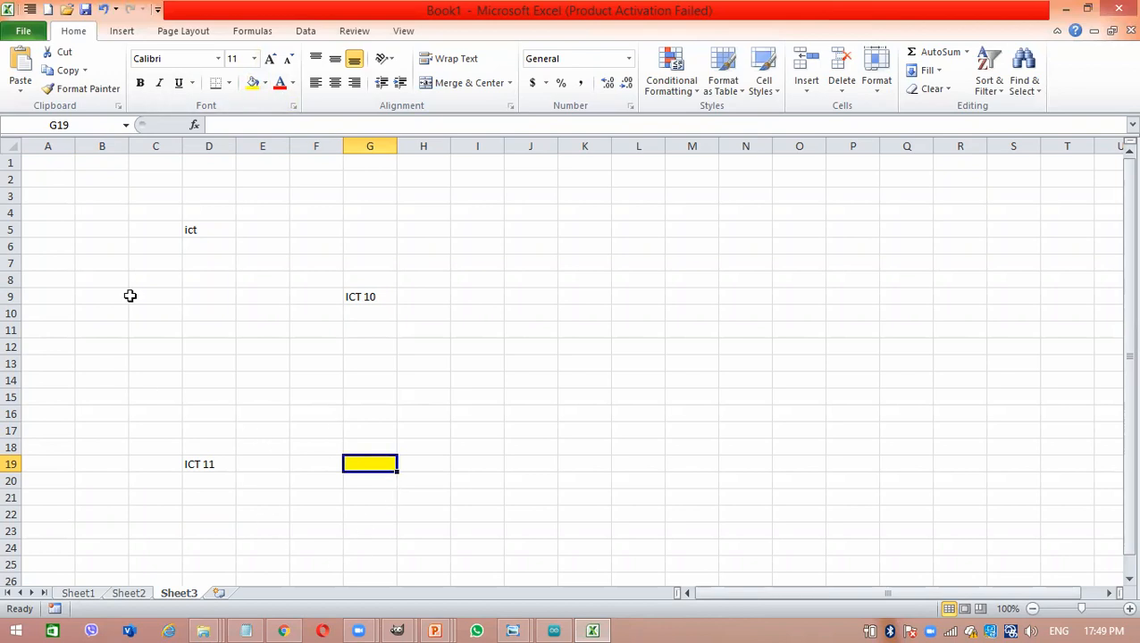
left_click(380, 293)
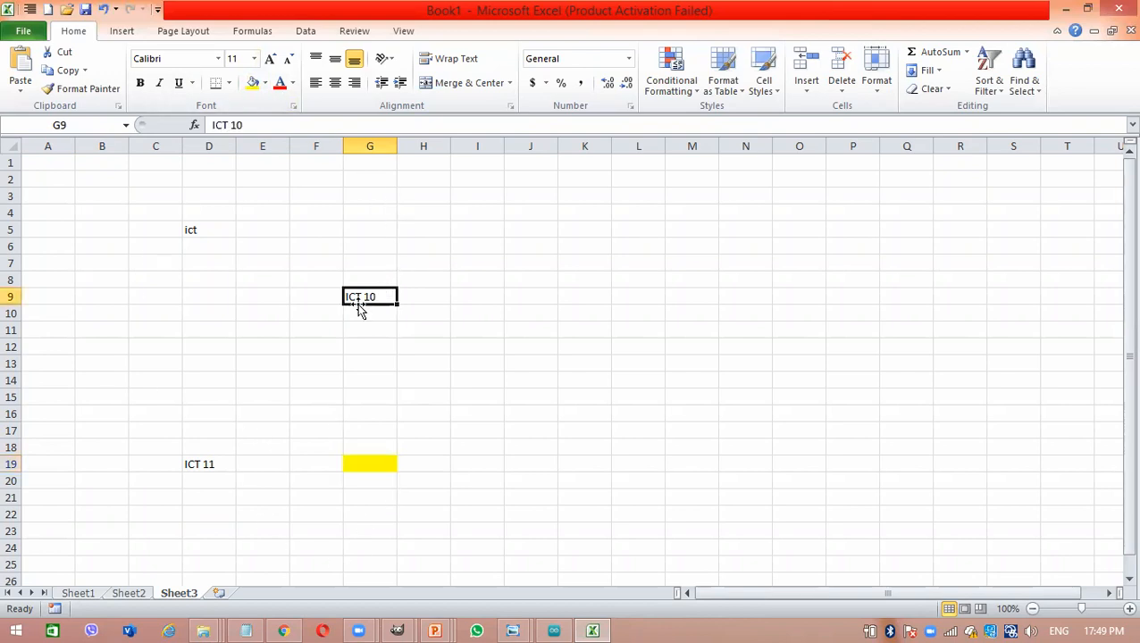
- Undo the yellow fill of cell G19 and the "ICT 11" entry in cell D19
left_click(192, 464)
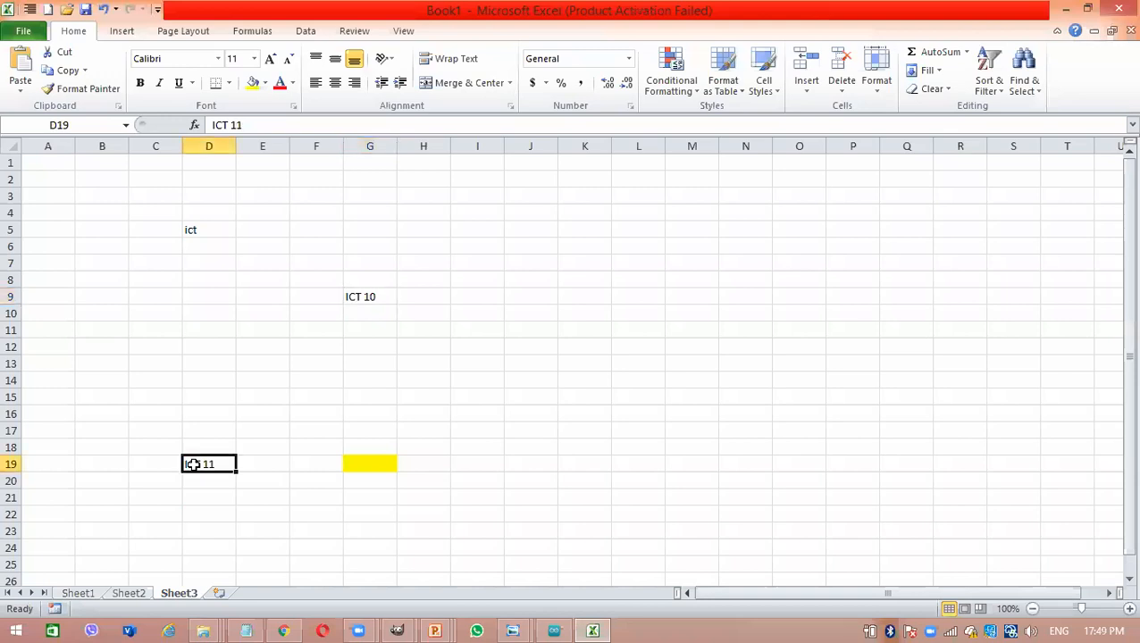
left_click(376, 459)
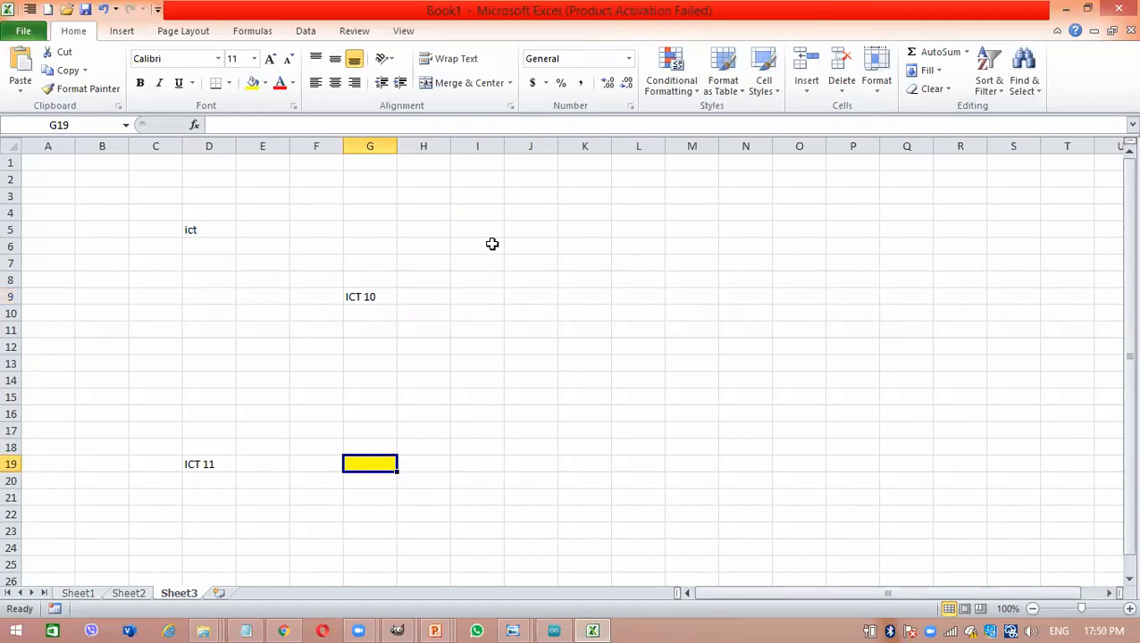
key("ctrl+a")
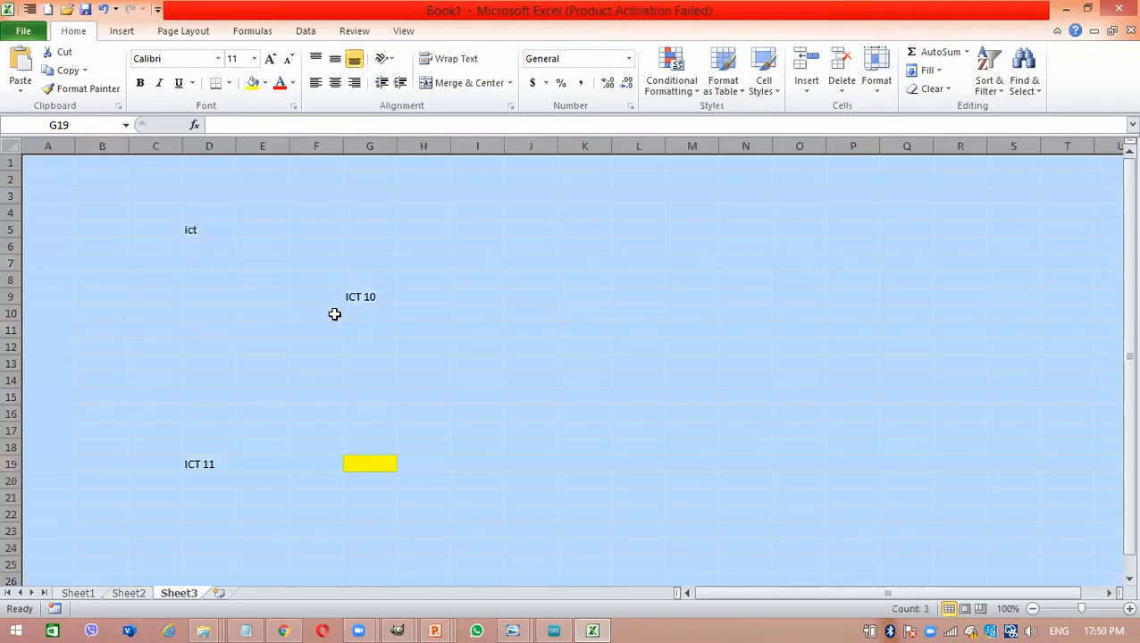
key("ctrl+z")
key("ctrl+z")
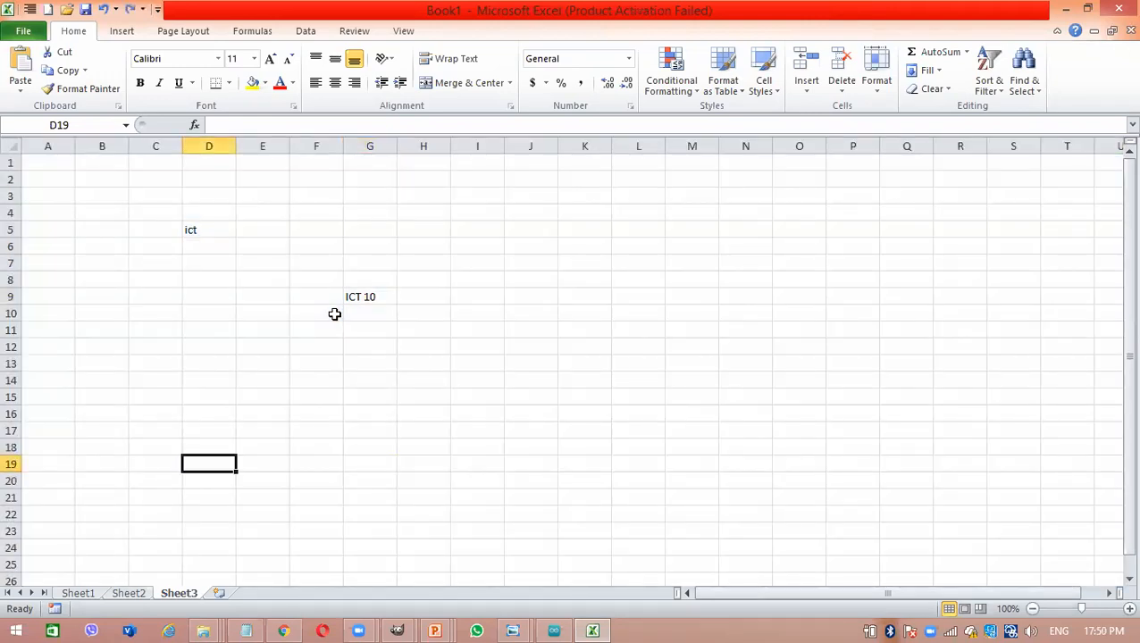
- Select the whole of Sheet3 and delete all its contents
key("ctrl+a")
key("Delete")
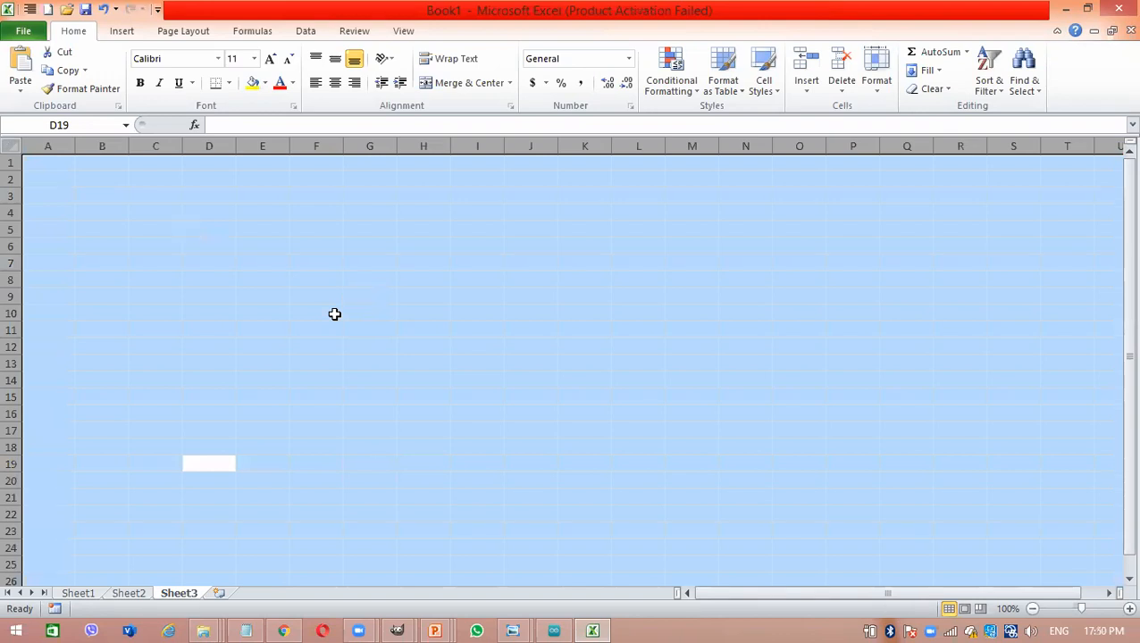
left_click(410, 532)
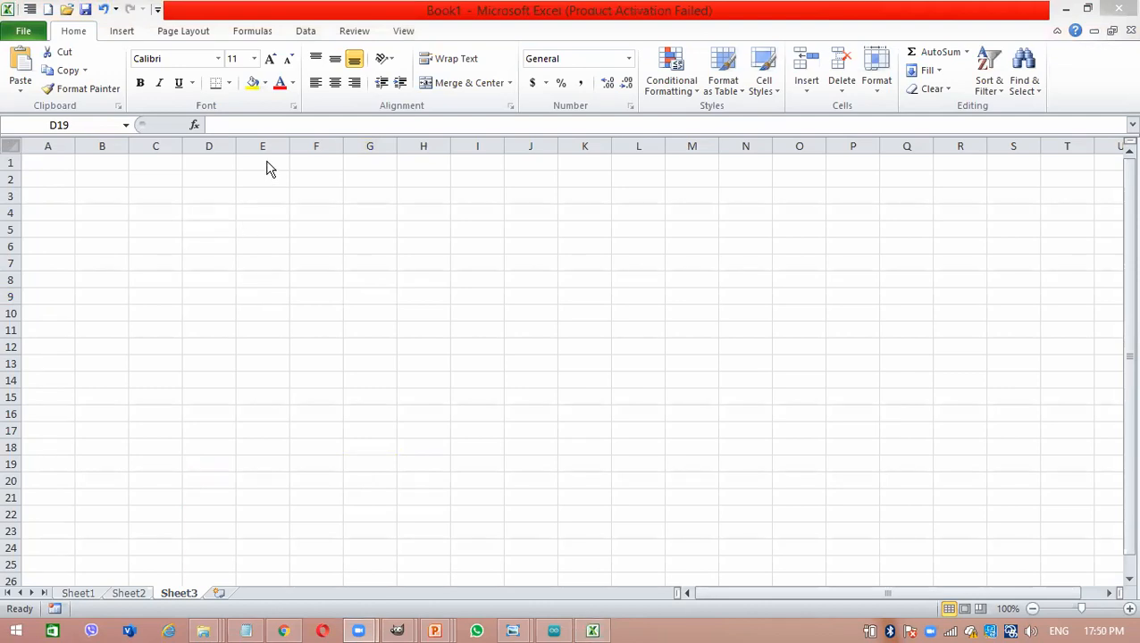
key("ctrl+a")
- Enter the headers "Name", "Address" and "School" in cells A2, B2 and C2
left_click(96, 176)
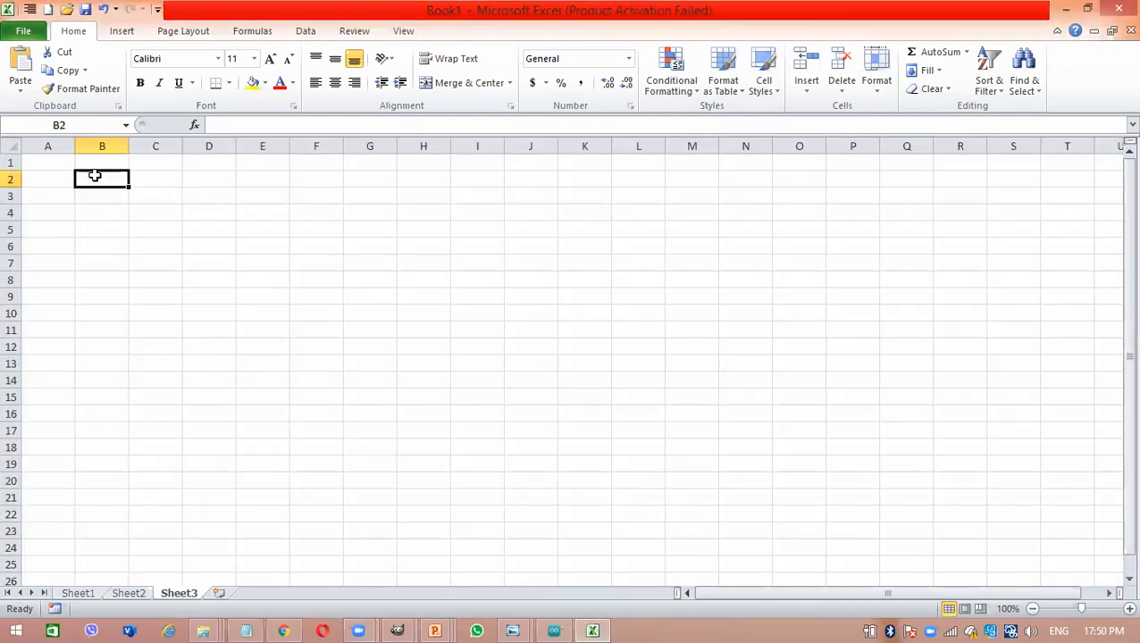
left_click(68, 180)
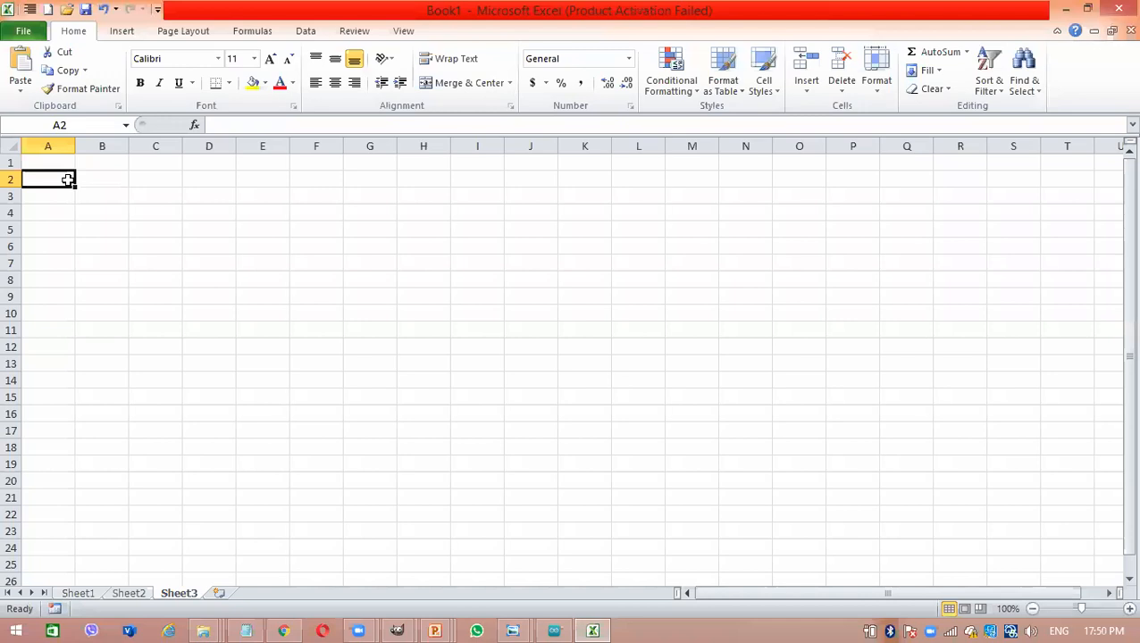
type("Name")
key("Tab")
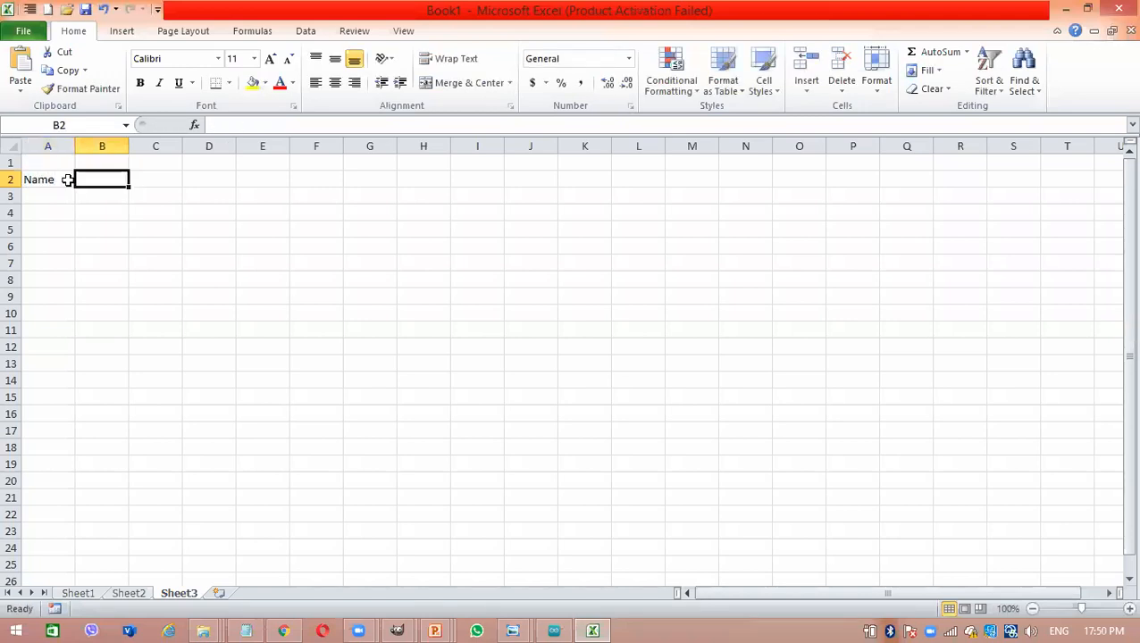
type("Address")
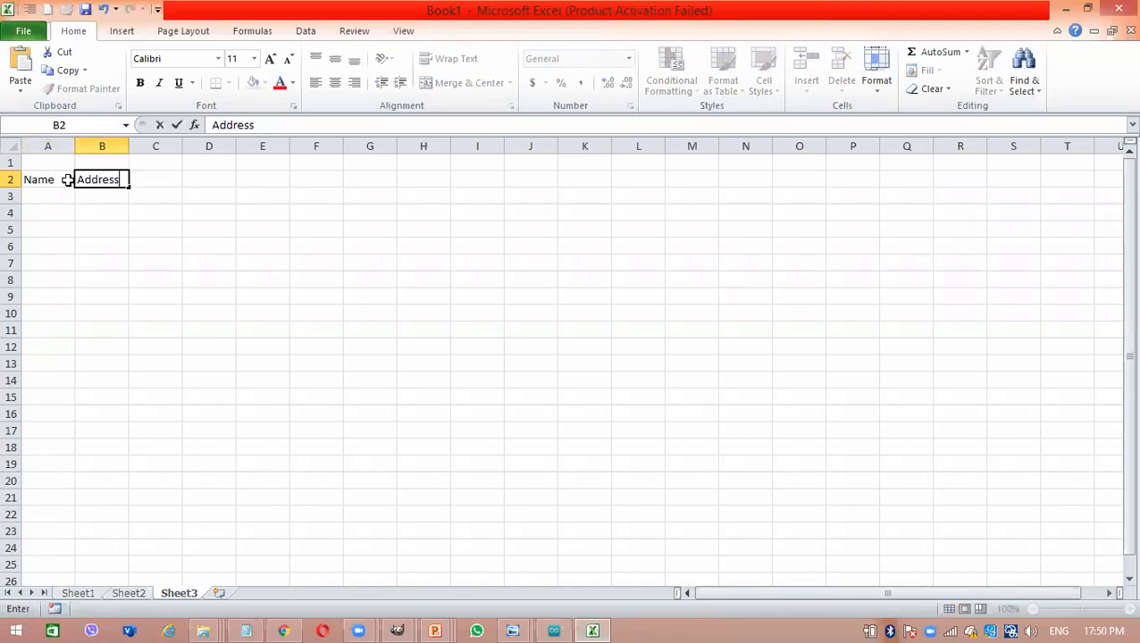
key("Tab")
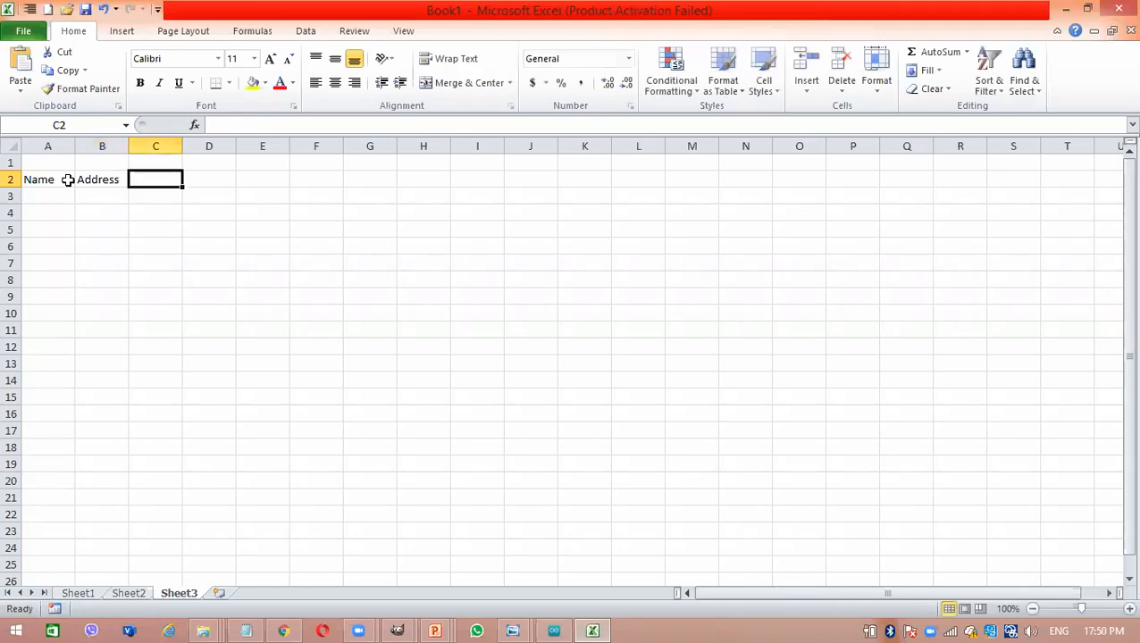
type("Sch")
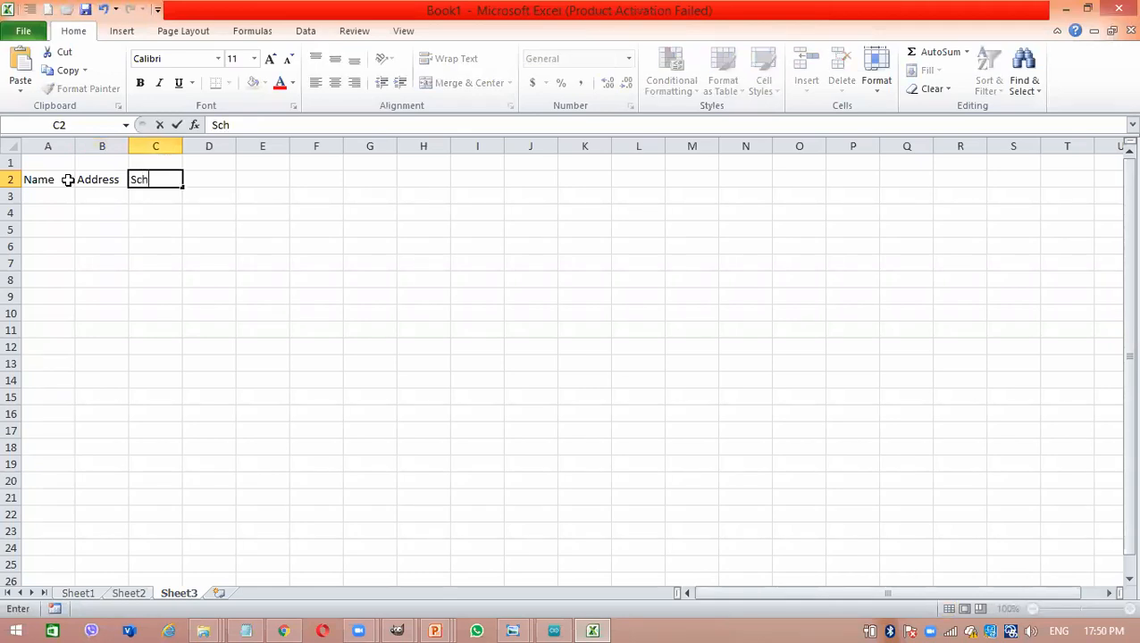
type("ool")
left_click(166, 243)
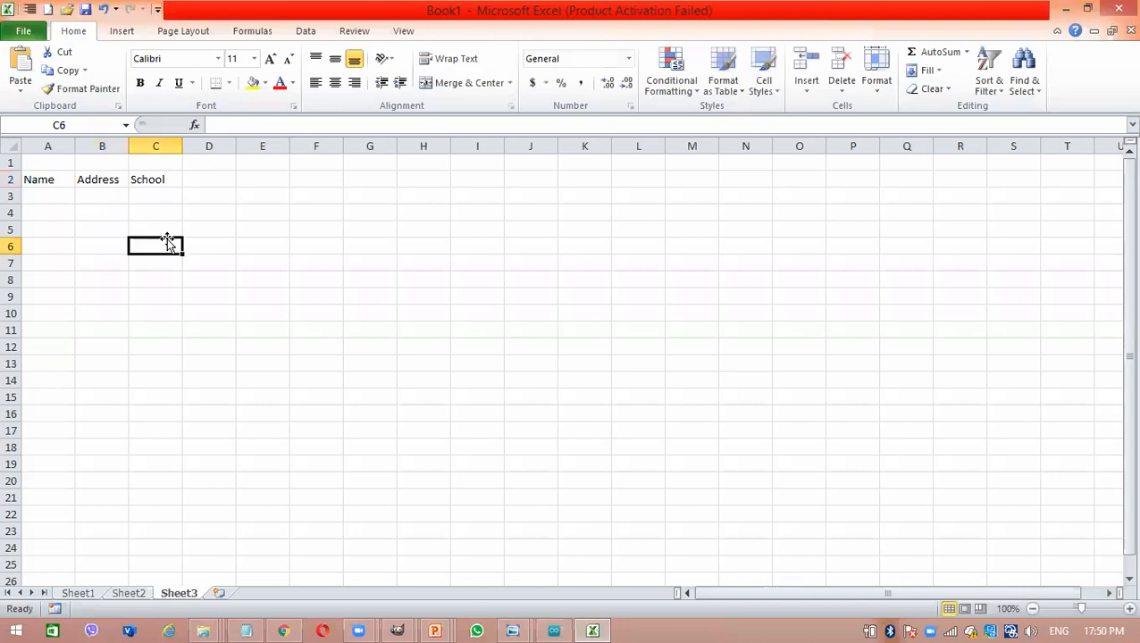
- Insert an empty column before the Address column B
left_click(110, 144)
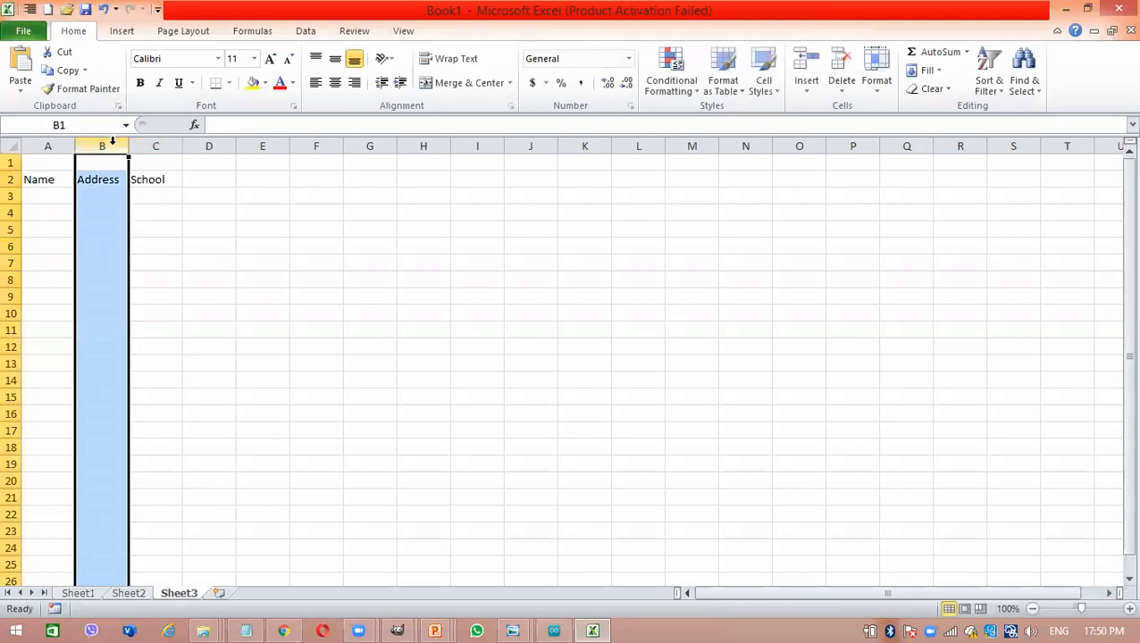
left_click_drag(215, 281, 100, 142)
left_click(101, 143)
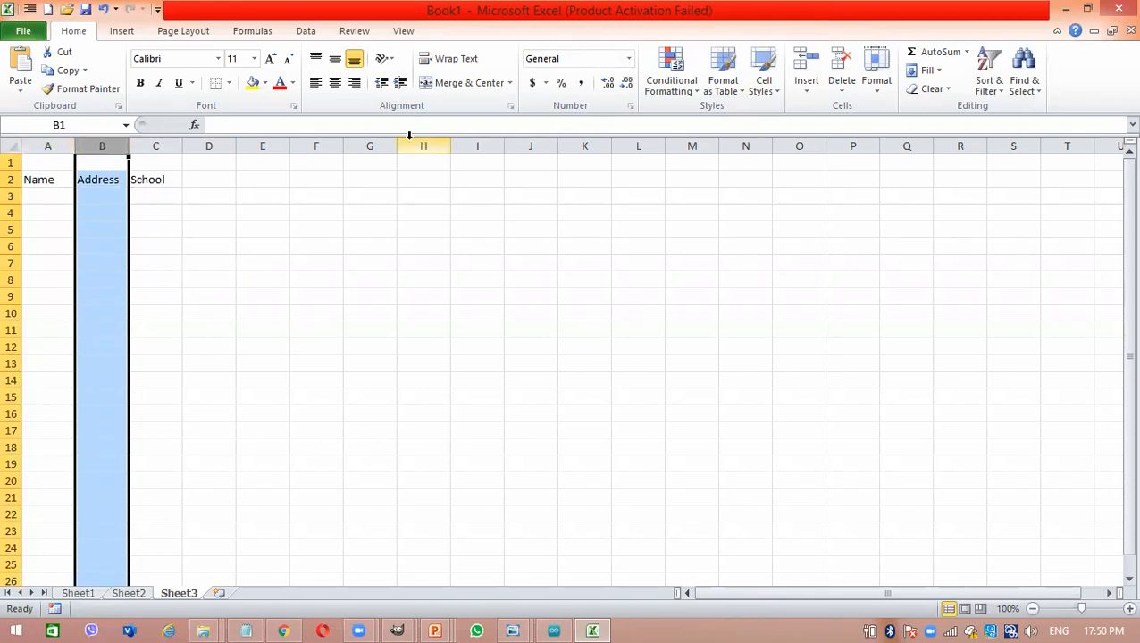
left_click(202, 239)
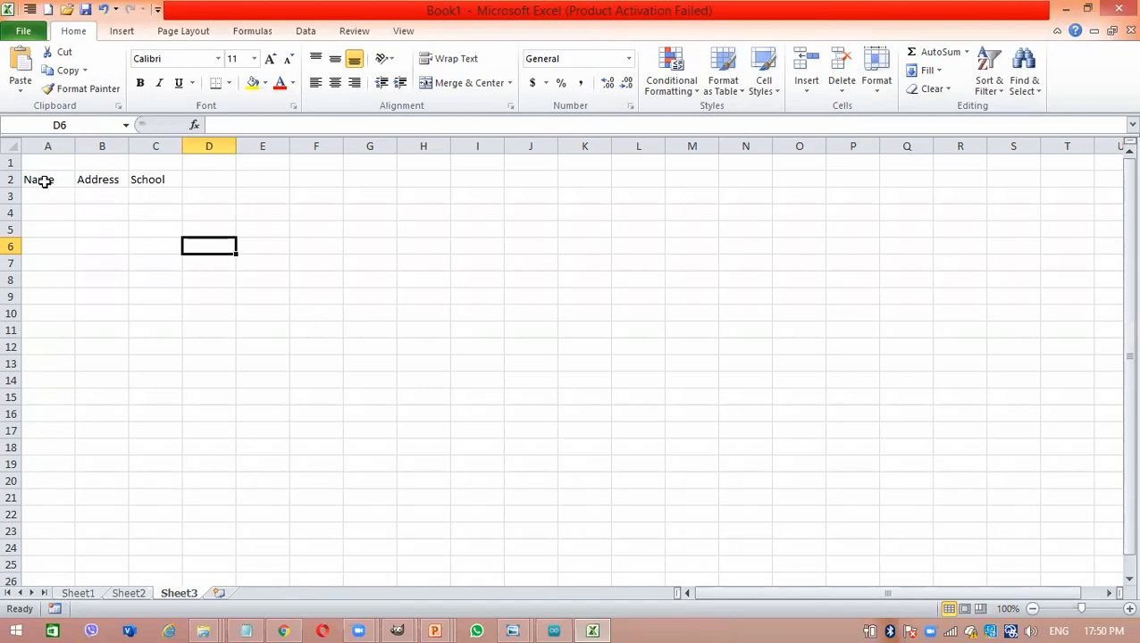
left_click(90, 143)
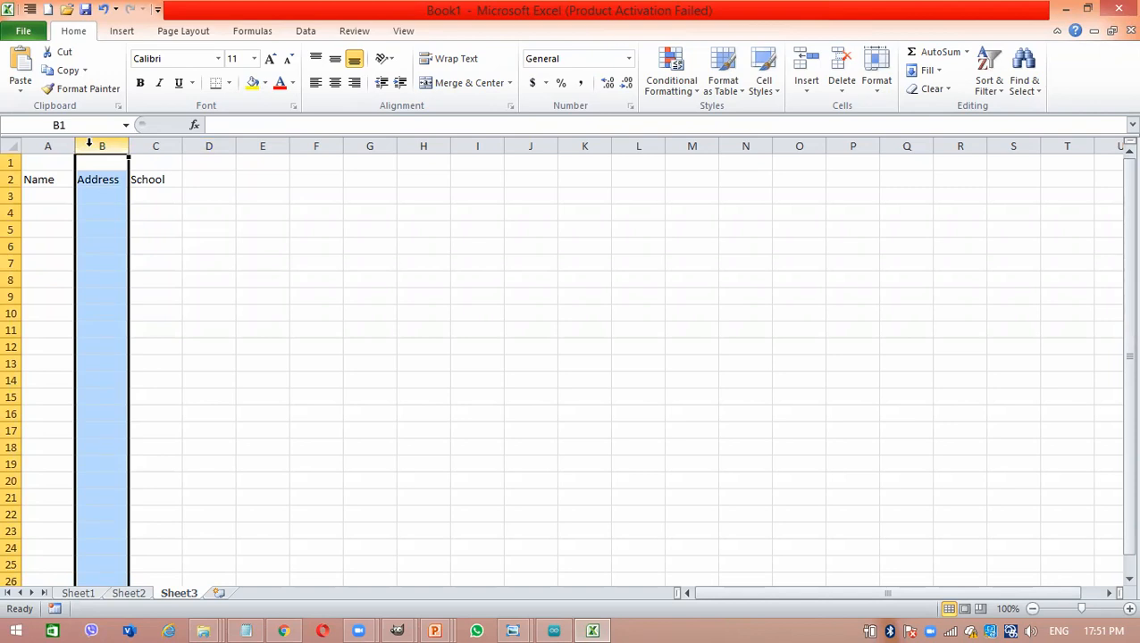
right_click(89, 144)
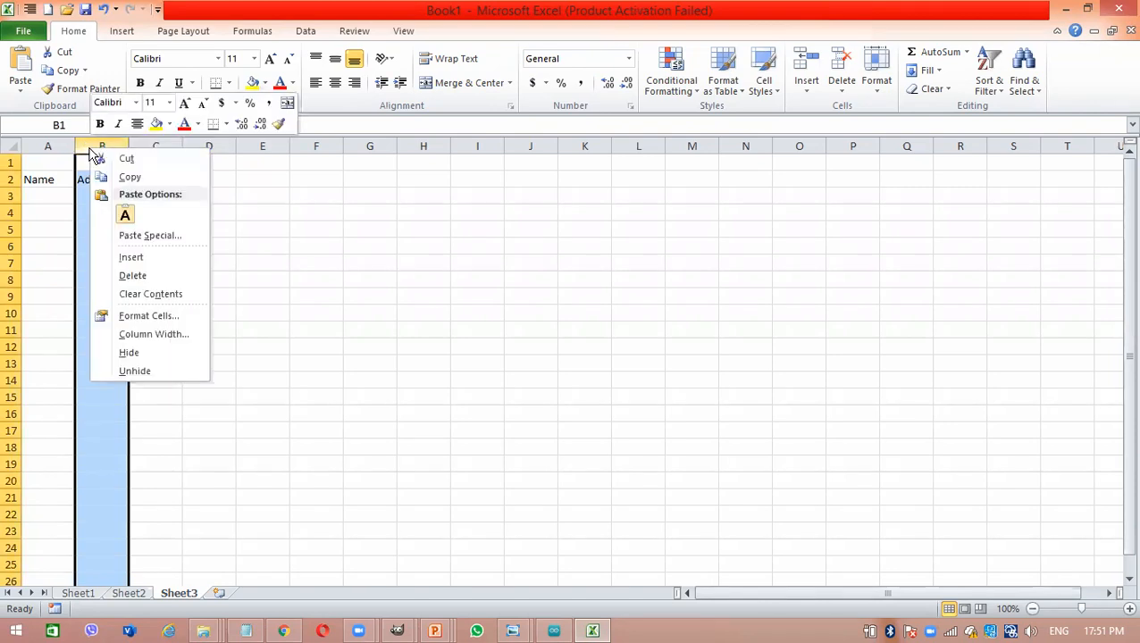
left_click(162, 256)
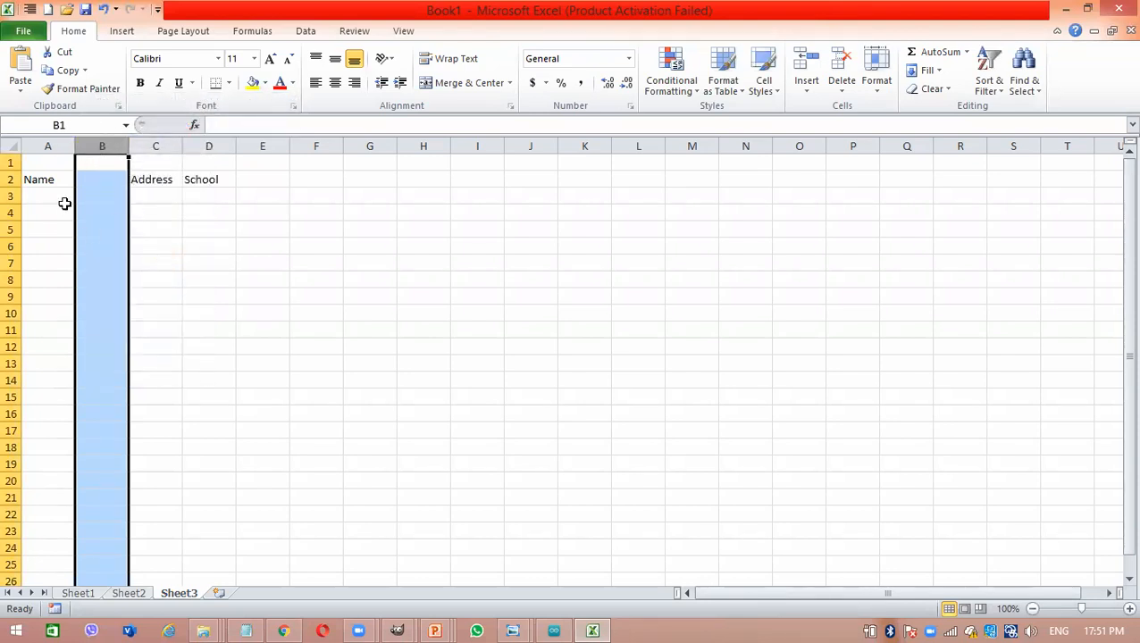
left_click(117, 209)
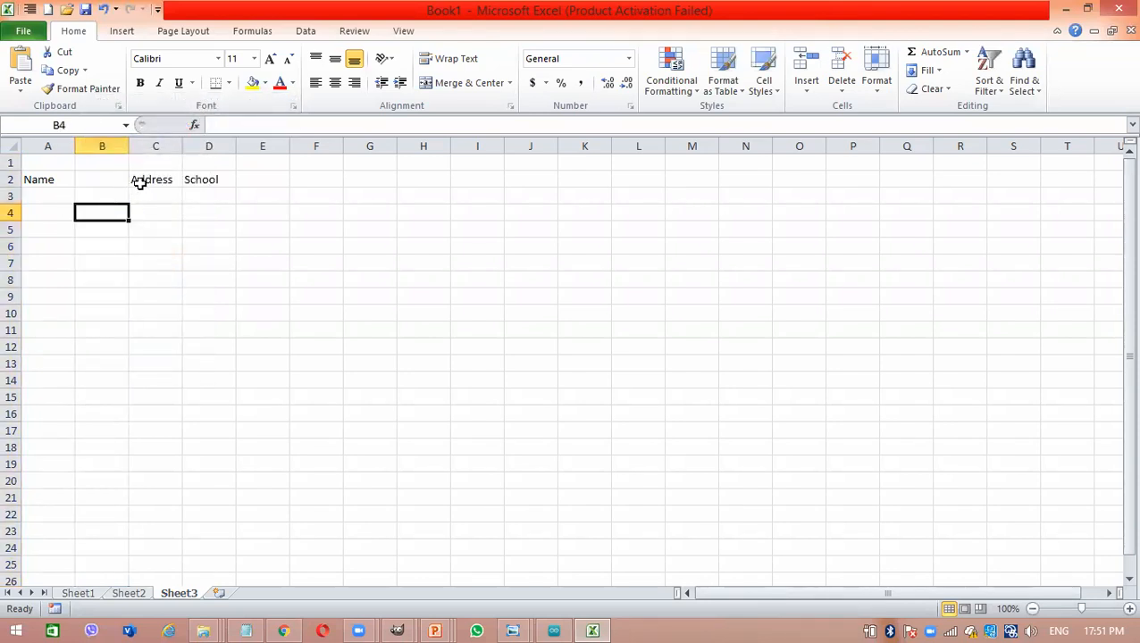
- Select the empty column B and insert one more sheet column between Name and Address
left_click(140, 183)
left_click(105, 180)
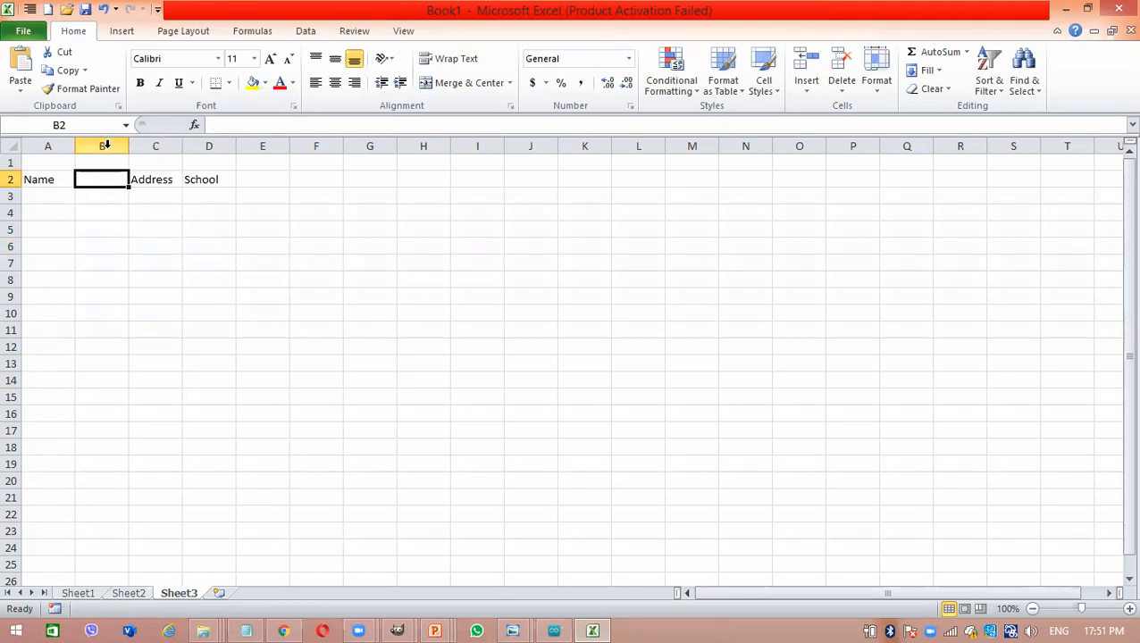
left_click(106, 146)
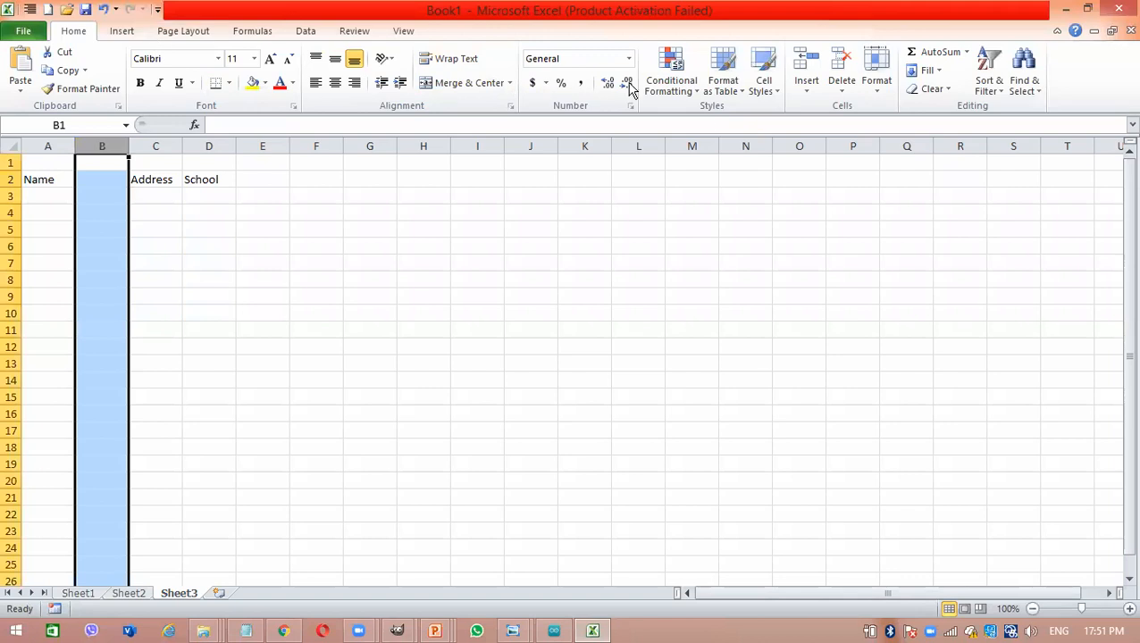
left_click(813, 90)
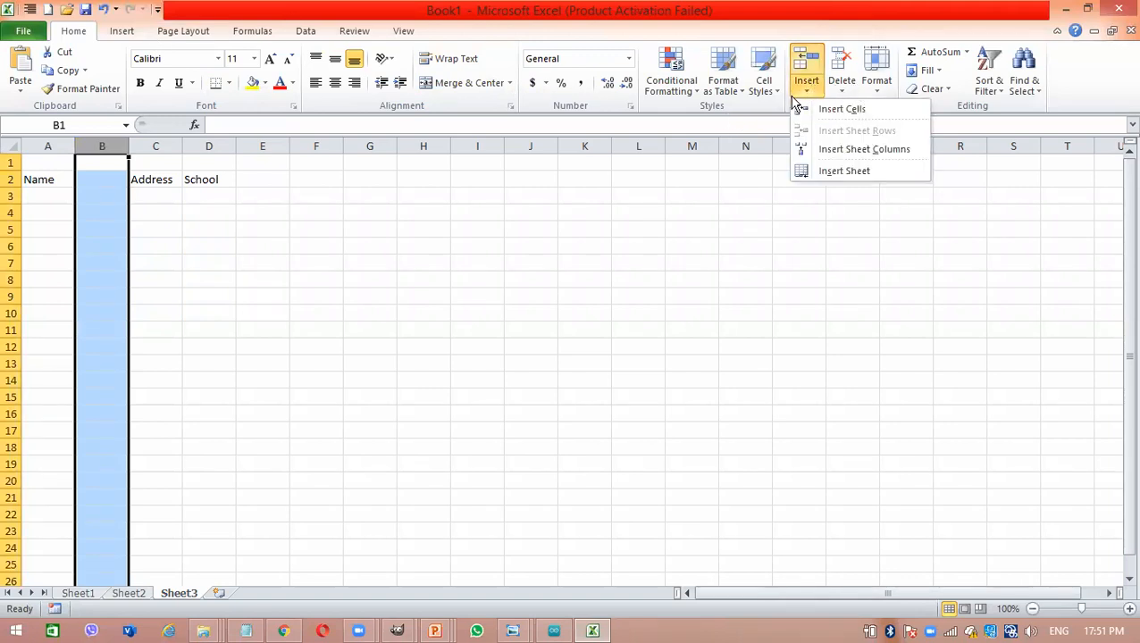
left_click(842, 150)
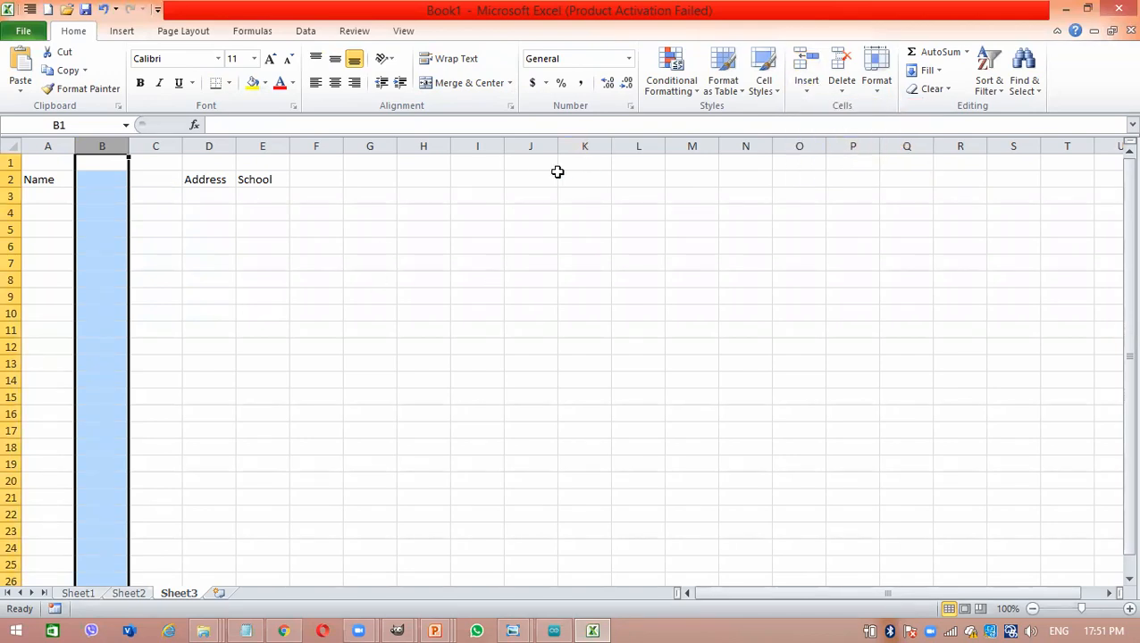
left_click(129, 146)
left_click_drag(129, 145, 140, 146)
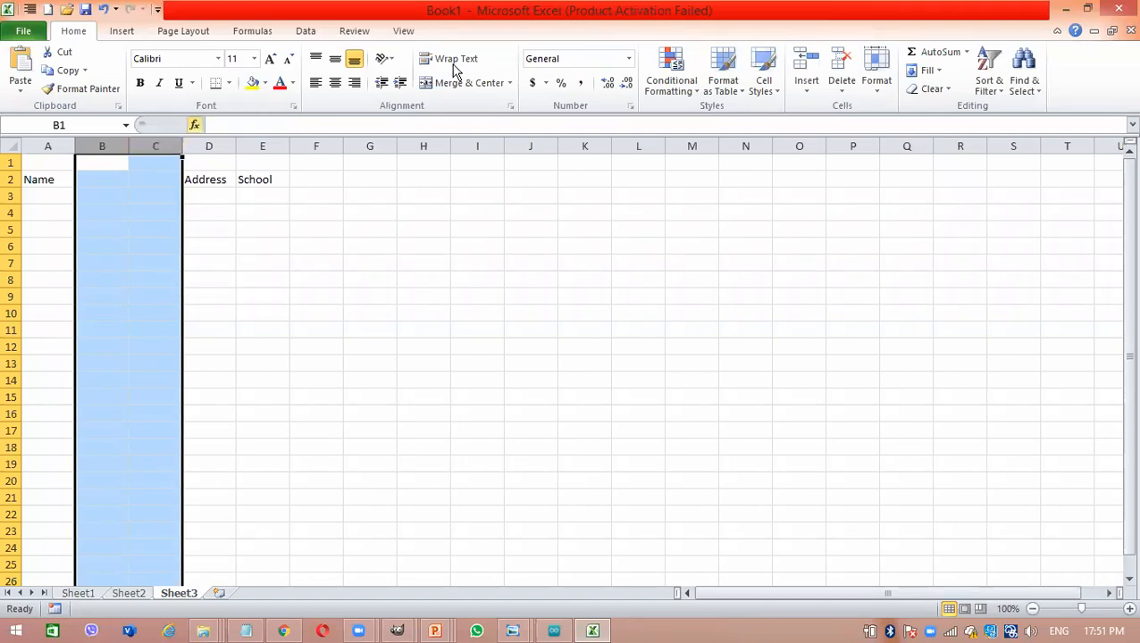
left_click(876, 85)
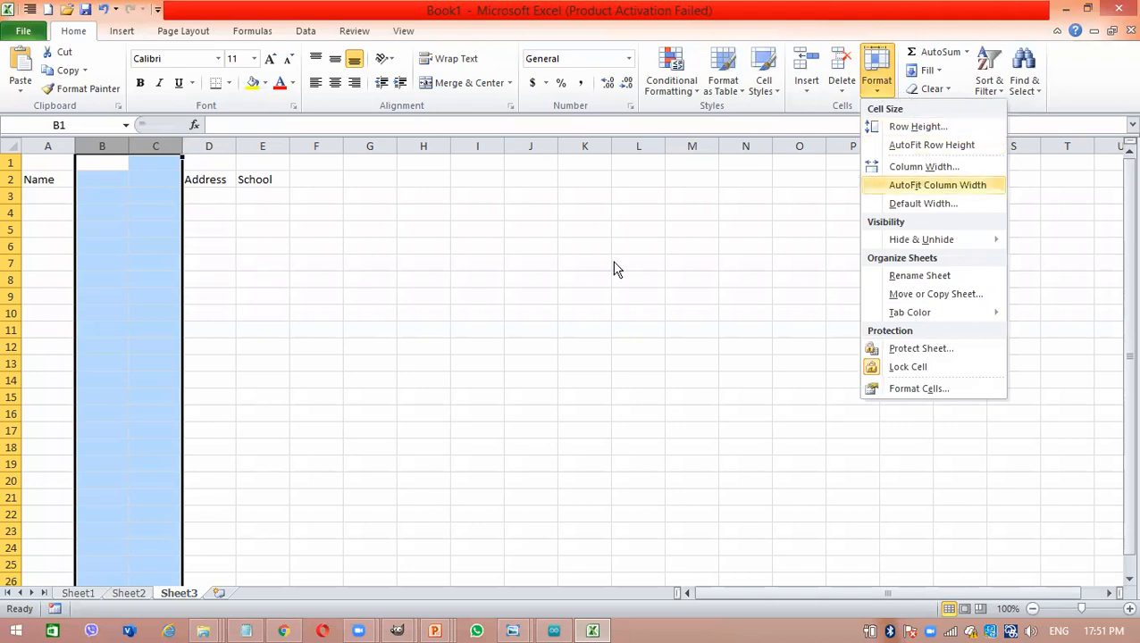
left_click(85, 192)
- Enter three sample first names in cells A3 to A5 below the Name header
left_click(35, 194)
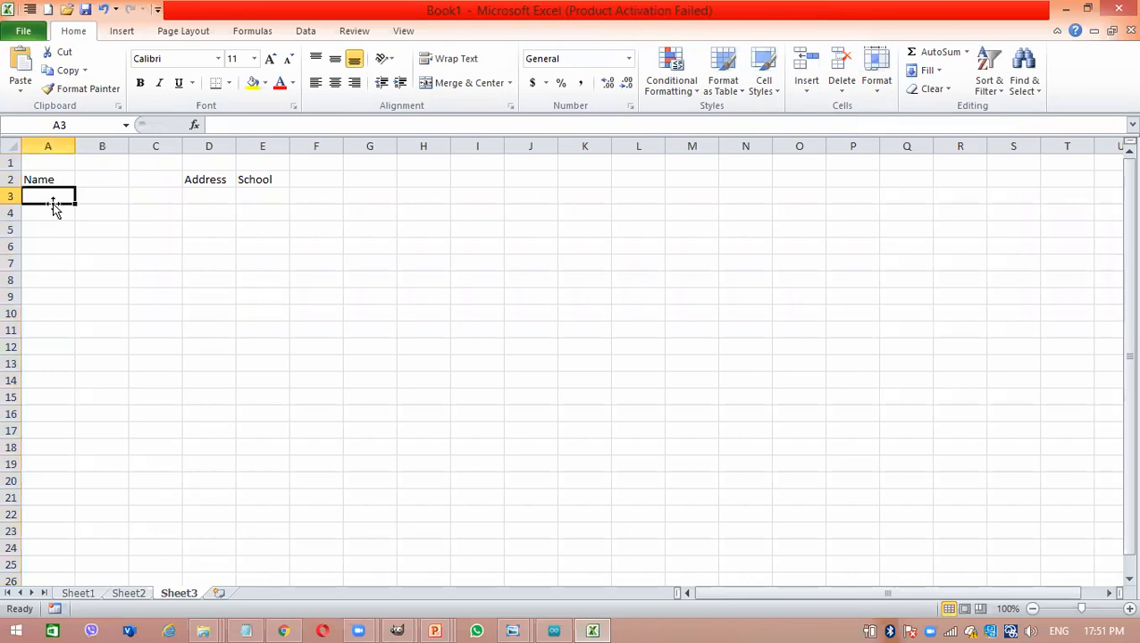
type("Kusum")
key("Return")
type("Ruwan")
key("Return")
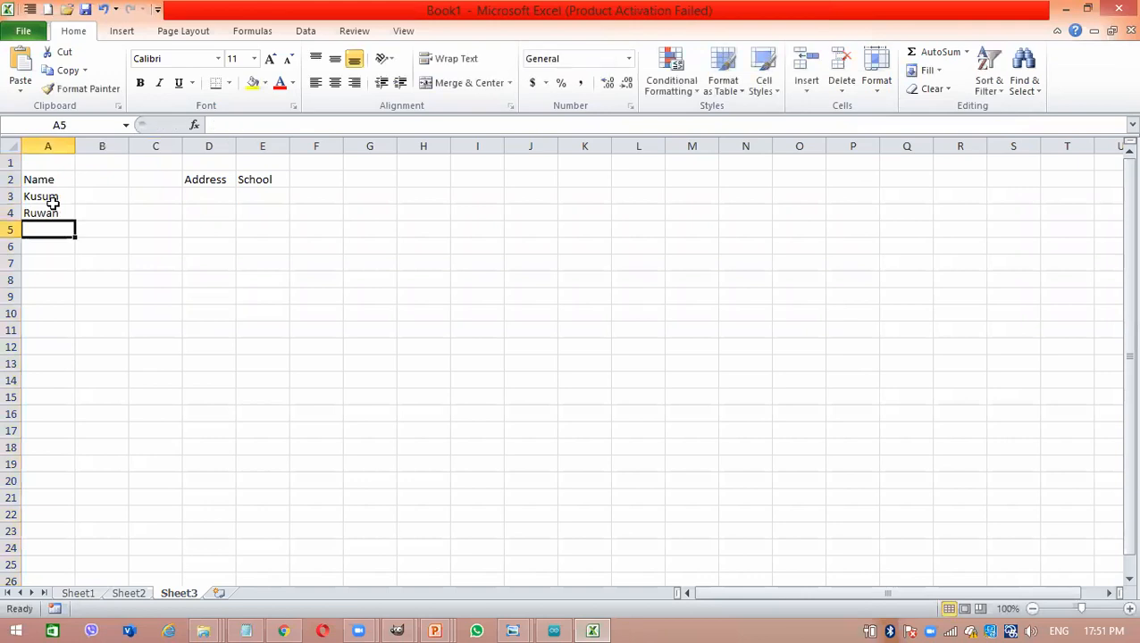
type("Amal")
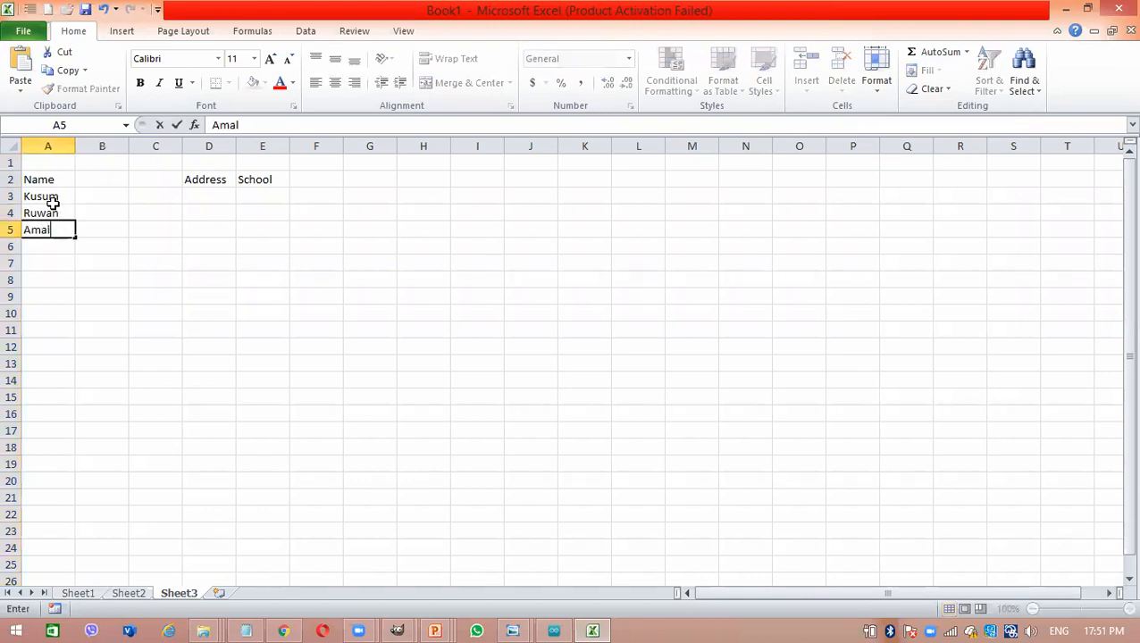
key("Return")
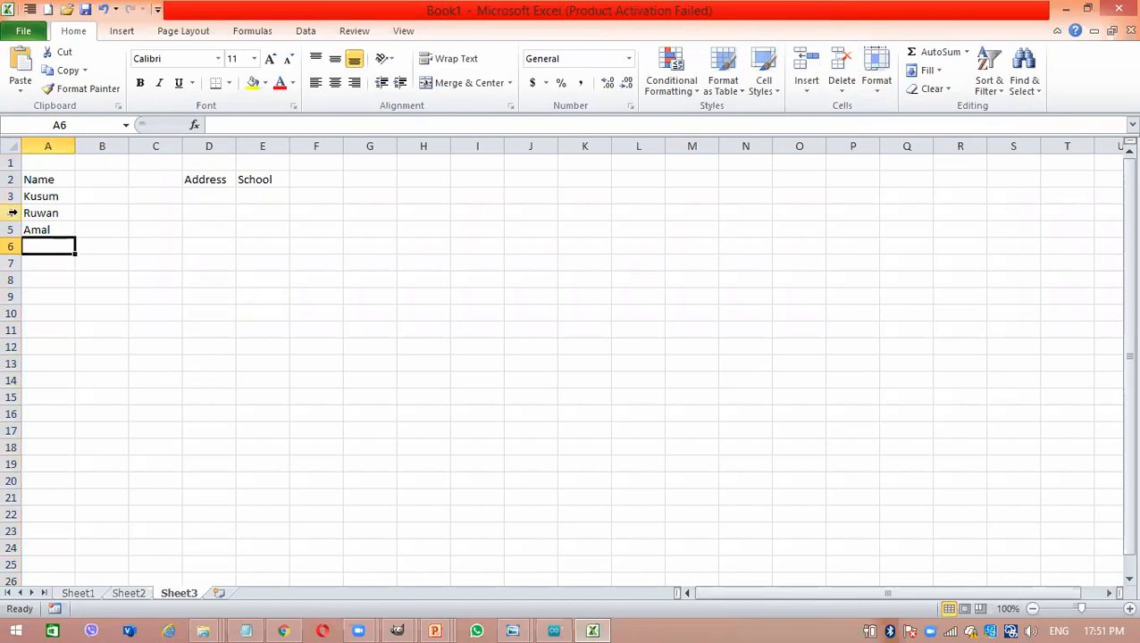
- Insert an empty row above row 4, between the first and second names
left_click(12, 213)
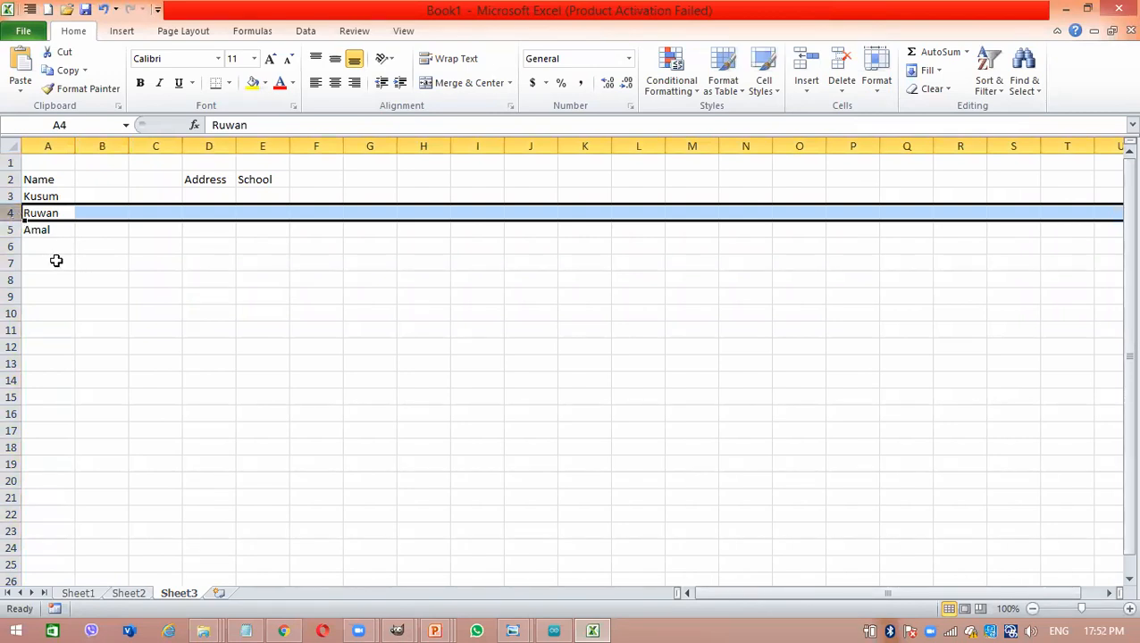
right_click(13, 213)
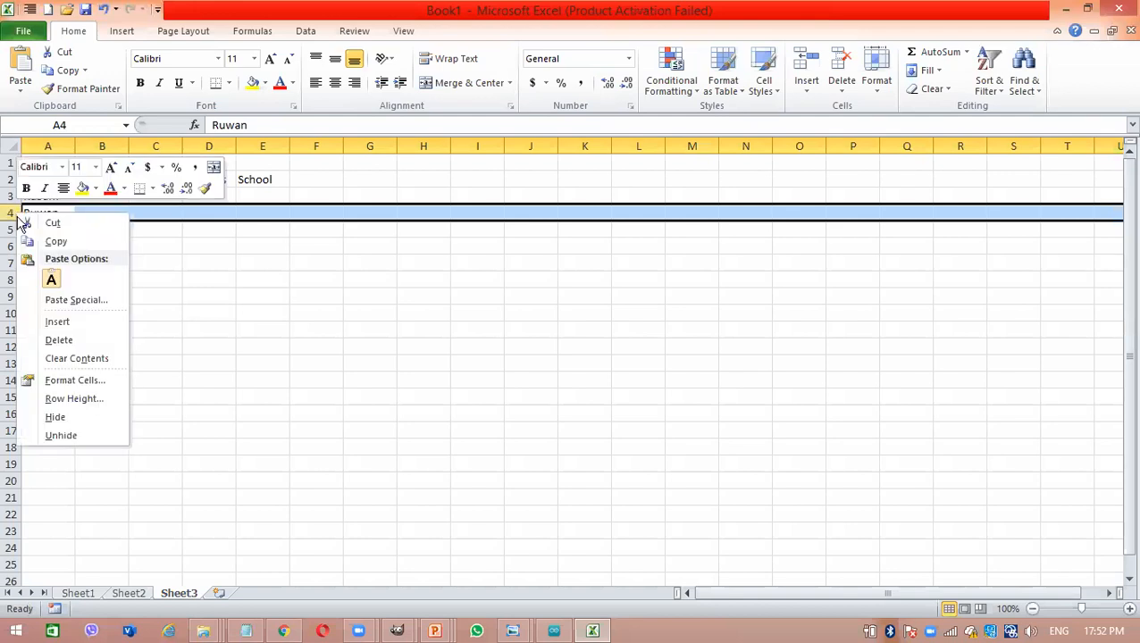
left_click(57, 324)
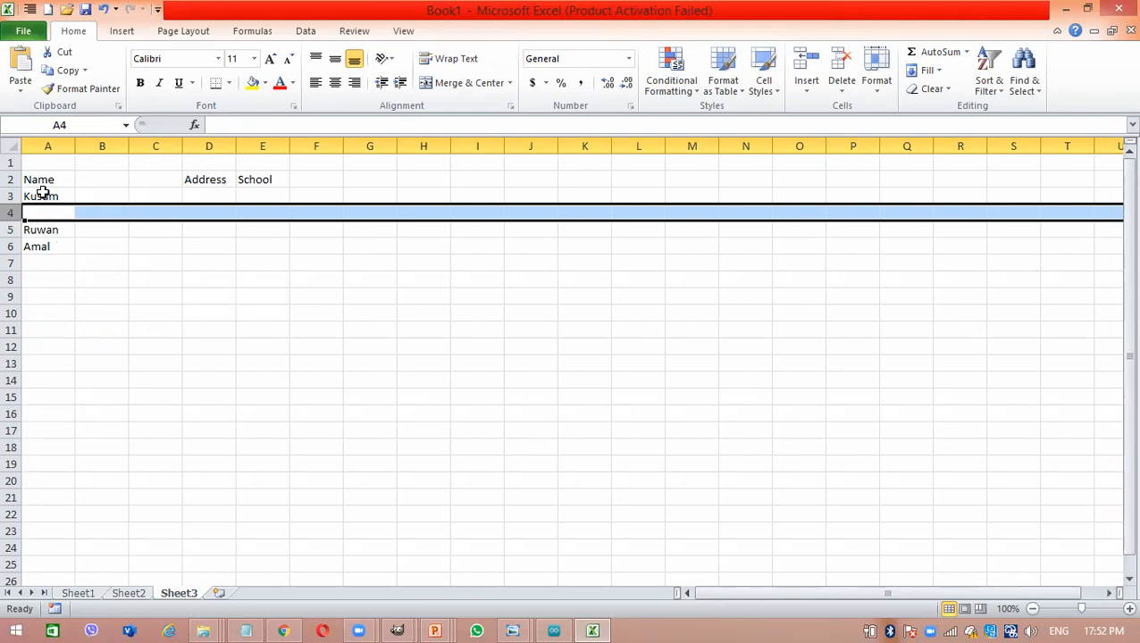
- Insert four empty rows above the Name header by selecting rows 2 to 5 as the insertion range
left_click(13, 178)
left_click_drag(13, 179, 11, 227)
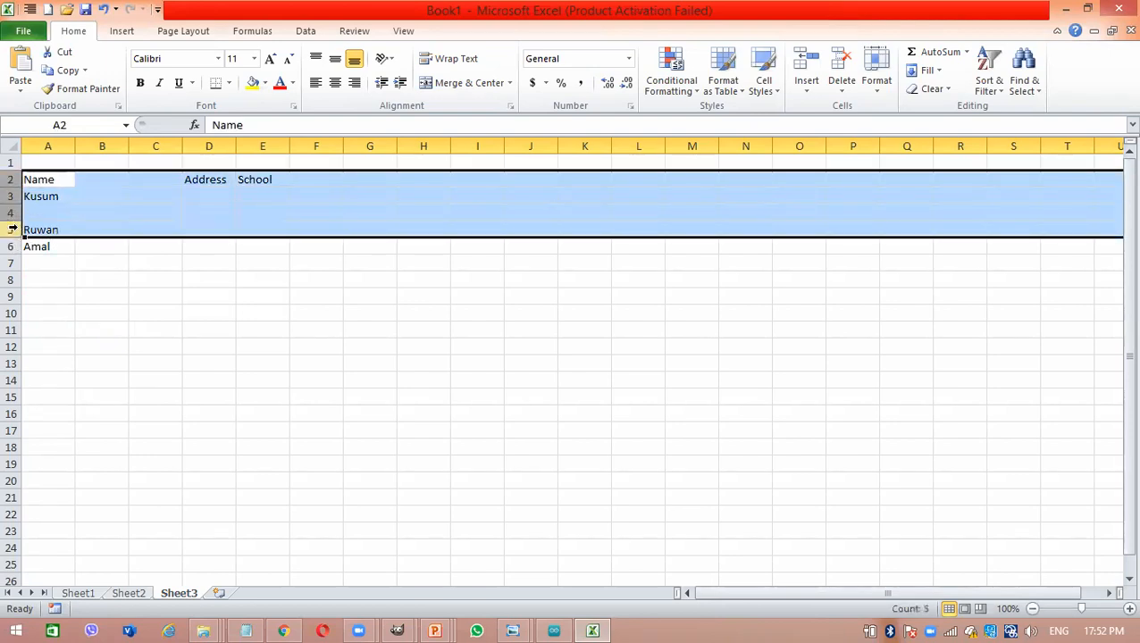
right_click(11, 206)
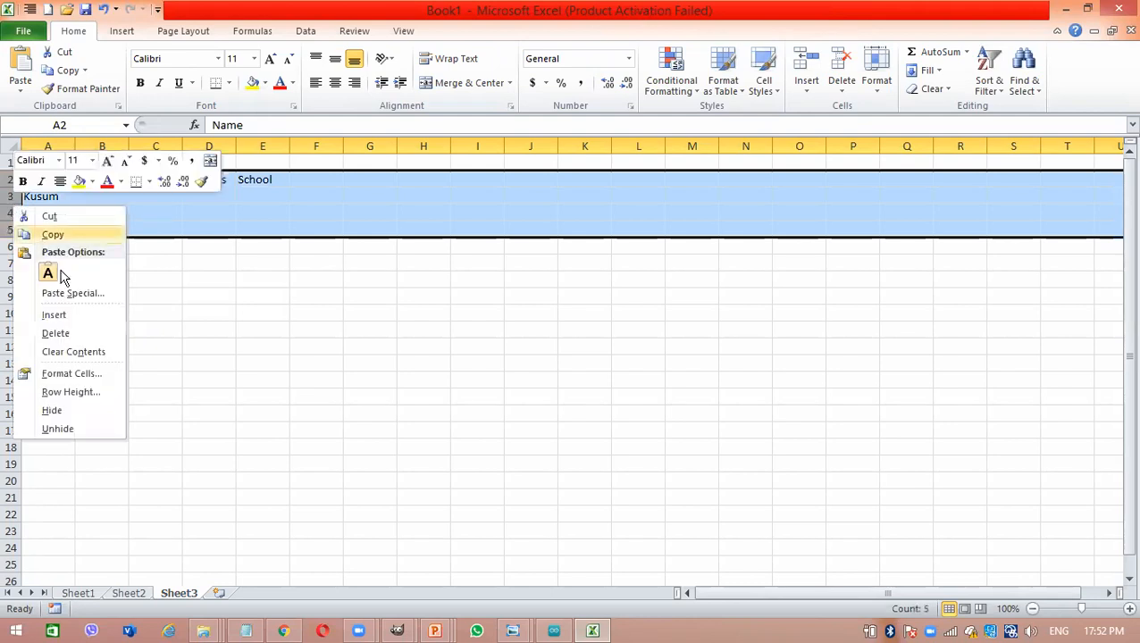
left_click(75, 315)
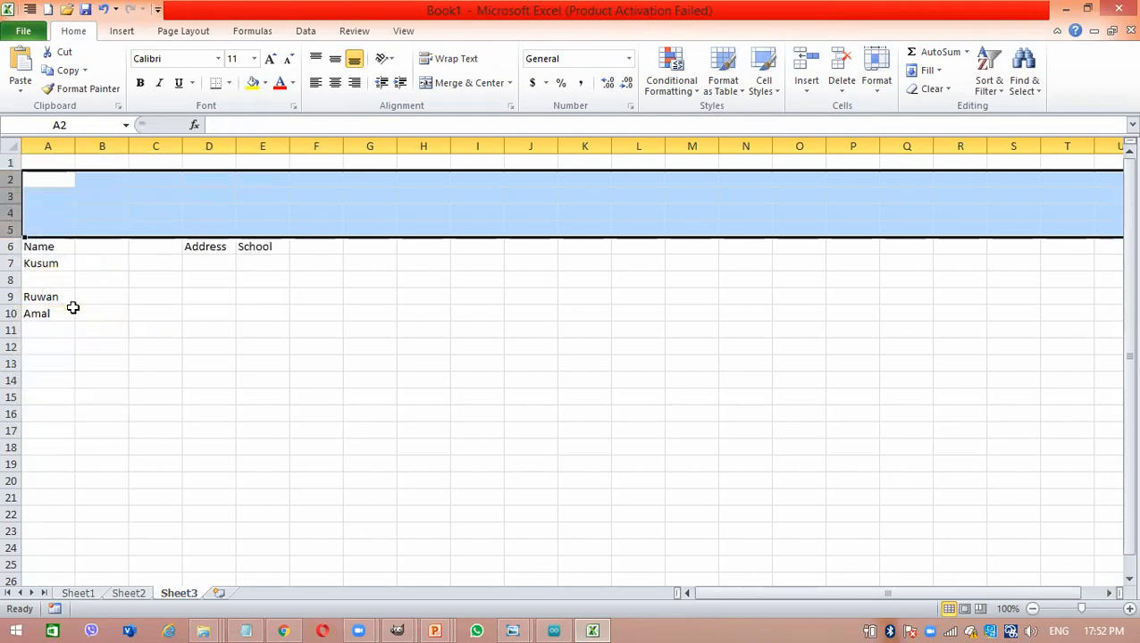
left_click(50, 294)
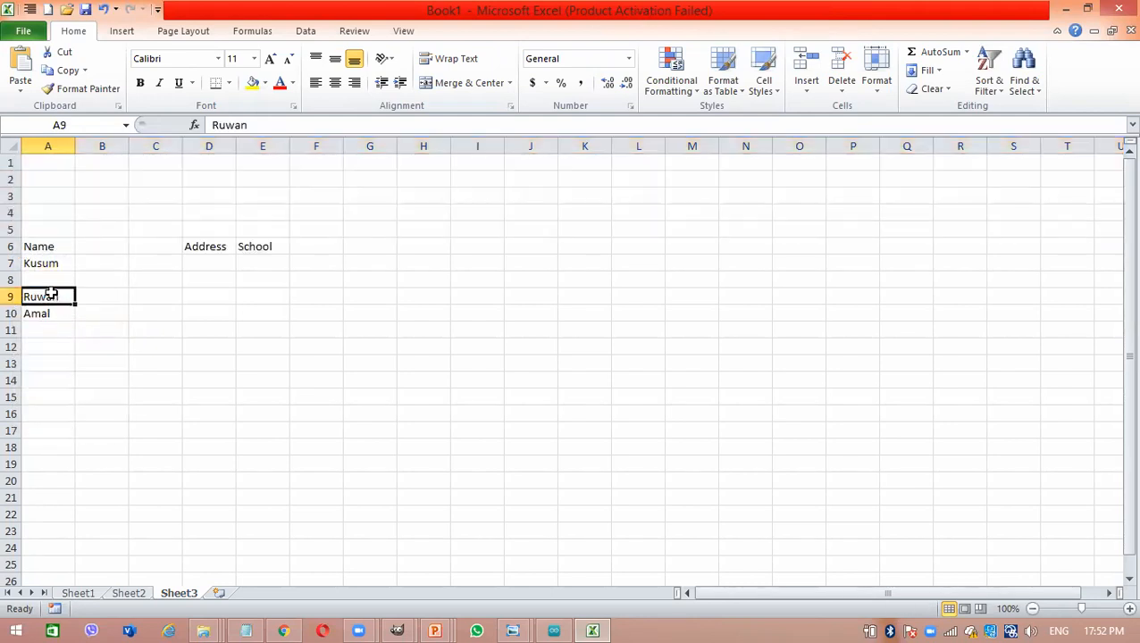
- Insert three empty columns at once between Name and Address, using columns B to D as the insertion range
left_click_drag(88, 145, 207, 145)
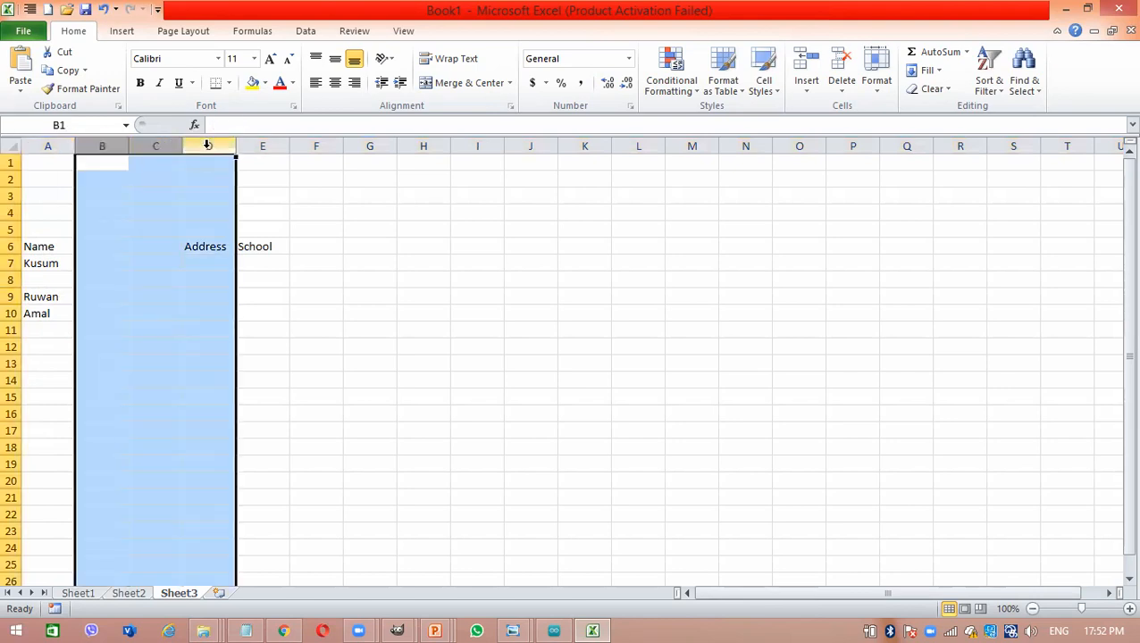
right_click(207, 145)
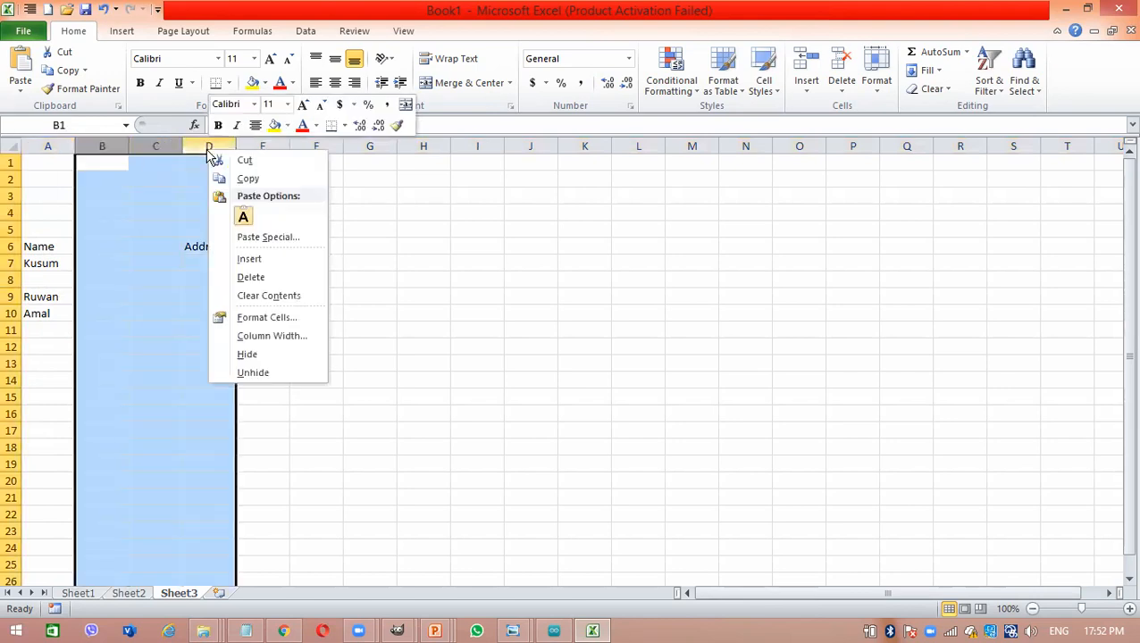
left_click(253, 260)
left_click(289, 251)
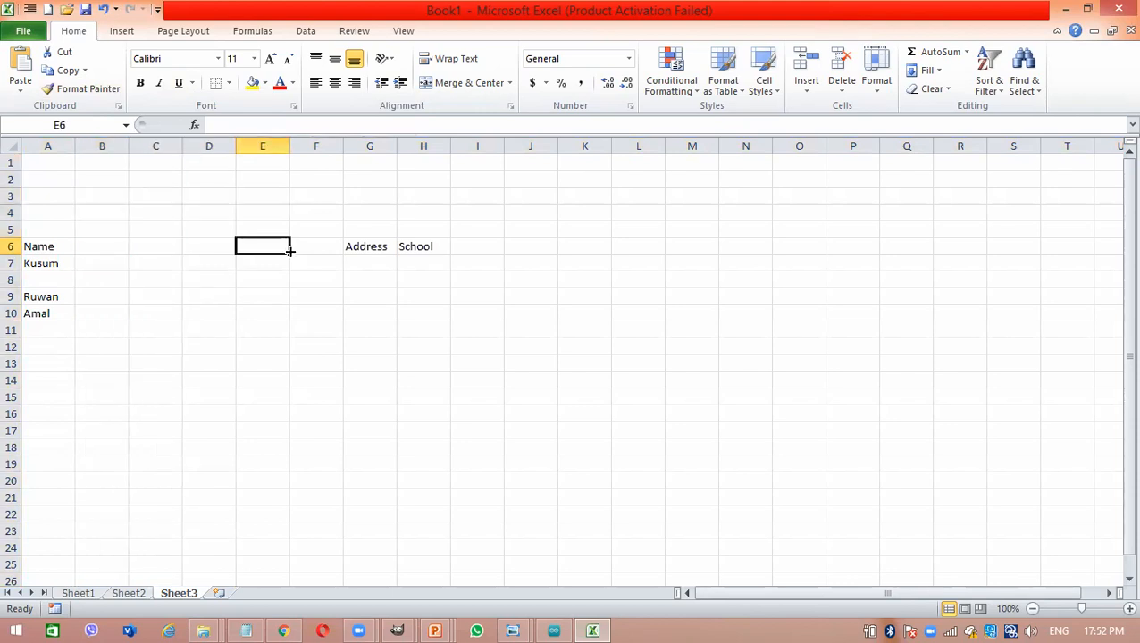
- Undo the multi-column insertion and the multi-row insertion
key("ctrl+z")
key("ctrl+z")
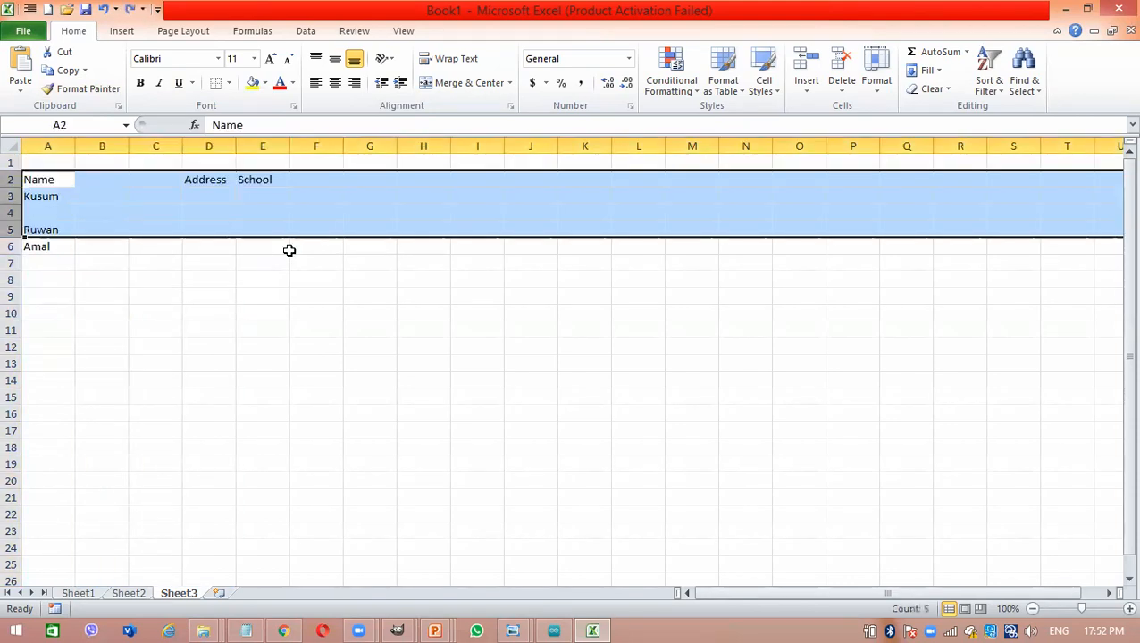
left_click(328, 552)
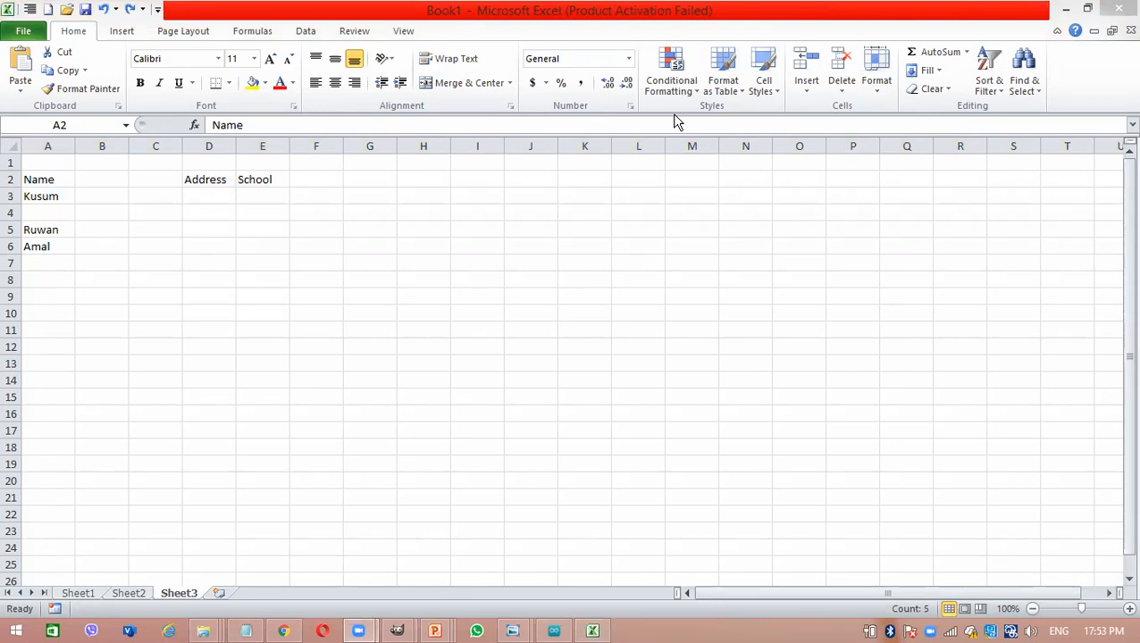
left_click(533, 342)
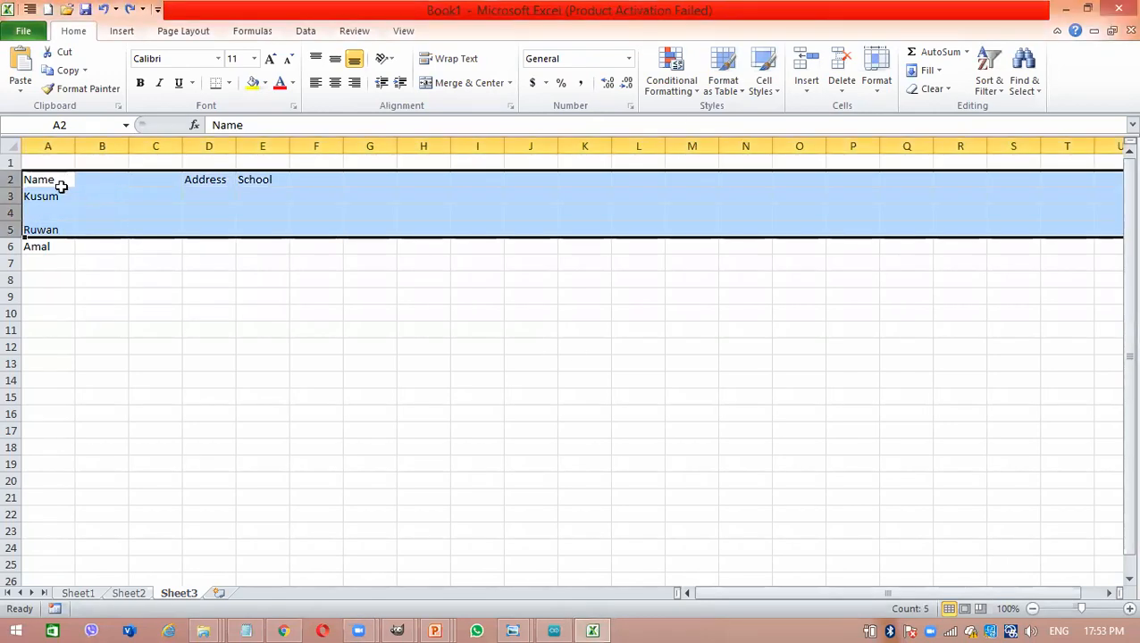
- Clear the contents of the whole sample table, covering the range A1:F10
left_click_drag(61, 186, 294, 232)
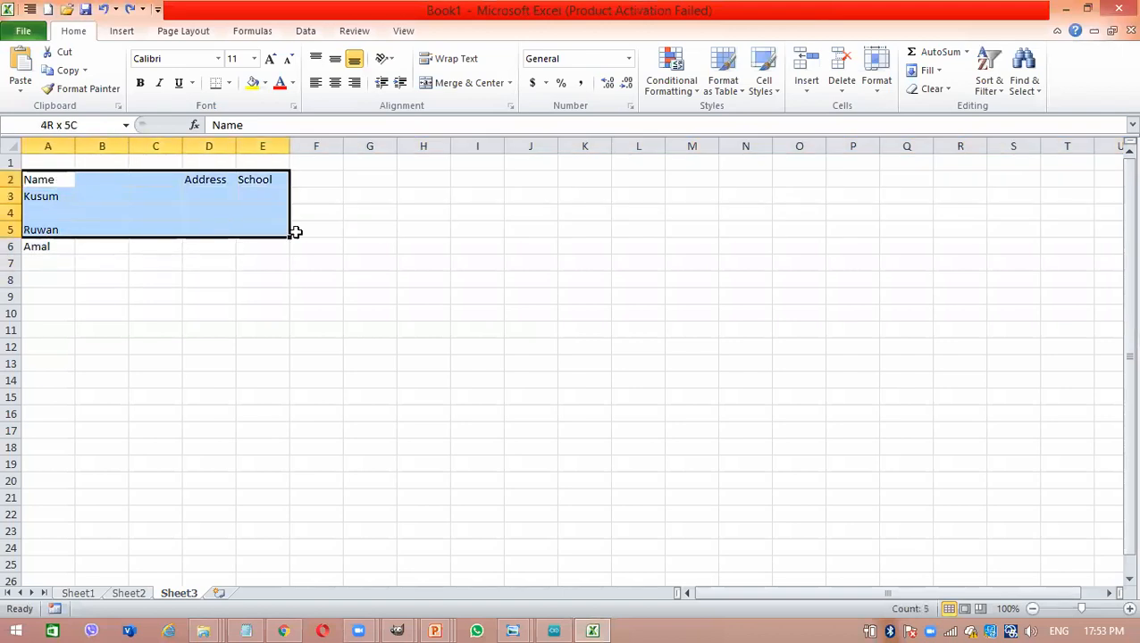
left_click_drag(191, 246, 329, 315)
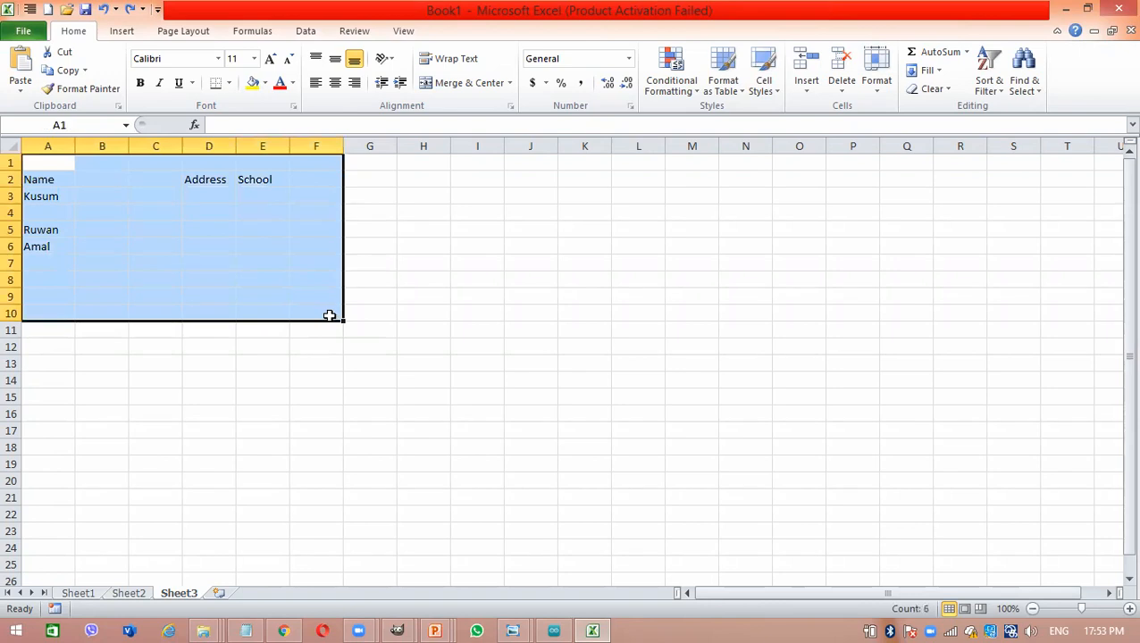
key("Delete")
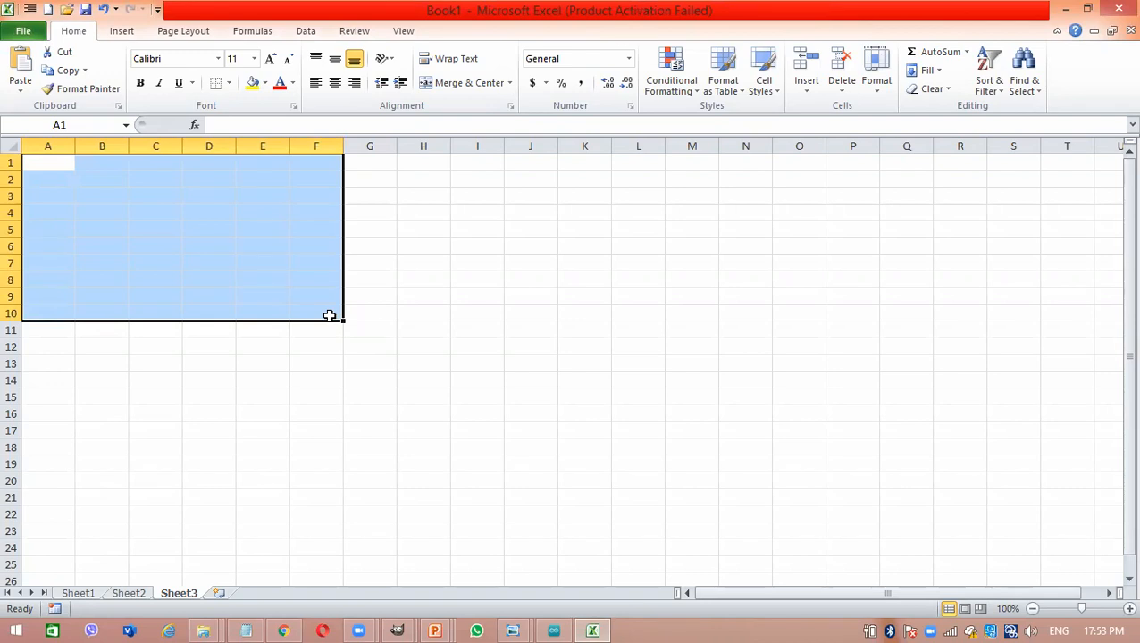
left_click(332, 280)
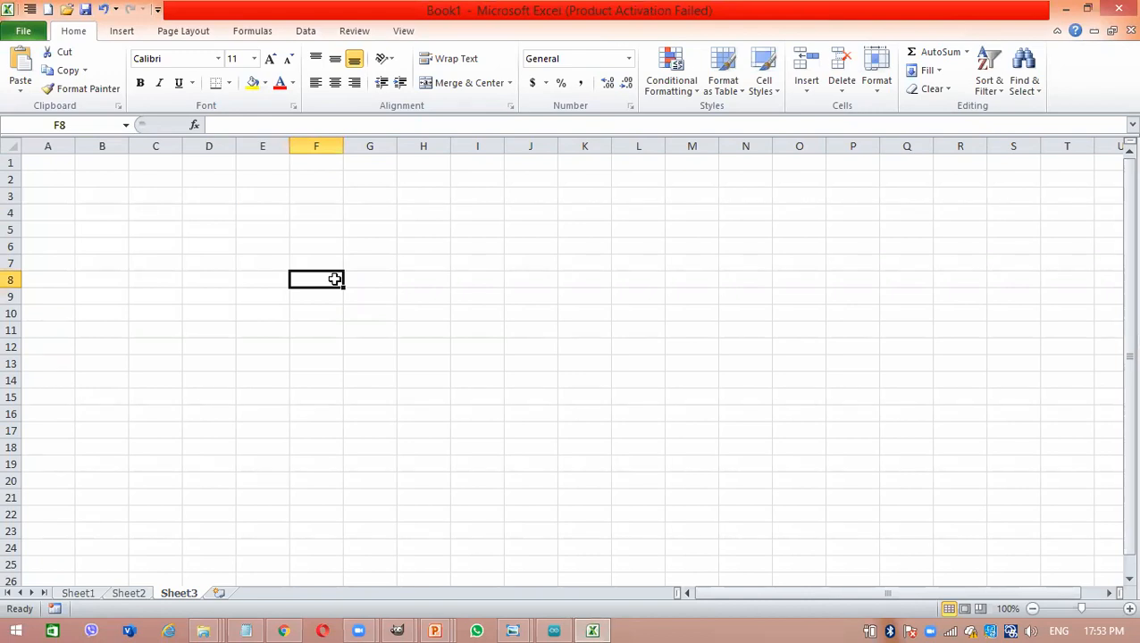
double_click(335, 280)
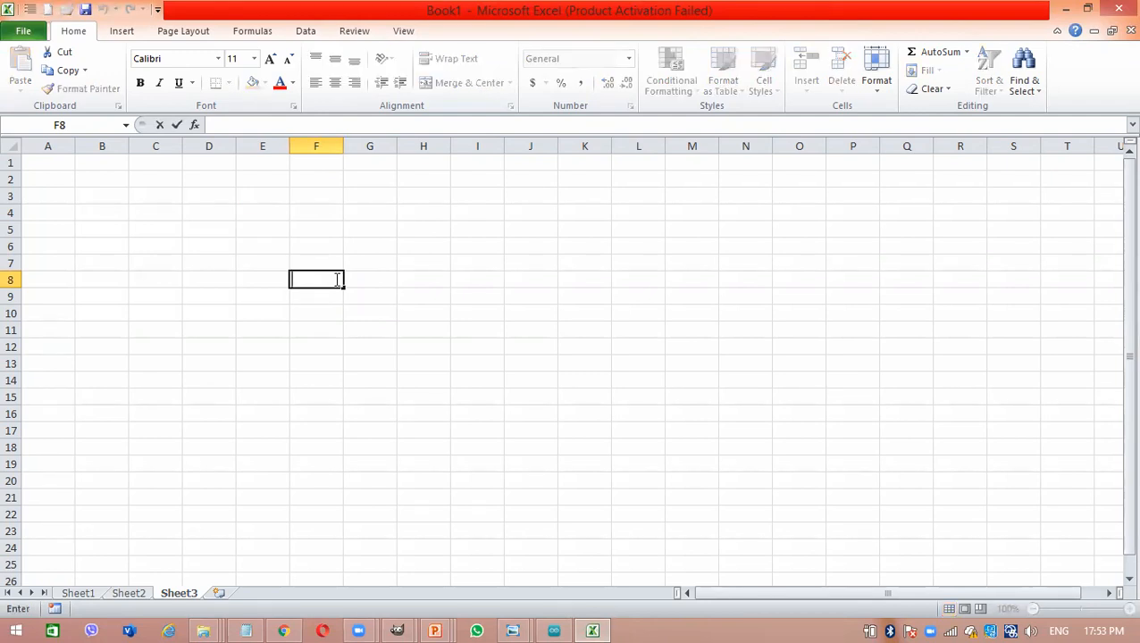
left_click(241, 194)
left_click(12, 230)
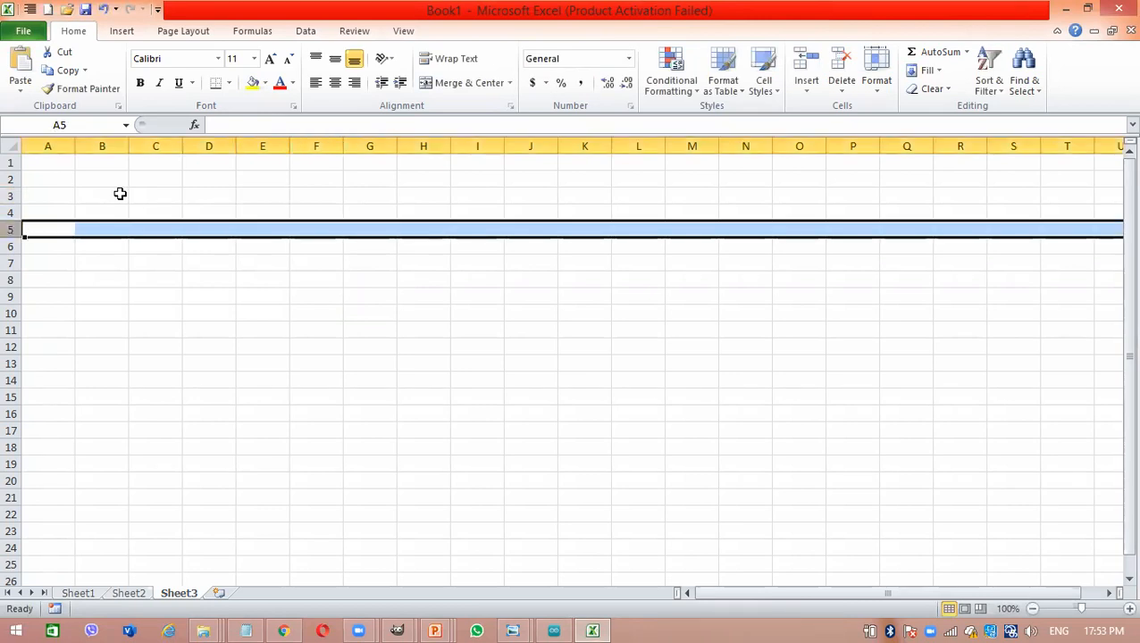
left_click(160, 194)
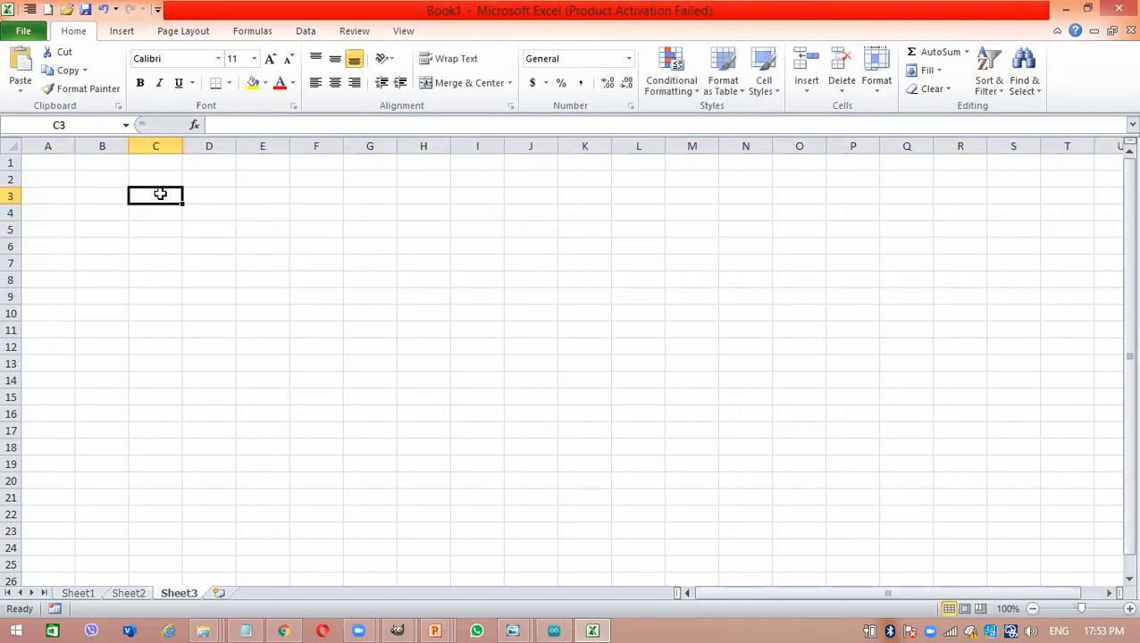
left_click(100, 183)
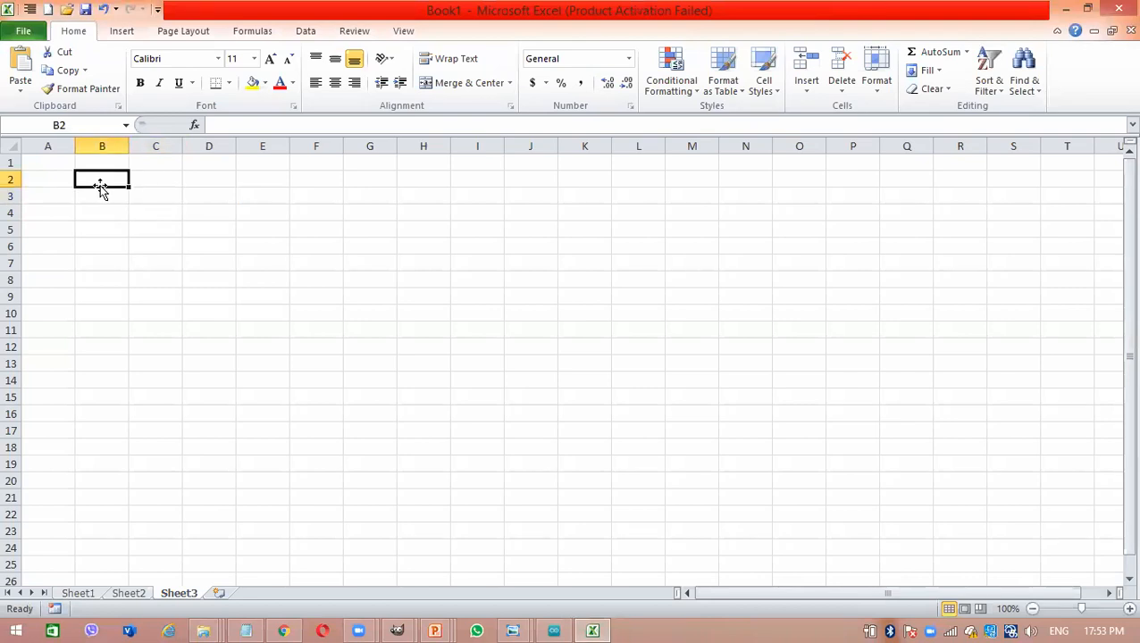
- Enter the headings week1, week2, week3 and week4 across cells B3 to E3
left_click(98, 194)
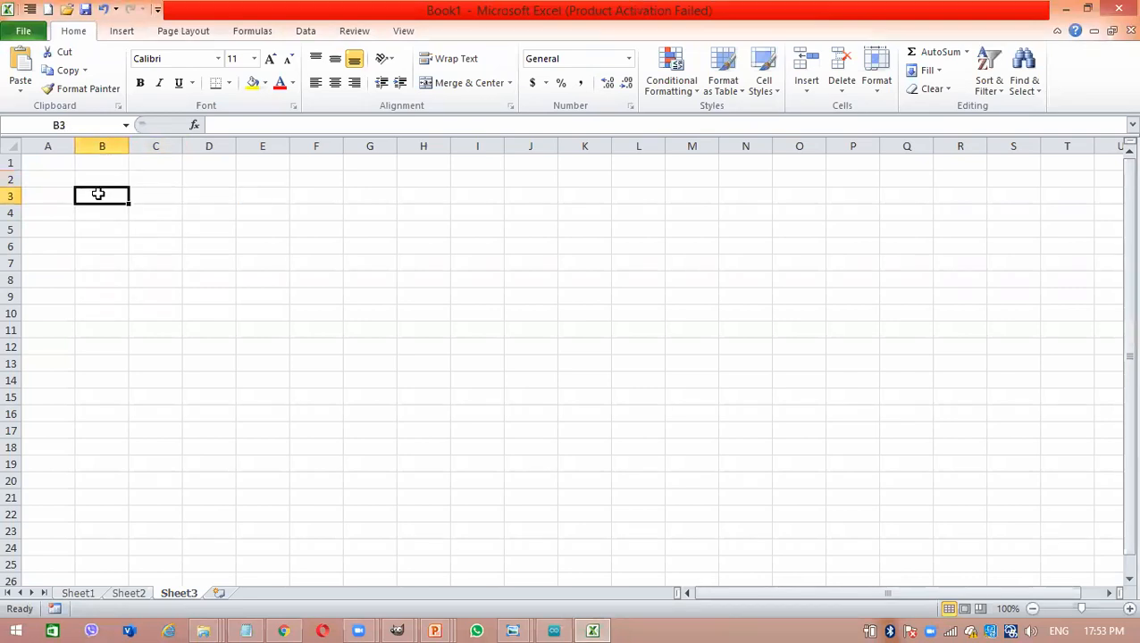
type("week1")
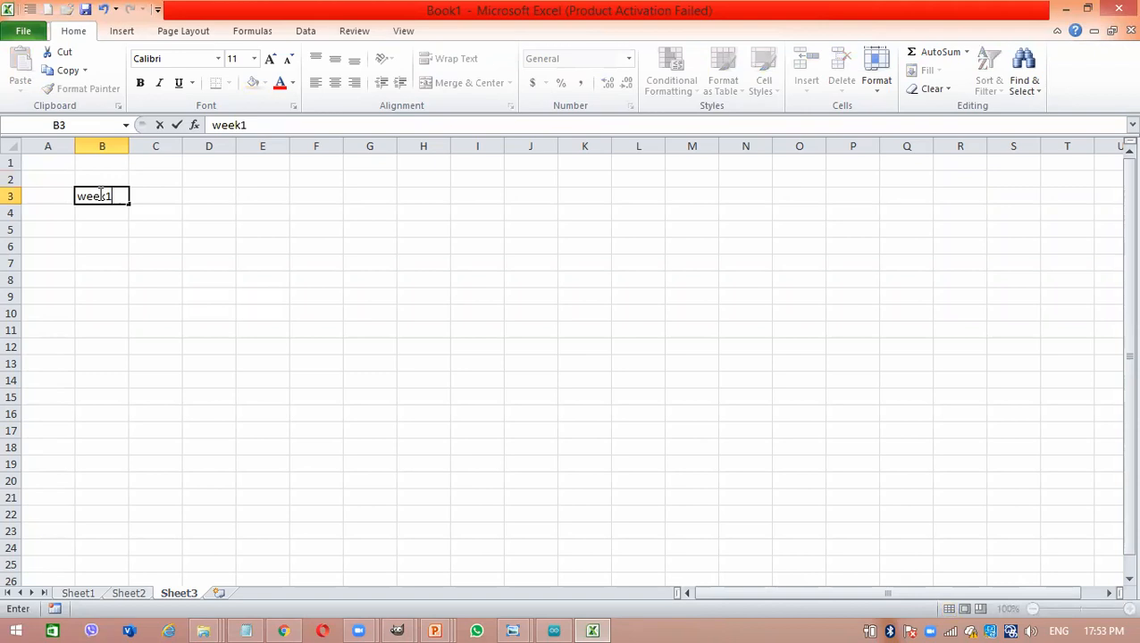
key("Tab")
type("week2")
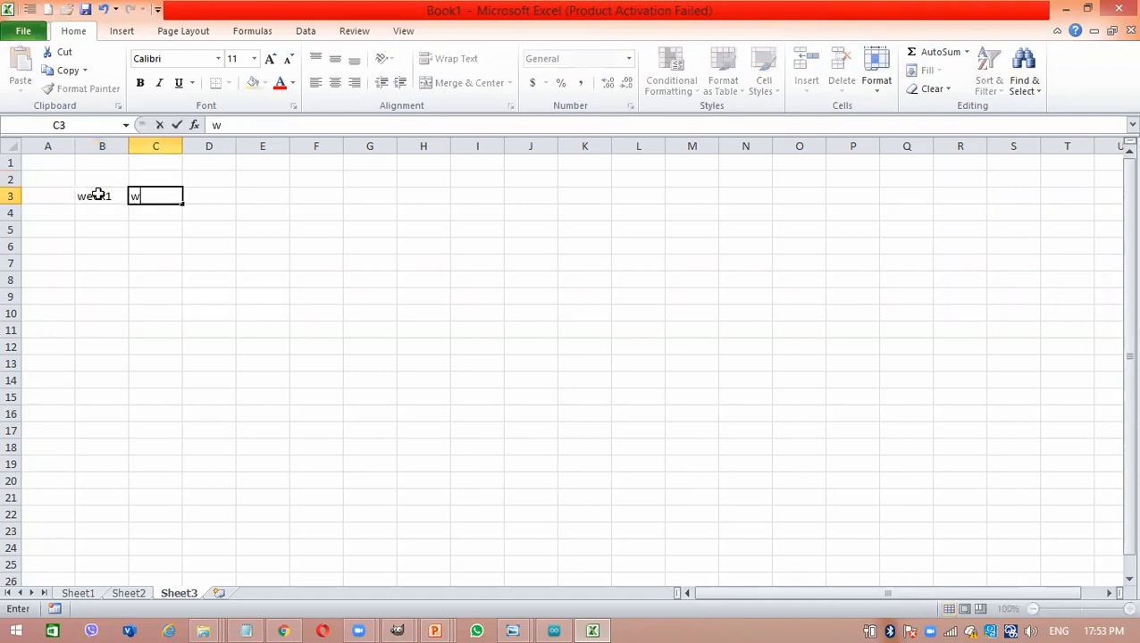
key("Tab")
type("week3")
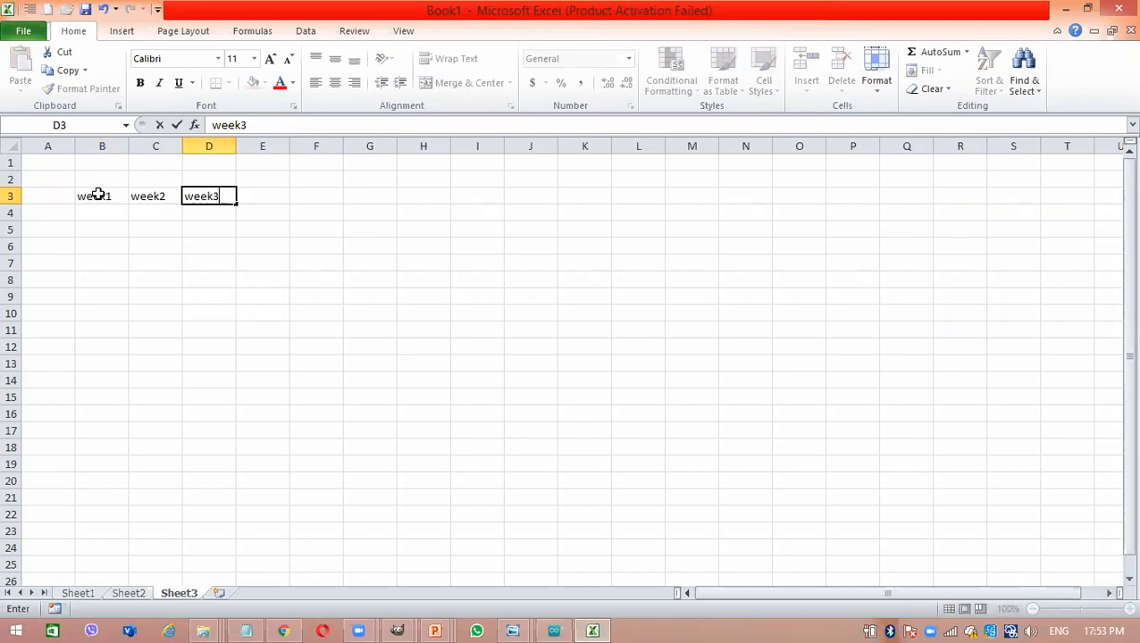
key("Tab")
type("week4")
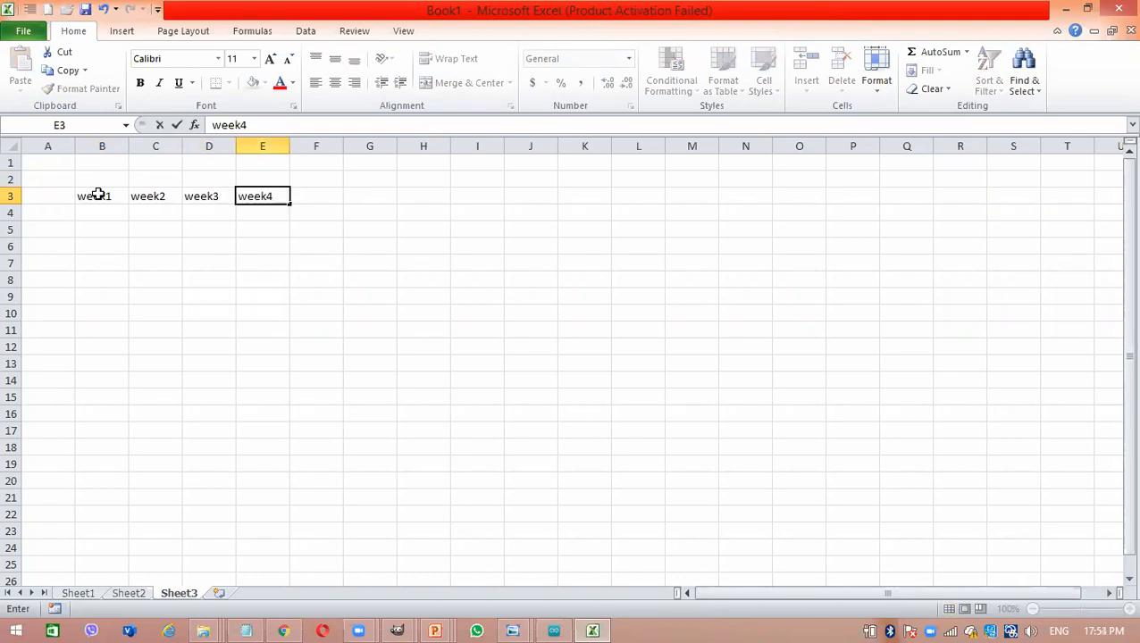
key("Return")
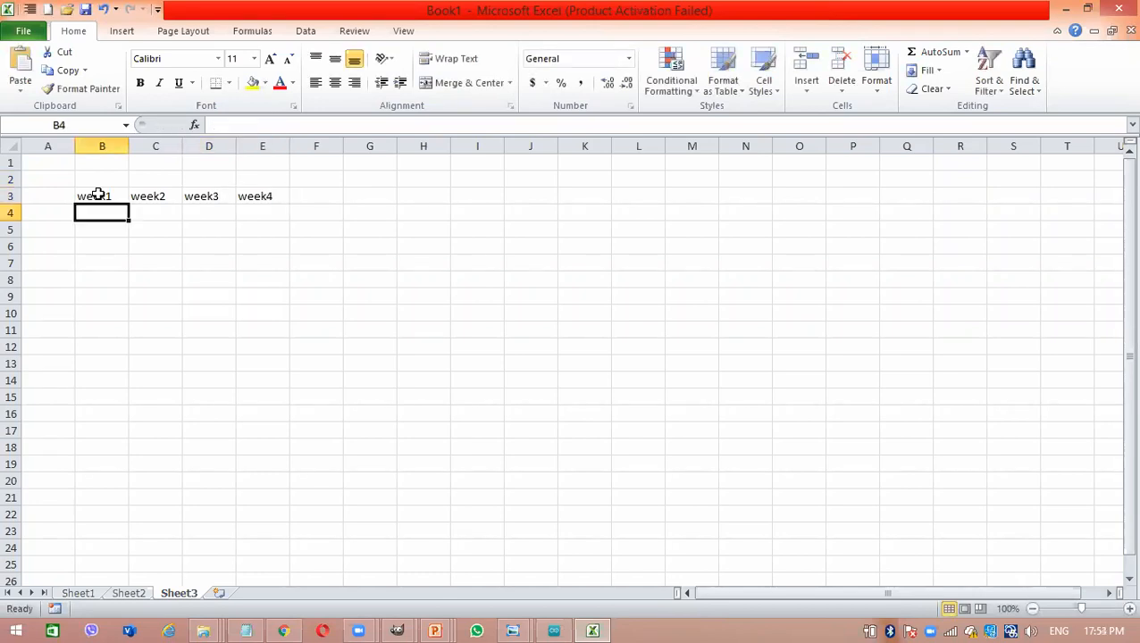
- Enter the heading November in cell B2, above week1
left_click(102, 182)
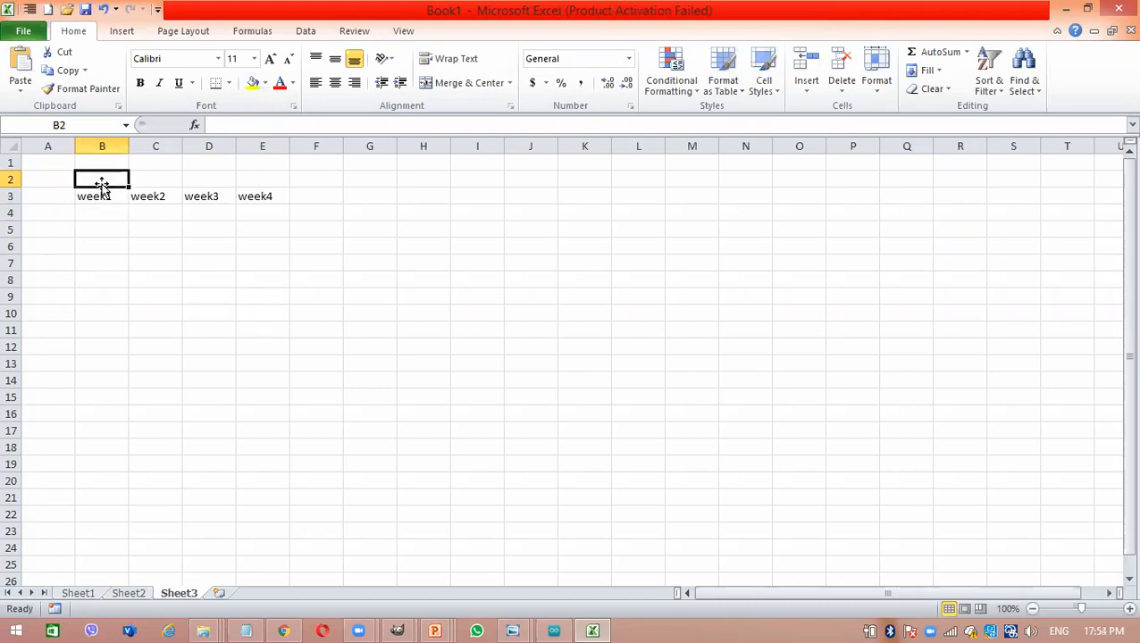
type("No")
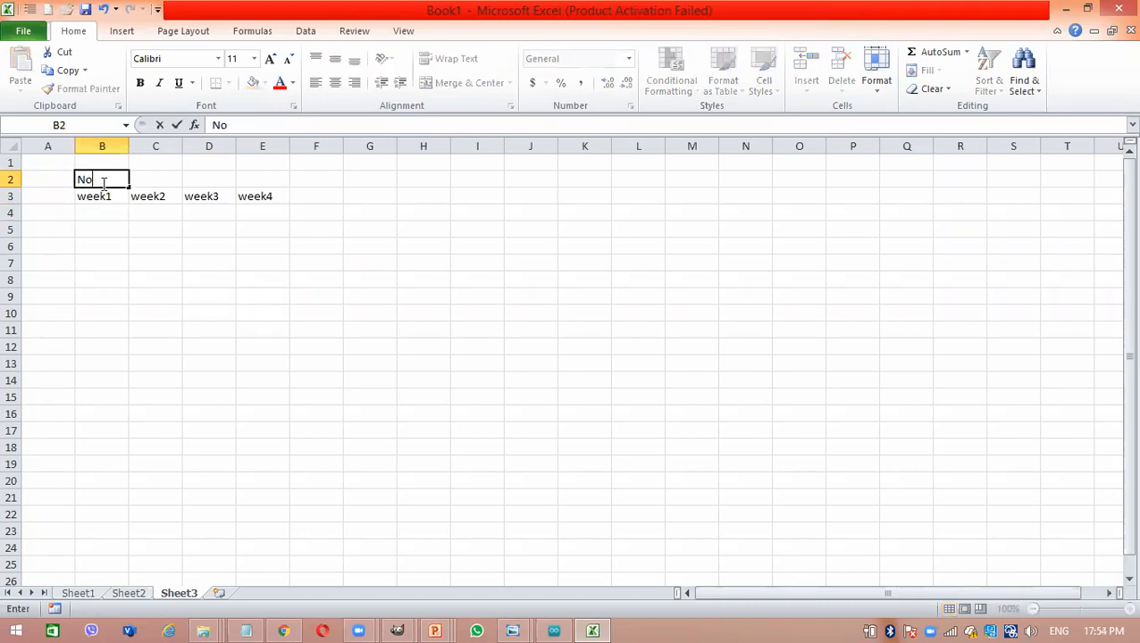
type("vember")
key("Return")
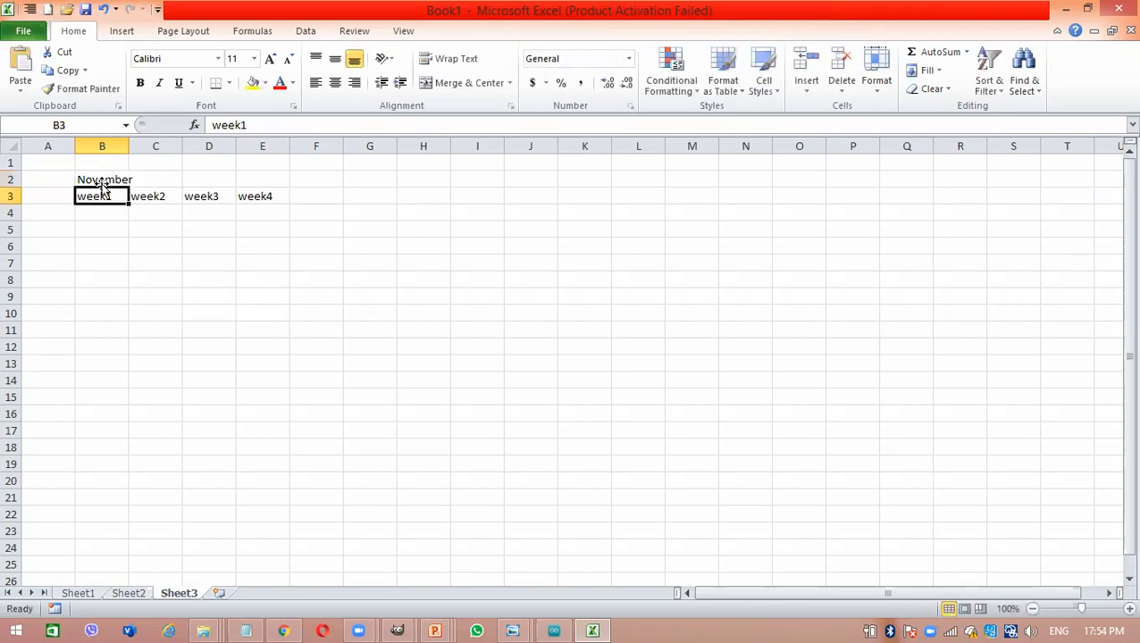
left_click(145, 267)
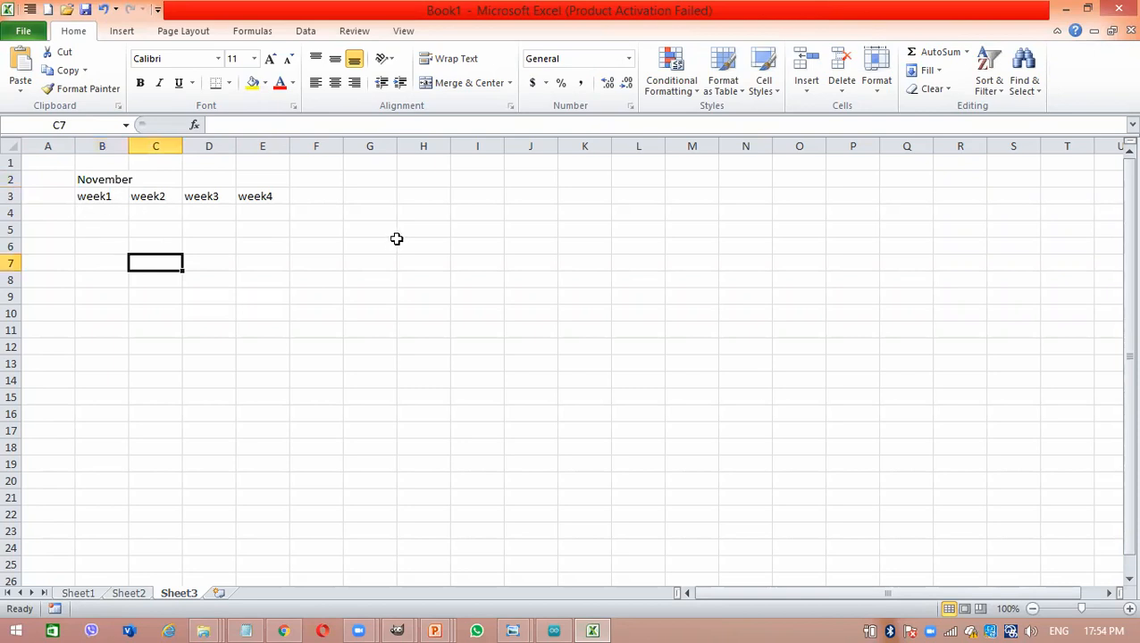
- Apply All Borders to the range B2:E23, covering the November heading and the four week columns
left_click_drag(99, 179, 280, 534)
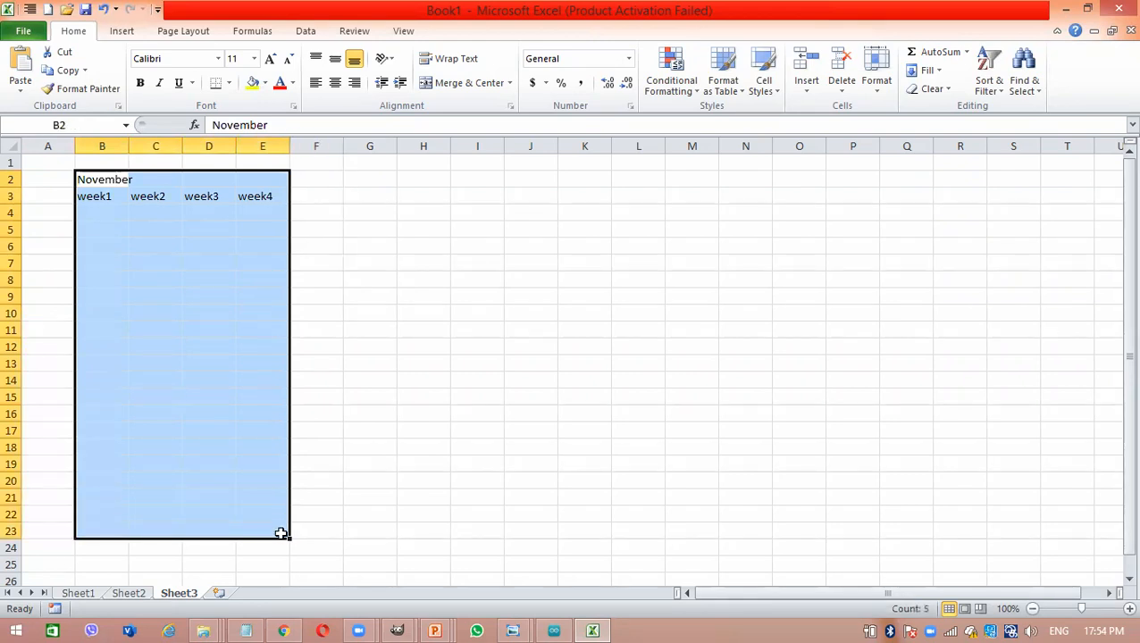
left_click(231, 84)
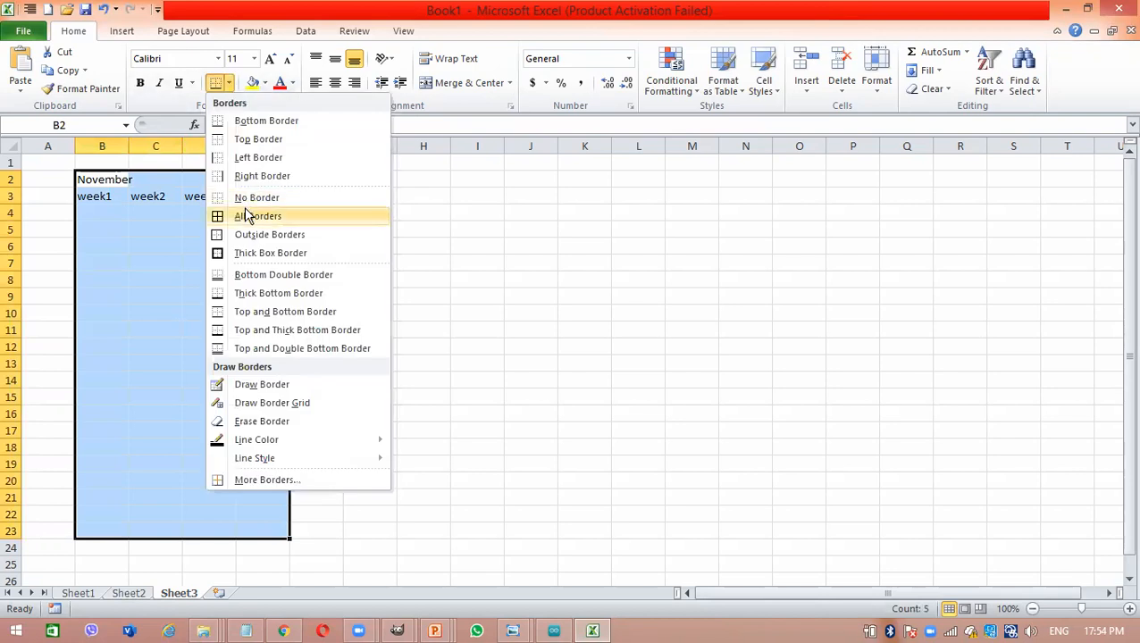
left_click(247, 217)
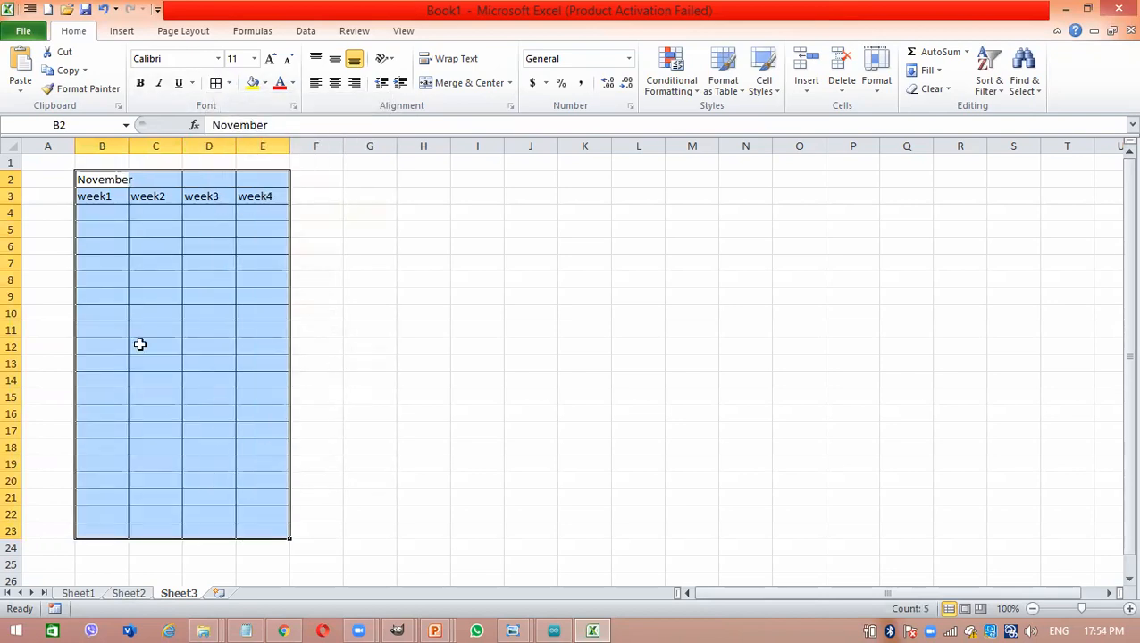
- Increase the font size of the bordered November table to 14
left_click(269, 61)
left_click(270, 61)
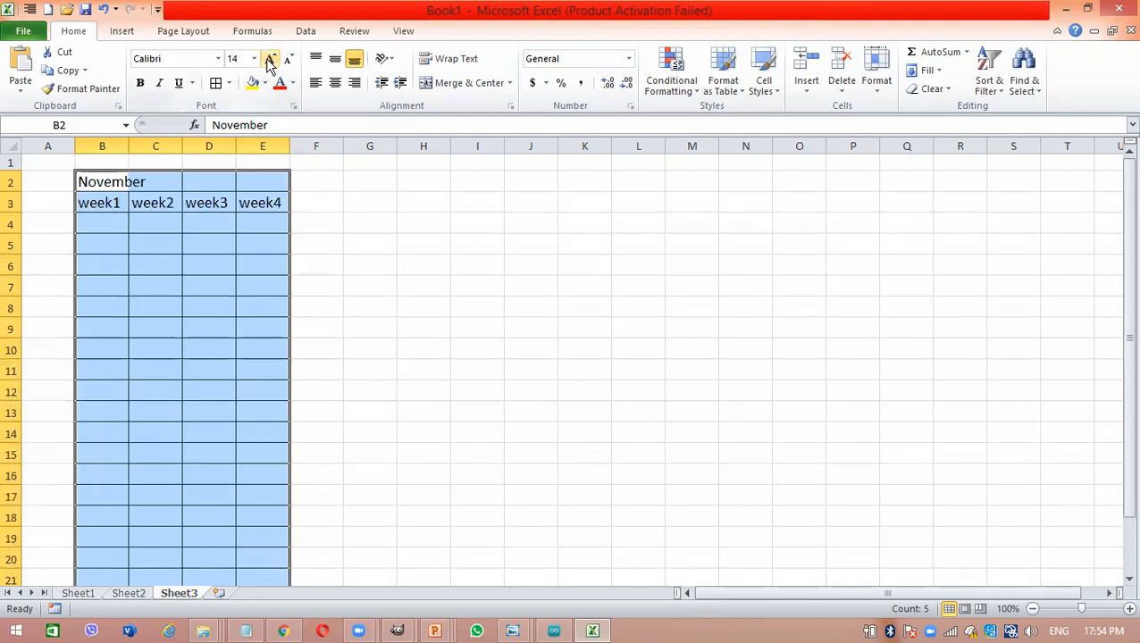
left_click(217, 268)
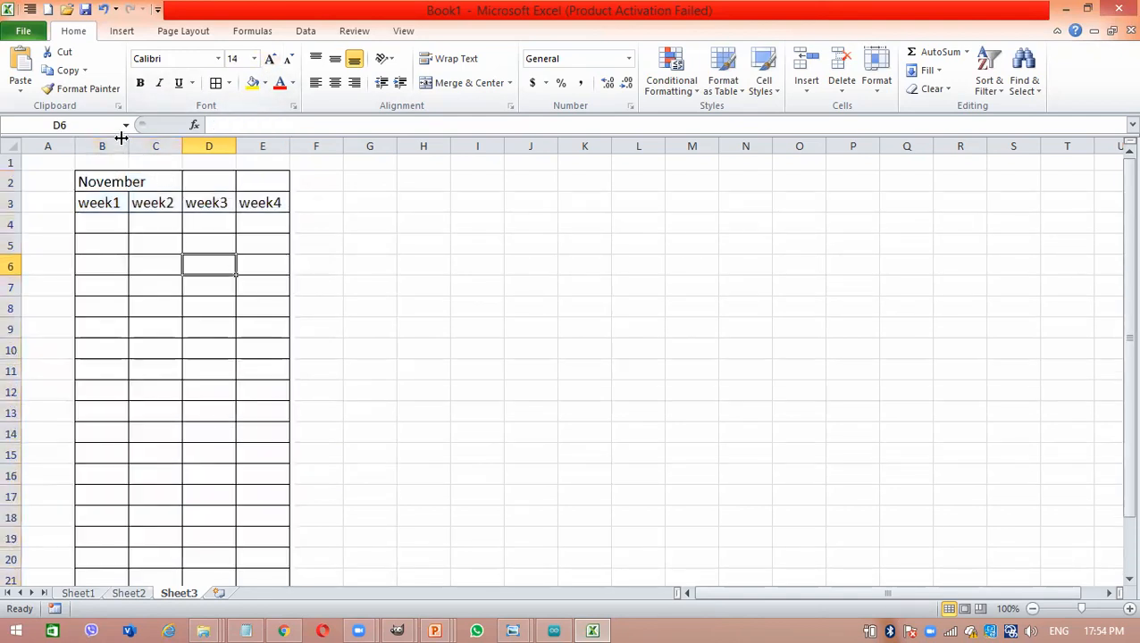
- Try widening column B to fit the November heading, and undo the width change
left_click_drag(127, 144, 148, 143)
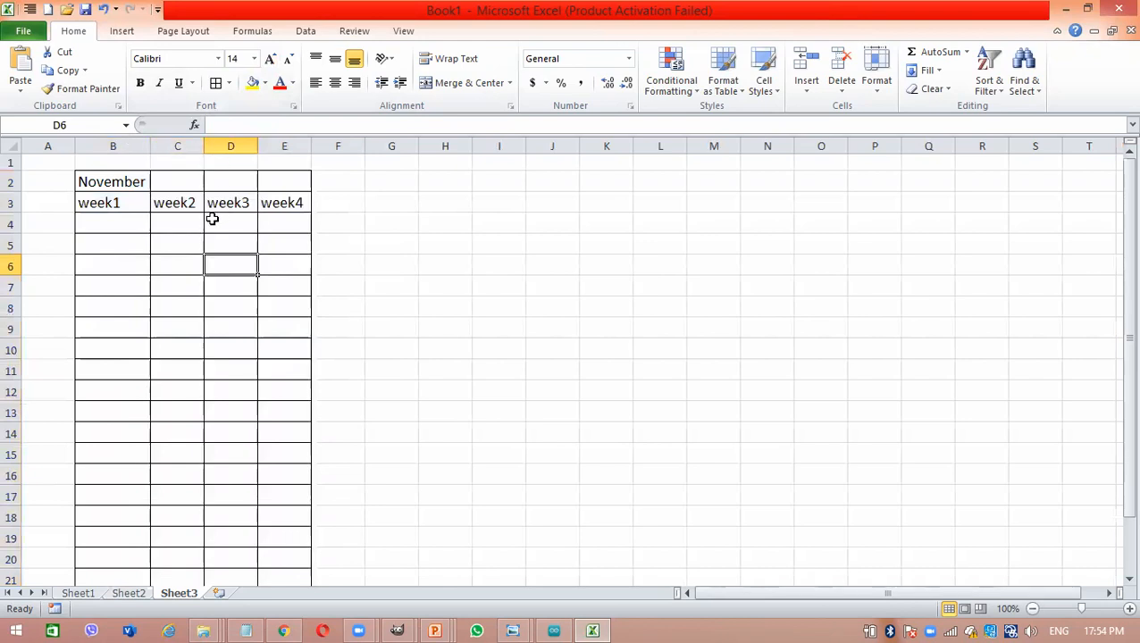
key("ctrl+z")
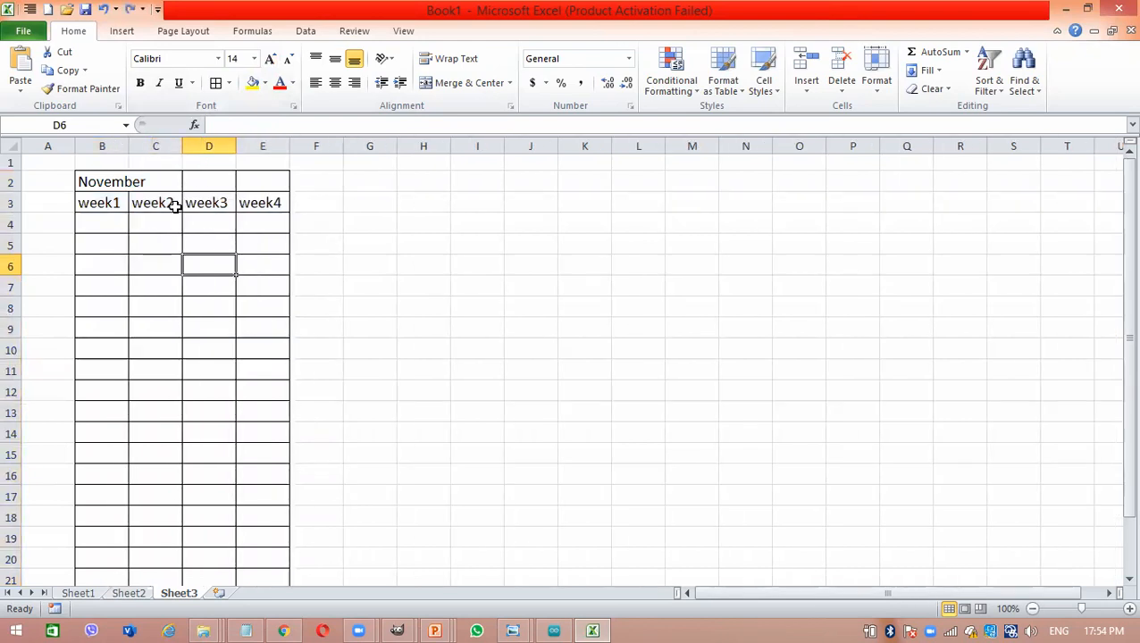
left_click(110, 182)
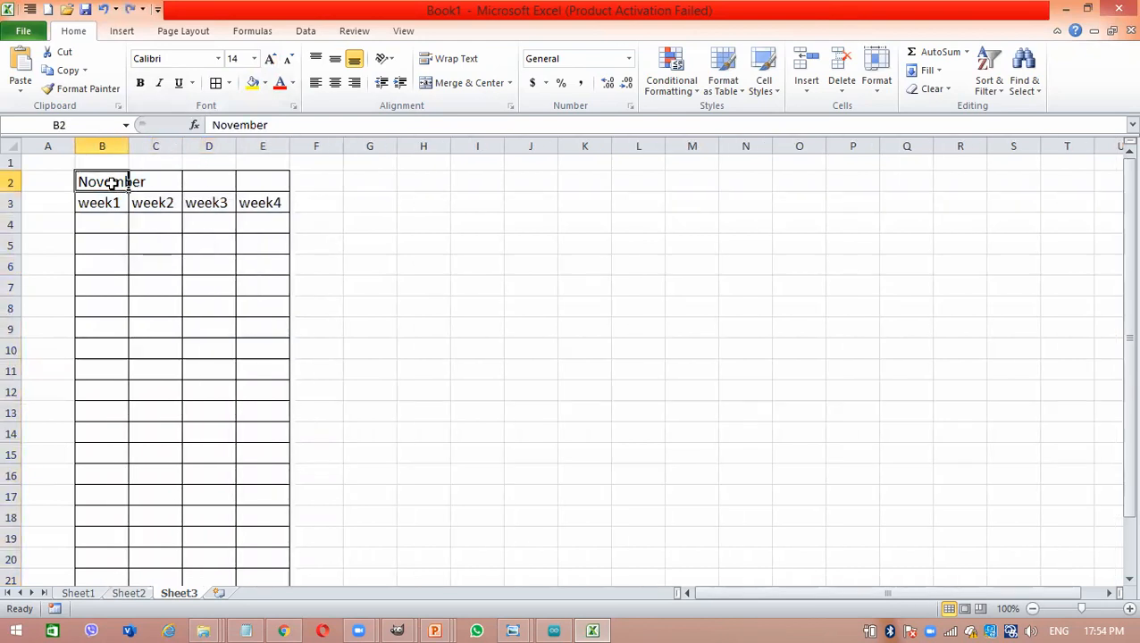
left_click_drag(108, 202, 260, 200)
left_click(171, 309)
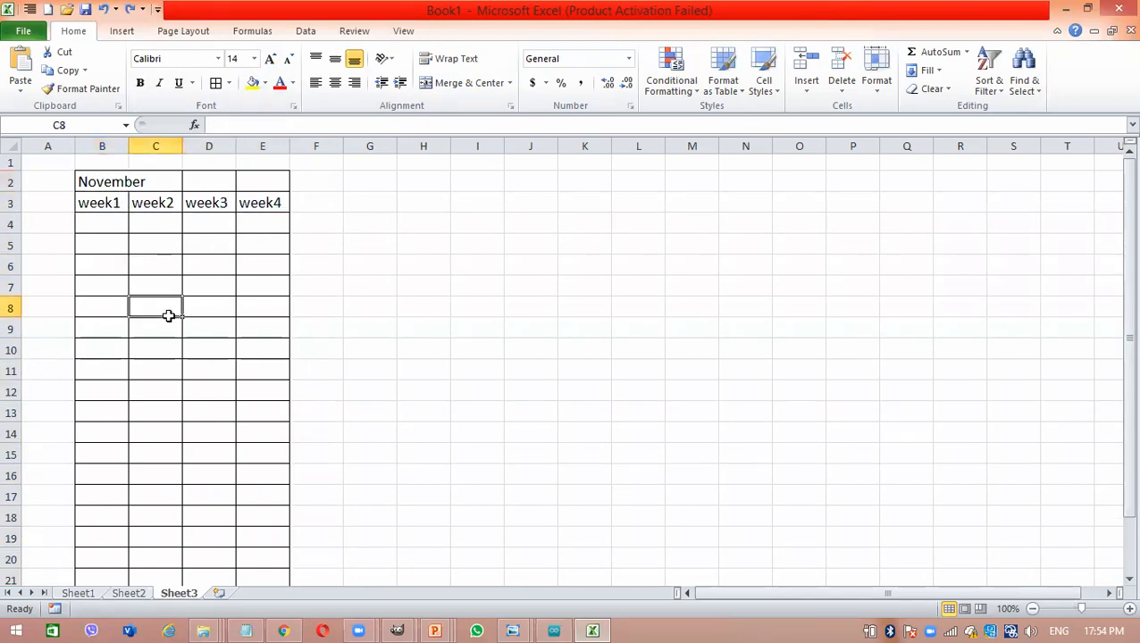
- Merge and center the November heading across cells B2:E2 above the four week columns
left_click(97, 181)
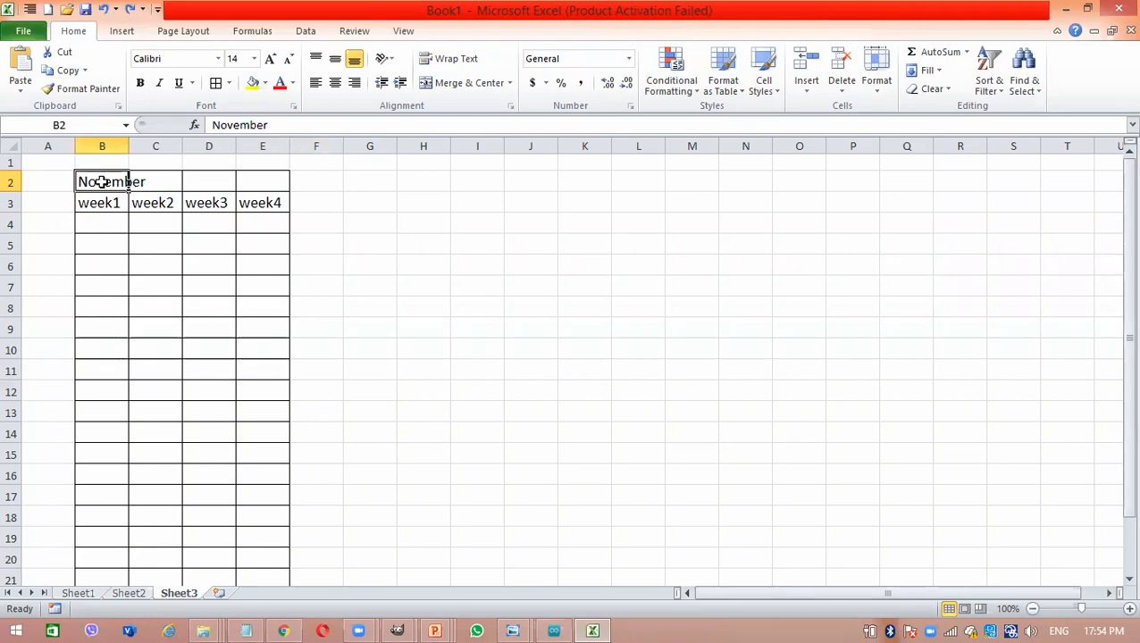
left_click_drag(101, 182, 258, 182)
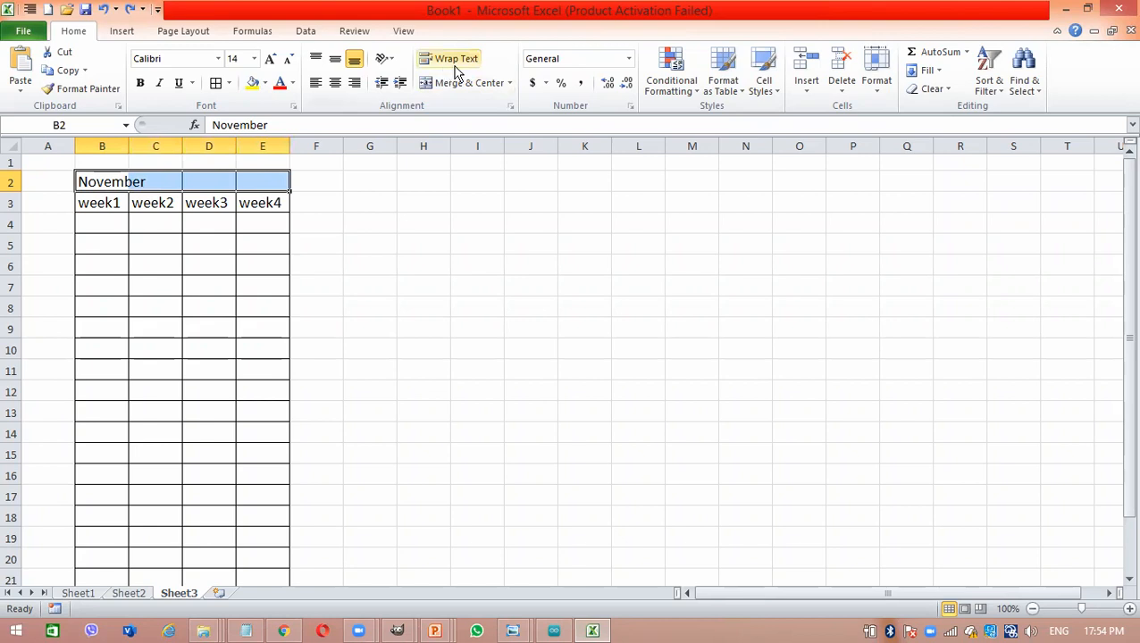
left_click(510, 83)
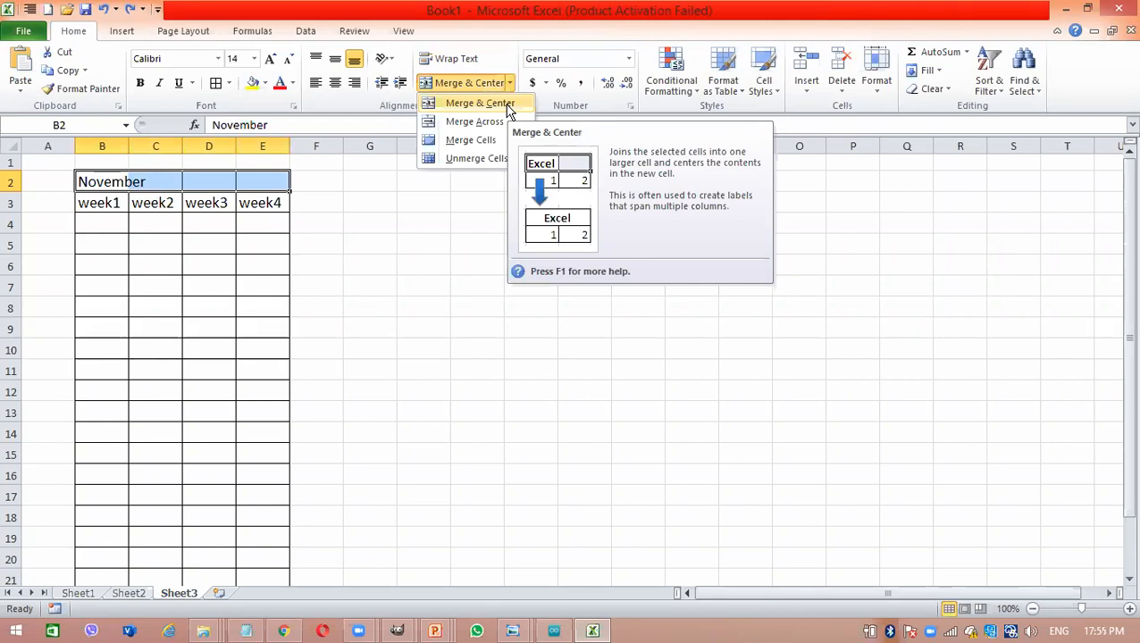
left_click(506, 105)
left_click(158, 326)
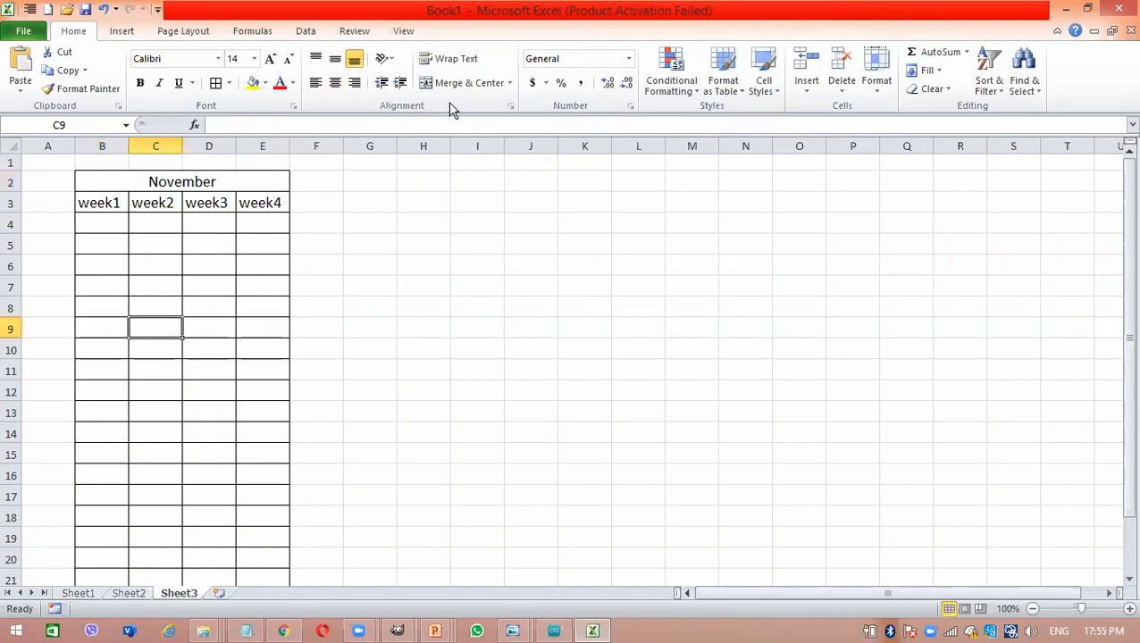
- Unmerge the November heading cells B2:E2, and merge and center them again
left_click(509, 83)
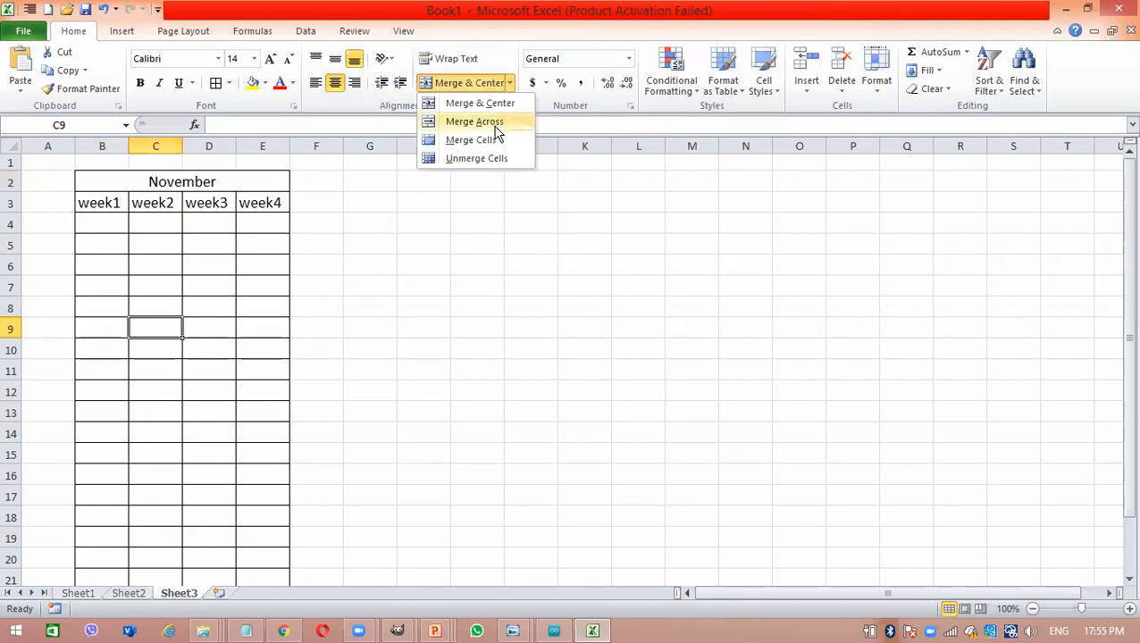
left_click(479, 159)
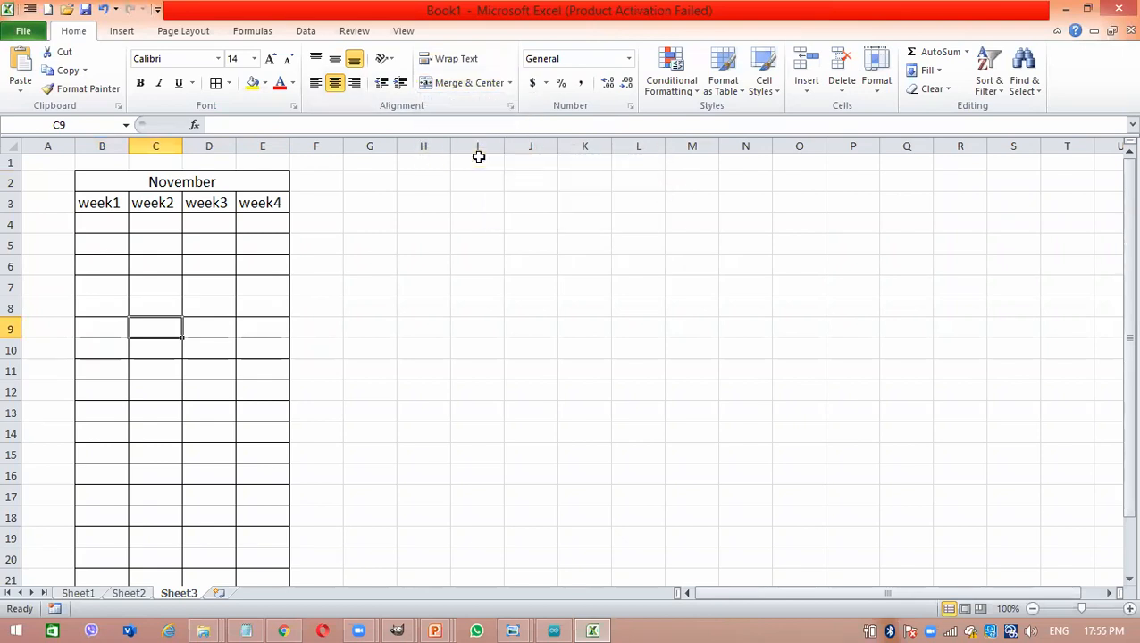
left_click(240, 188)
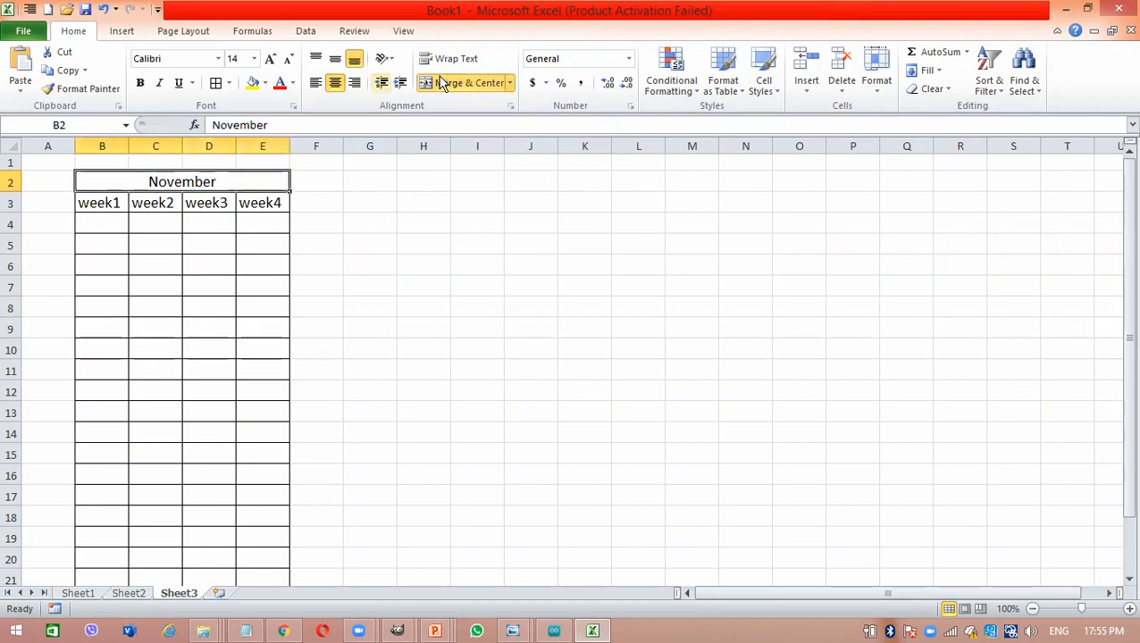
left_click(467, 84)
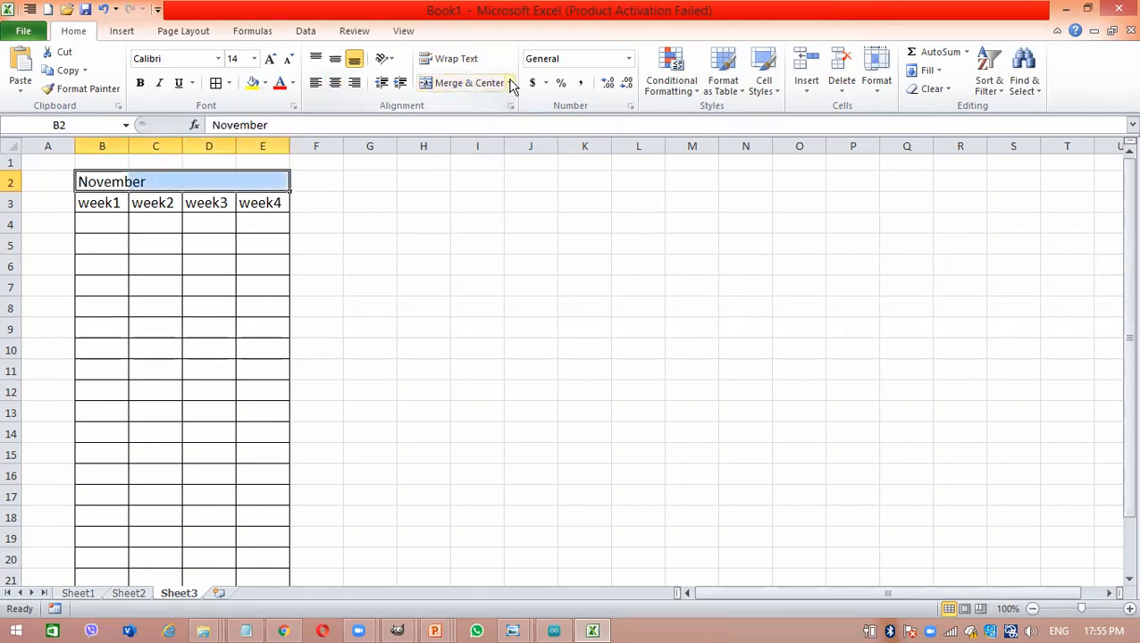
left_click(509, 83)
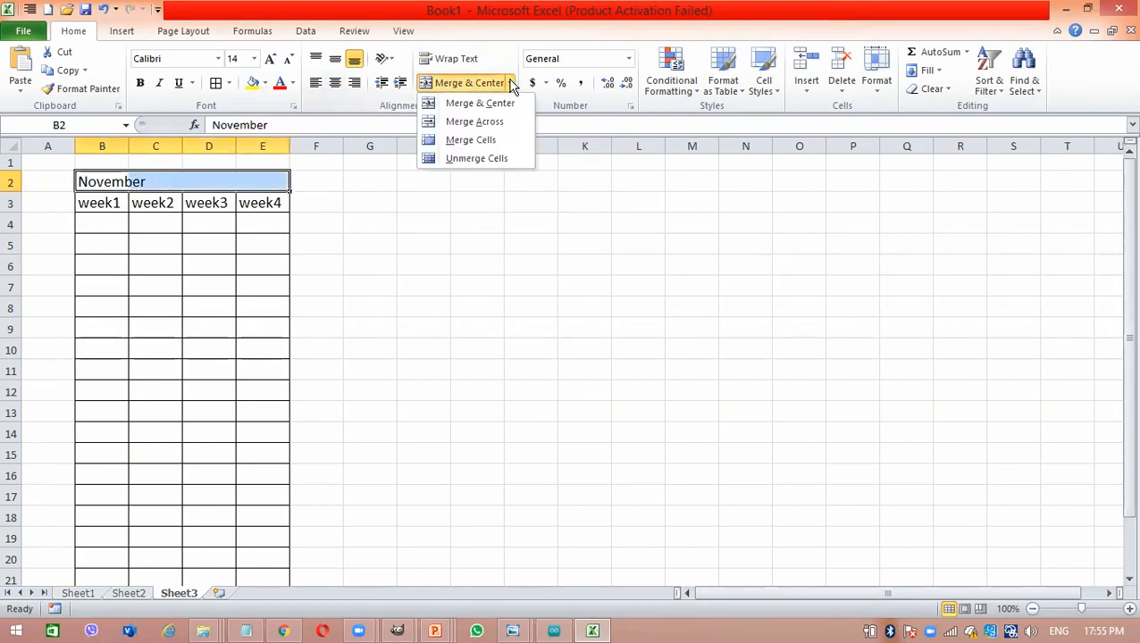
left_click(486, 158)
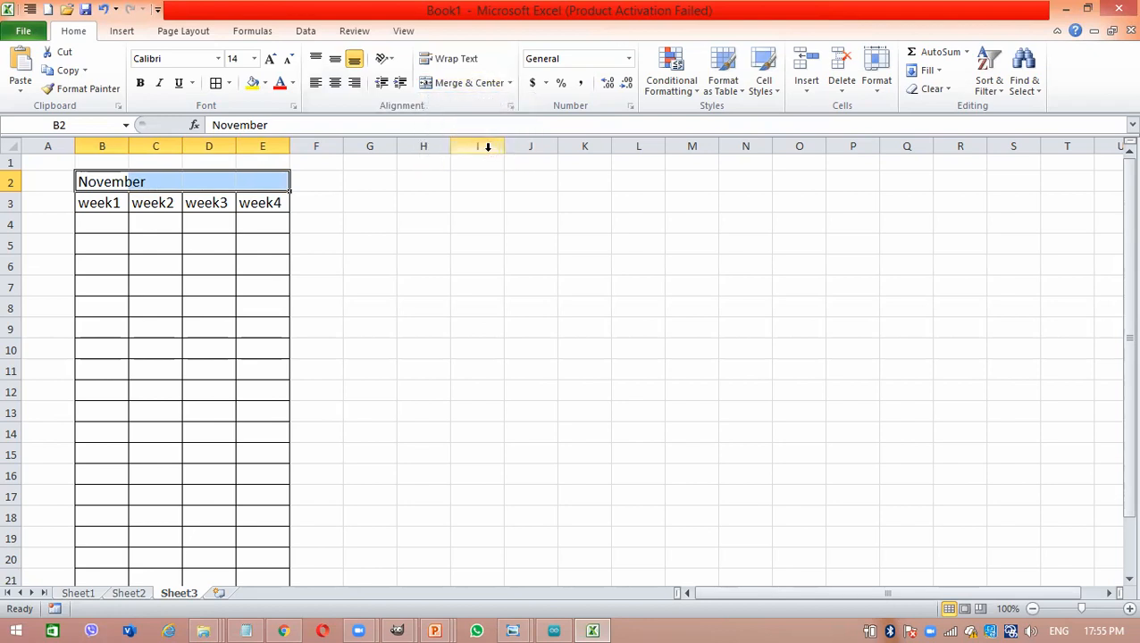
left_click(461, 82)
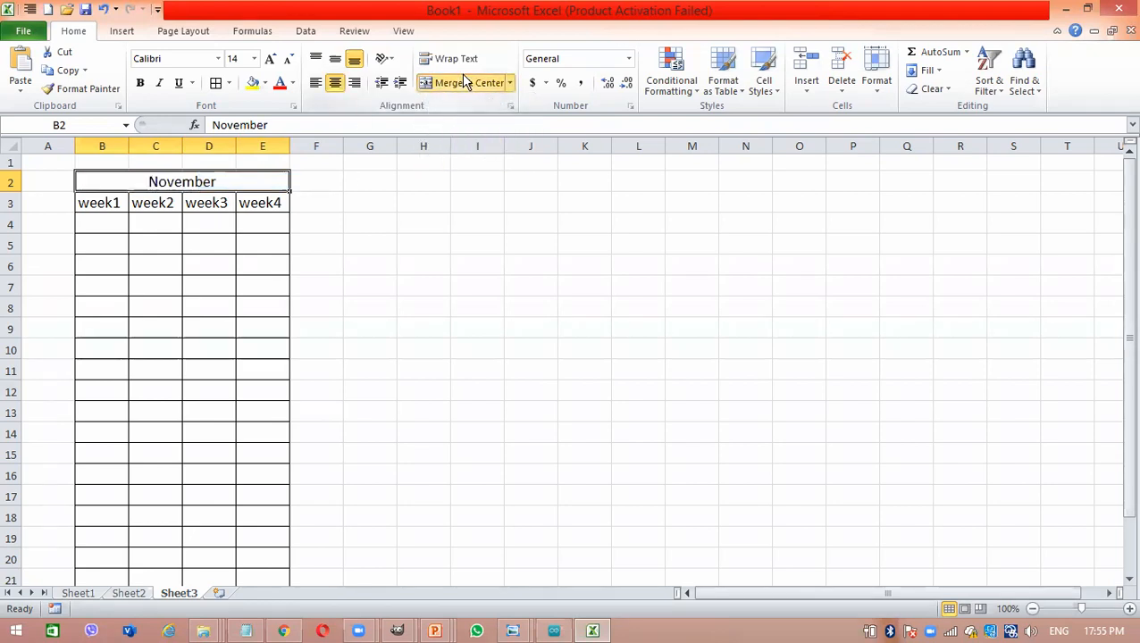
left_click(188, 327)
- Copy the bordered November table B2:E23 and paste it beside the original, starting at cell F2
left_click_drag(145, 187, 184, 524)
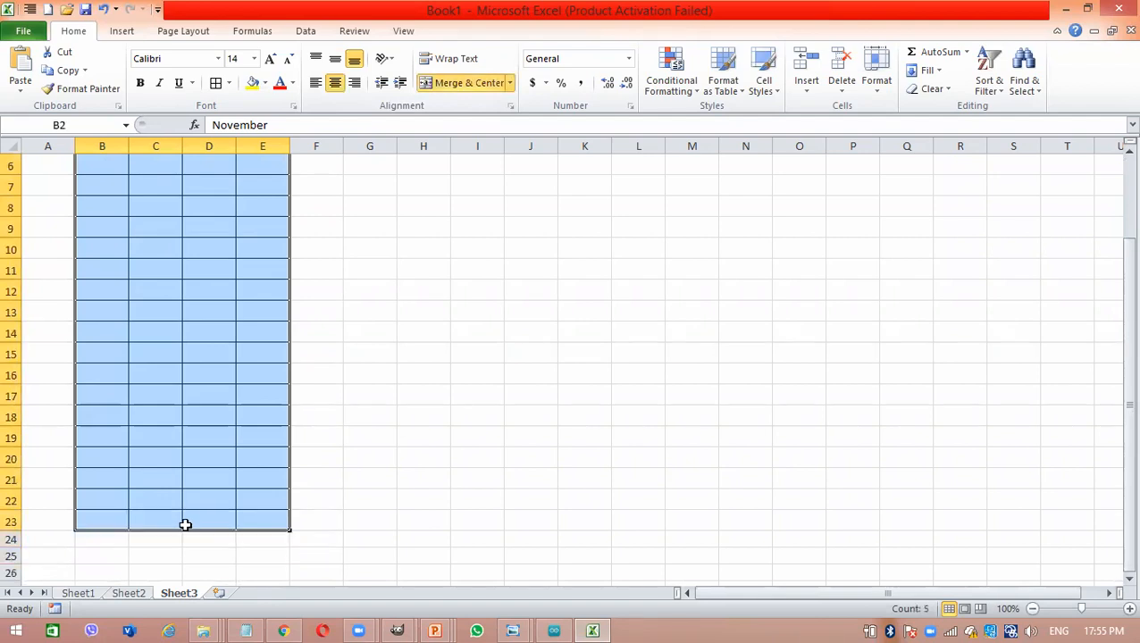
key("ctrl+c")
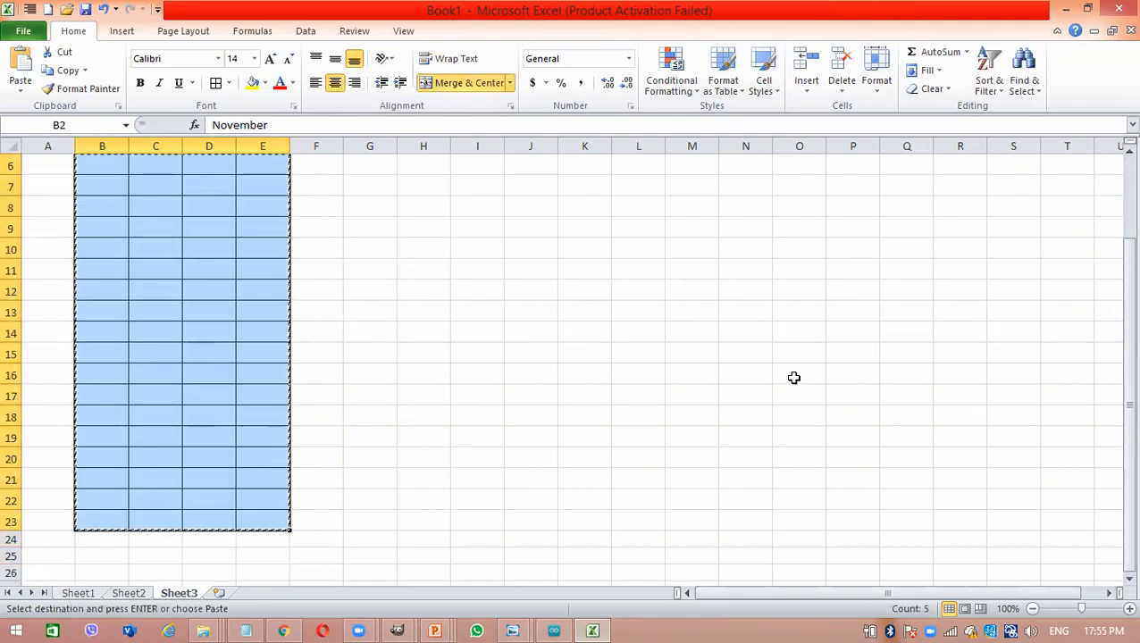
left_click_drag(1126, 312, 1119, 183)
left_click(307, 179)
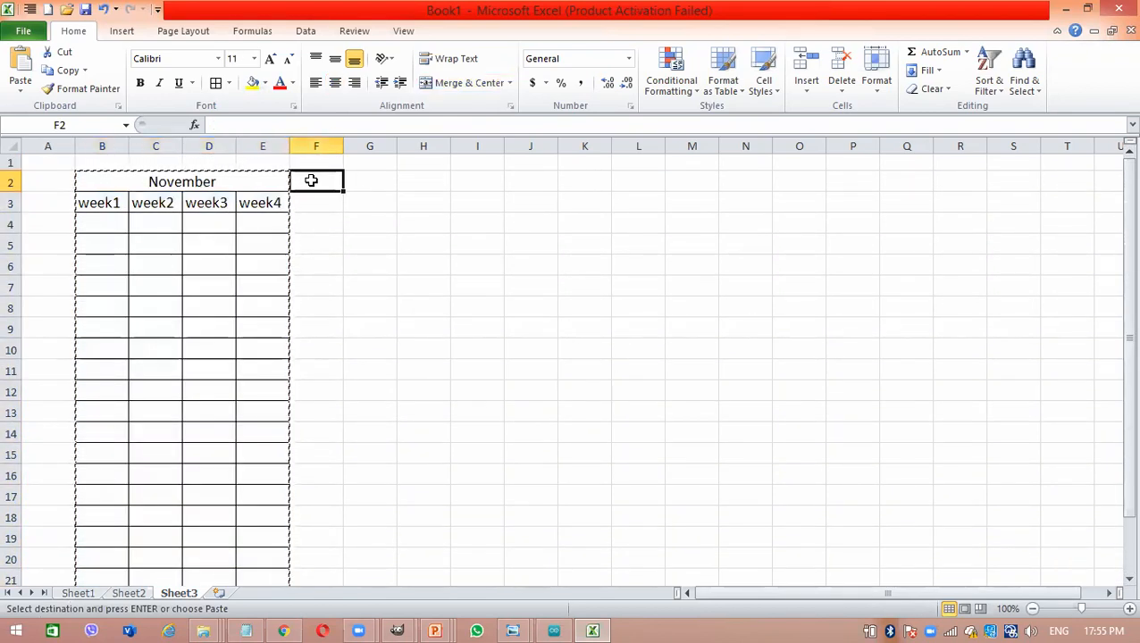
key("ctrl+v")
- Replace the heading of the pasted table in F2 with December
left_click(351, 184)
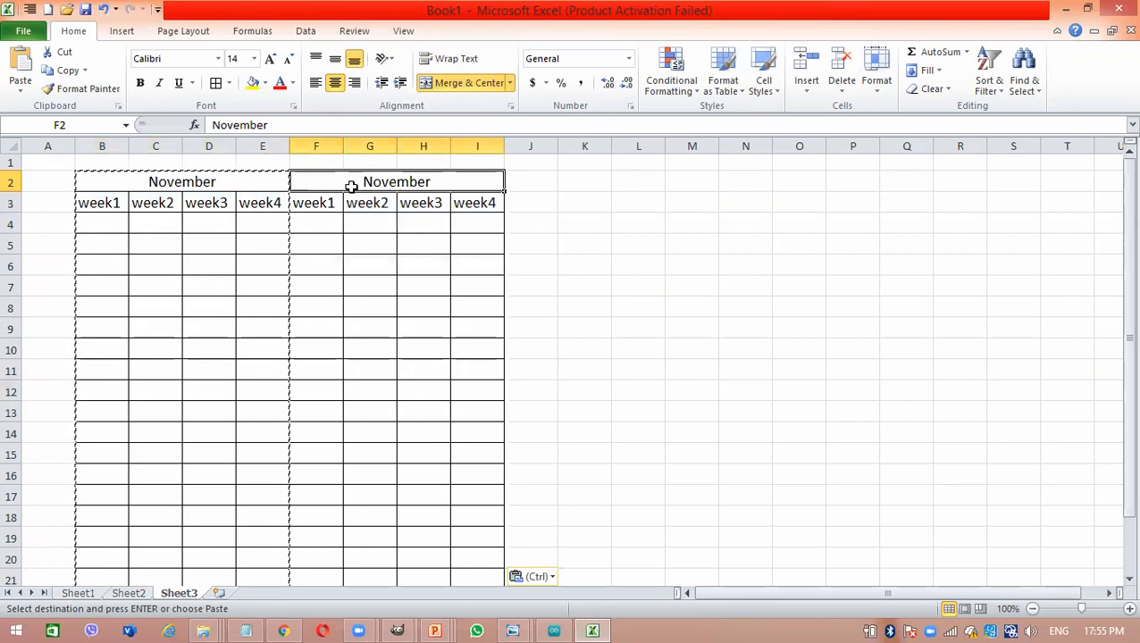
type("December")
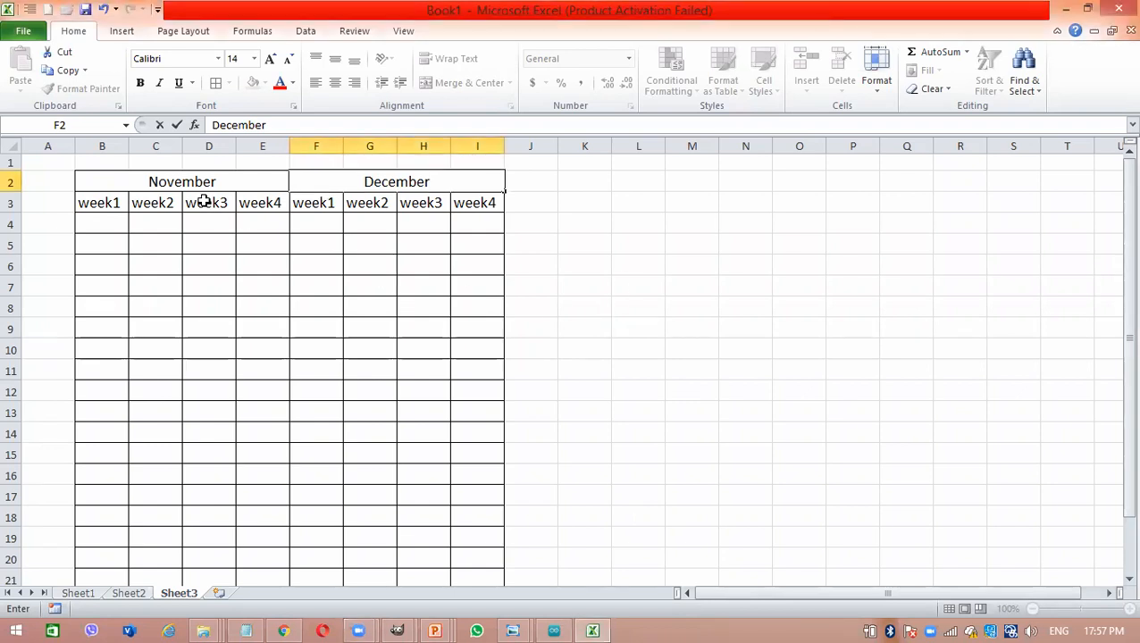
left_click(245, 165)
left_click(274, 182)
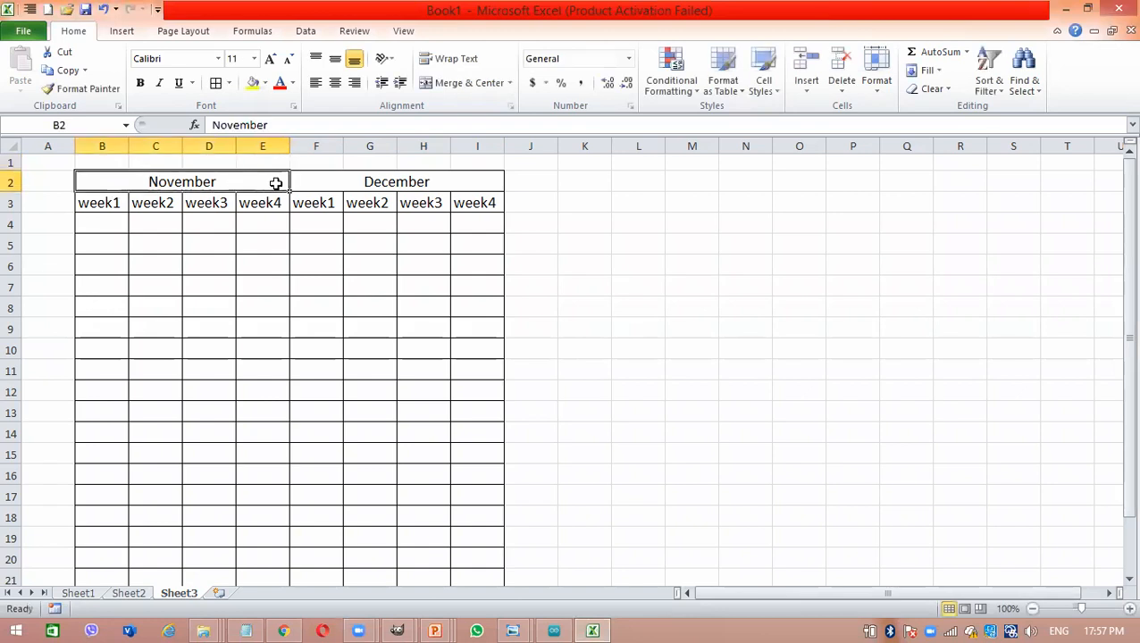
left_click(366, 182)
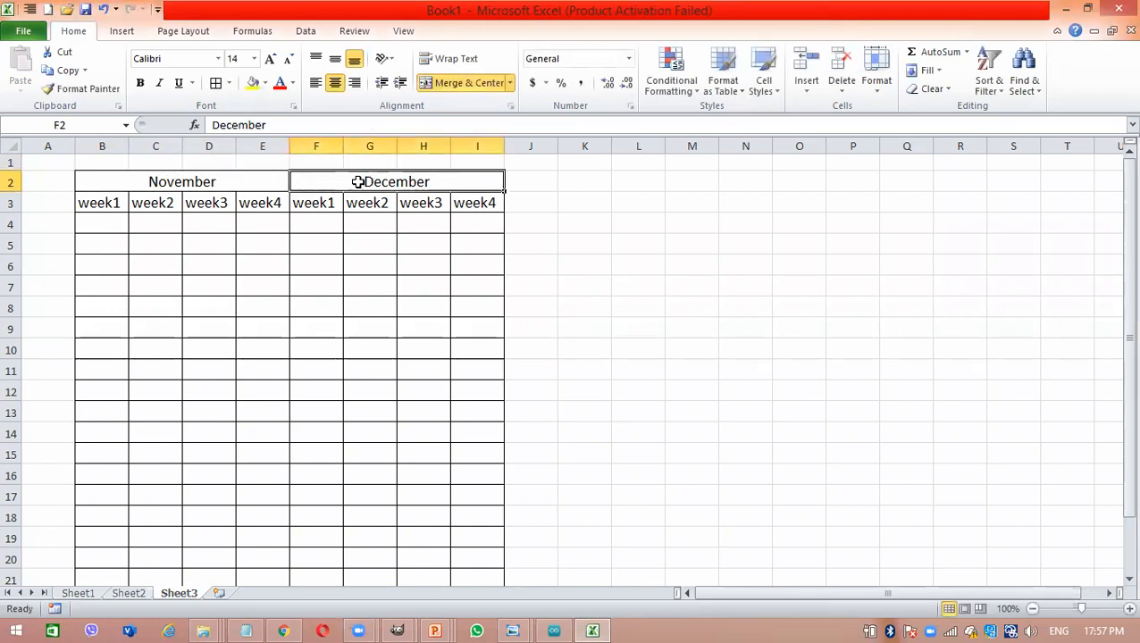
left_click(161, 184)
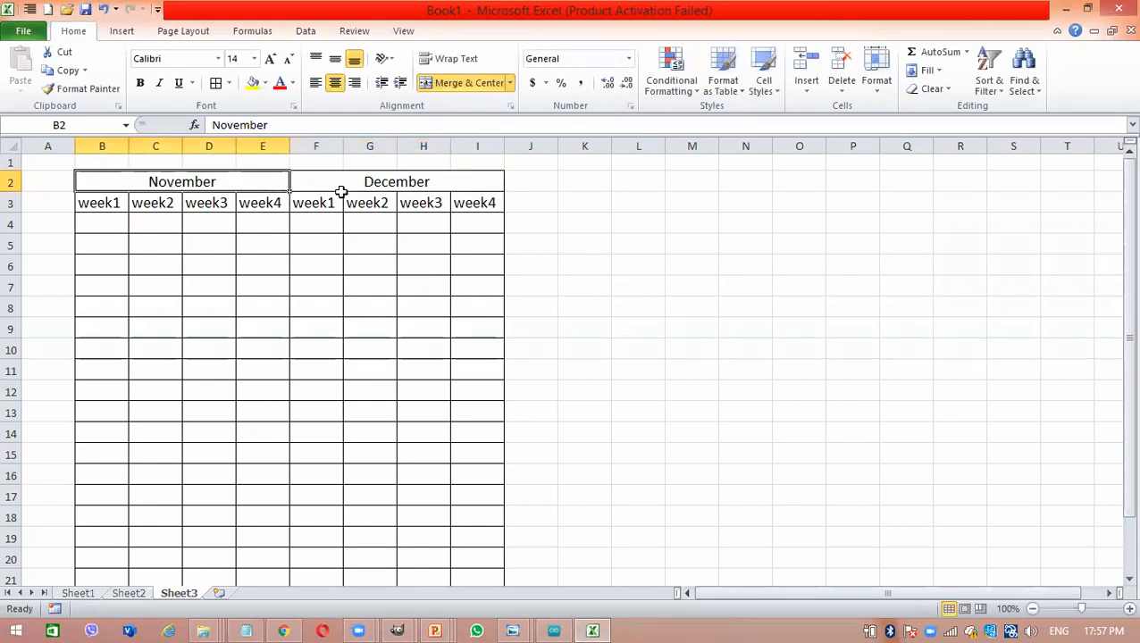
left_click(340, 196)
left_click(342, 185)
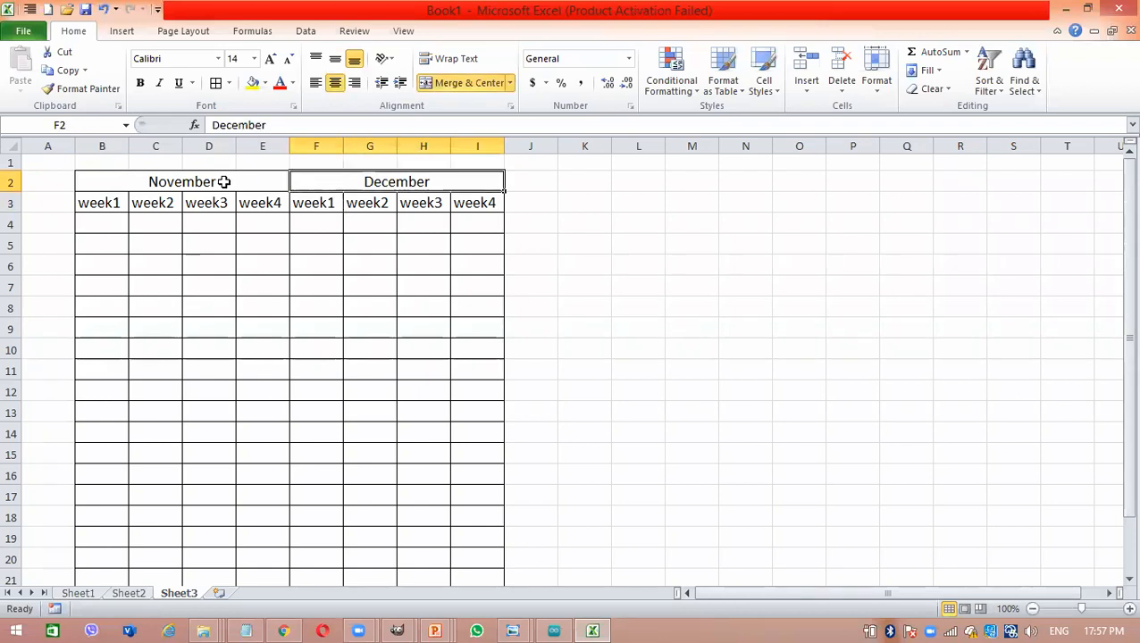
left_click(380, 259)
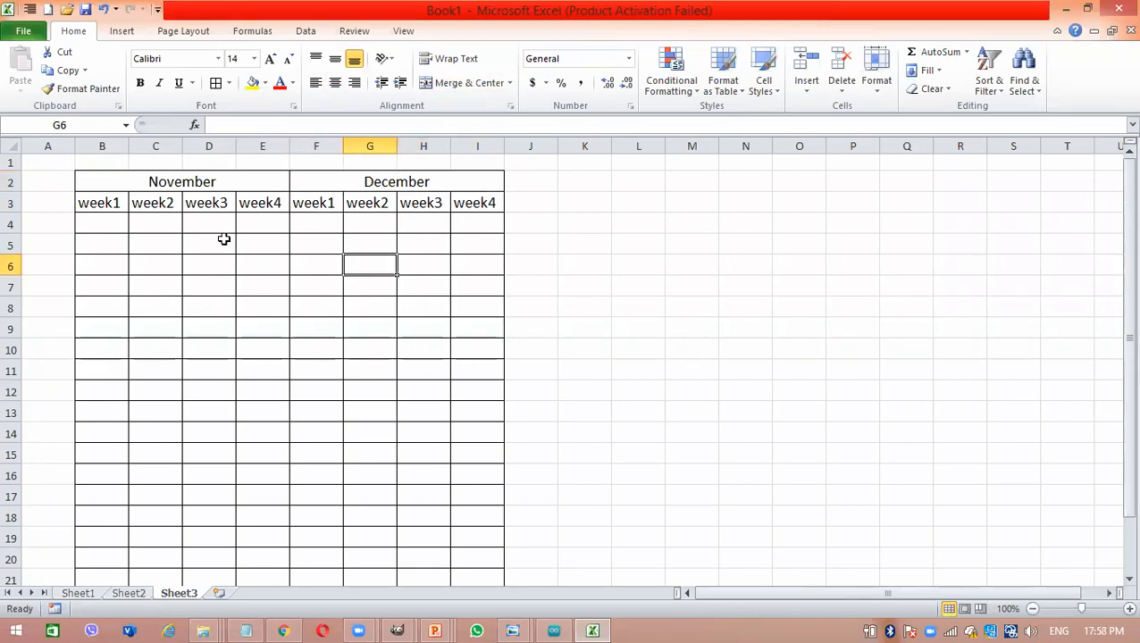
left_click(244, 183)
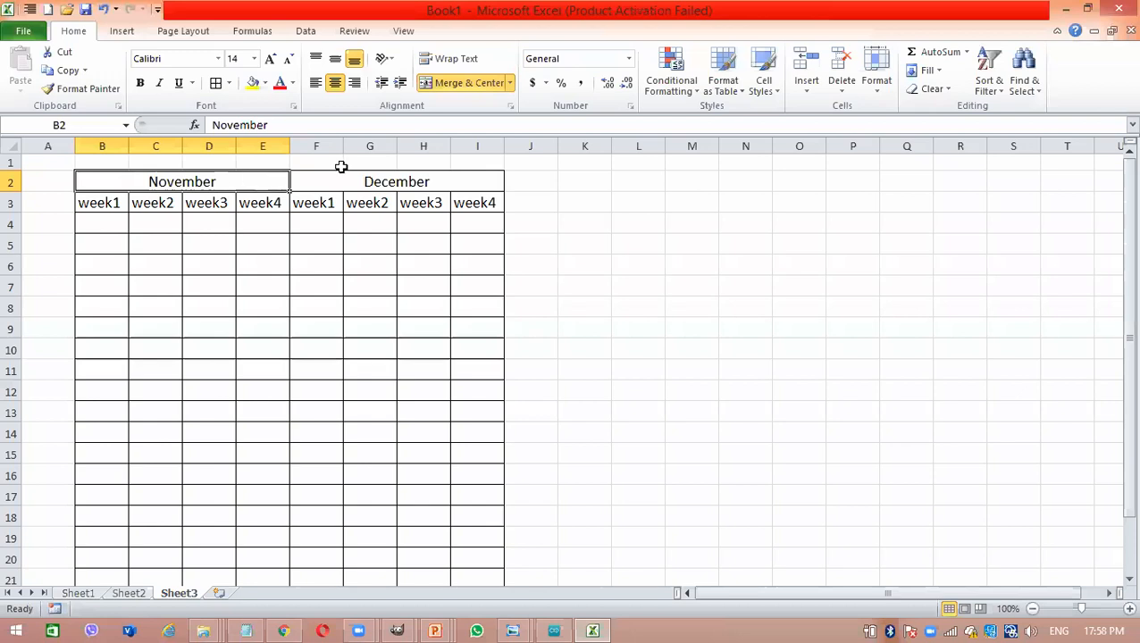
left_click(378, 181)
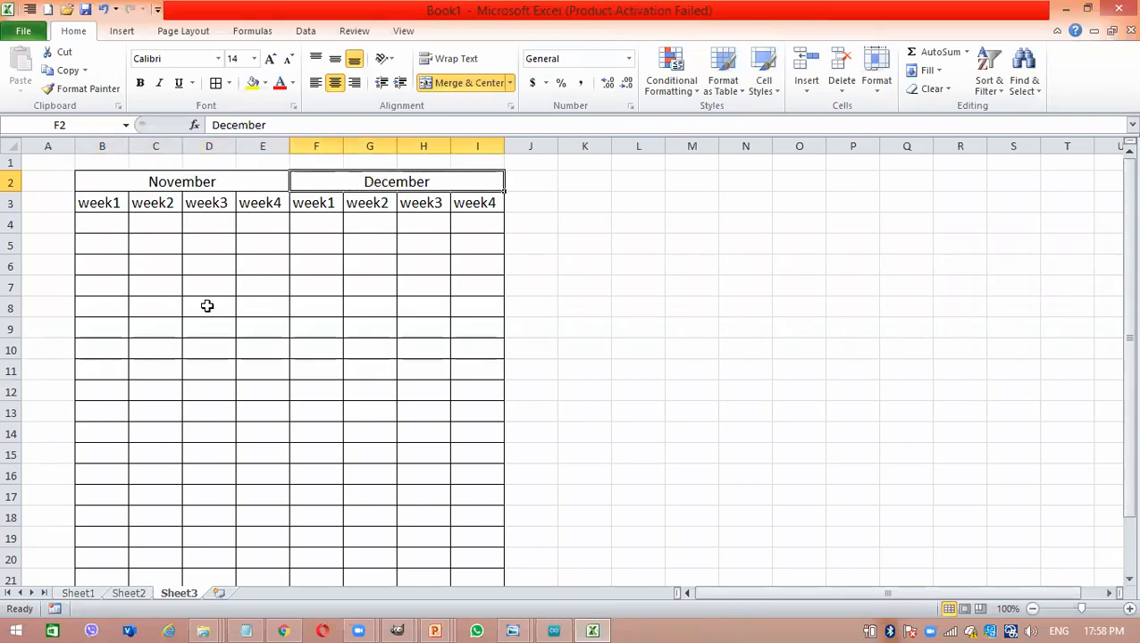
left_click(428, 332)
left_click_drag(161, 181, 410, 359)
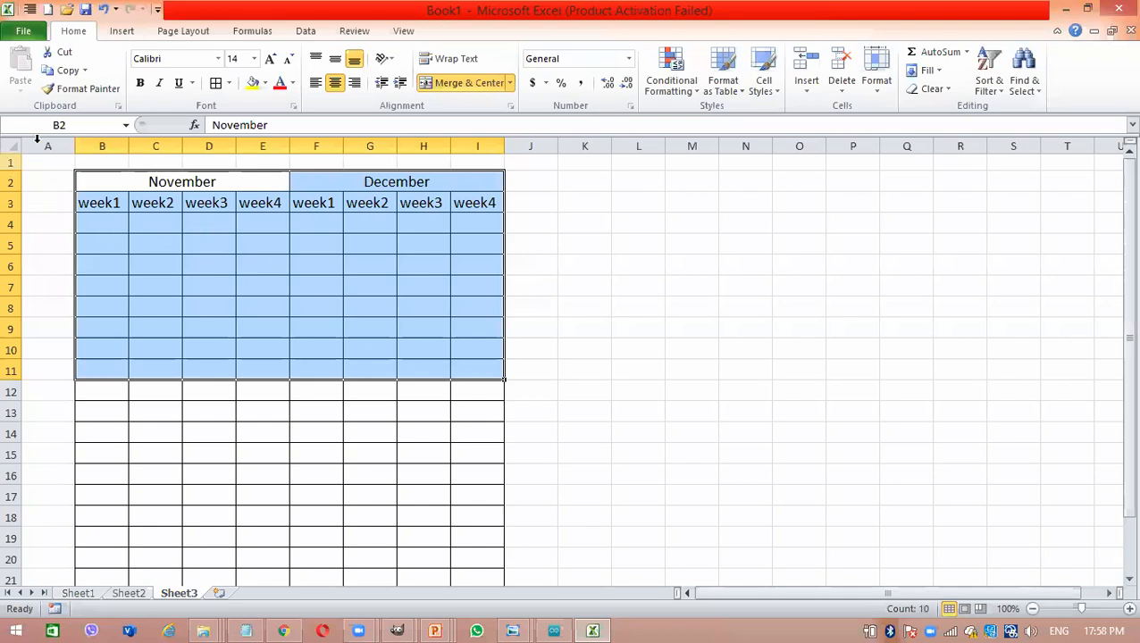
- Insert a new column before column A and widen both blank columns beside the November table
left_click_drag(78, 147, 270, 154)
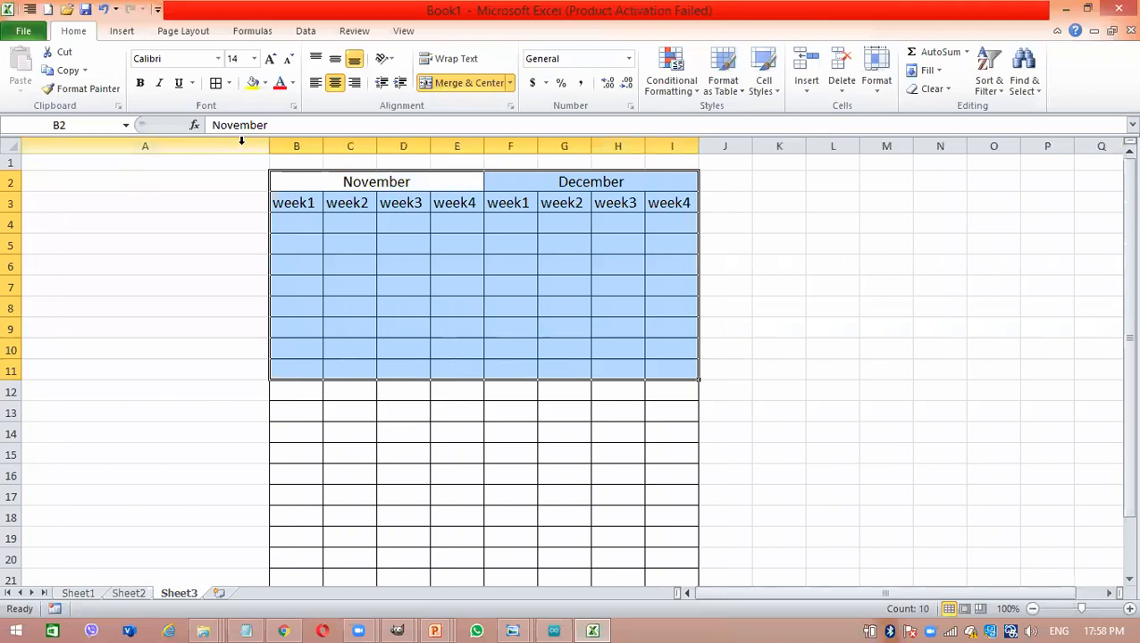
left_click(242, 146)
right_click(242, 148)
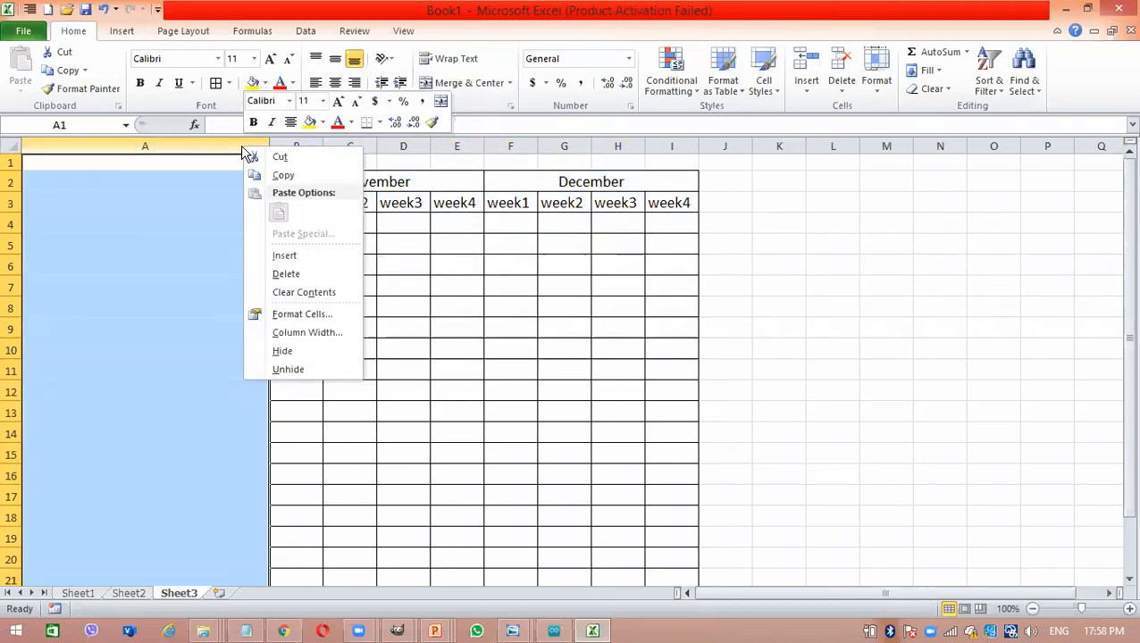
left_click(310, 256)
left_click_drag(75, 148, 177, 161)
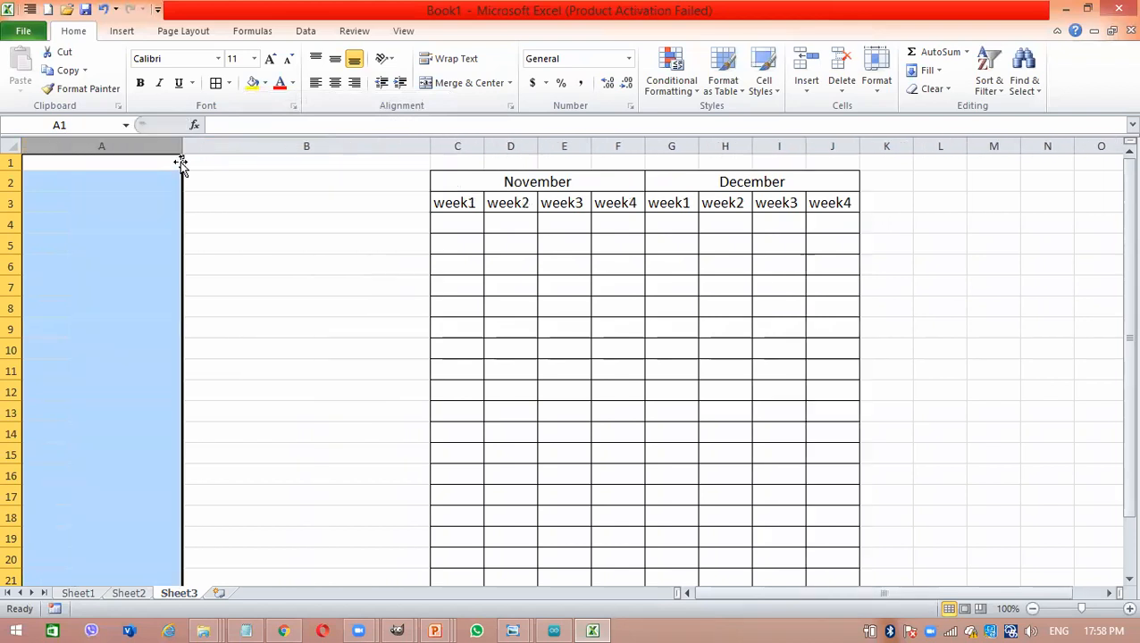
- Enter the headings Name in A2 and Address in B2, and narrow column B
left_click(138, 180)
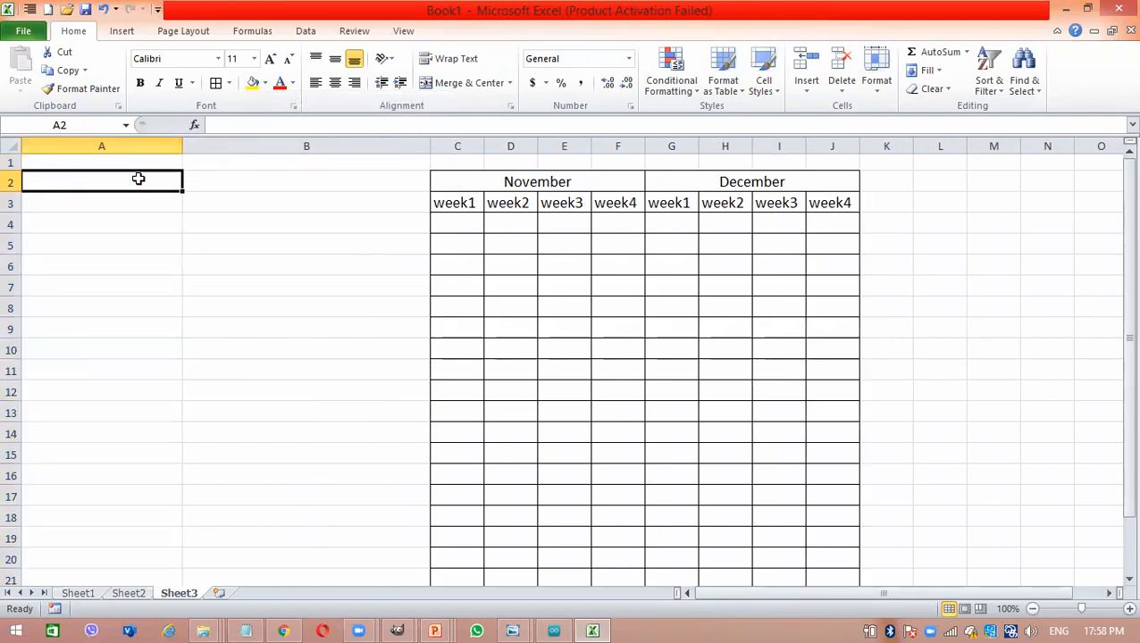
type("Name")
key("Tab")
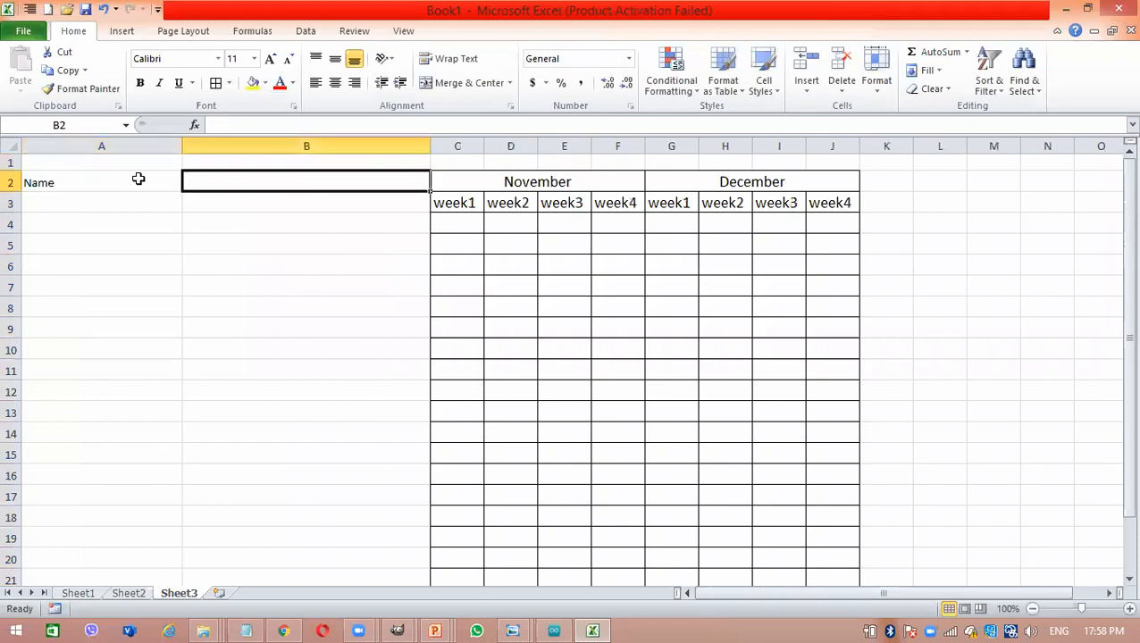
type("Address")
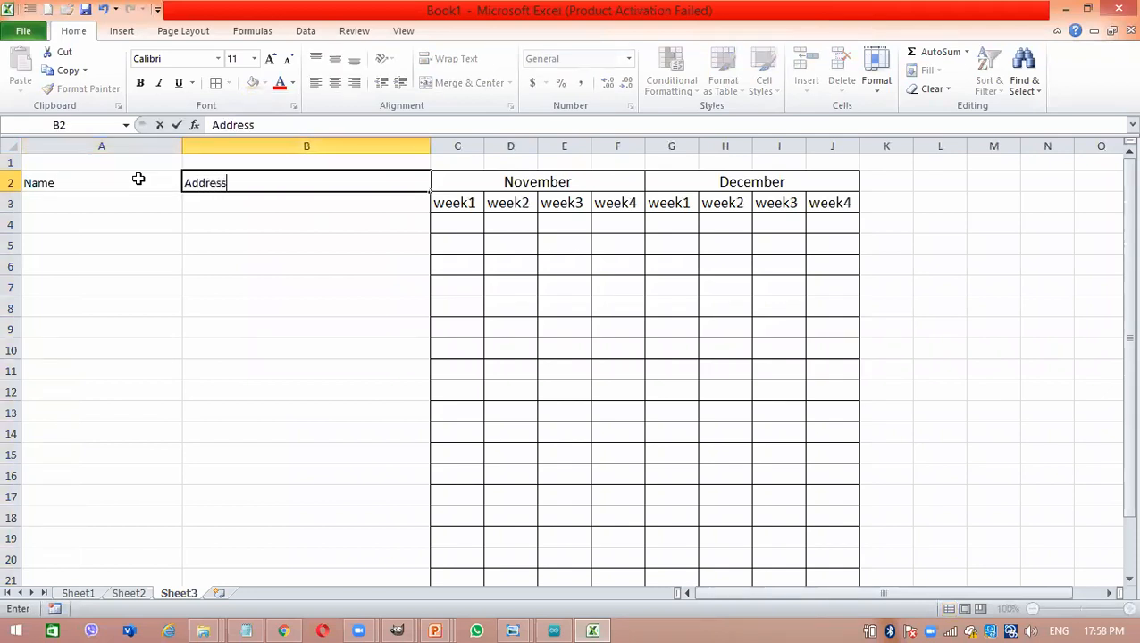
key("Return")
left_click_drag(434, 144, 306, 145)
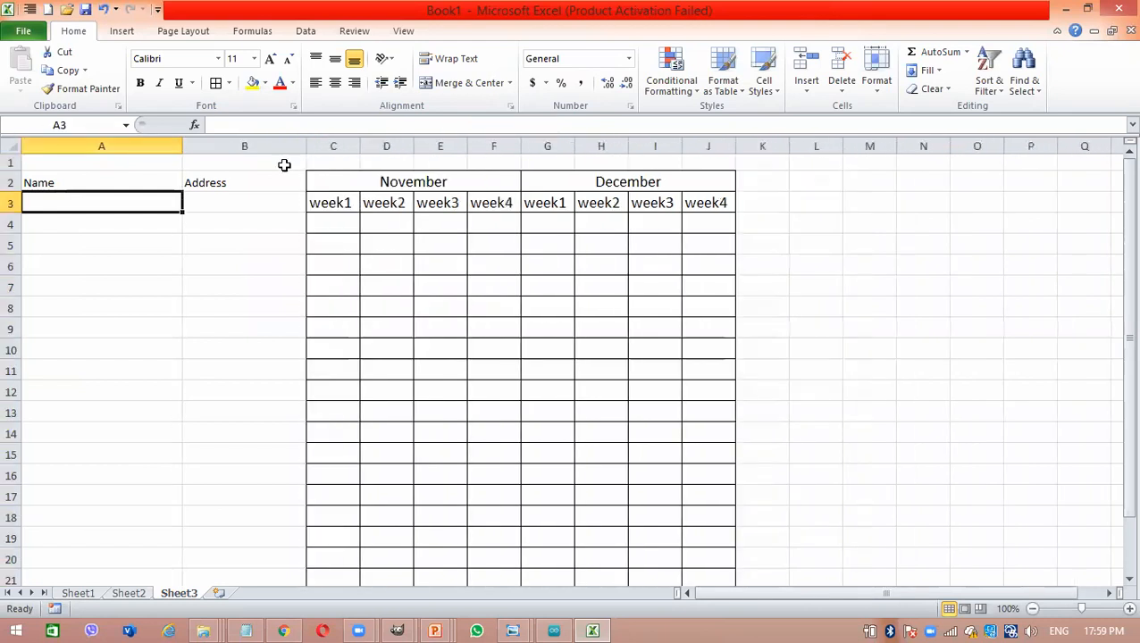
- Apply All Borders to the range A2:B23, covering the Name and Address columns
left_click(110, 179)
left_click_drag(110, 178, 237, 535)
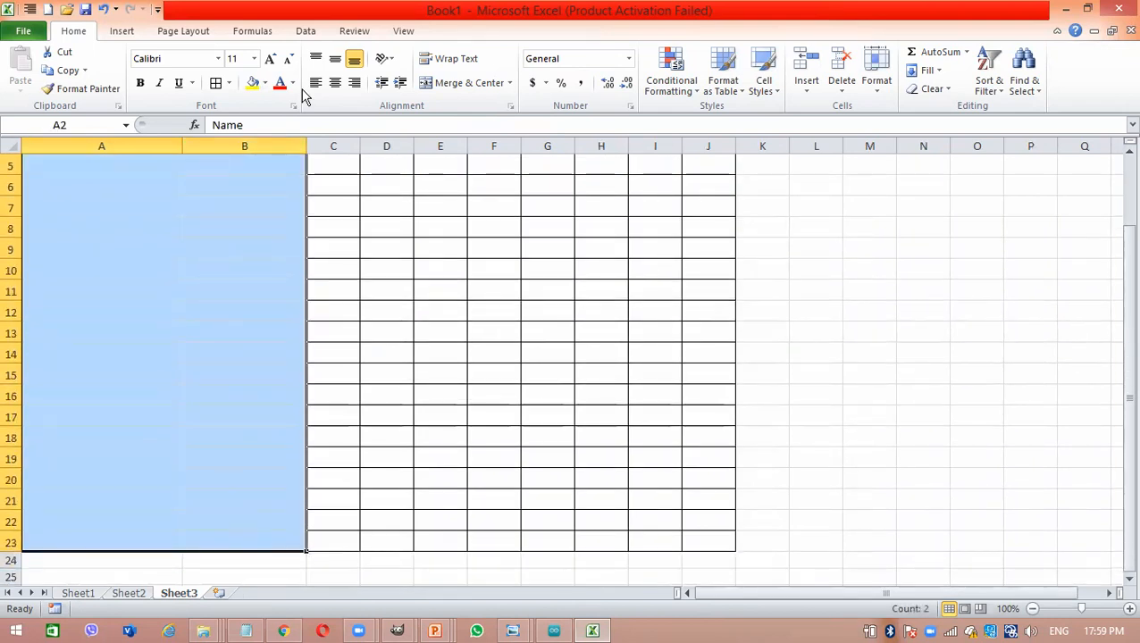
left_click(216, 82)
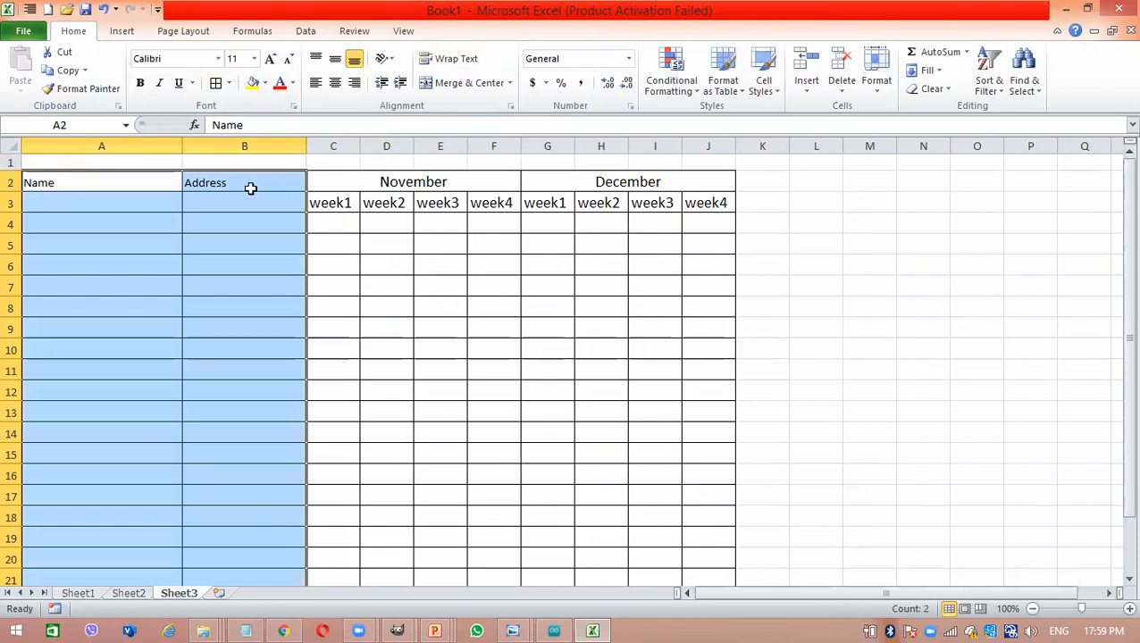
- Increase the font size of the Name and Address columns, A2:B23, to 16 and narrow column A
left_click(268, 61)
left_click(268, 61)
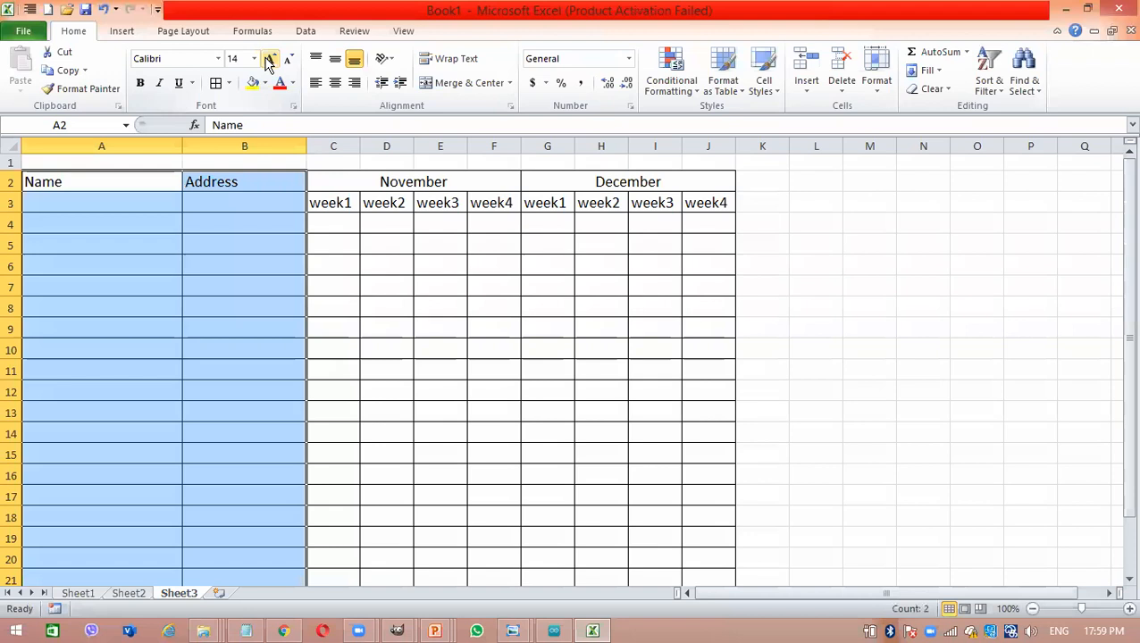
left_click(268, 61)
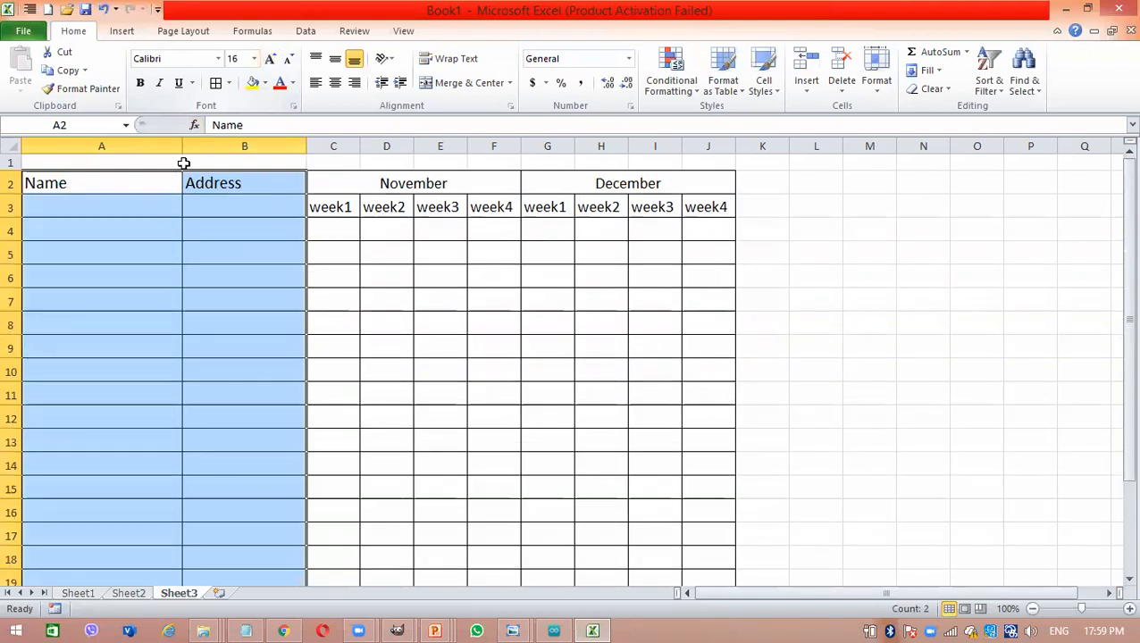
left_click(173, 199)
left_click_drag(181, 148, 159, 149)
left_click(267, 271)
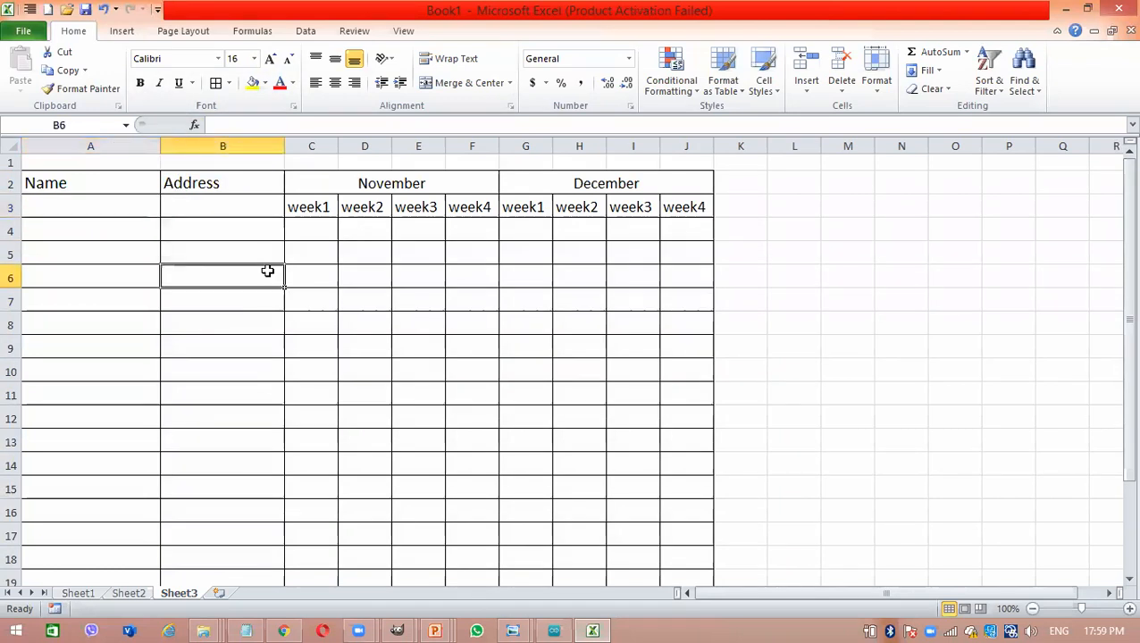
left_click(522, 396)
- Center the Name and Address headings horizontally across the cells A2:B3
left_click(121, 204)
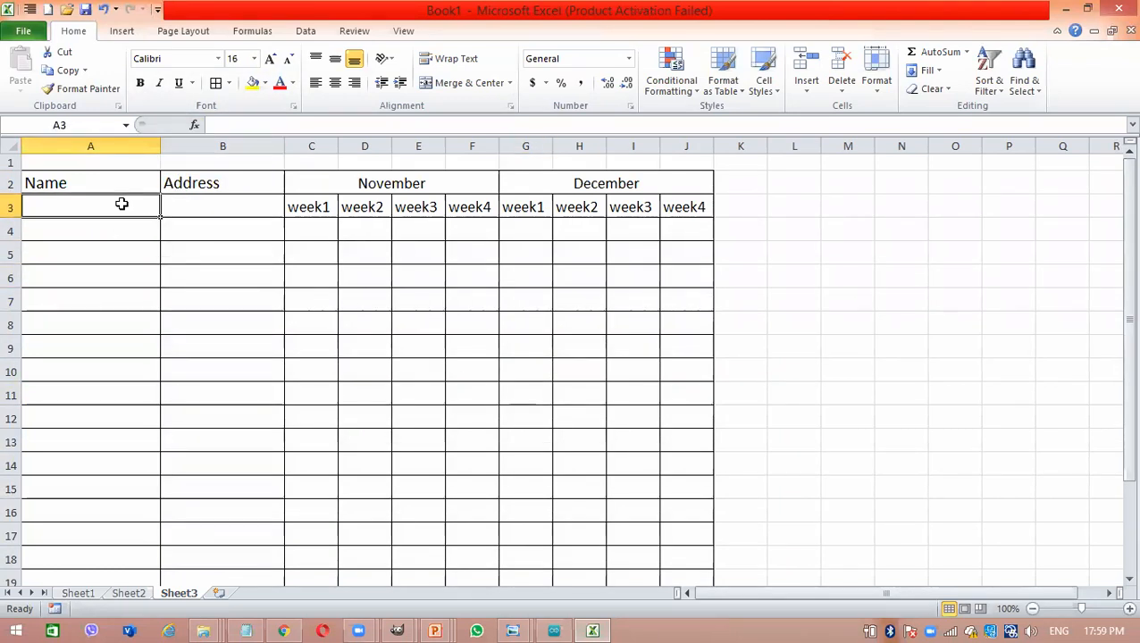
left_click_drag(104, 173, 230, 213)
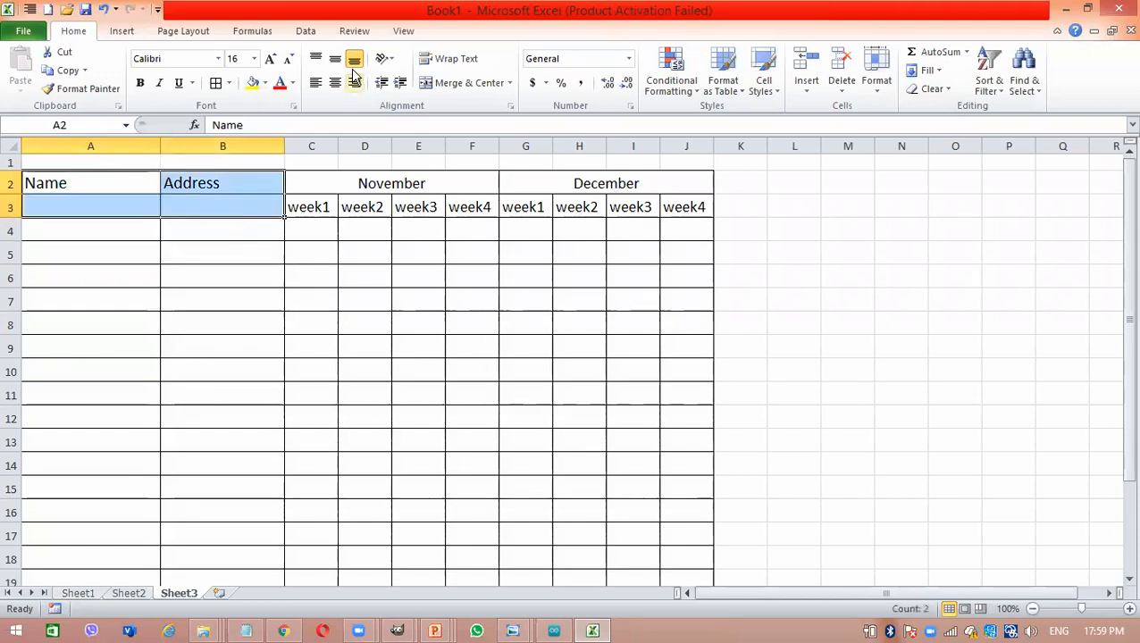
left_click(335, 83)
left_click(272, 324)
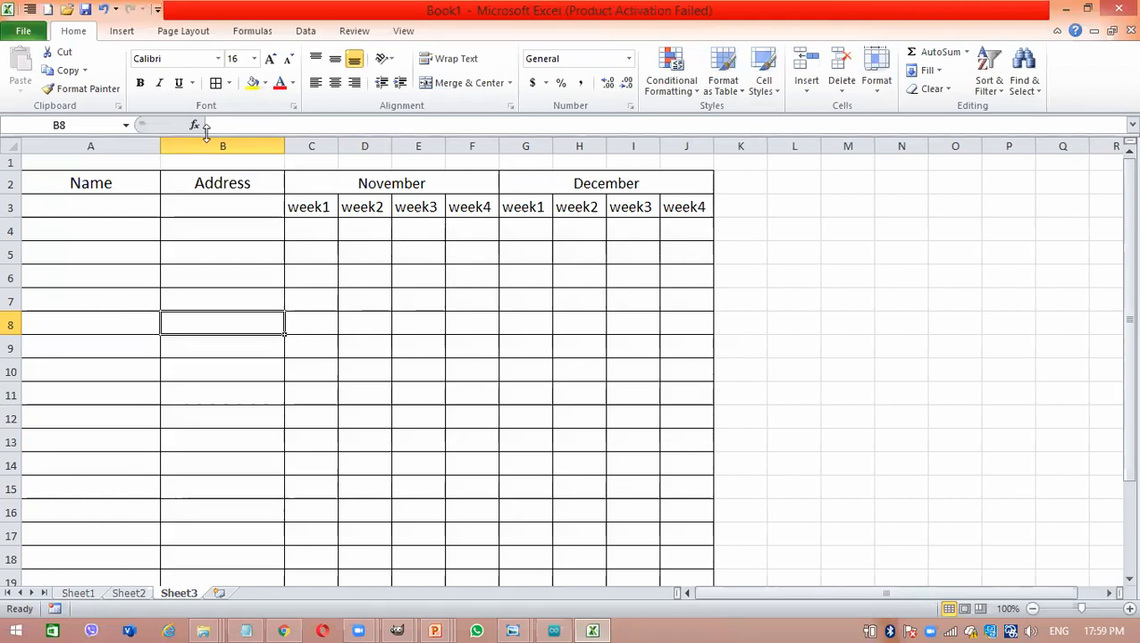
- Merge and center A2:A3 for Name and B2:B3 for Address, and narrow column B slightly
left_click_drag(141, 188, 140, 203)
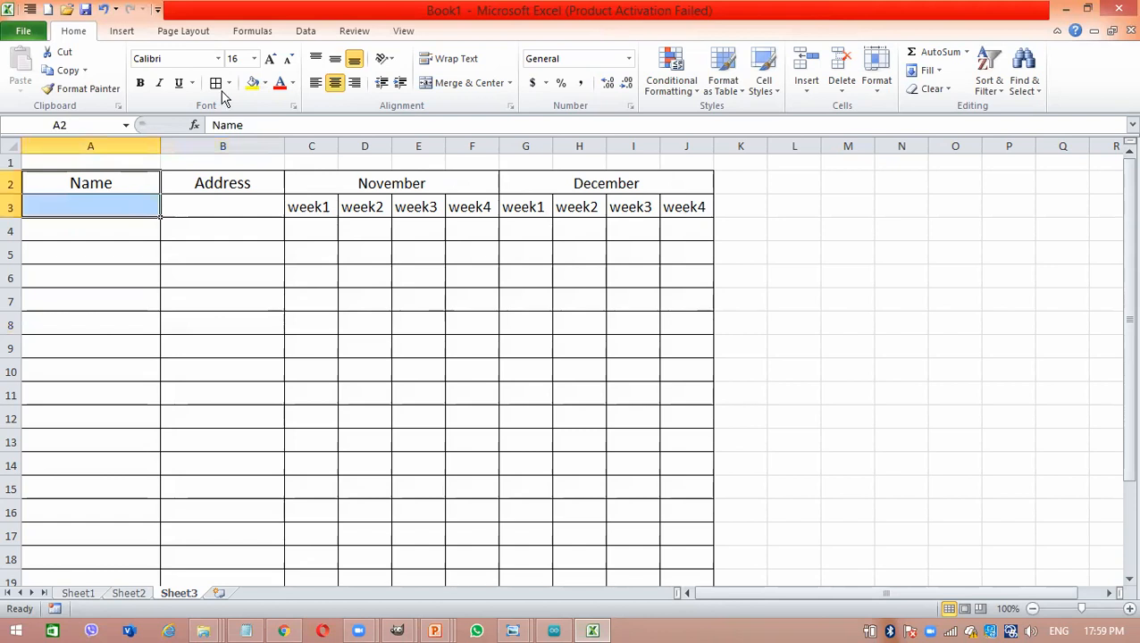
left_click(455, 84)
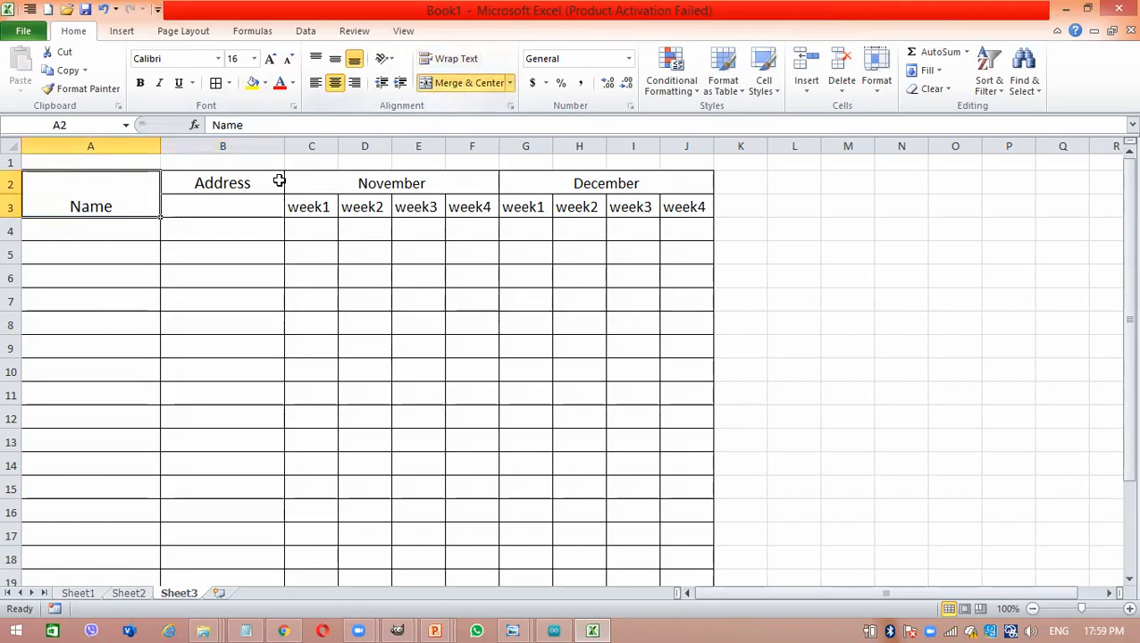
left_click_drag(244, 180, 255, 208)
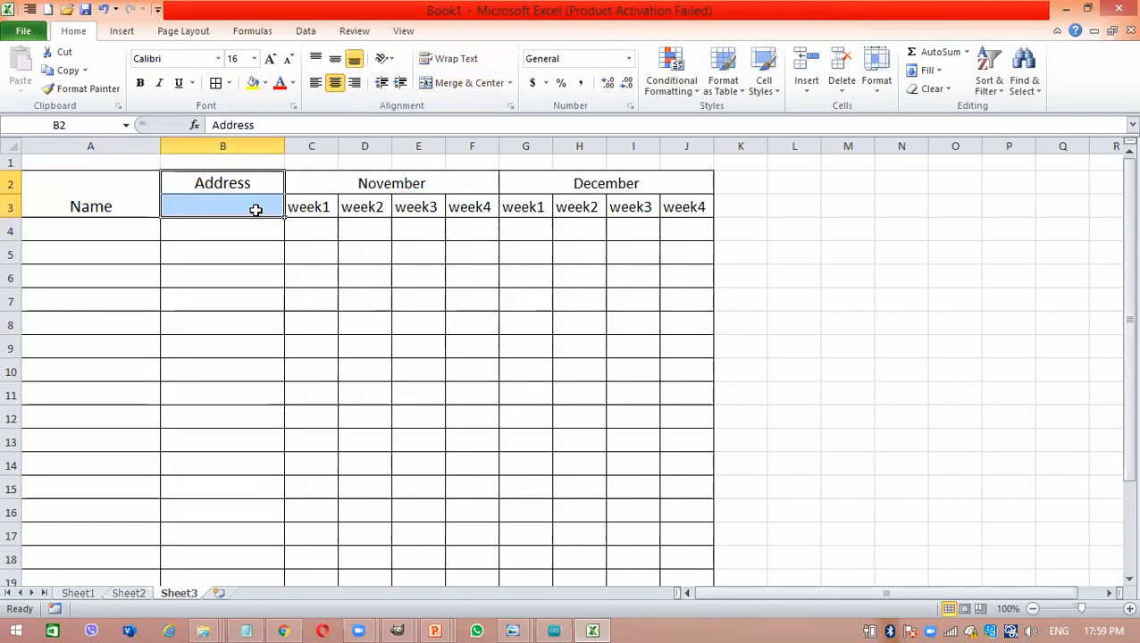
left_click(483, 84)
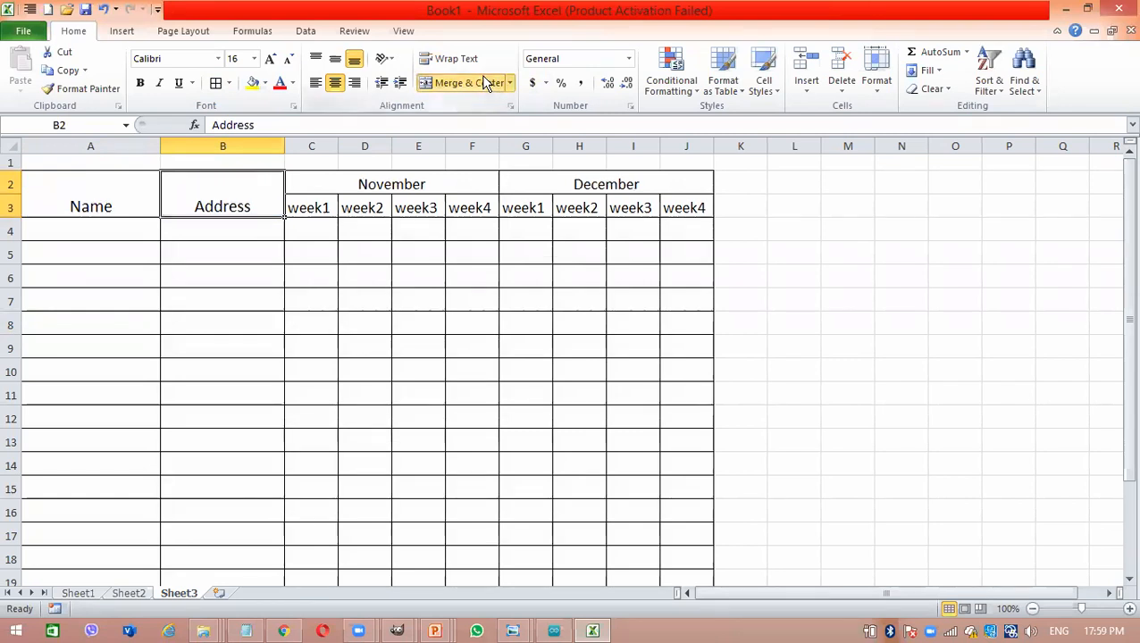
left_click(257, 273)
left_click_drag(282, 147, 280, 148)
left_click(388, 317)
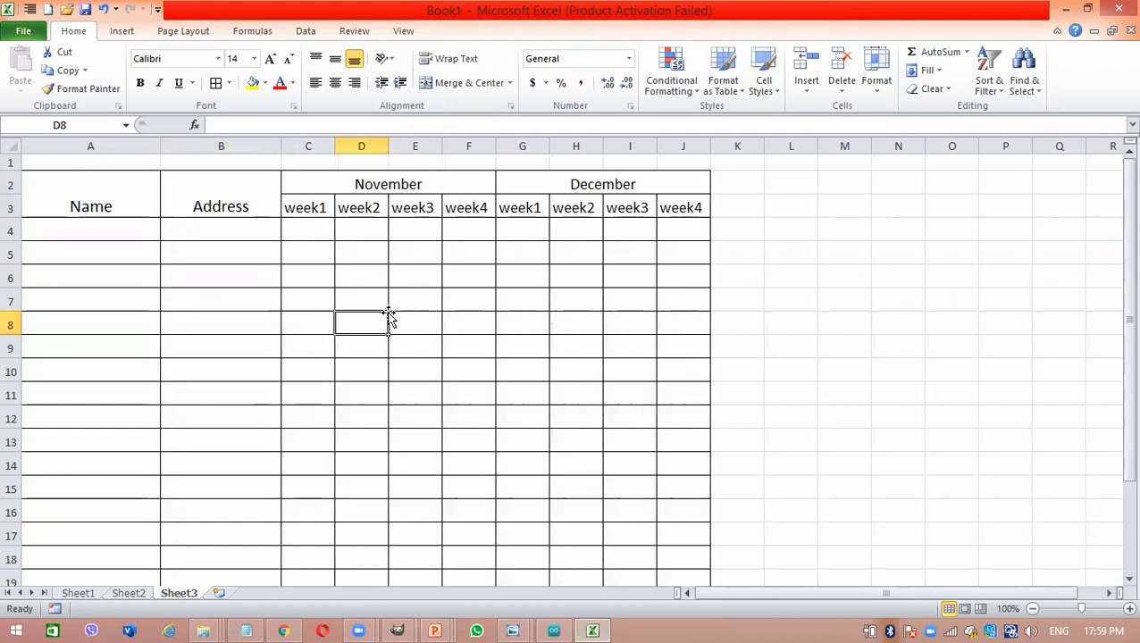
- Enter the first person's full name in A4 under the Name heading
left_click(135, 231)
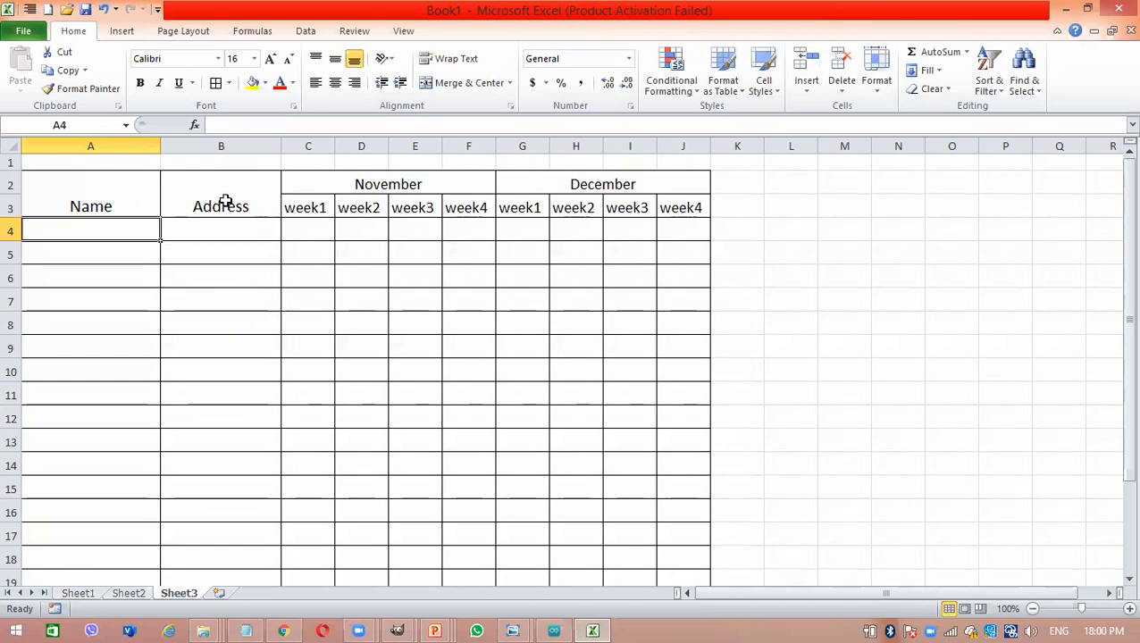
left_click(102, 183)
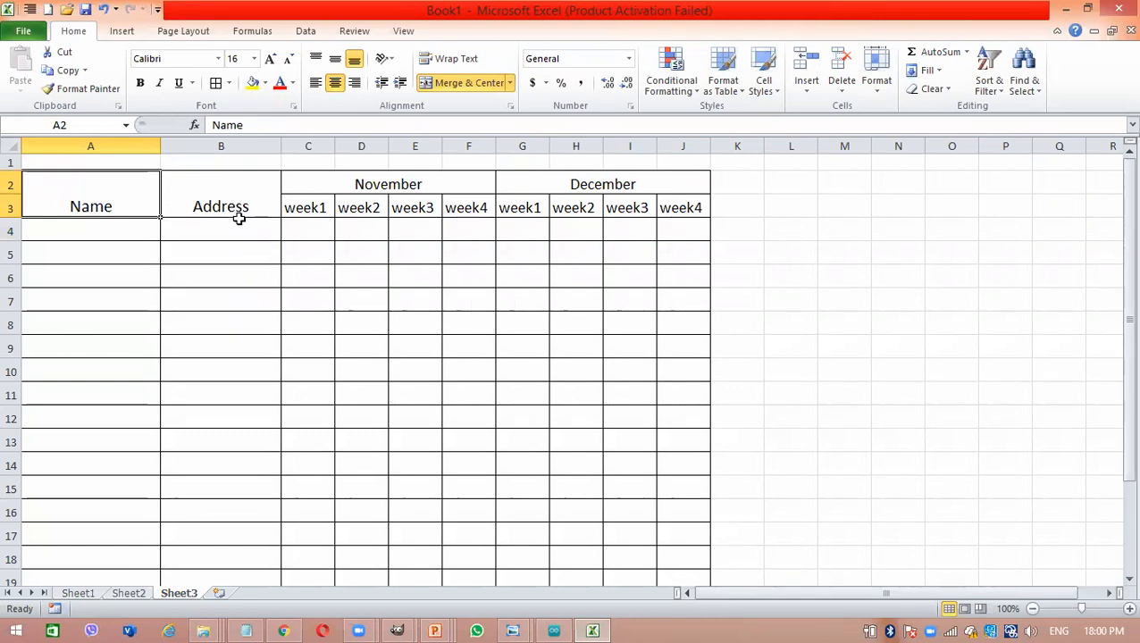
left_click(130, 239)
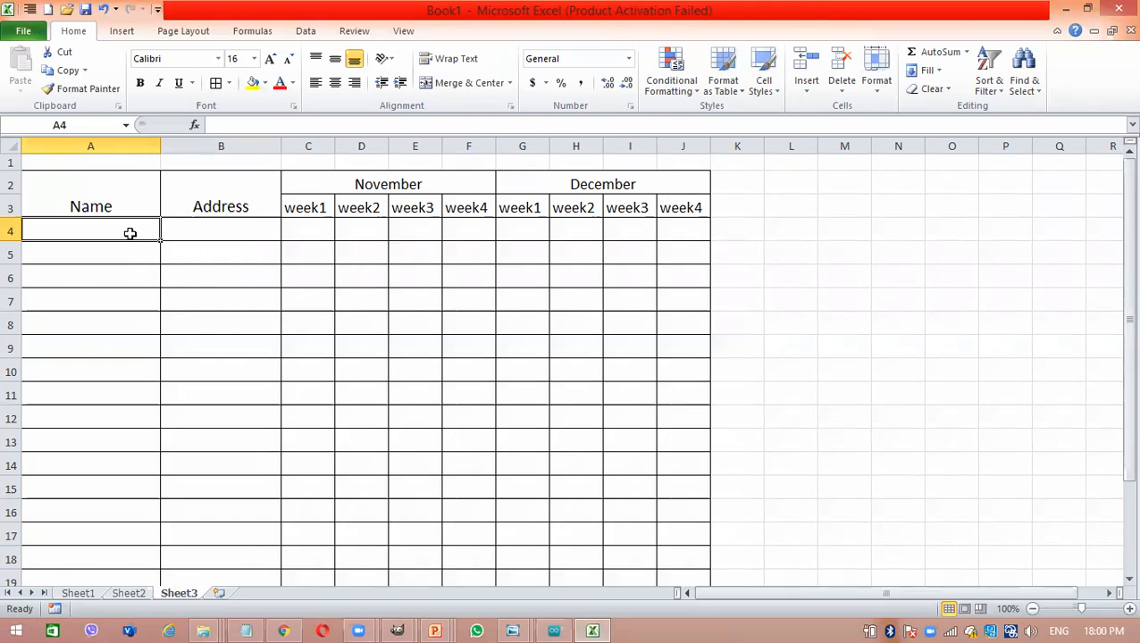
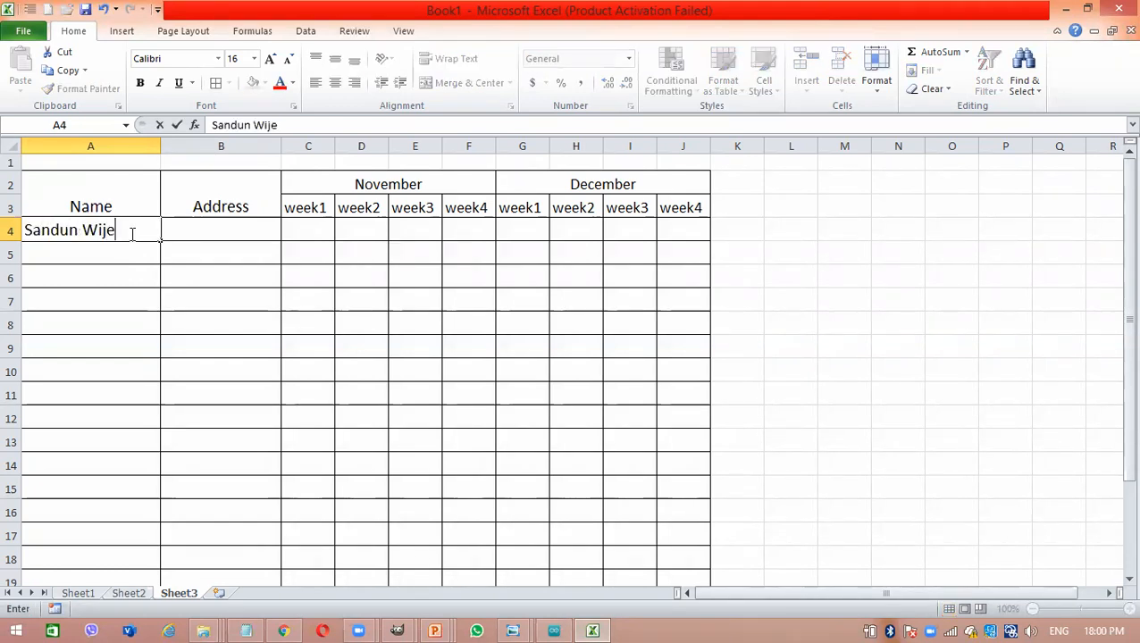
- Enter the second person's full name in A5
left_click(126, 250)
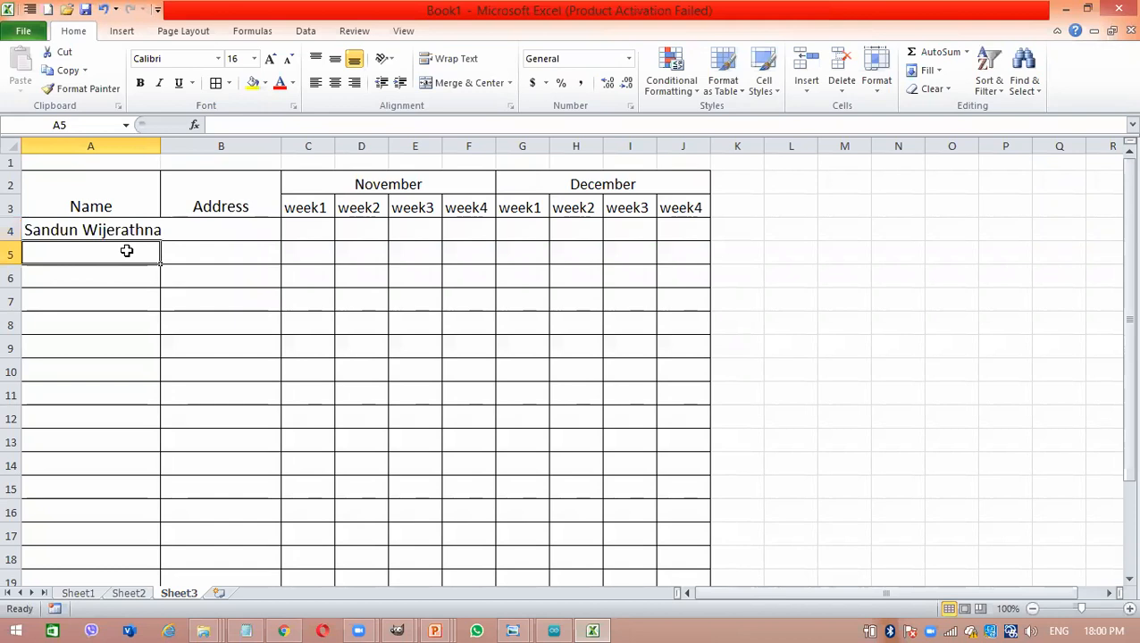
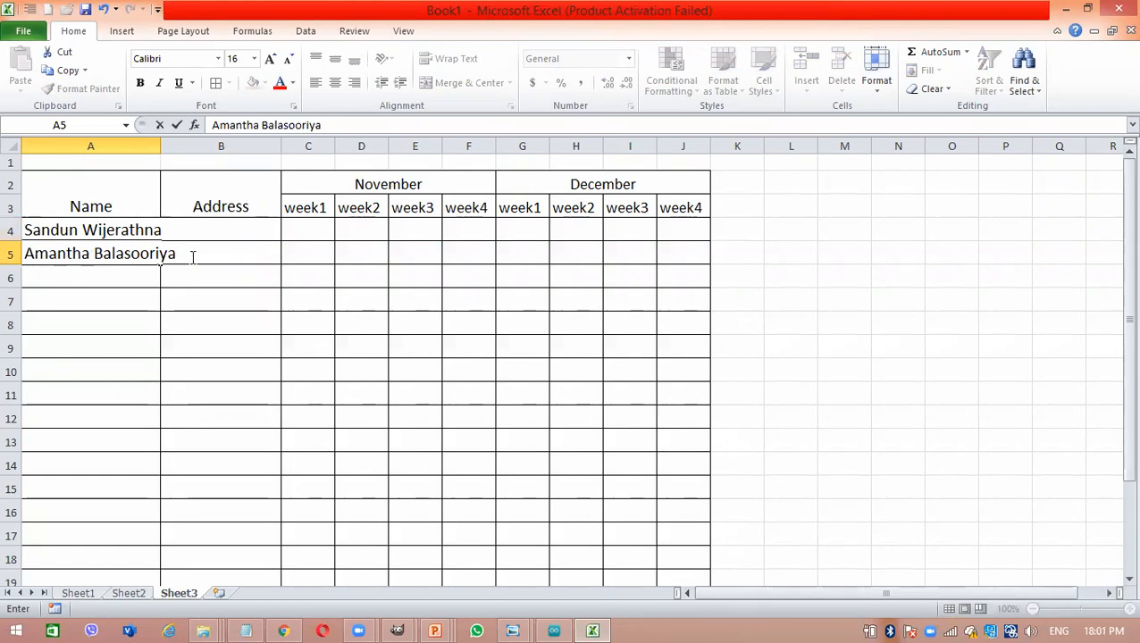
left_click_drag(186, 254, 161, 254)
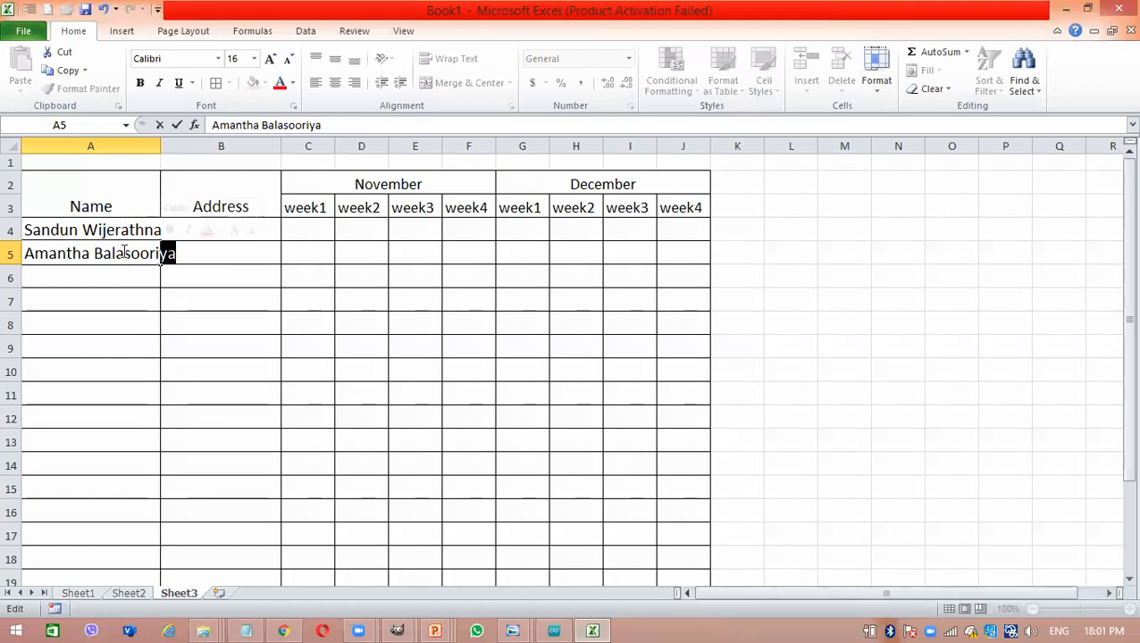
key("Return")
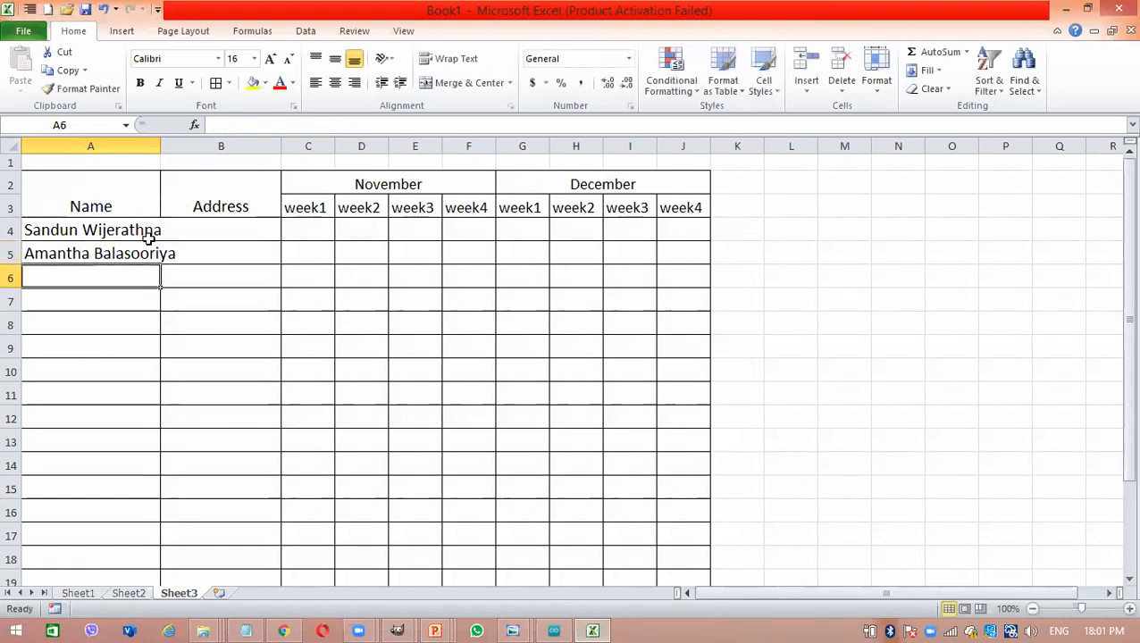
- Check the full content of A5 and widen column A to fit the names
left_click(152, 252)
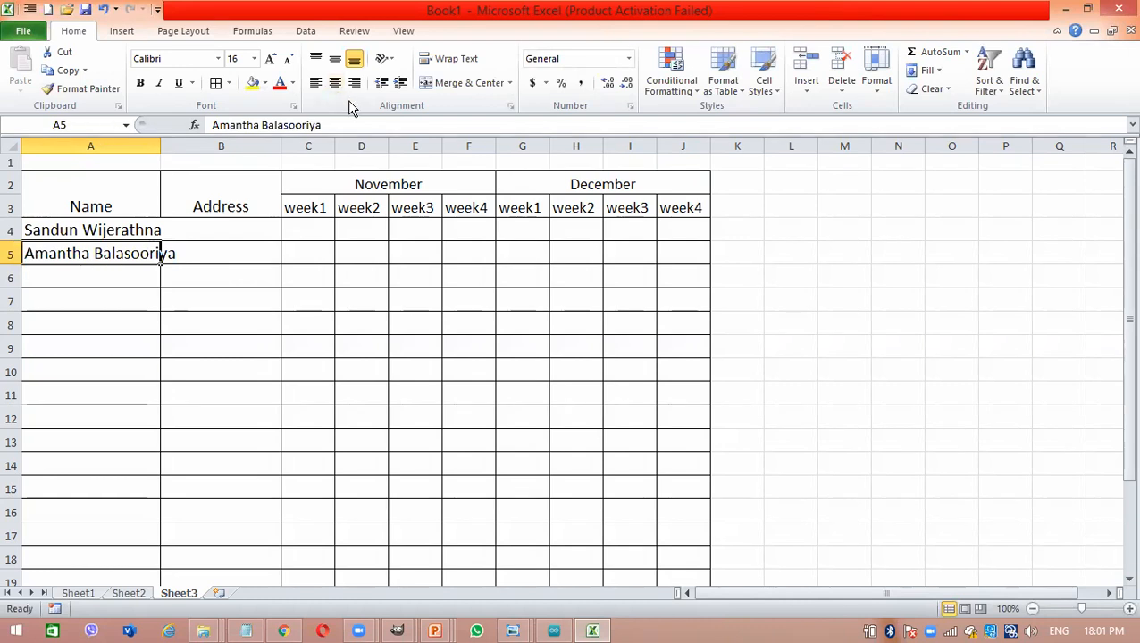
left_click_drag(342, 125, 212, 125)
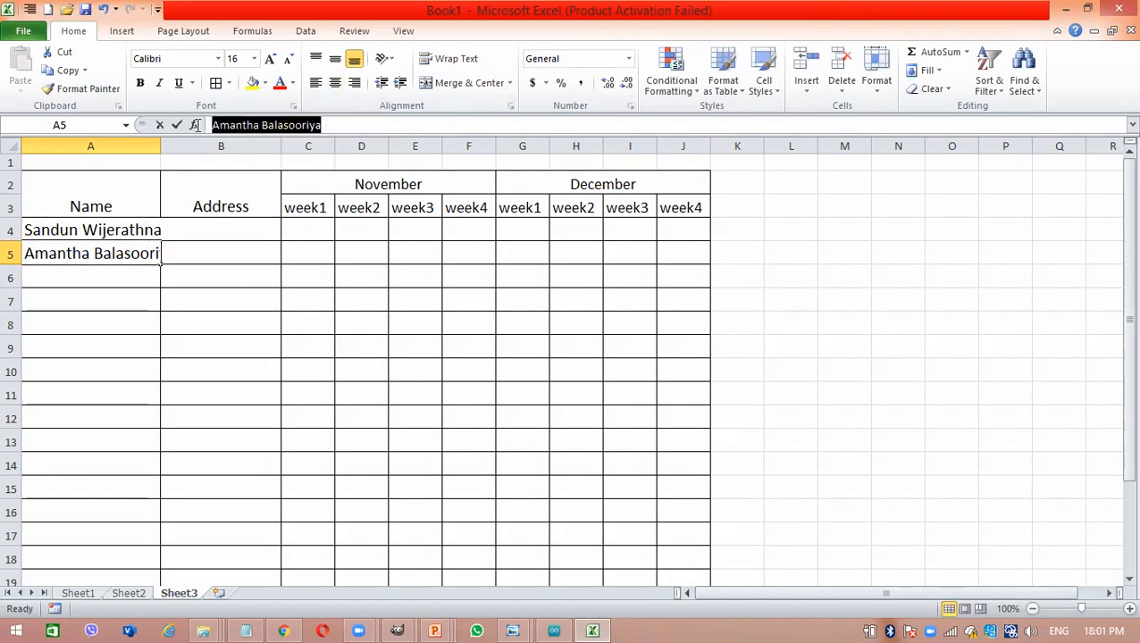
left_click(170, 243)
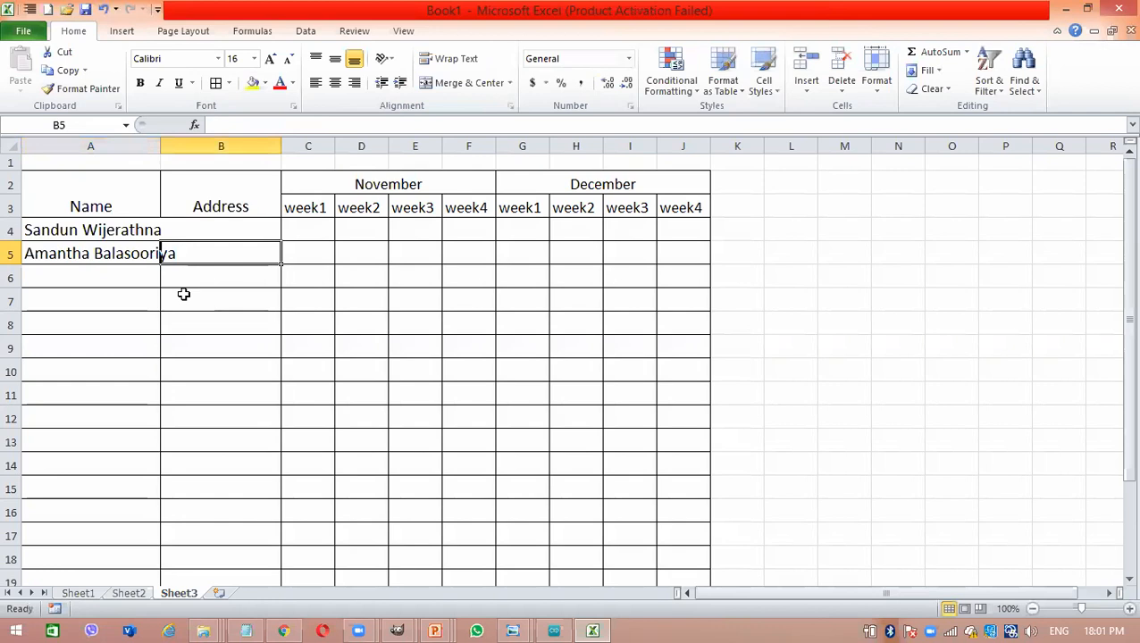
left_click(144, 319)
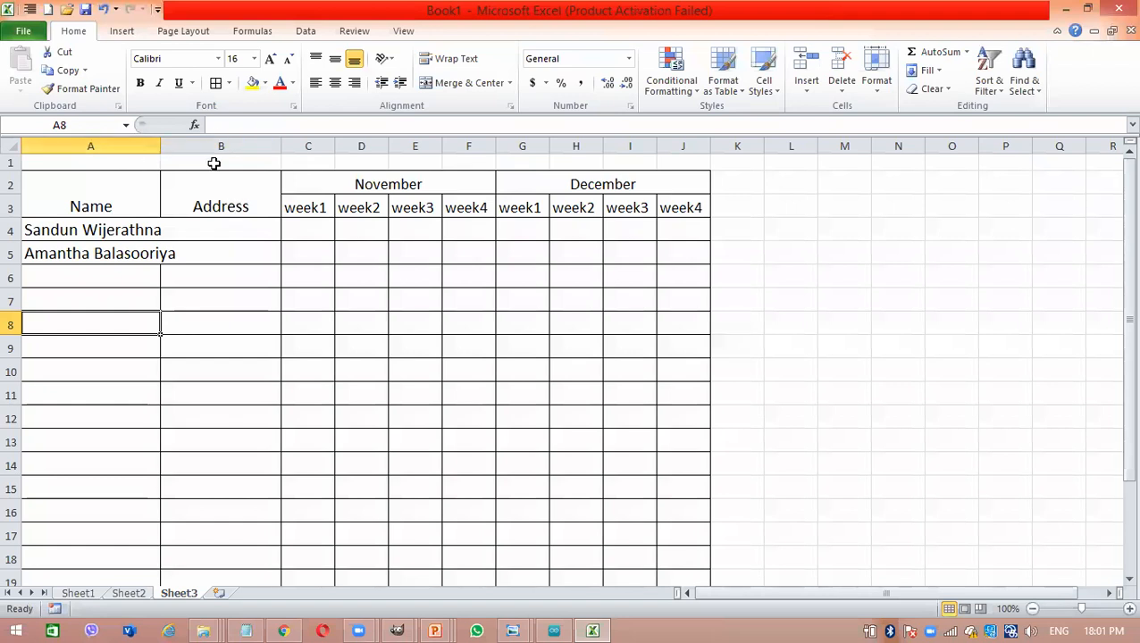
left_click_drag(162, 145, 185, 146)
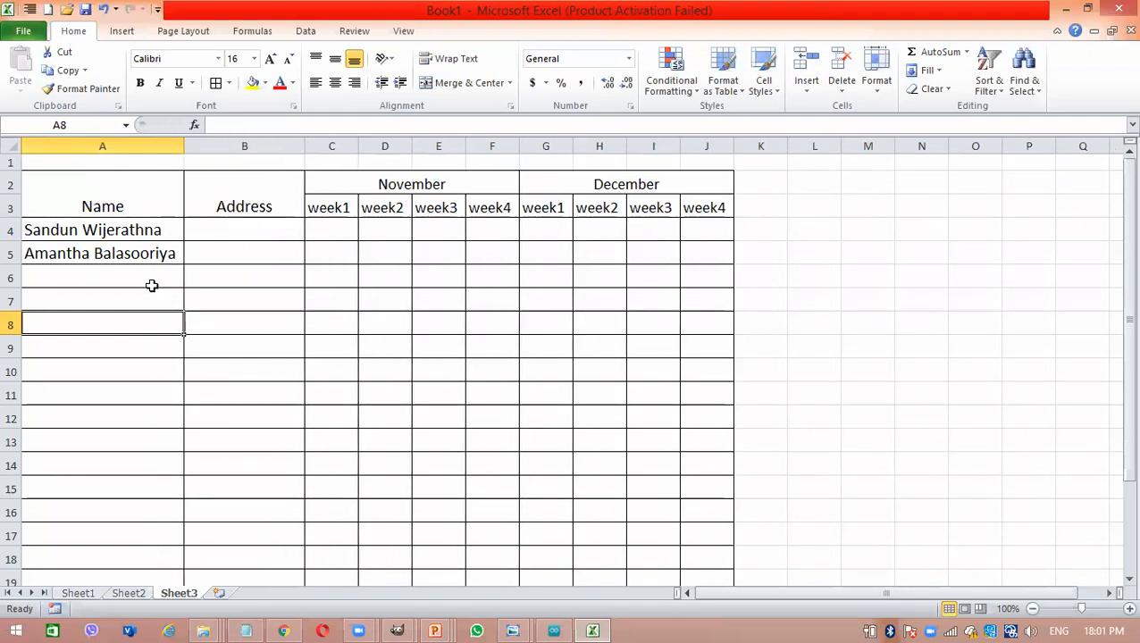
left_click(218, 247)
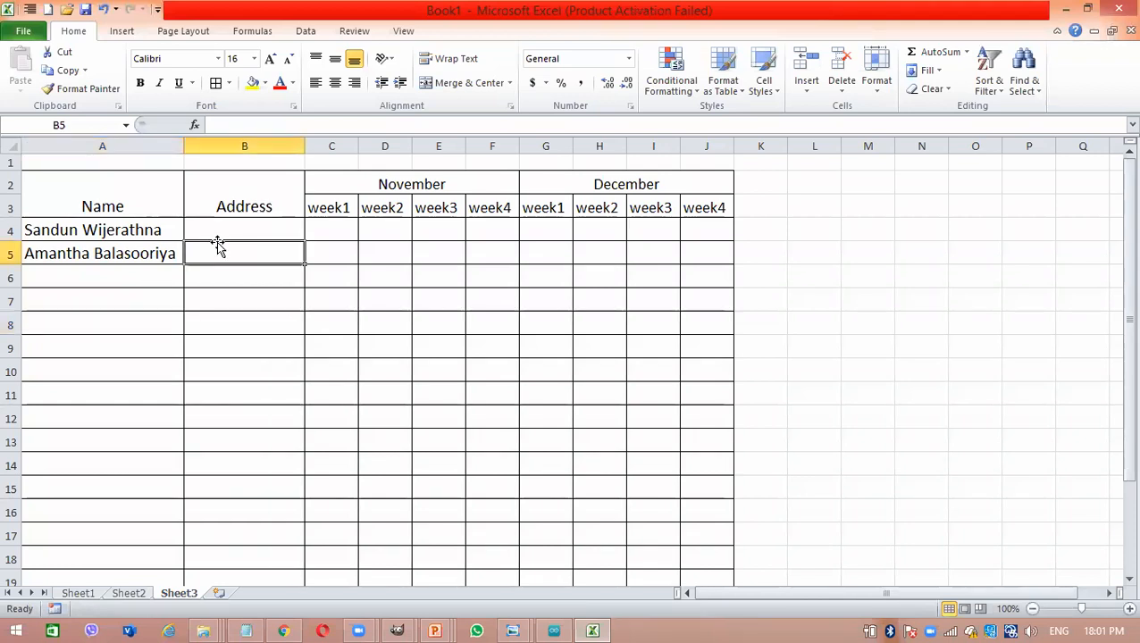
- Enter the first person's address in B4
left_click(240, 228)
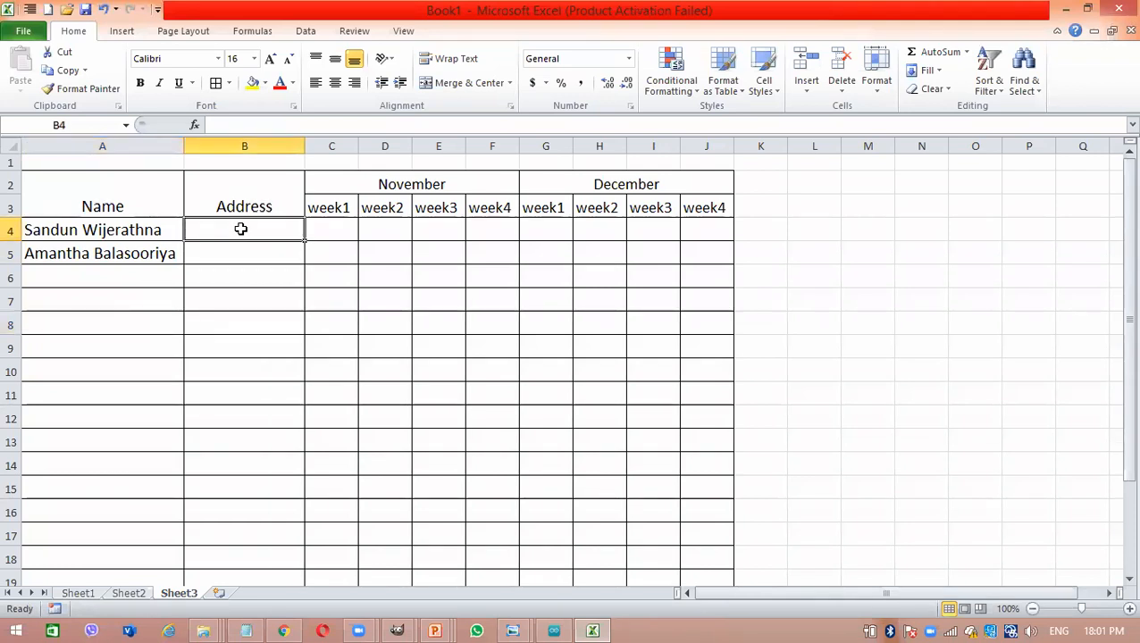
type("Malka")
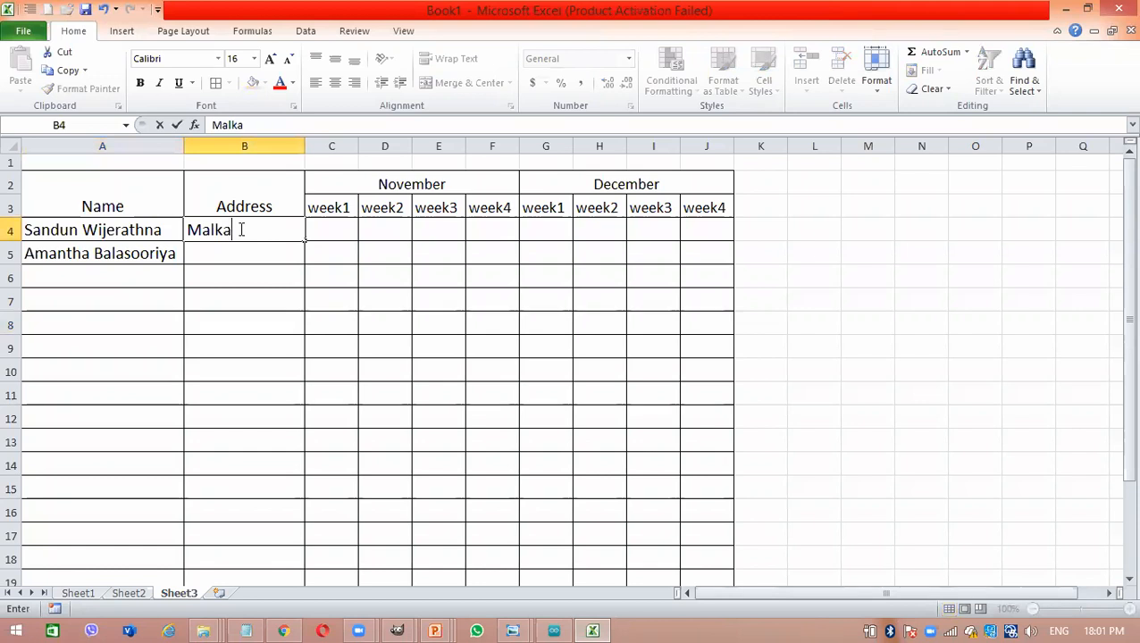
type("duwawa")
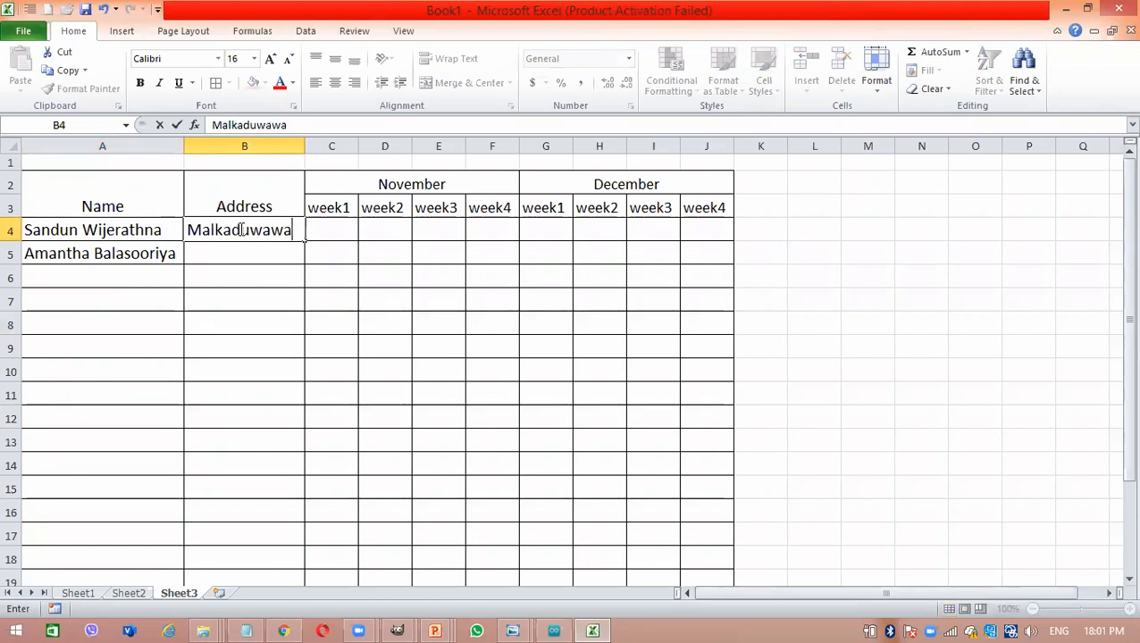
type(", Kuruneg")
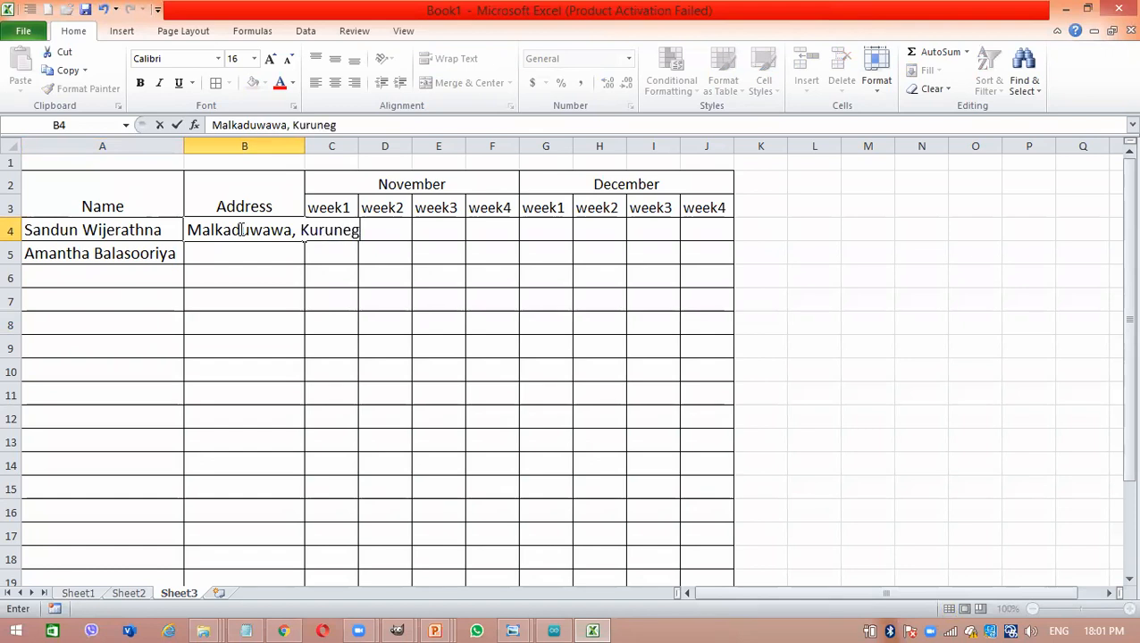
type("ala")
key("Return")
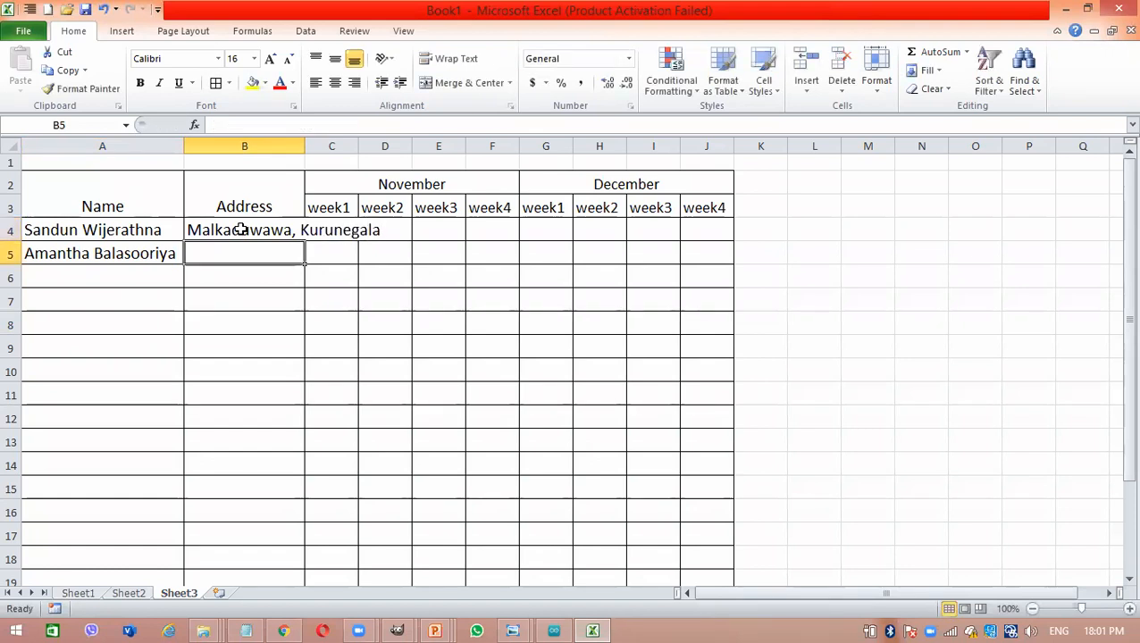
- Enter 1 in C4, the first person's cell under November week1
left_click(336, 232)
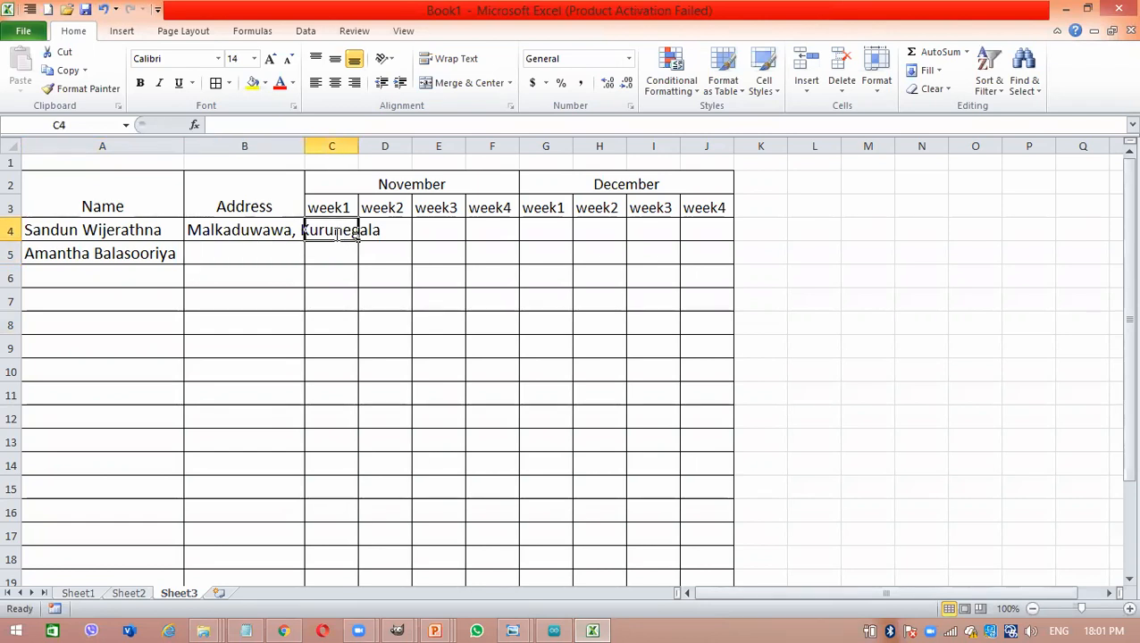
type("1")
key("Return")
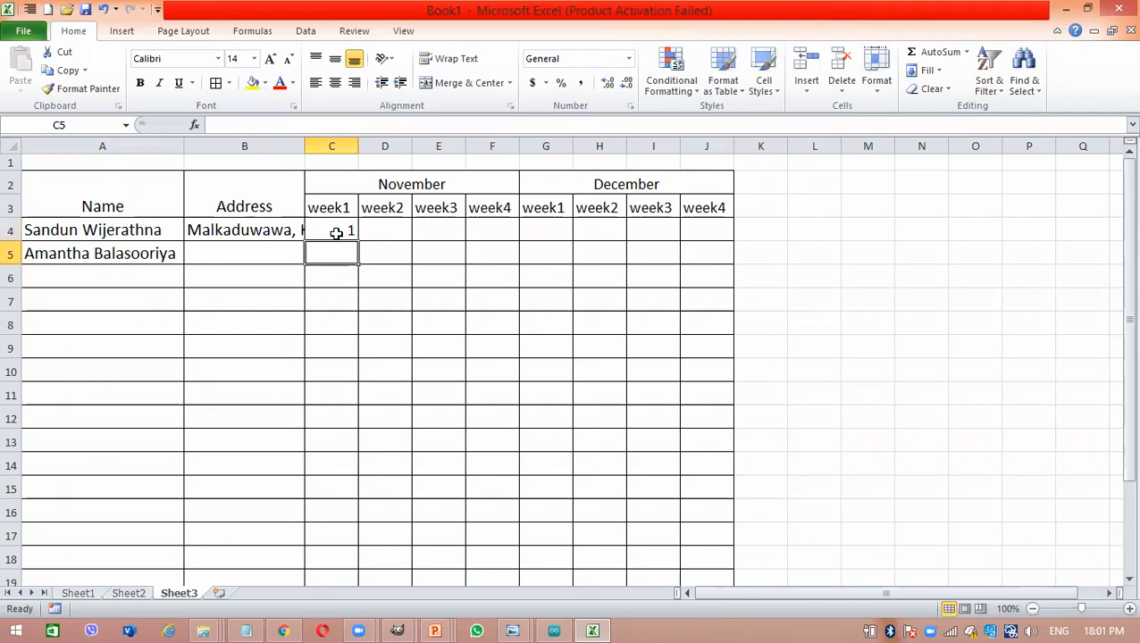
- Check the full address in B4 and apply Wrap Text so it displays on multiple lines
double_click(279, 229)
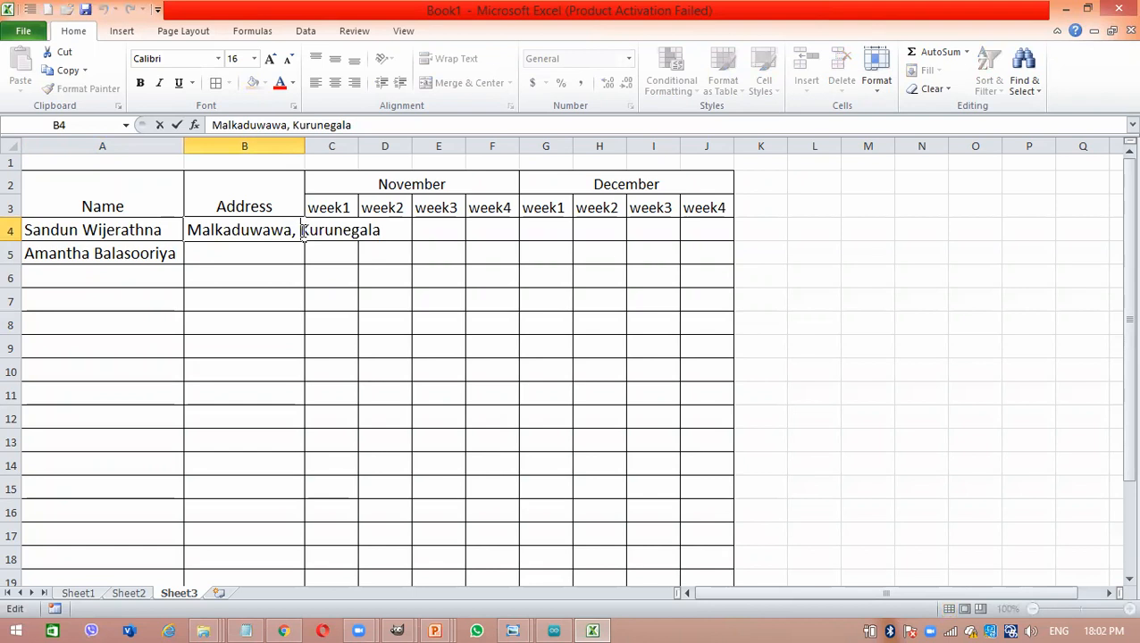
key("Return")
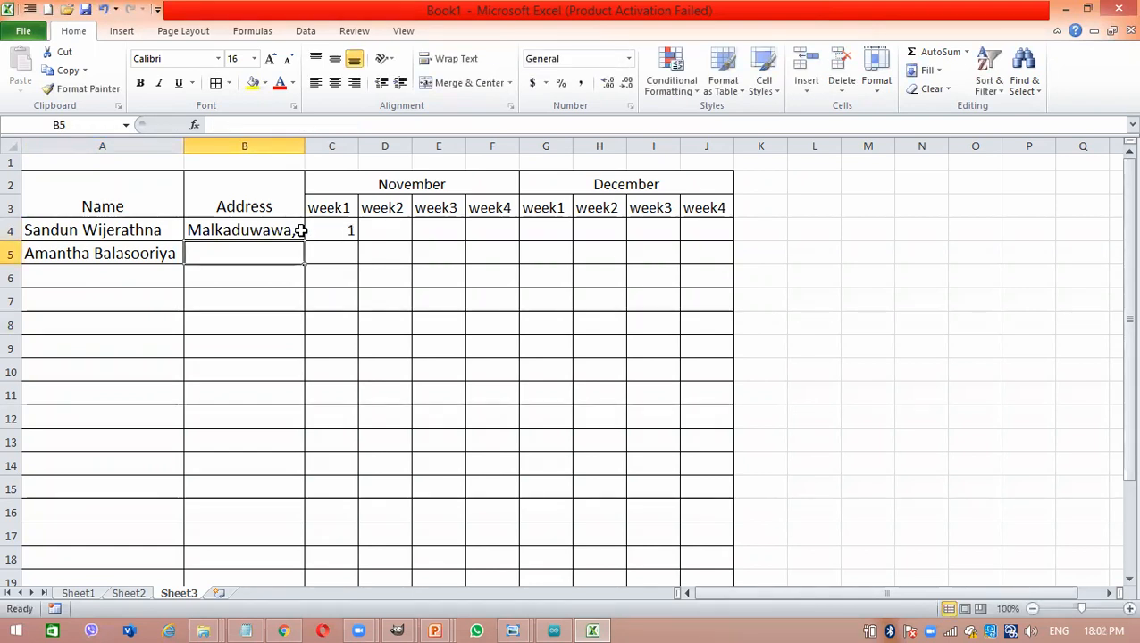
left_click(300, 230)
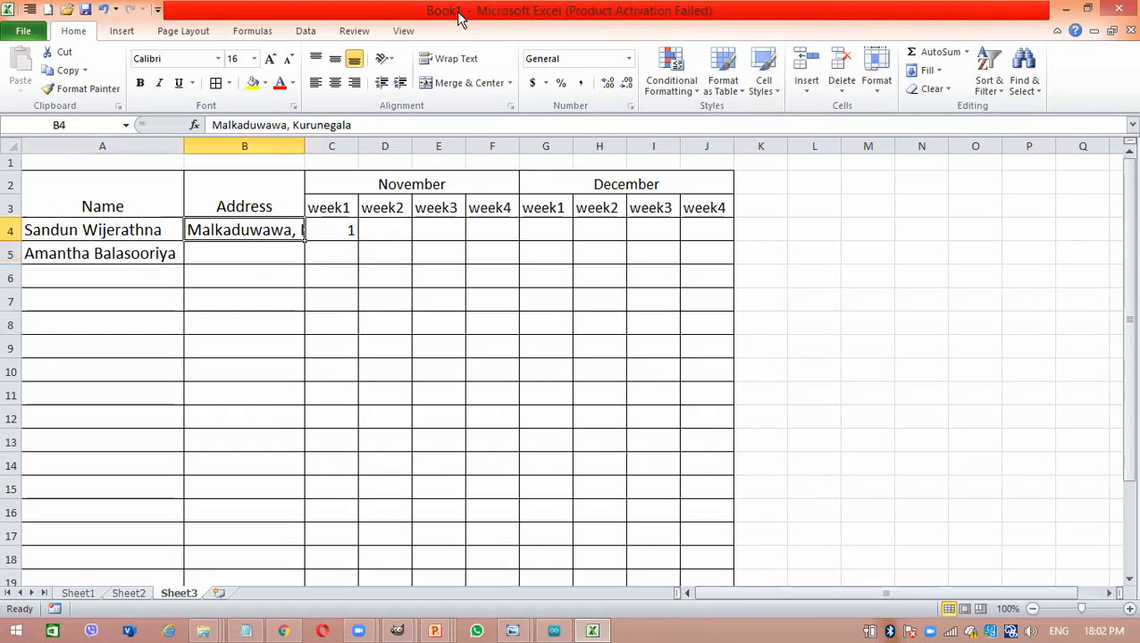
left_click(456, 61)
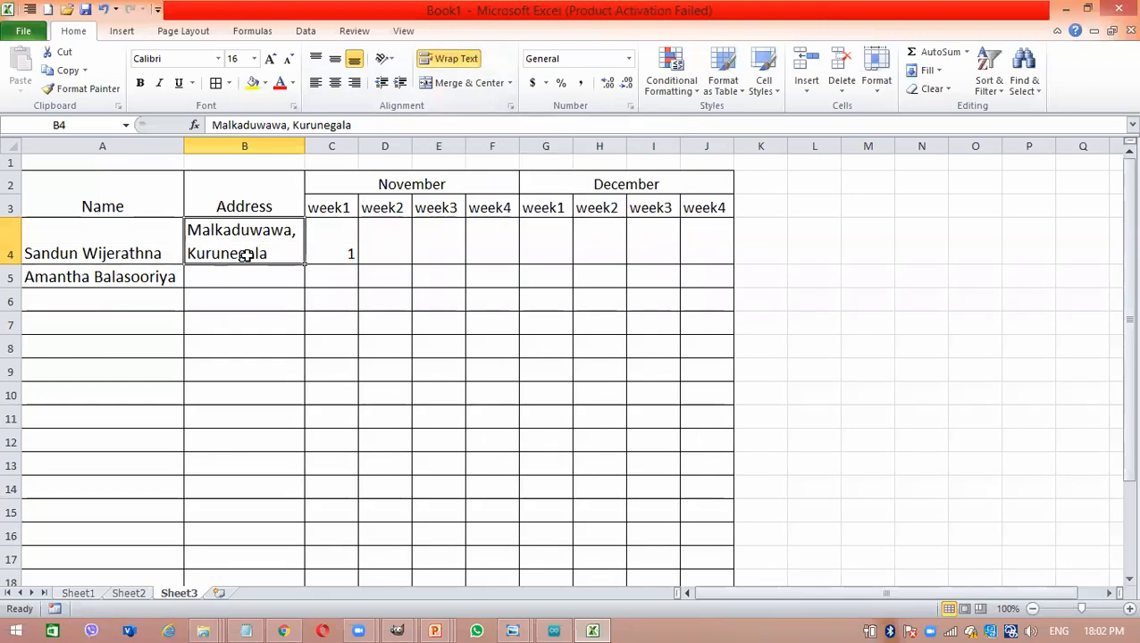
- Enter the village part of the first person's address in B8
left_click(226, 345)
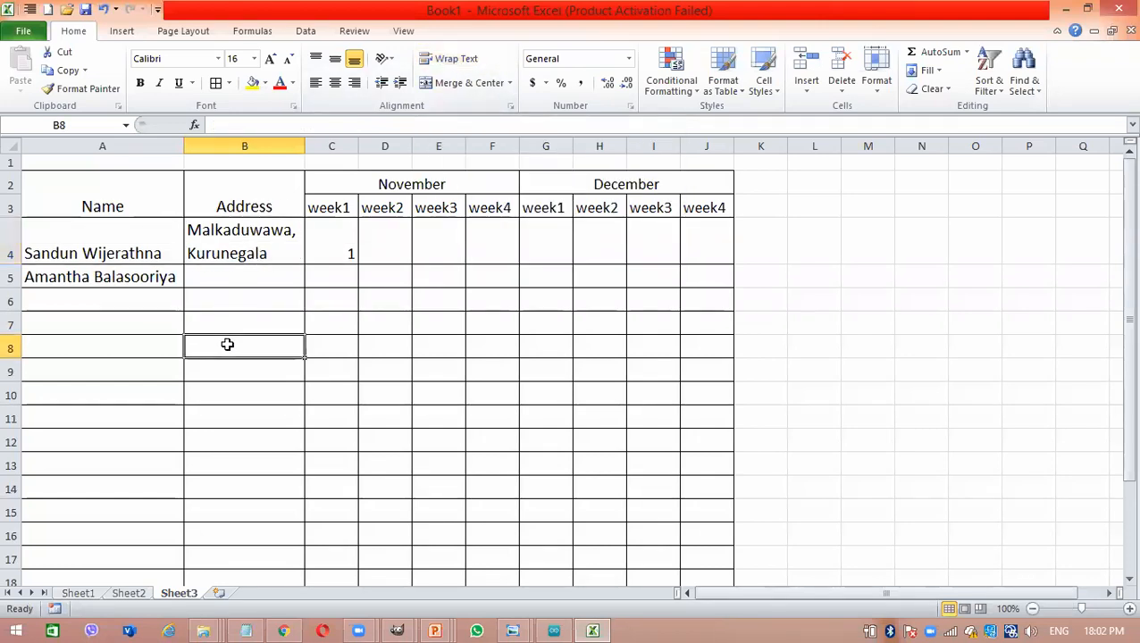
type("Malkadu")
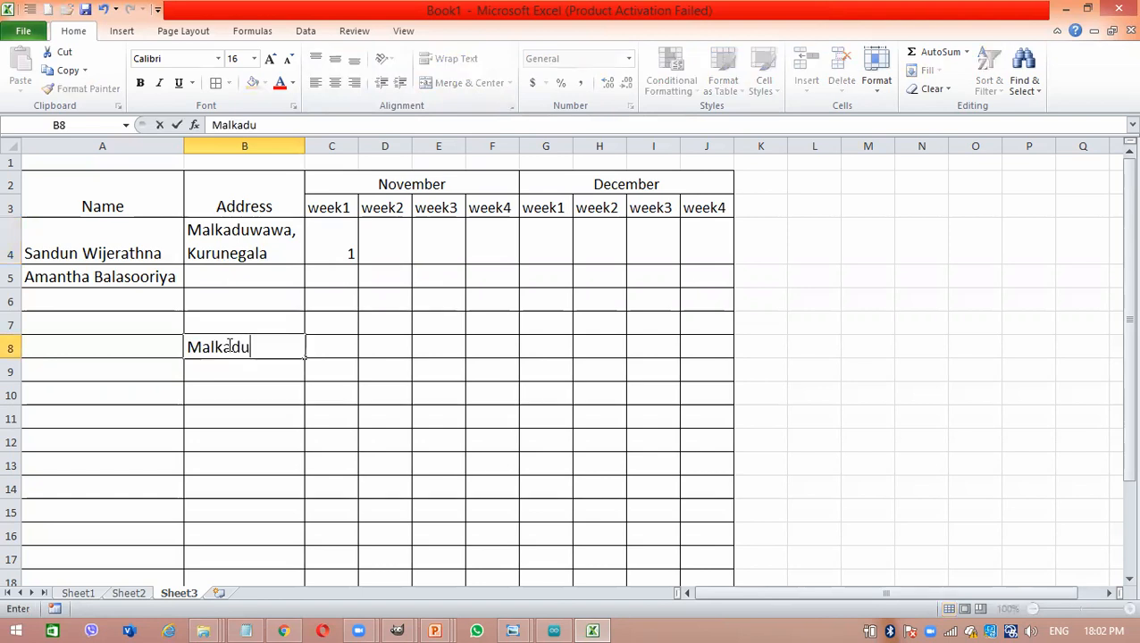
type("wawa")
key("BackSpace")
type("wawa")
key("Return")
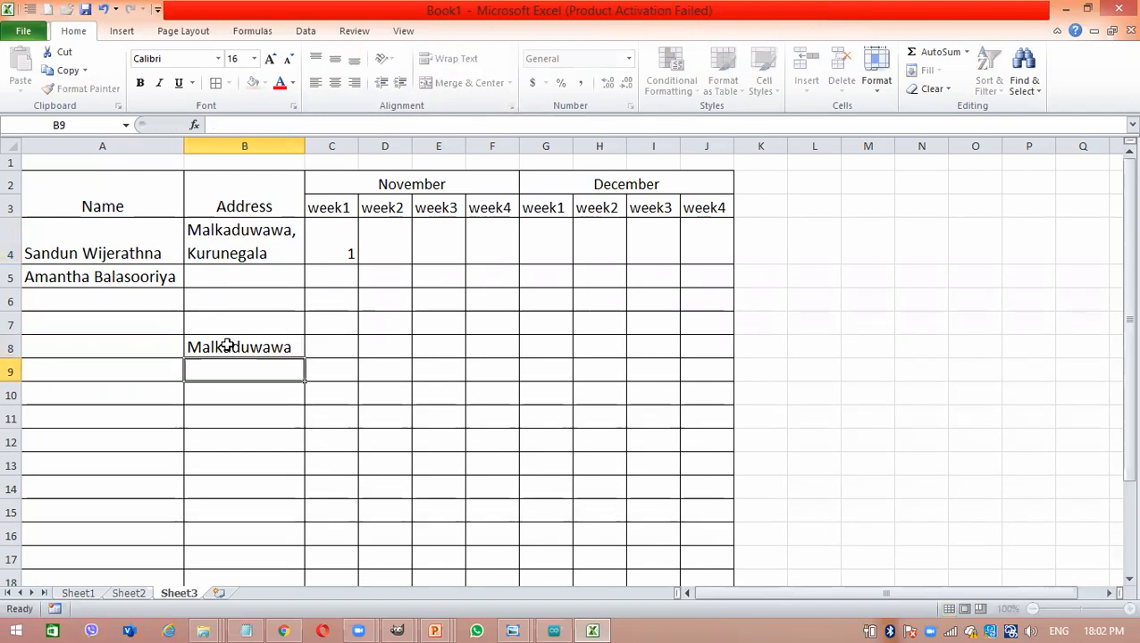
- Try entering the town part of the address in B9 and clear that cell again
type("Kurunegala")
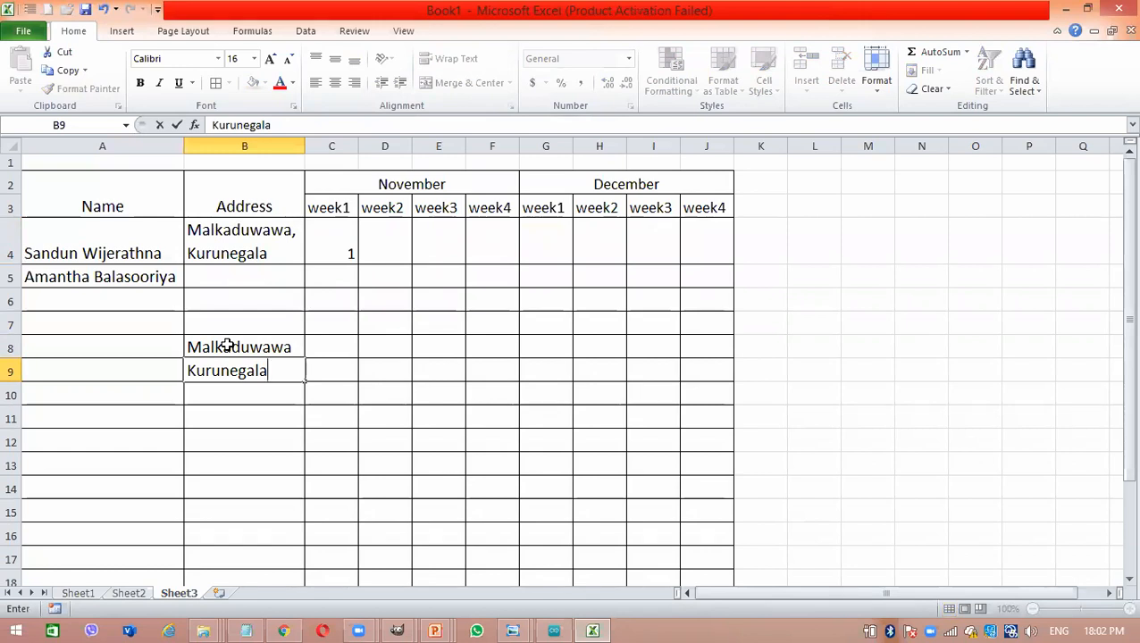
left_click(228, 346)
left_click(247, 375)
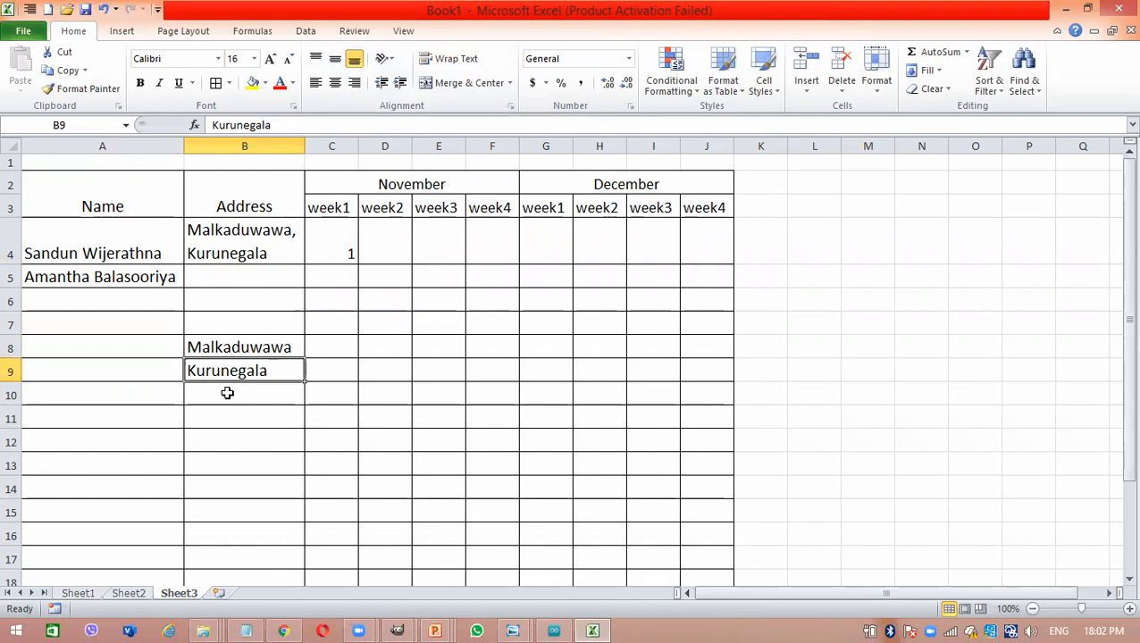
left_click(240, 347)
left_click(241, 364)
key("Delete")
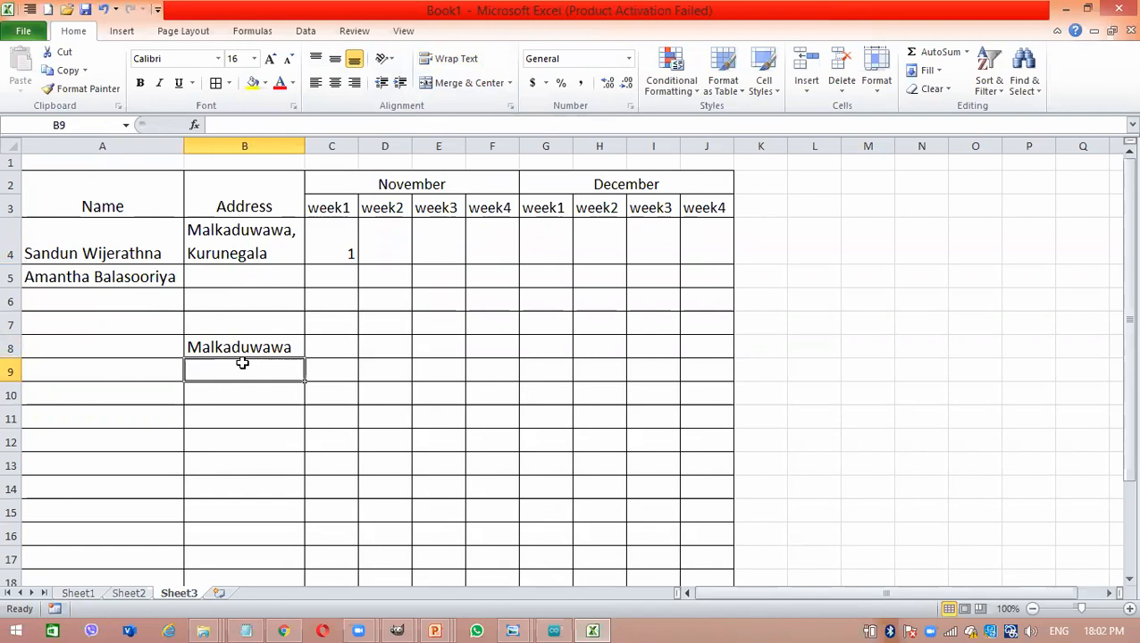
- Add a line break after the village name in B8 and enter a second place name on the new line of that cell
double_click(292, 347)
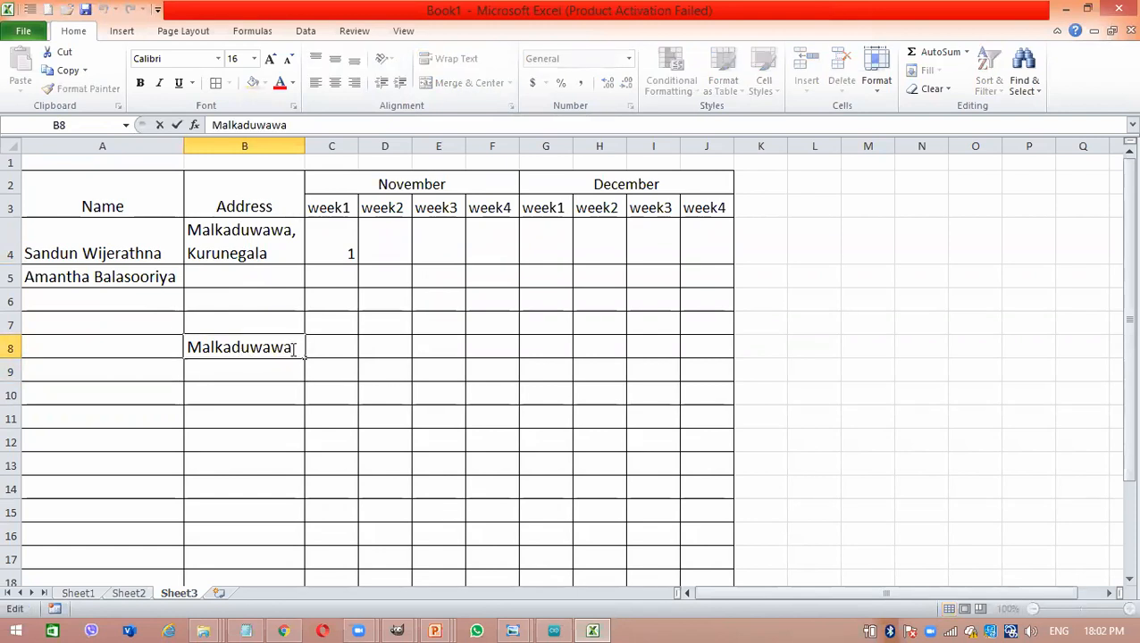
key("Return")
left_click(292, 348)
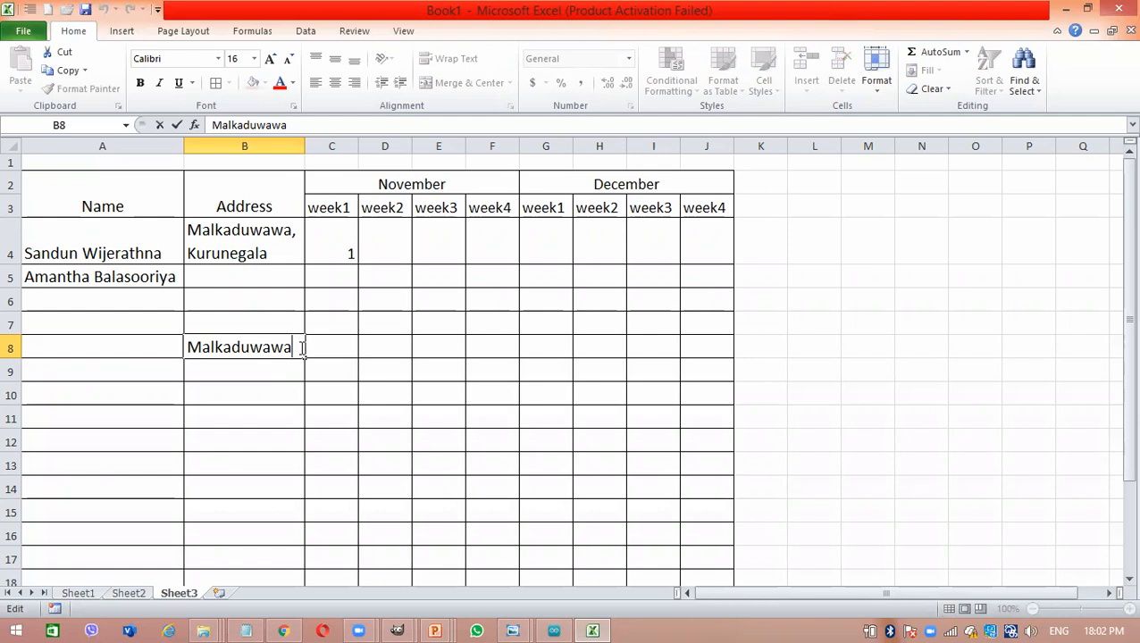
key("alt+Return")
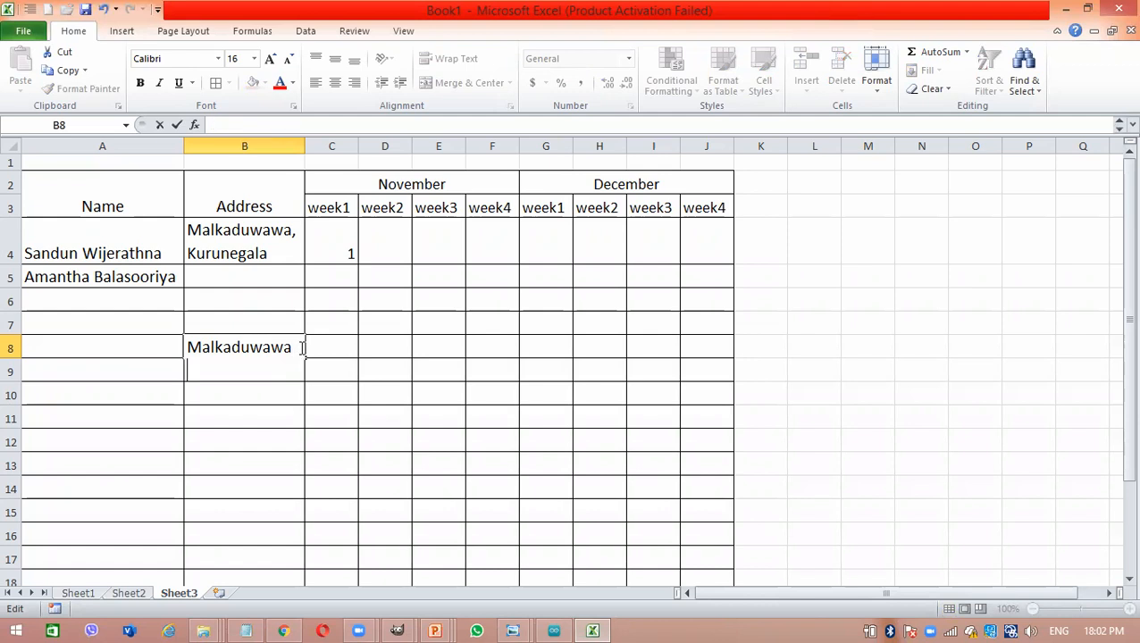
type("Kaduwawa")
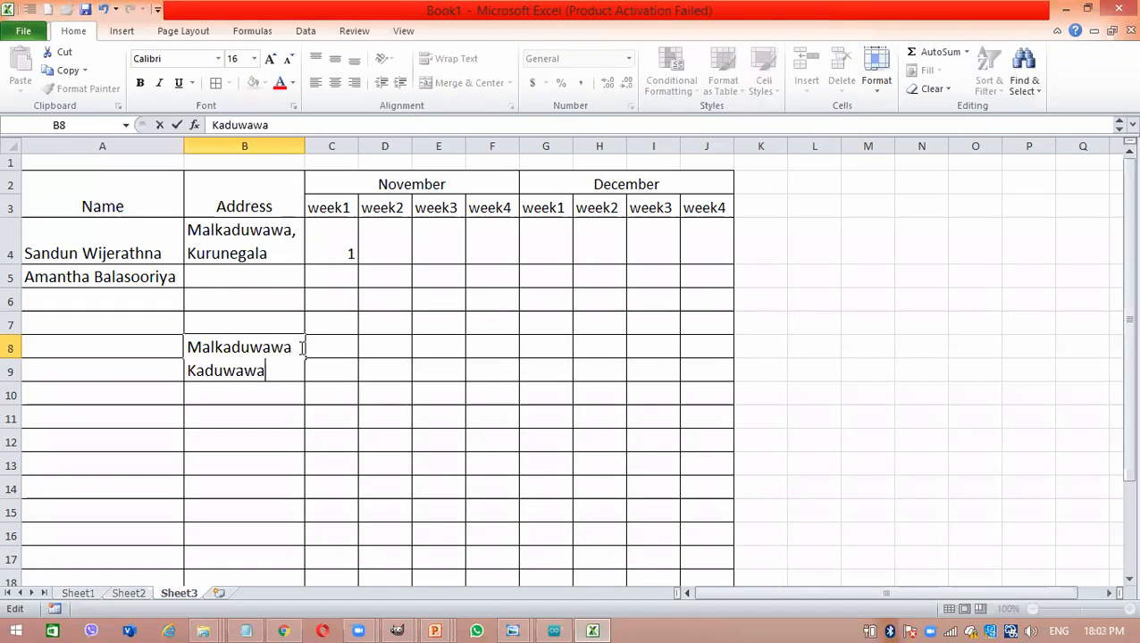
key("Return")
left_click(290, 348)
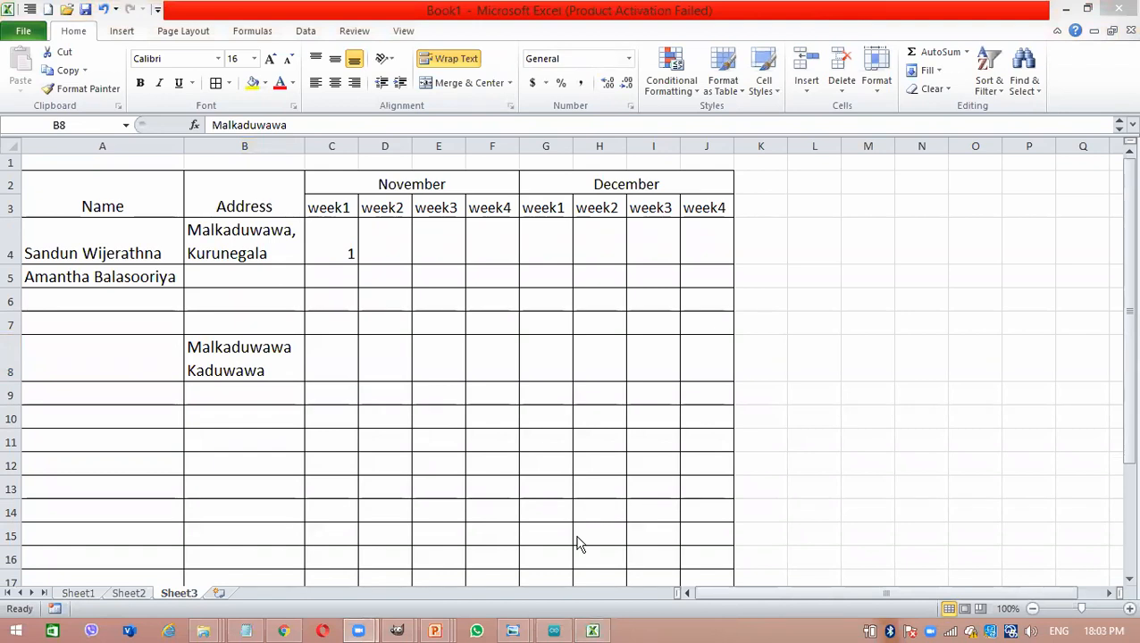
left_click(451, 324)
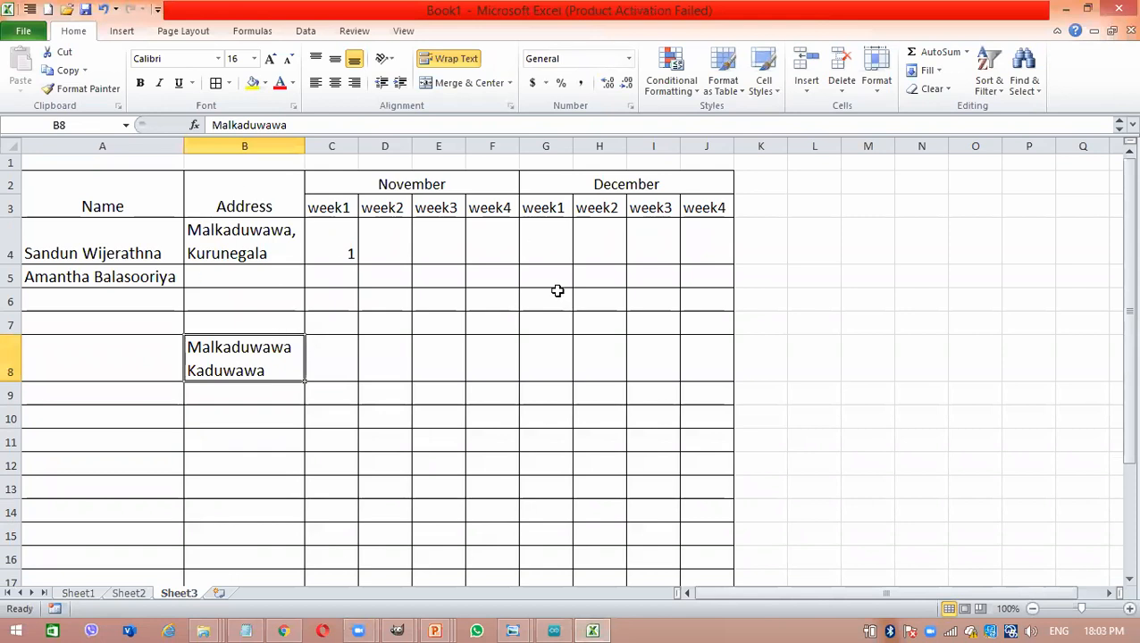
- Apply All Borders to the whole table, from the Name heading in A2 across to column J
left_click_drag(113, 191, 600, 580)
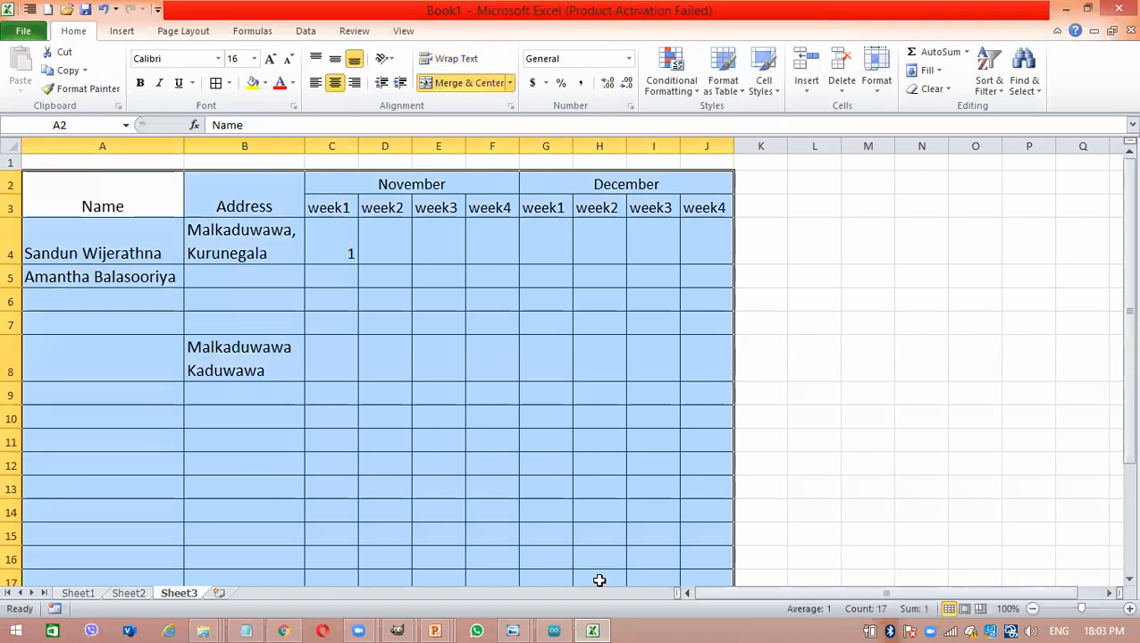
left_click(229, 83)
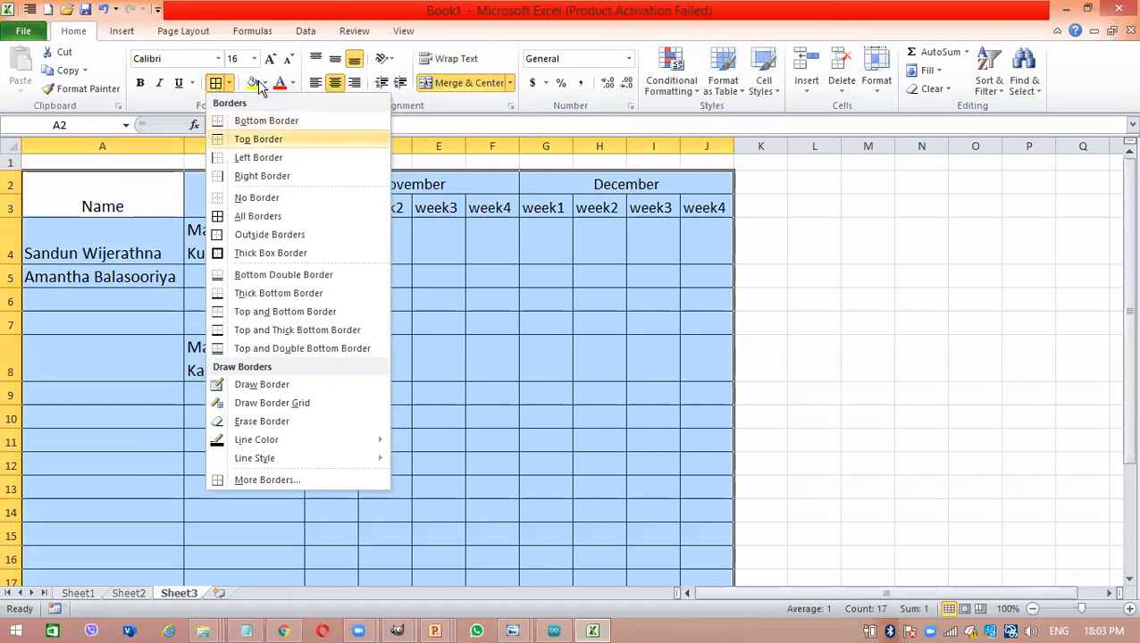
left_click(270, 216)
left_click(356, 358)
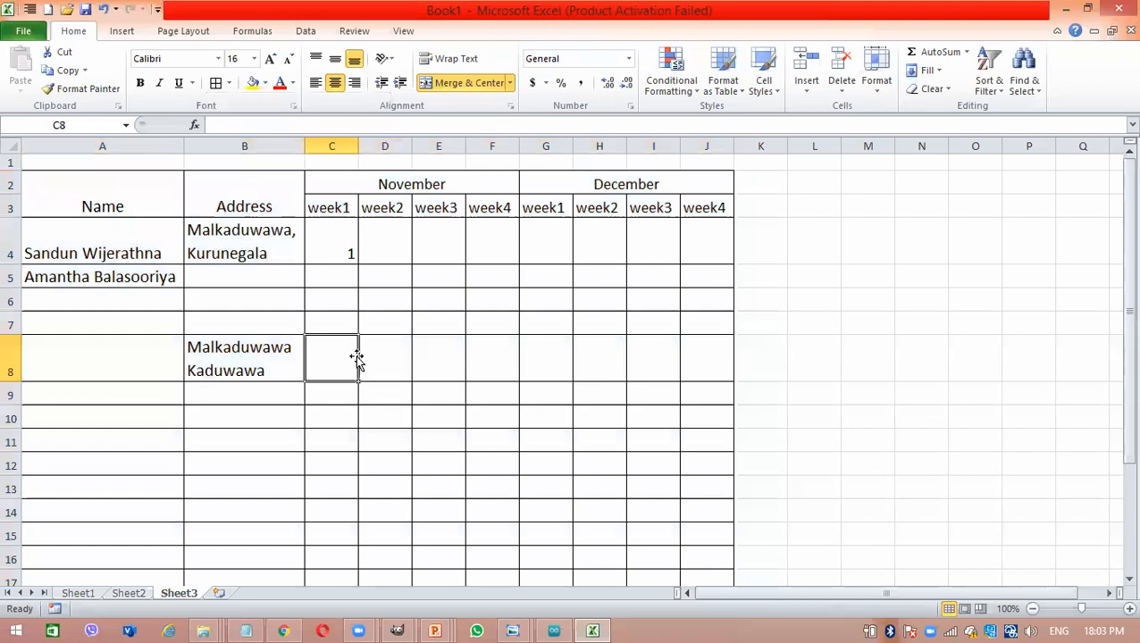
left_click(293, 232)
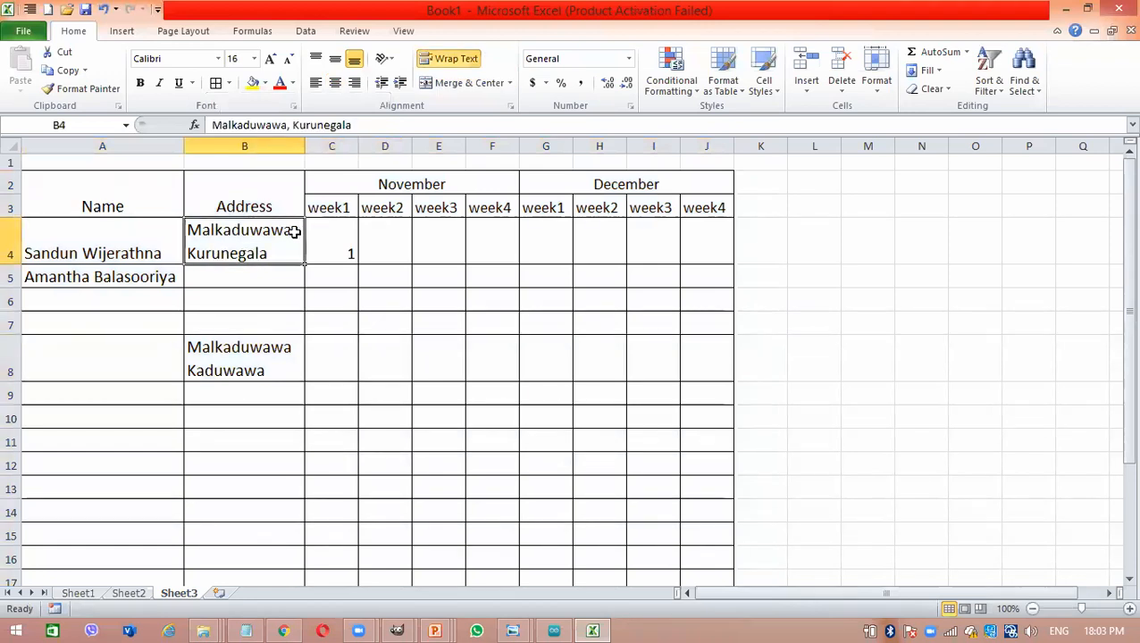
left_click(426, 338)
left_click(597, 274)
left_click(180, 163)
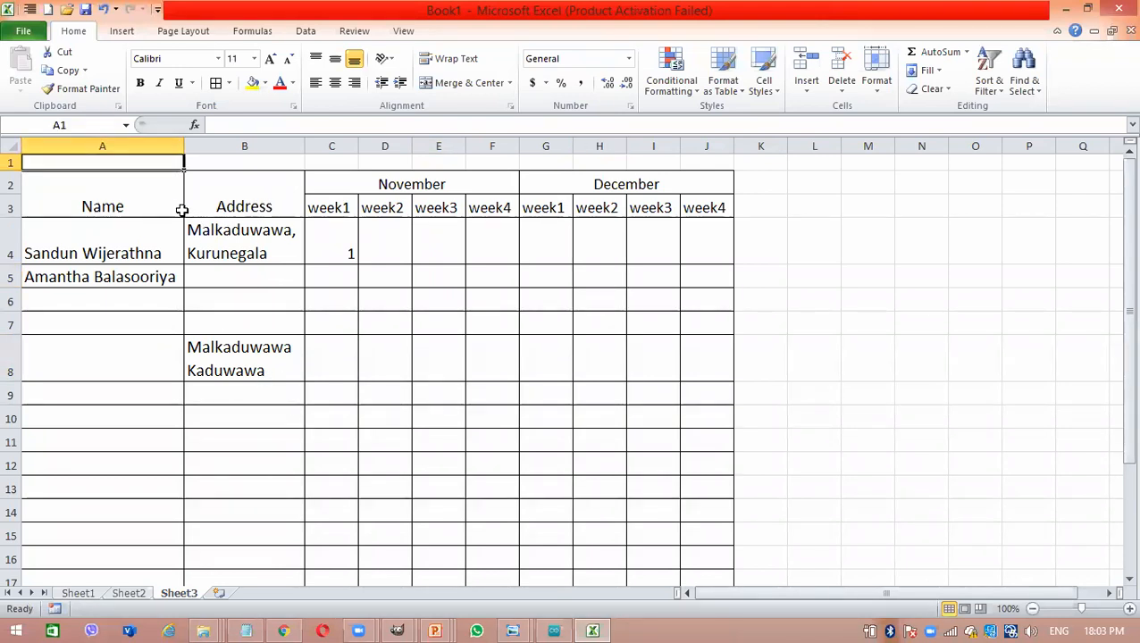
- Top-align the wrapped address in B4
left_click(264, 238)
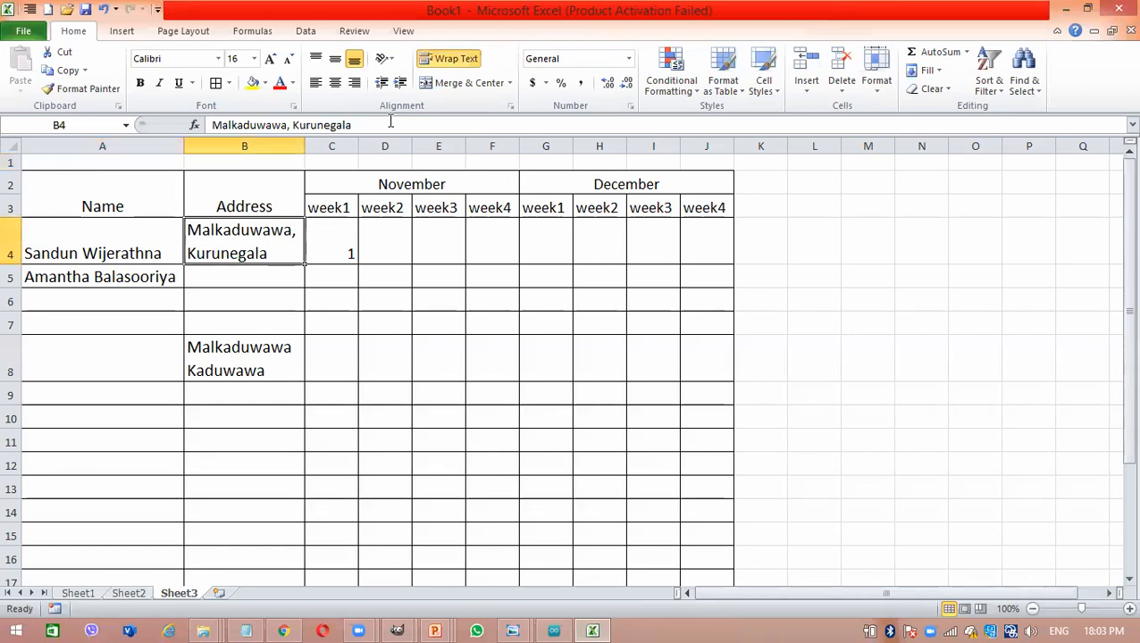
left_click(315, 59)
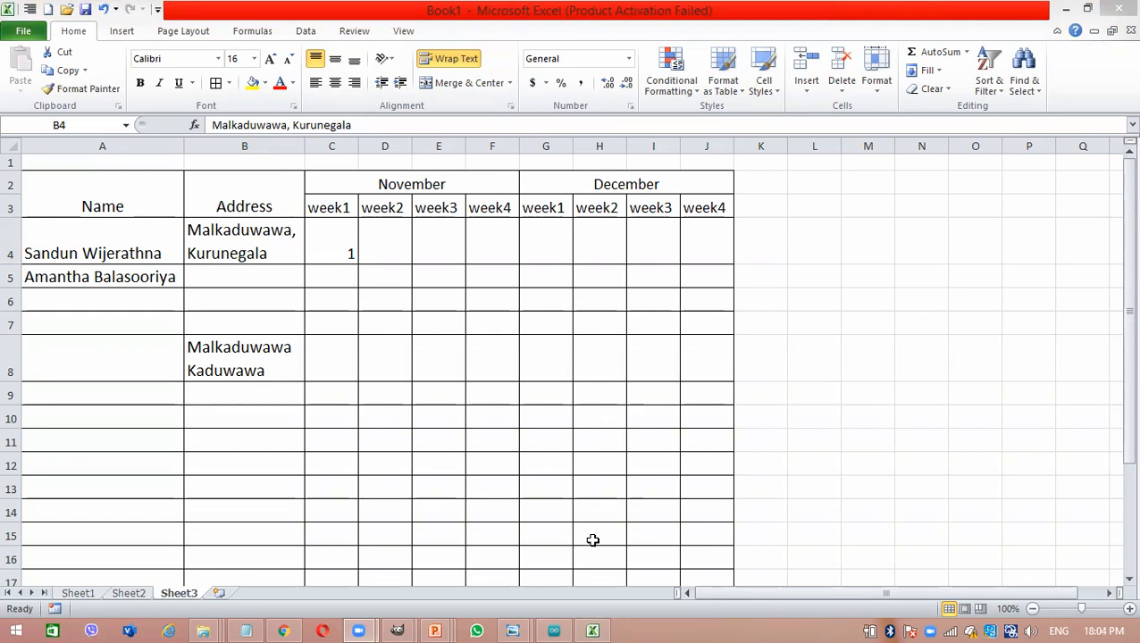
left_click(235, 395)
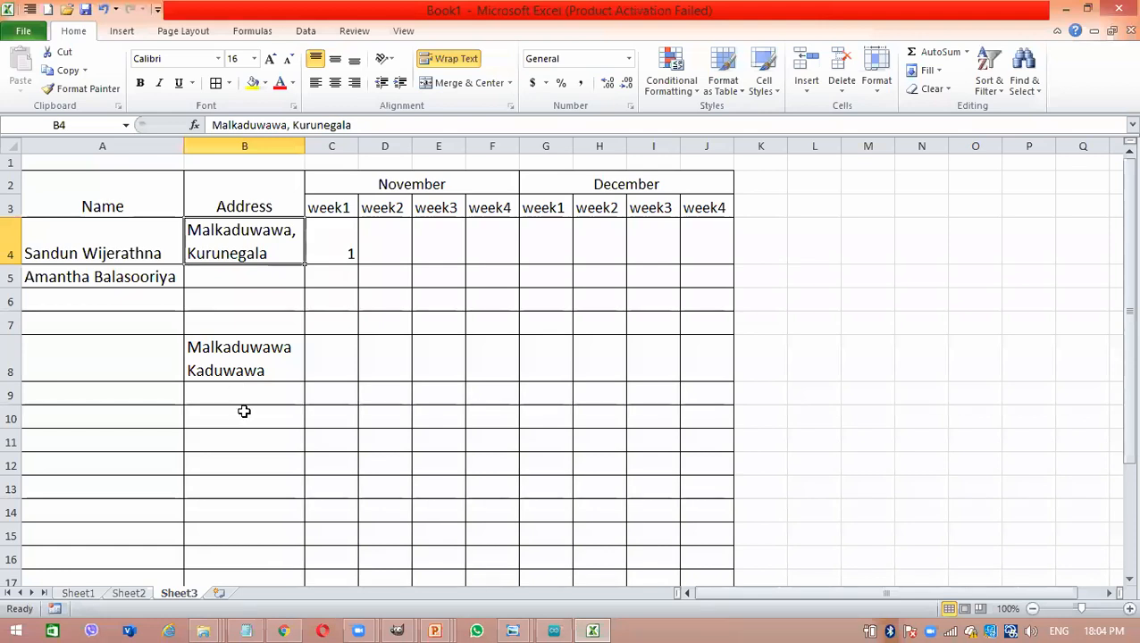
left_click(240, 354)
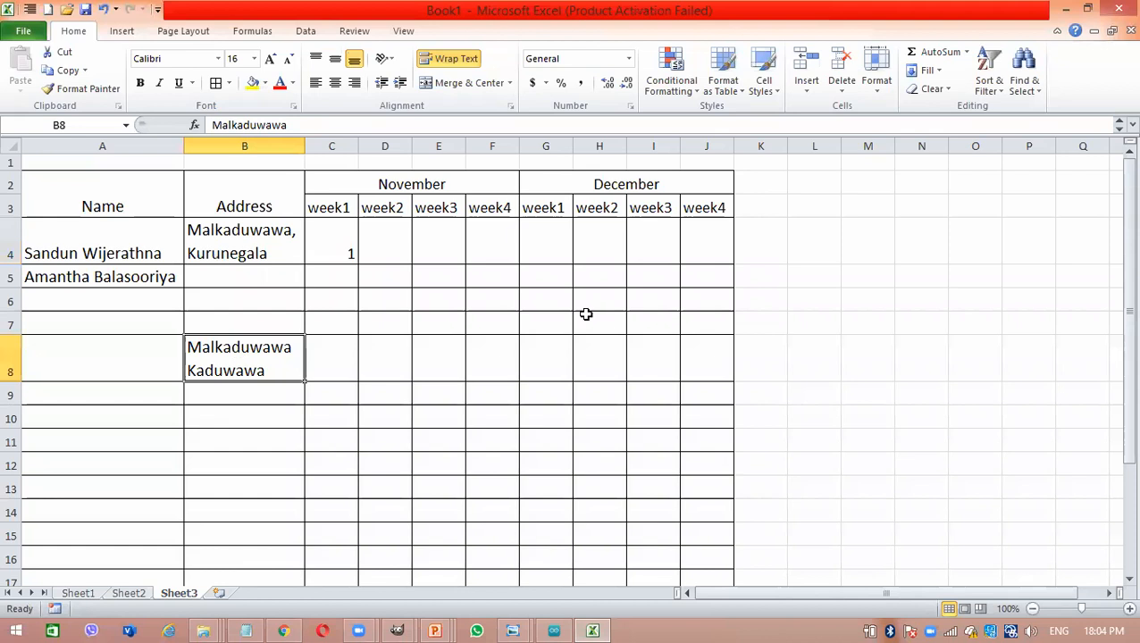
left_click(766, 363)
left_click_drag(765, 362, 773, 407)
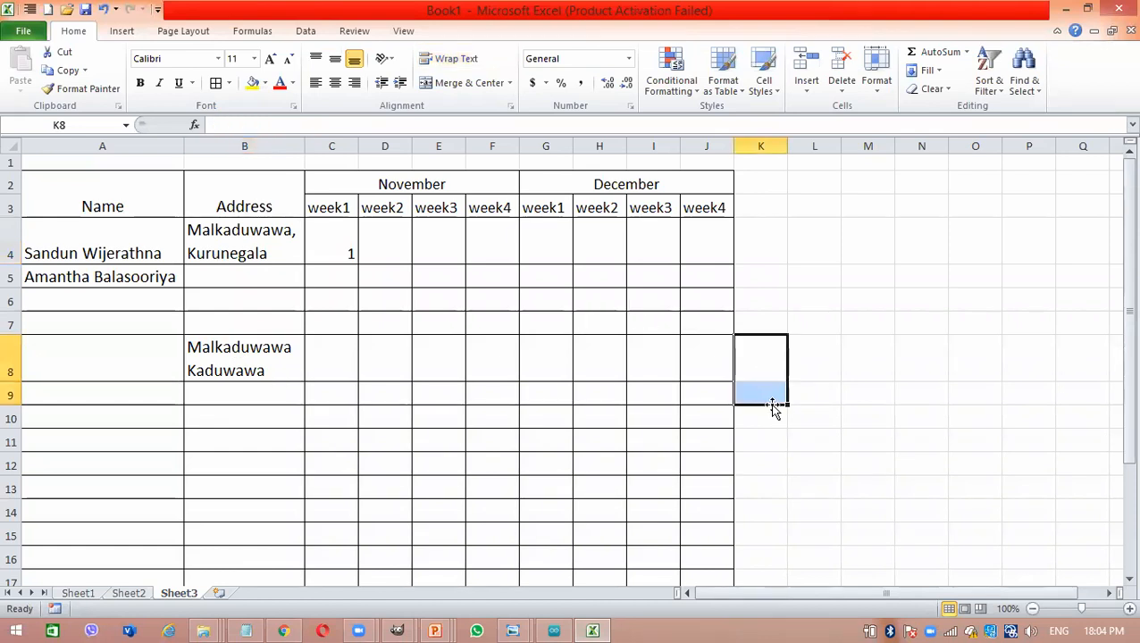
- Enter the address outside the table, with the village name in L10 and the town name in L11
left_click(816, 417)
type("M")
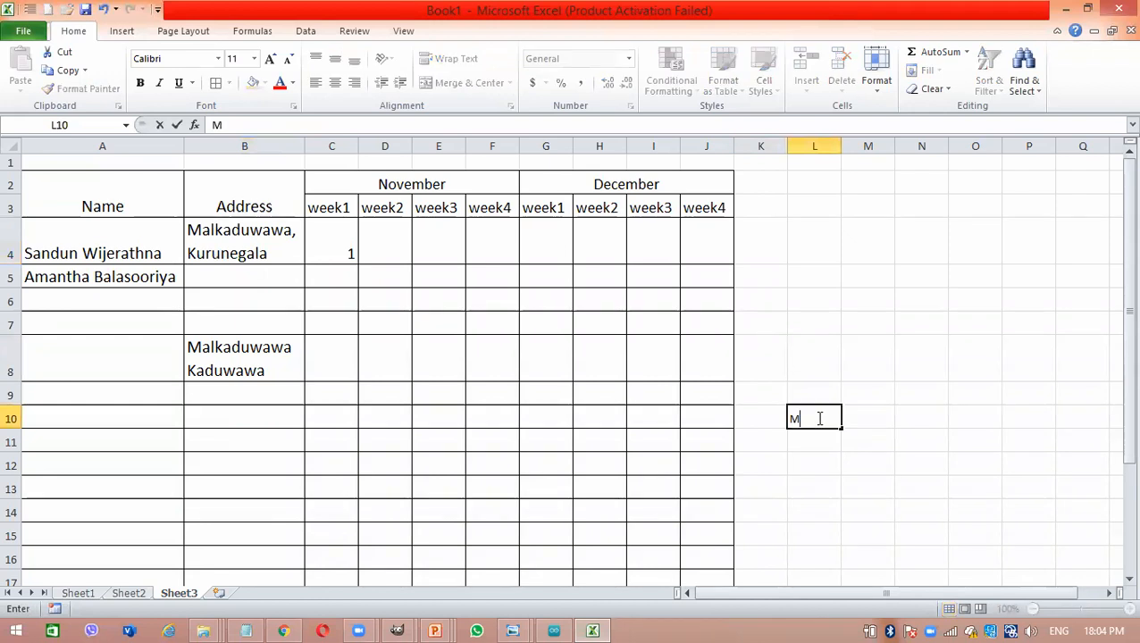
key("BackSpace")
key("BackSpace")
type("alka")
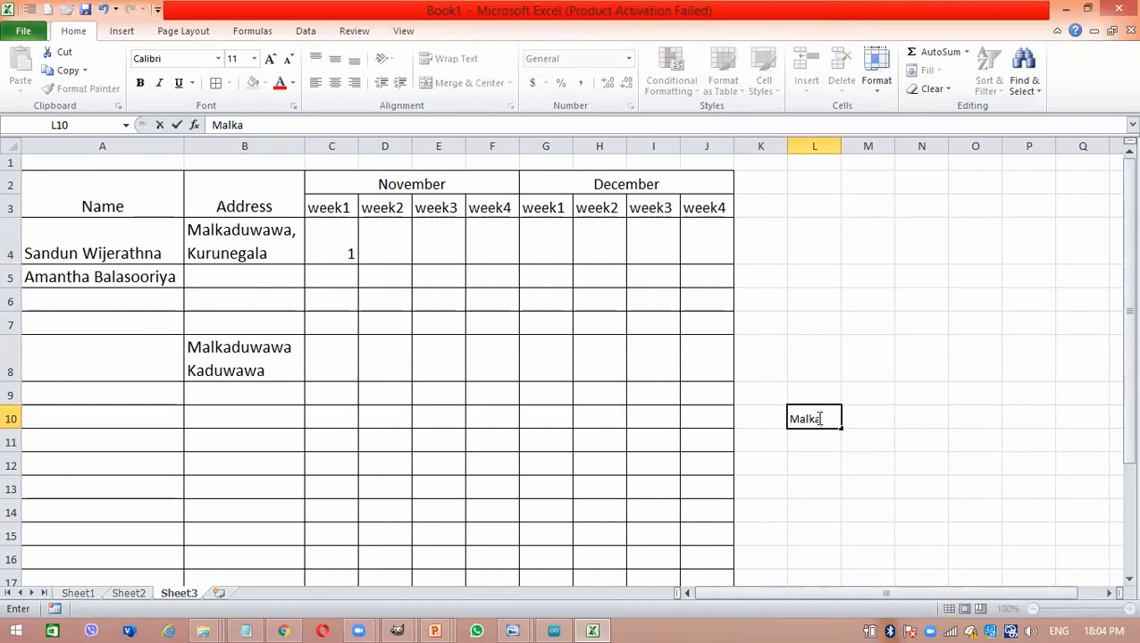
type("duwawa")
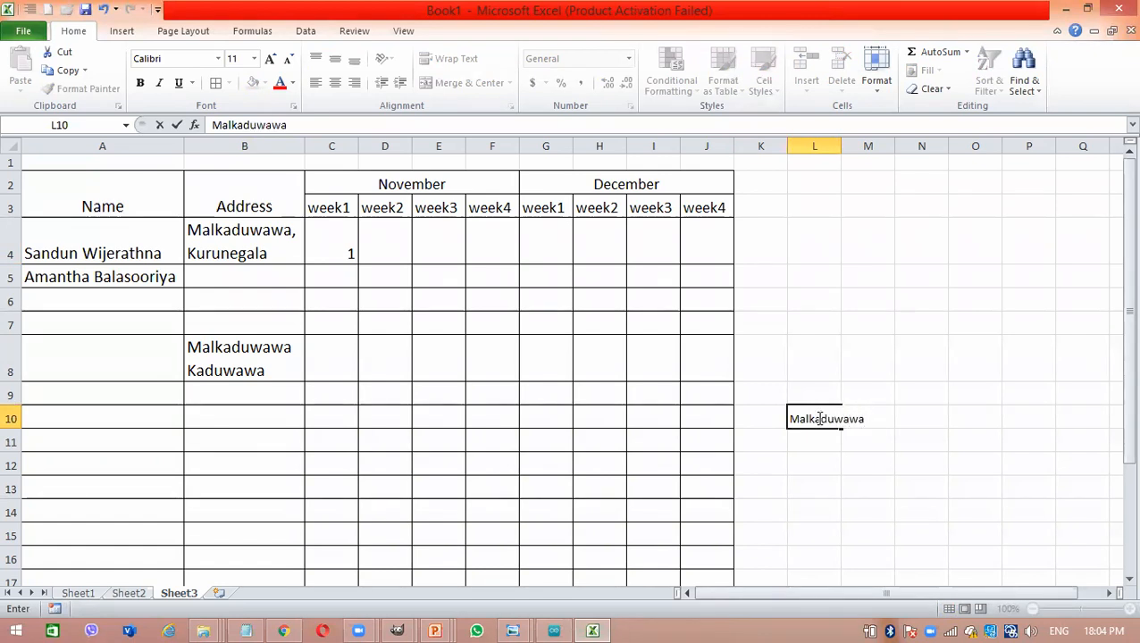
key("Return")
type("Ku")
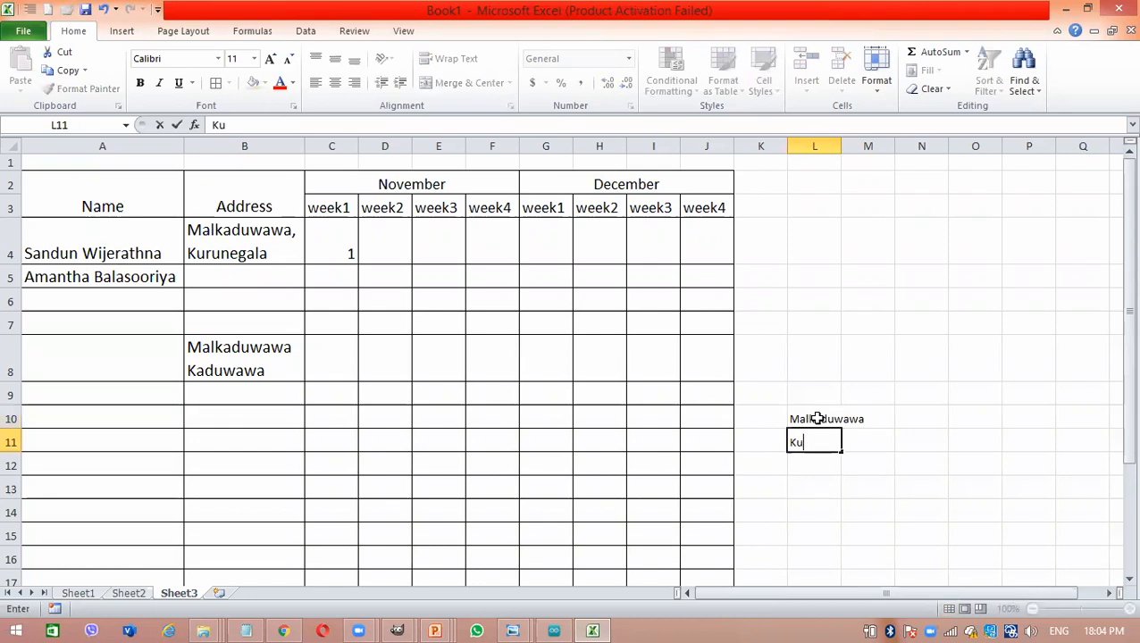
type("runegala")
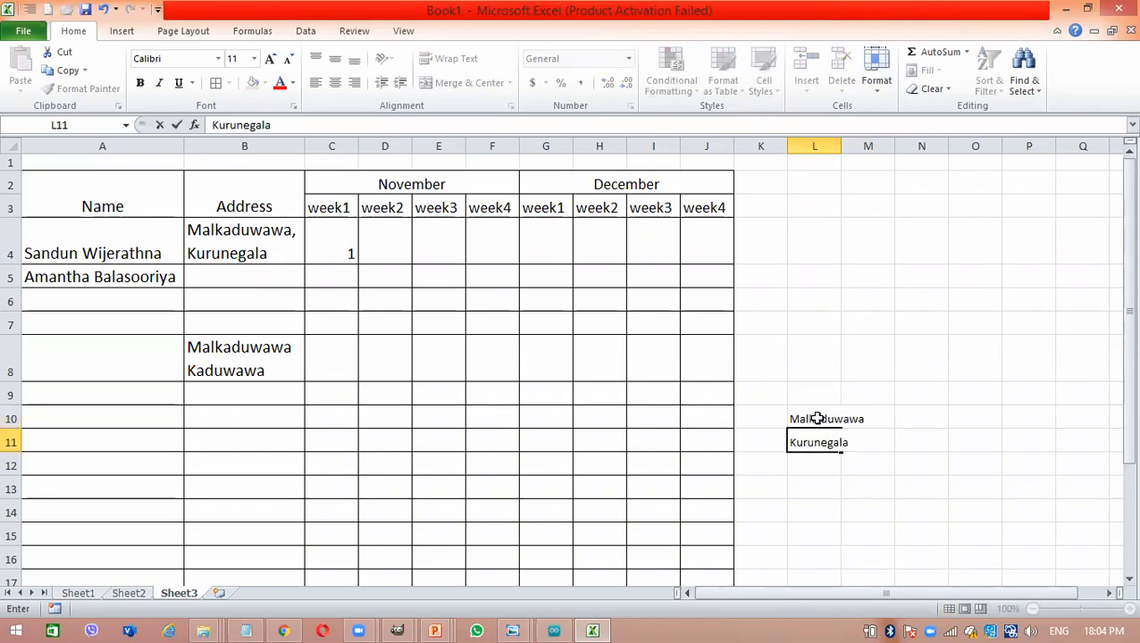
key("Return")
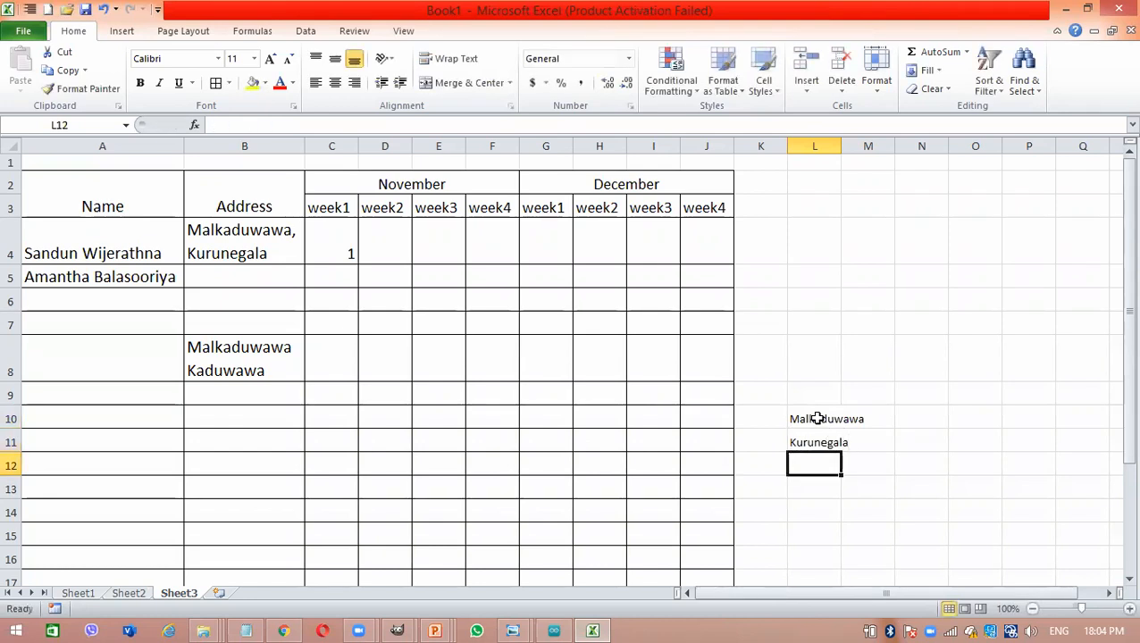
- Merge and center L10:L11, accepting that only the upper cell's data is kept
left_click(817, 418)
left_click_drag(820, 436, 801, 417)
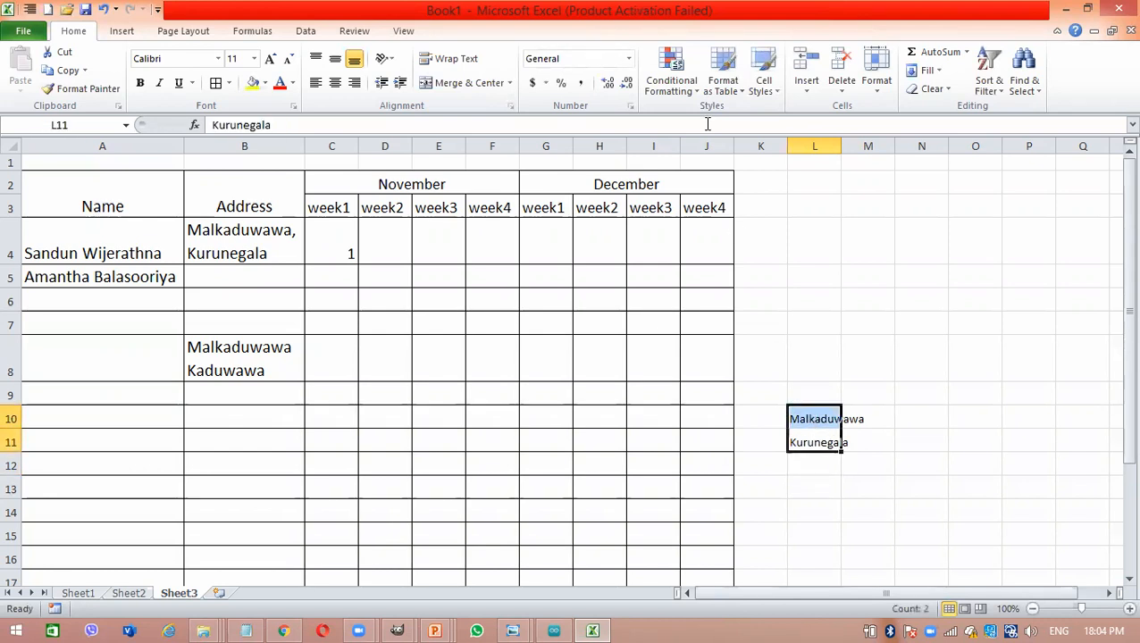
left_click(470, 84)
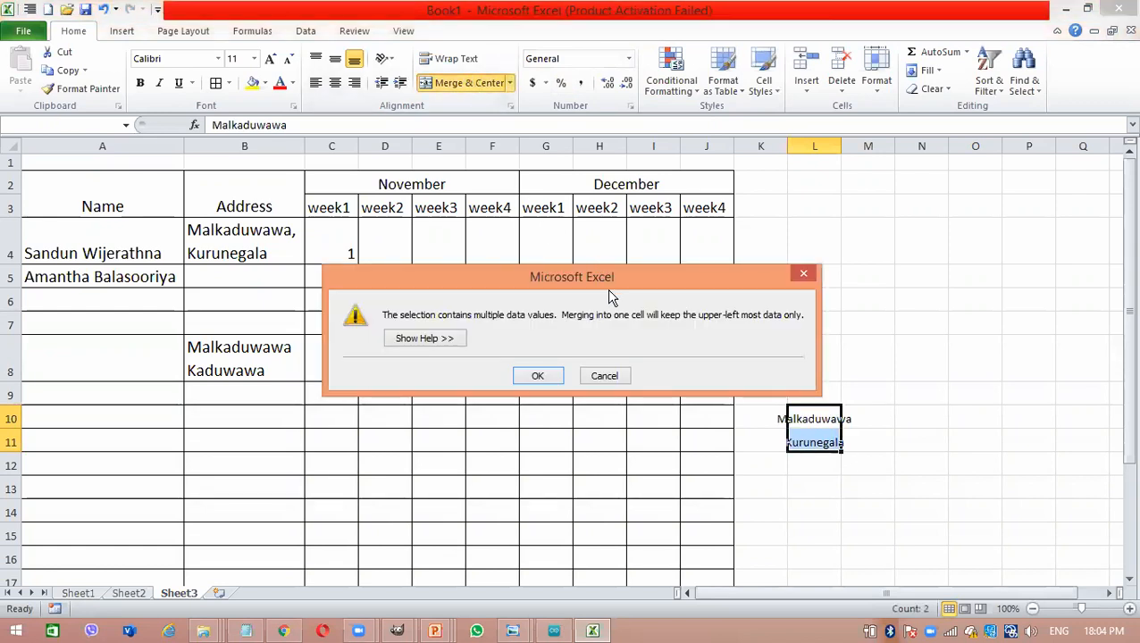
left_click(545, 375)
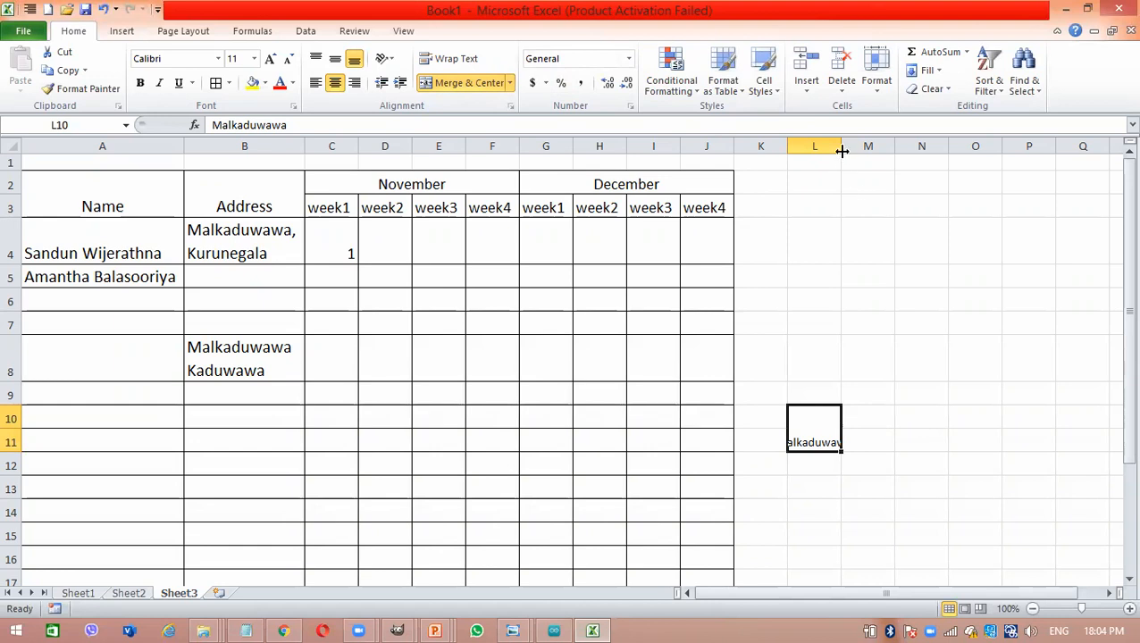
- Widen column L around the merged address cell L10 and clear the cell's content
left_click_drag(841, 151, 930, 151)
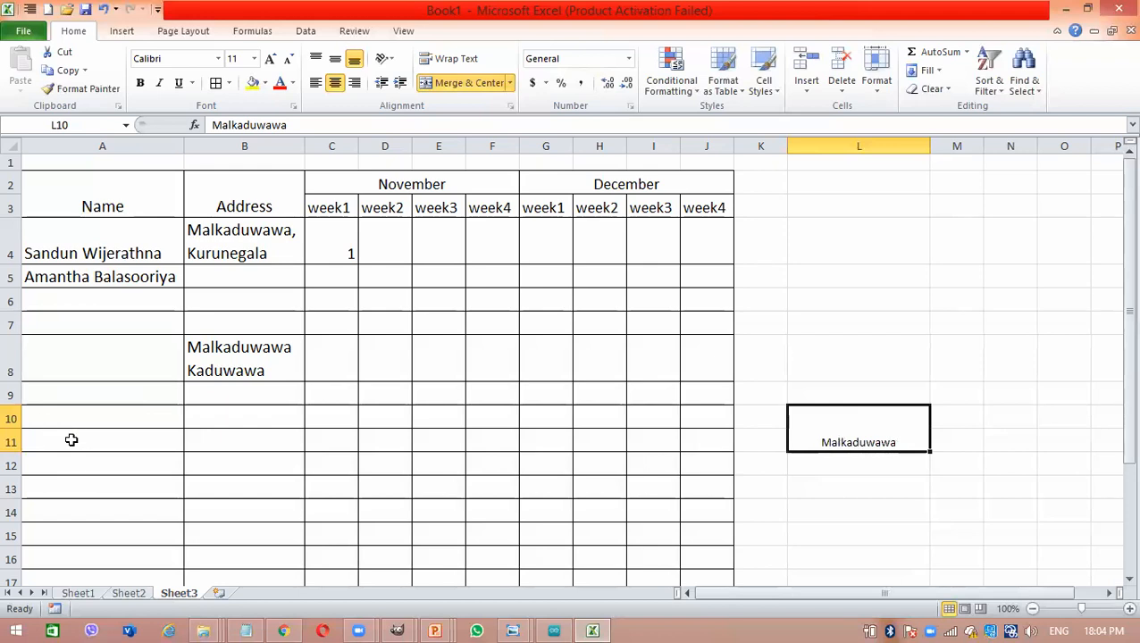
double_click(870, 422)
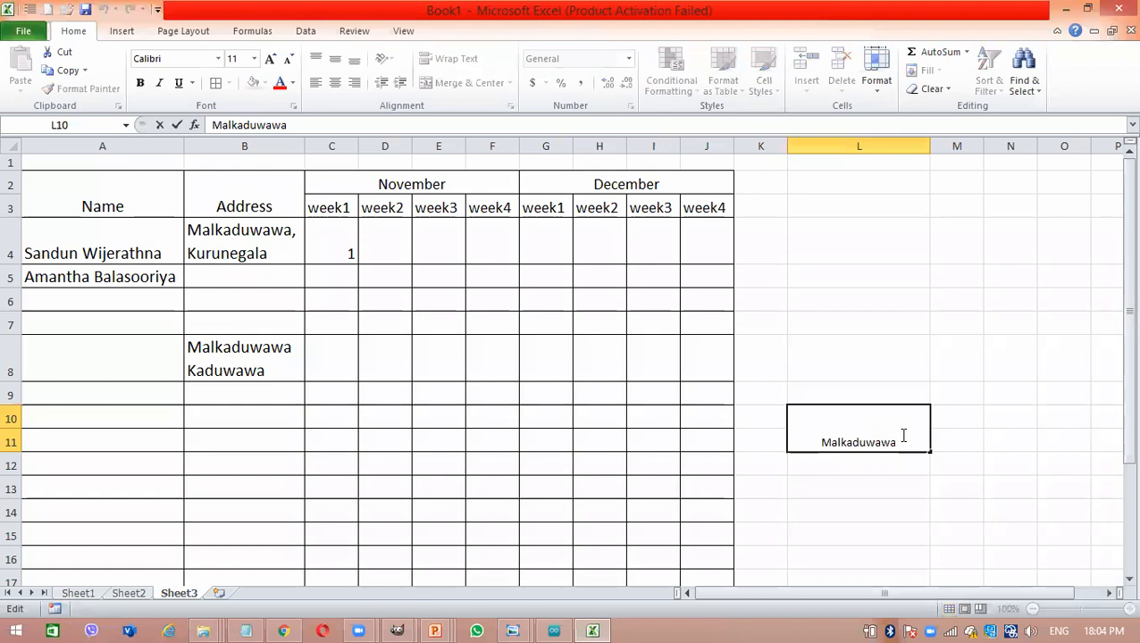
key("Return")
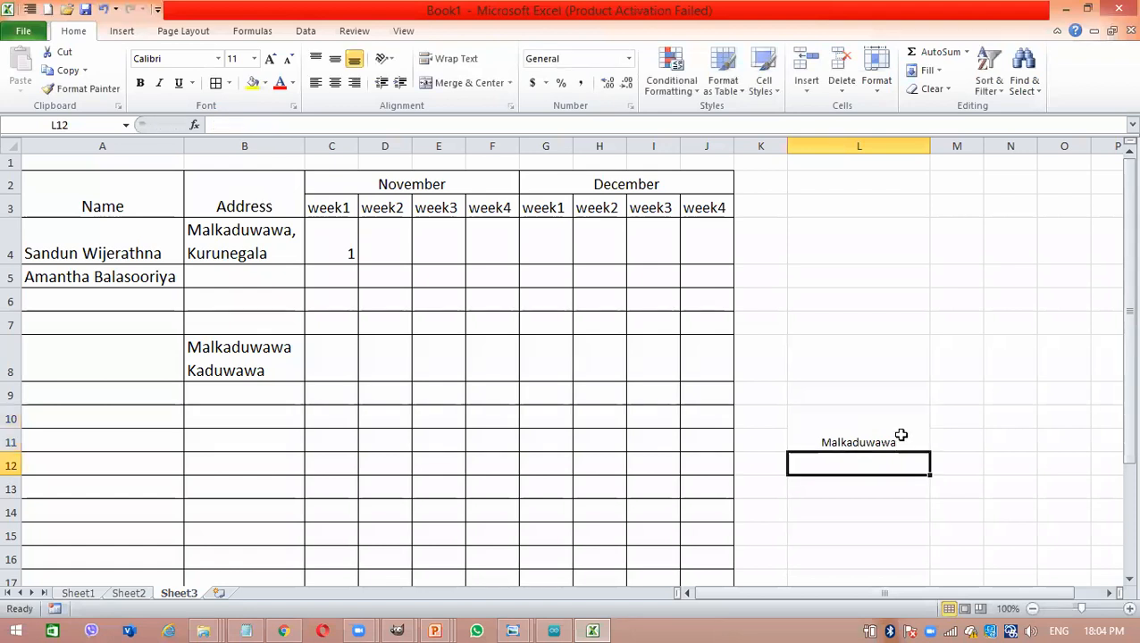
left_click(900, 435)
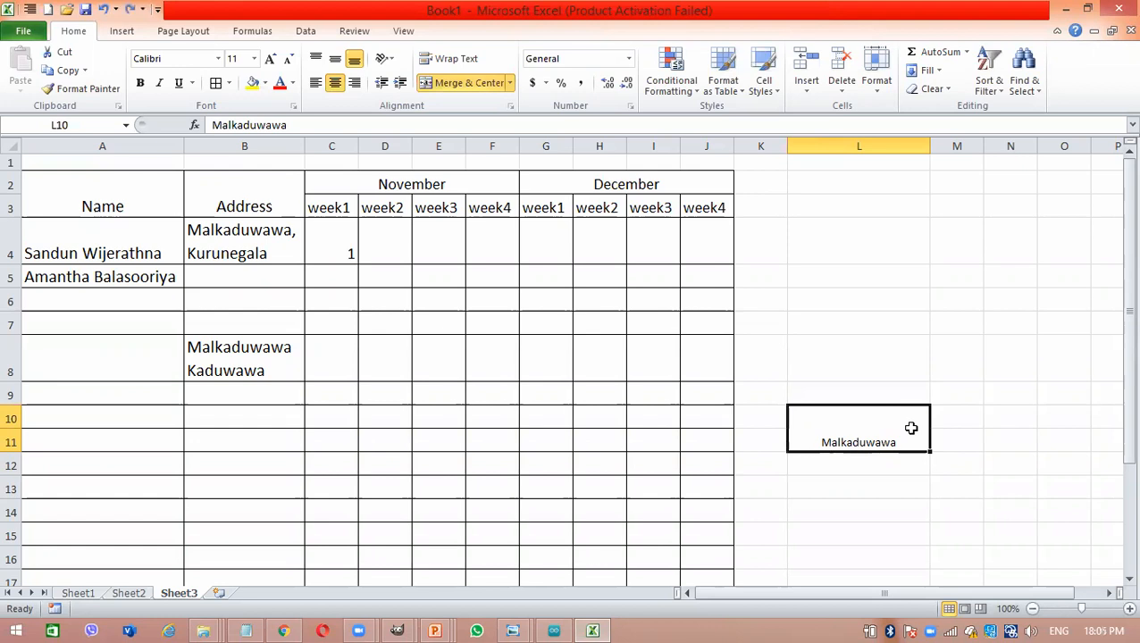
key("Delete")
left_click(890, 527)
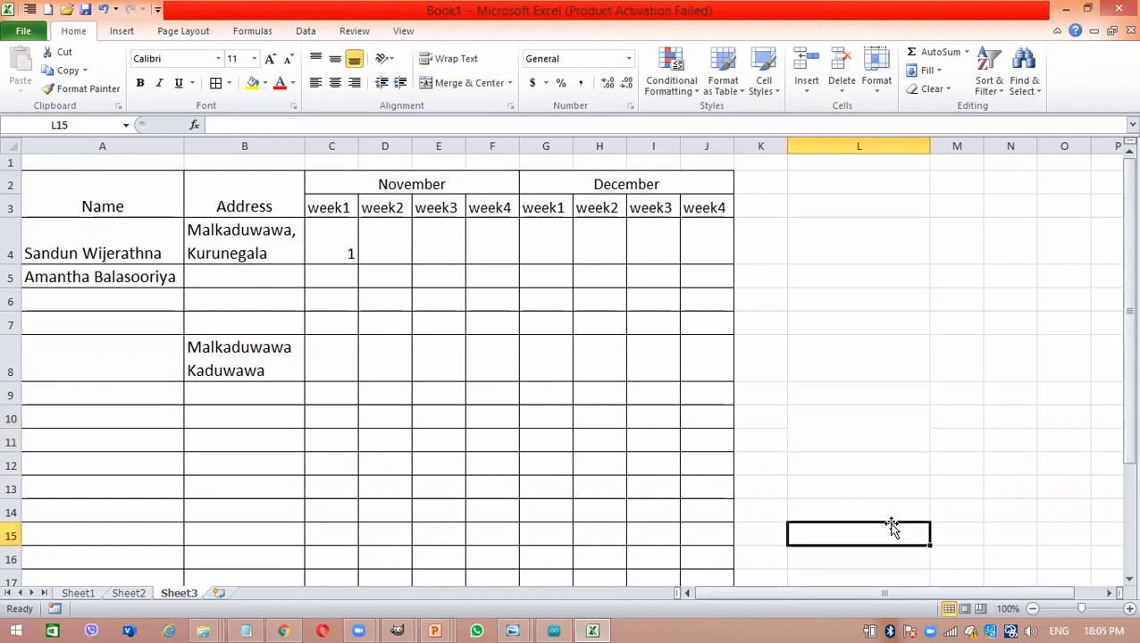
- Undo the clearing, column widening, merge and address entries in L10:L11
key("ctrl+z")
key("ctrl+z")
key("ctrl+z")
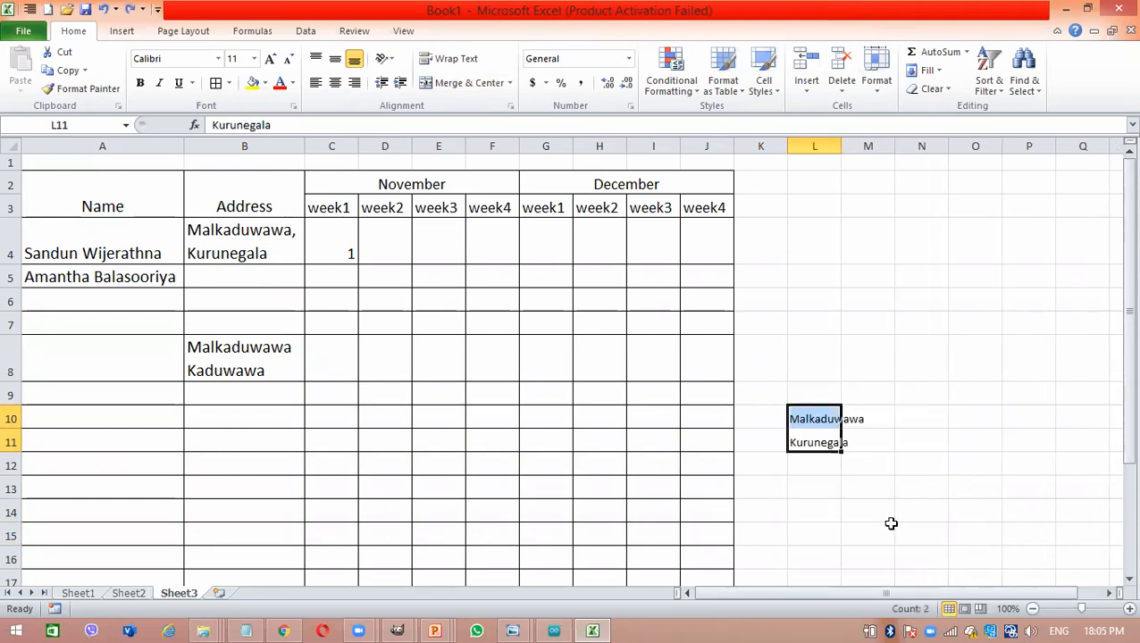
key("ctrl+z")
left_click(528, 432)
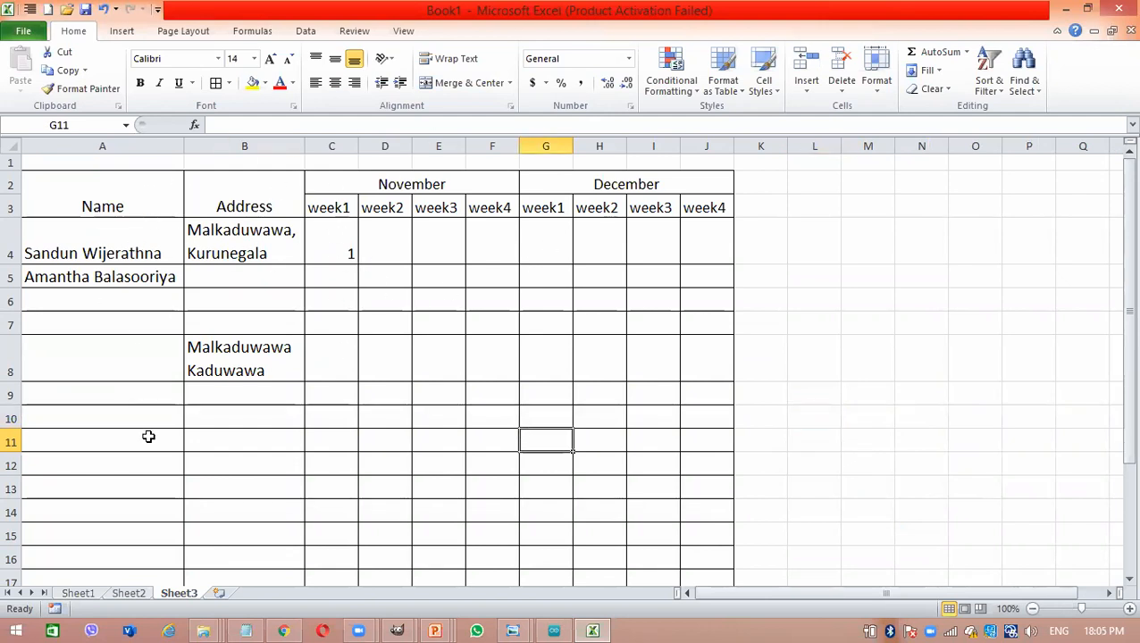
left_click(208, 256)
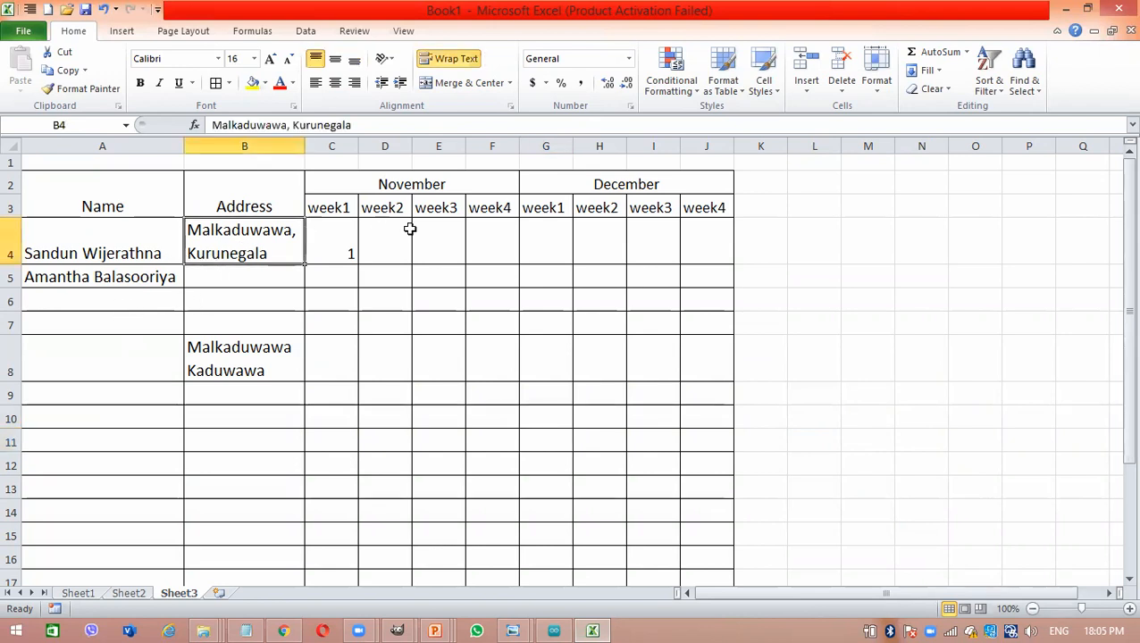
left_click(480, 301)
left_click_drag(512, 302, 547, 301)
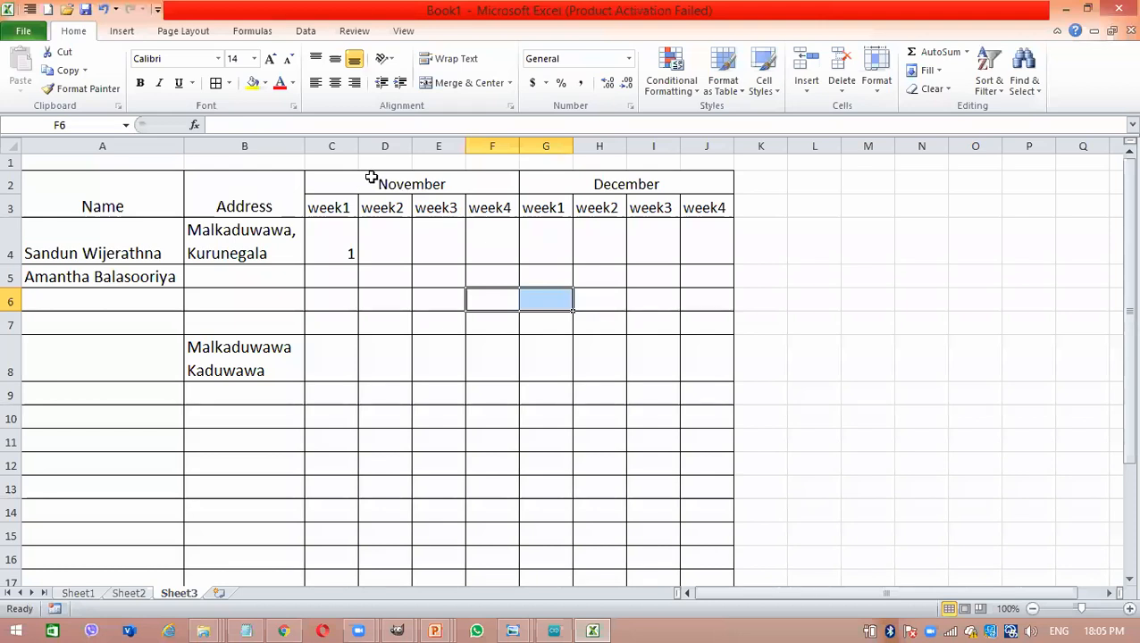
left_click(258, 204)
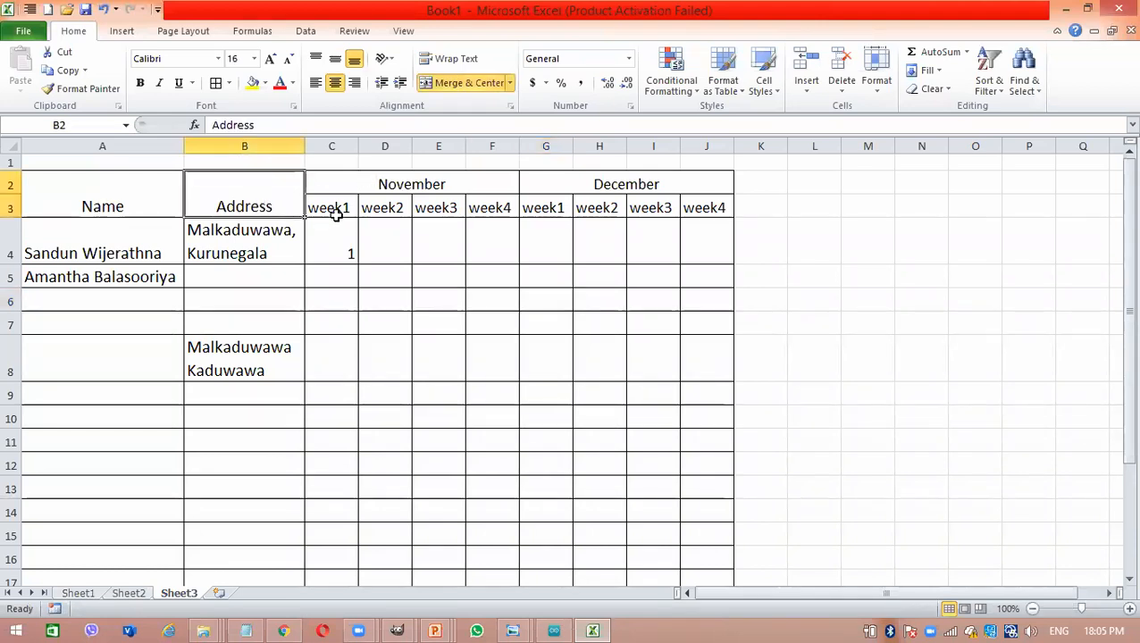
- Angle the week headings in C3:J3 counterclockwise and increase row 3's height to fit the slanted text
left_click_drag(338, 206, 700, 207)
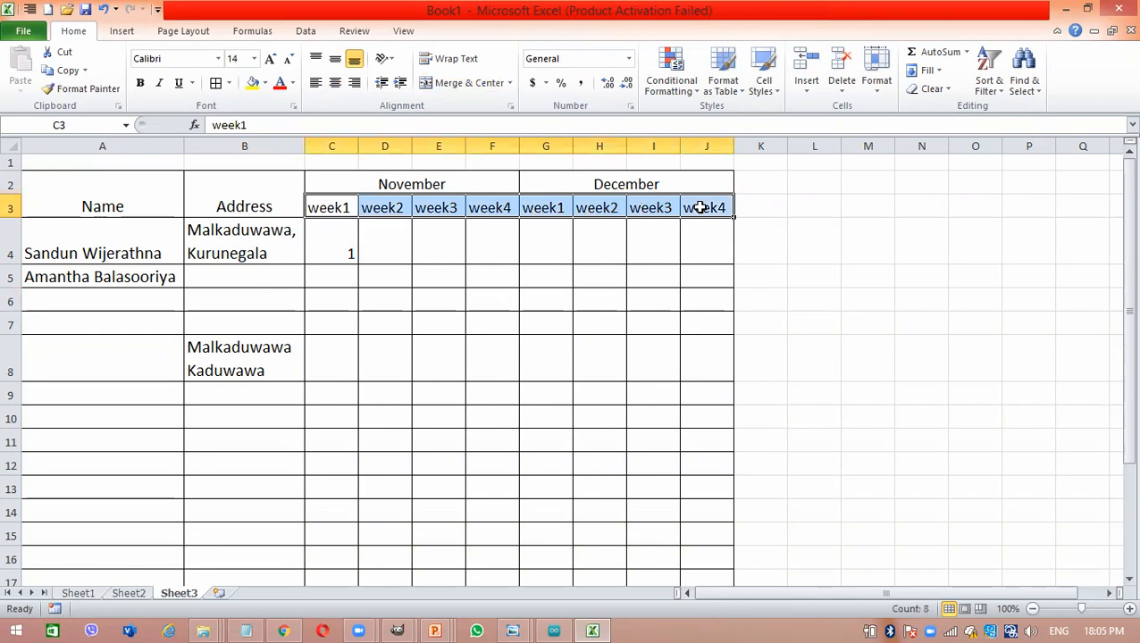
left_click(388, 60)
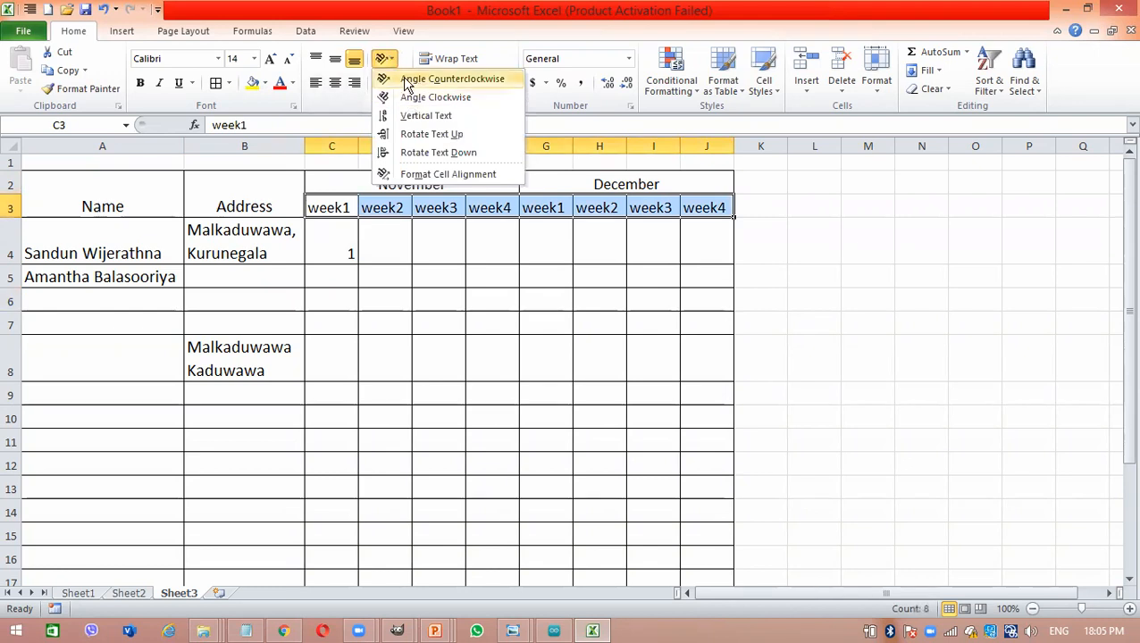
left_click(409, 80)
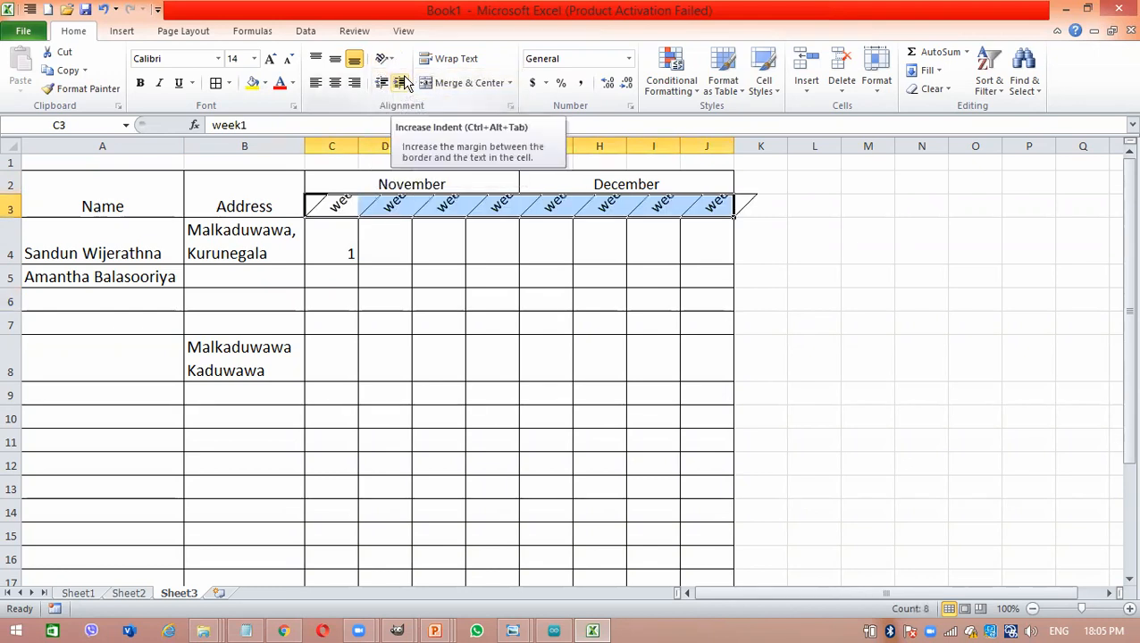
left_click_drag(18, 218, 20, 239)
left_click(605, 361)
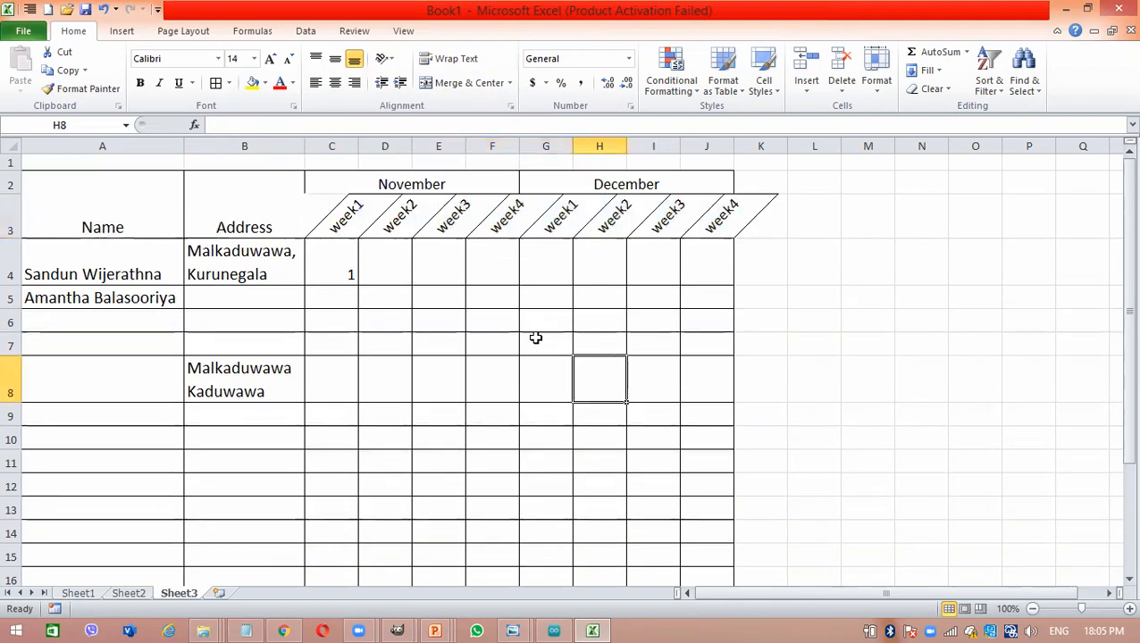
- Set the week headings in C3:J3 to Vertical Text, narrow column C and make row 3 taller to fit them
left_click_drag(347, 221, 724, 209)
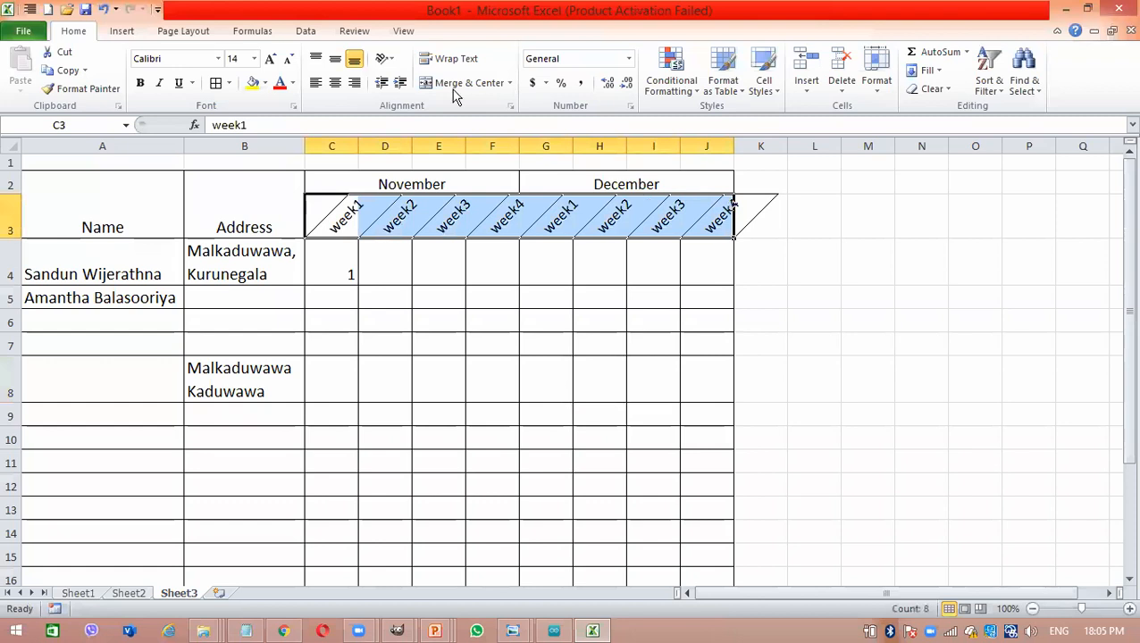
left_click(388, 60)
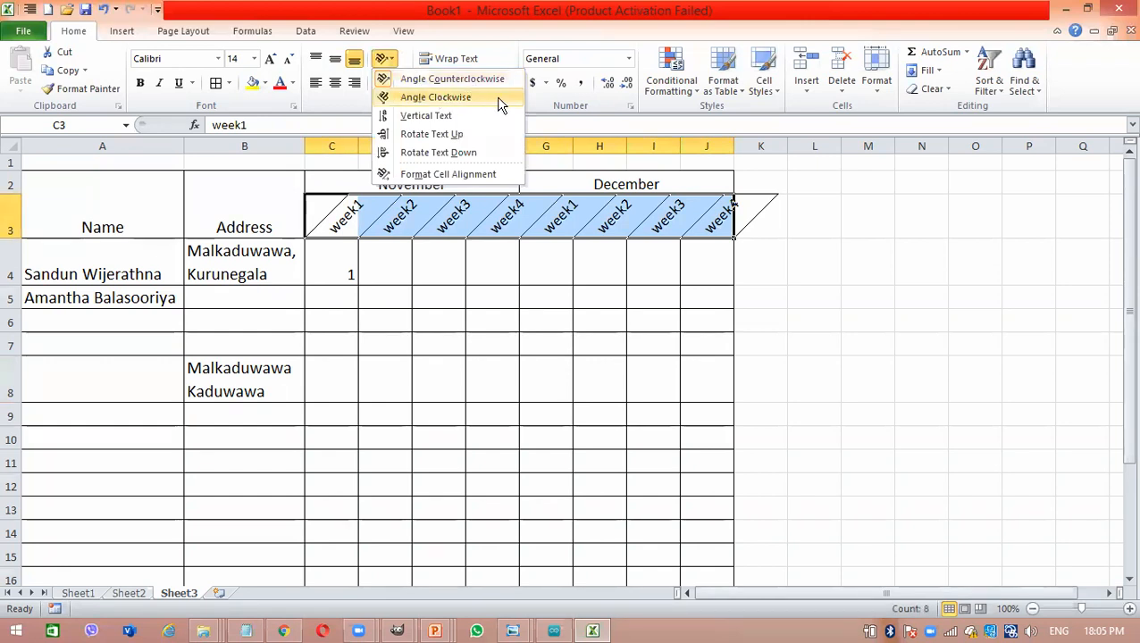
left_click(440, 117)
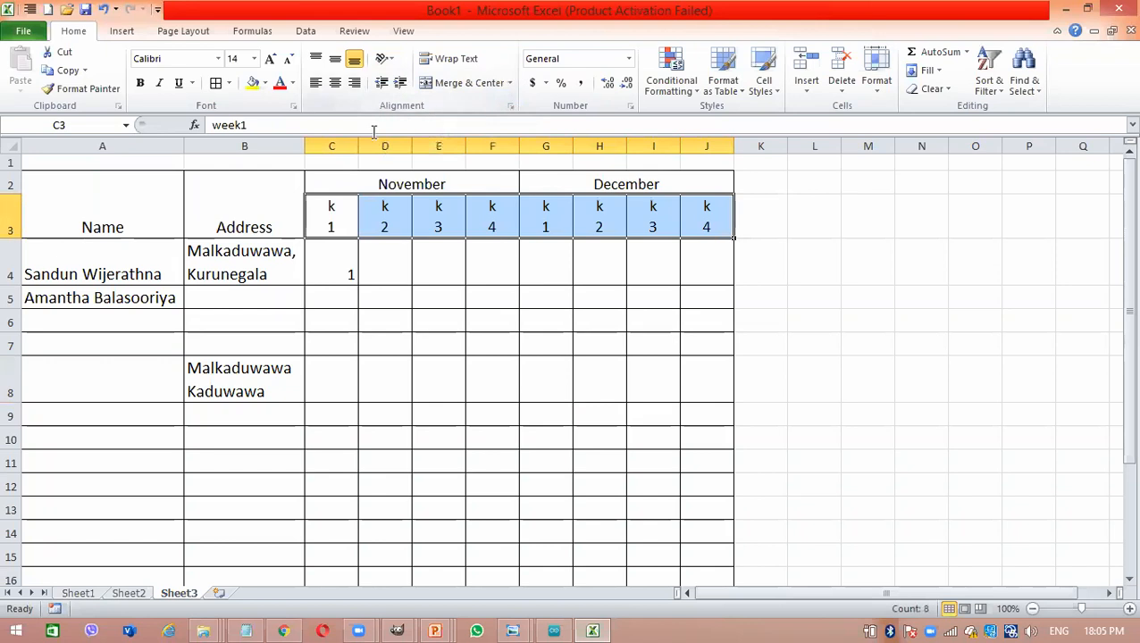
left_click_drag(358, 146, 338, 144)
left_click_drag(18, 238, 16, 315)
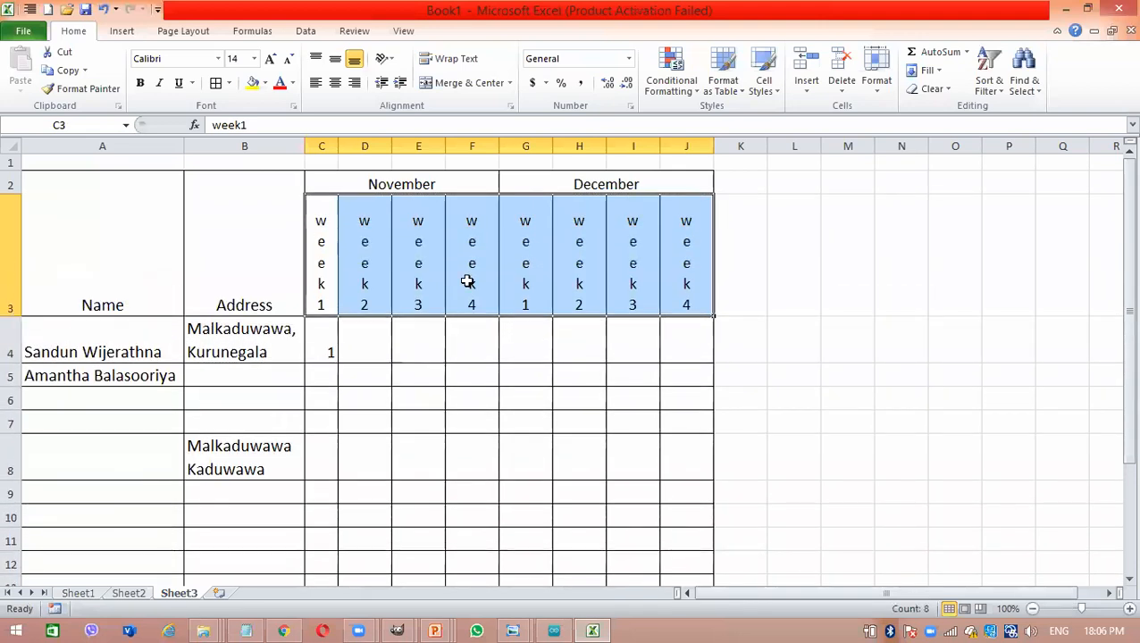
- Try the Angle Clockwise and Angle Counterclockwise orientations on the vertical week headings in C3:J3
left_click_drag(330, 254, 701, 261)
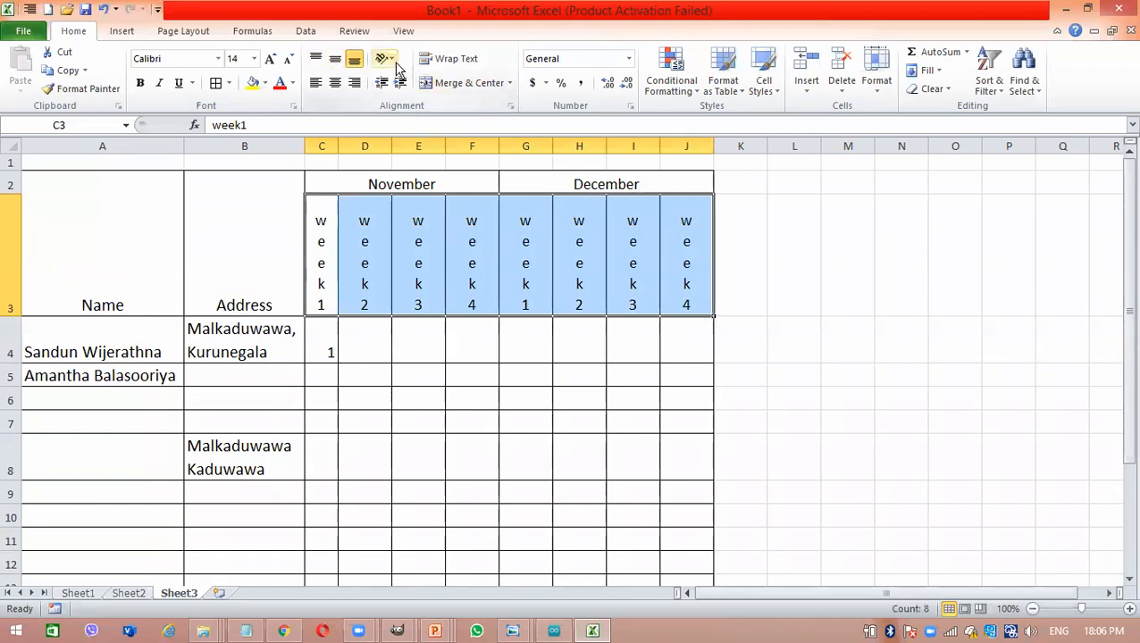
left_click(392, 60)
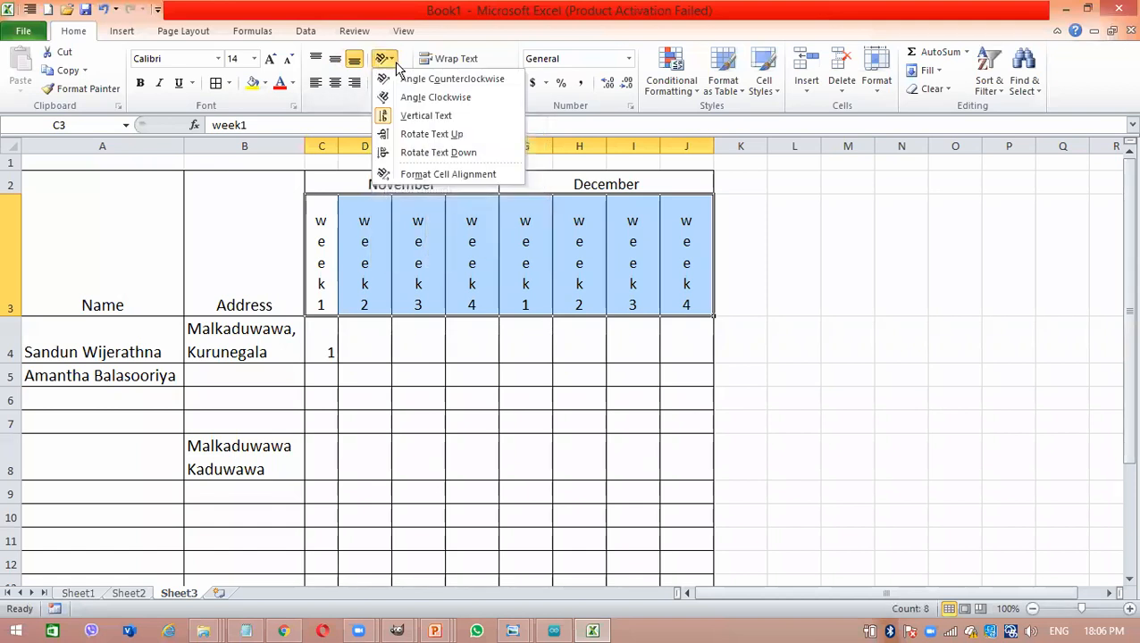
left_click(431, 98)
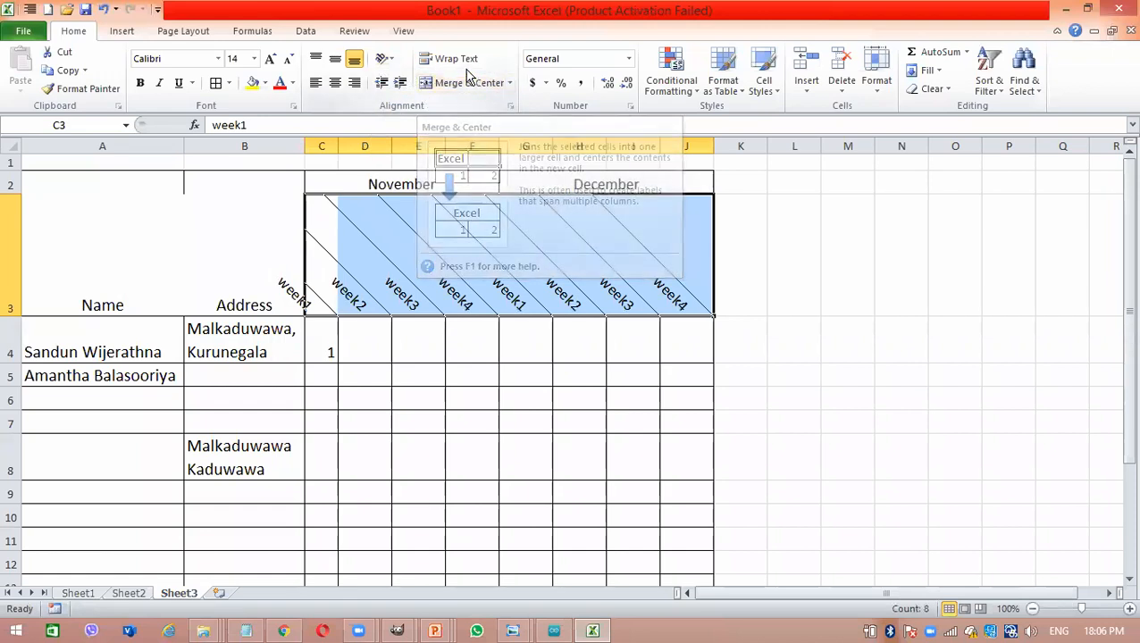
left_click(394, 59)
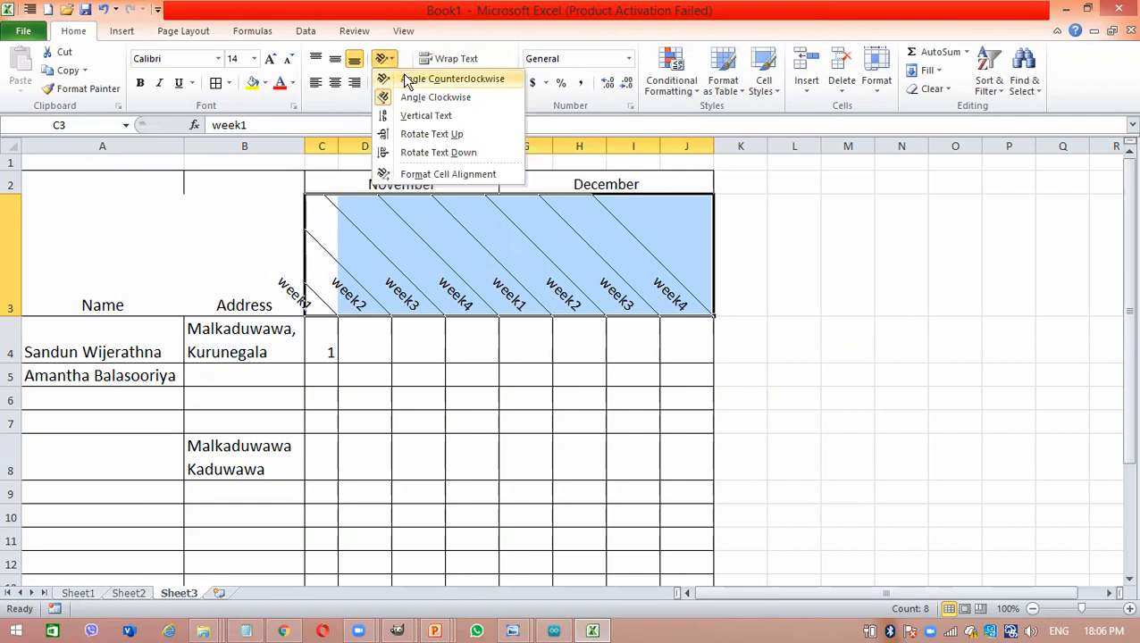
left_click(408, 79)
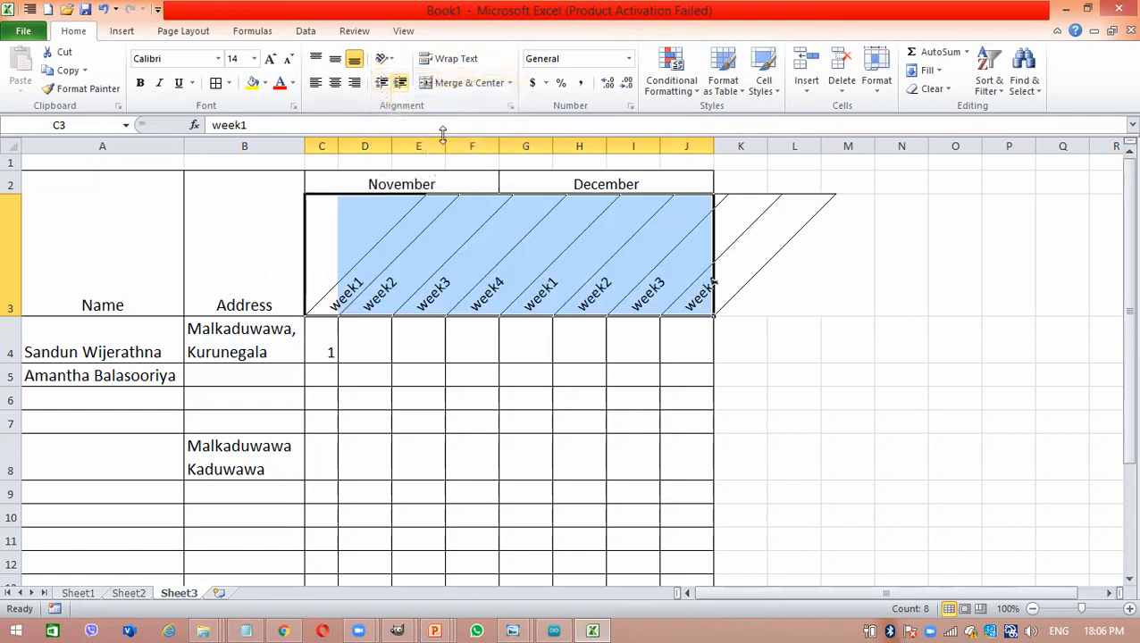
left_click(486, 207)
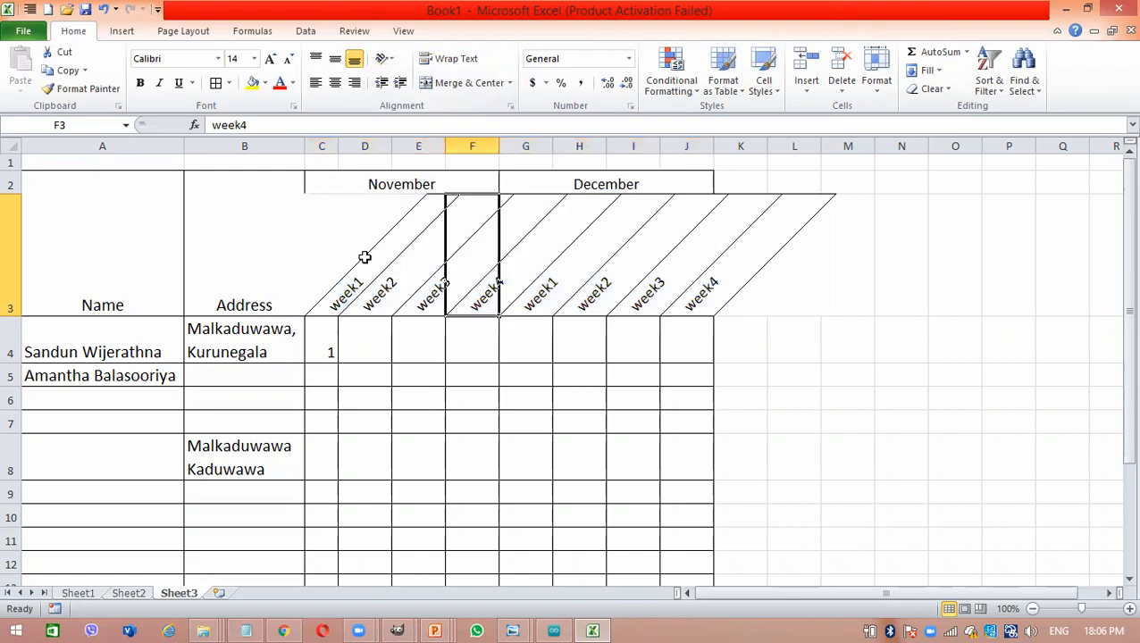
- Undo the orientation trials and the column C and row 3 resizing, back to the first counterclockwise-angled week headings
left_click_drag(343, 256, 695, 259)
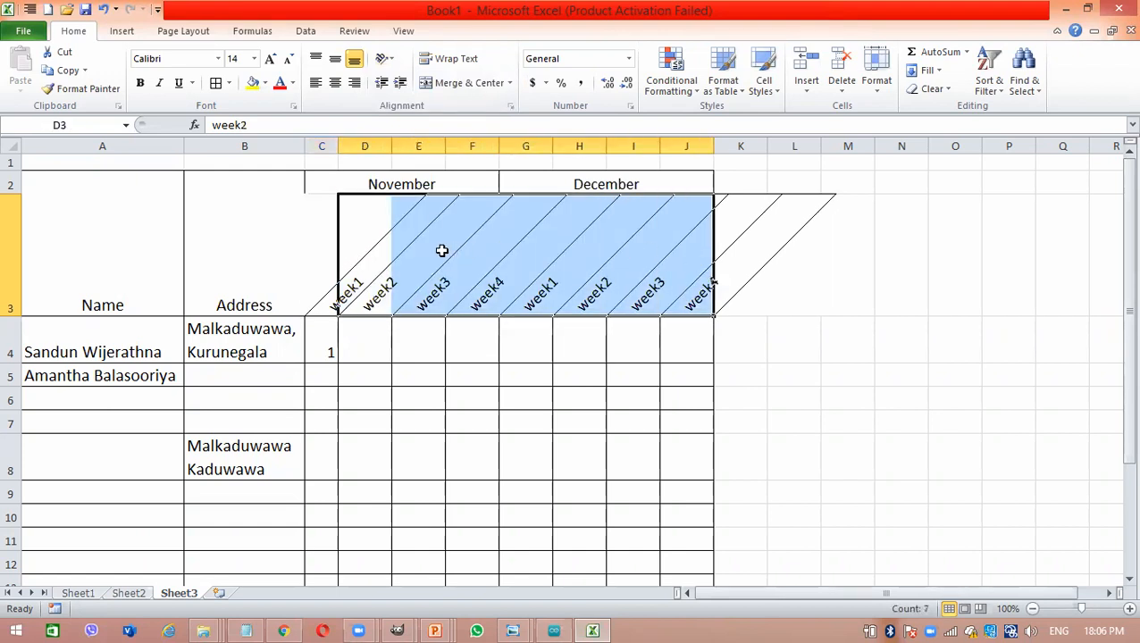
key("ctrl+z")
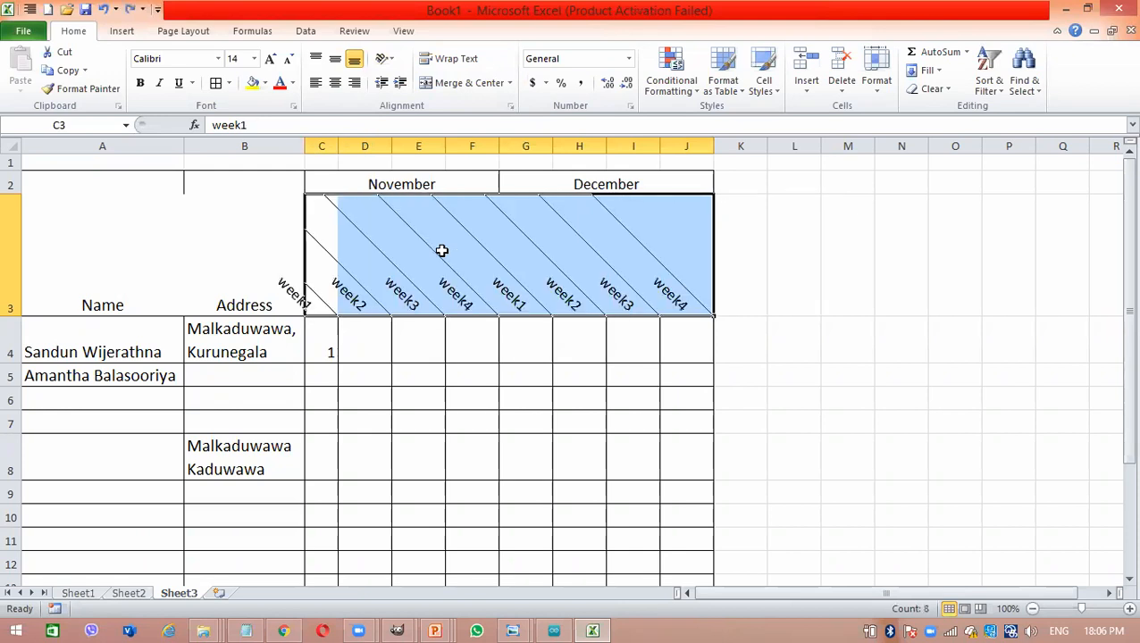
key("ctrl+z")
key("ctrl+z")
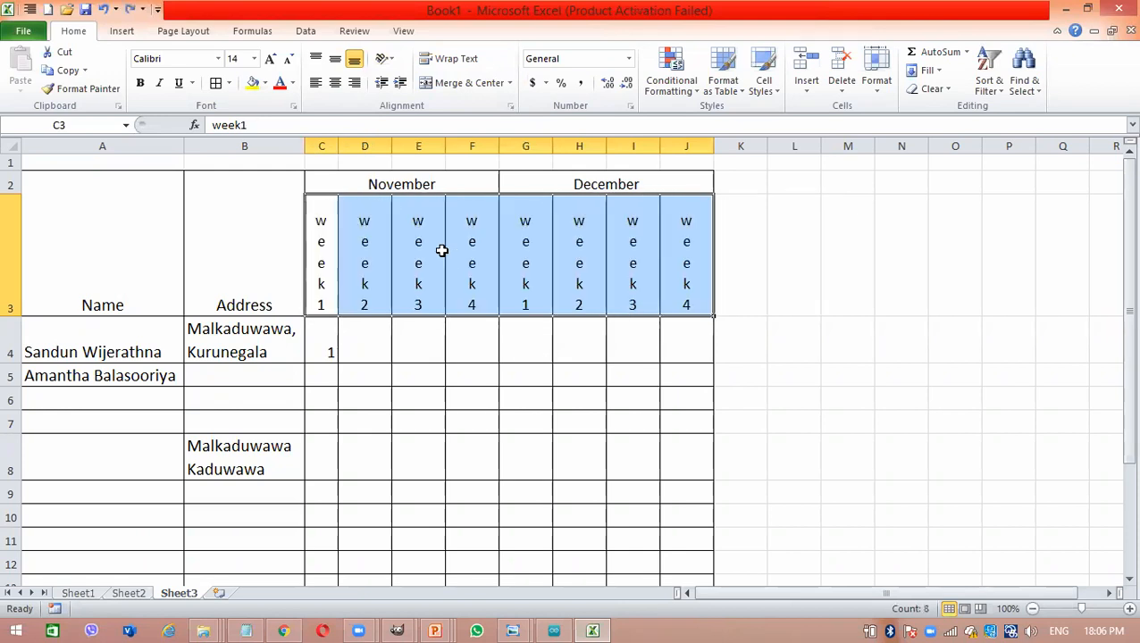
key("ctrl+z")
key("ctrl+z")
key("ctrl+z")
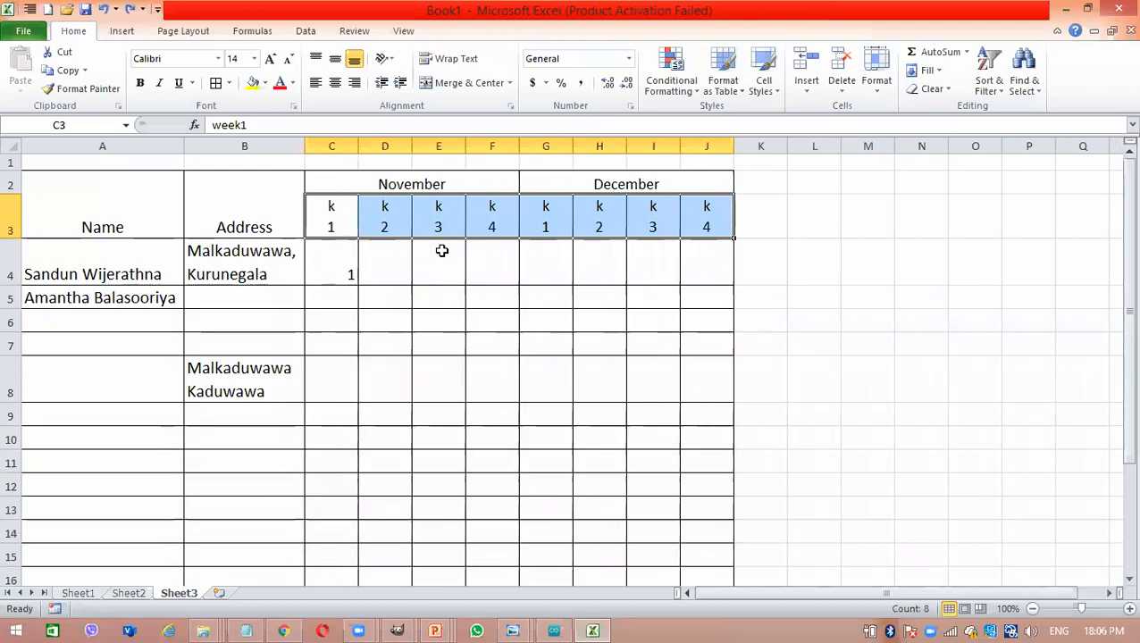
left_click(574, 266)
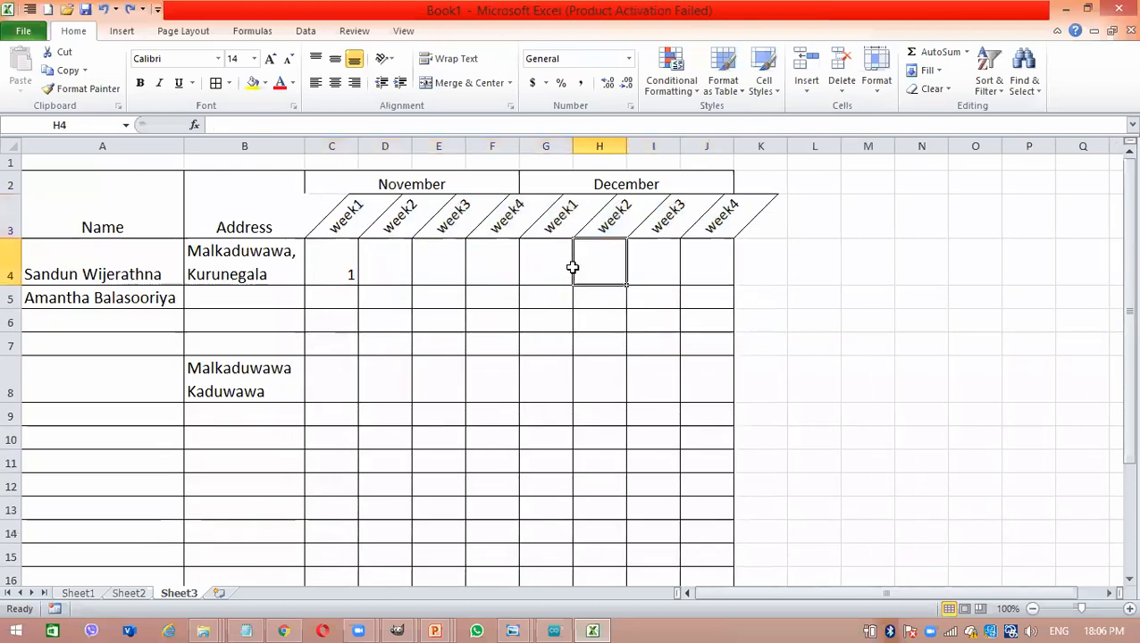
left_click(903, 291)
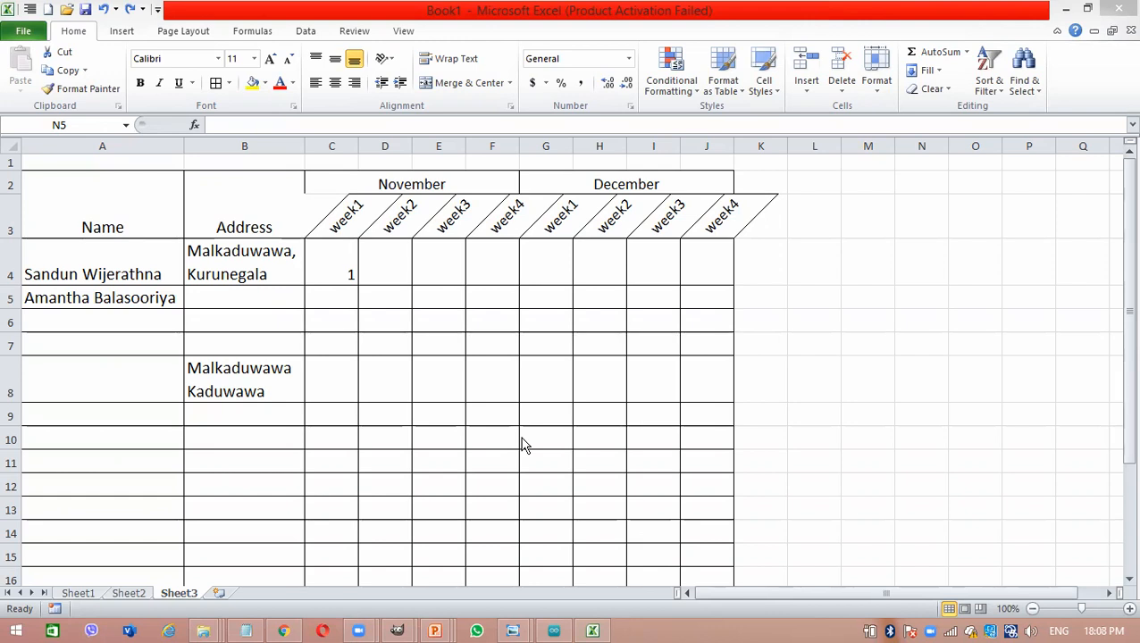
left_click(451, 345)
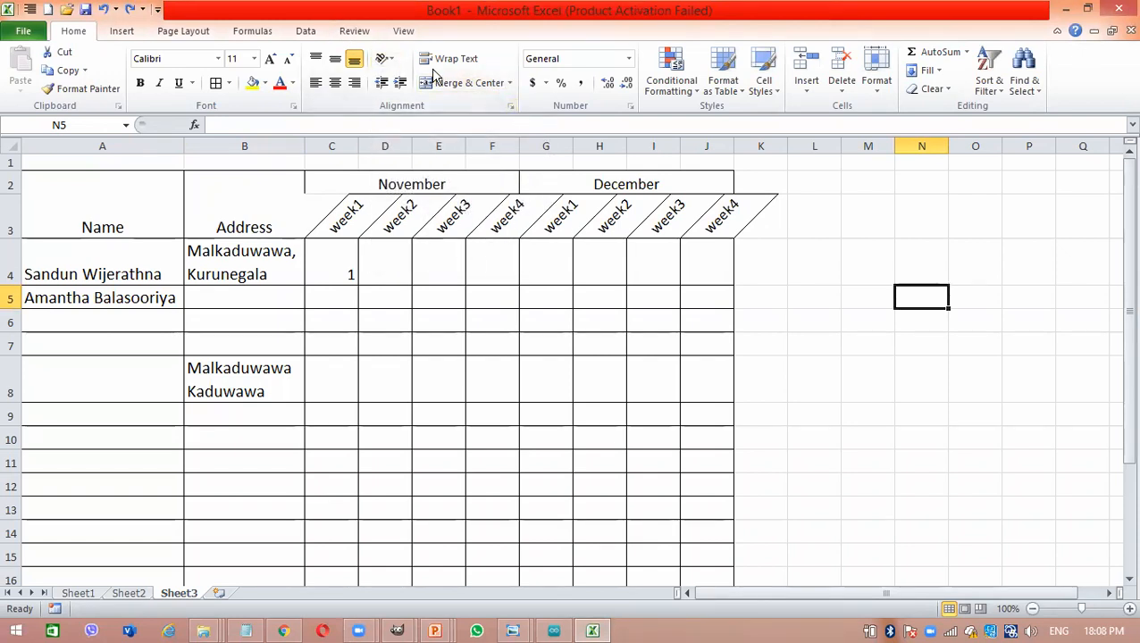
left_click(643, 375)
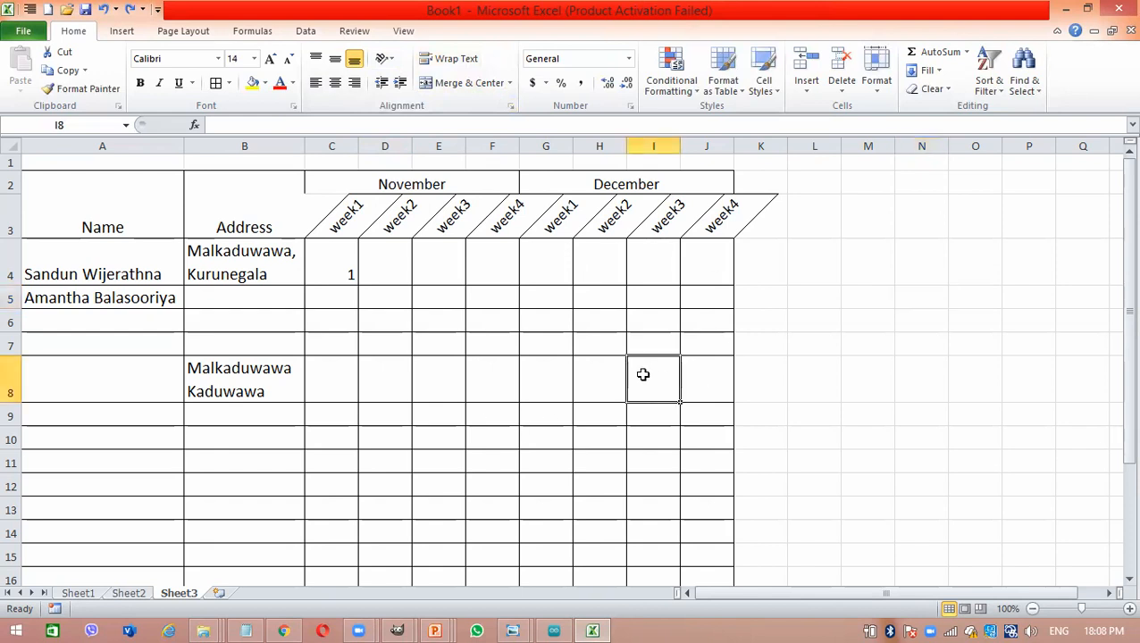
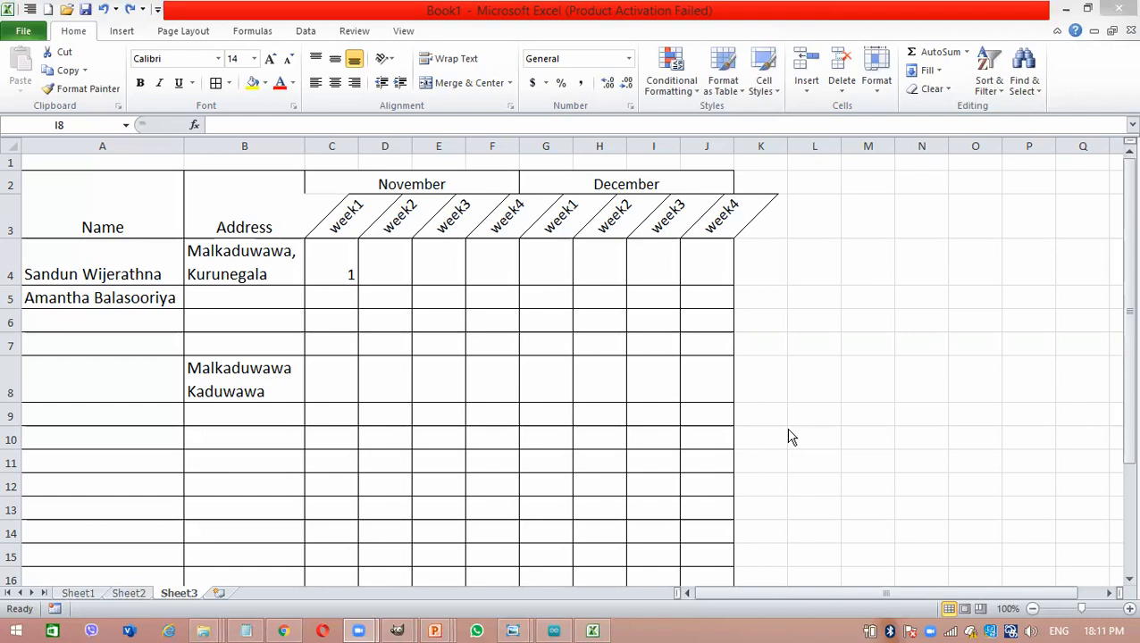
left_click(504, 326)
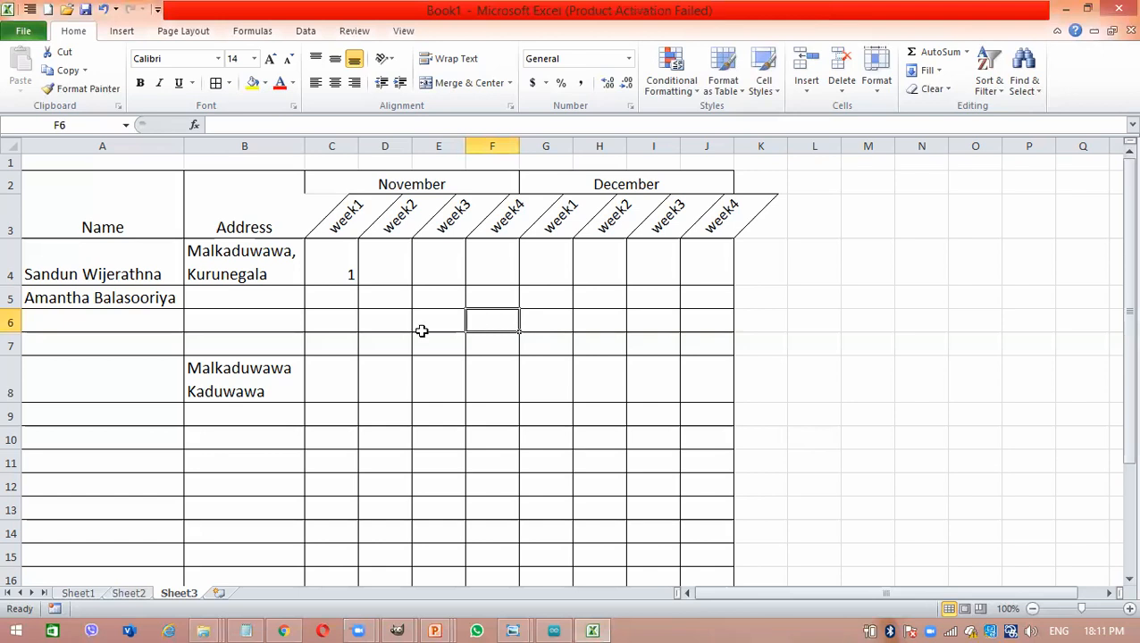
left_click(452, 301)
double_click(453, 301)
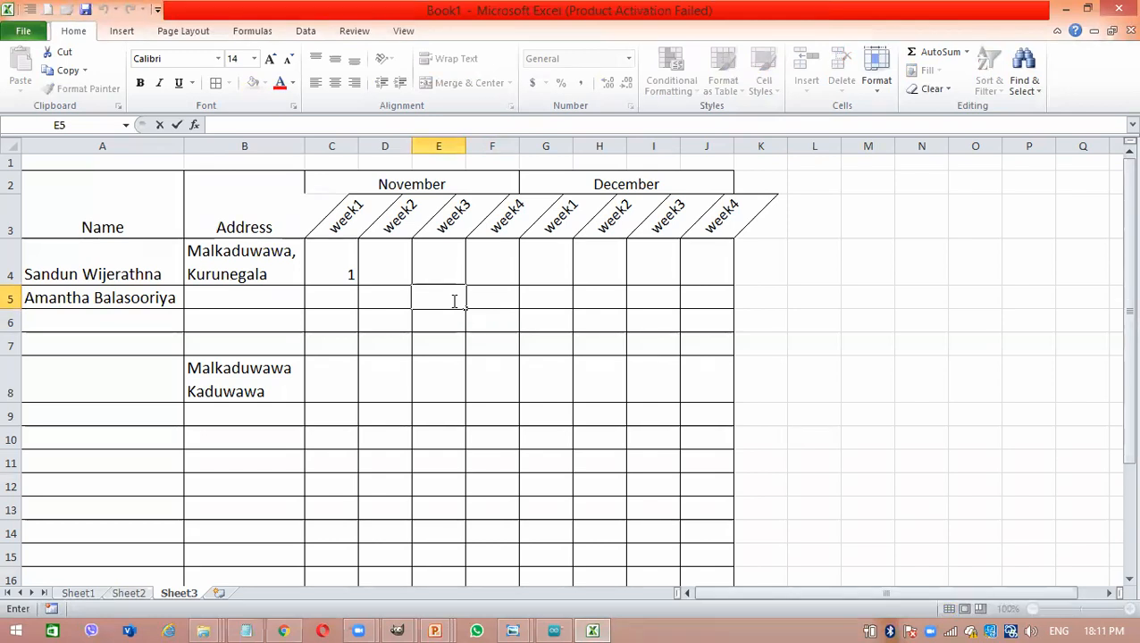
key("alt")
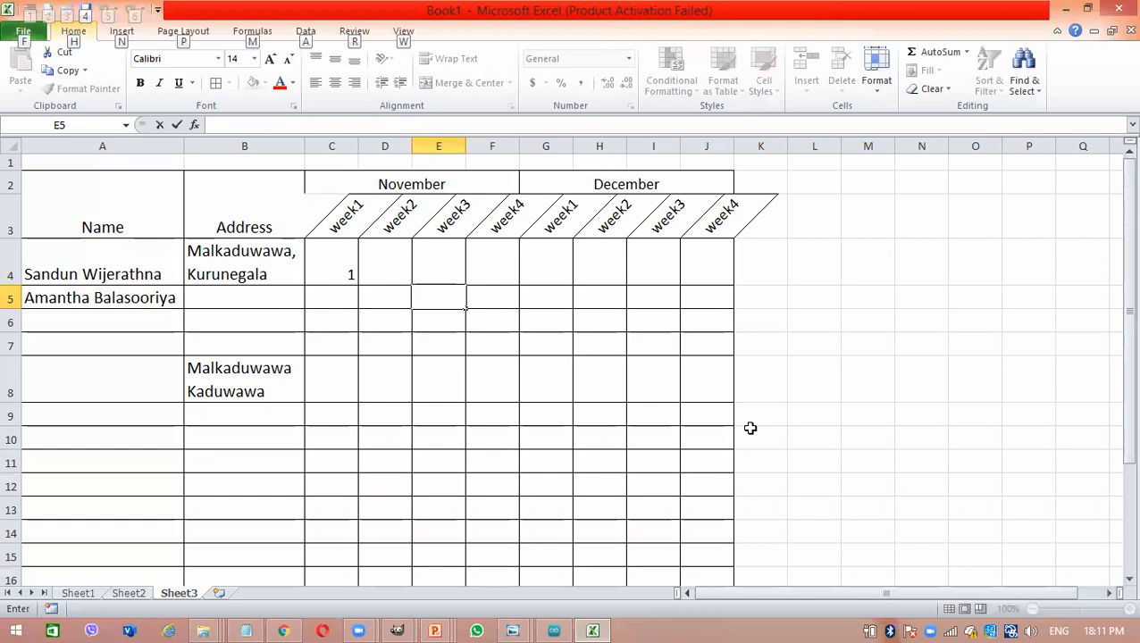
key("alt+Tab")
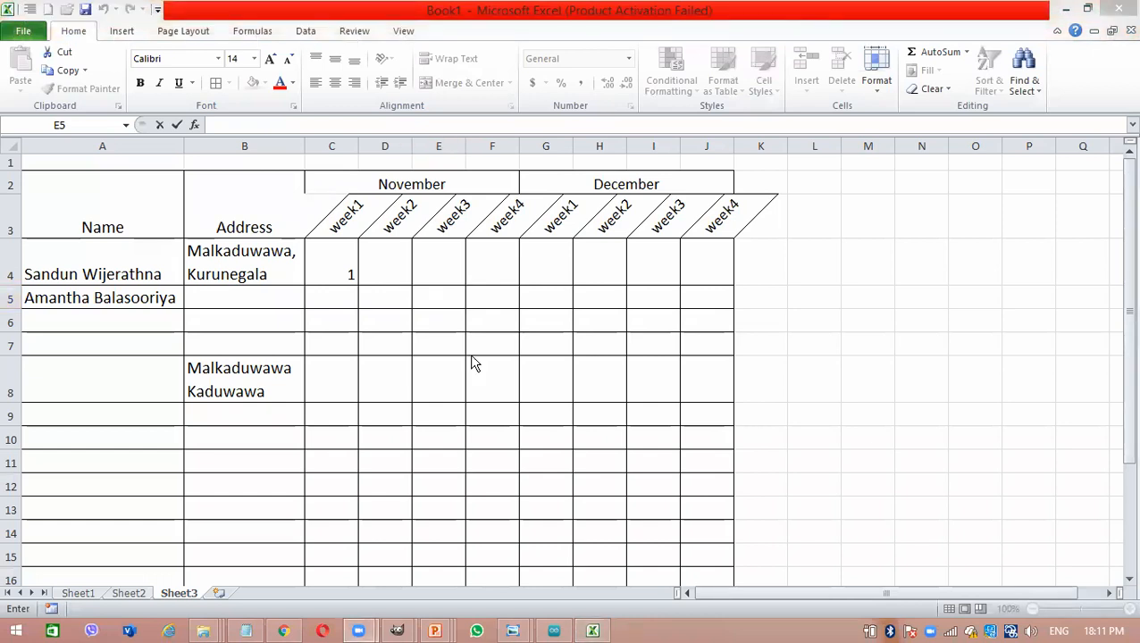
key("alt+Tab")
left_click_drag(80, 210, 732, 415)
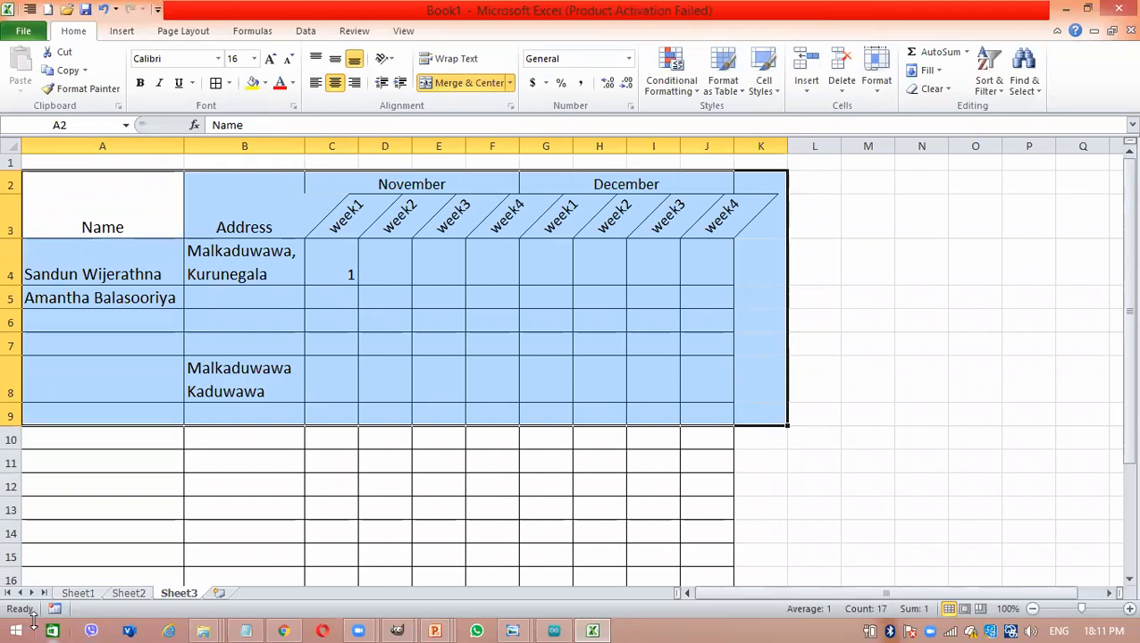
- Rename Sheet1 as January and Sheet2 as February
left_click(92, 595)
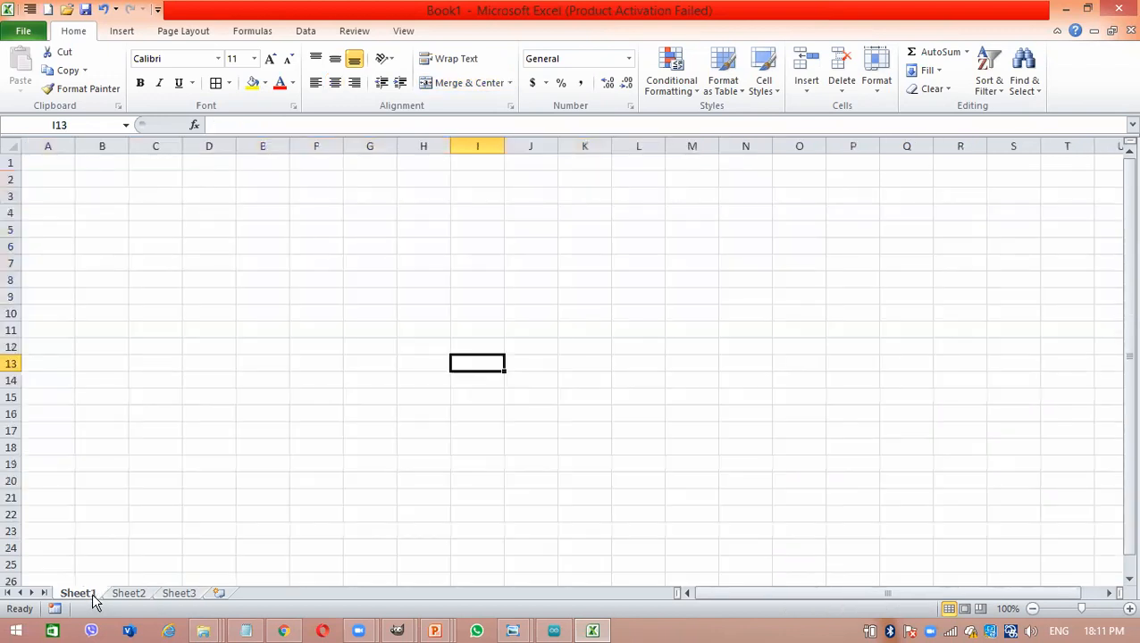
double_click(85, 594)
type("January")
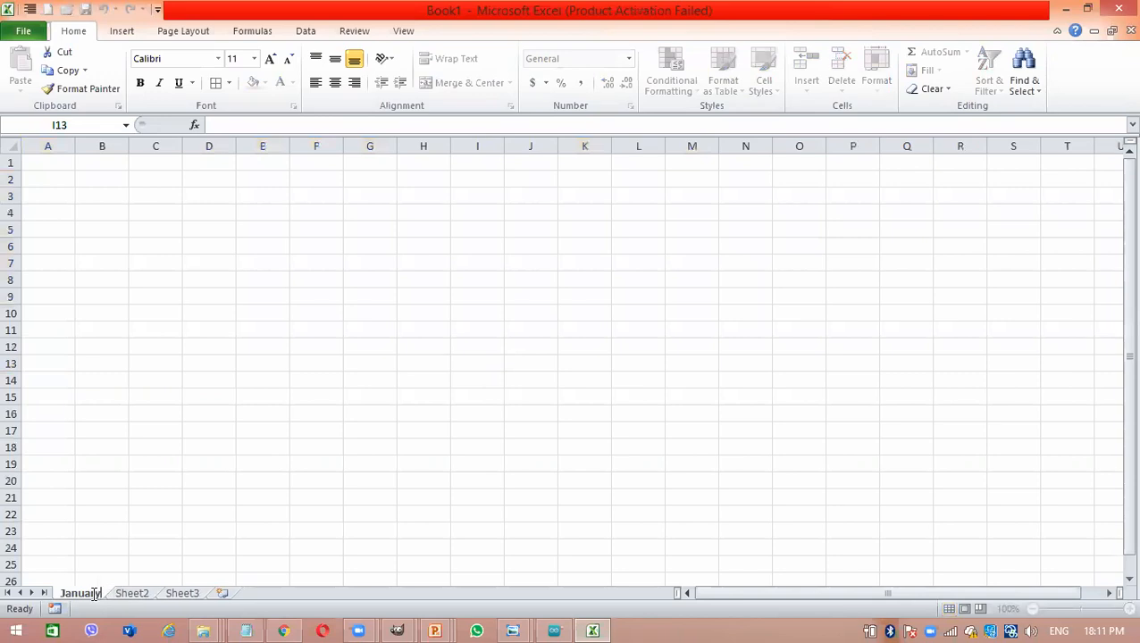
double_click(142, 593)
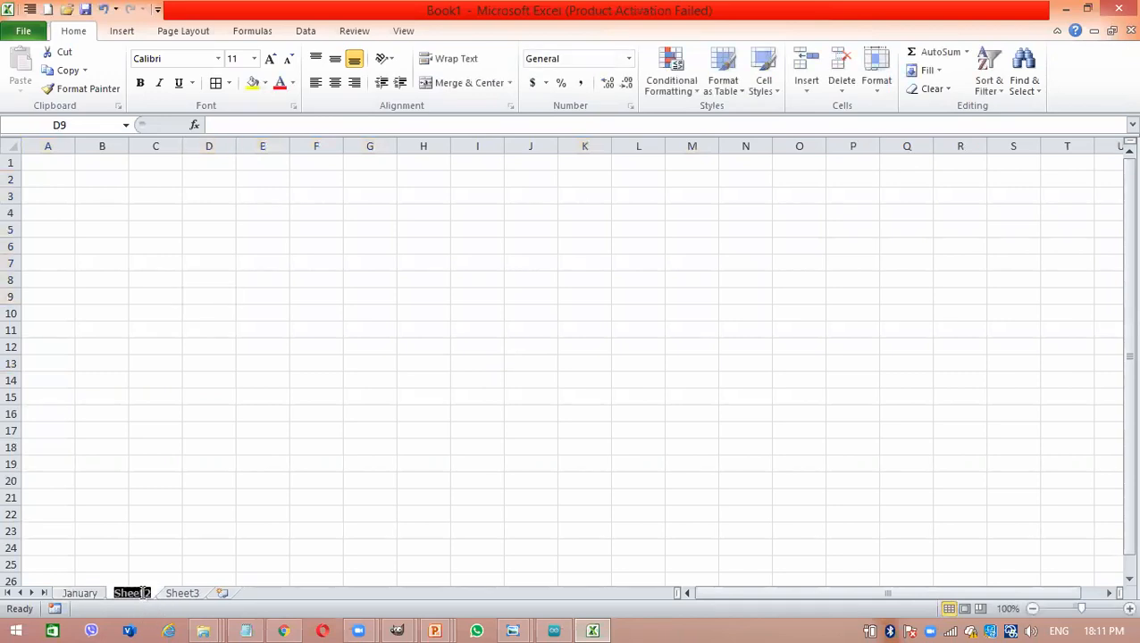
type("February")
- Rename Sheet3, which holds the bordered table, as March
left_click(202, 597)
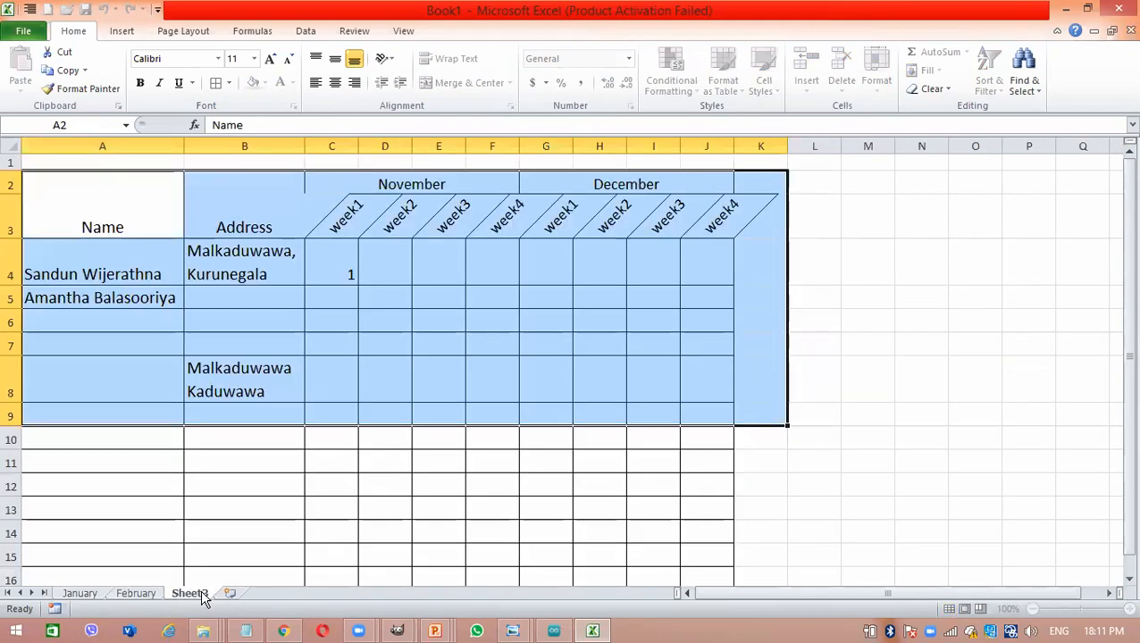
right_click(202, 597)
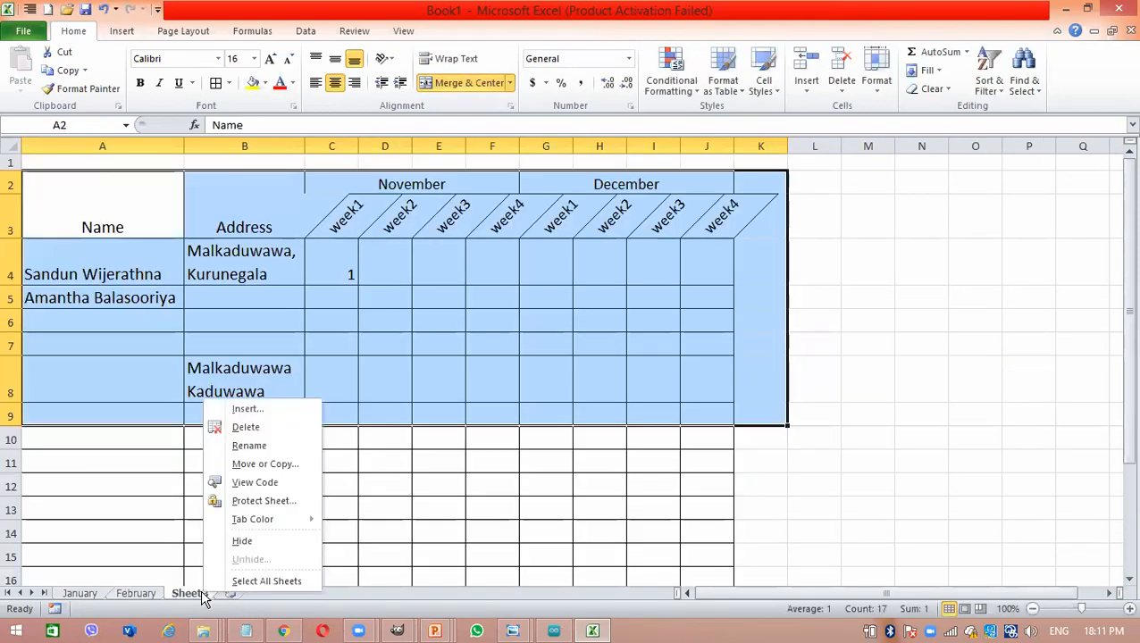
left_click(239, 447)
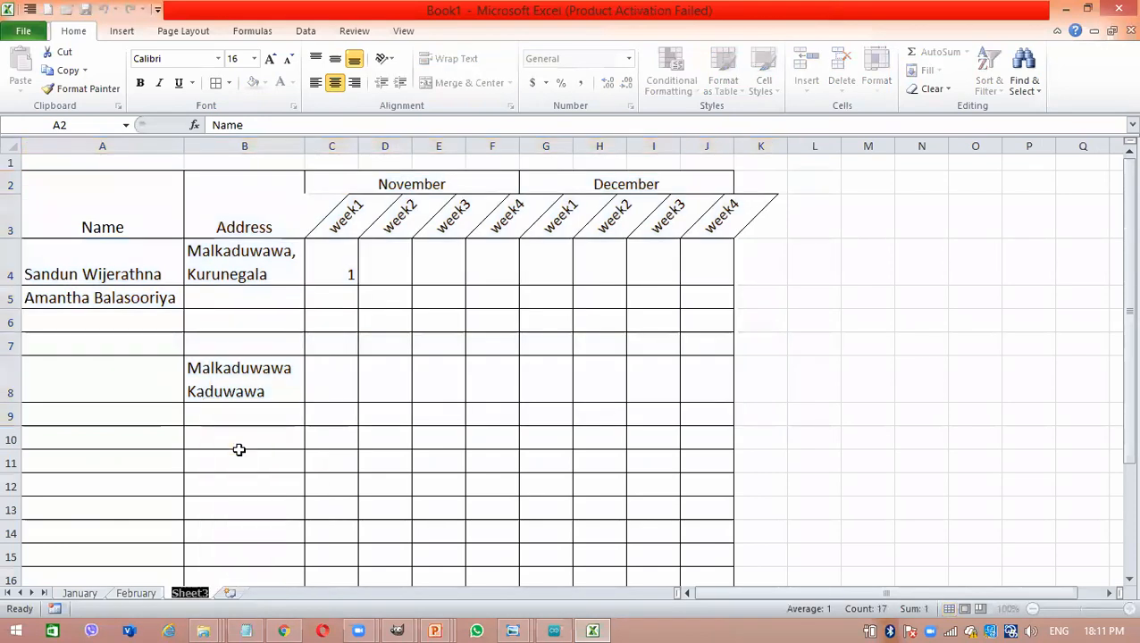
type("March")
key("Return")
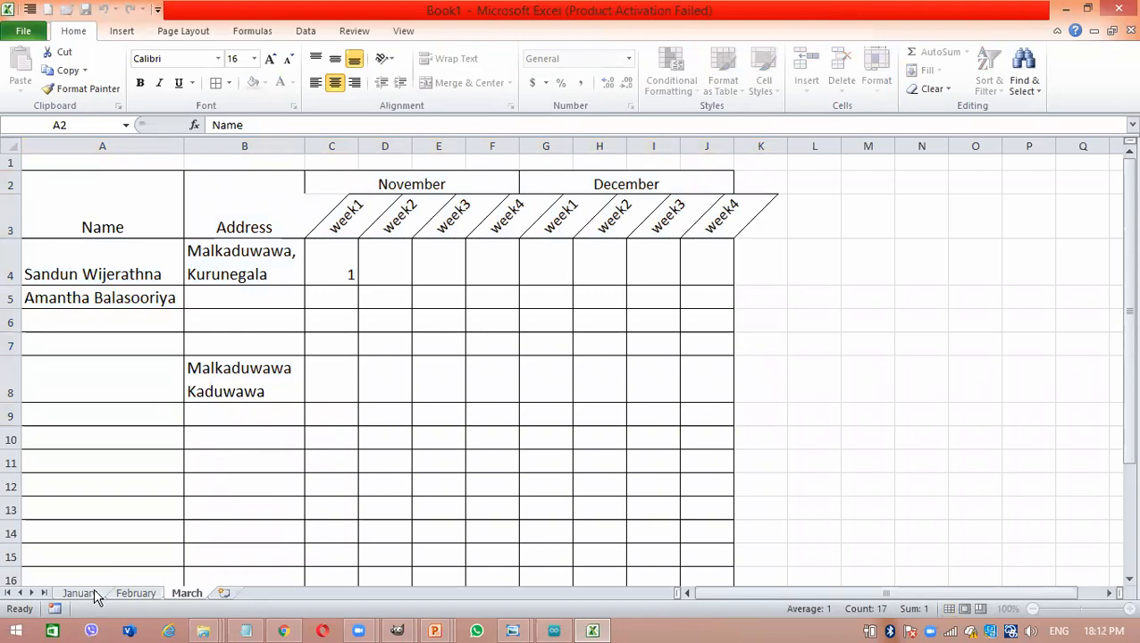
- Set the January sheet's tab colour to the standard red
left_click(79, 593)
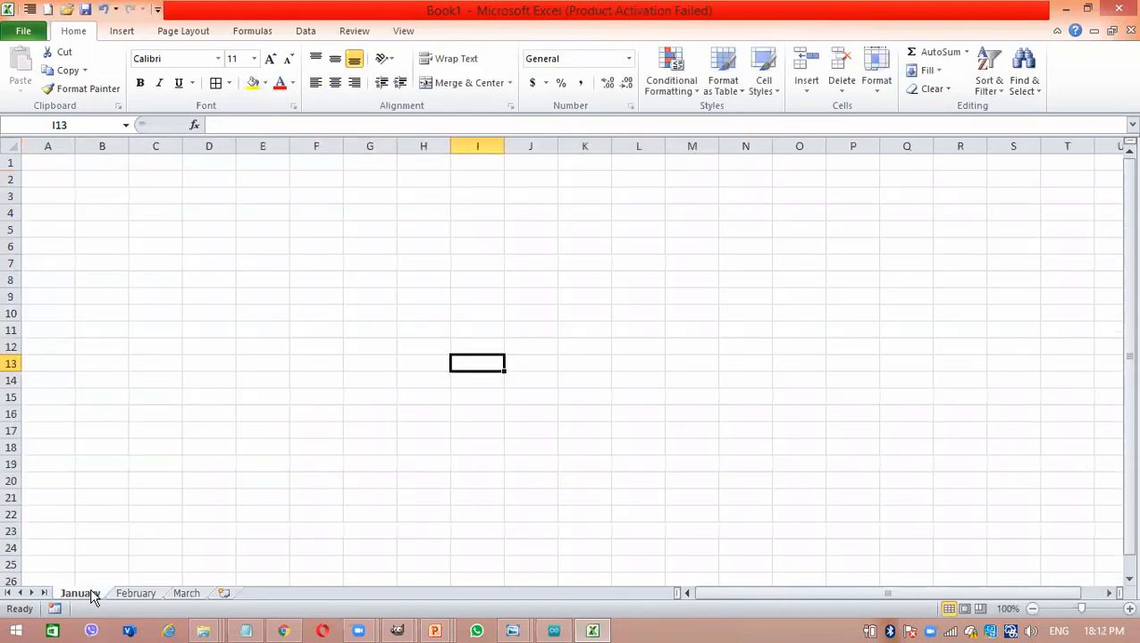
right_click(90, 593)
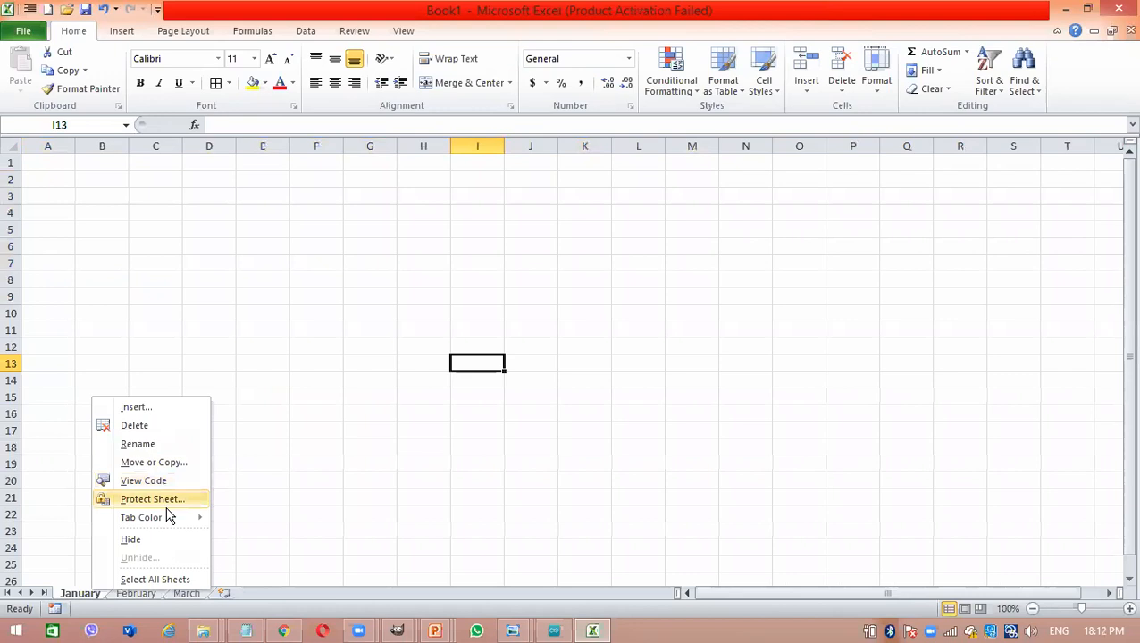
mouse_move(205, 519)
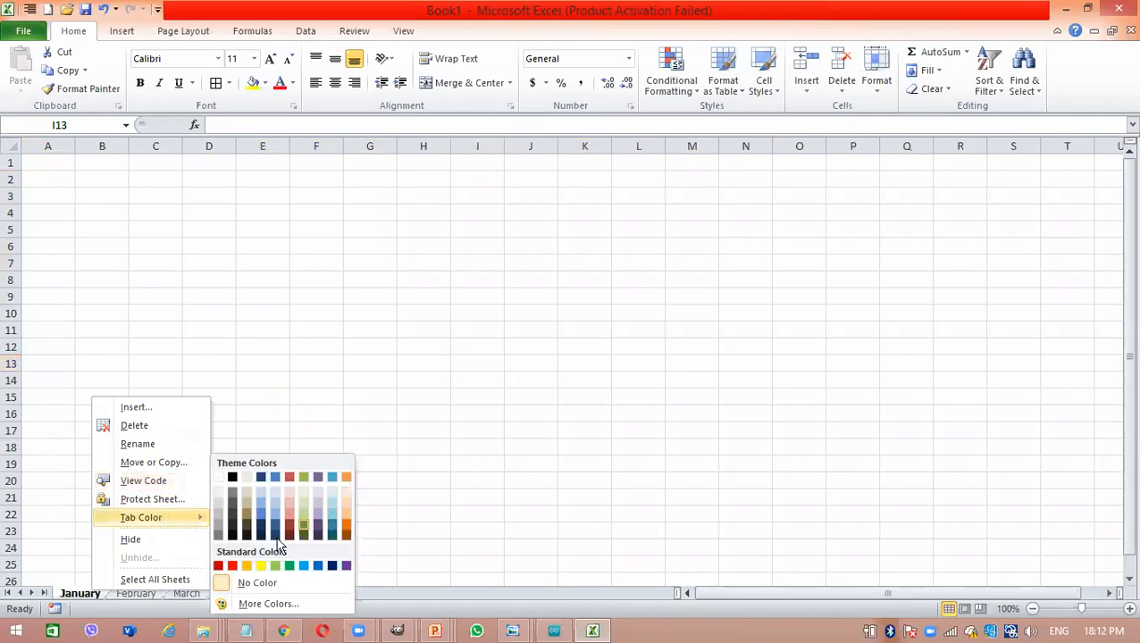
left_click(231, 566)
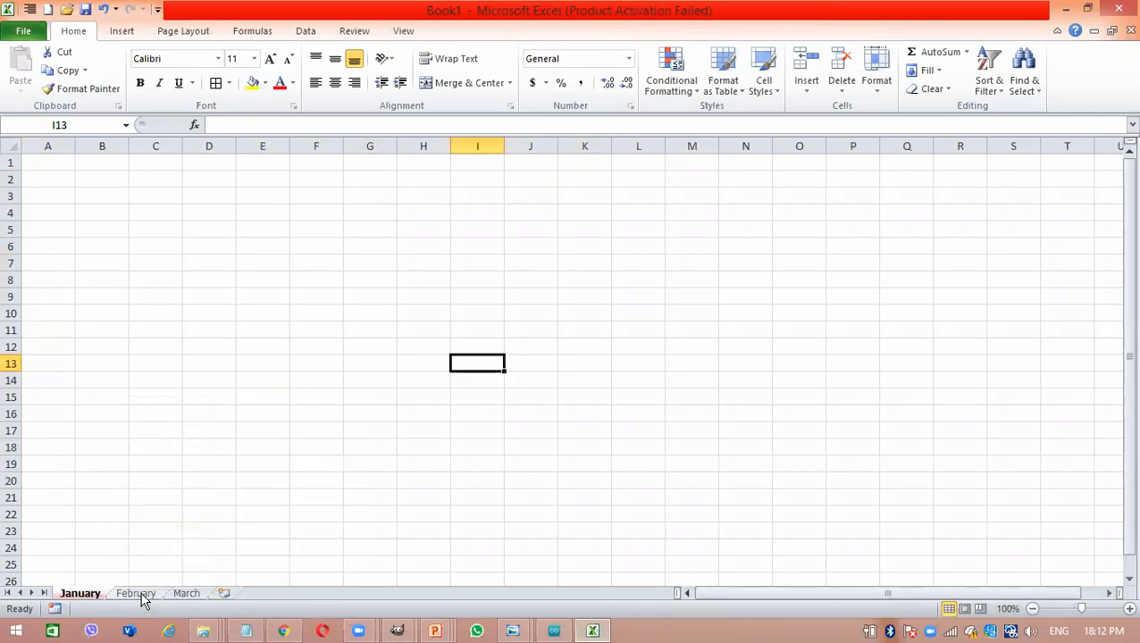
- Set the February sheet's tab colour to a darker orange from the theme colours
left_click(140, 594)
right_click(143, 598)
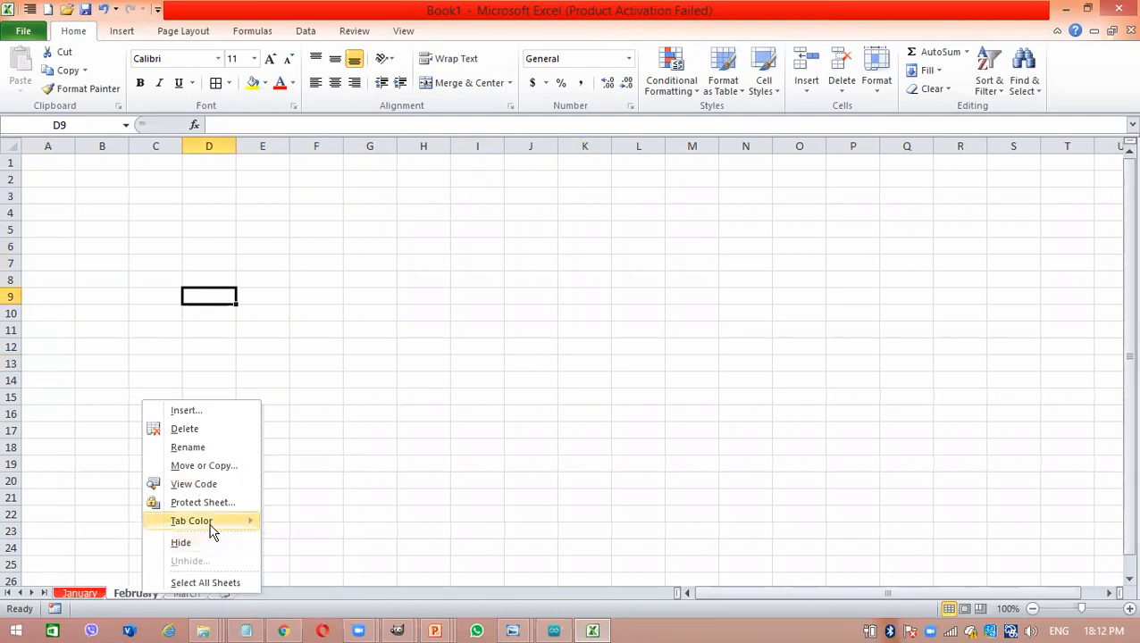
mouse_move(208, 521)
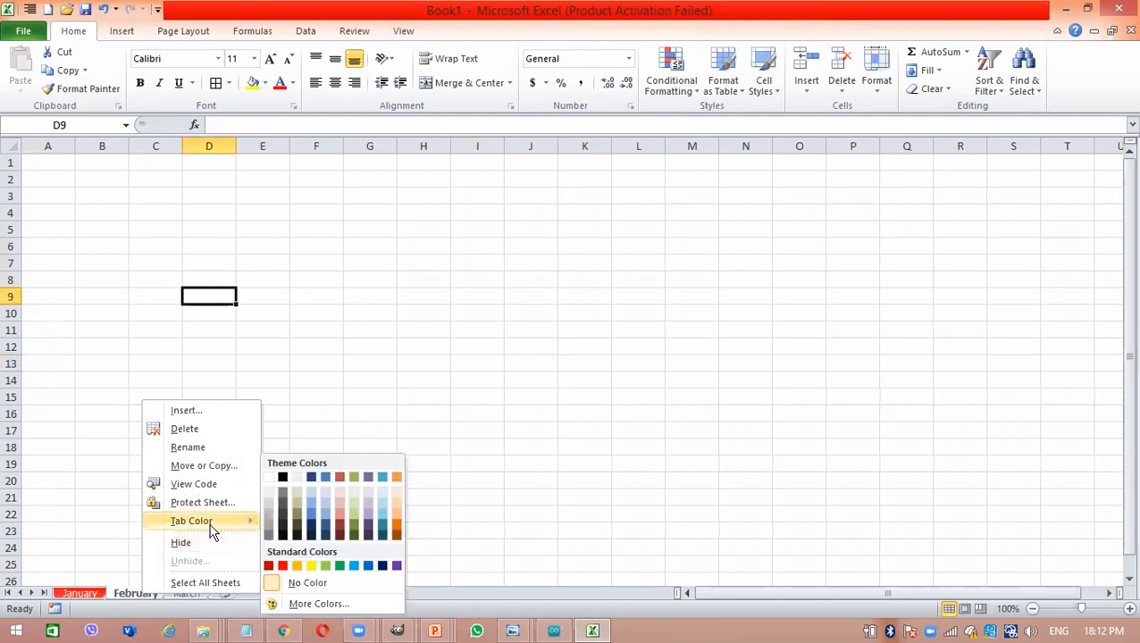
left_click(399, 526)
- Set the March sheet's tab colour to a standard blue
left_click(190, 593)
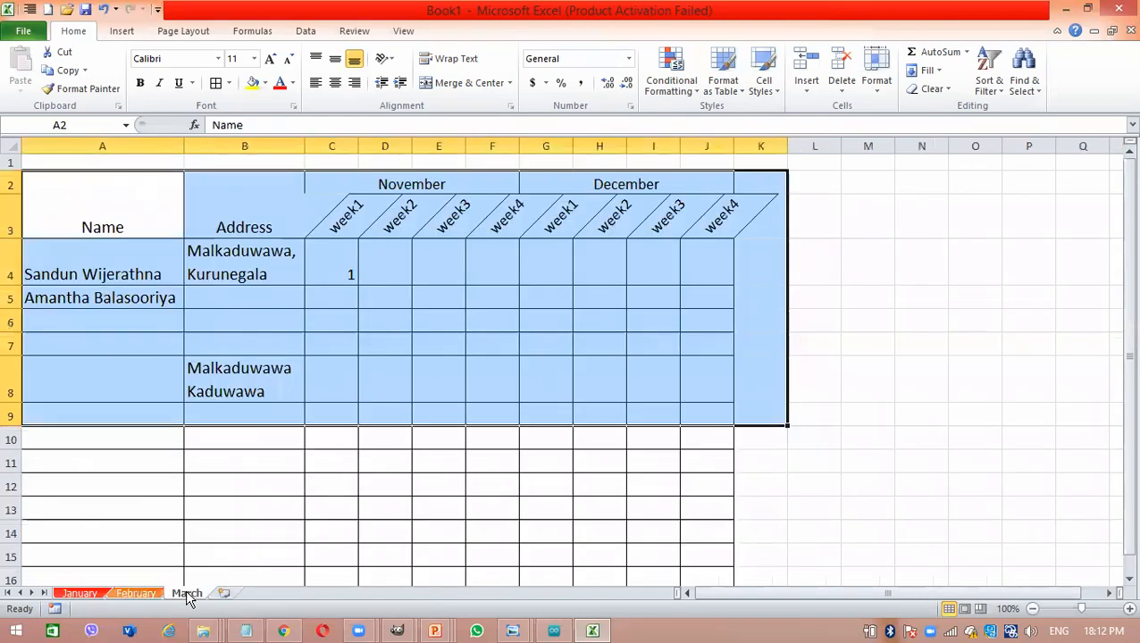
right_click(188, 597)
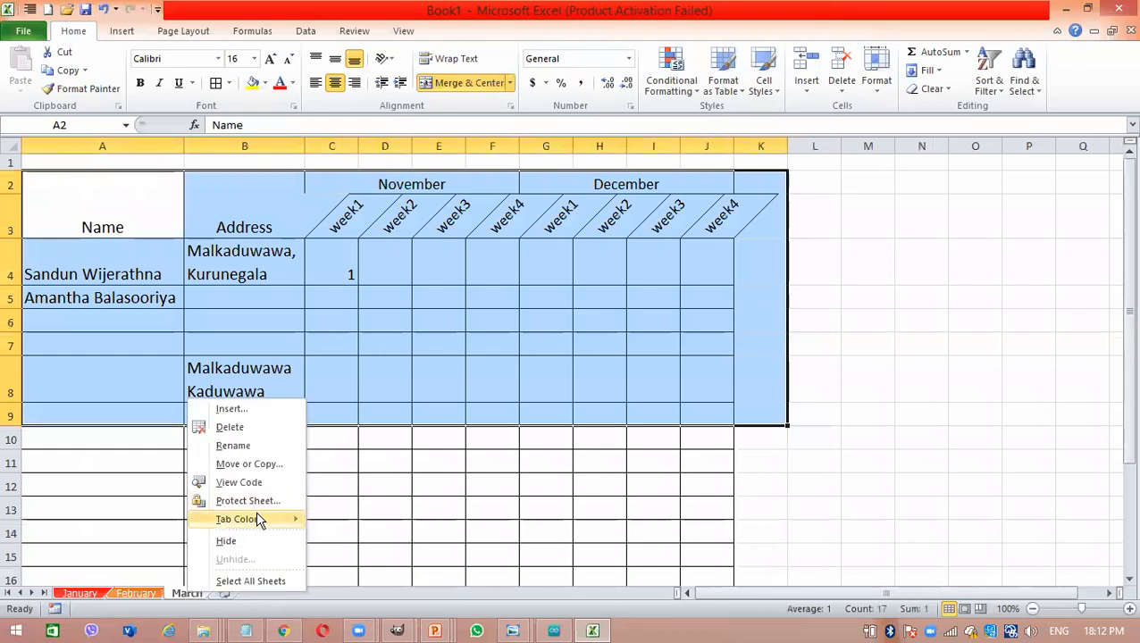
mouse_move(288, 519)
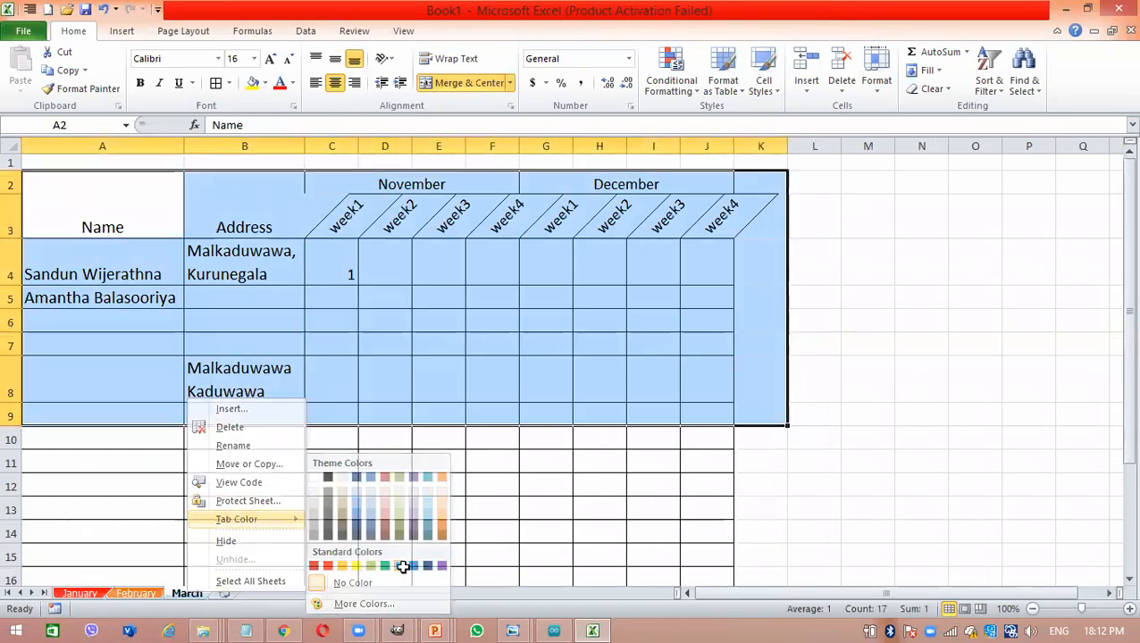
left_click(411, 566)
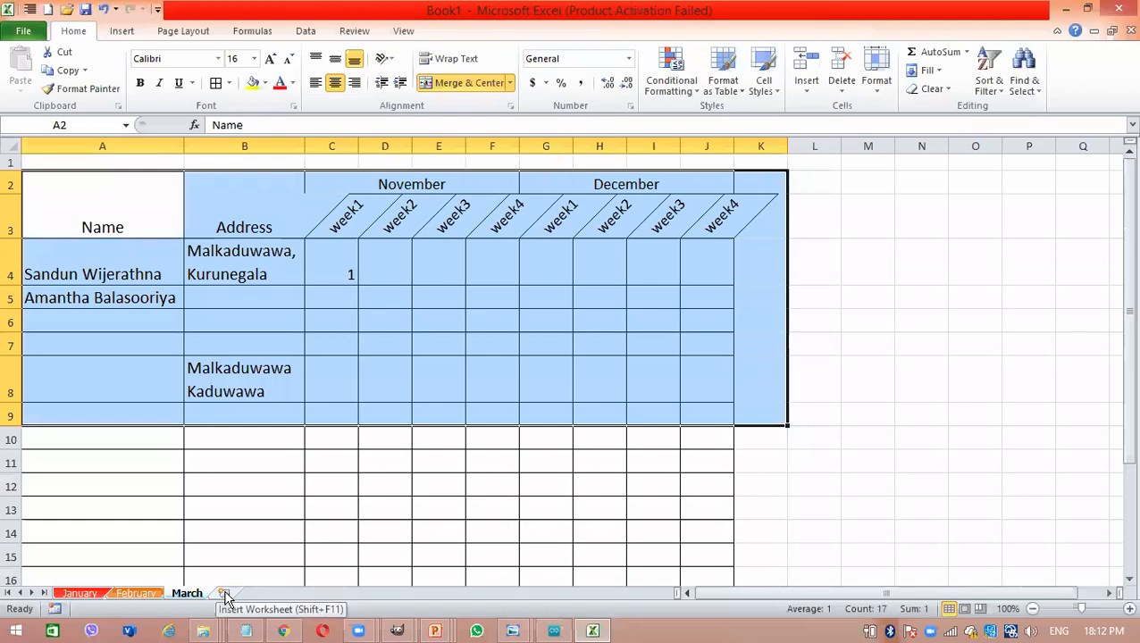
- Insert a new worksheet after March and give its tab a light purple theme colour
left_click(225, 594)
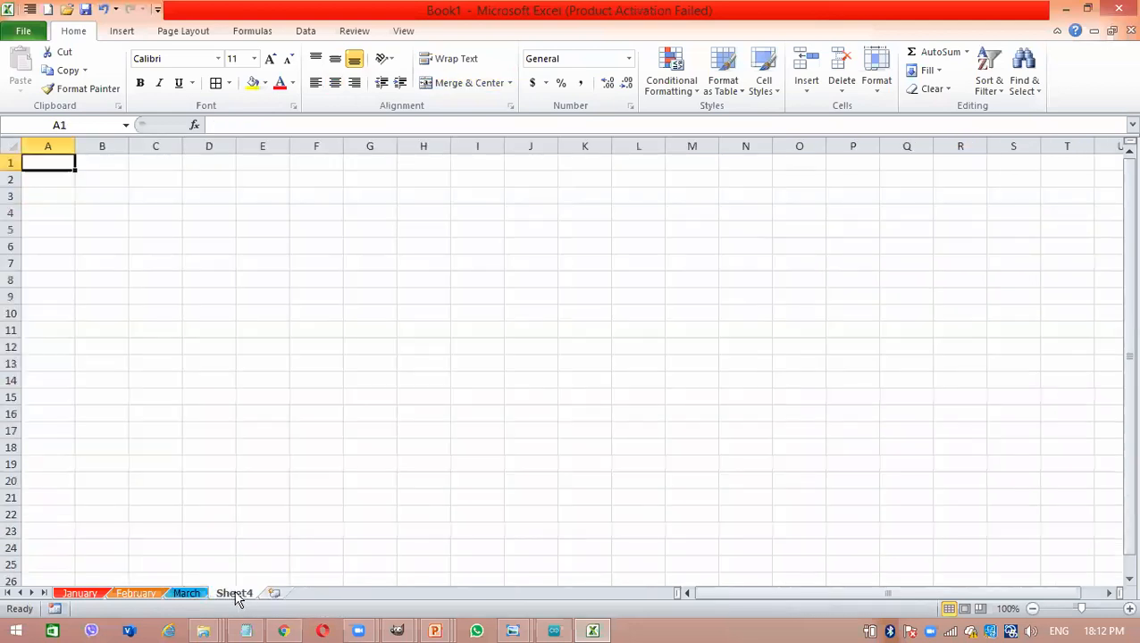
right_click(237, 599)
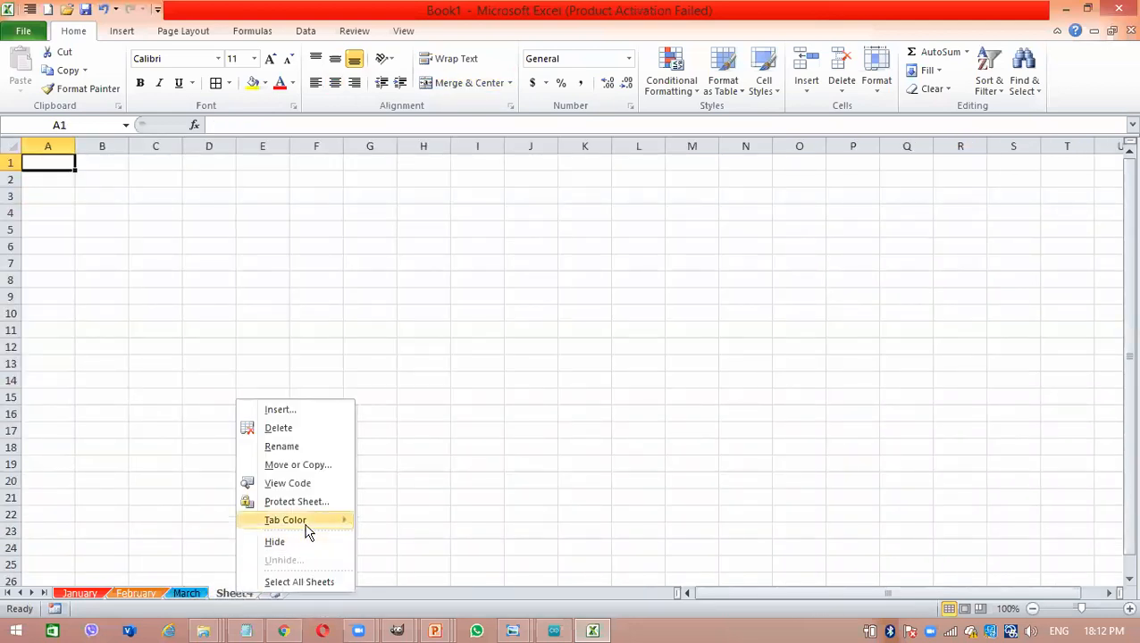
mouse_move(307, 522)
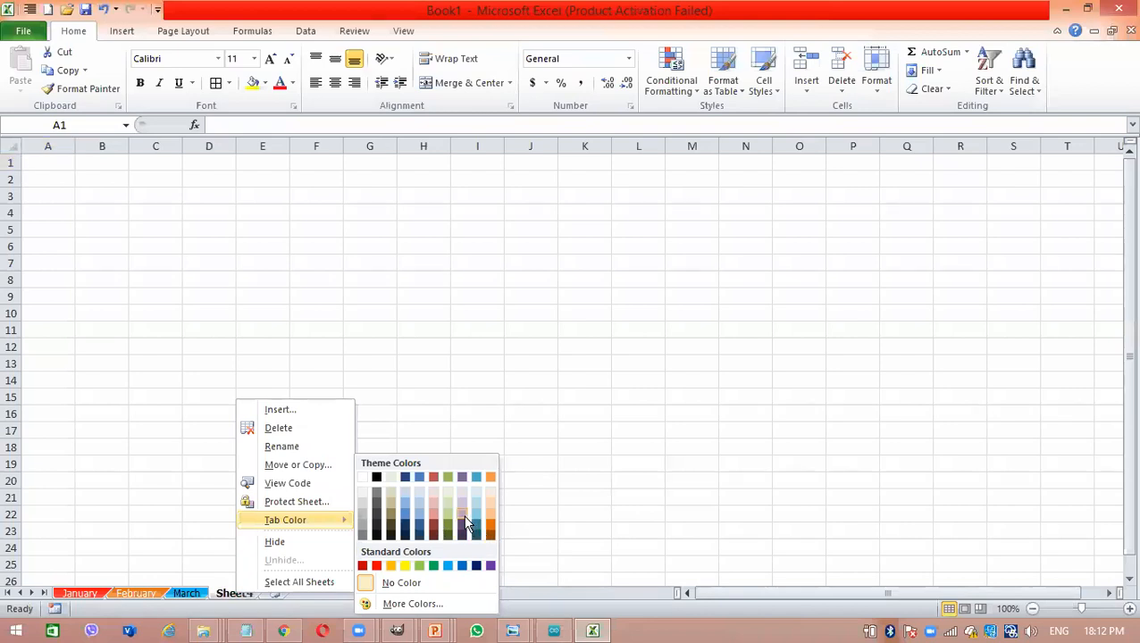
left_click(464, 515)
- Switch among the January, February, March and new sheets to compare their coloured tabs and contents, finishing on March
left_click(121, 595)
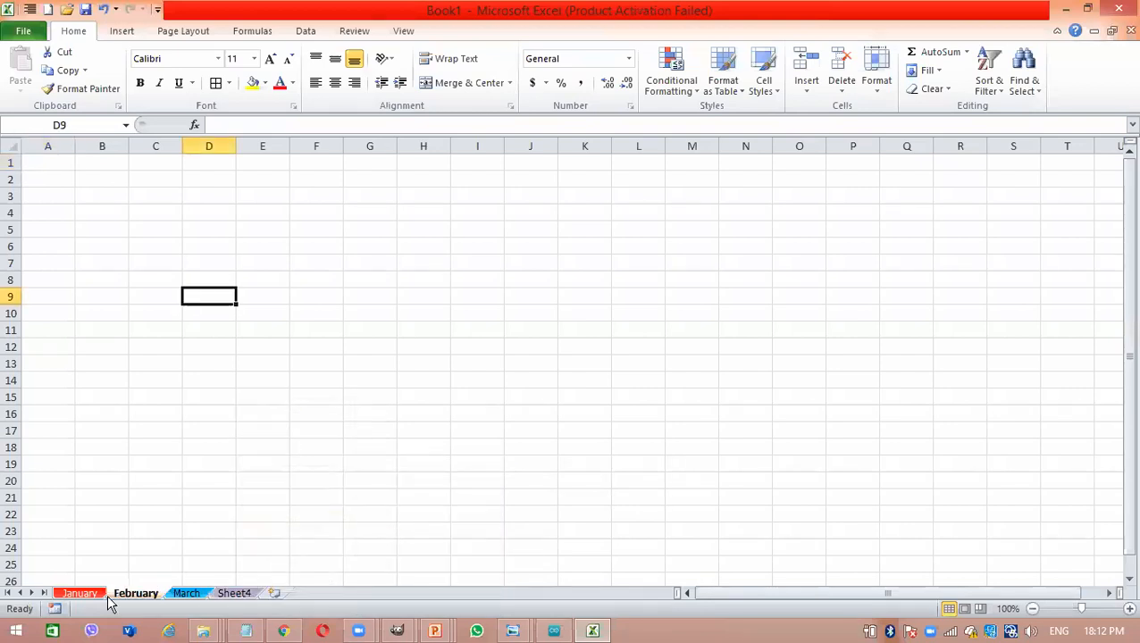
left_click(67, 596)
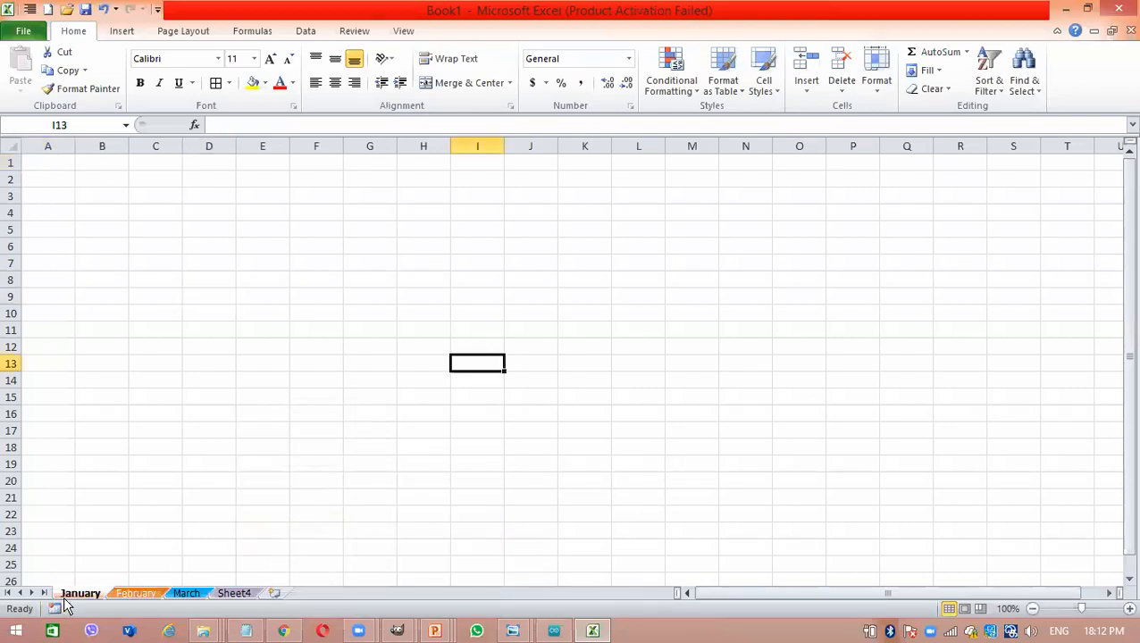
left_click(125, 595)
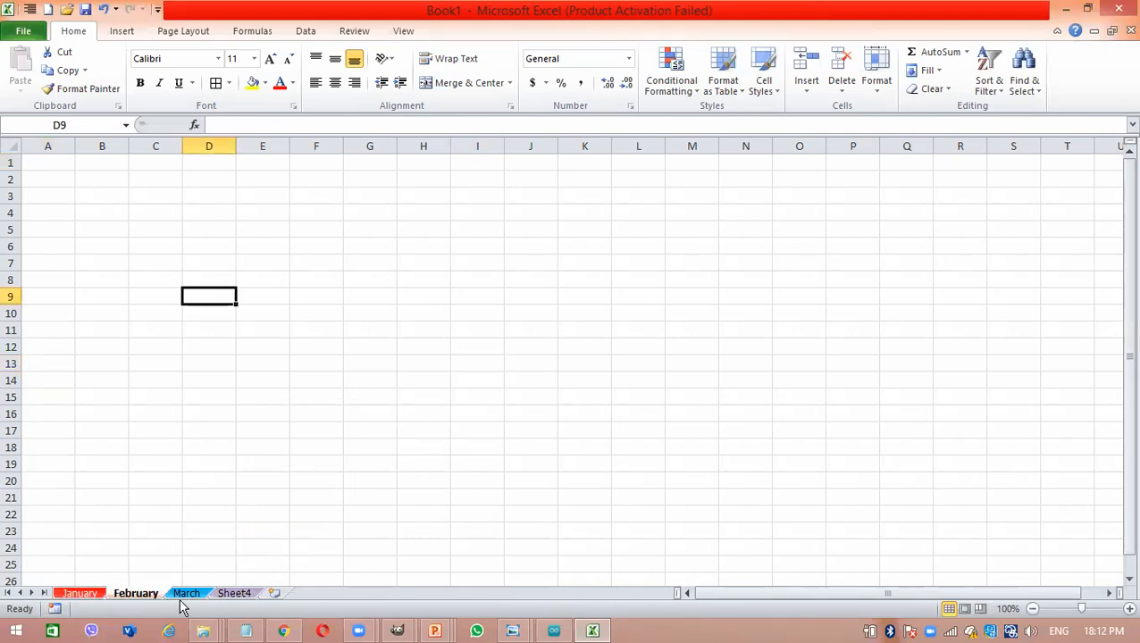
left_click(232, 594)
left_click(185, 593)
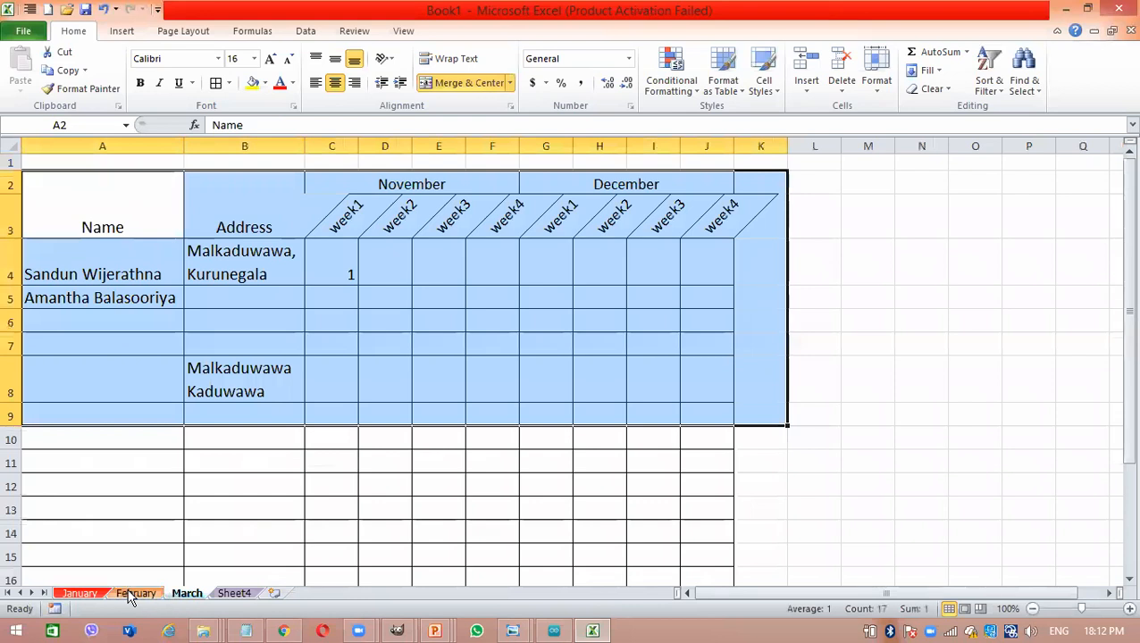
left_click(131, 595)
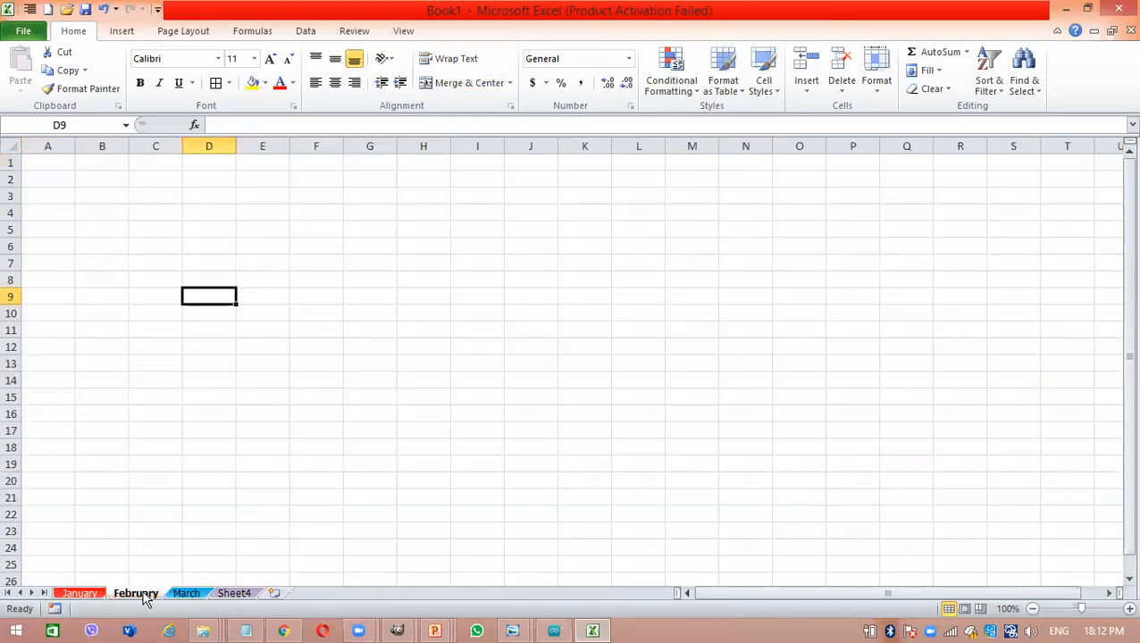
left_click(178, 594)
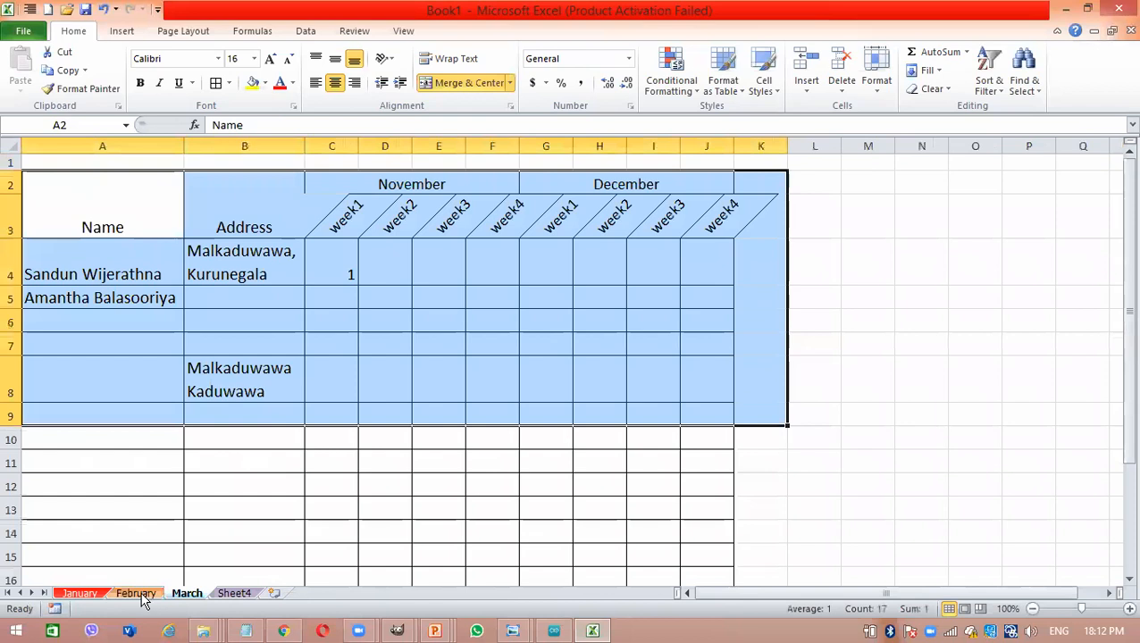
left_click(142, 595)
left_click(188, 594)
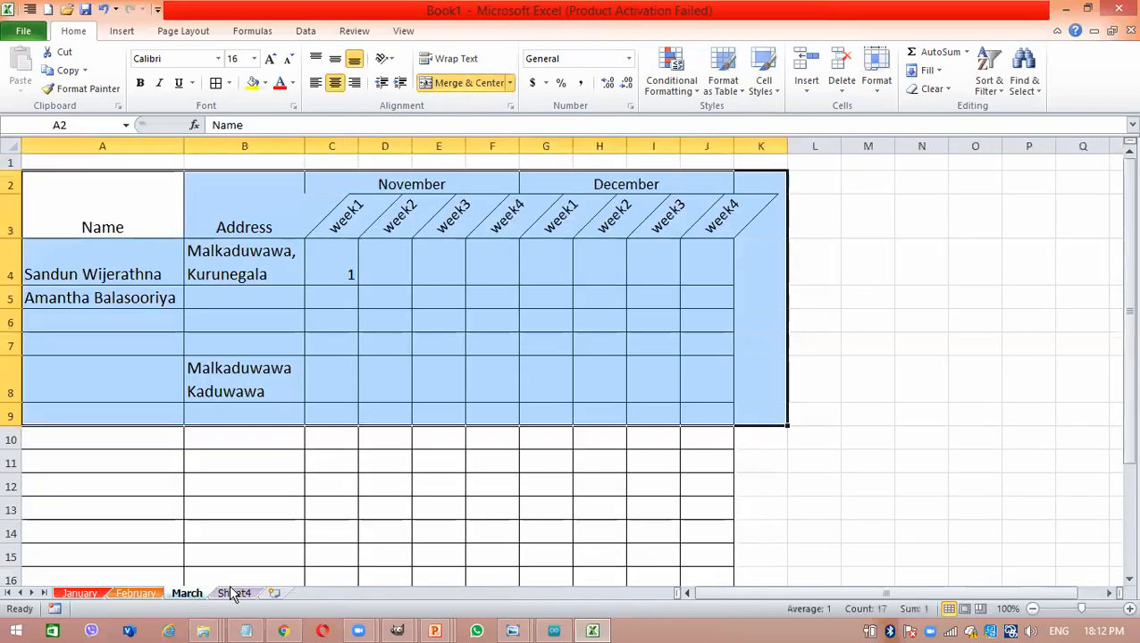
left_click(234, 593)
left_click(176, 595)
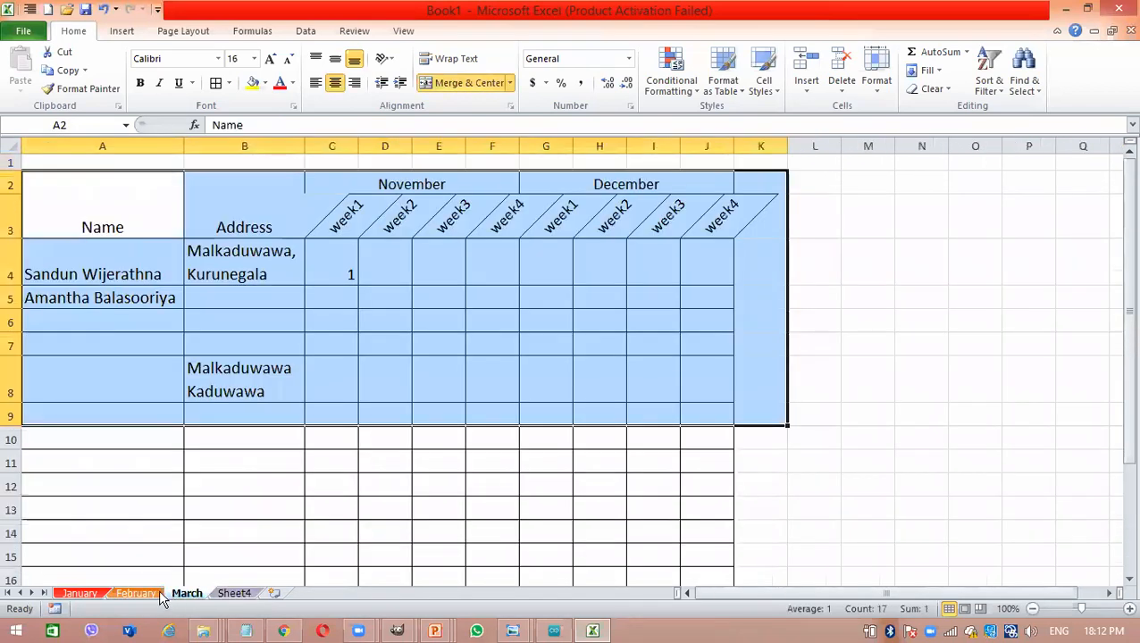
left_click(133, 593)
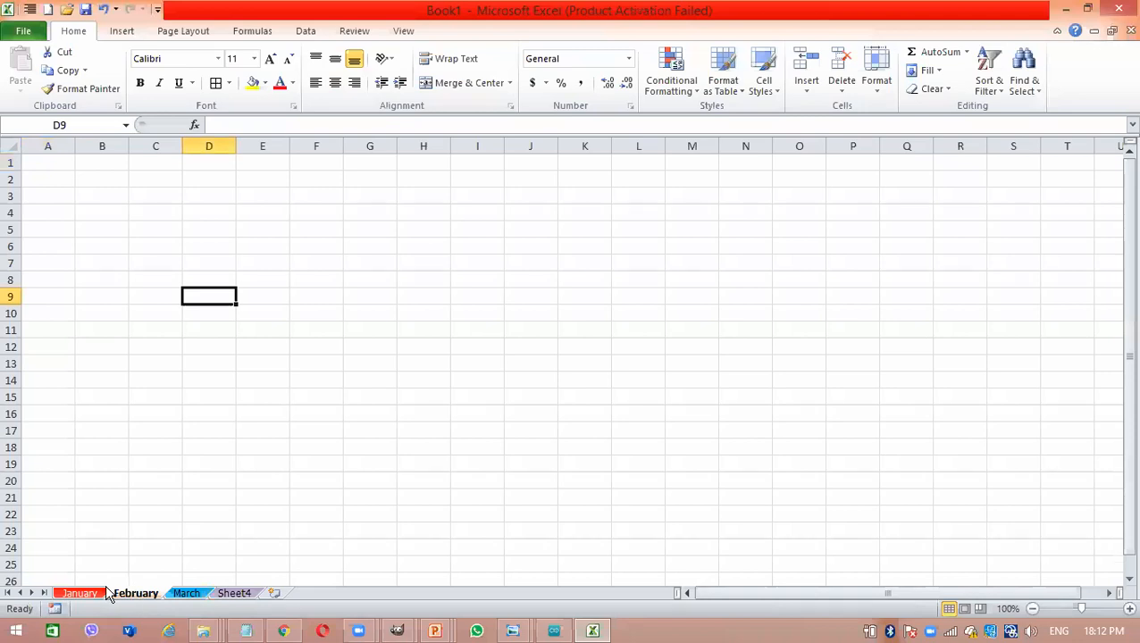
left_click(179, 593)
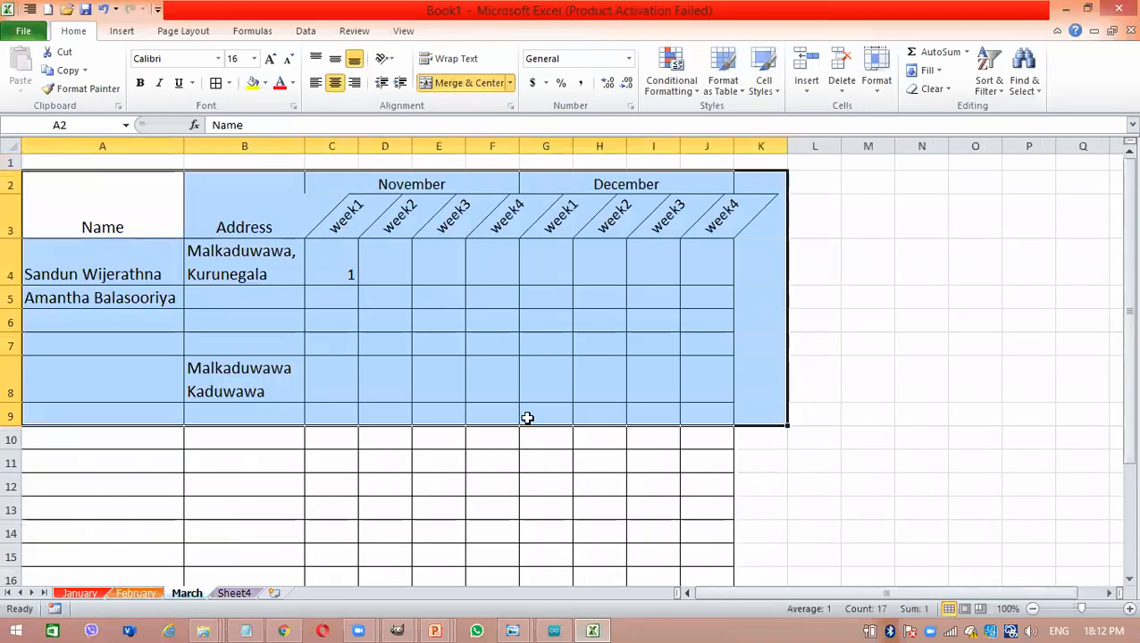
- Clear all the cell contents from the March worksheet and leave the whole sheet selected
left_click(649, 433)
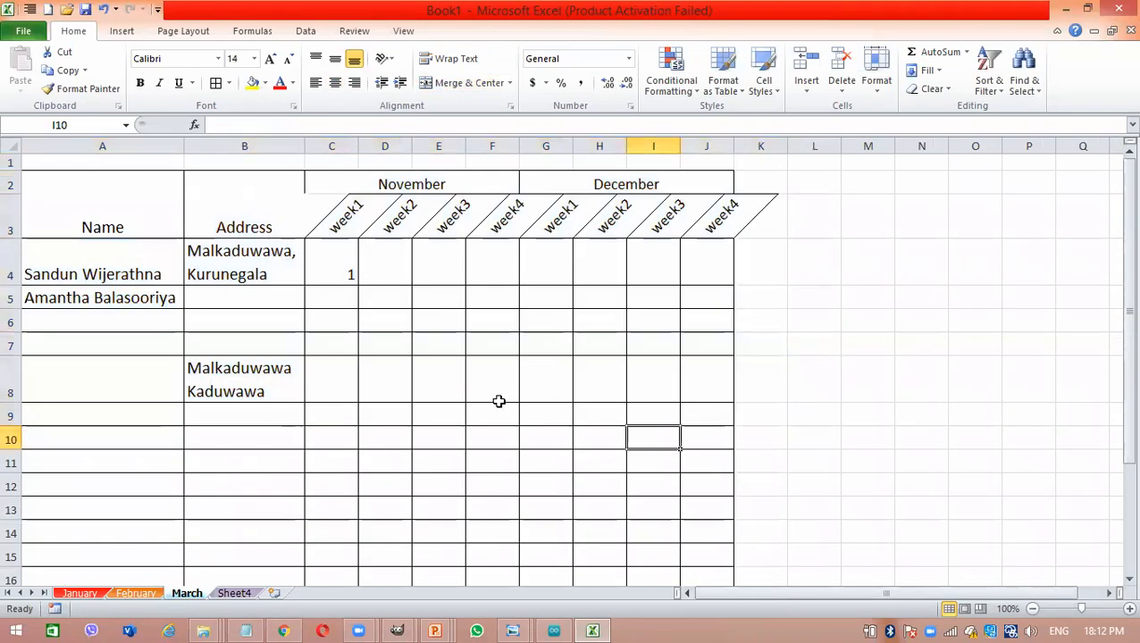
key("ctrl+a")
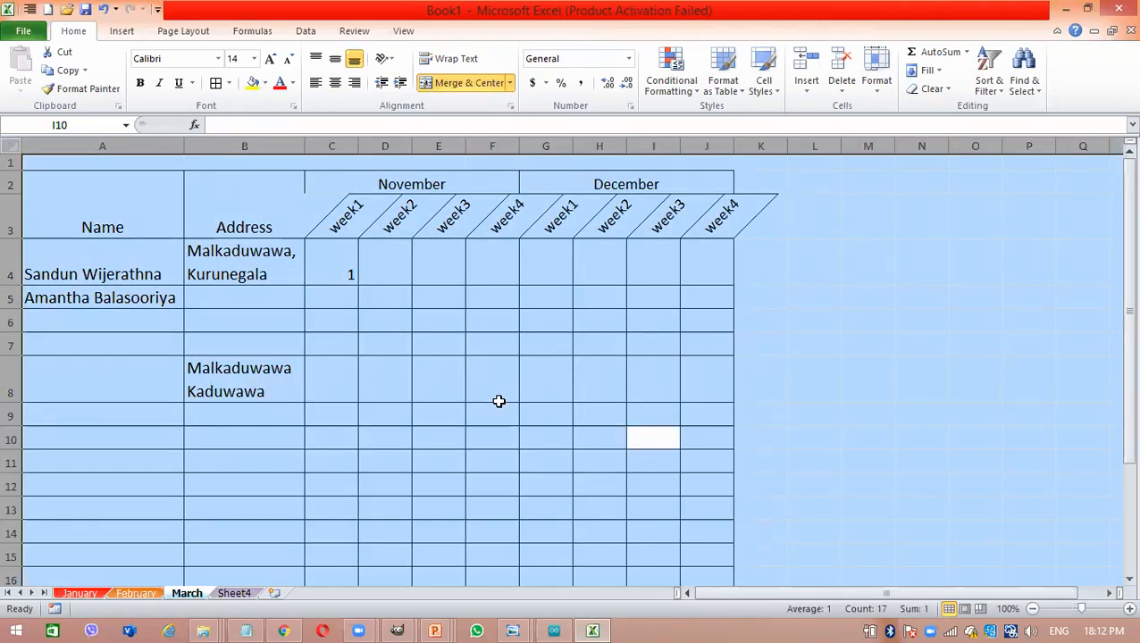
key("Delete")
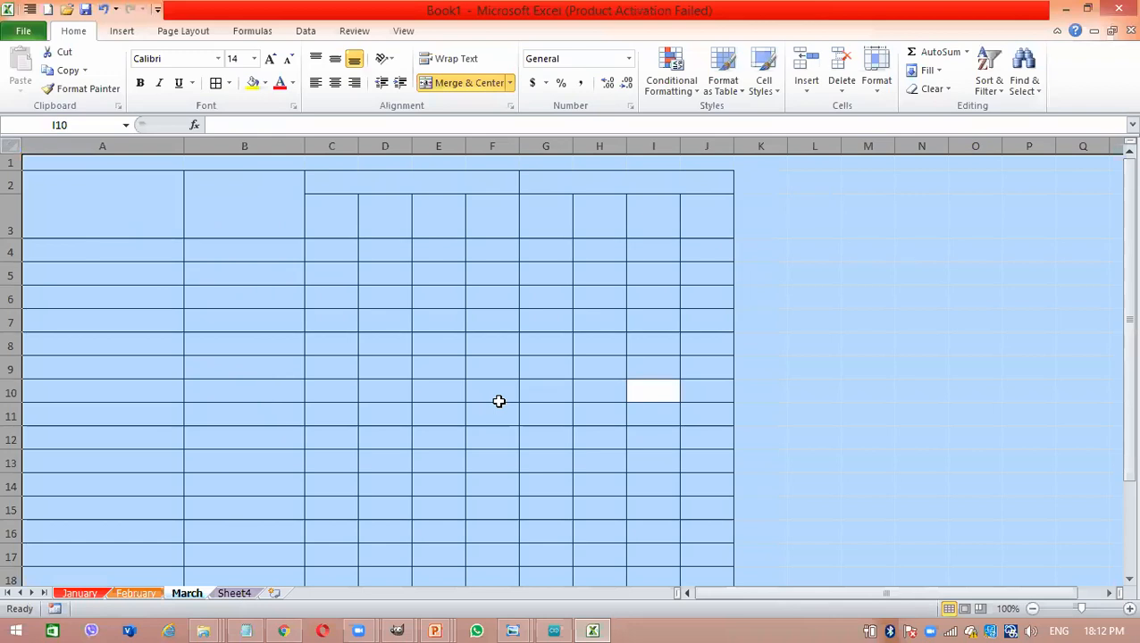
left_click(498, 401)
key("ctrl+a")
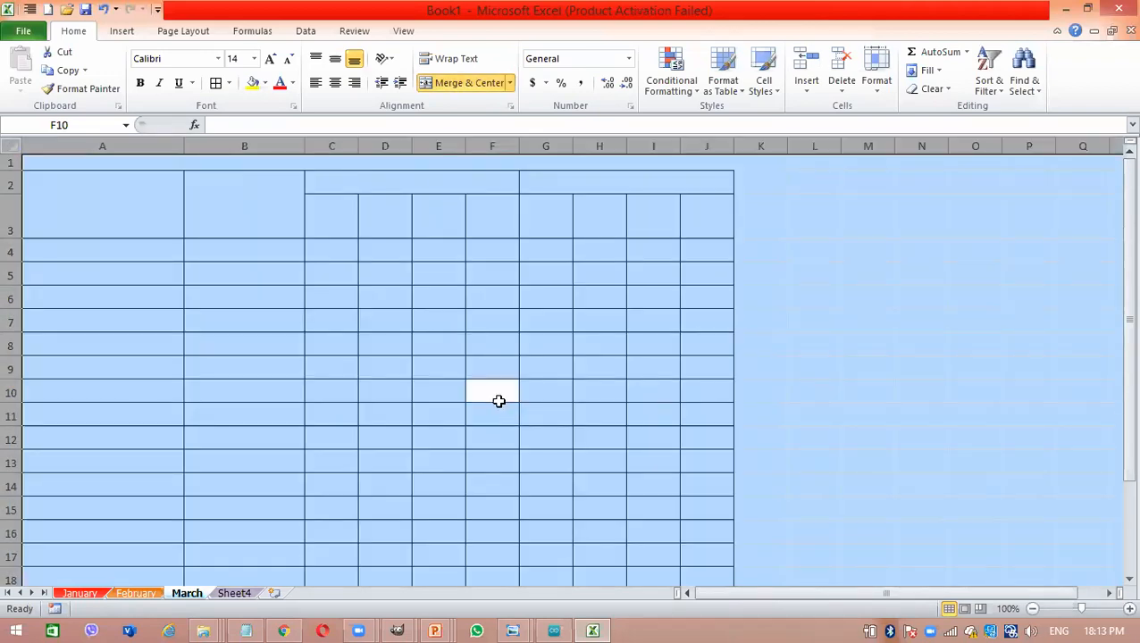
key("ctrl+n")
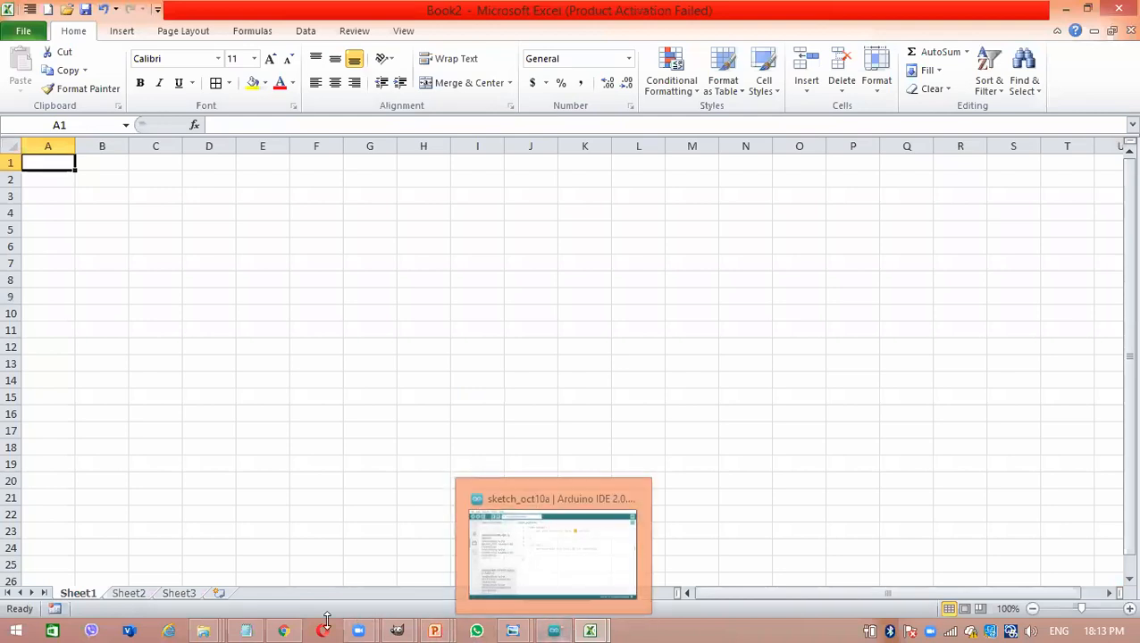
left_click(283, 630)
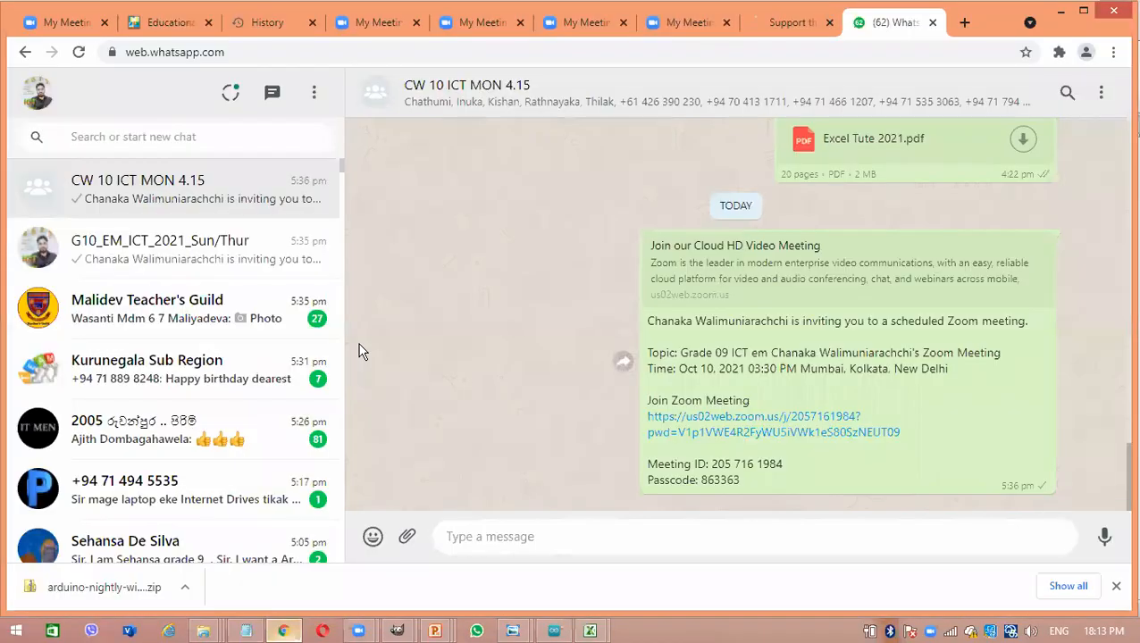
left_click(963, 23)
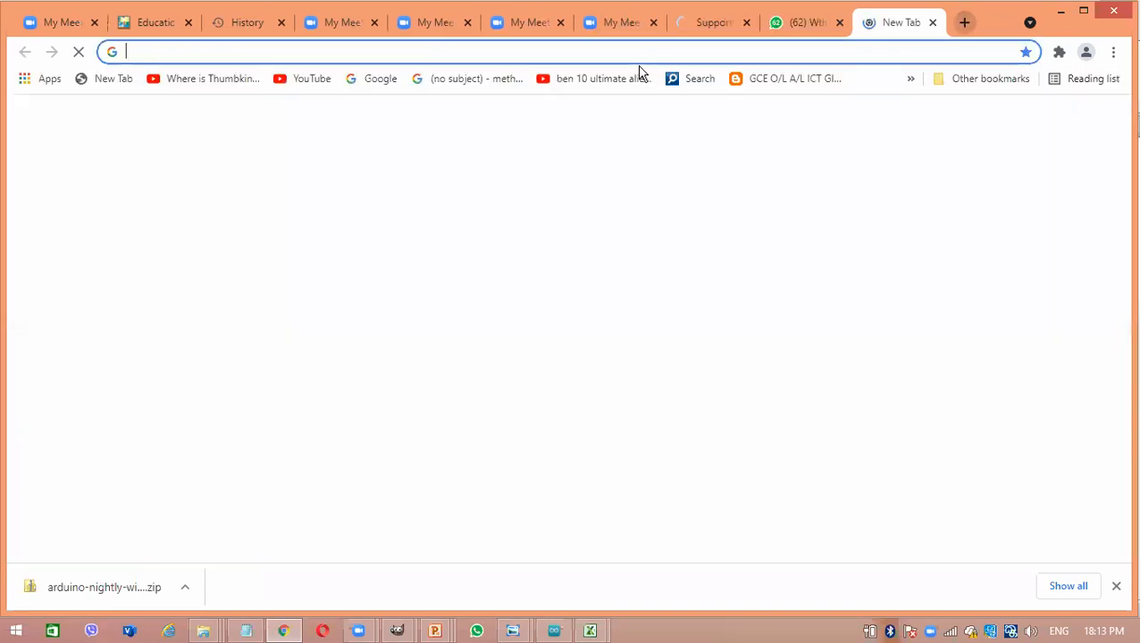
left_click(1056, 11)
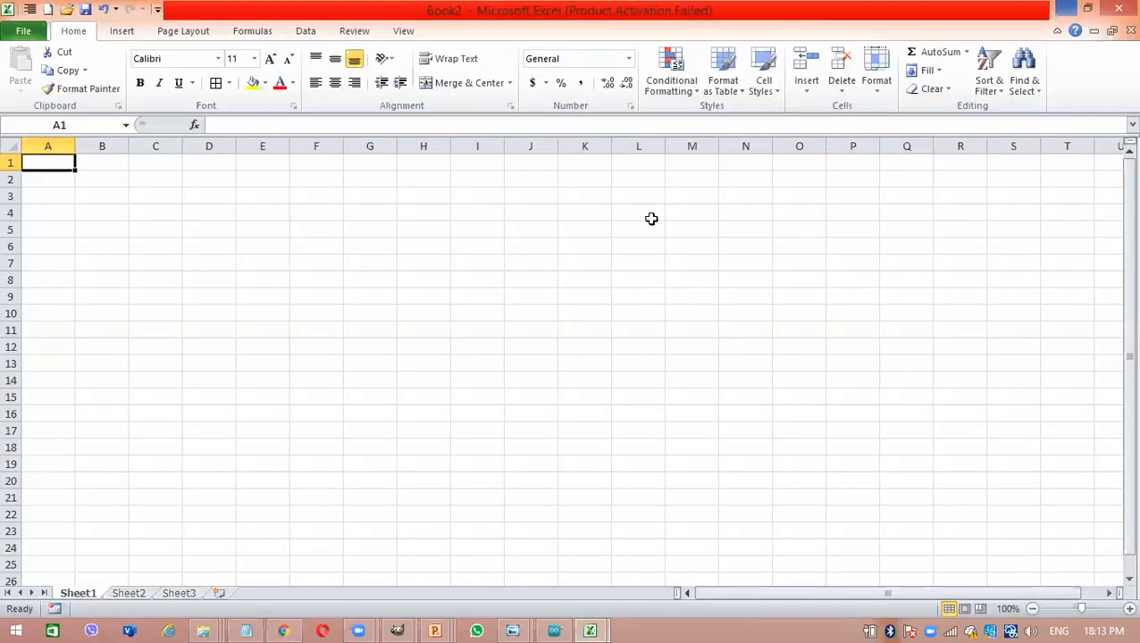
left_click(1064, 14)
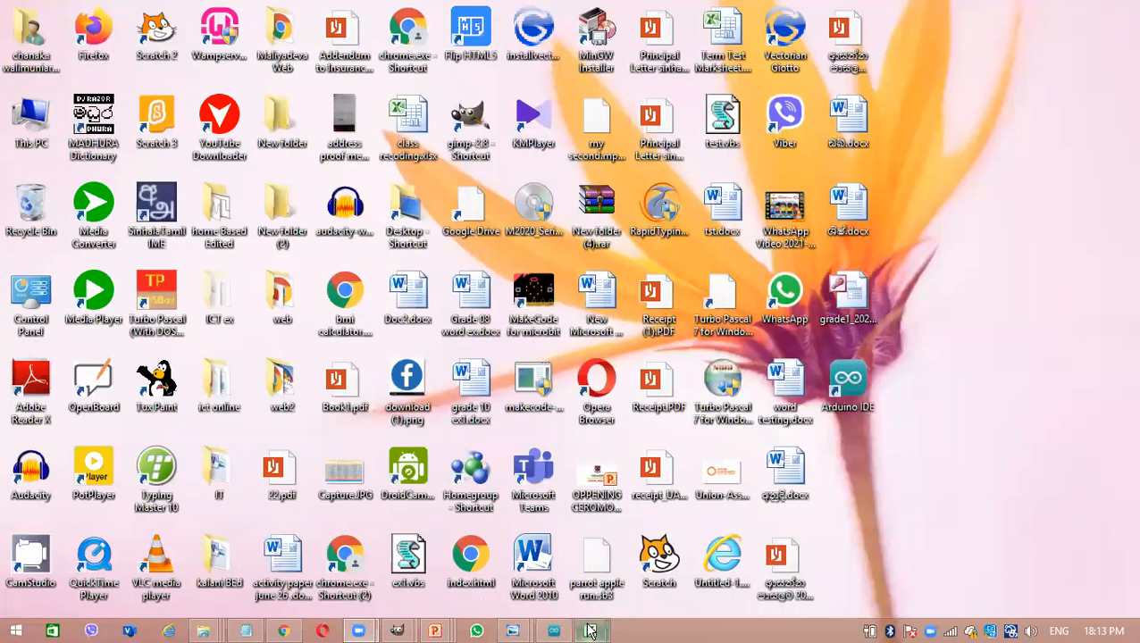
mouse_move(589, 631)
left_click(509, 563)
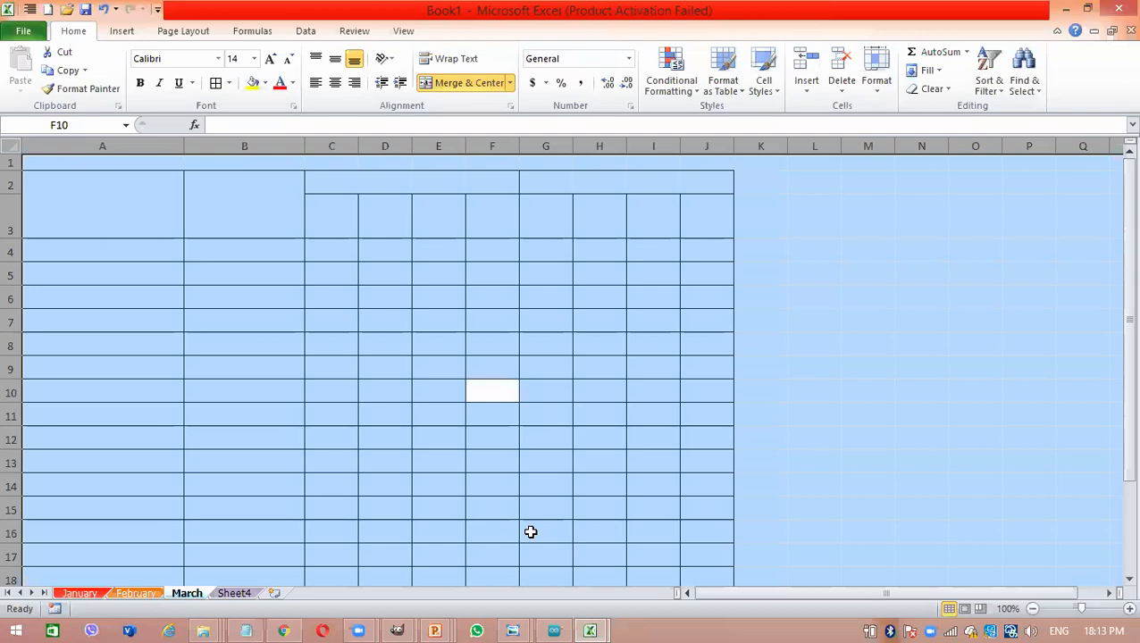
- Create a new blank workbook and apply all borders to the range A1:L17 on Sheet1
key("ctrl+n")
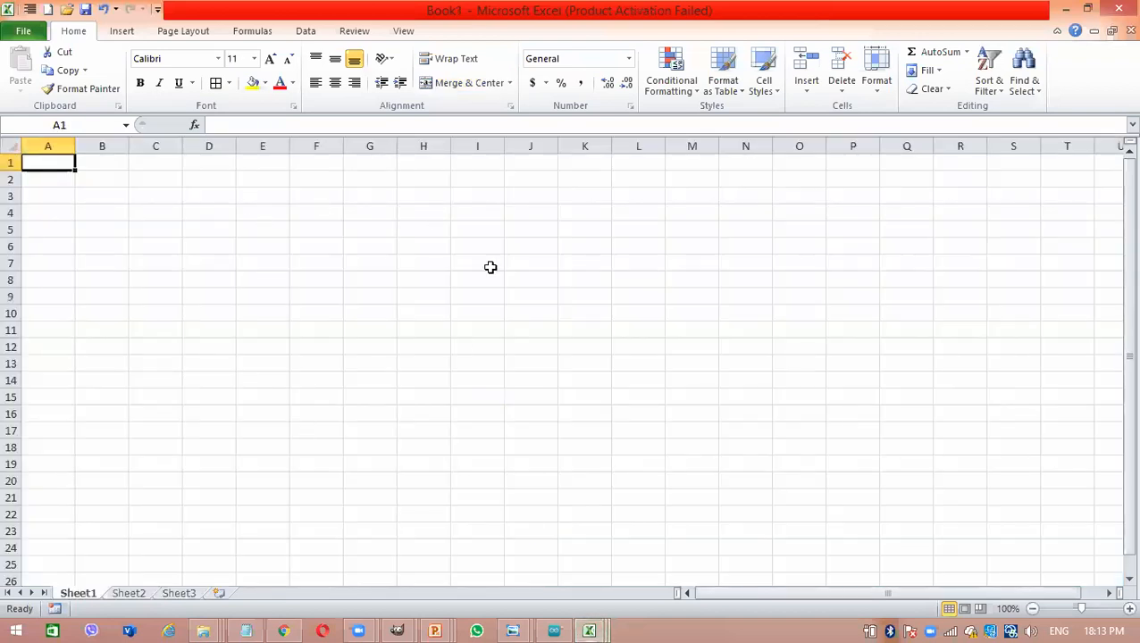
left_click(359, 313)
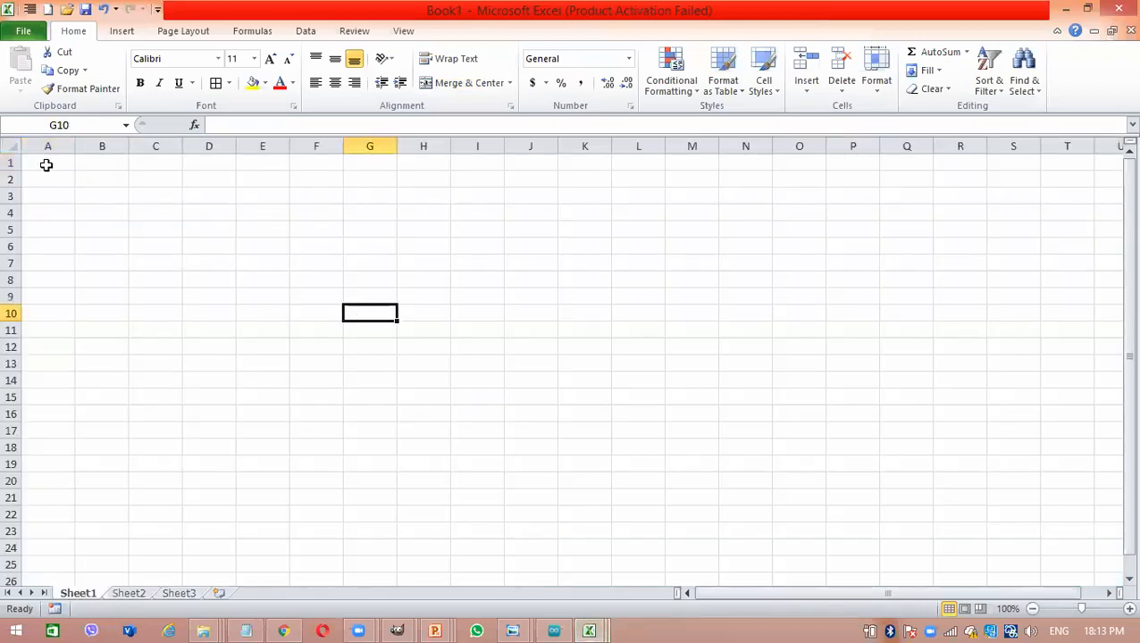
left_click_drag(44, 162, 624, 436)
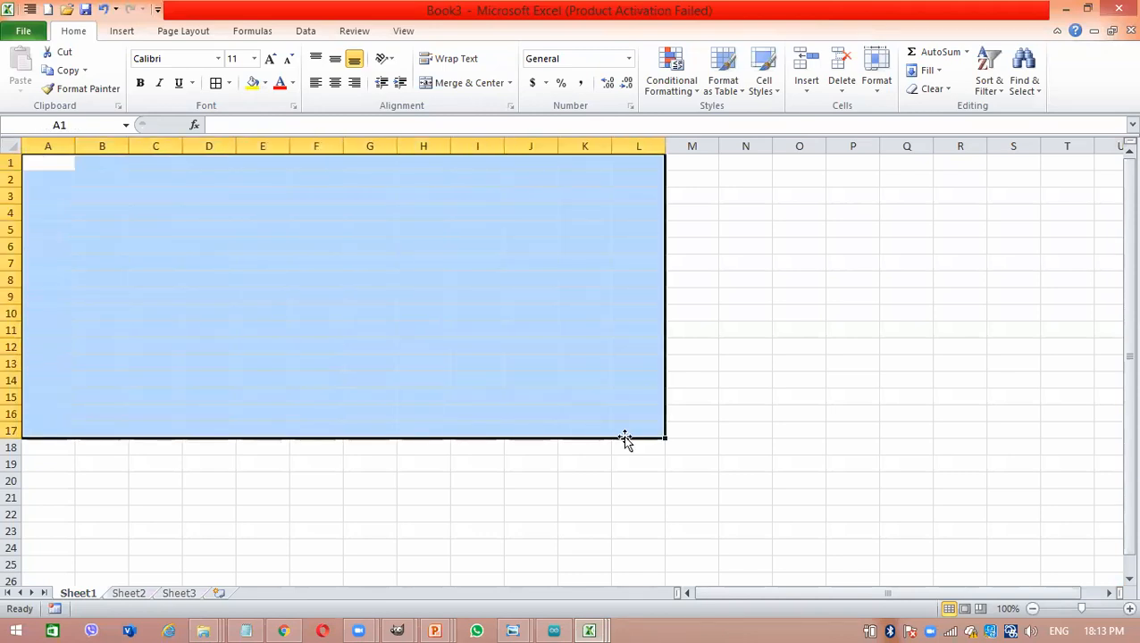
left_click(216, 84)
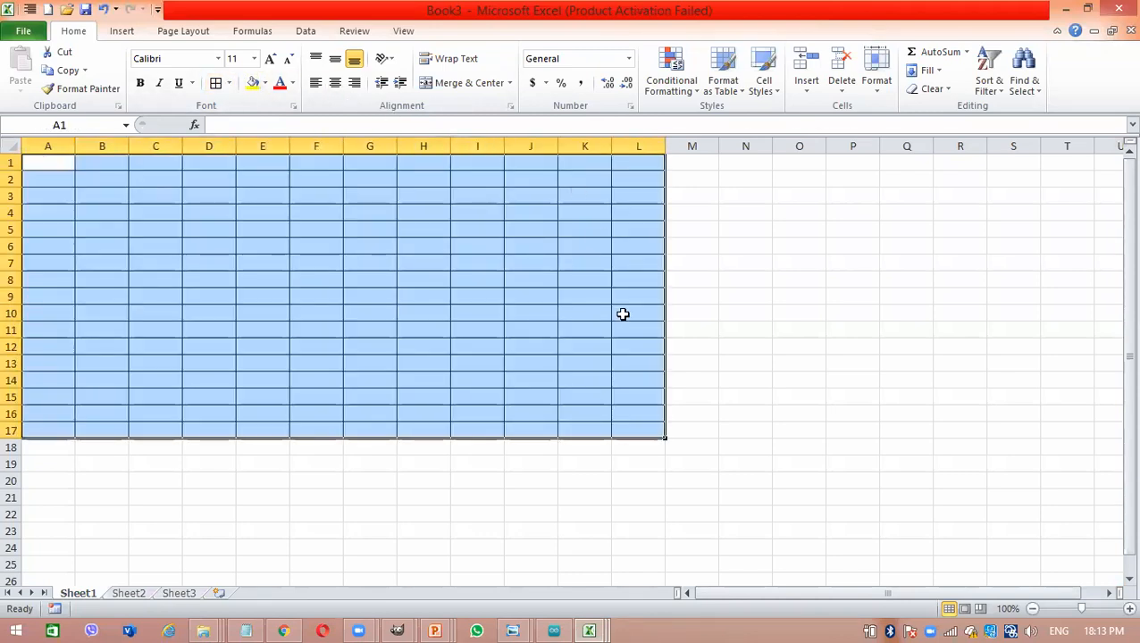
left_click(473, 336)
left_click(43, 163)
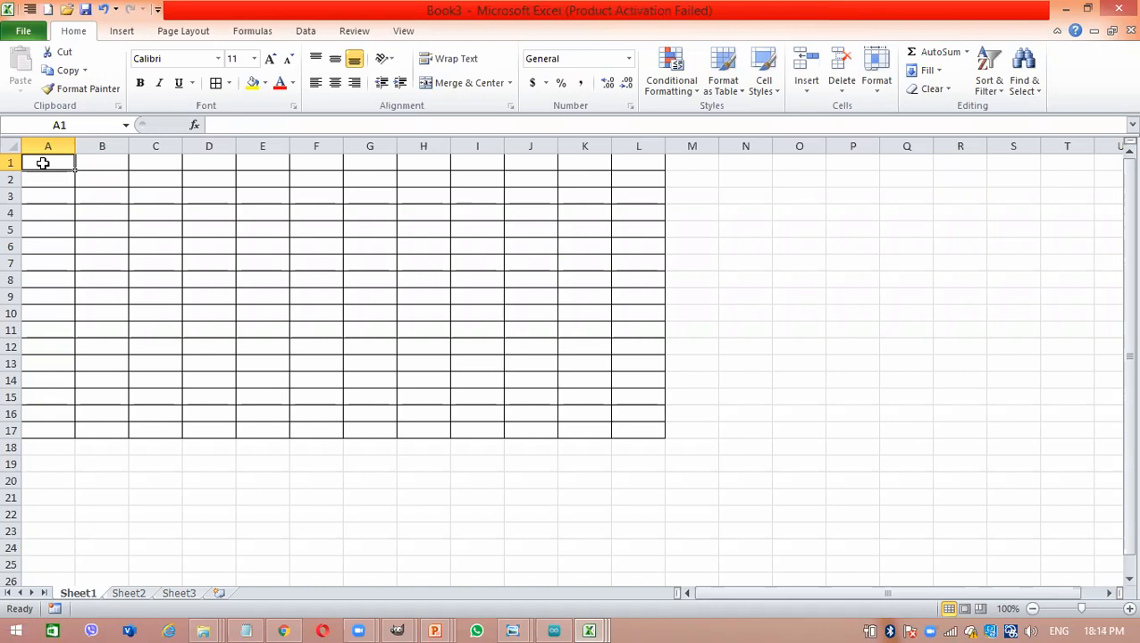
left_click_drag(77, 168, 246, 259)
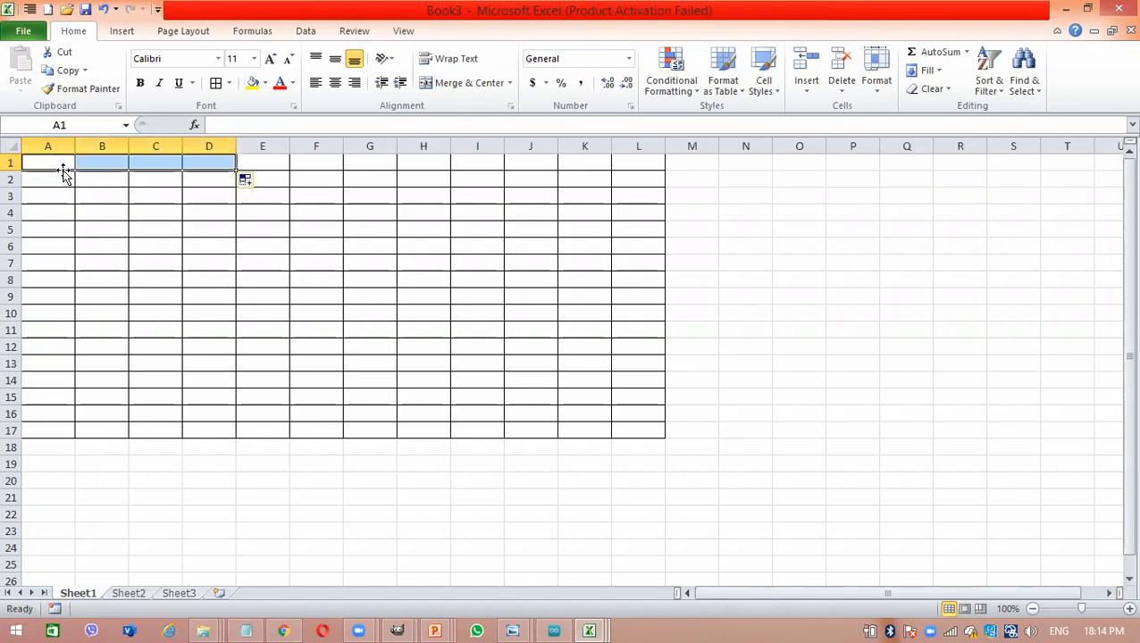
left_click(329, 184)
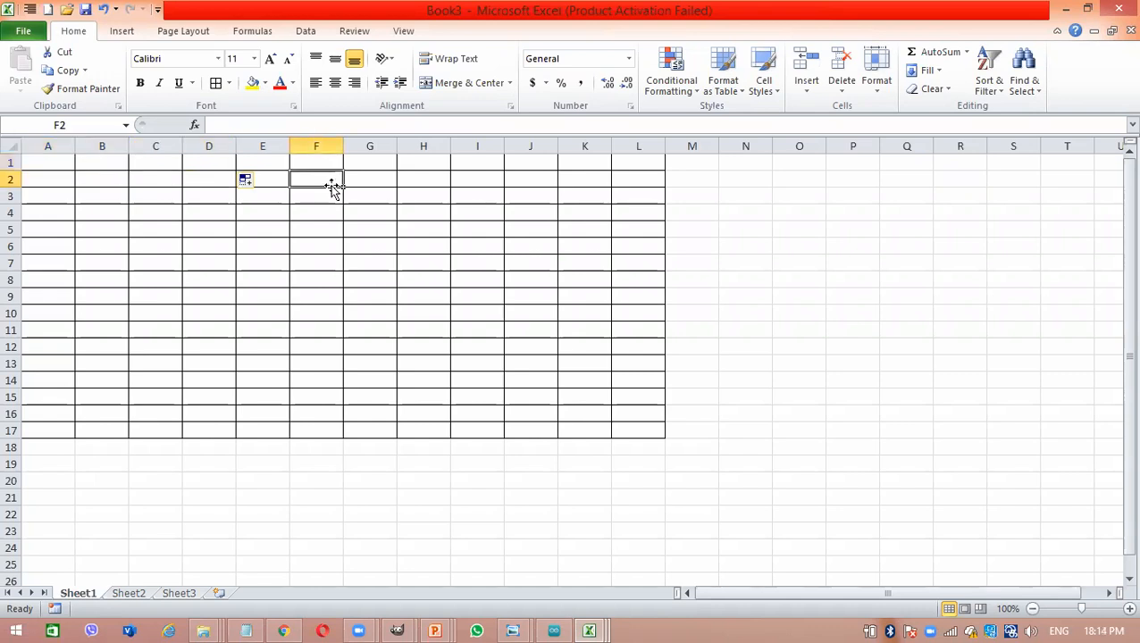
- Increase the font size of cell B1 in the bordered table to 28
left_click(89, 161)
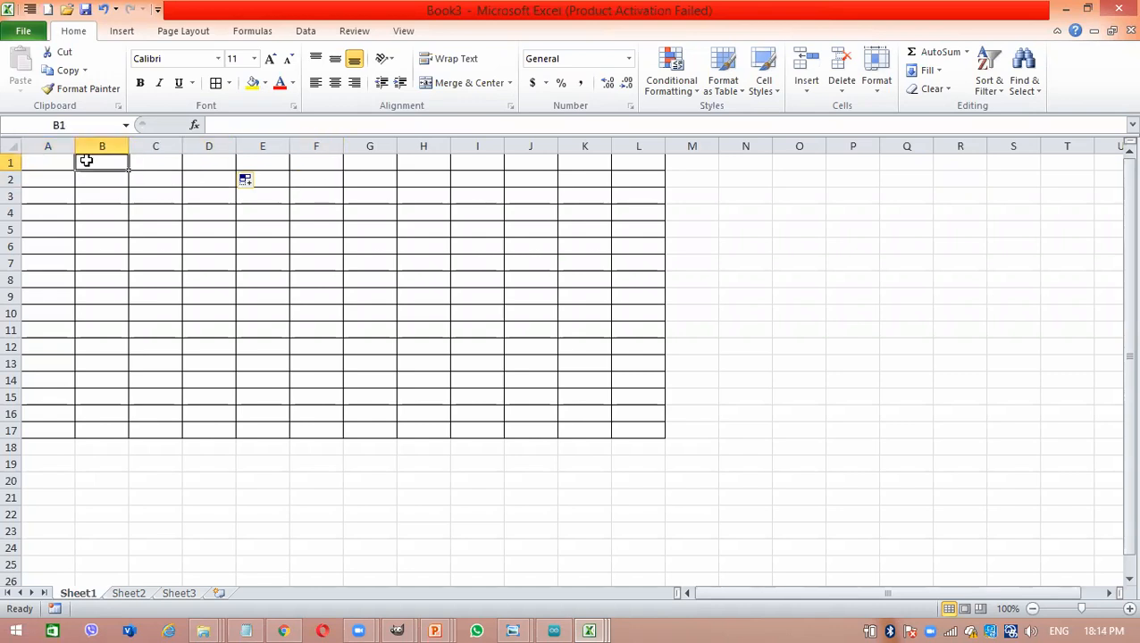
left_click(271, 59)
left_click(270, 59)
left_click(271, 59)
left_click(271, 59)
left_click(271, 59)
left_click(270, 59)
left_click(270, 59)
left_click(271, 59)
left_click(270, 59)
- Widen columns B and C to several times the default width and enter ICT in cell B1
left_click_drag(128, 140, 366, 134)
left_click_drag(189, 141, 231, 143)
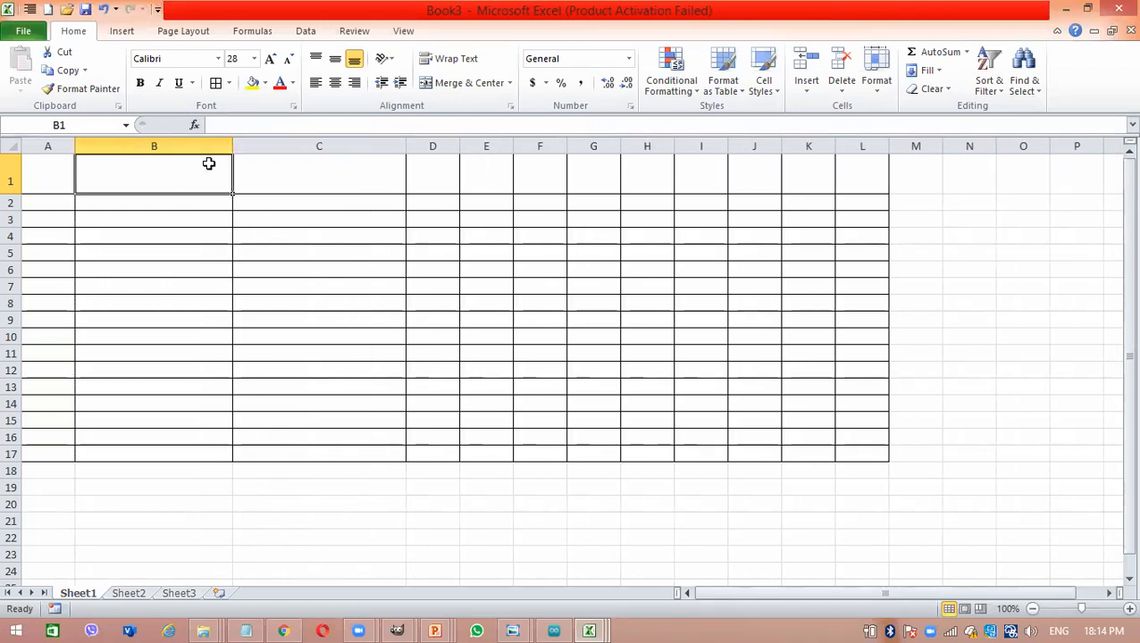
type("ICT")
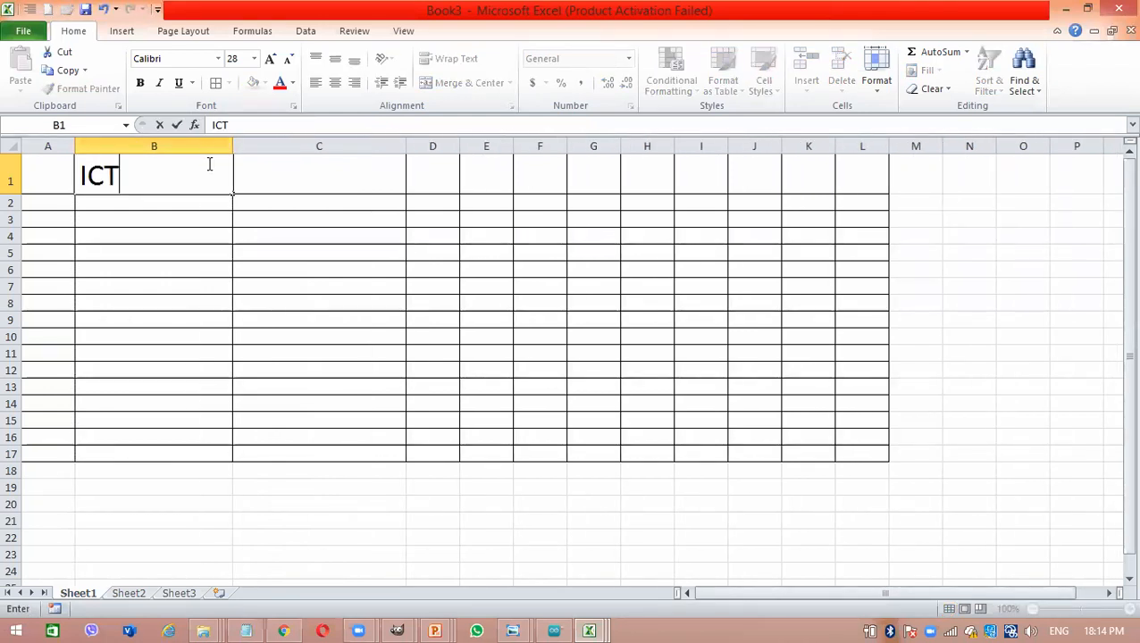
key("Return")
- Format the empty cell C1 with font size 28 and bold
left_click(326, 176)
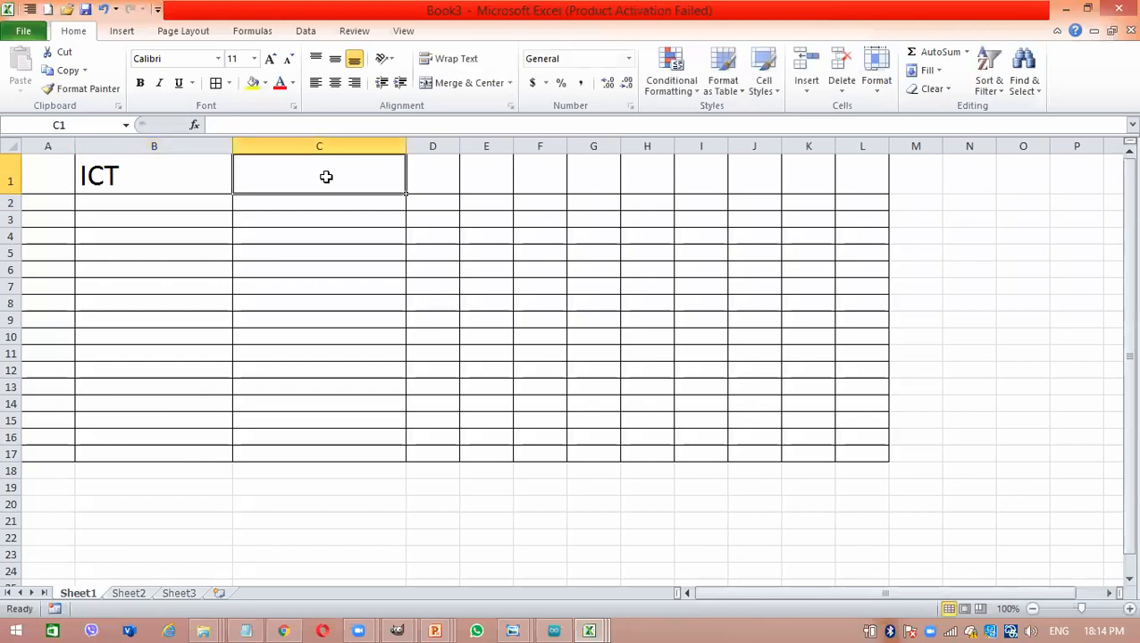
left_click(170, 166)
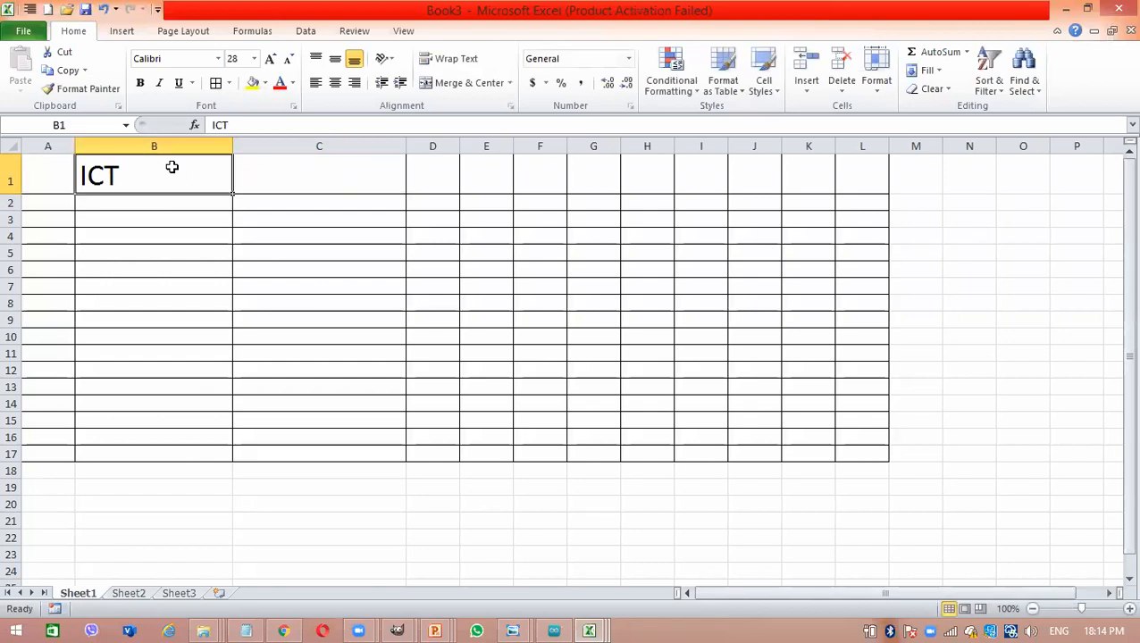
left_click(277, 158)
left_click(270, 59)
left_click(270, 59)
left_click(270, 59)
left_click(269, 58)
left_click(270, 59)
left_click(270, 59)
left_click(269, 59)
left_click(270, 59)
left_click(270, 59)
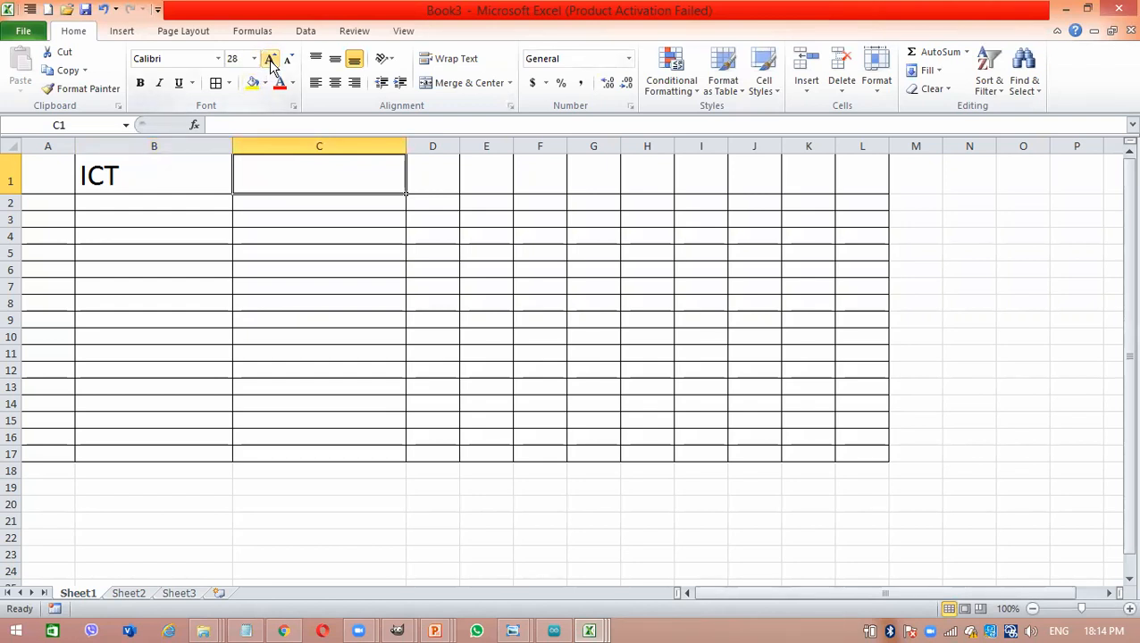
left_click(139, 82)
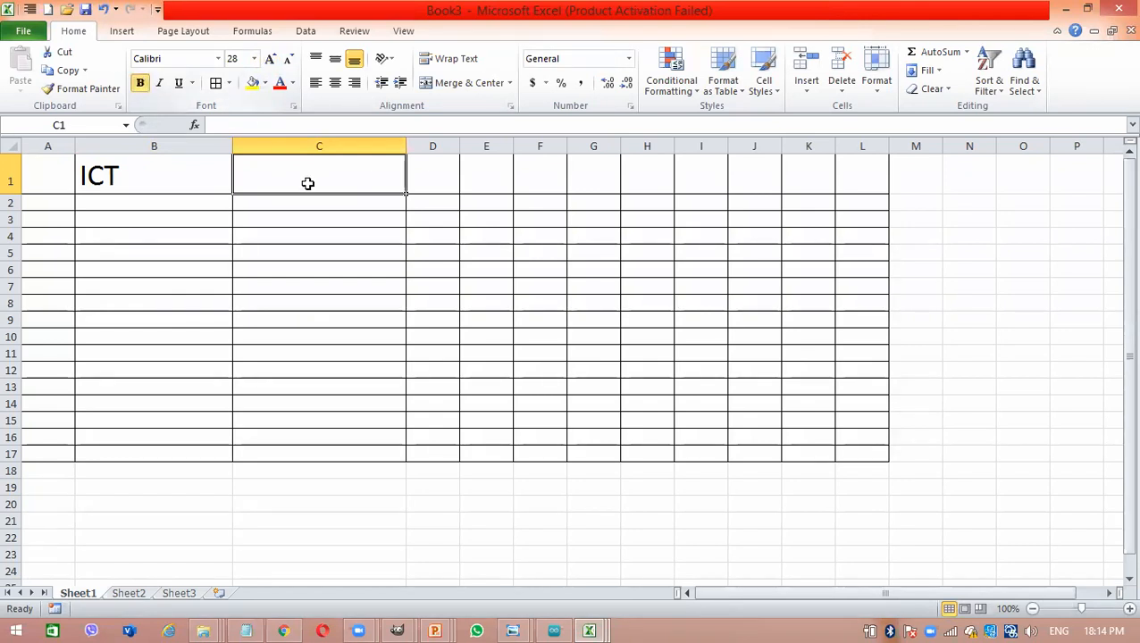
- Enter the number 125 in cell C1 beside the ICT entry
type("125")
key("Return")
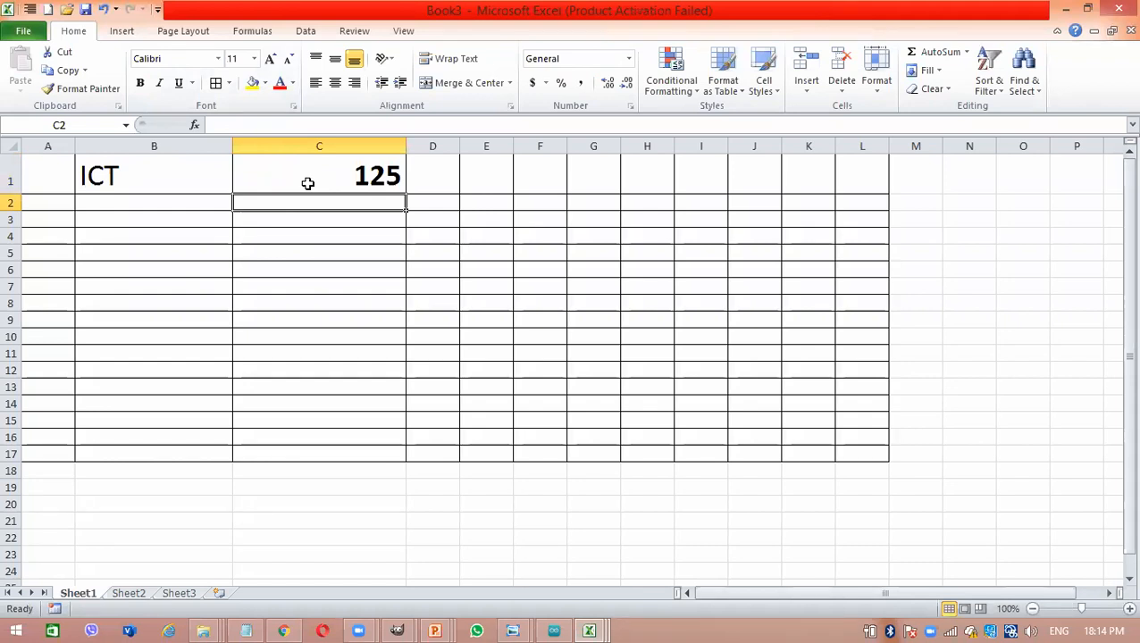
- Inspect cells B1 and C1 alternately to compare how the text and number entries are aligned
left_click(94, 171)
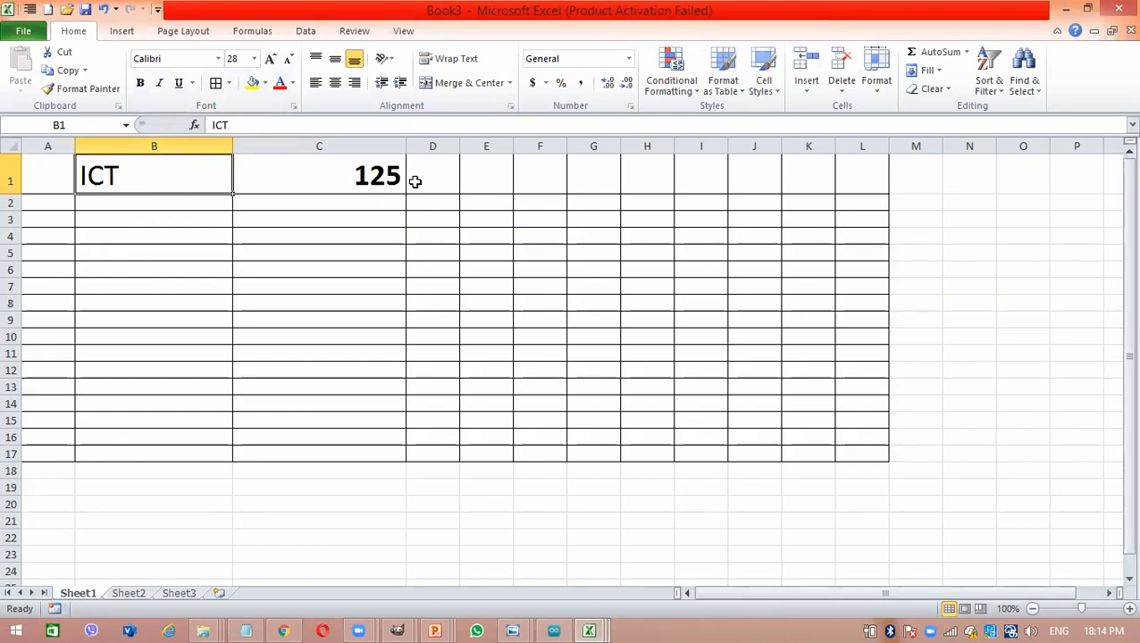
left_click(384, 172)
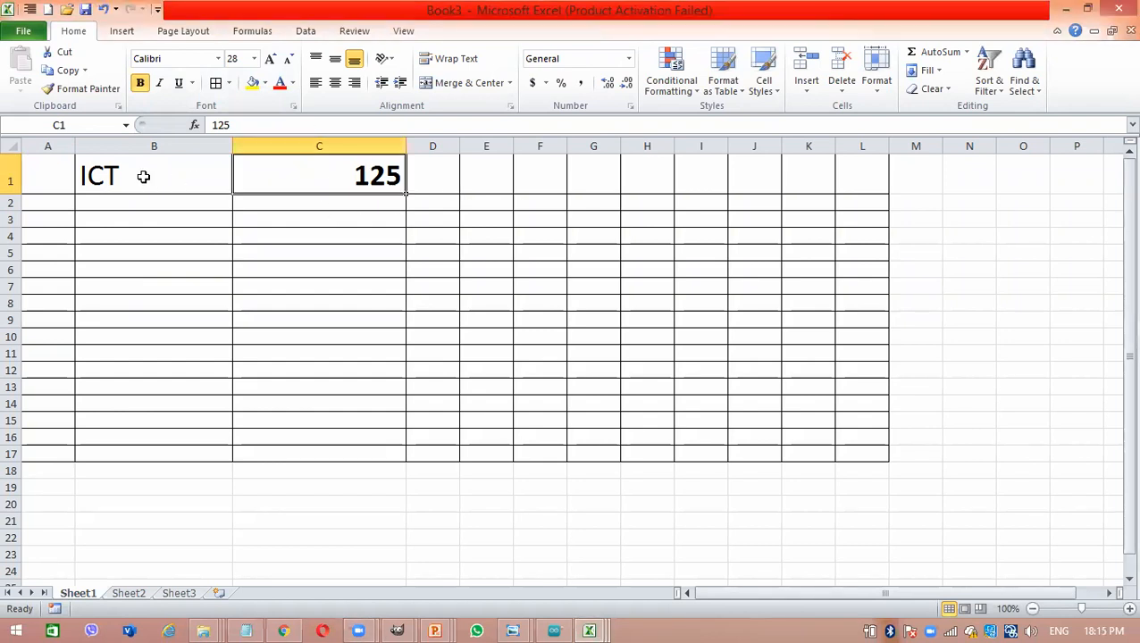
left_click(164, 175)
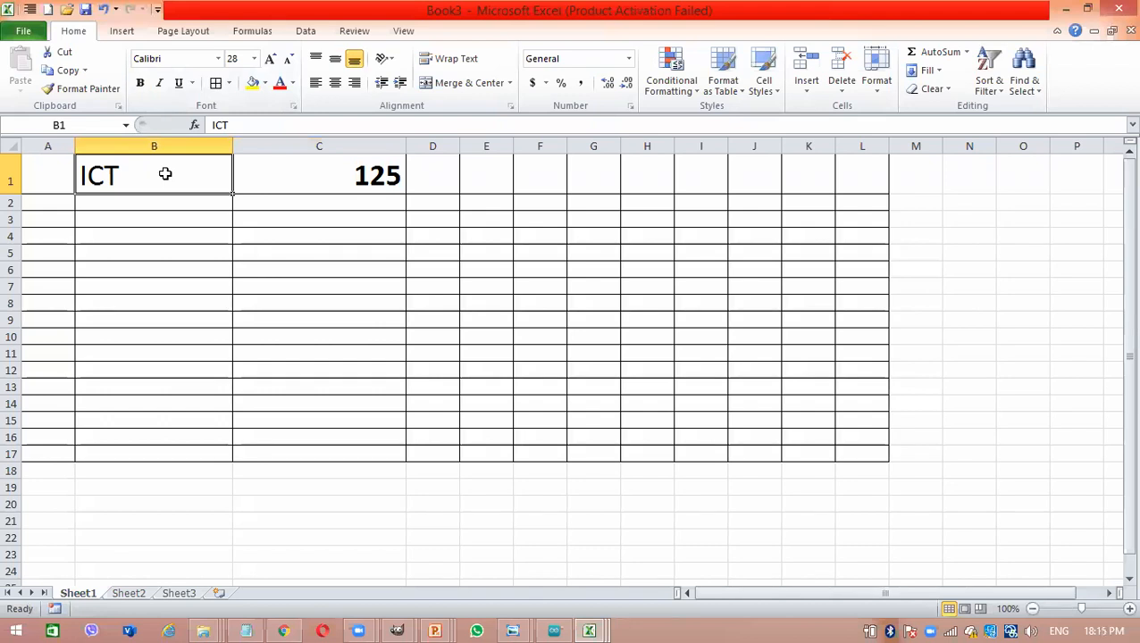
left_click(300, 161)
left_click(140, 184)
left_click(291, 176)
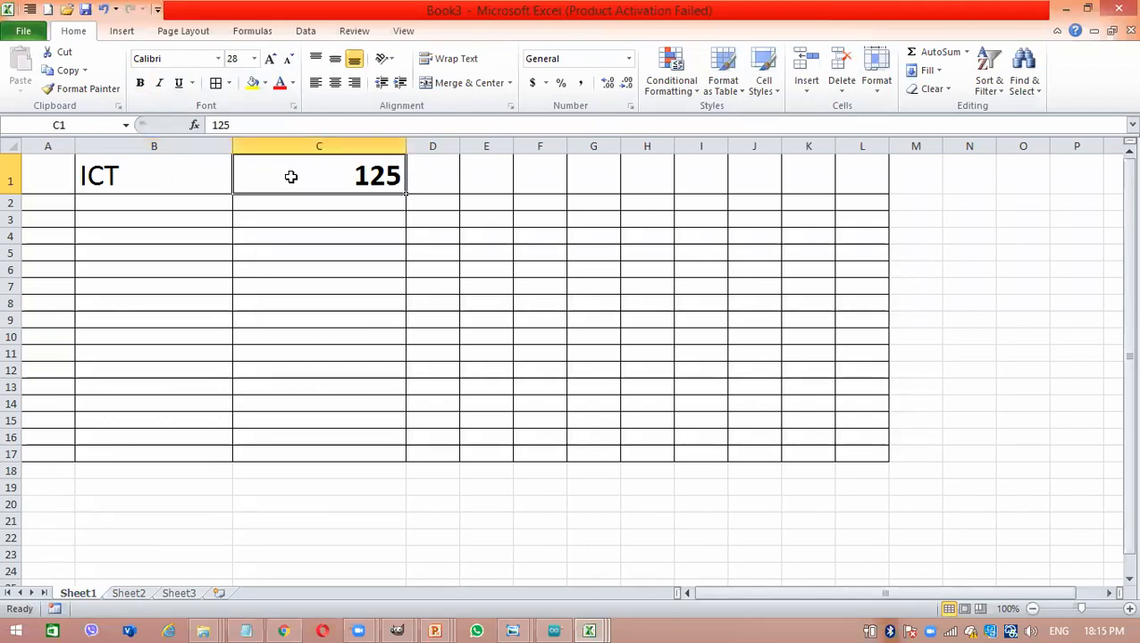
left_click(220, 177)
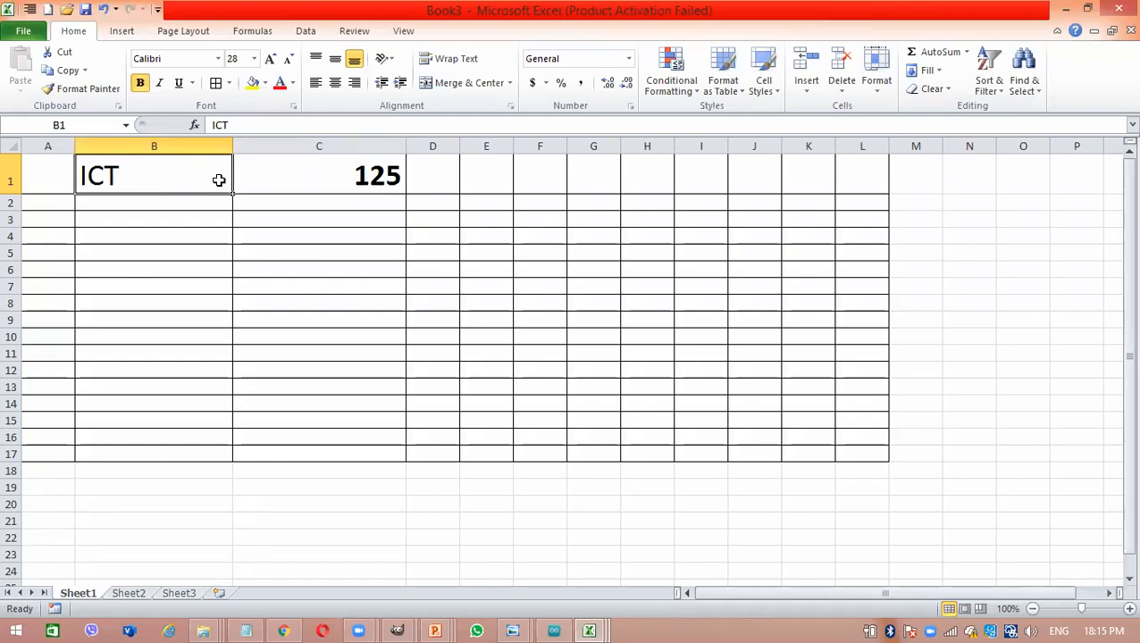
left_click(333, 170)
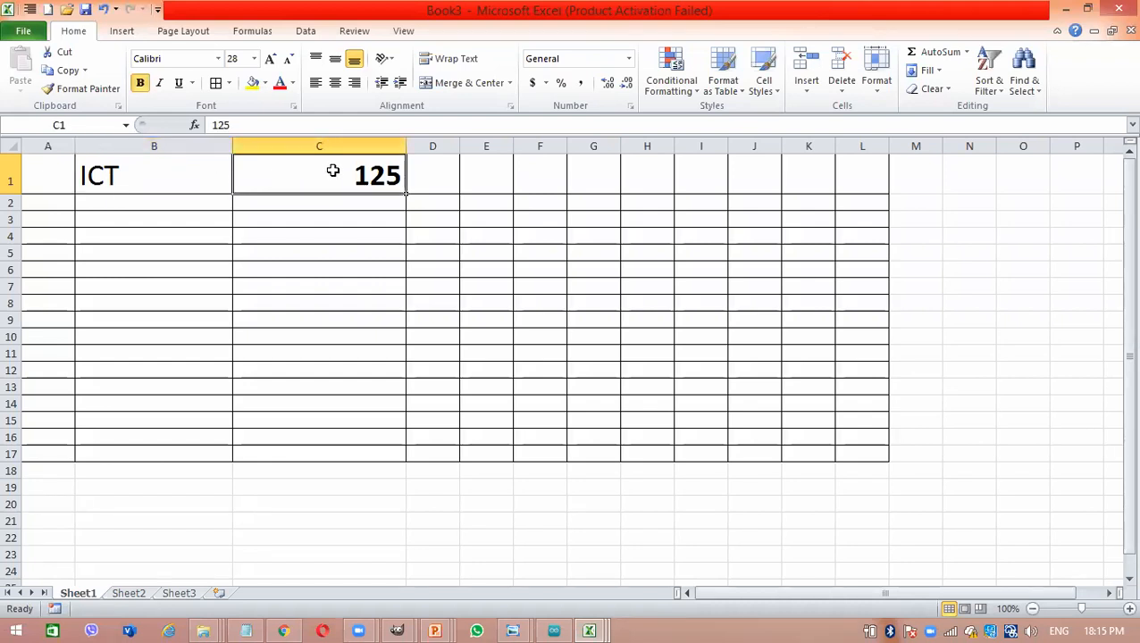
left_click(214, 171)
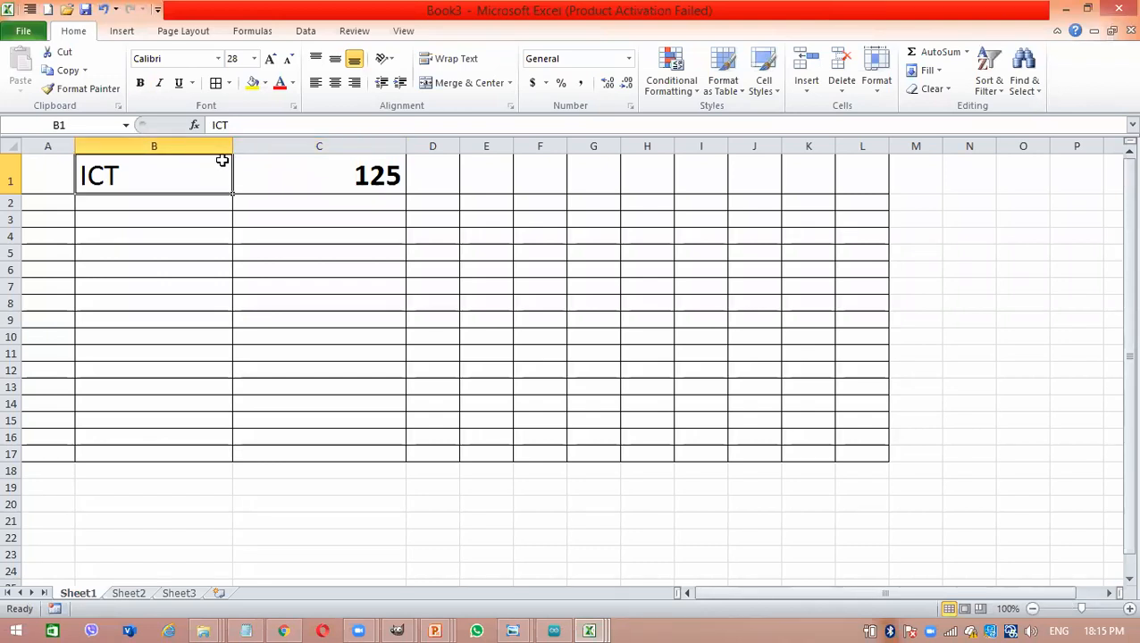
- Narrow column B to about two thirds of its width and select the range A1:C1
left_click_drag(231, 146, 179, 148)
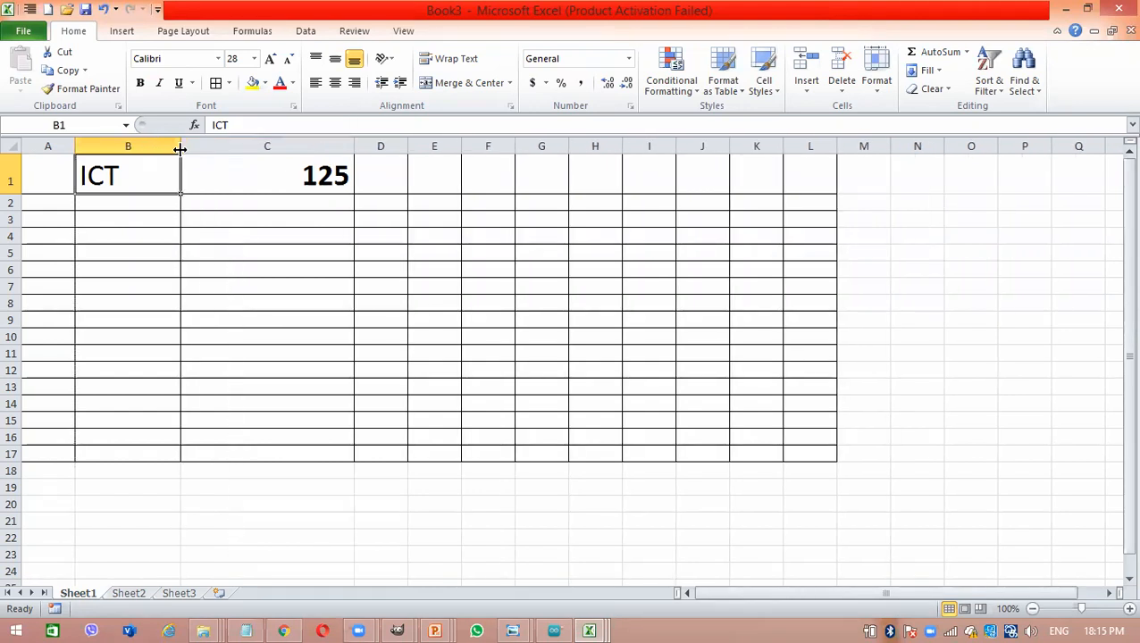
left_click(222, 165)
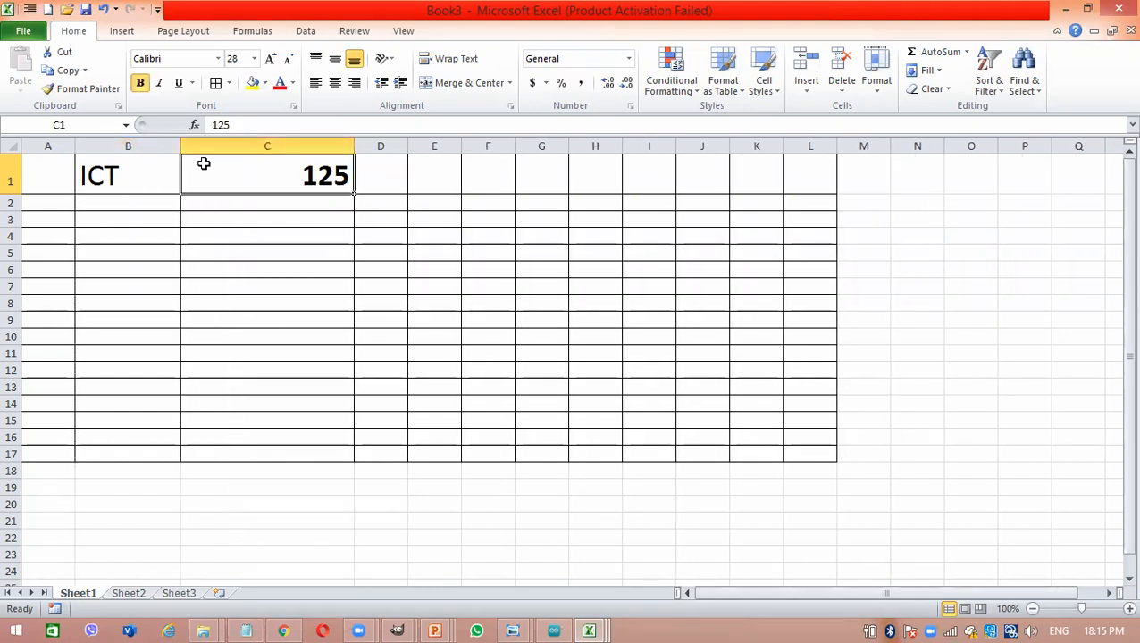
left_click_drag(56, 165, 273, 137)
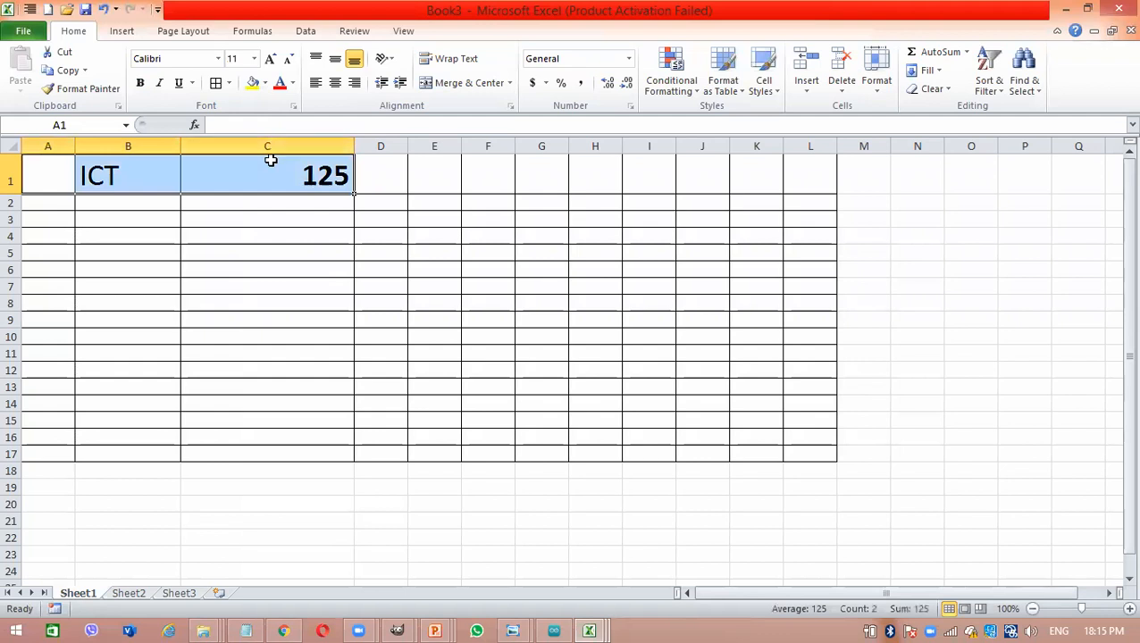
- Examine the number formats available for cells, from General through to Text, without applying any
left_click(270, 159)
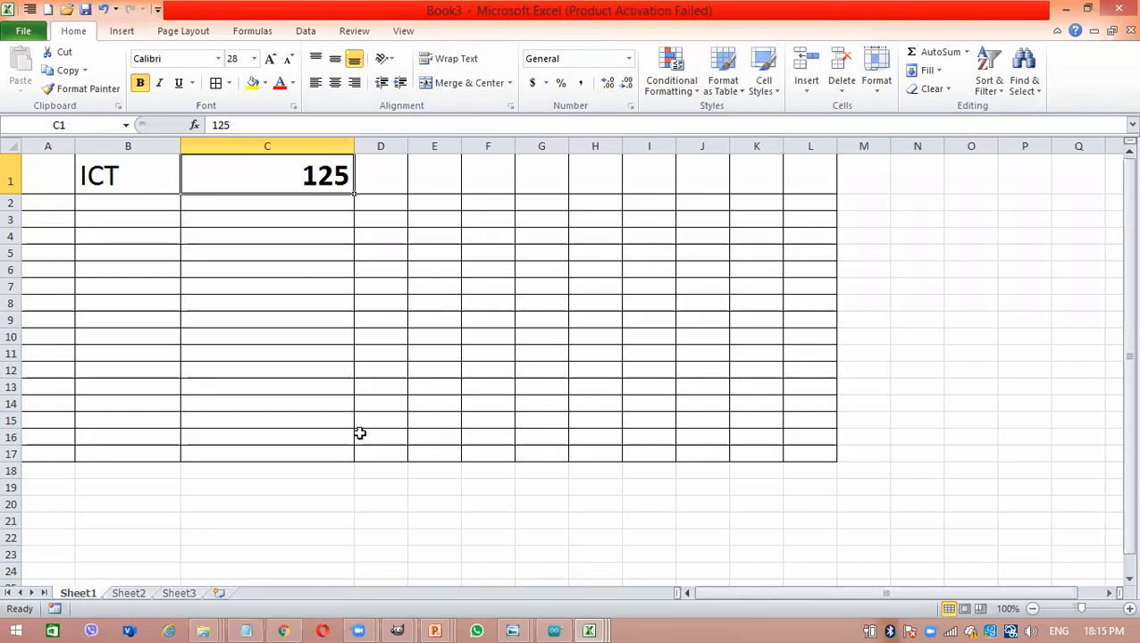
double_click(237, 286)
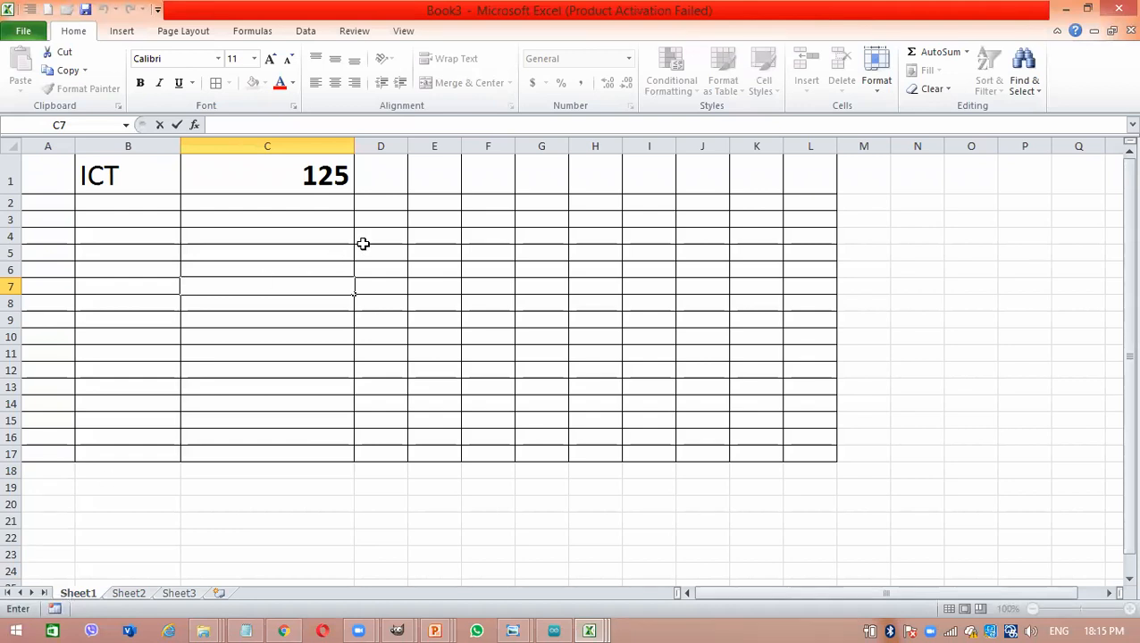
left_click(366, 252)
left_click(321, 187)
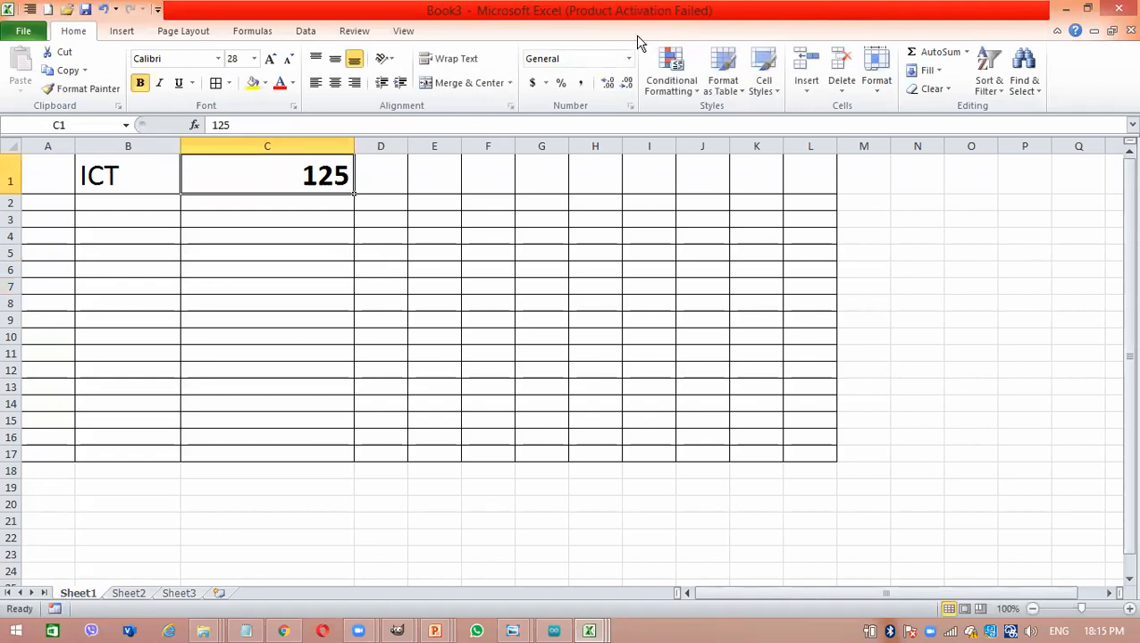
left_click(623, 269)
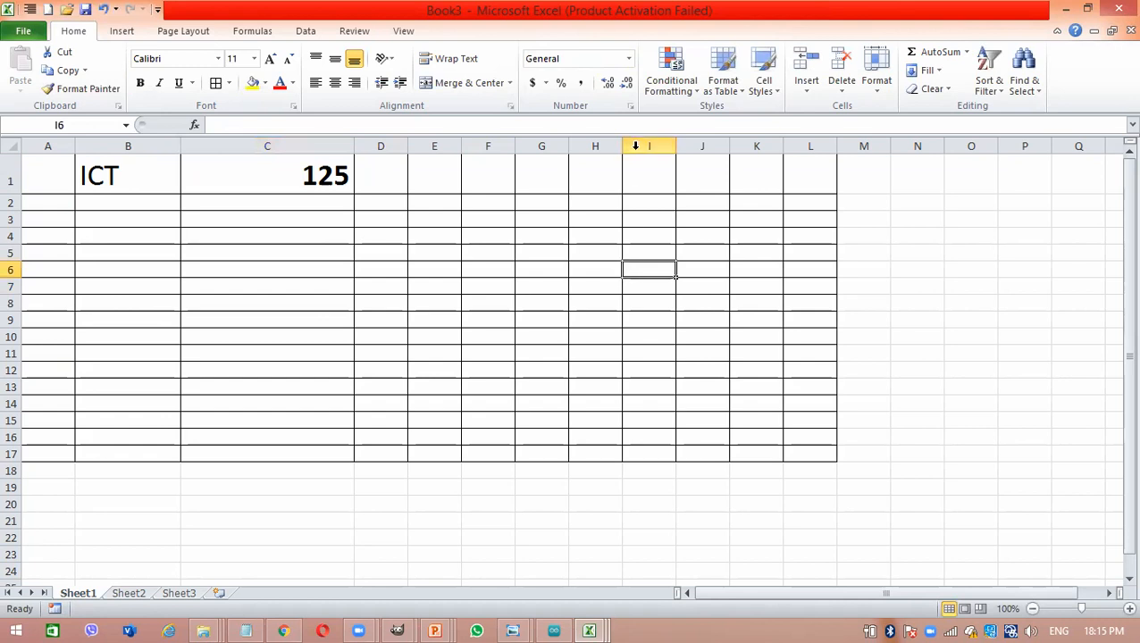
left_click(628, 59)
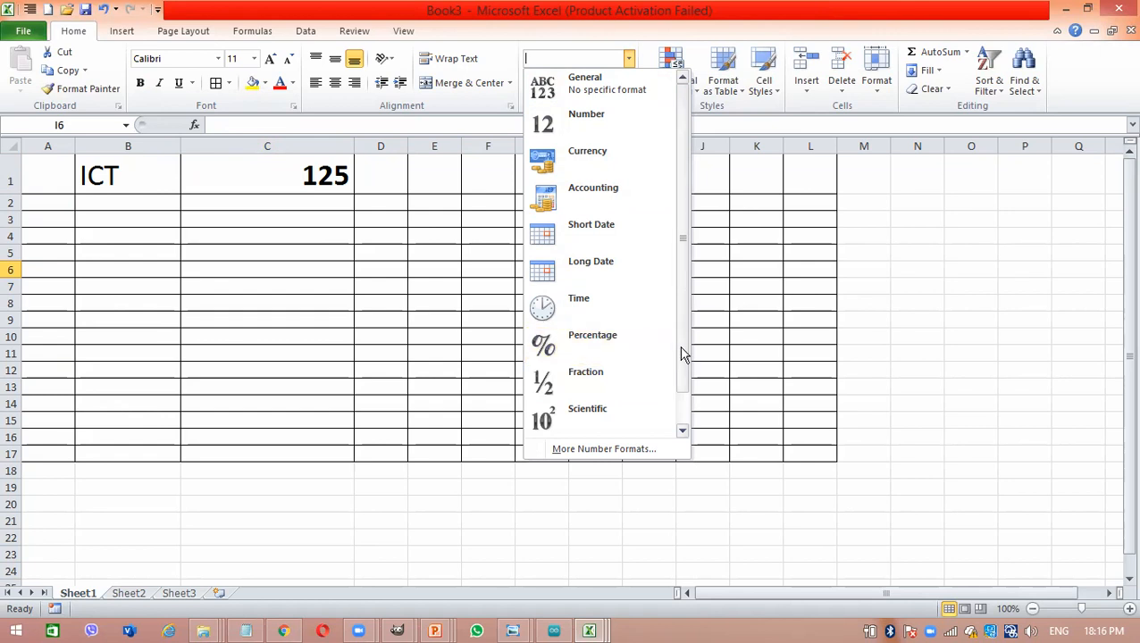
left_click_drag(678, 344, 681, 387)
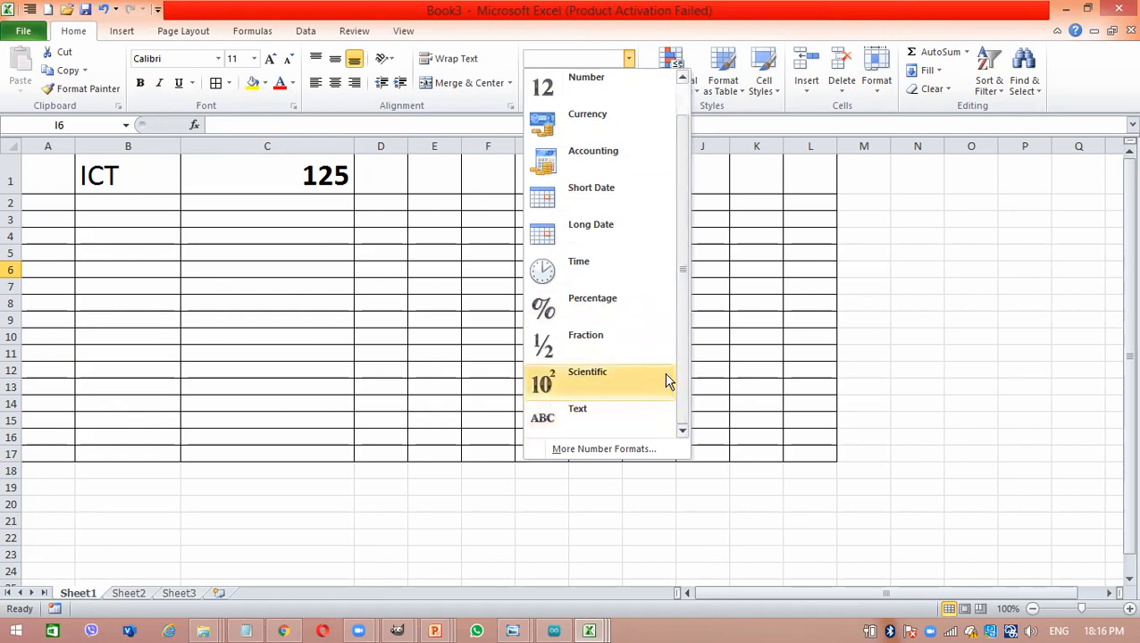
left_click(527, 305)
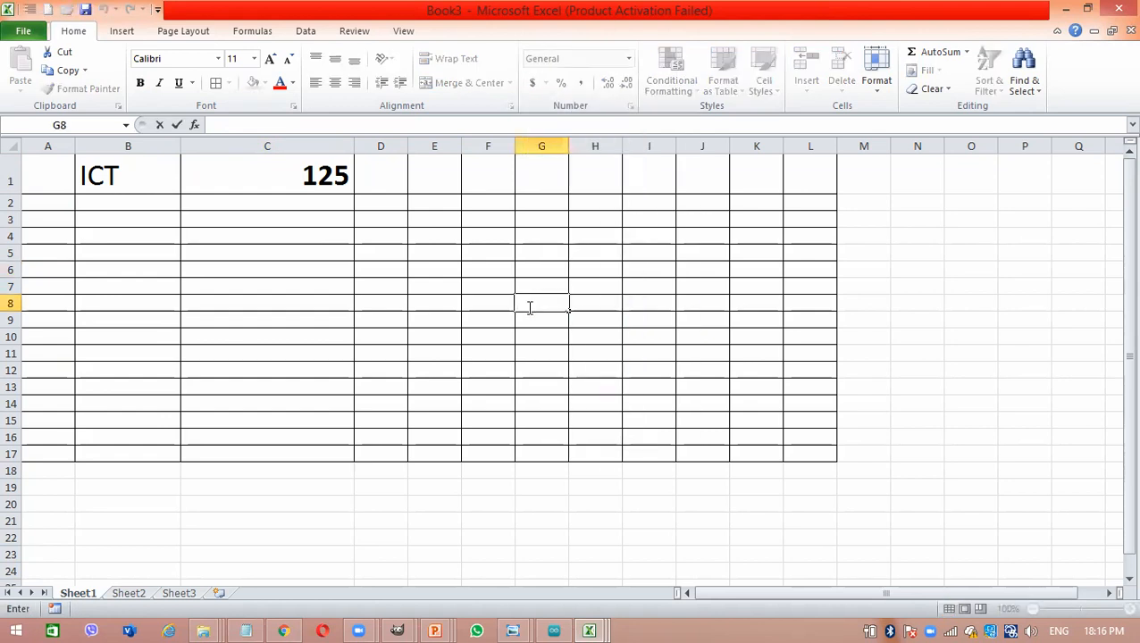
- Replace the entry in cell C1 with a telephone number including its leading zero, and reopen the cell for editing before the first digit
left_click(332, 176)
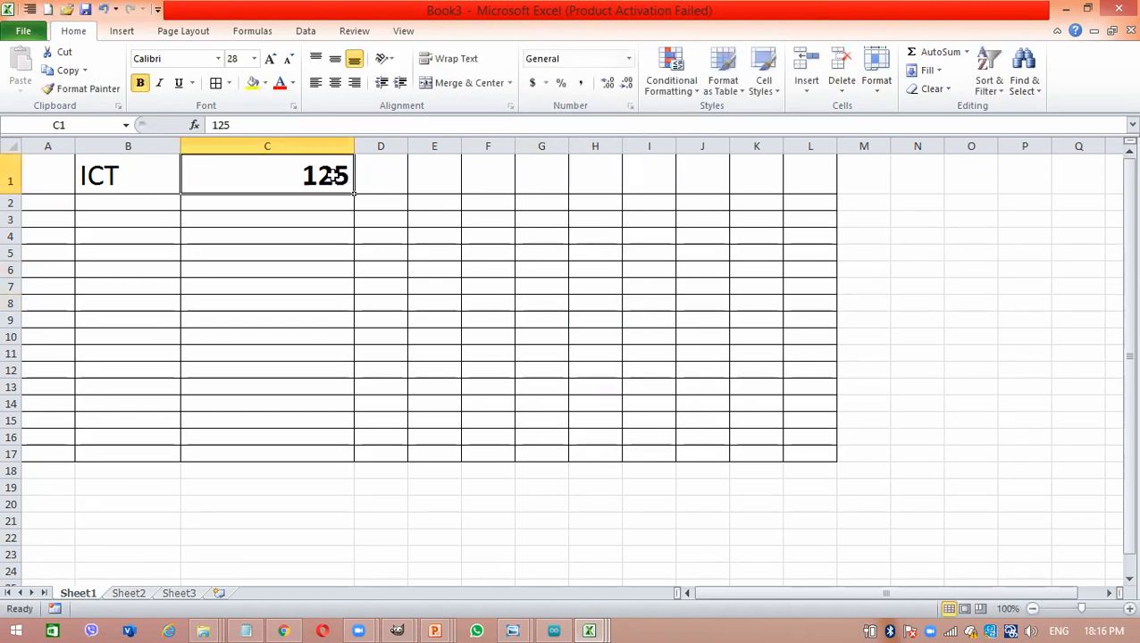
key("Delete")
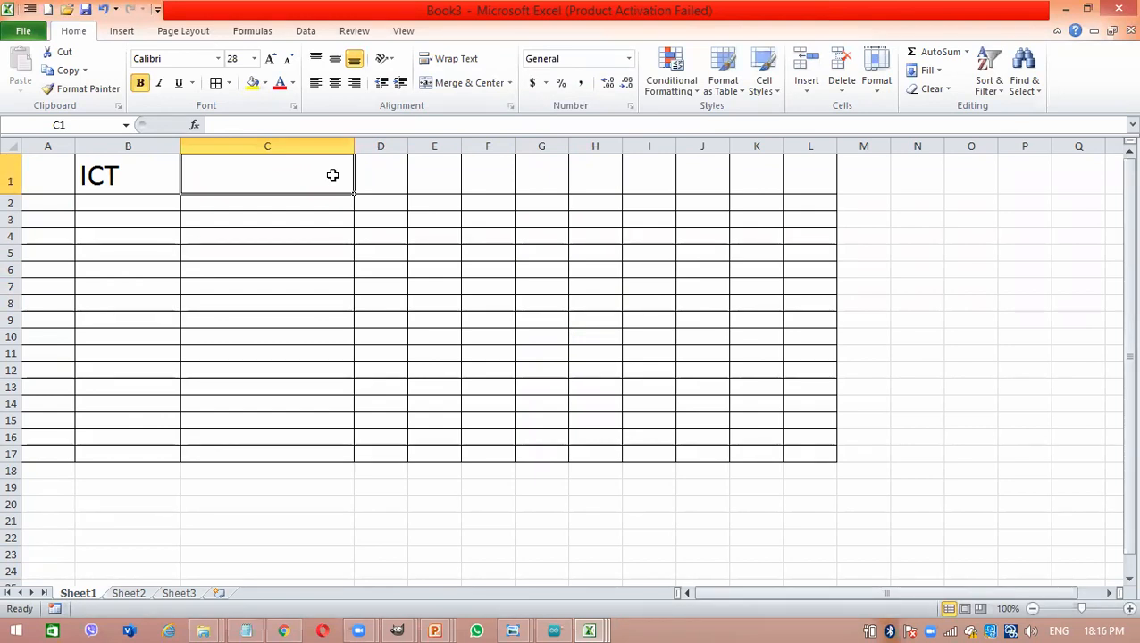
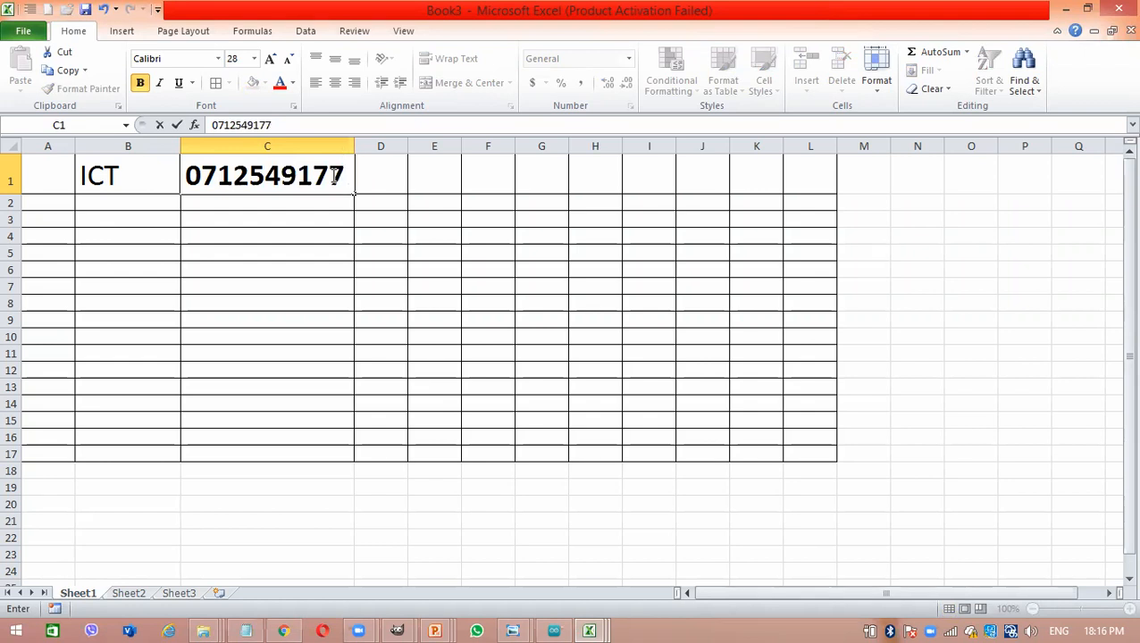
key("Return")
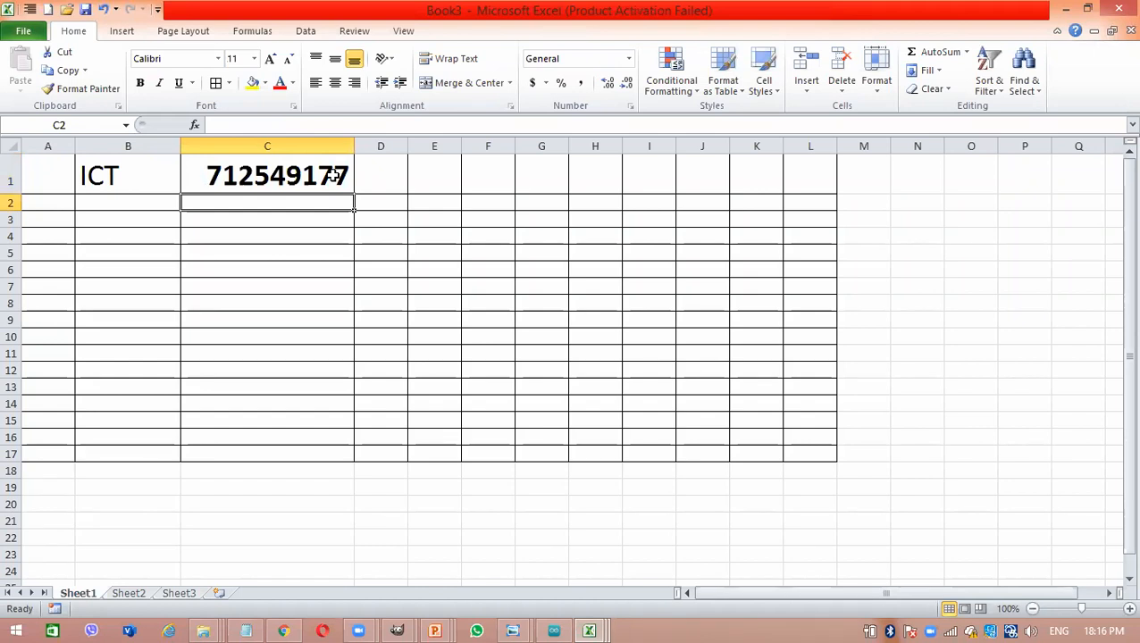
double_click(335, 176)
left_click(204, 170)
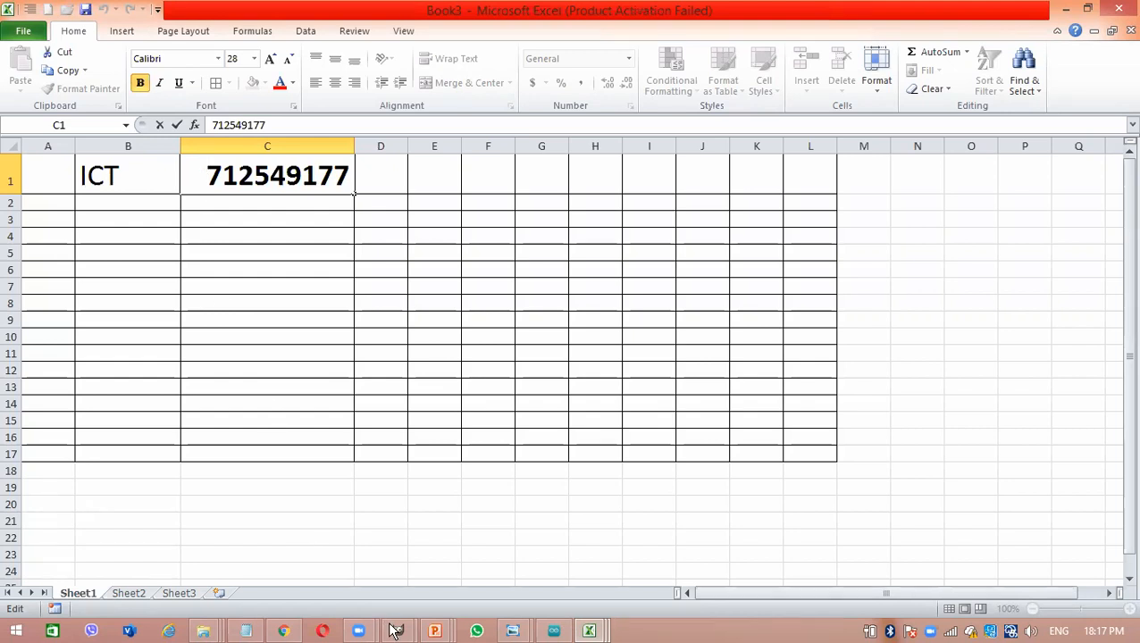
- Switch to the Zoom poll editor in Chrome and title the new poll "Excel Grade 10"
left_click(359, 631)
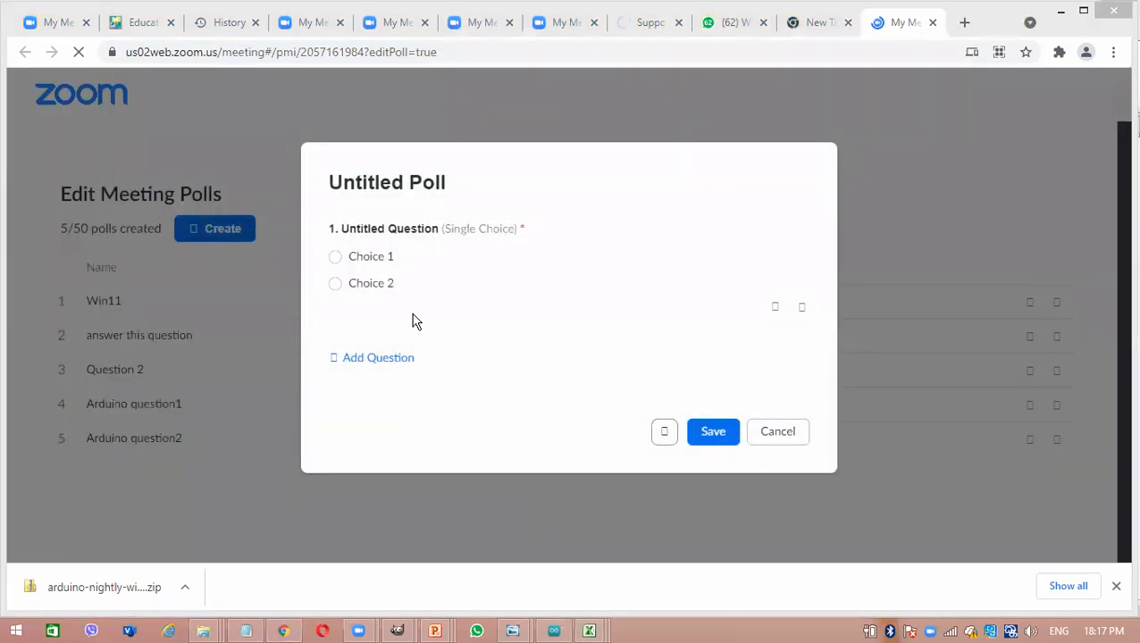
left_click(398, 334)
left_click(375, 182)
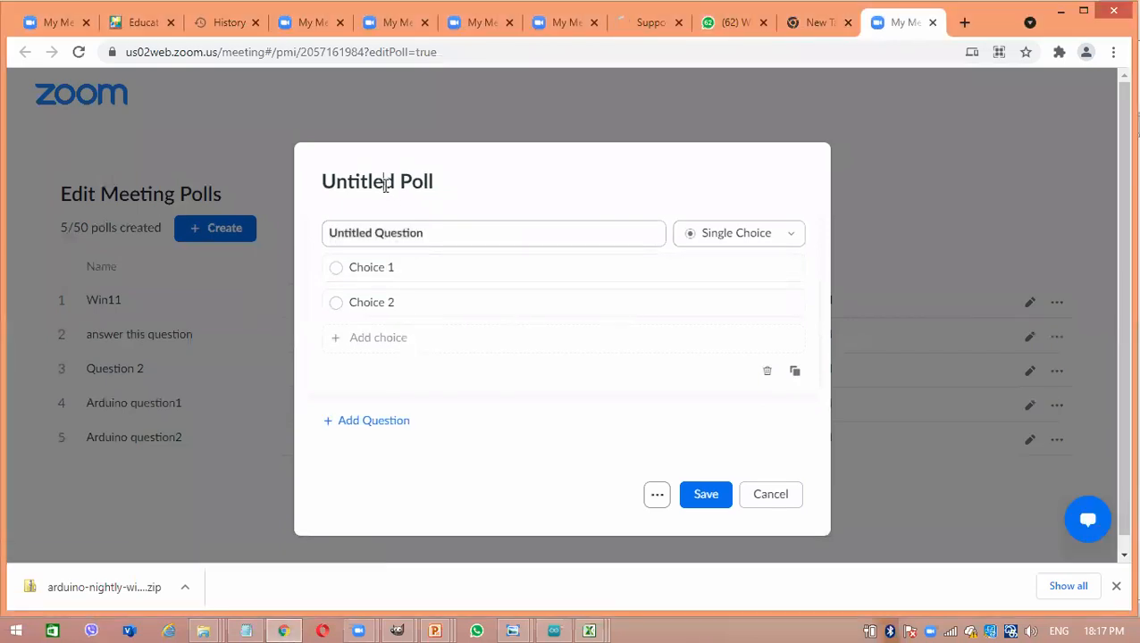
type("E")
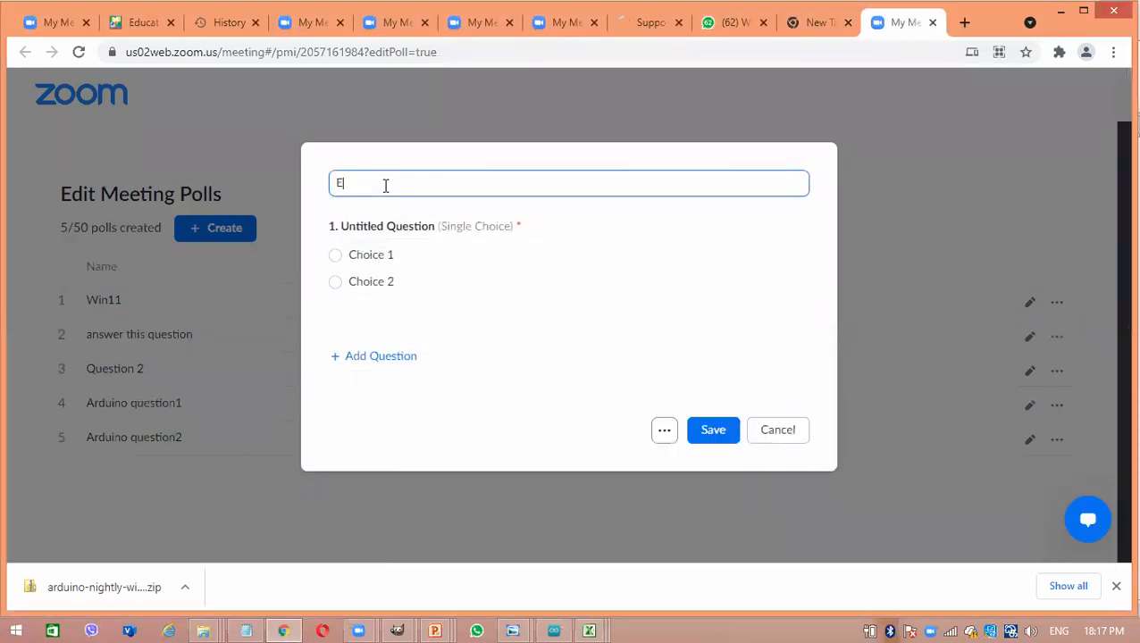
type("xcel Grade 10")
- Set the poll's single-choice question to "Is Telephone number"
left_click(385, 223)
left_click(385, 225)
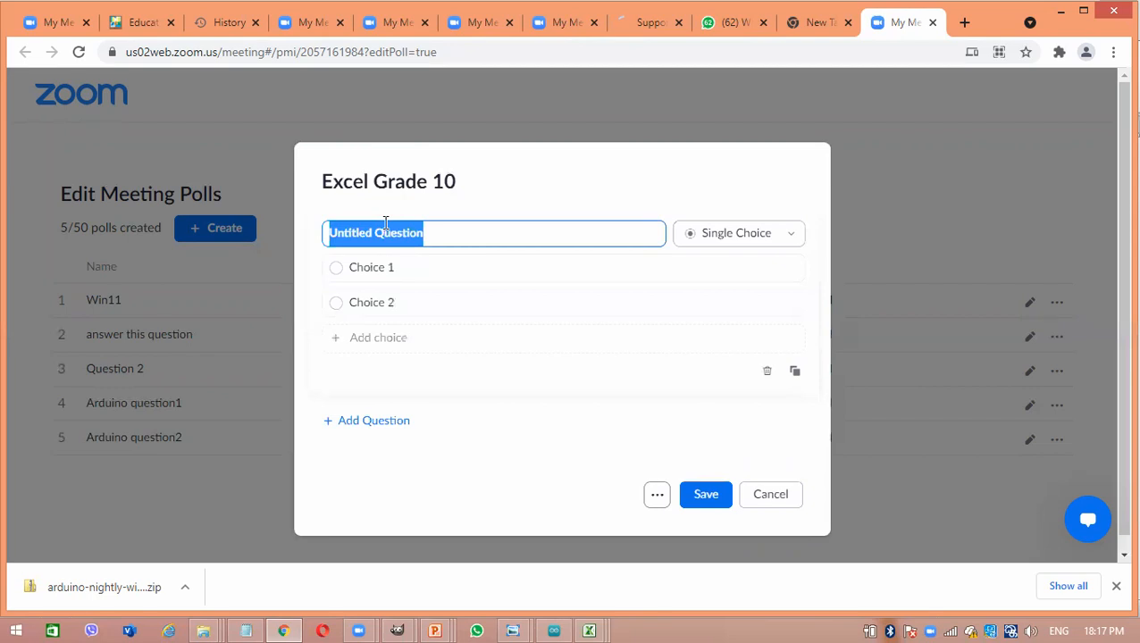
type("Is Telephone number")
- Set the question's two answer choices to "a value" and "a label"
double_click(378, 267)
type("a value")
key("Delete")
double_click(381, 304)
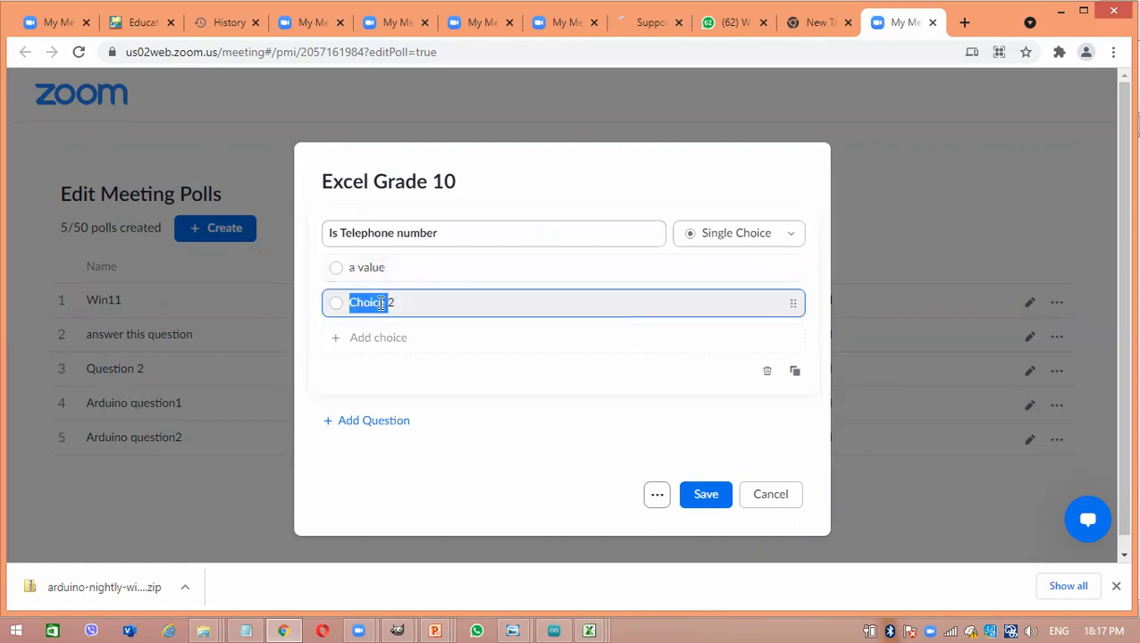
type("a label")
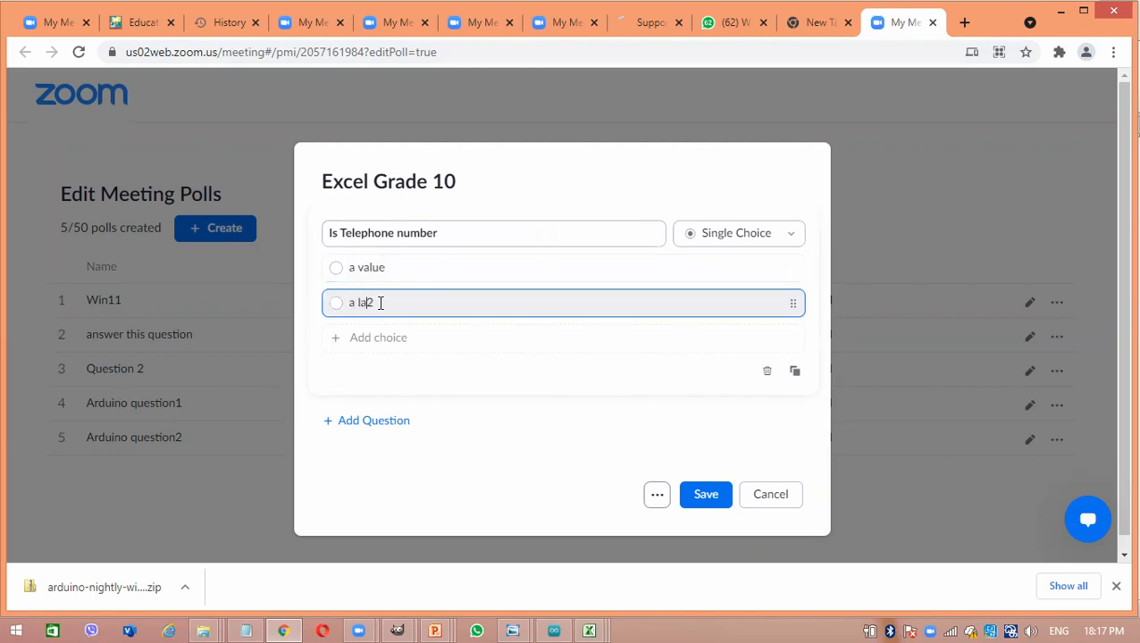
type("2")
key("BackSpace")
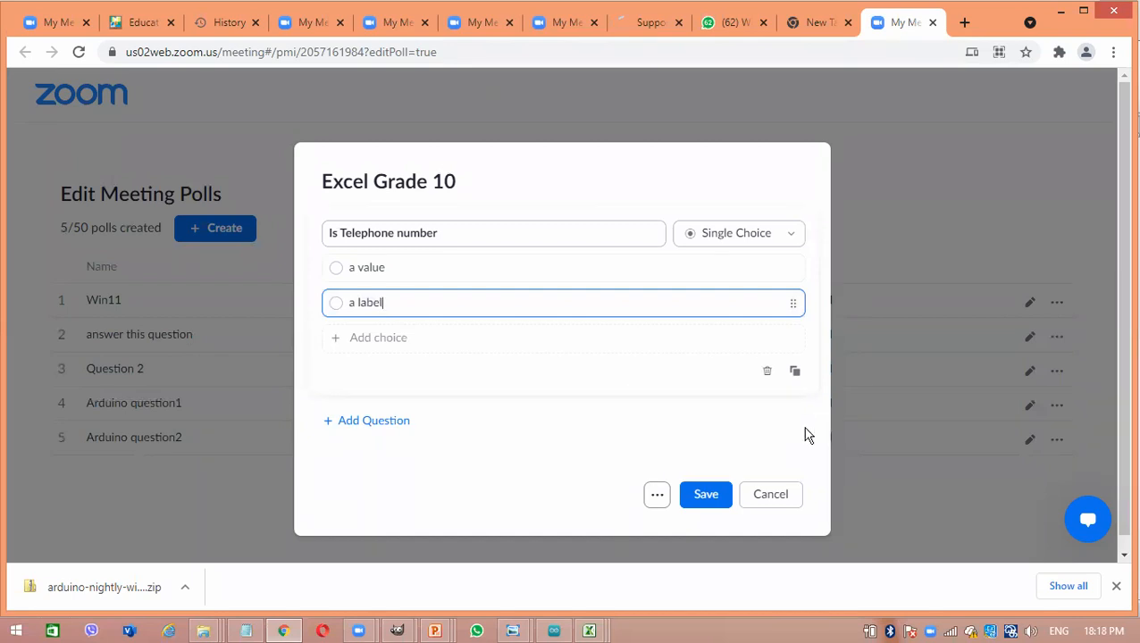
- Save the Excel Grade 10 poll and bring up the Zoom meeting controls
left_click(703, 493)
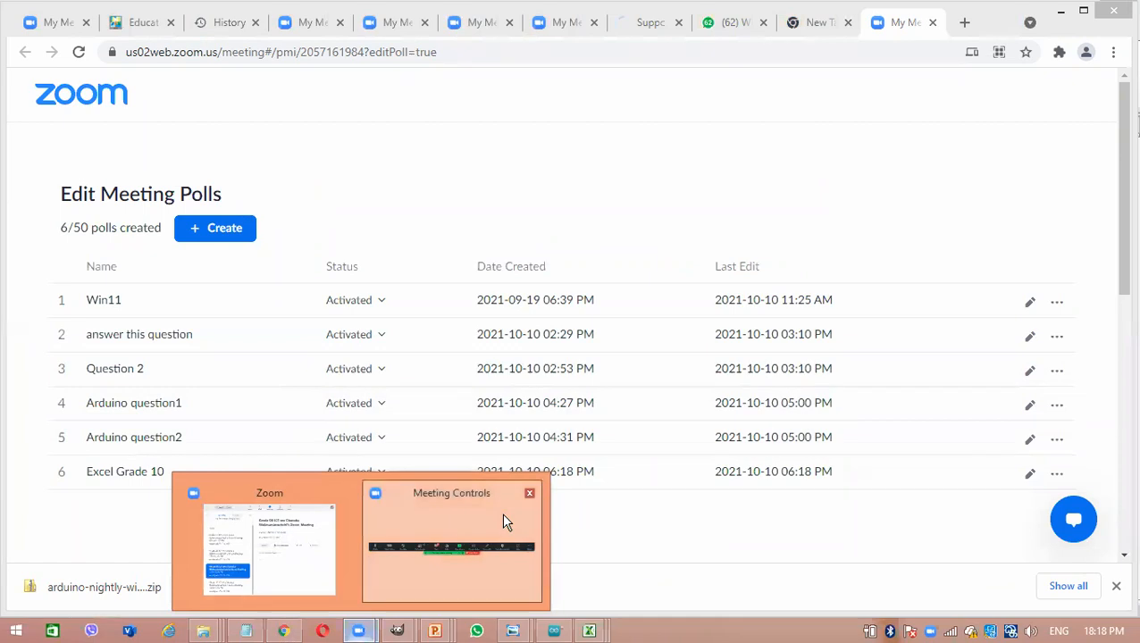
left_click(501, 512)
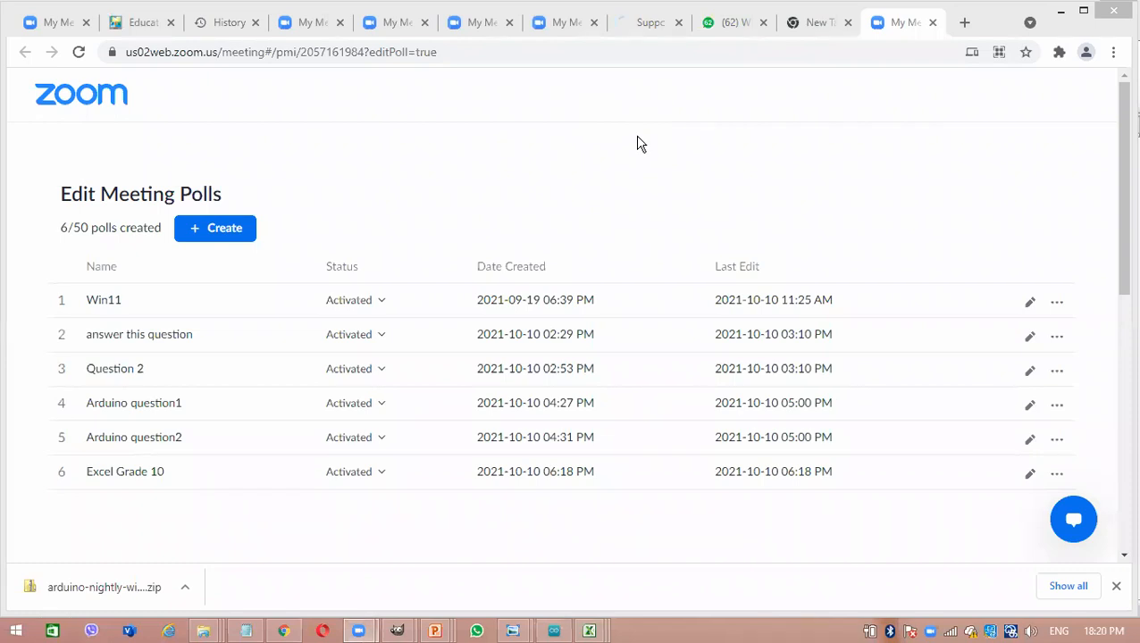
- Return to the Excel workbook and try to add a leading zero to the telephone number in cell C1
left_click(1060, 11)
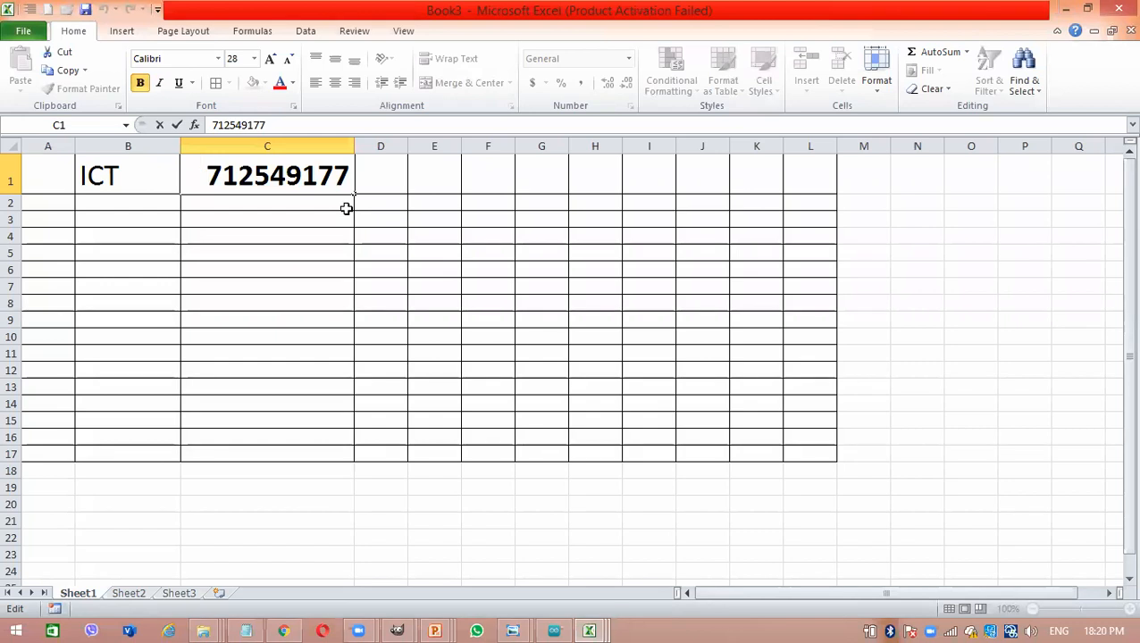
type("0")
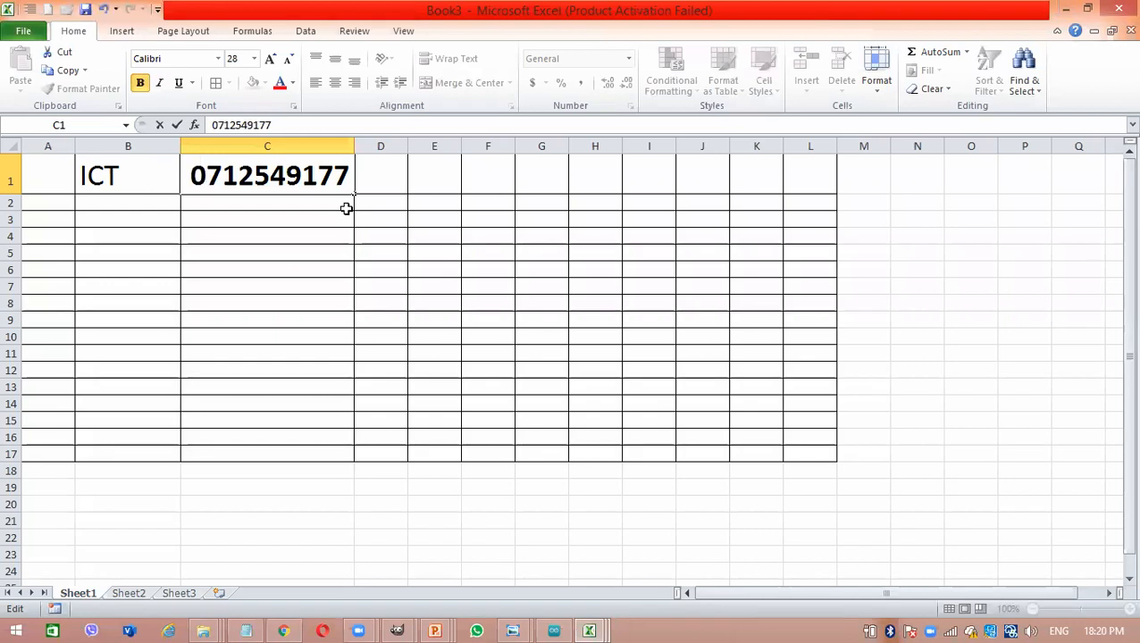
key("Return")
- Change the number format of the telephone number in cell C1 to Text
left_click(256, 158)
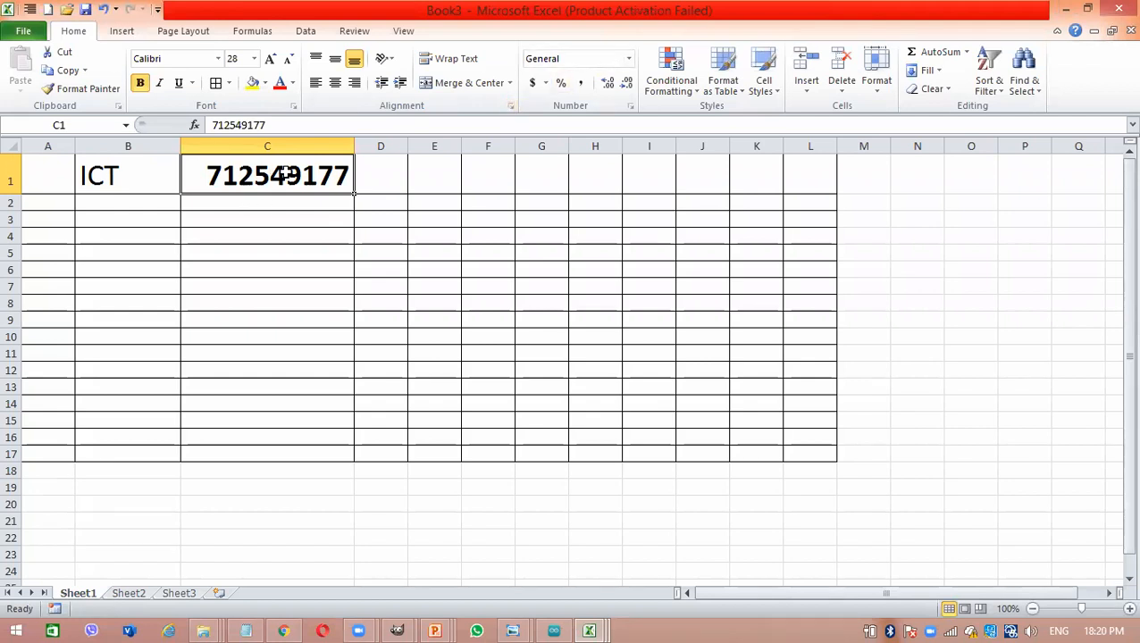
left_click(630, 58)
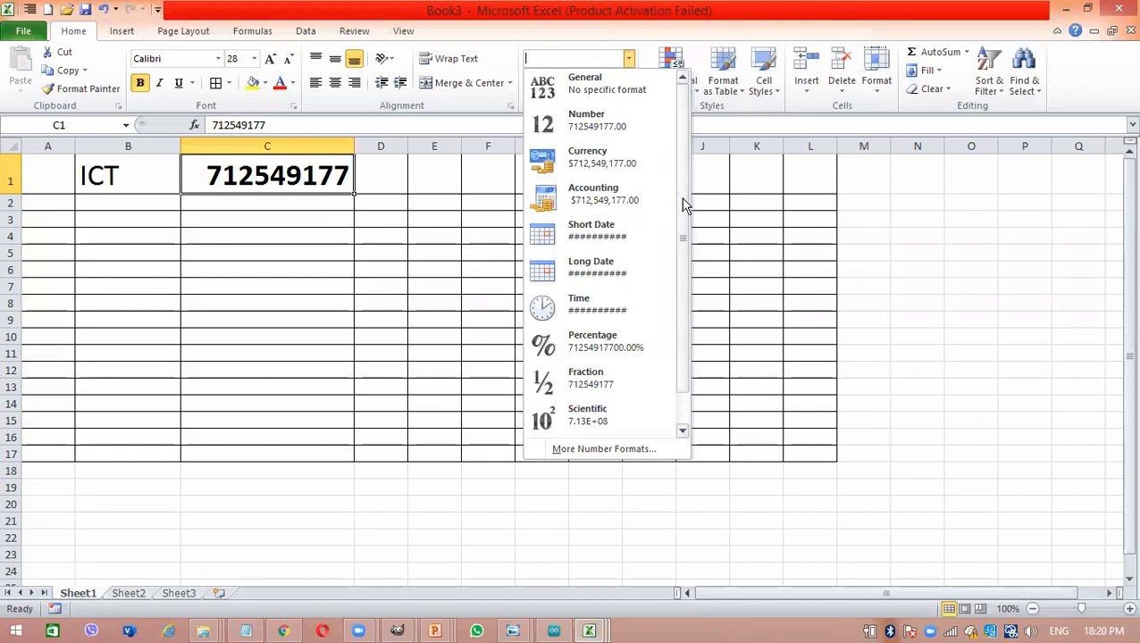
left_click_drag(681, 267, 676, 302)
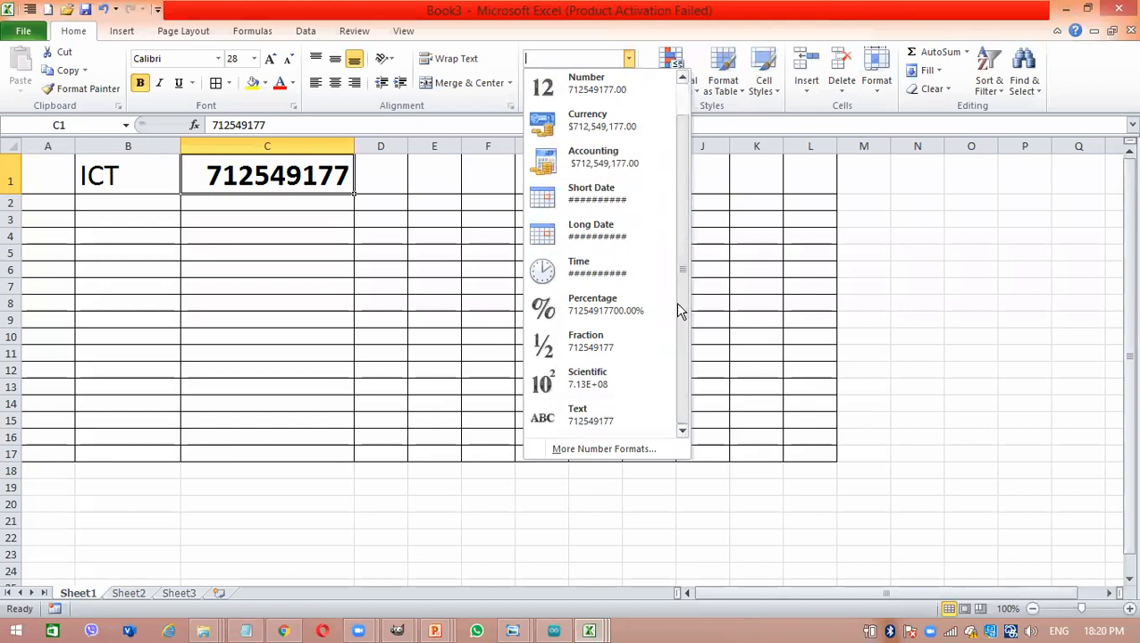
left_click(608, 413)
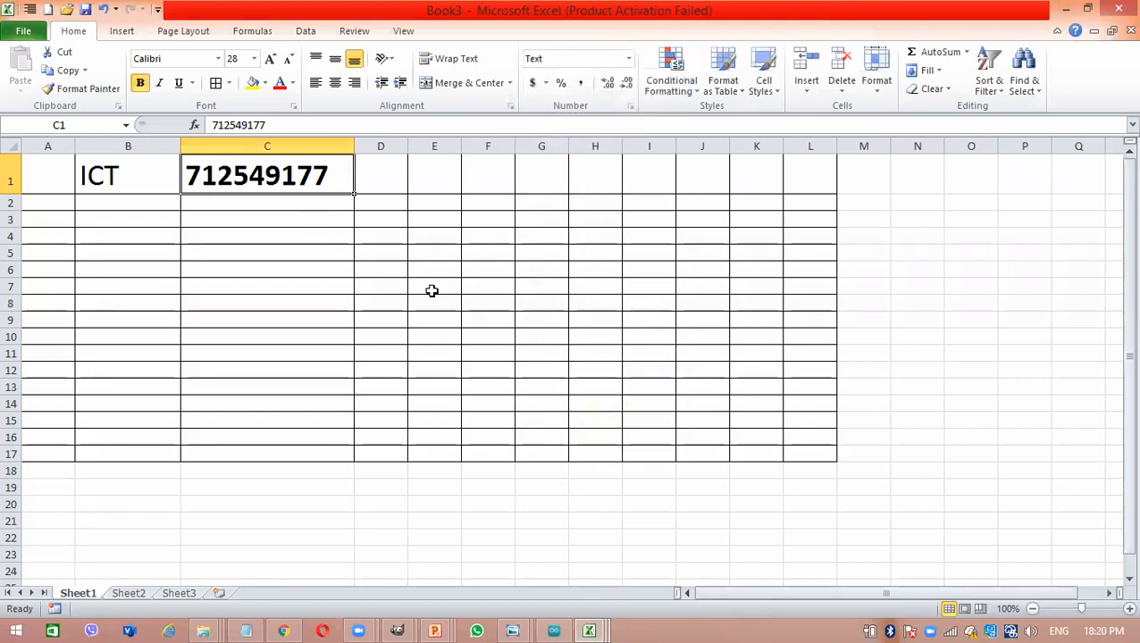
- Compare the alignment of the text entry in B1 with the text-formatted telephone number in C1
left_click(301, 328)
left_click(106, 175)
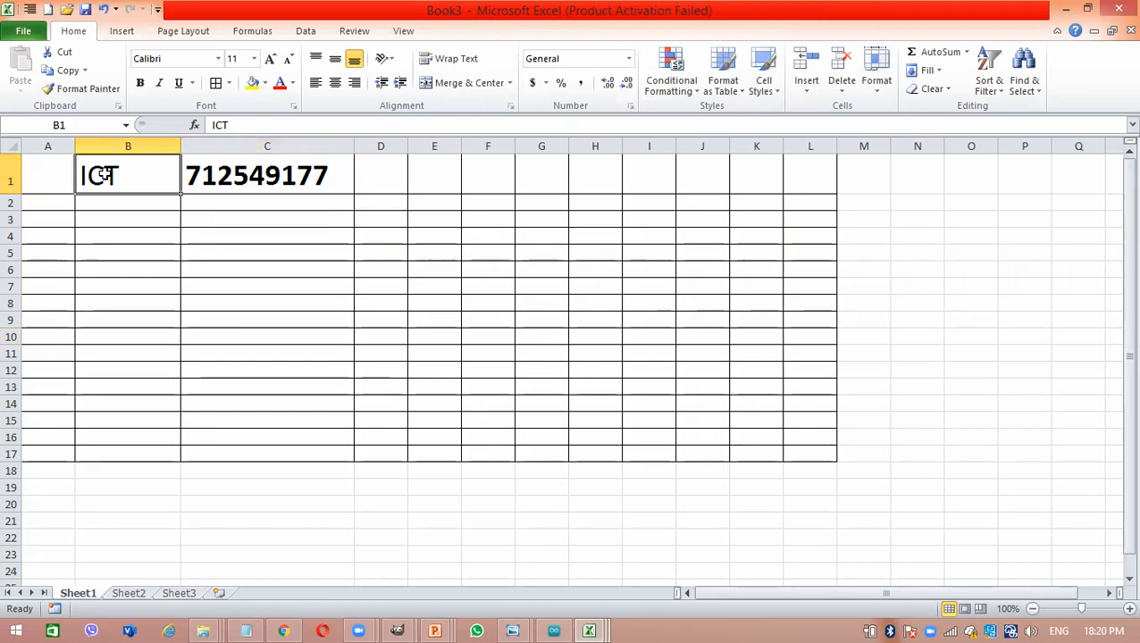
left_click(64, 173)
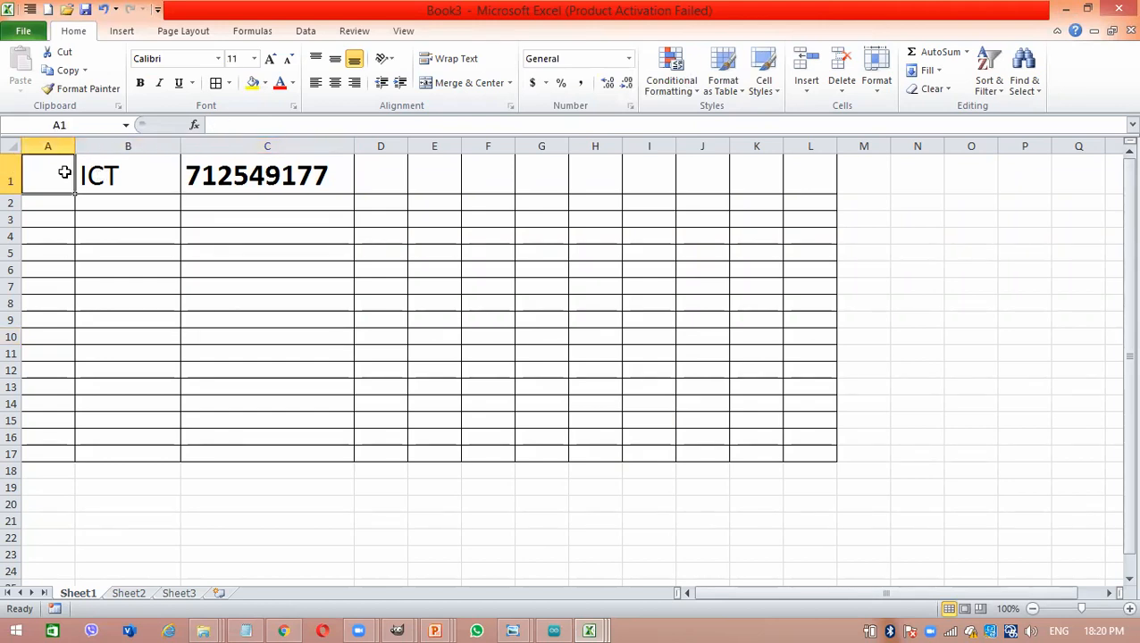
left_click(291, 231)
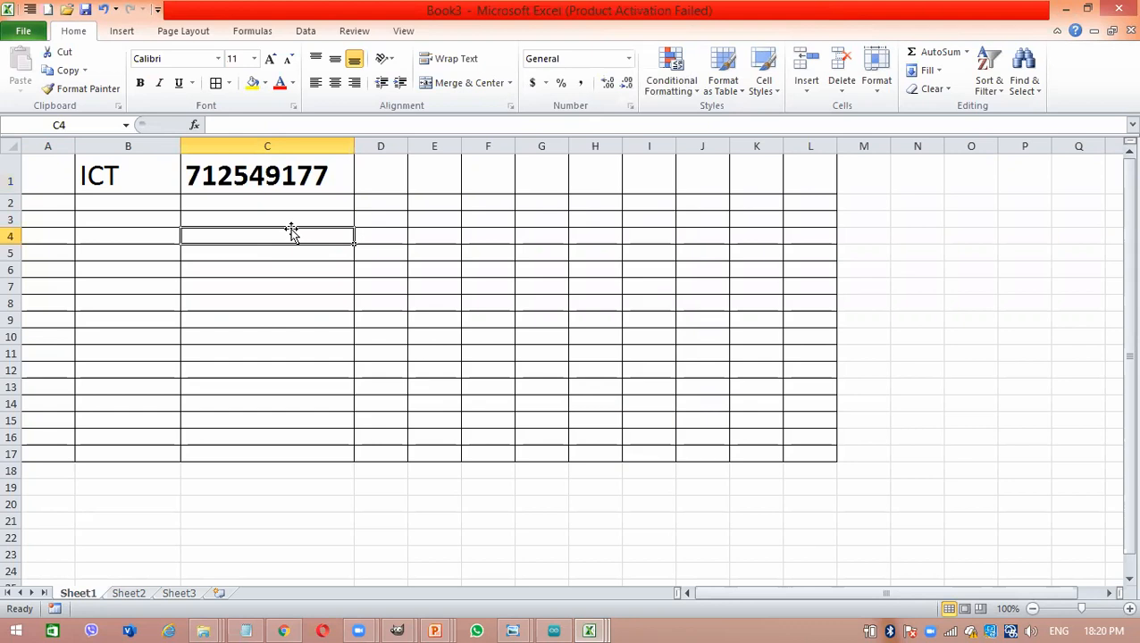
left_click(185, 174)
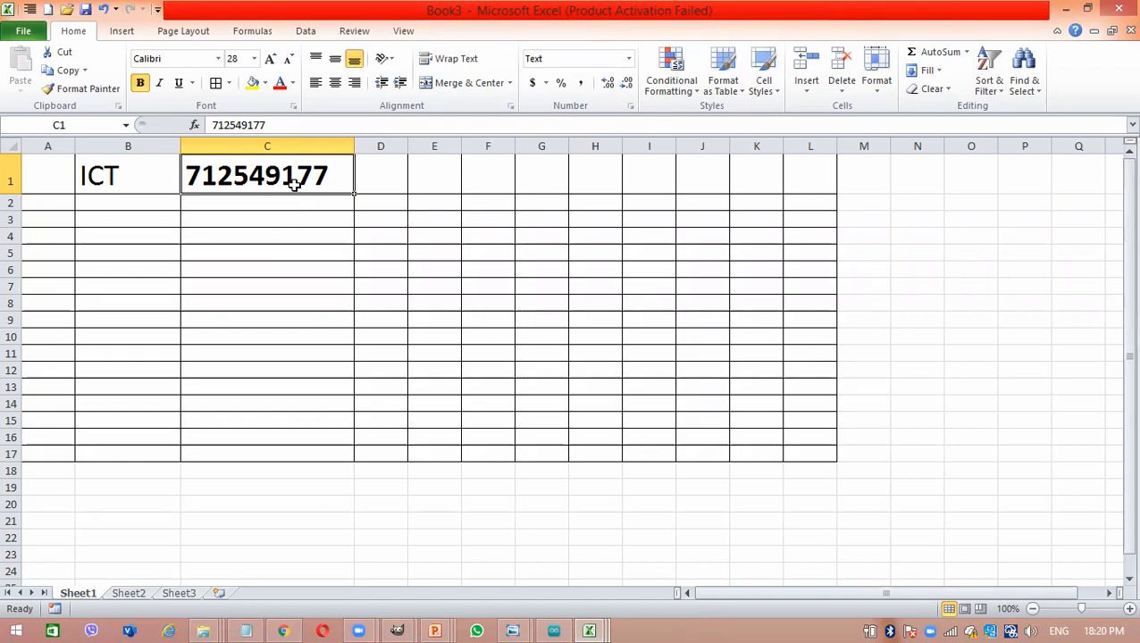
left_click(170, 178)
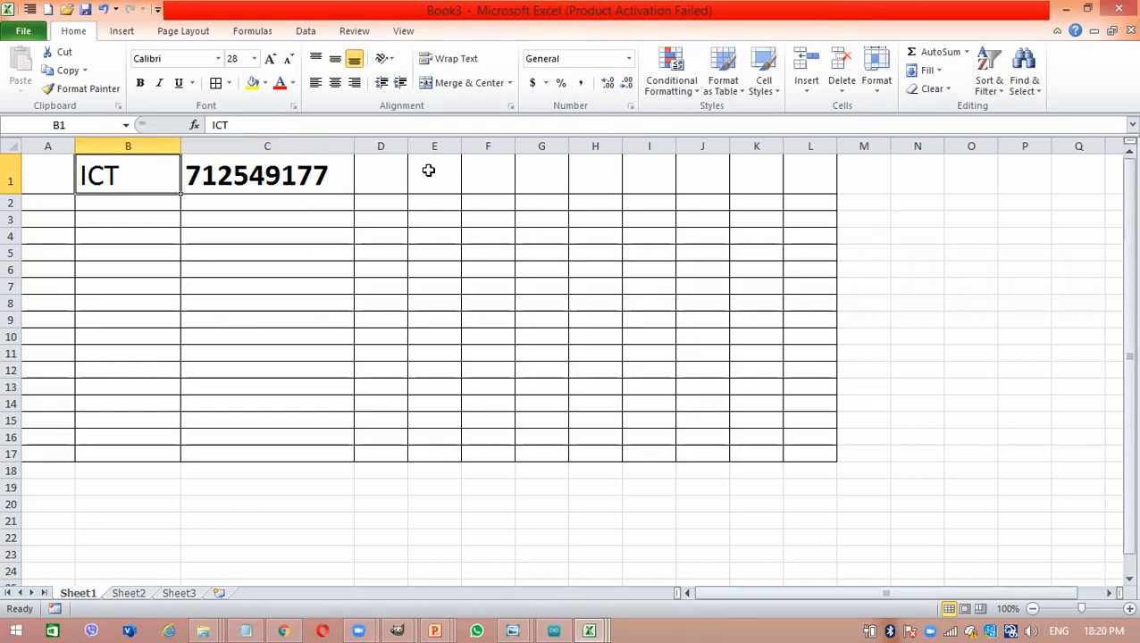
- Widen column D to slightly more than column C's width and enter the number 100 in cell D1
left_click_drag(409, 146, 536, 148)
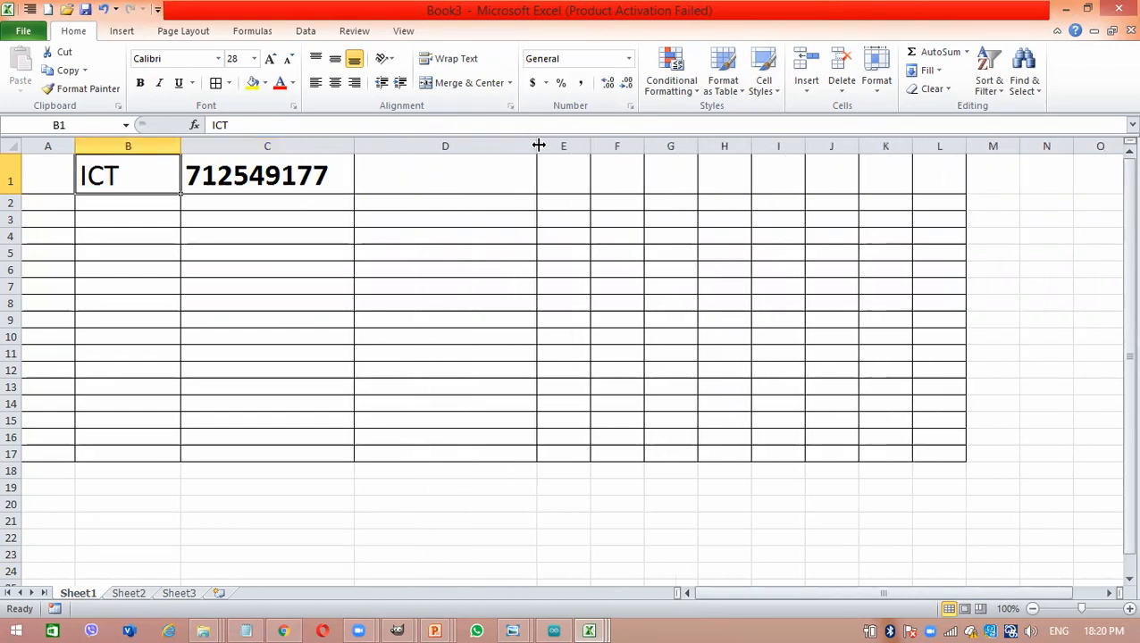
left_click(456, 169)
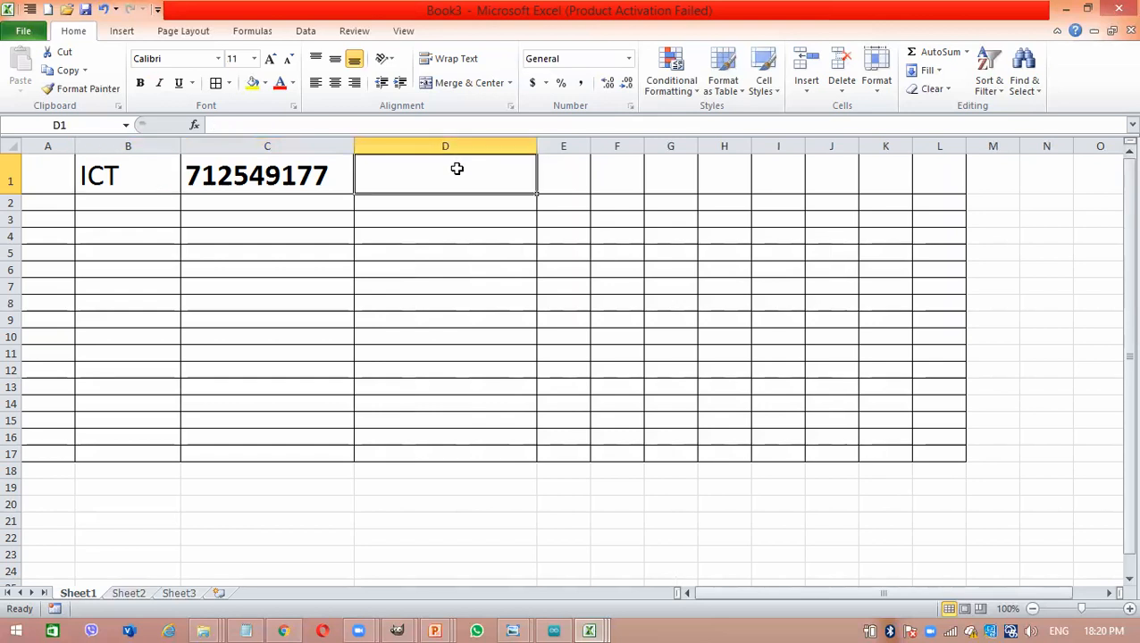
type("100")
key("Return")
- Enlarge the font of the number in cell D1 to size 22
left_click(441, 167)
left_click(270, 59)
left_click(271, 59)
left_click(270, 59)
left_click(271, 59)
left_click(271, 58)
left_click(270, 58)
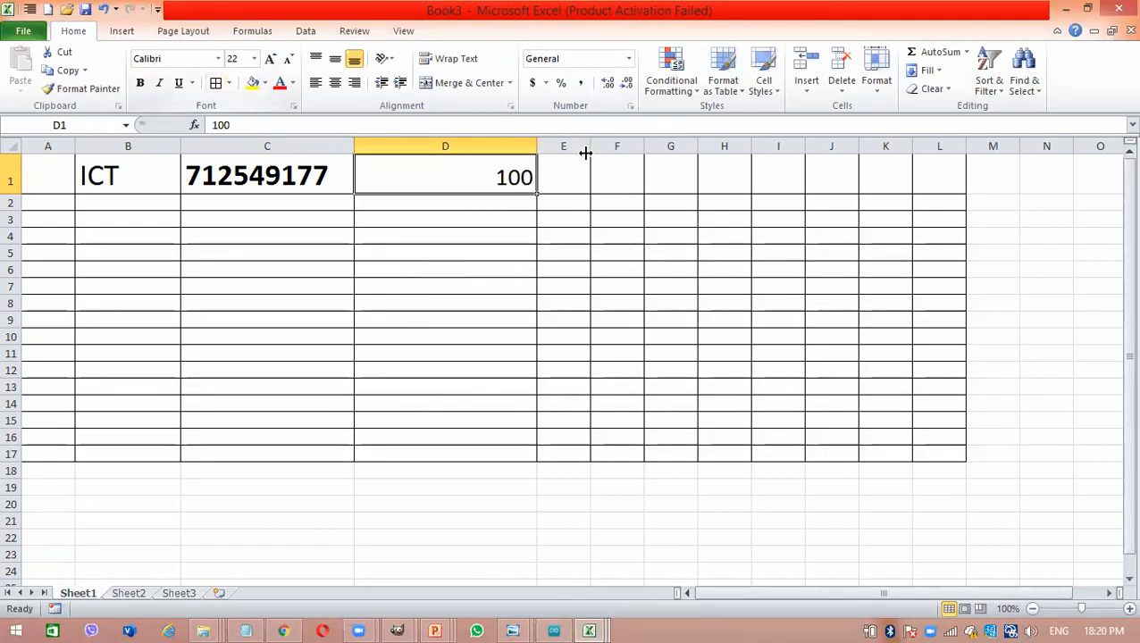
- Widen column E to about three times its width and enter '100' with single quotes in cell E1
left_click_drag(588, 150, 698, 159)
left_click(628, 169)
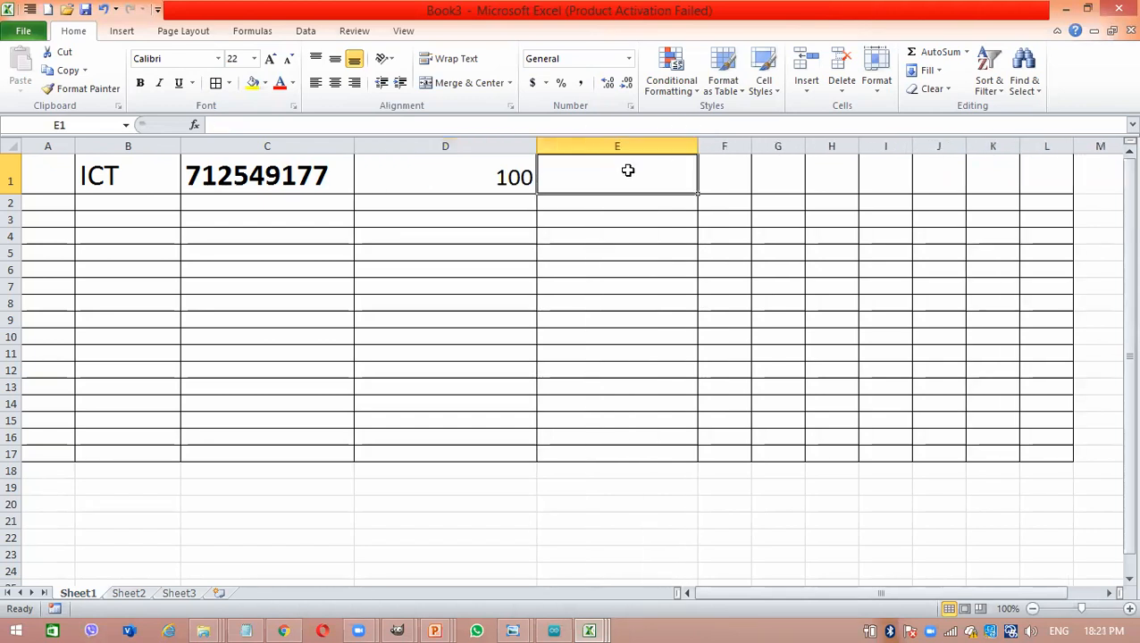
double_click(628, 170)
type("'100'")
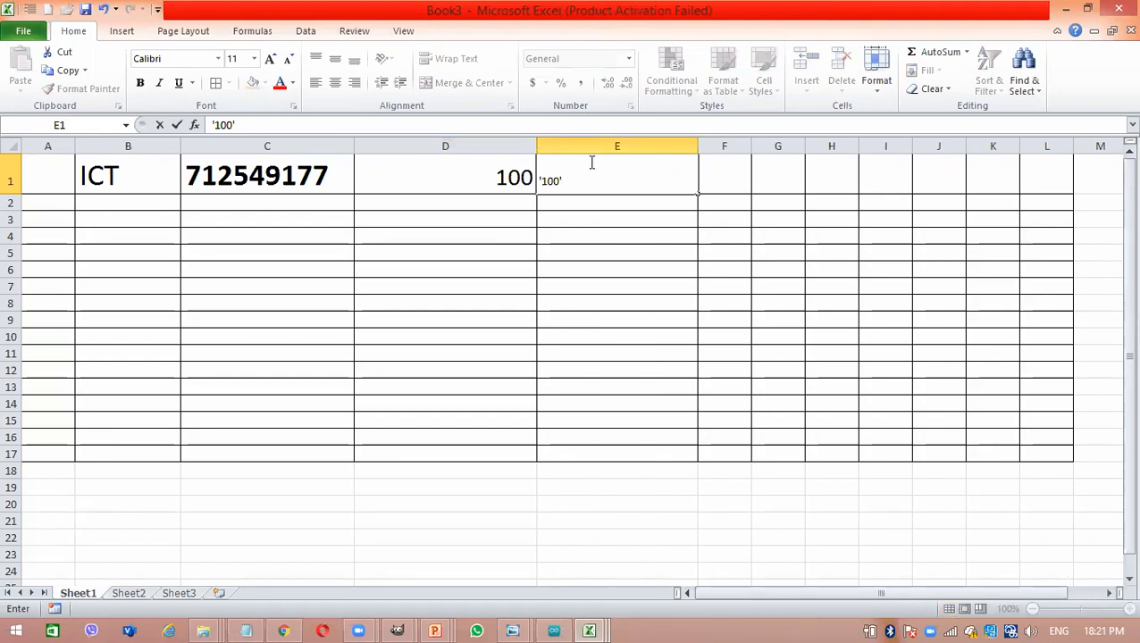
- Enlarge the font of the quoted 100 entry in cell E1 to size 26
left_click_drag(585, 175, 516, 176)
left_click(269, 59)
left_click(269, 59)
left_click(270, 59)
left_click(270, 59)
left_click(270, 59)
left_click(270, 59)
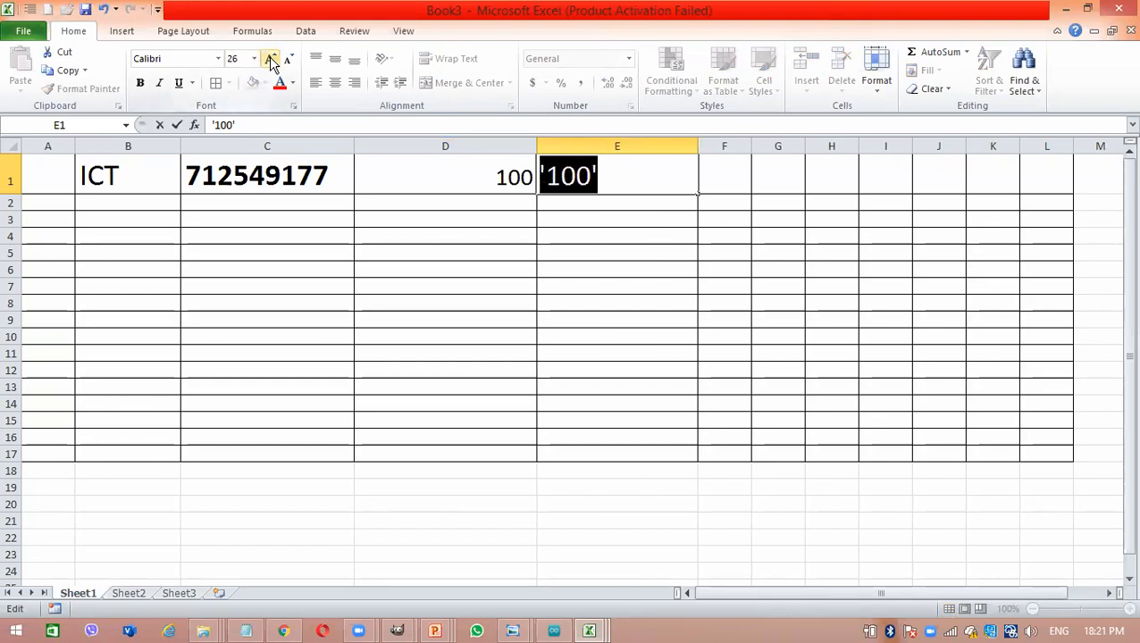
key("Return")
- Compare the quoted 100 entry in cell E1 with the plain number in cell D1
left_click(493, 284)
double_click(581, 171)
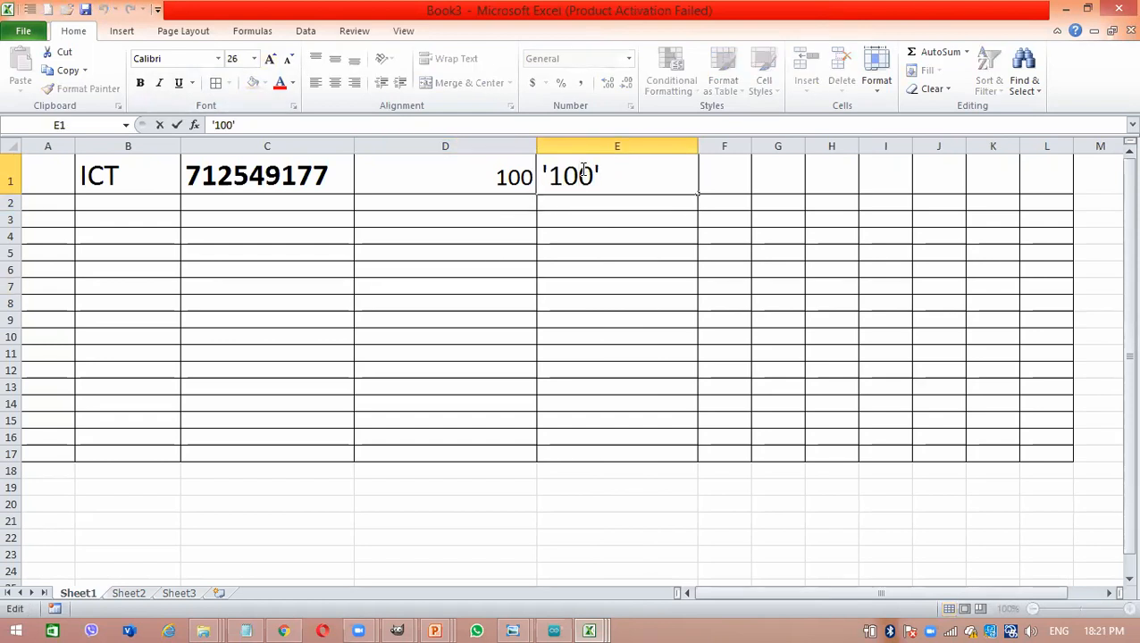
key("Return")
left_click(481, 178)
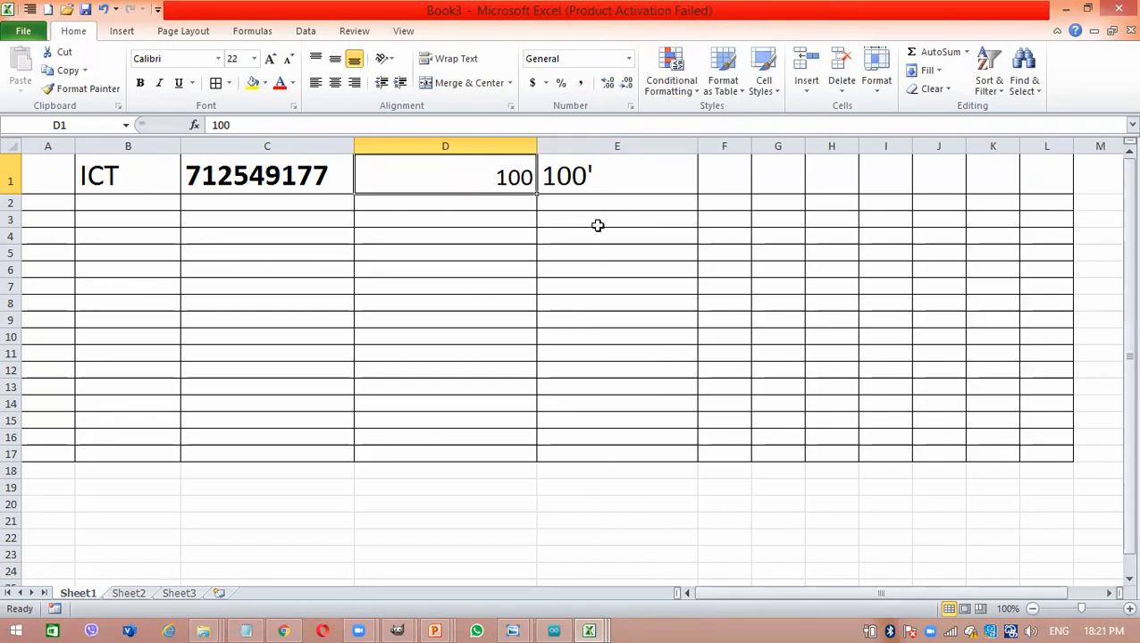
- Clear the quoted 100 entry from cell E1
left_click_drag(618, 186, 89, 162)
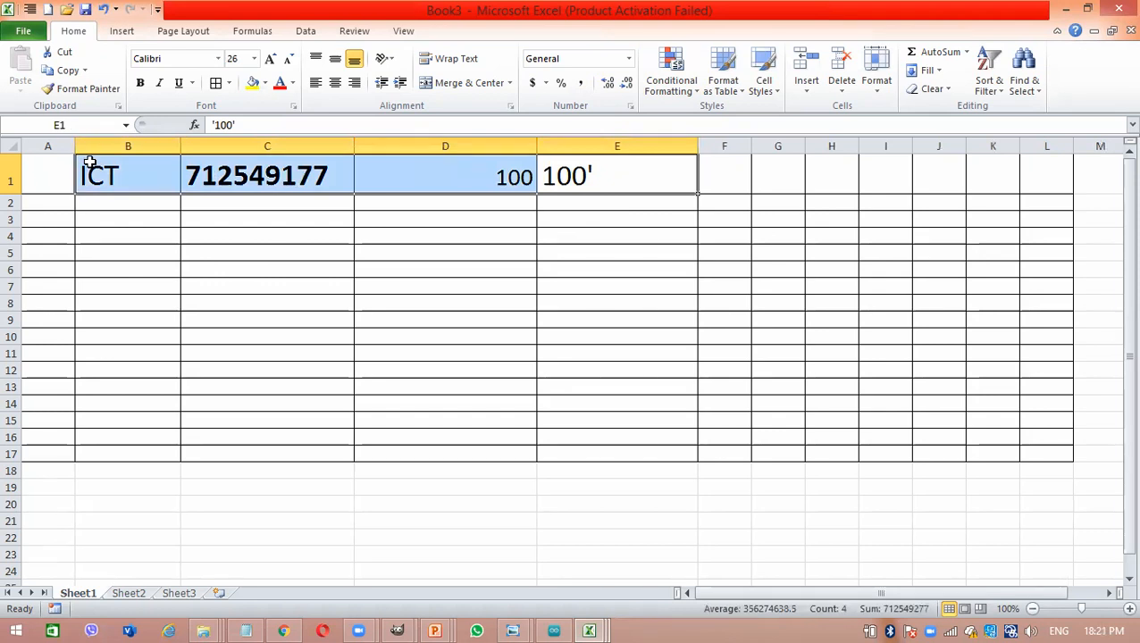
key("BackSpace")
left_click(290, 254)
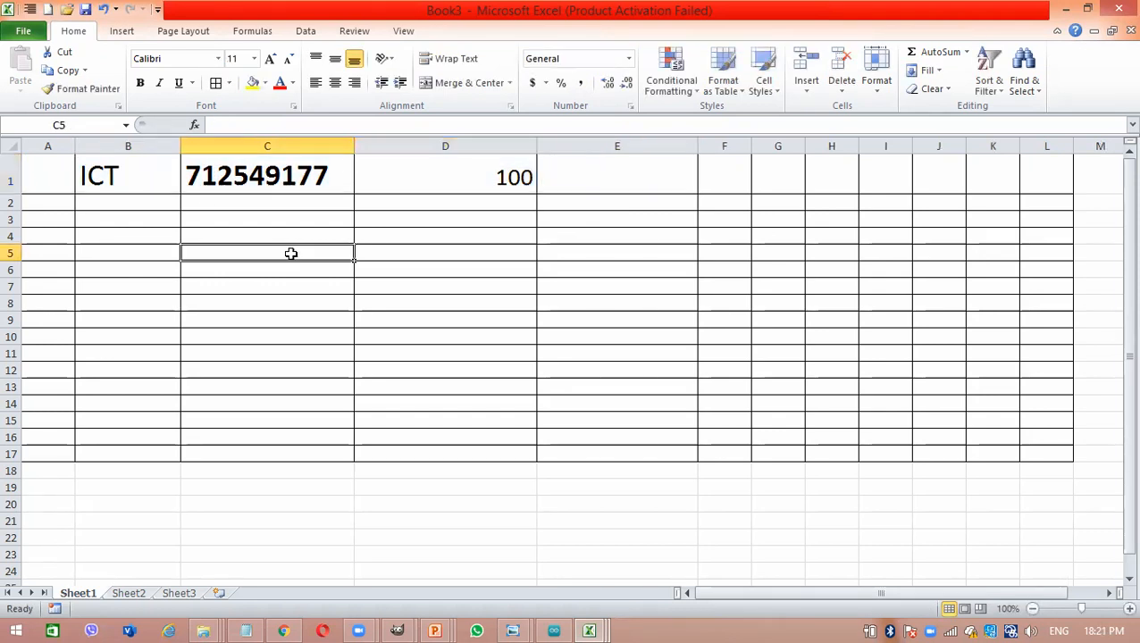
- Check the telephone number in cell C1 and enter the number 1778 in cell E12
left_click(228, 172)
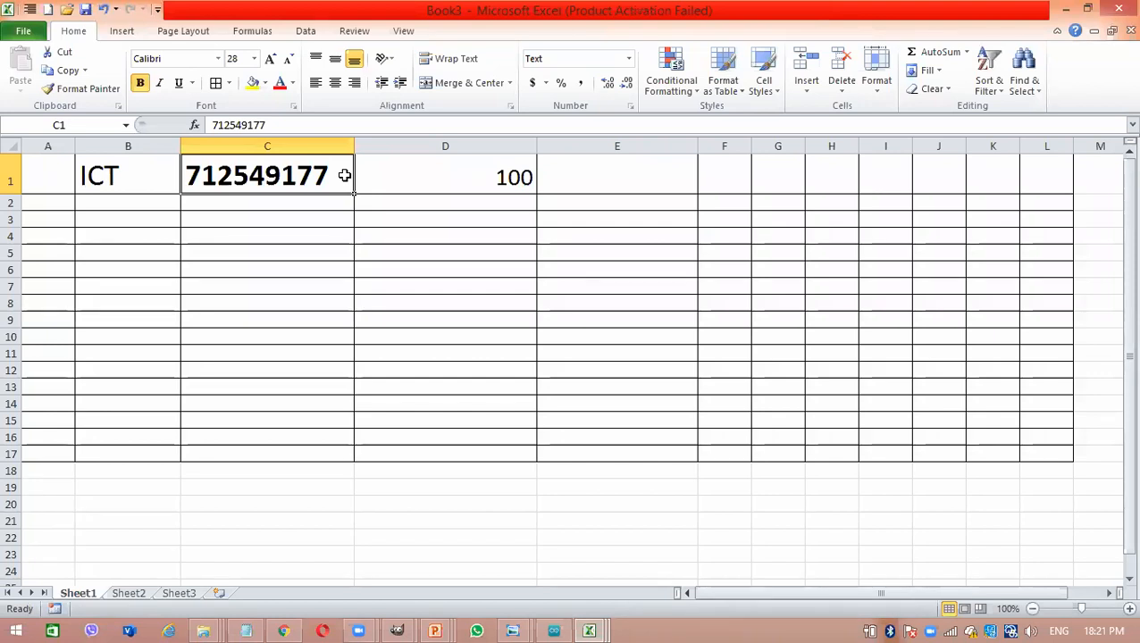
left_click(468, 205)
left_click(307, 182)
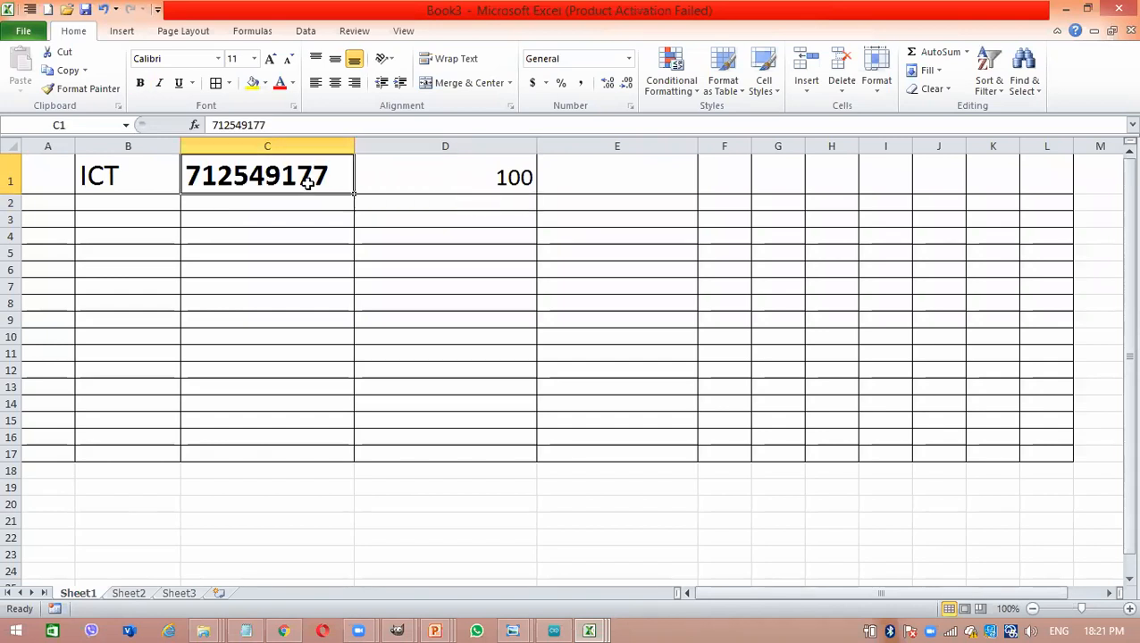
left_click(682, 372)
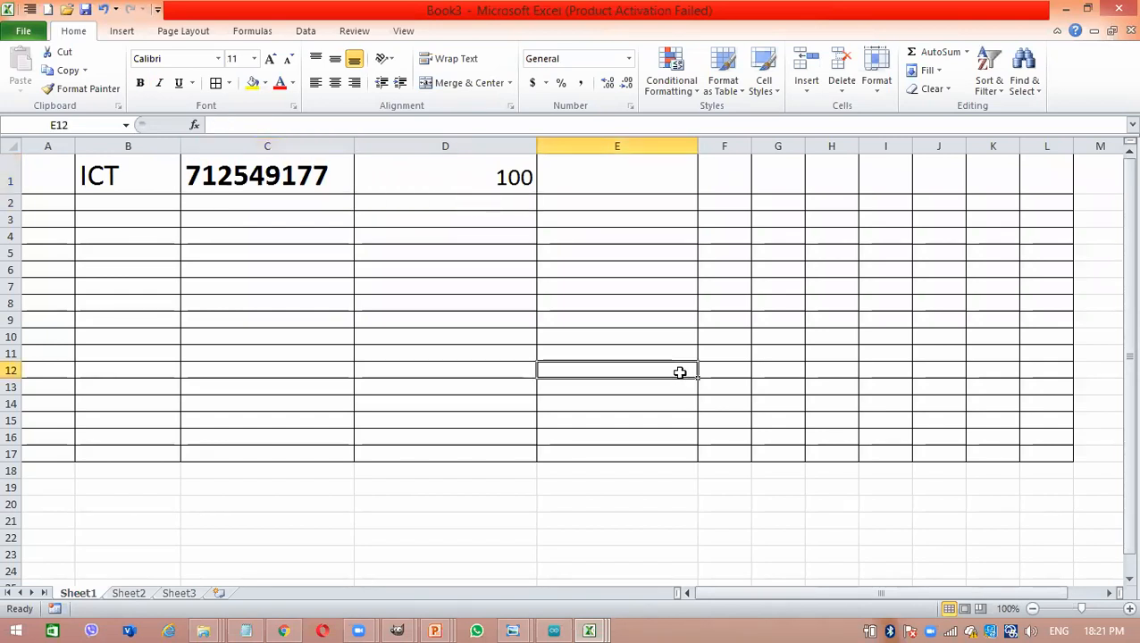
type("1778")
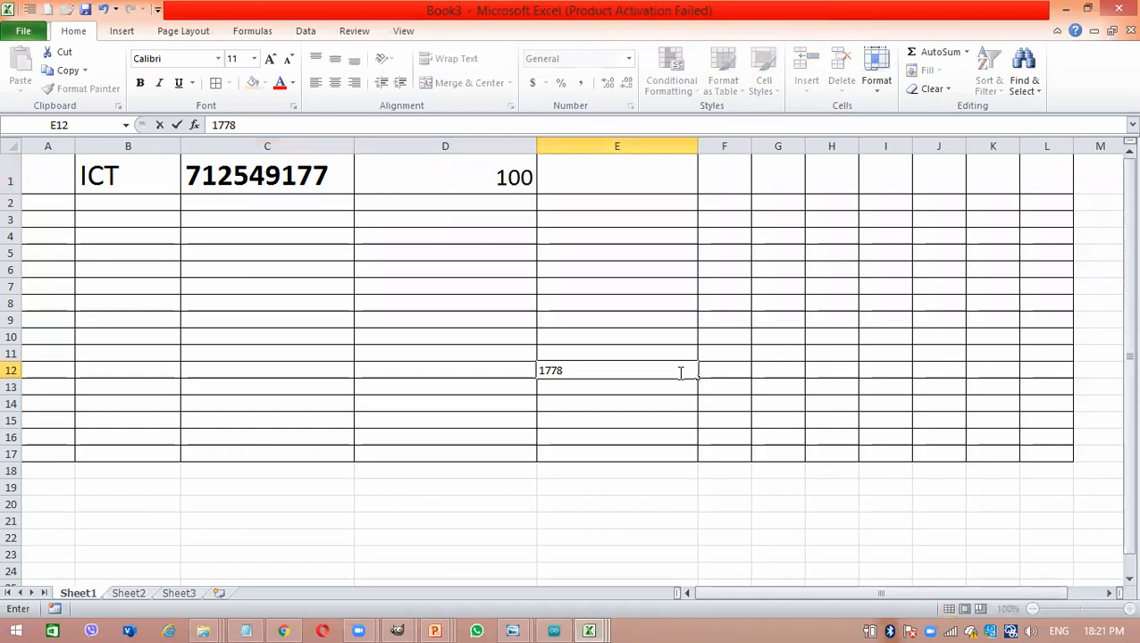
left_click(416, 308)
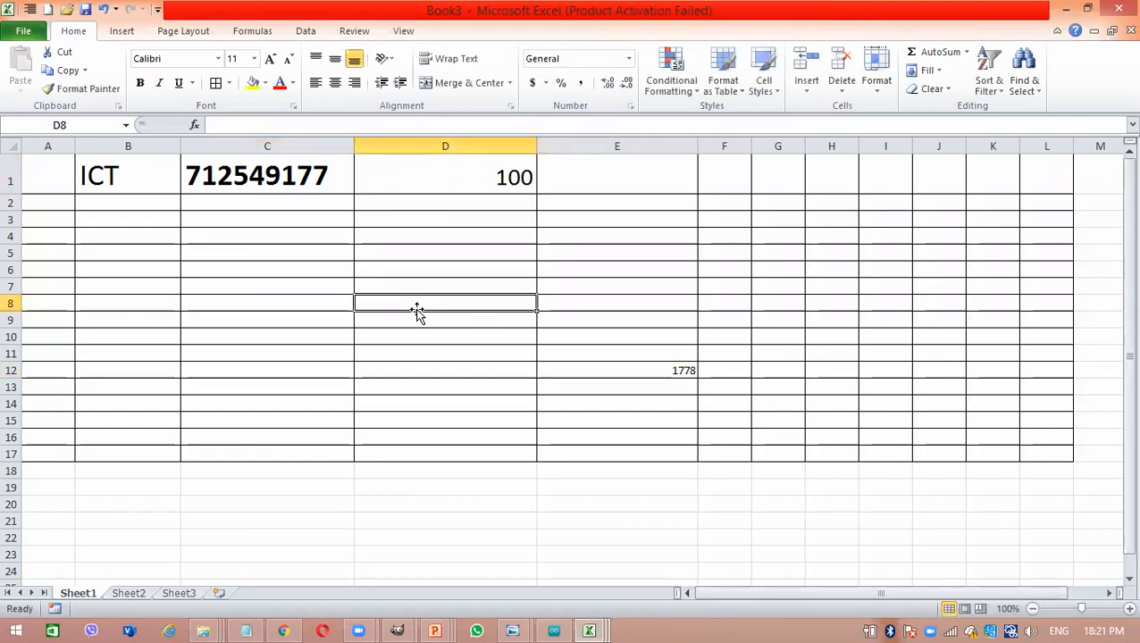
- Set the font size of the bordered range A1:L17 to 20
left_click_drag(53, 180, 1038, 454)
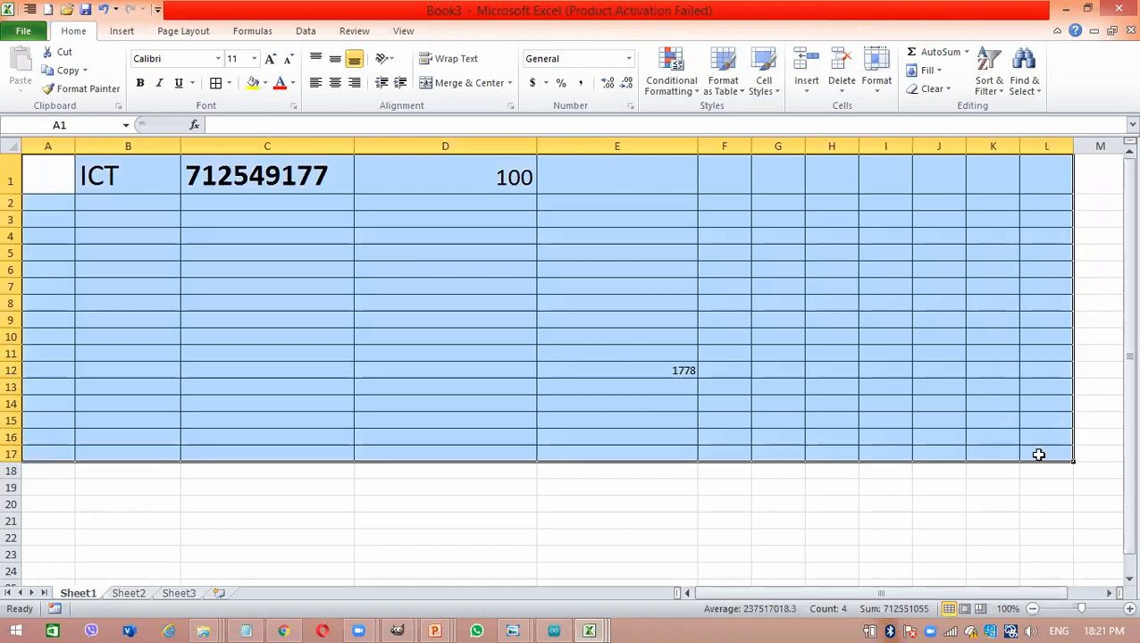
left_click(255, 59)
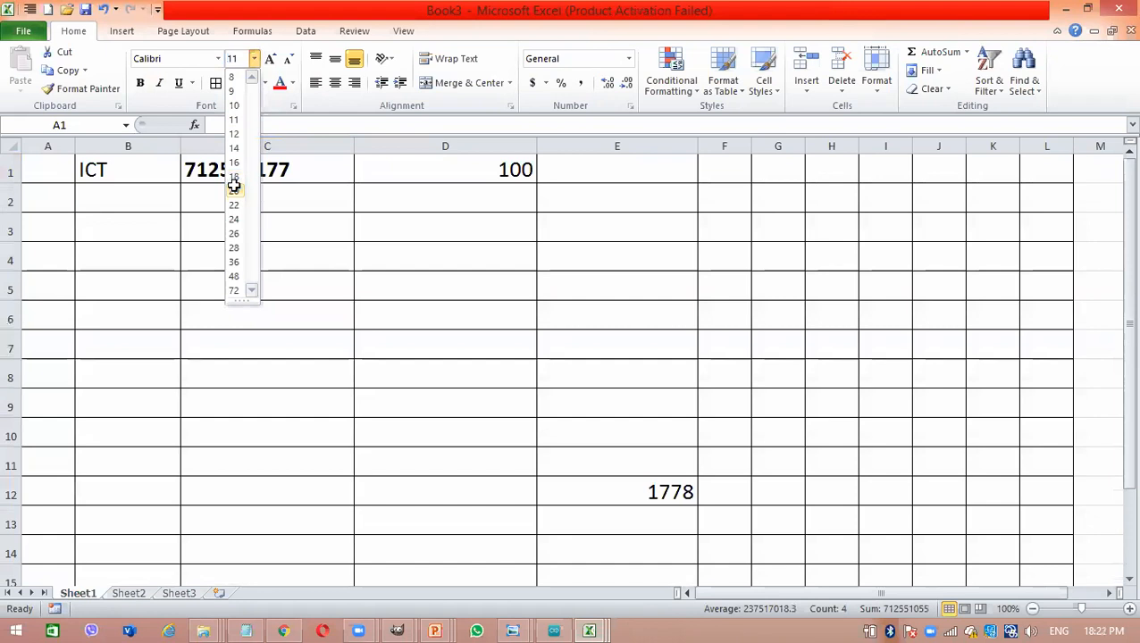
left_click(233, 190)
left_click(539, 365)
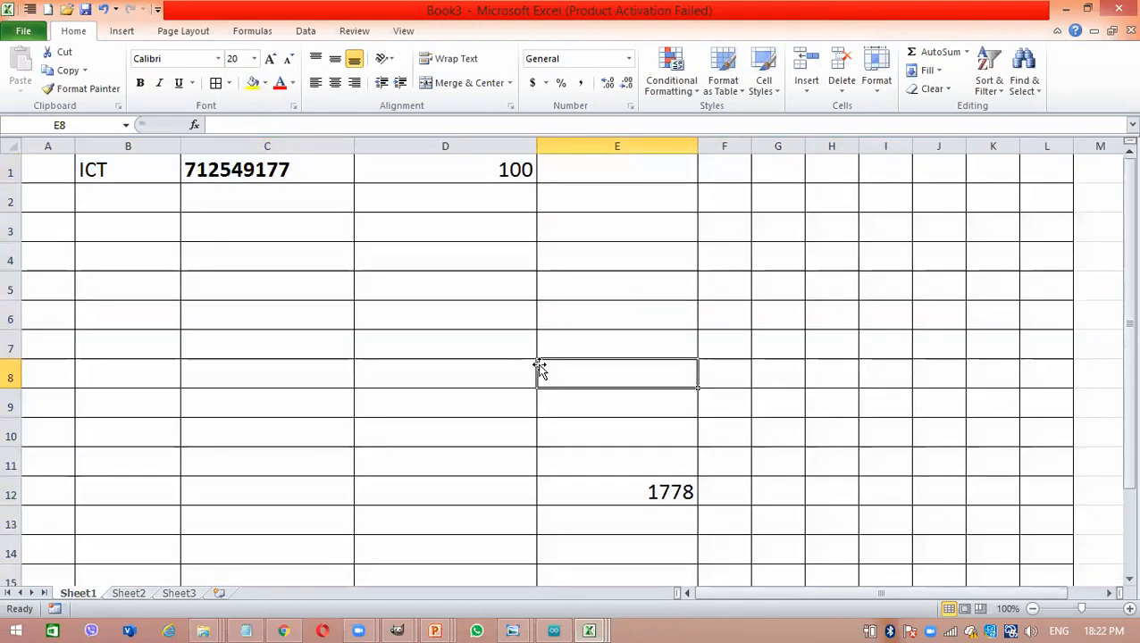
- Clear the contents of cells B1:F13
left_click(296, 182)
left_click_drag(125, 172, 732, 529)
key("Delete")
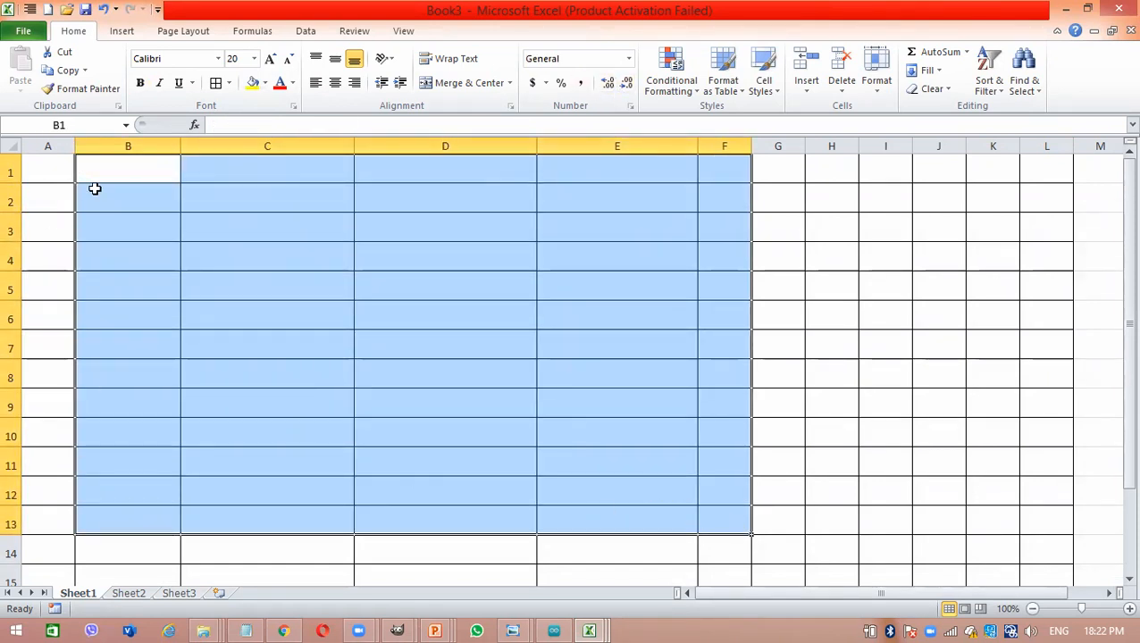
- Enter the label General in bold in cell C1
left_click(200, 181)
key("ctrl+b")
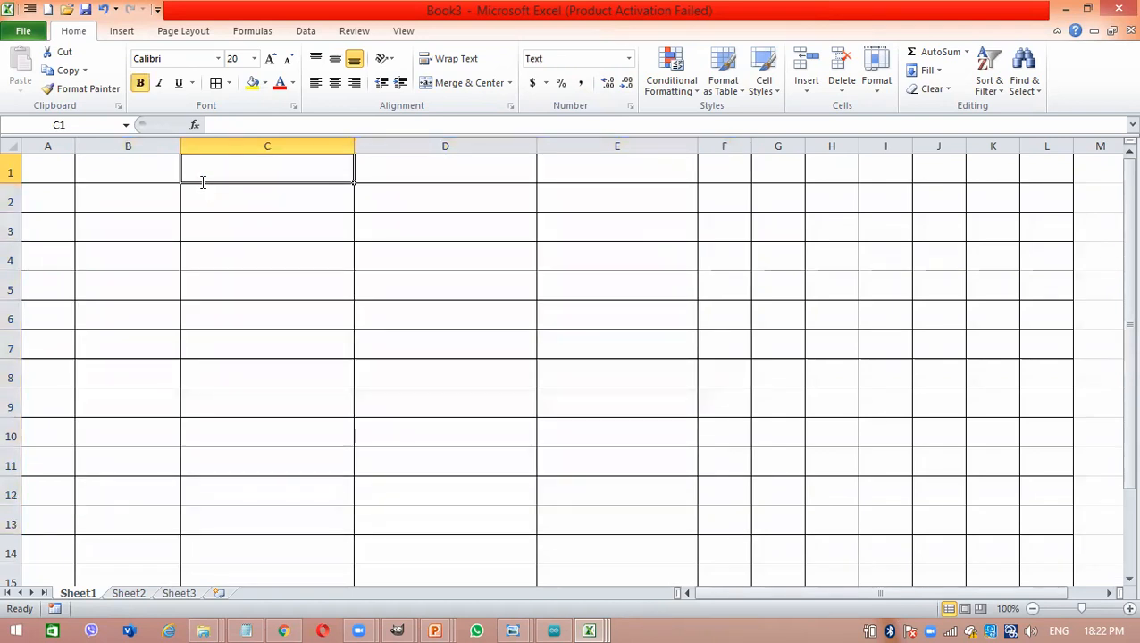
type("General")
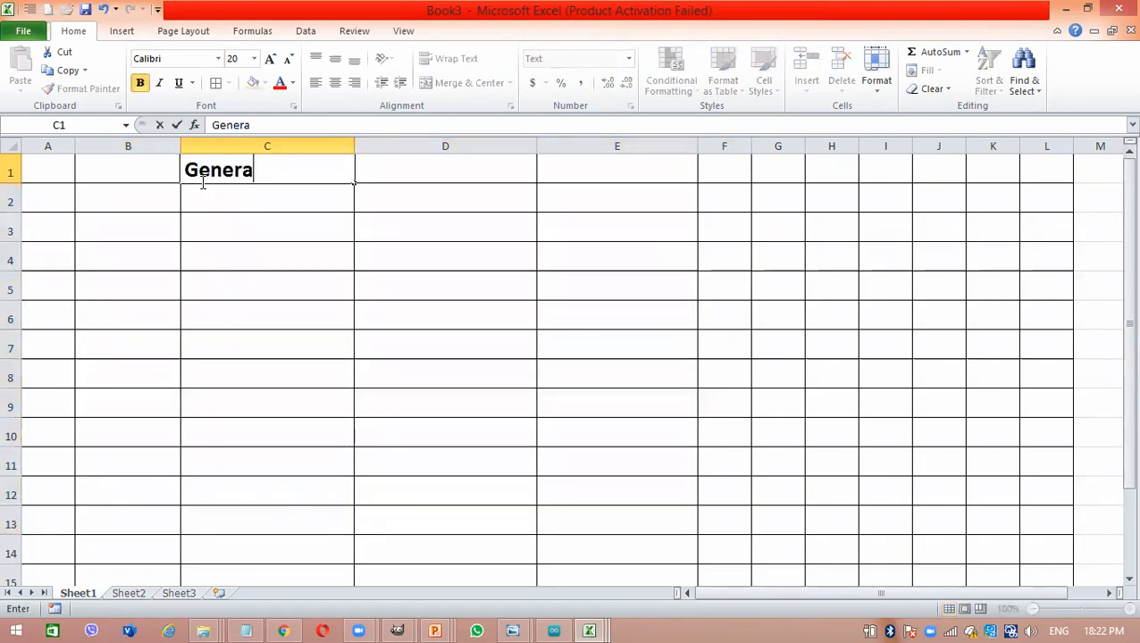
key("Tab")
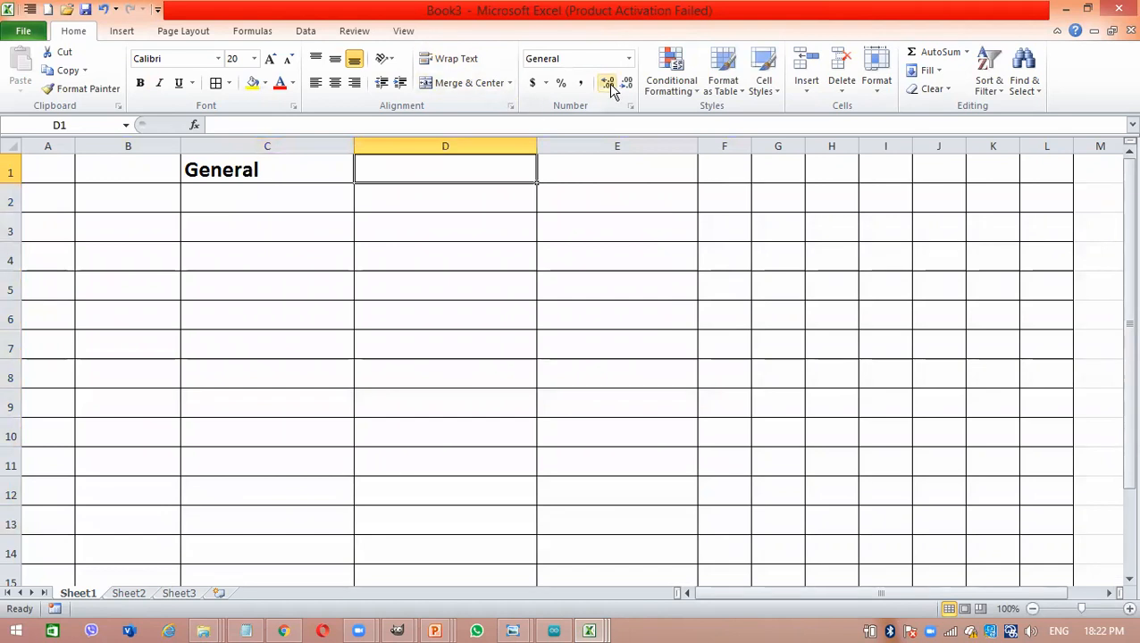
left_click(629, 59)
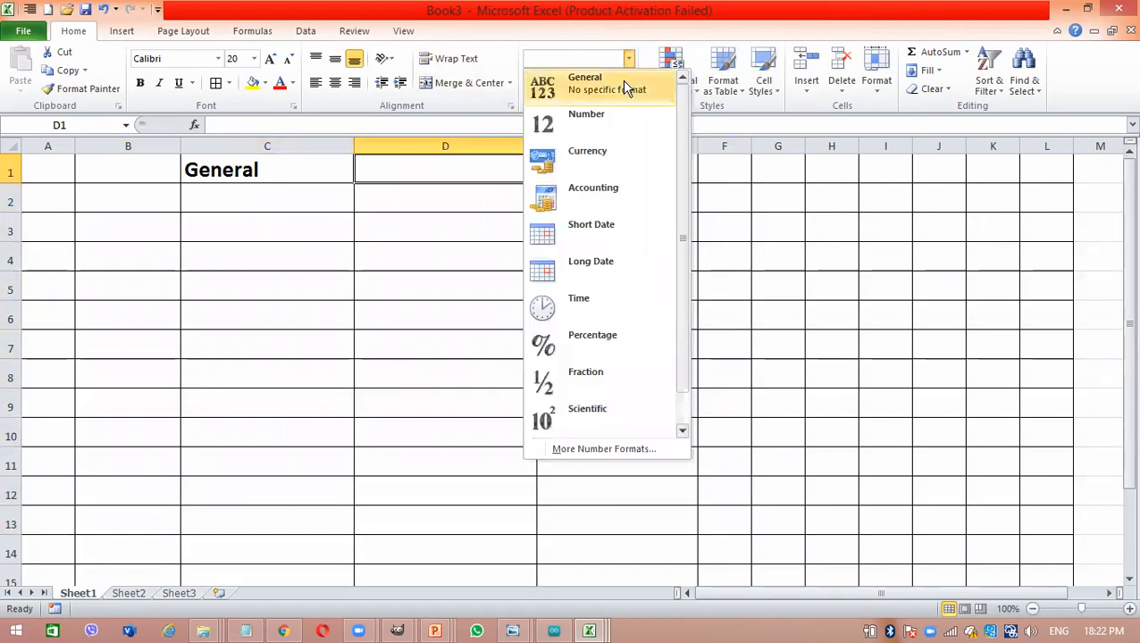
left_click(433, 174)
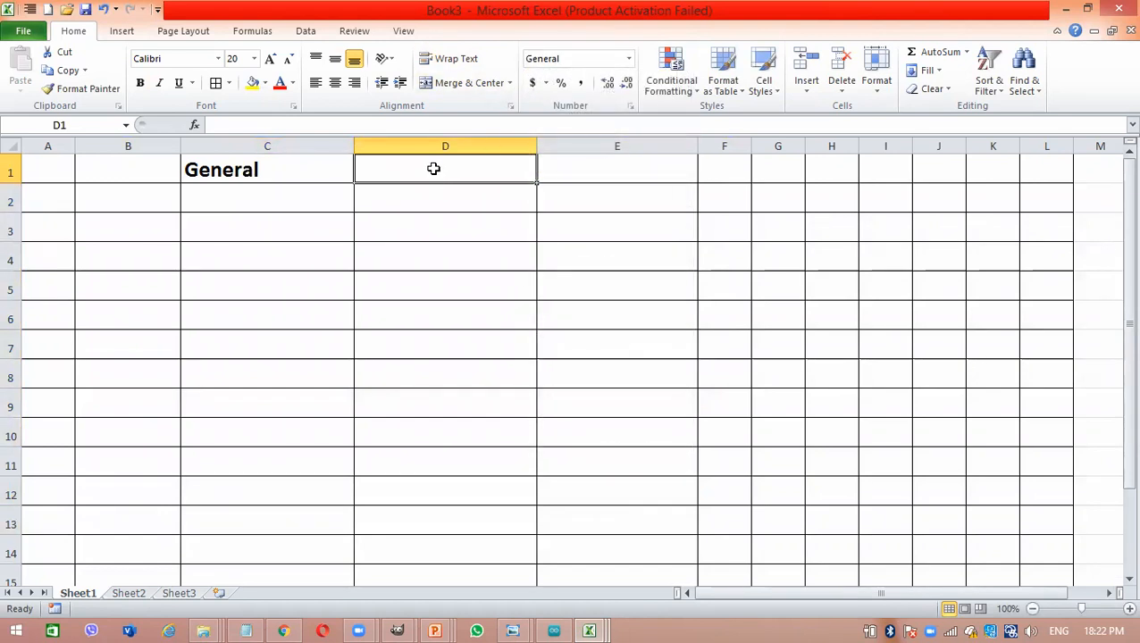
type("125")
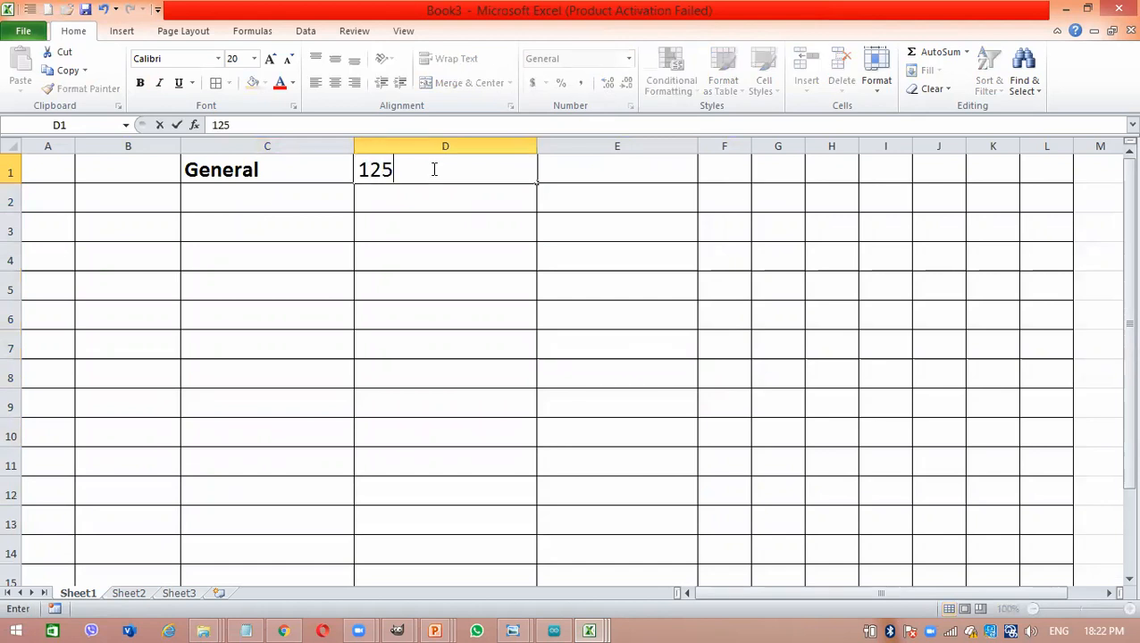
key("BackSpace")
key("BackSpace")
key("BackSpace")
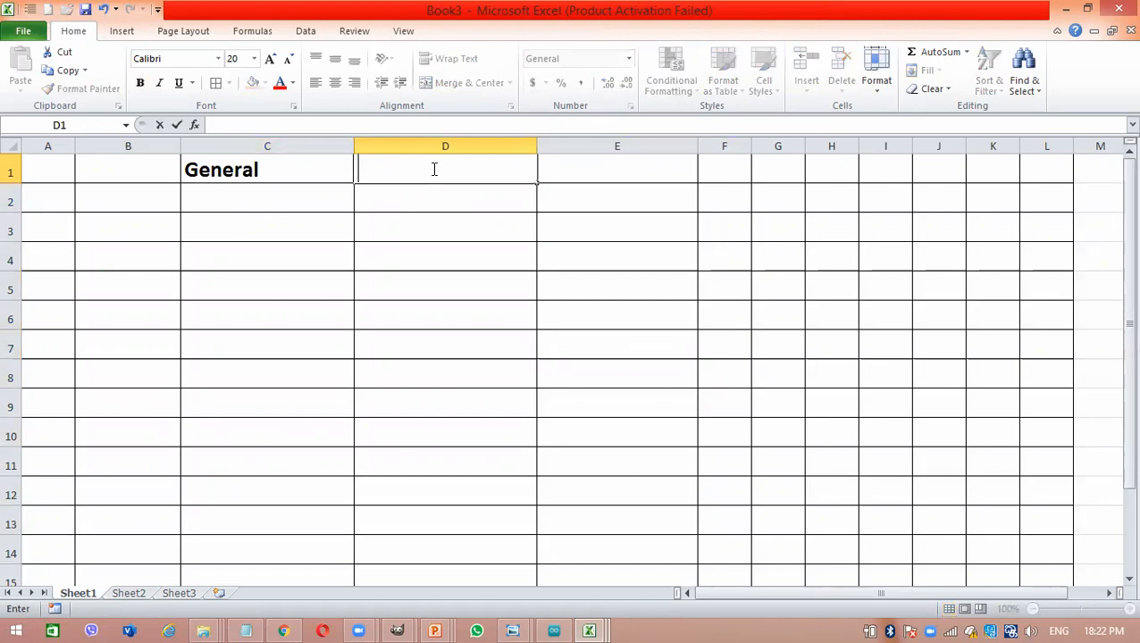
key("Return")
left_click(432, 169)
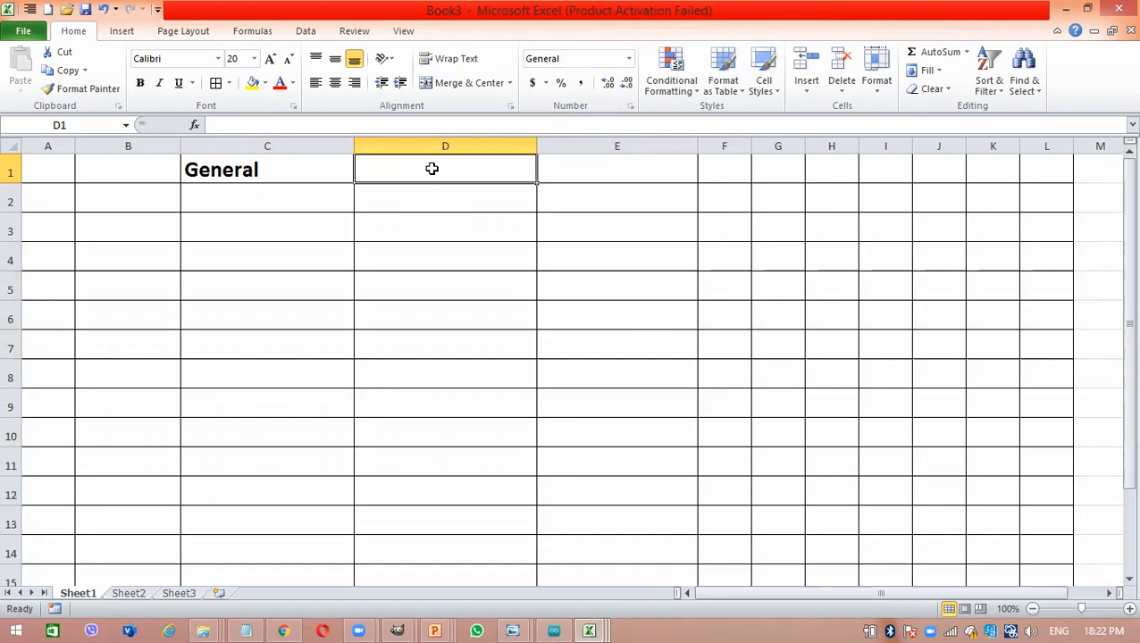
- Apply the General category to cell D1 in Format Cells and enter 125 in the cell
right_click(432, 169)
left_click(550, 401)
key("ctrl+1")
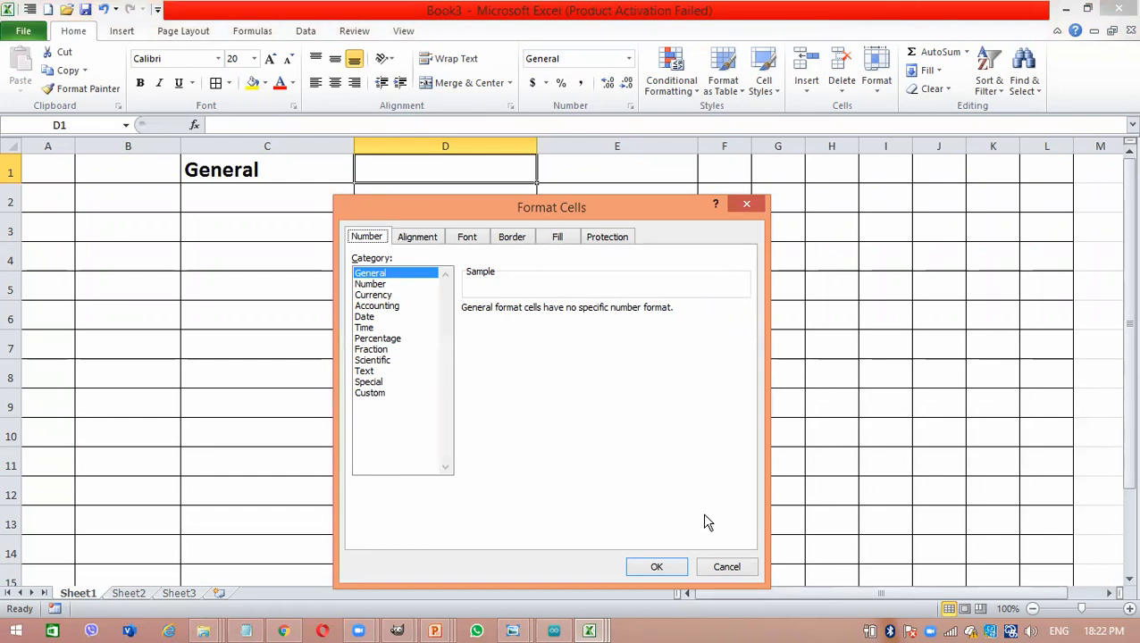
left_click(675, 564)
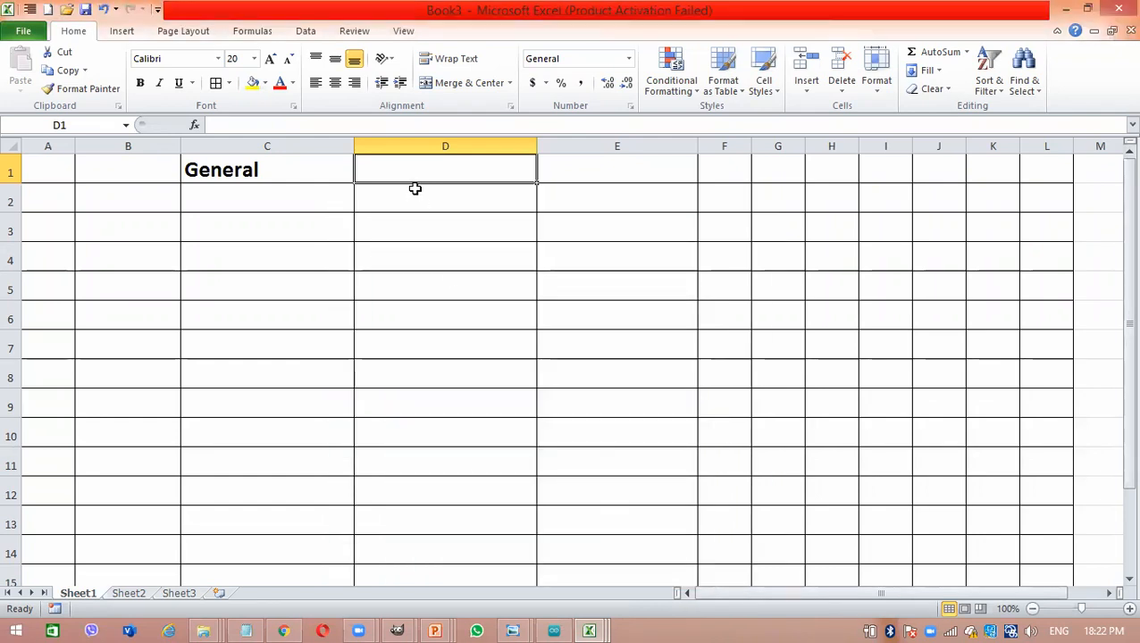
type("125")
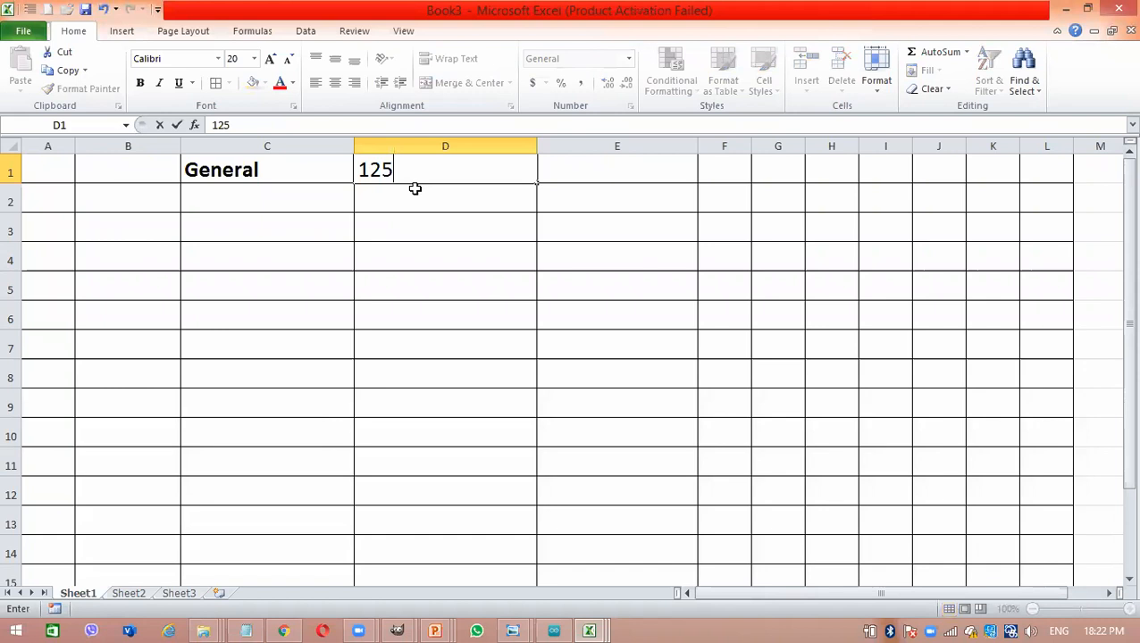
key("Tab")
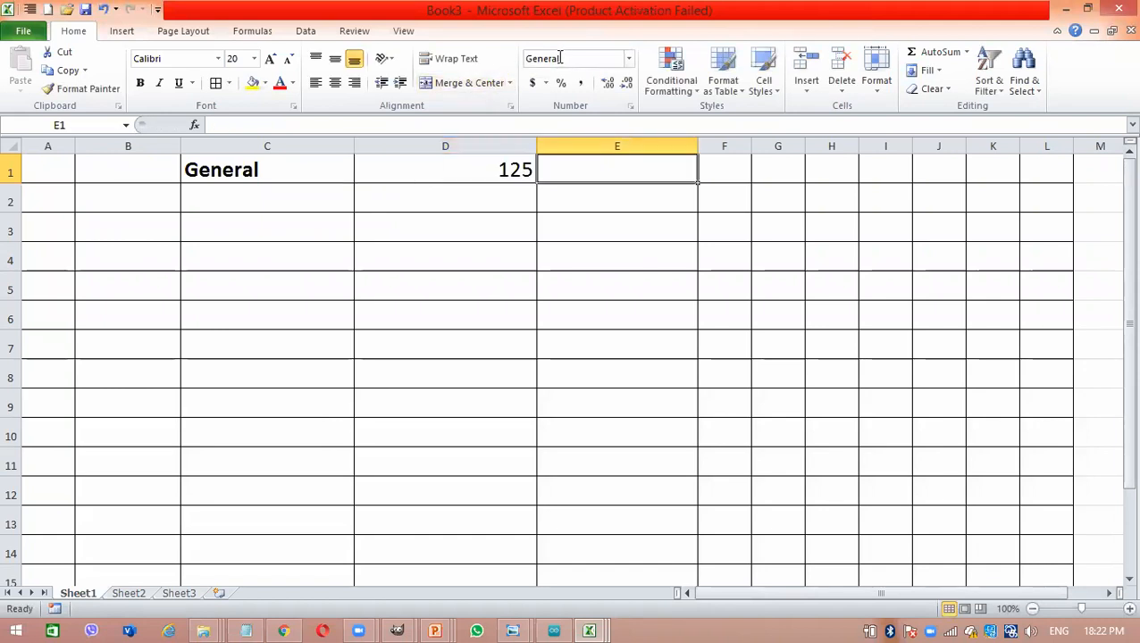
- Enter the text ICT in cell E1 beside the number 125
type("ICT")
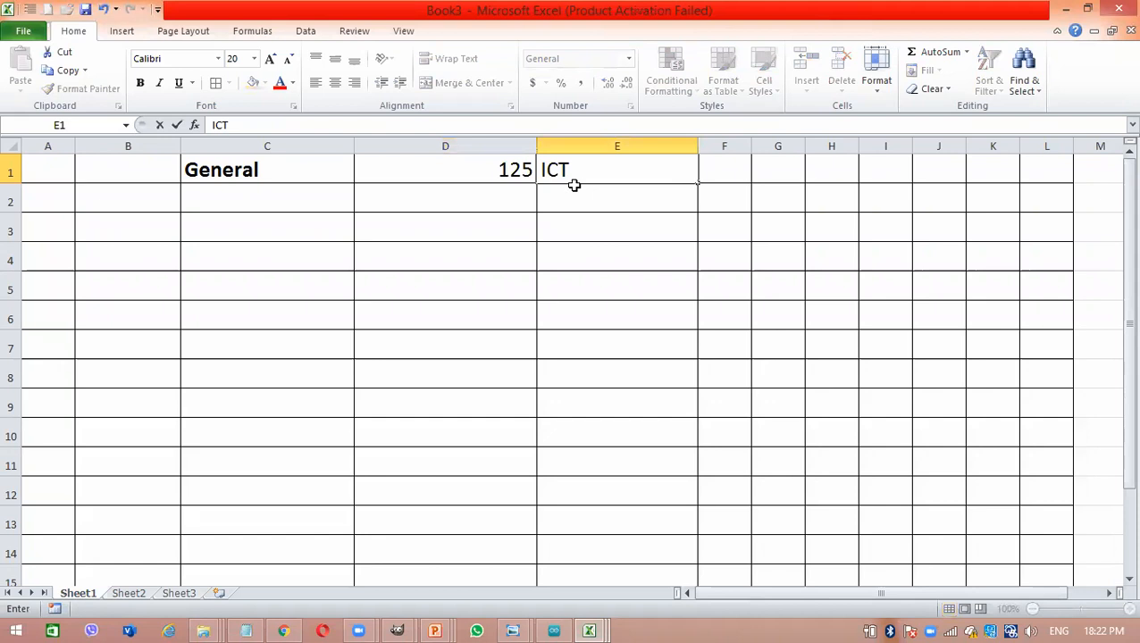
key("Return")
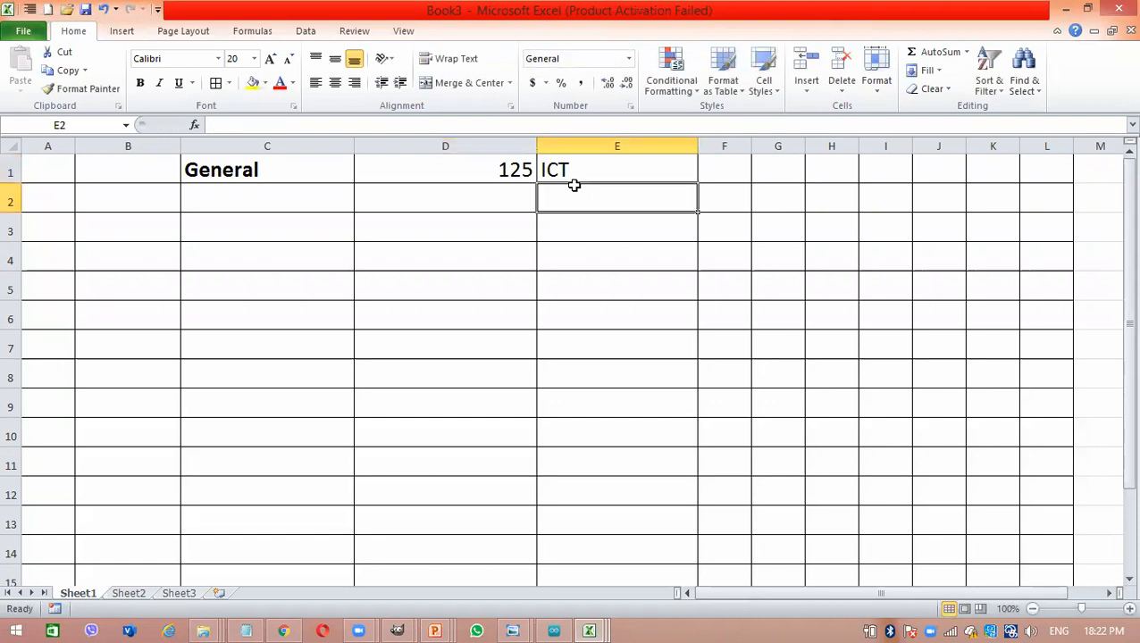
left_click(552, 172)
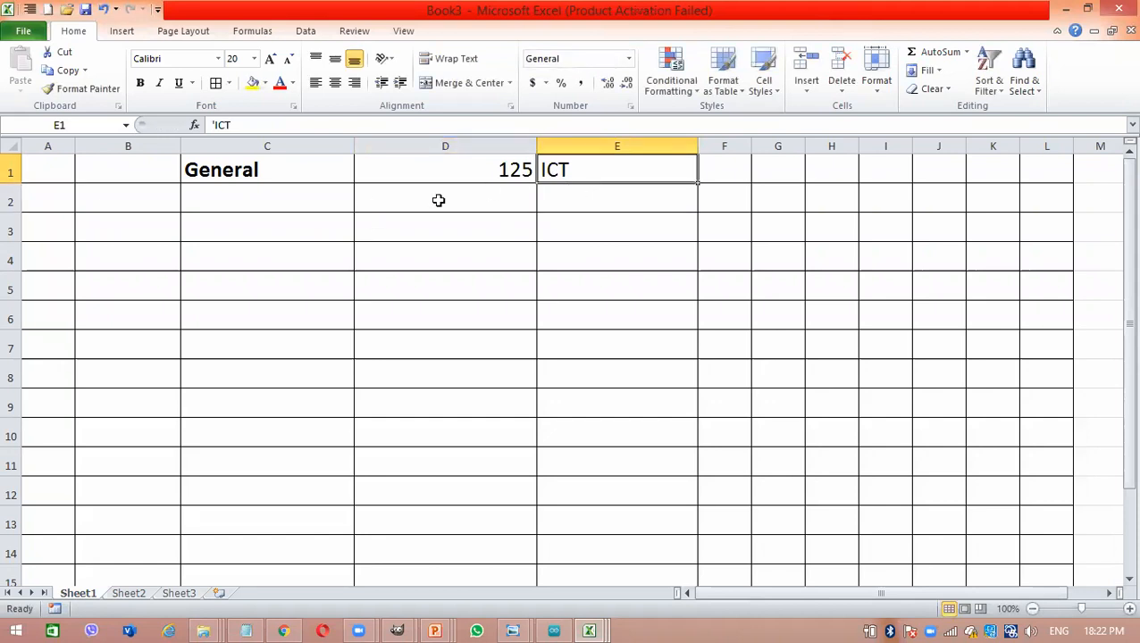
- Enter the label Number in cell C2 below General
left_click(286, 208)
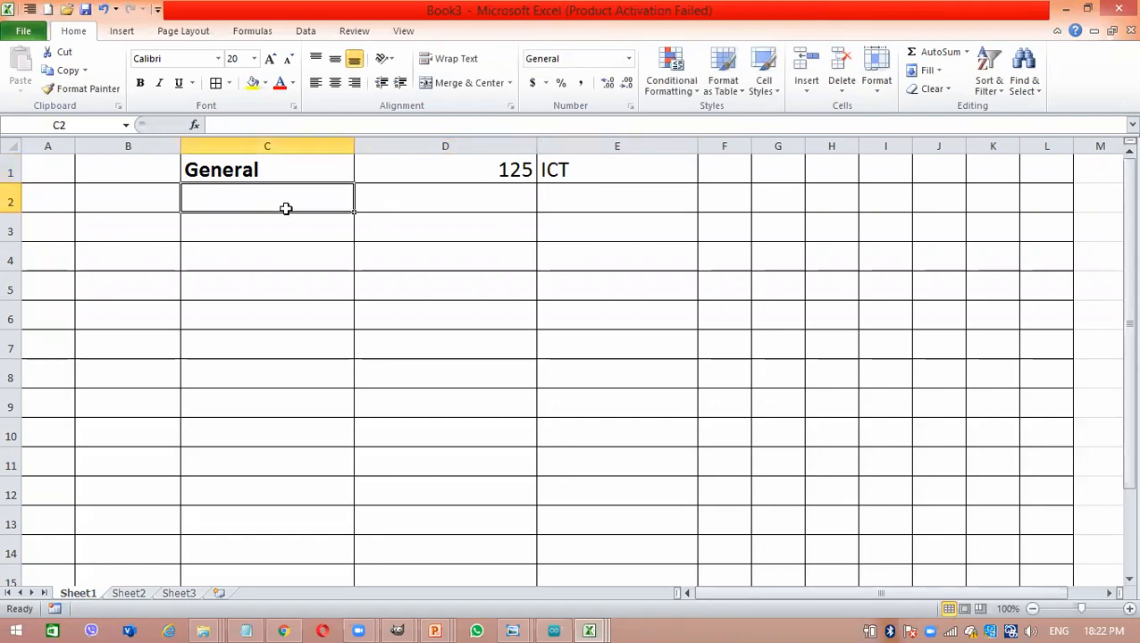
type("Number")
key("Tab")
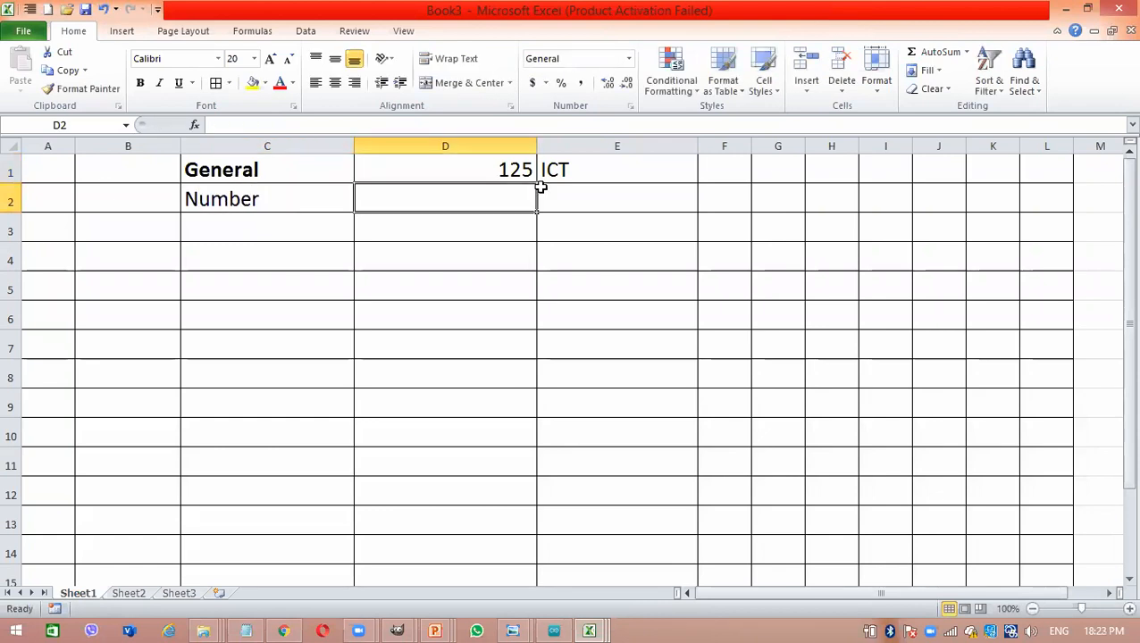
- Apply the Number format to the cell range D2:K4
left_click_drag(501, 193, 997, 244)
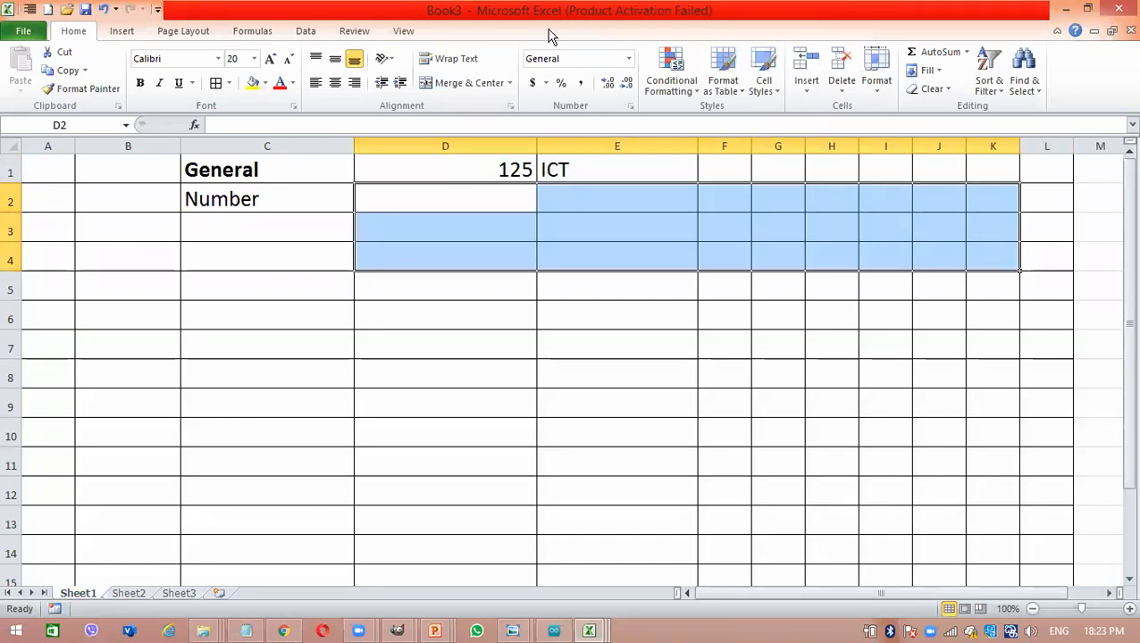
left_click(630, 59)
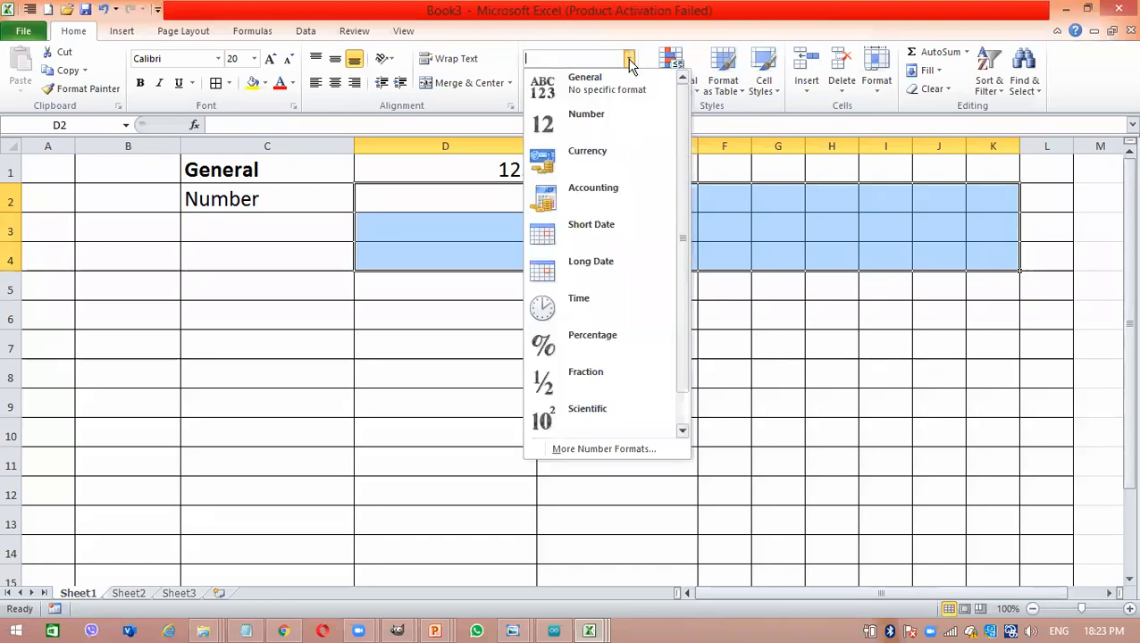
left_click(620, 122)
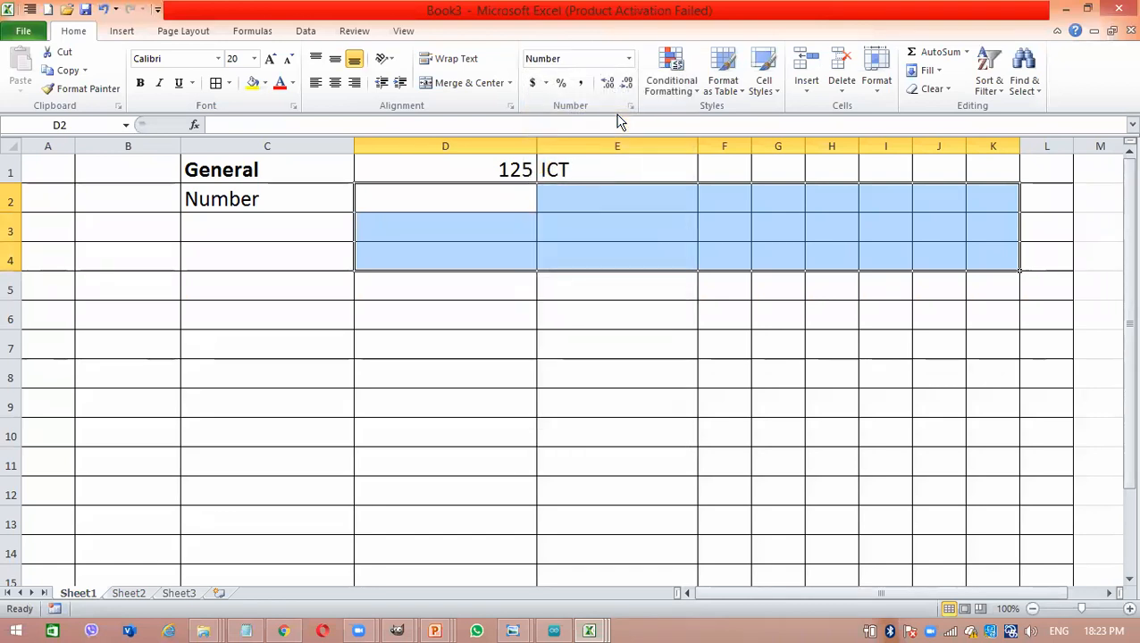
- Enter 125 in cell D2 and 1.00 in cell E2
left_click(477, 205)
type("125")
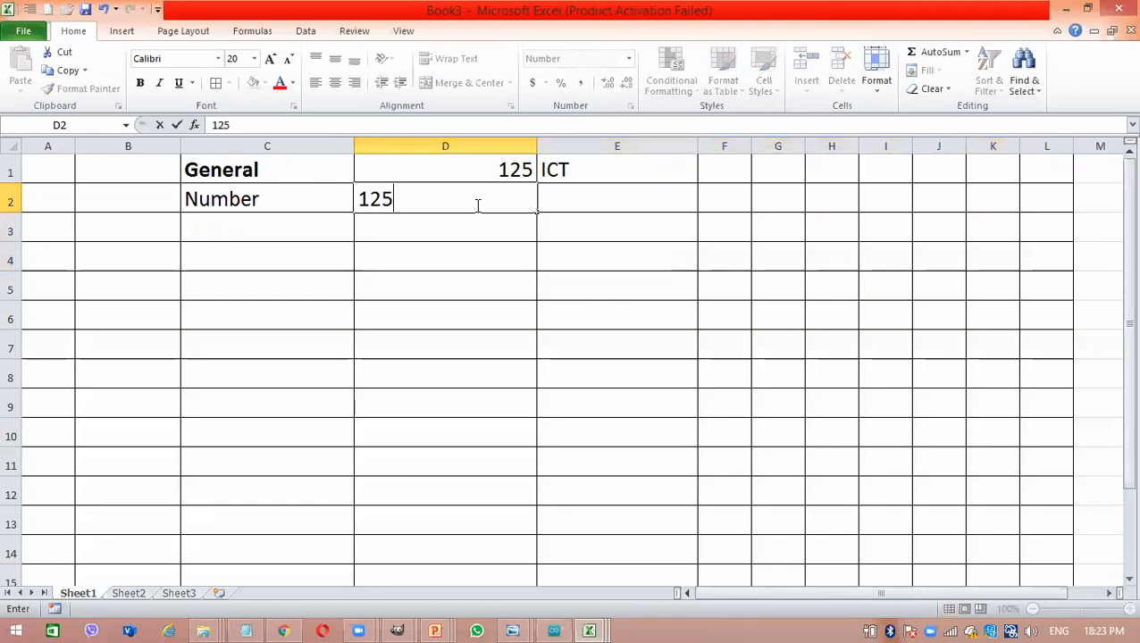
key("Tab")
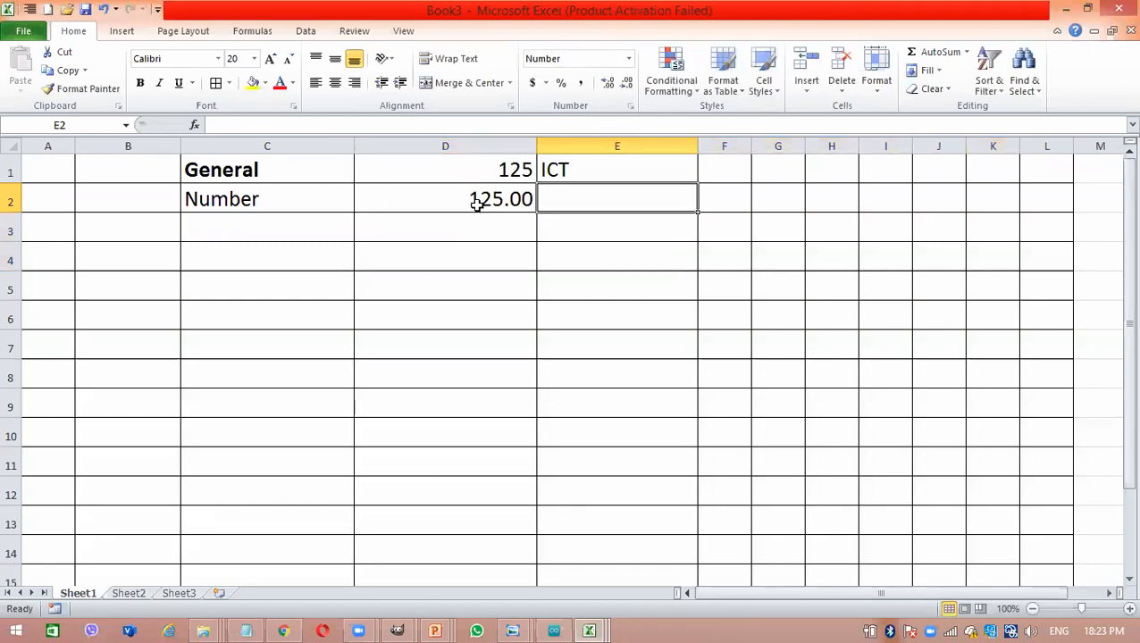
type("1.00")
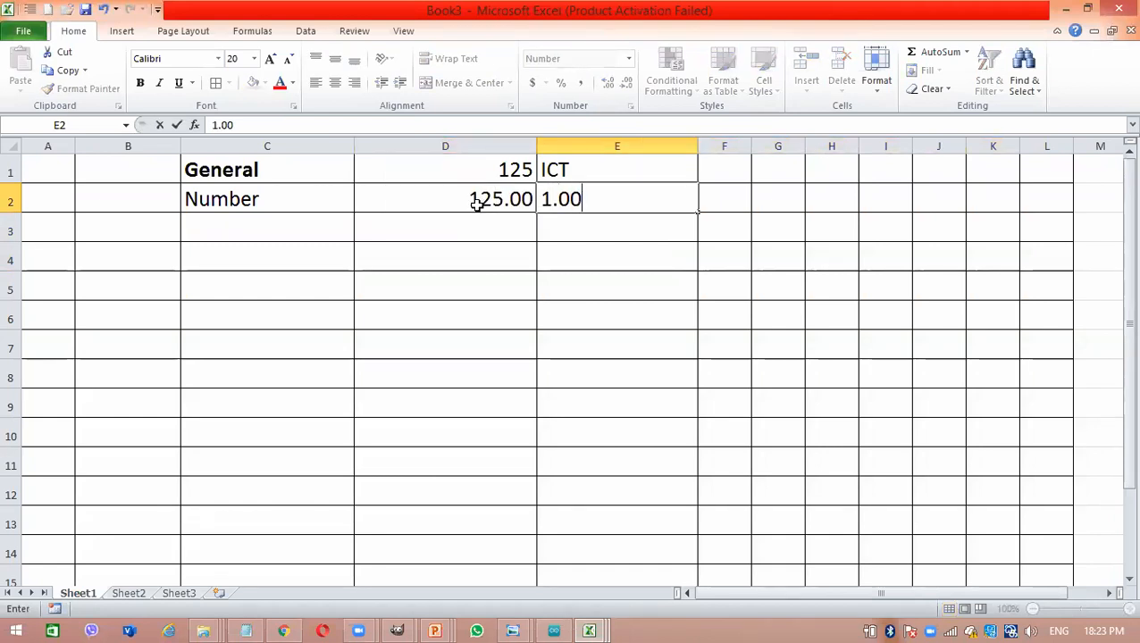
key("Return")
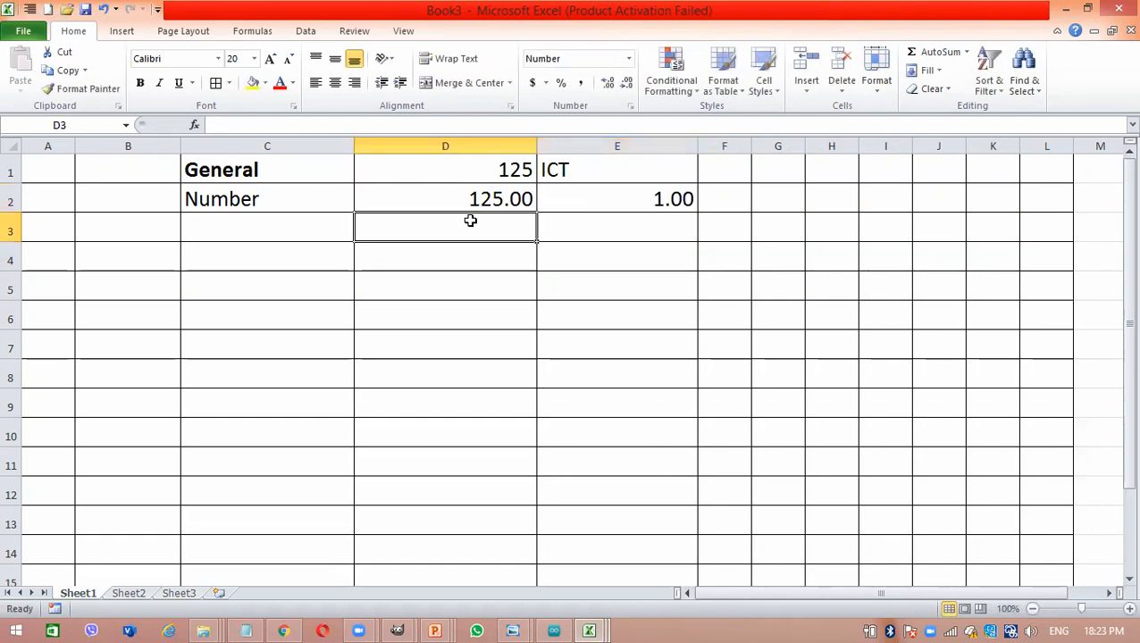
- Decrease the decimals of cell D2 to zero decimal places
left_click(512, 185)
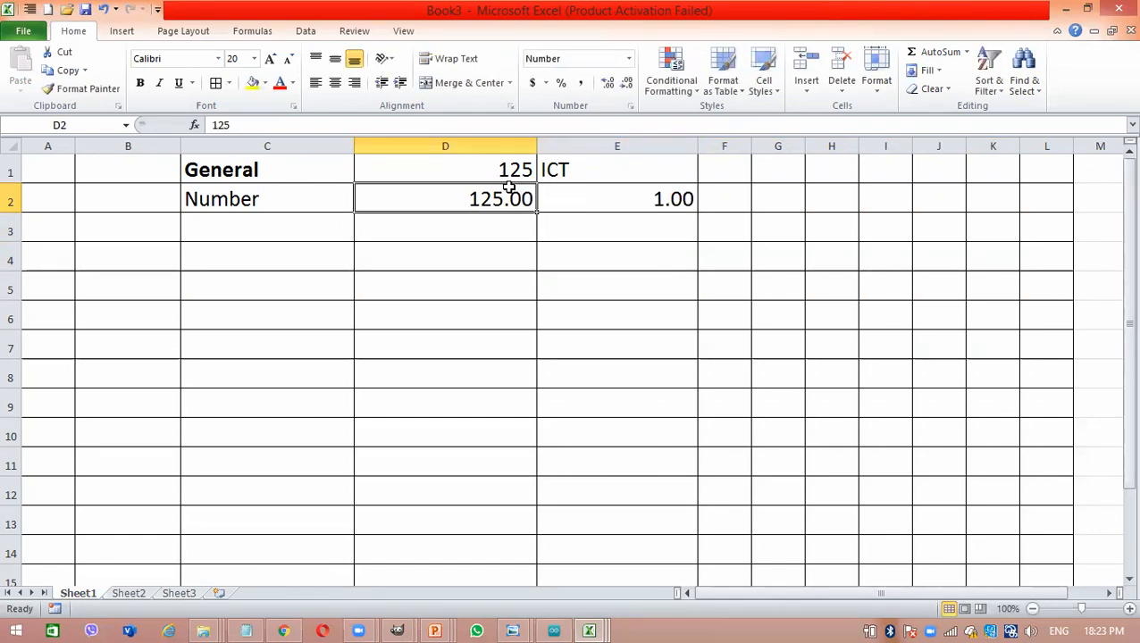
left_click(625, 83)
left_click(625, 84)
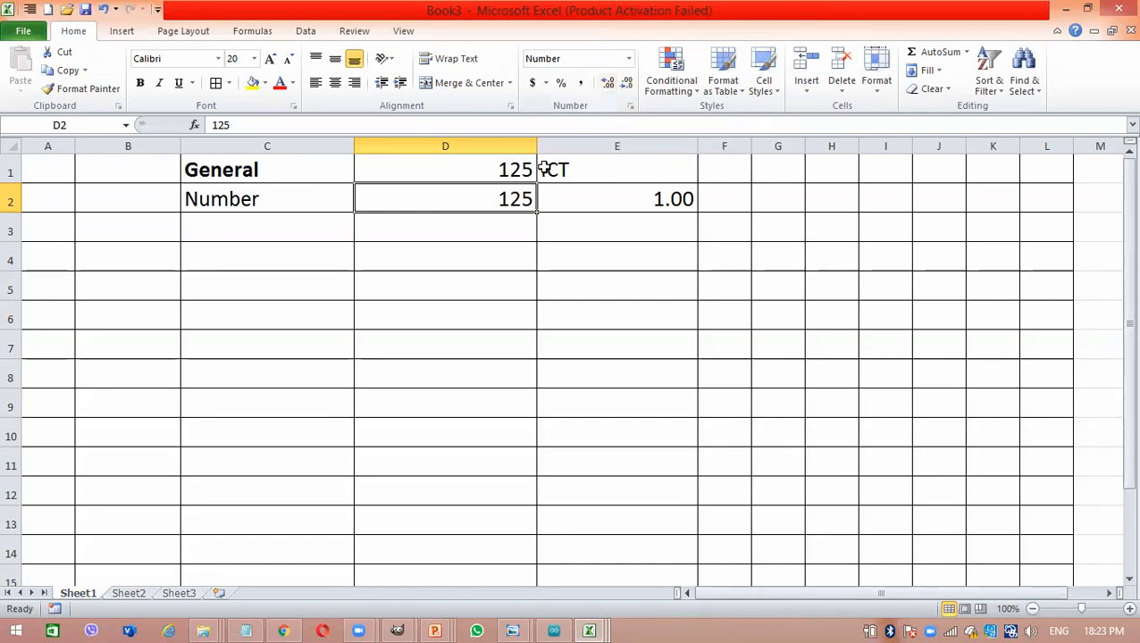
- Enter the number 123.5675412 in cell D3
left_click(500, 236)
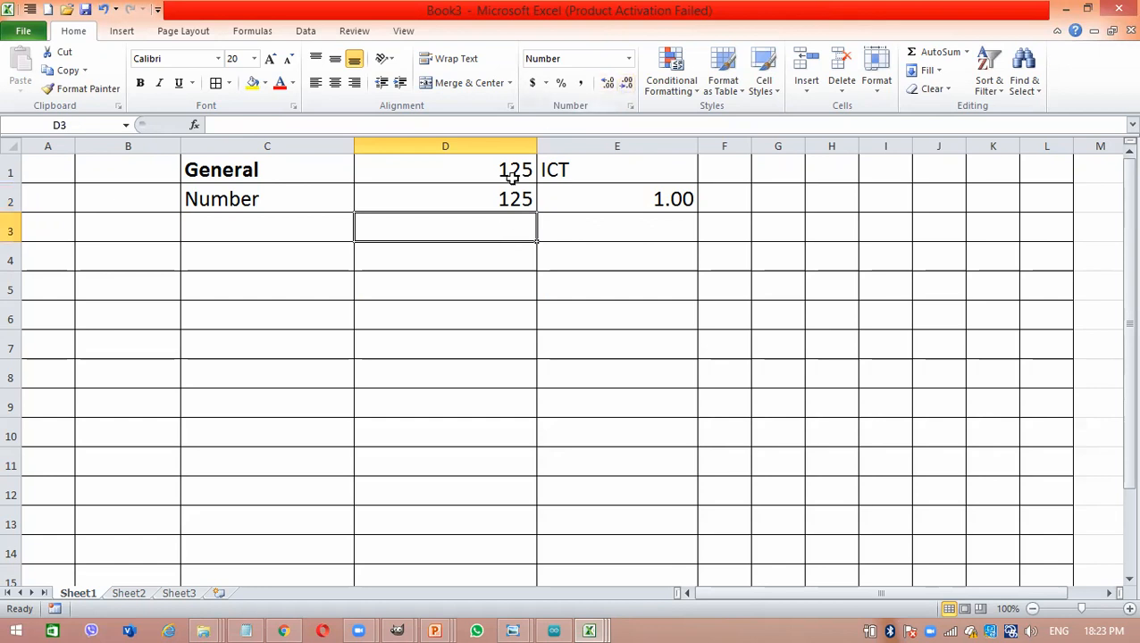
type("123.56754")
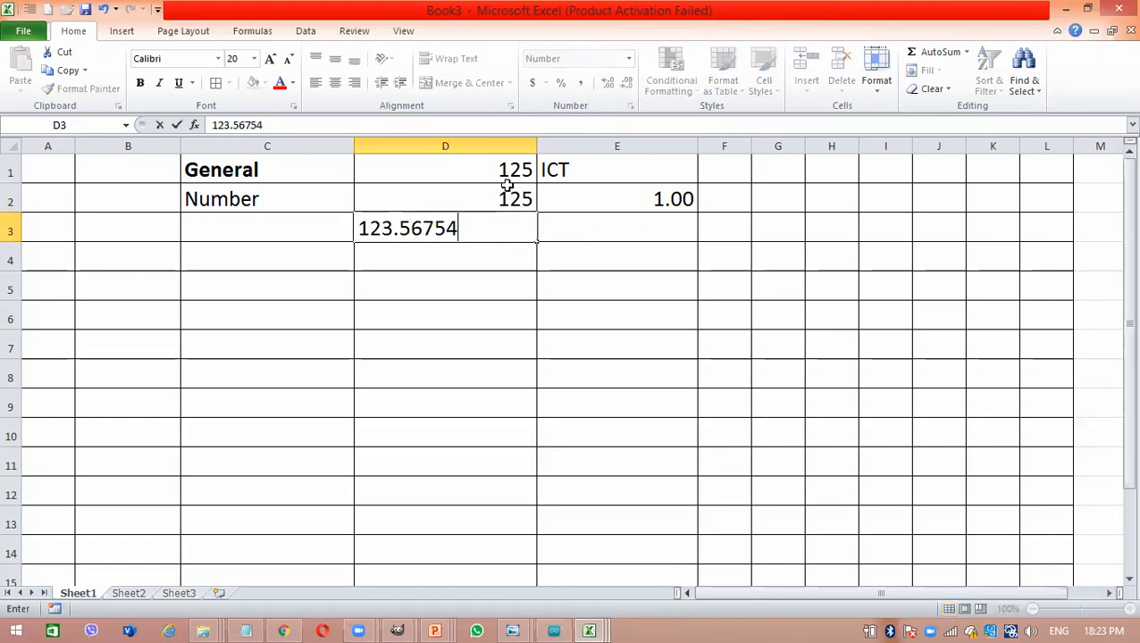
type("12")
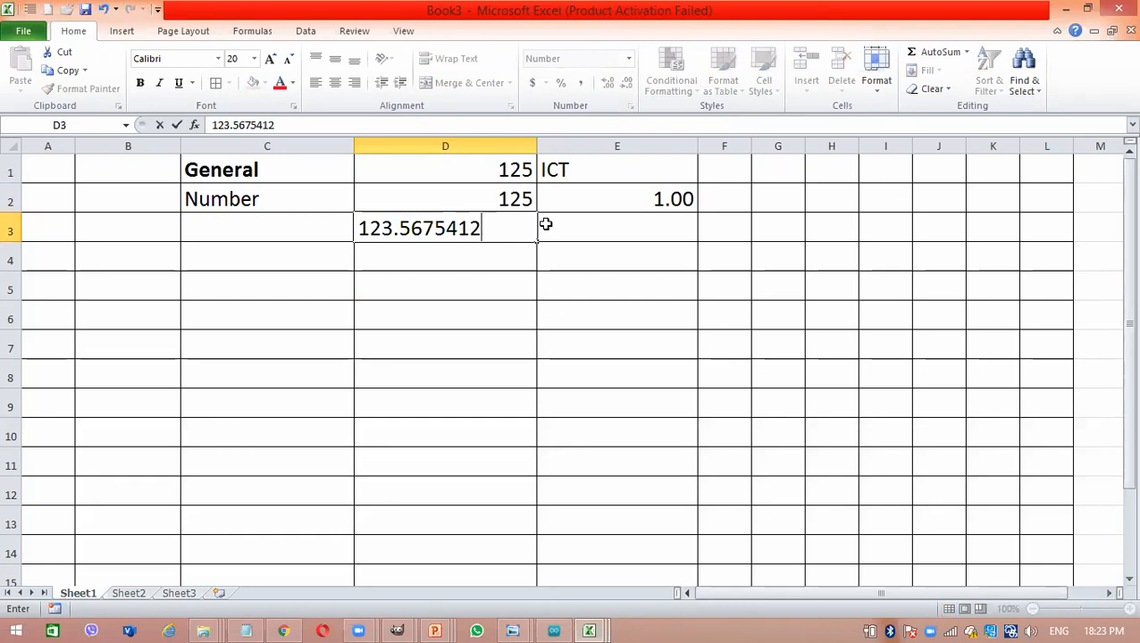
key("Return")
- Adjust the decimal places of cell D3 to show seven decimals
left_click(502, 224)
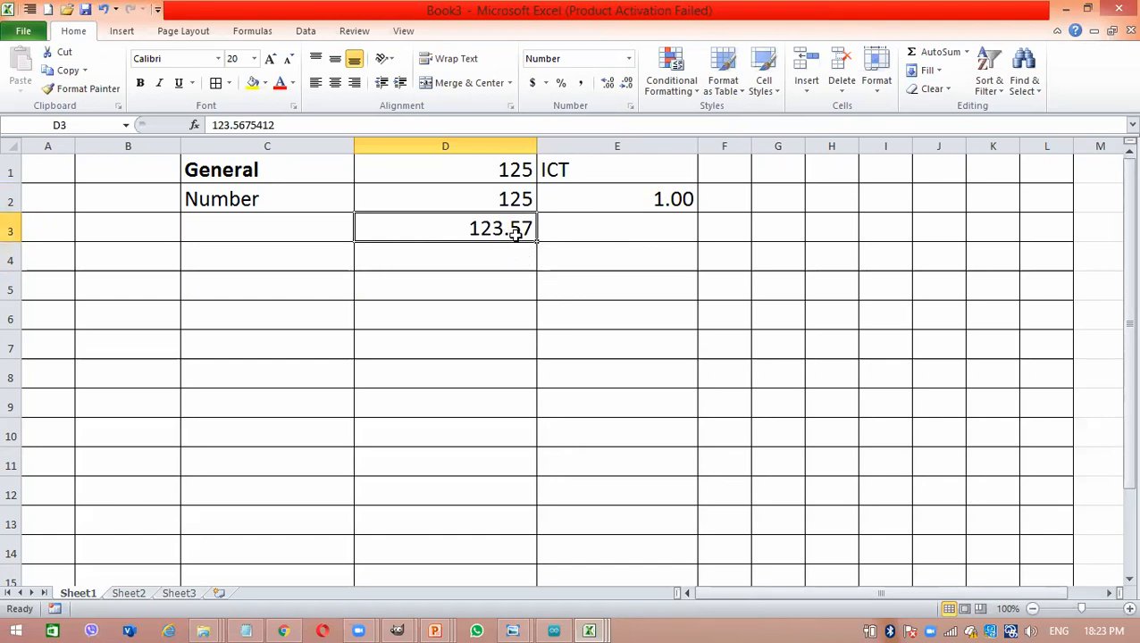
left_click(610, 82)
left_click(610, 83)
left_click(610, 82)
left_click(610, 82)
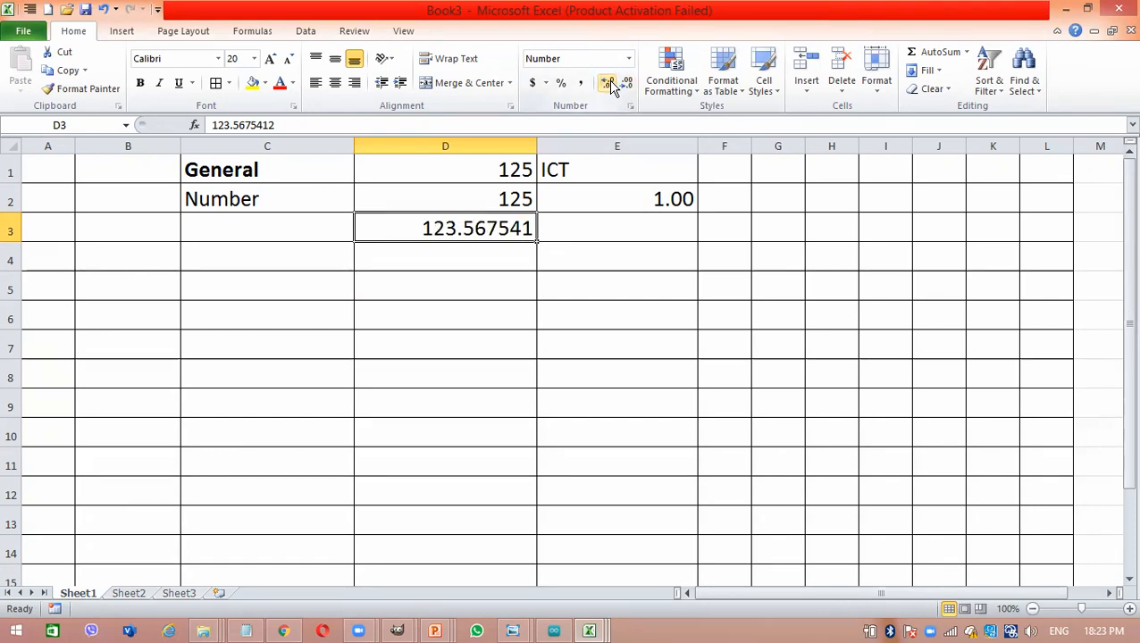
left_click(610, 82)
left_click(610, 82)
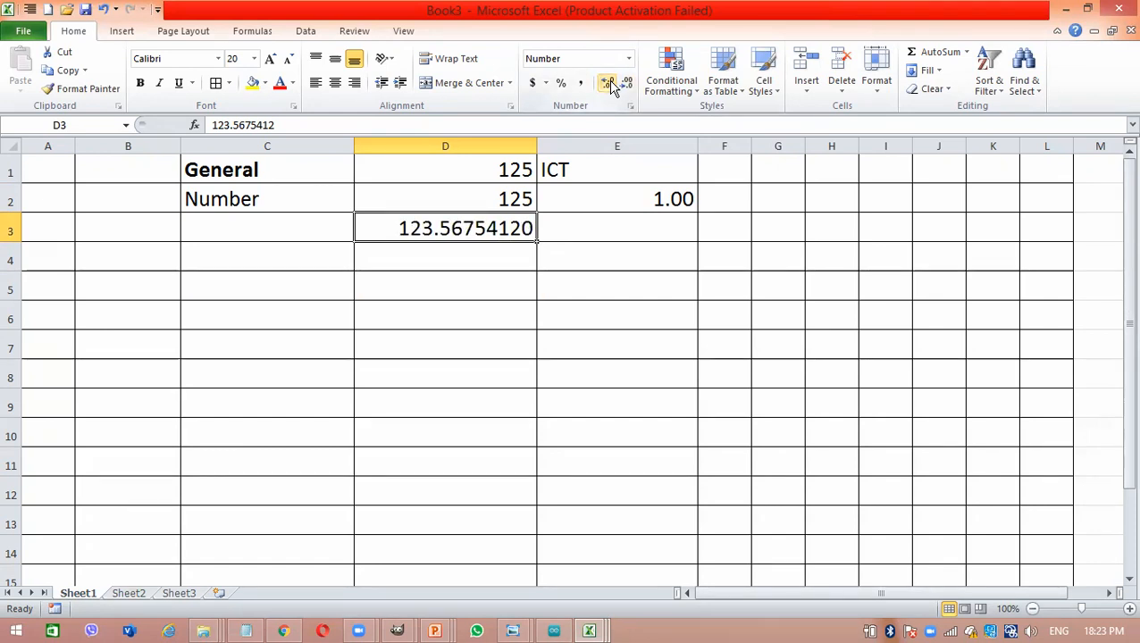
left_click(626, 82)
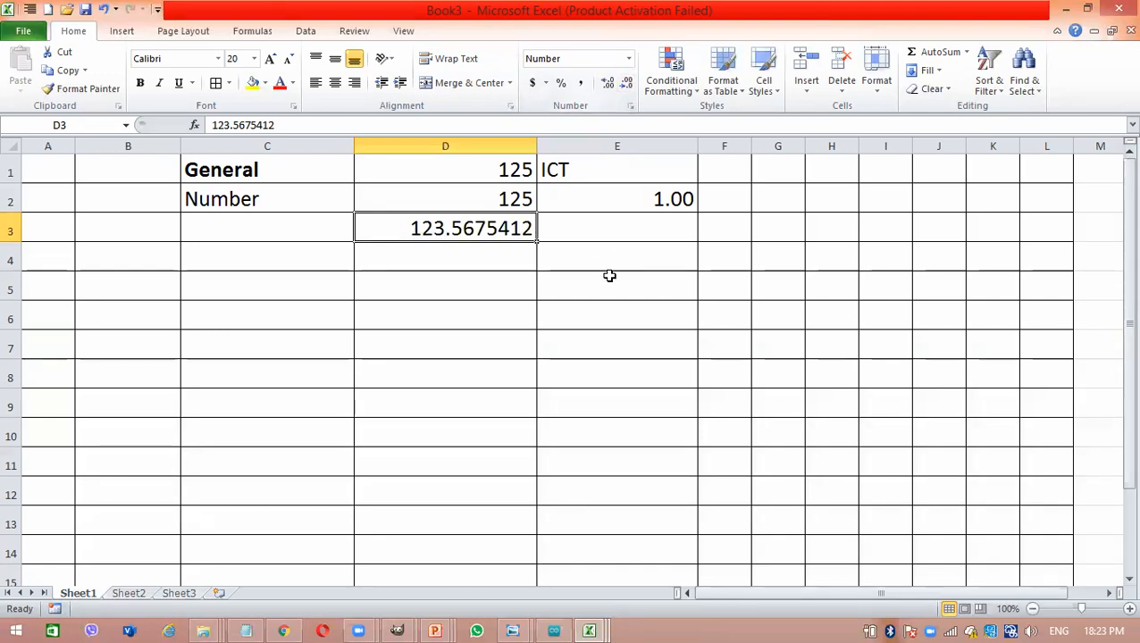
key("Down")
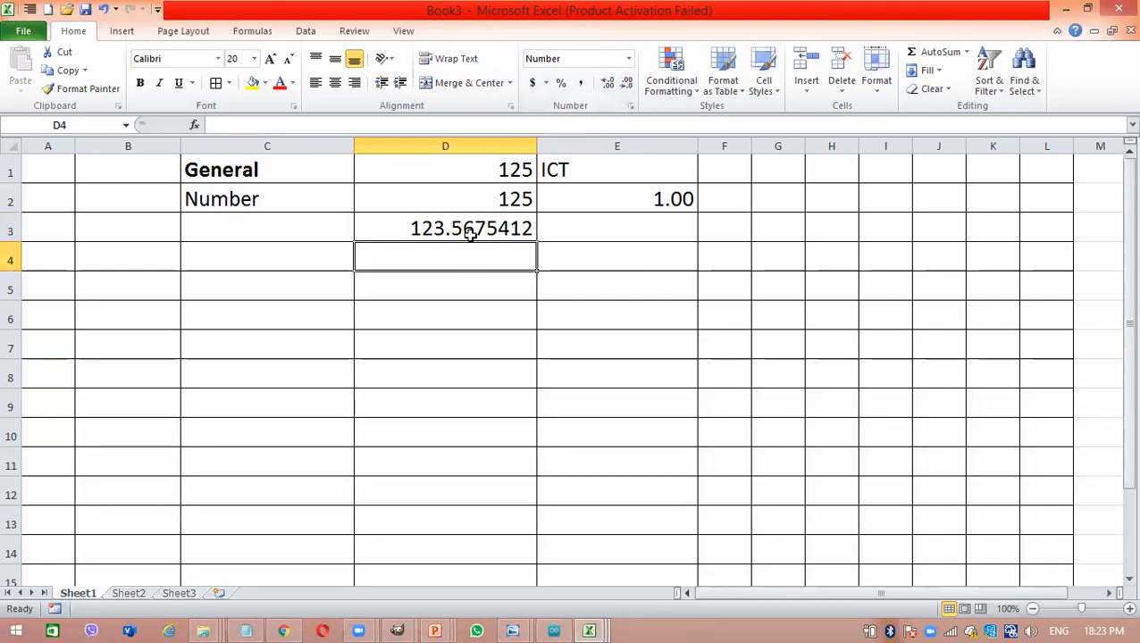
- Enter 123.99 in cell E3 beside the seven-decimal number
left_click(585, 224)
type("123.99")
key("Return")
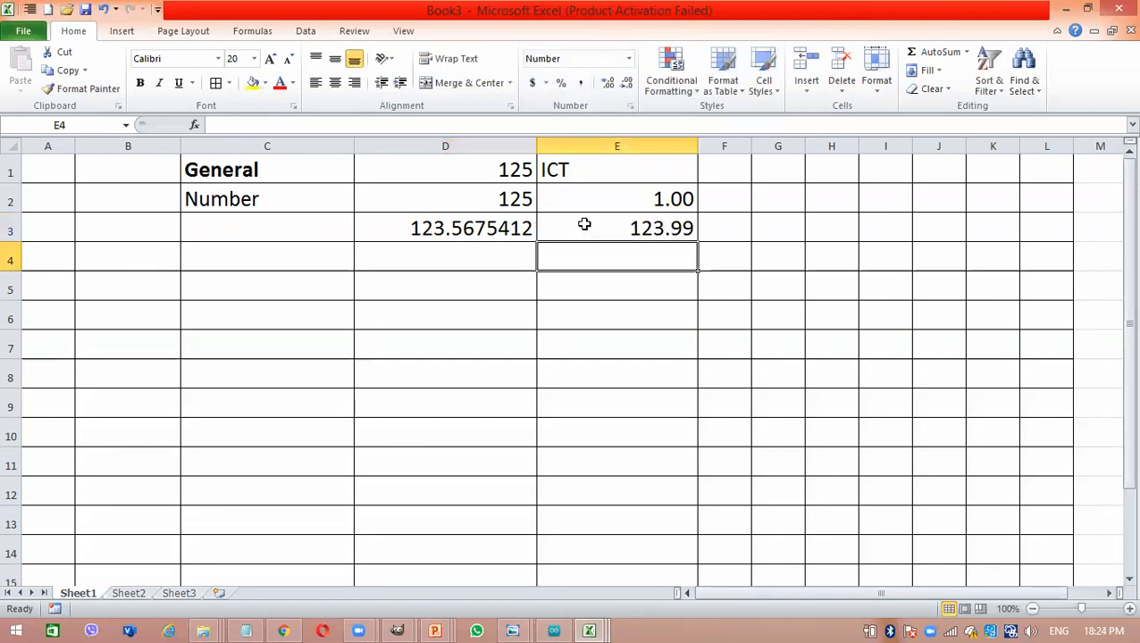
- Decrease the decimals of cell E3 to zero decimal places
left_click(607, 228)
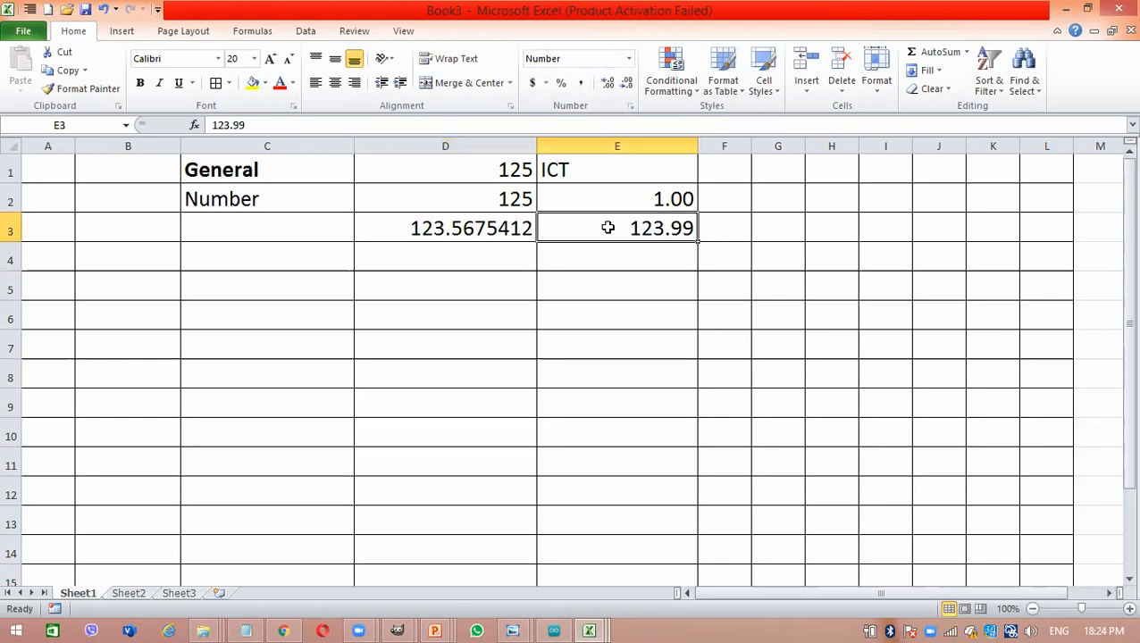
left_click(628, 83)
left_click(628, 84)
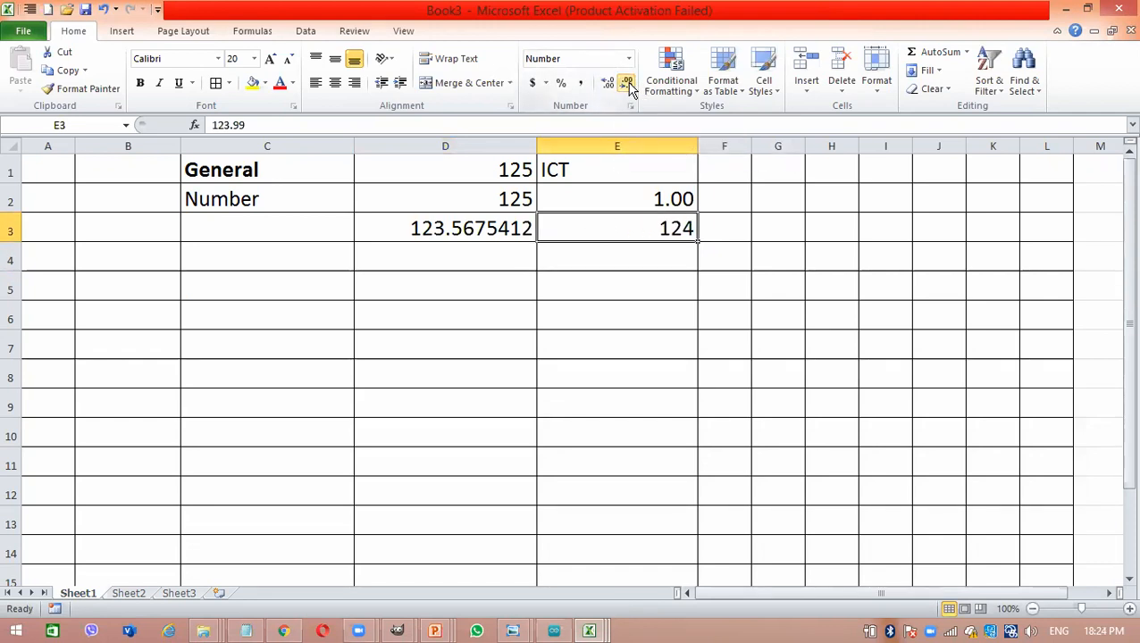
key("Return")
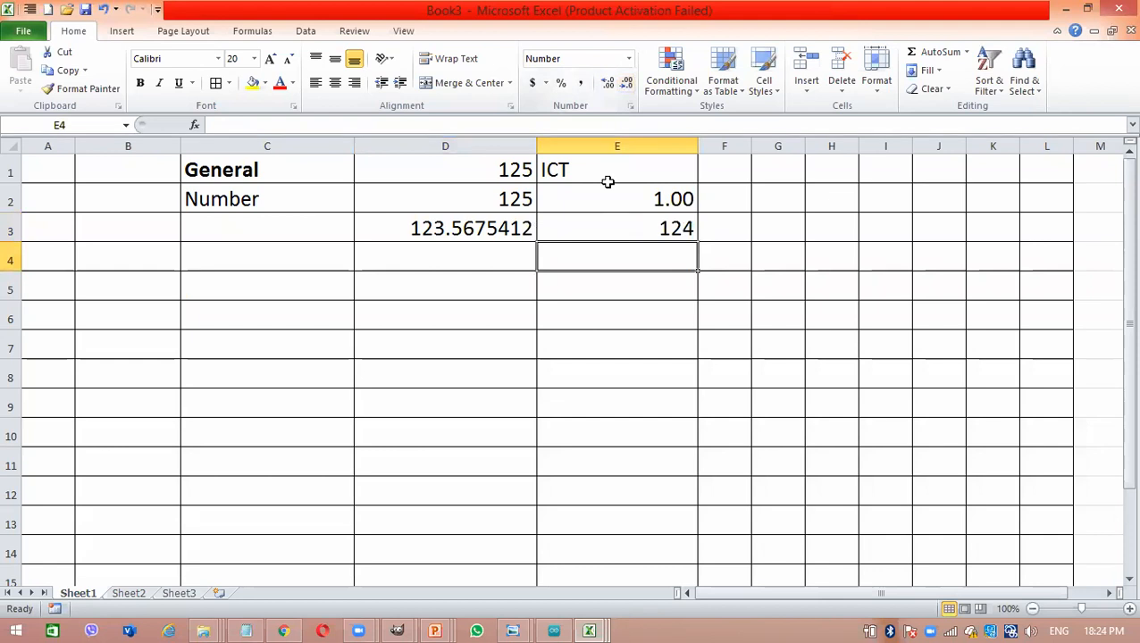
left_click(460, 250)
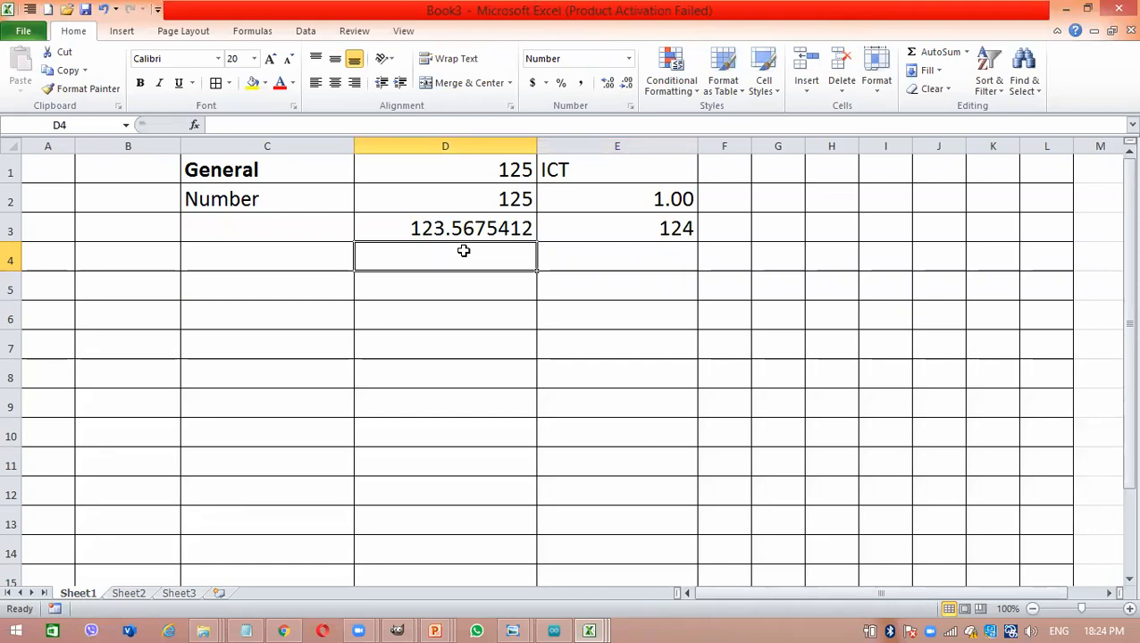
type("12")
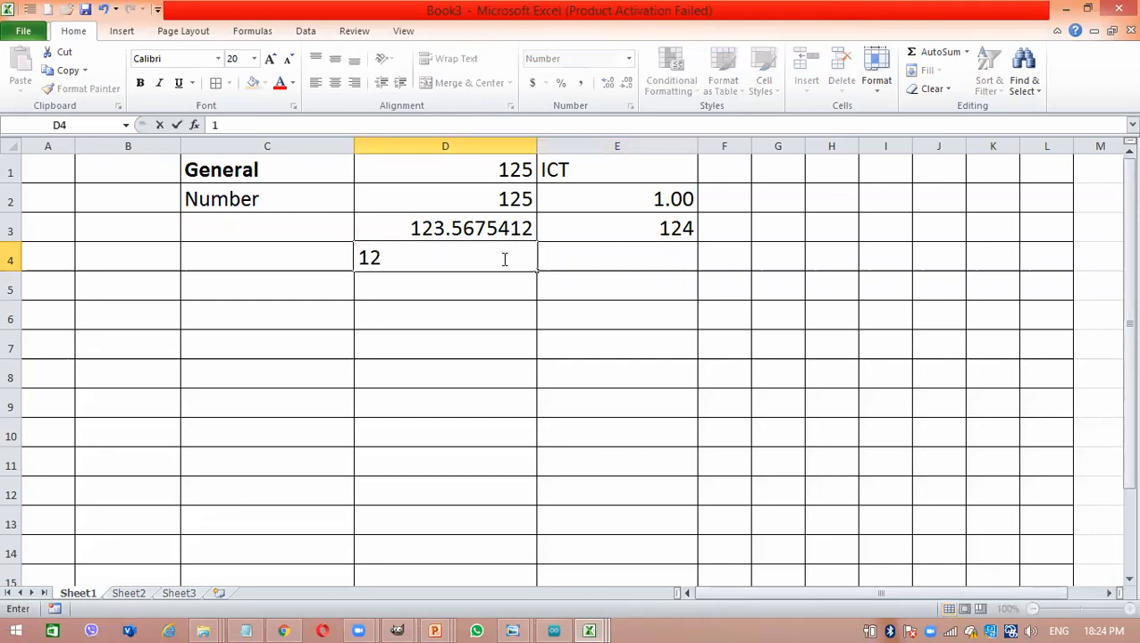
type("0000")
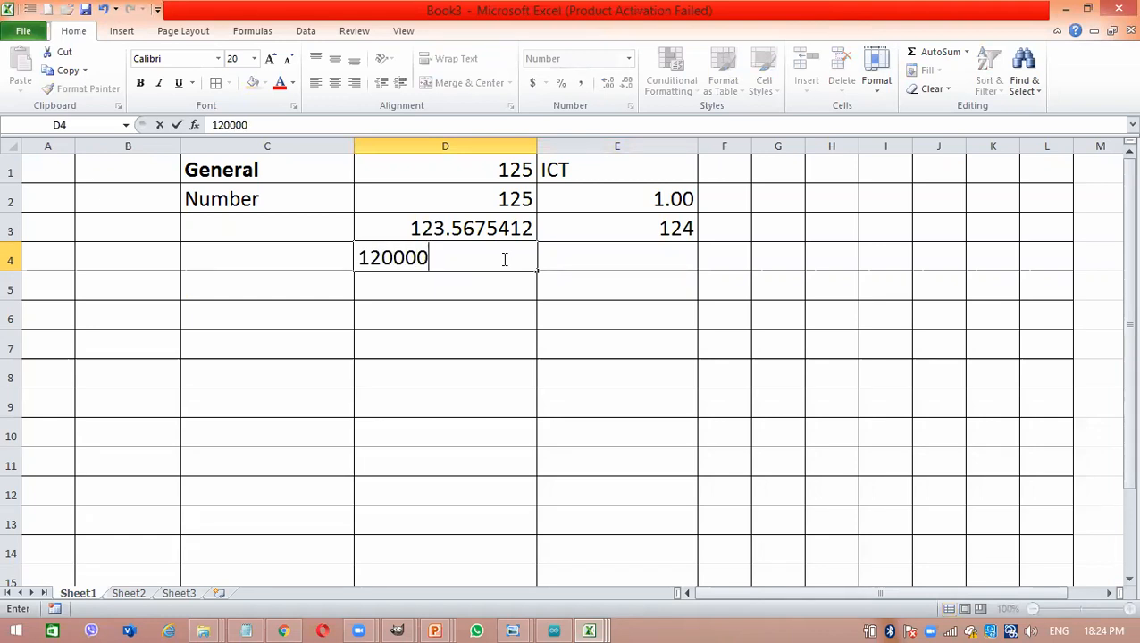
type("82700")
key("Return")
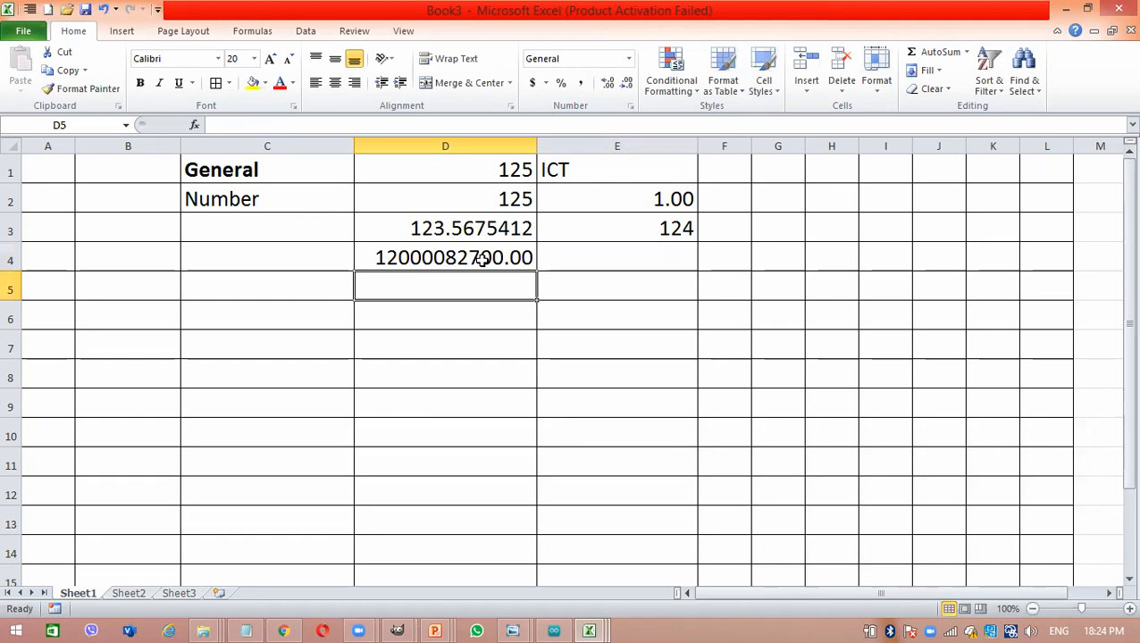
- Apply the comma style to cell D4 and widen column D to fit the whole number
left_click(482, 258)
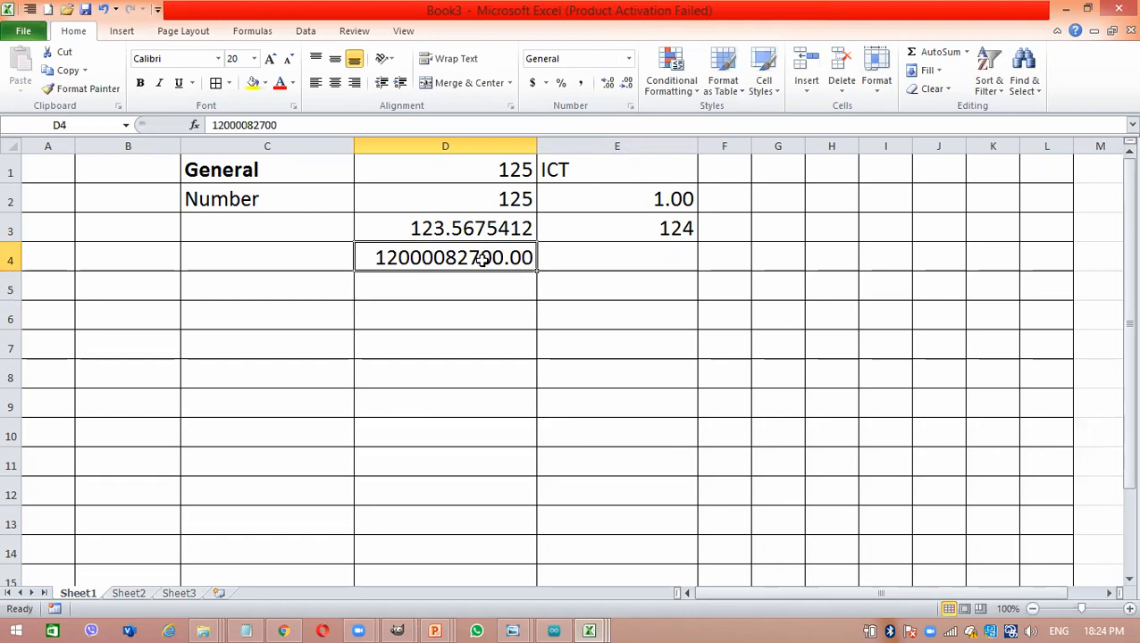
left_click(581, 83)
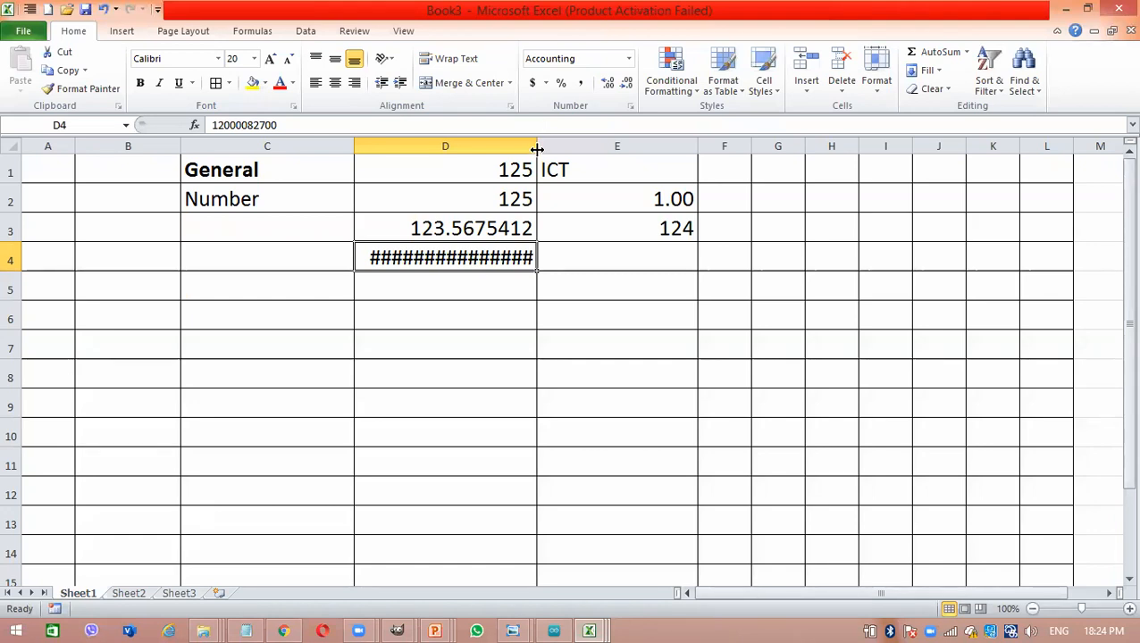
left_click_drag(536, 145, 562, 144)
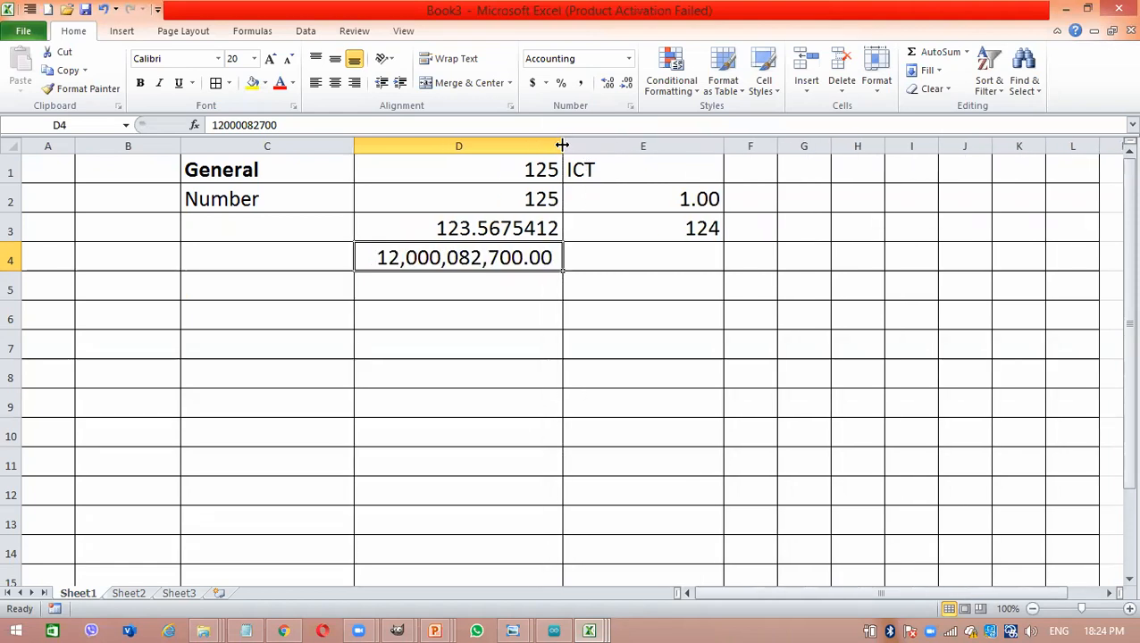
left_click(529, 231)
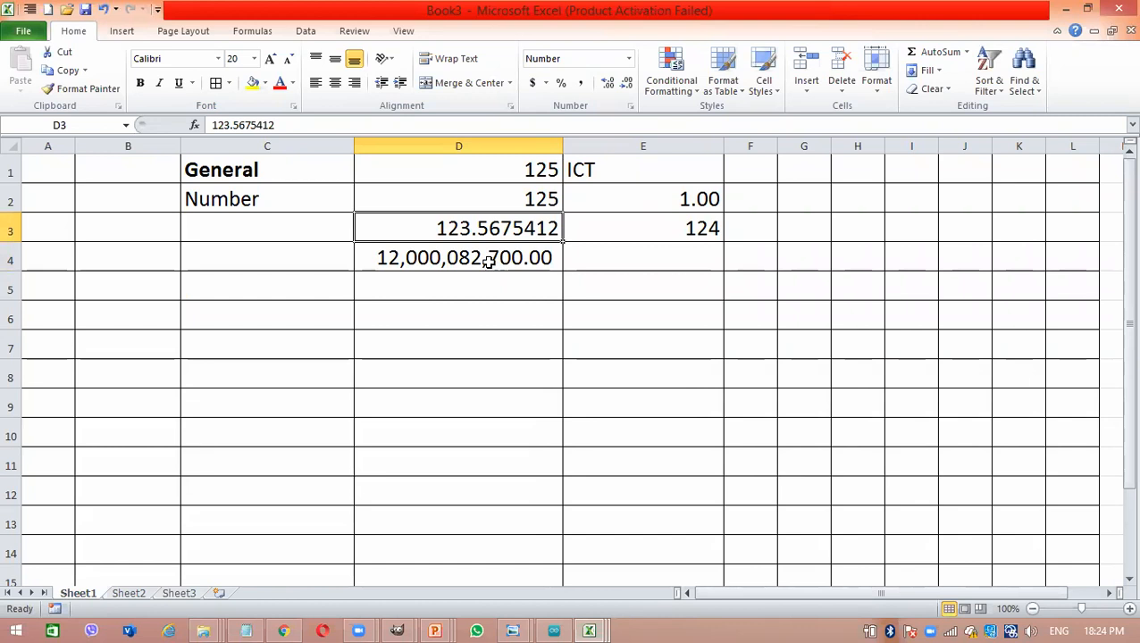
left_click(385, 260)
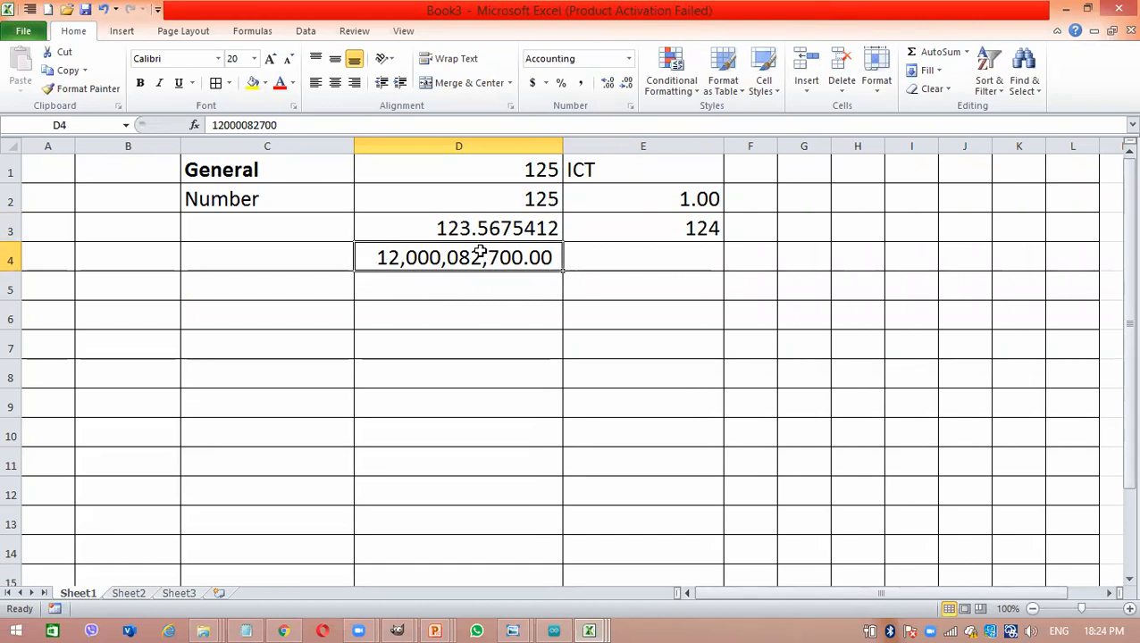
left_click(494, 309)
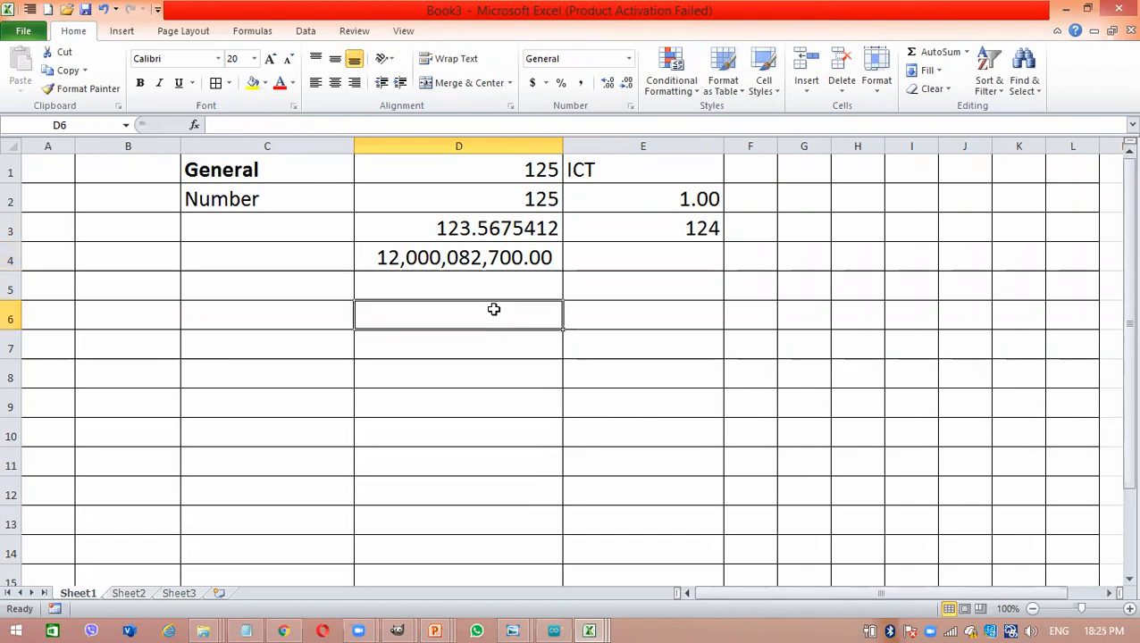
type("122889")
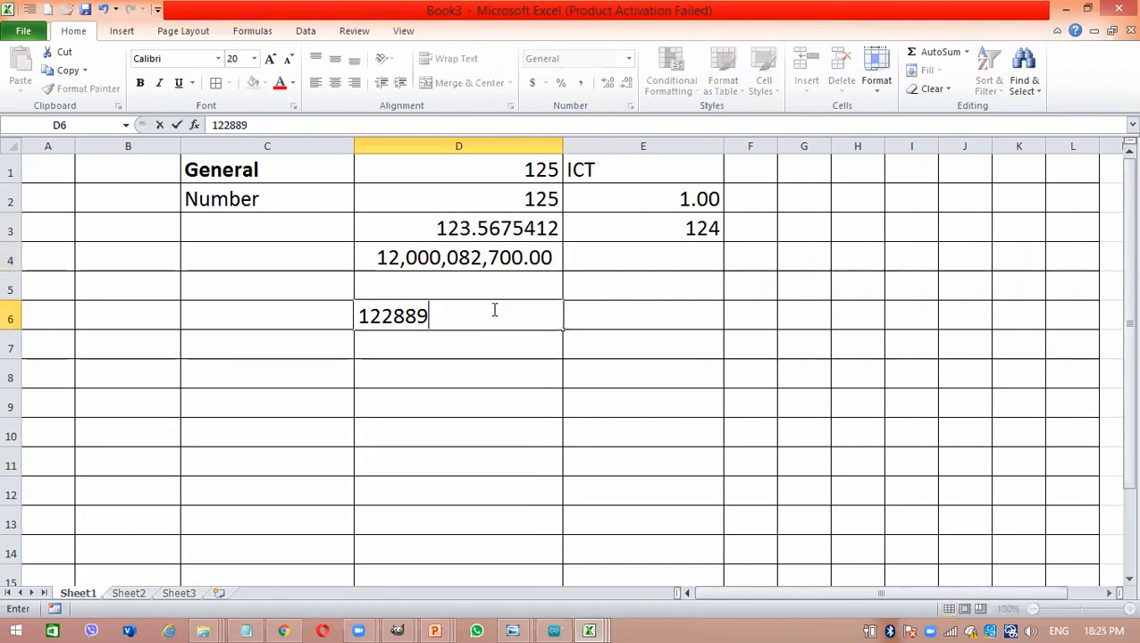
type("0000000")
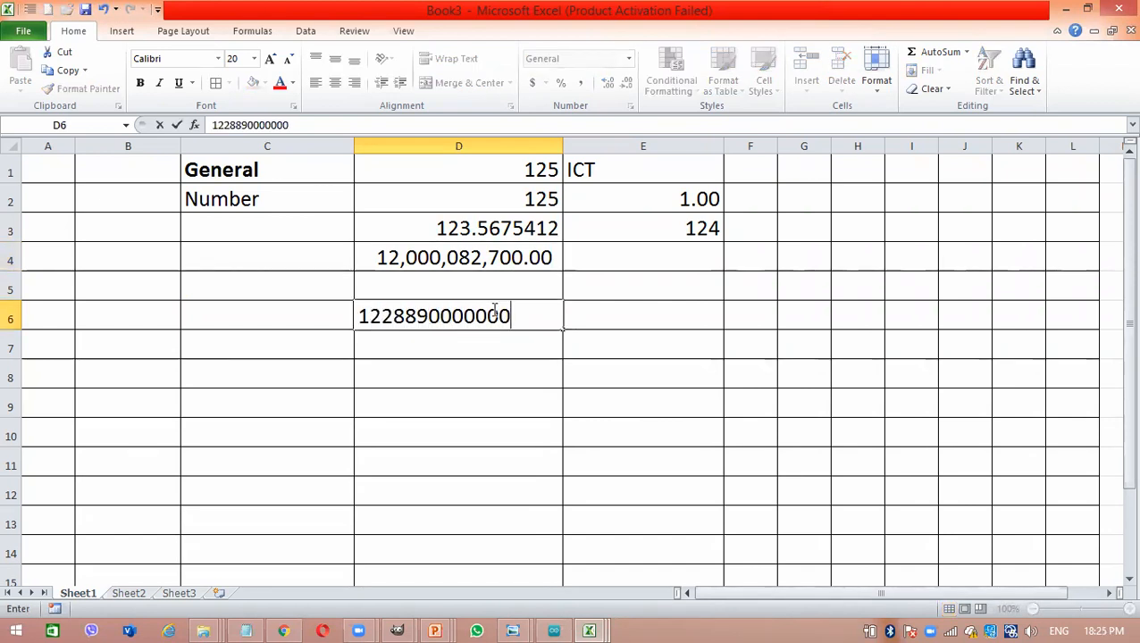
key("Return")
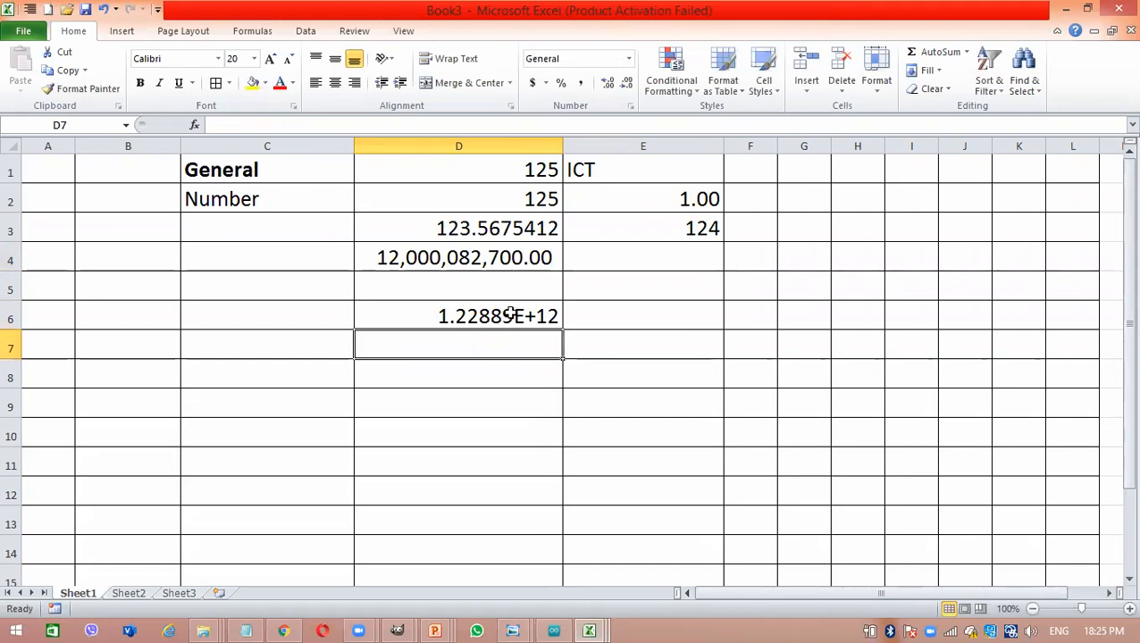
left_click(509, 314)
double_click(511, 313)
key("BackSpace")
key("BackSpace")
key("BackSpace")
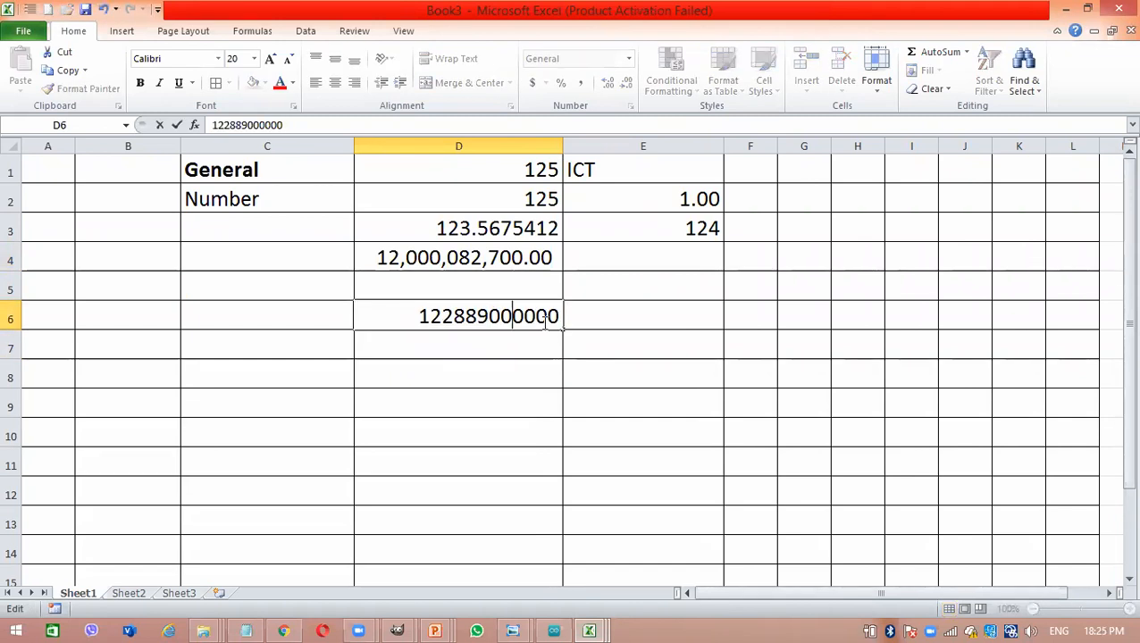
key("Return")
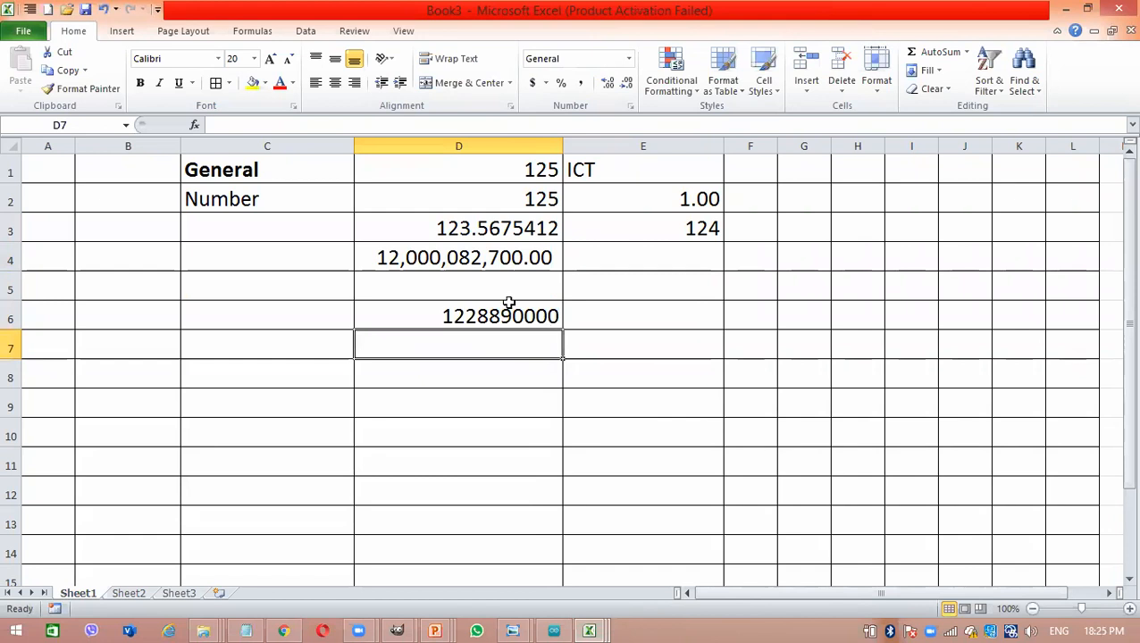
- Apply the thousands comma style to the number in cell D6
left_click(521, 313)
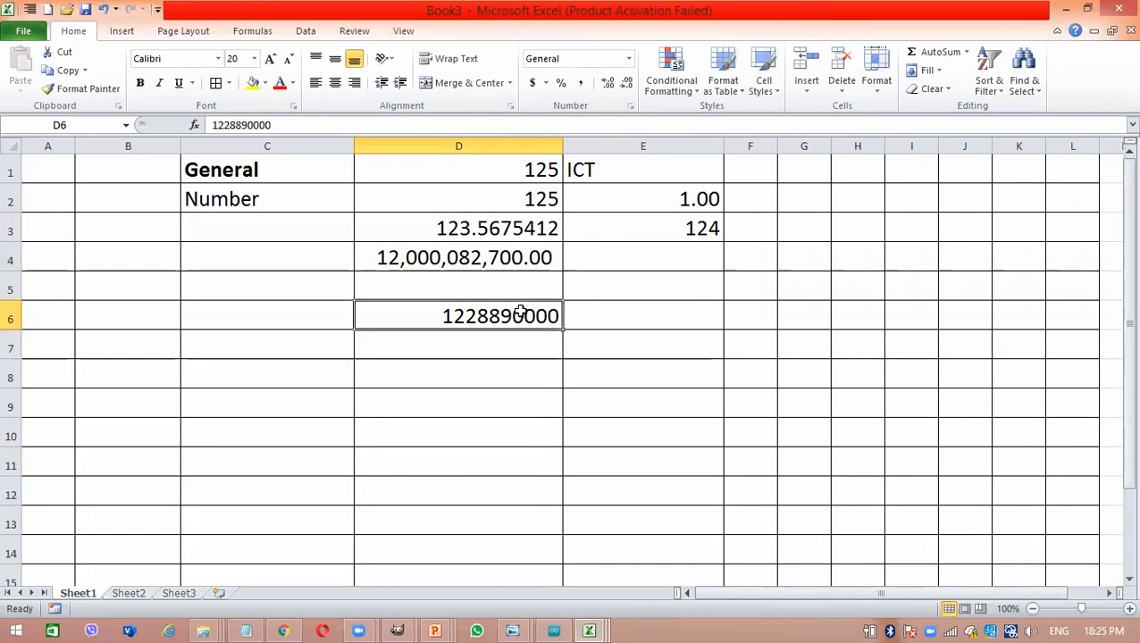
left_click(581, 86)
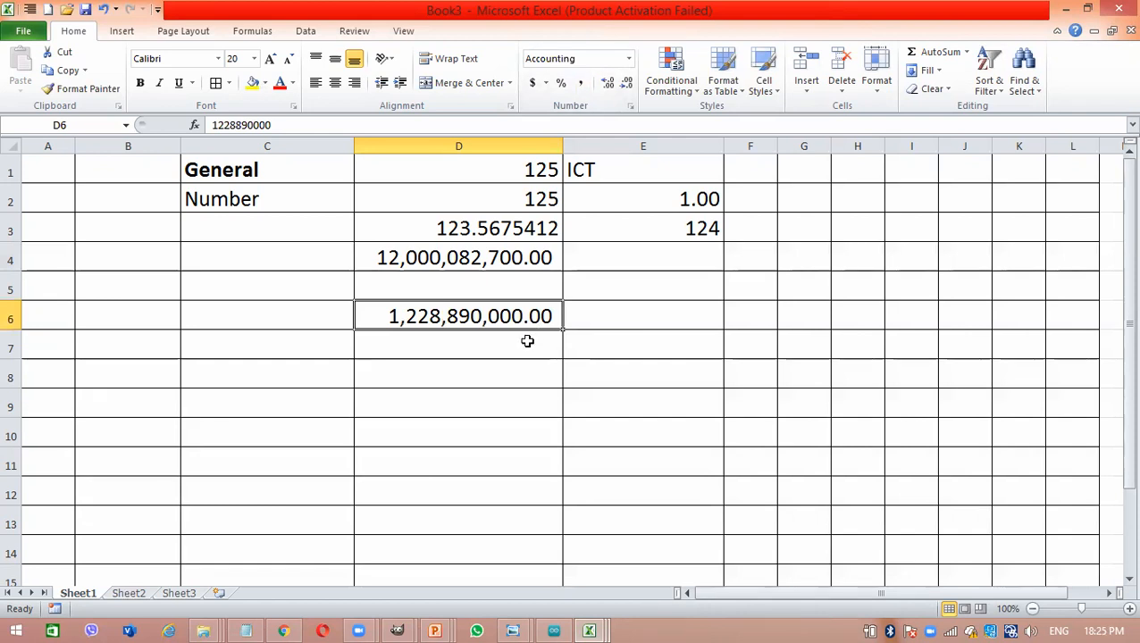
left_click_drag(415, 258, 644, 392)
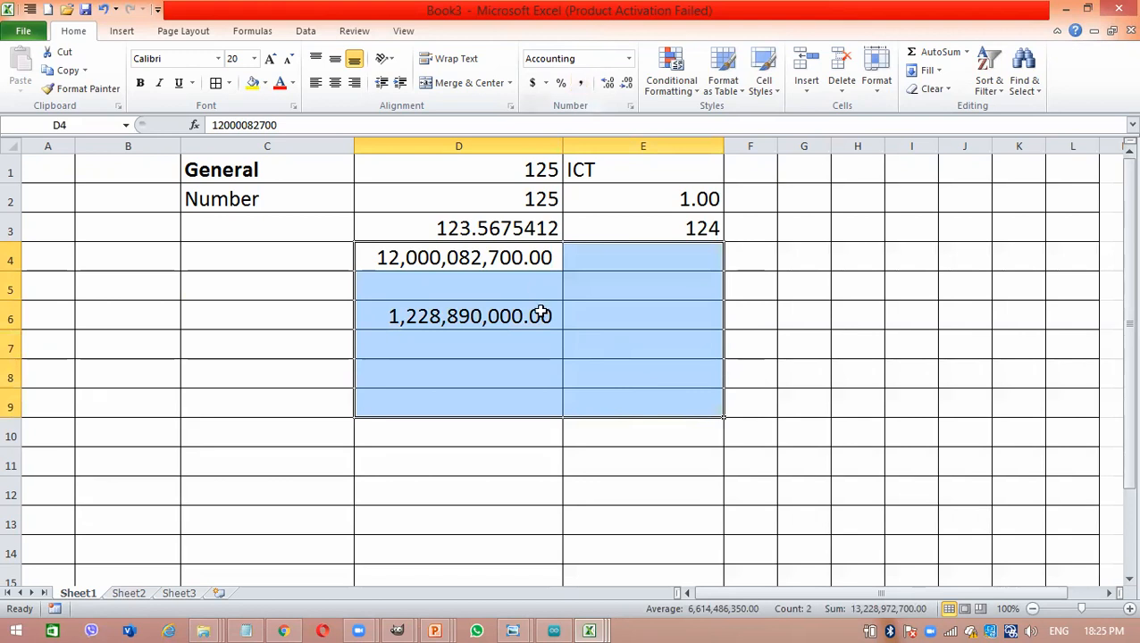
left_click(517, 482)
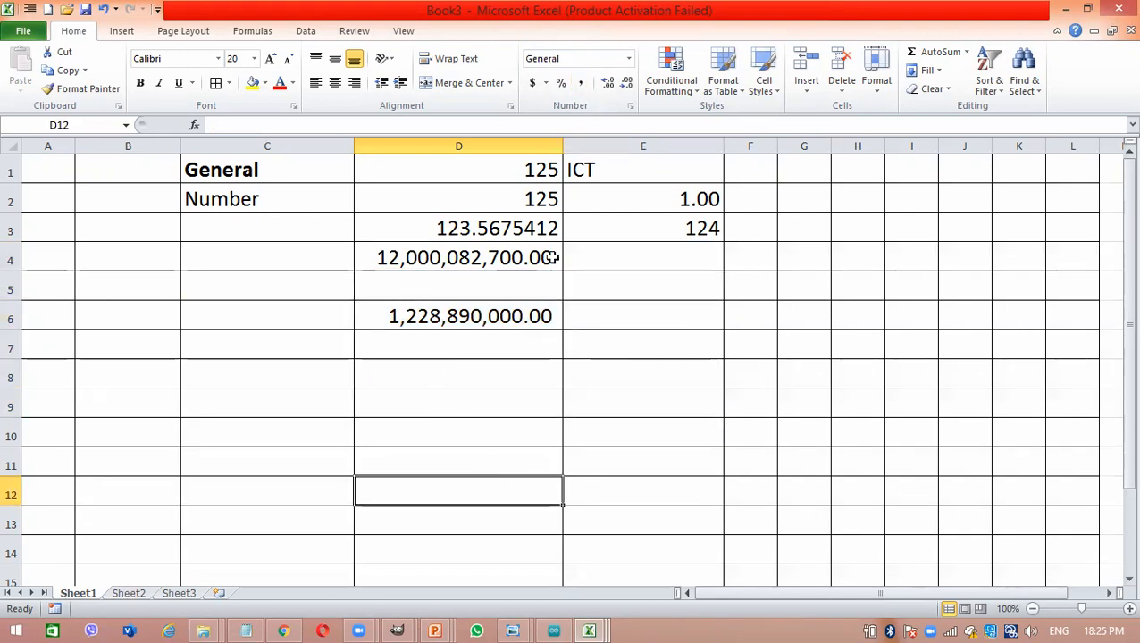
- Enter the label "negative numbers" in cell C7 and the value -125 in cell D7
left_click(291, 350)
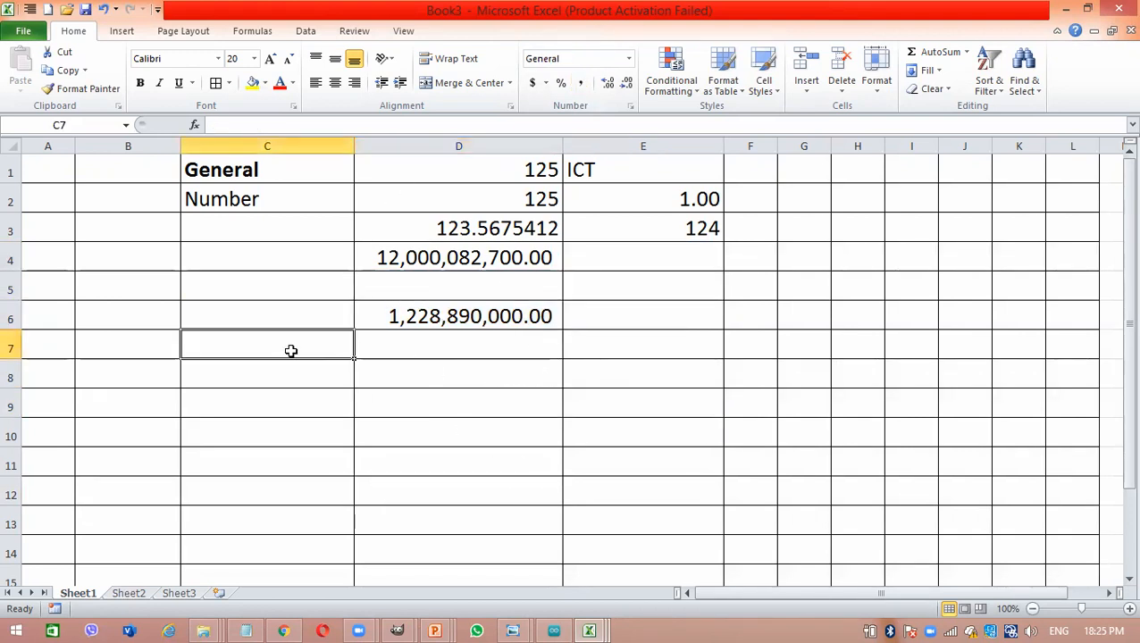
type("negat")
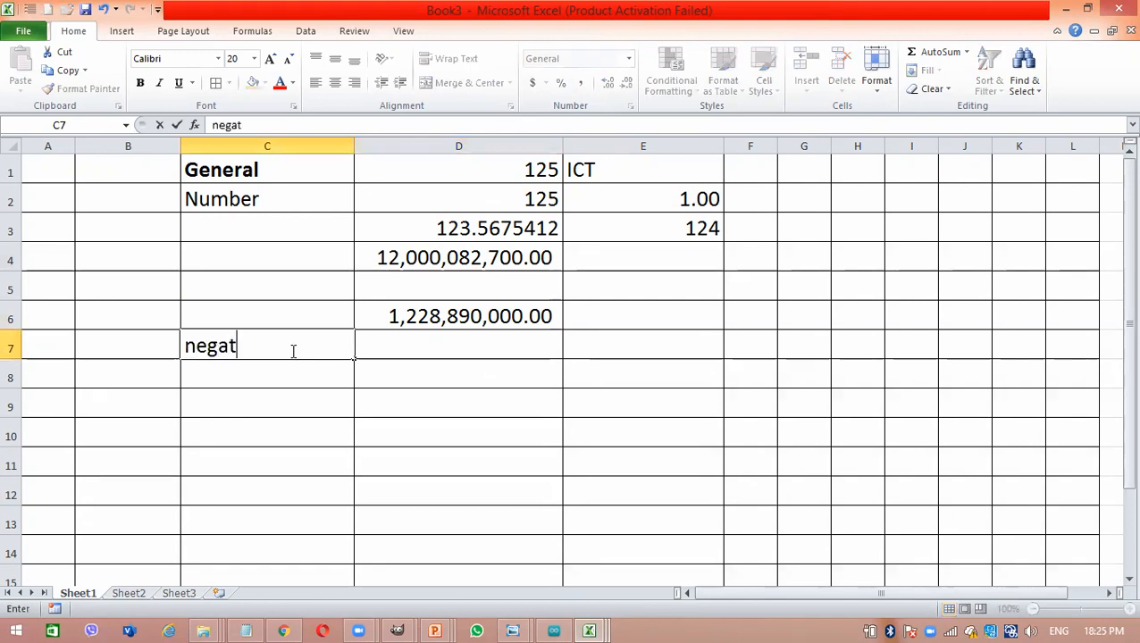
type("ive numbers")
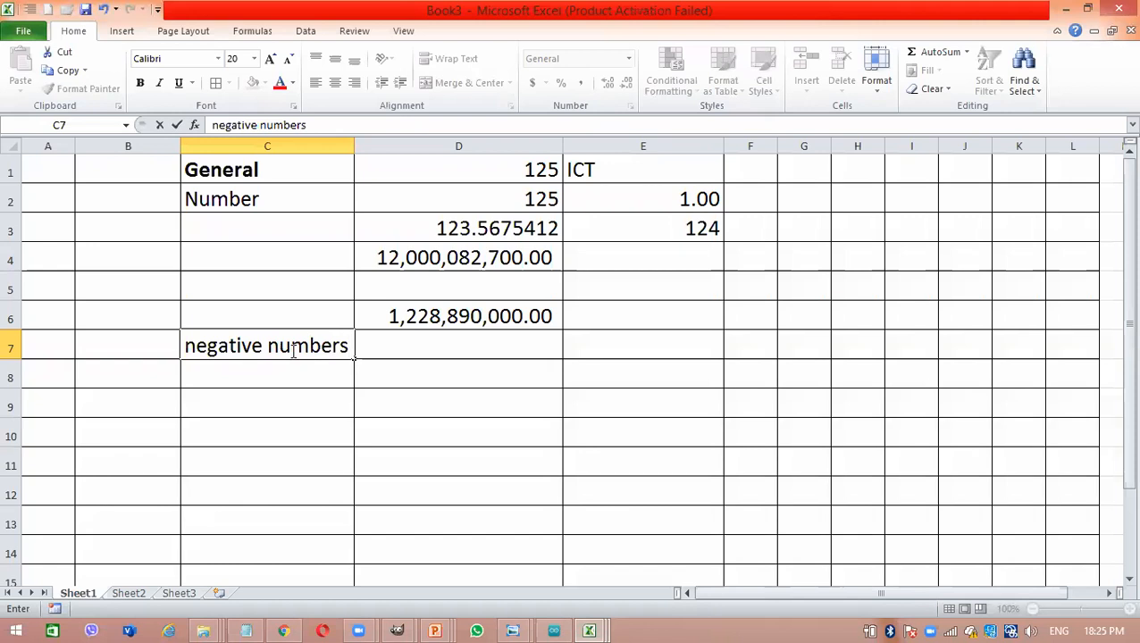
key("Tab")
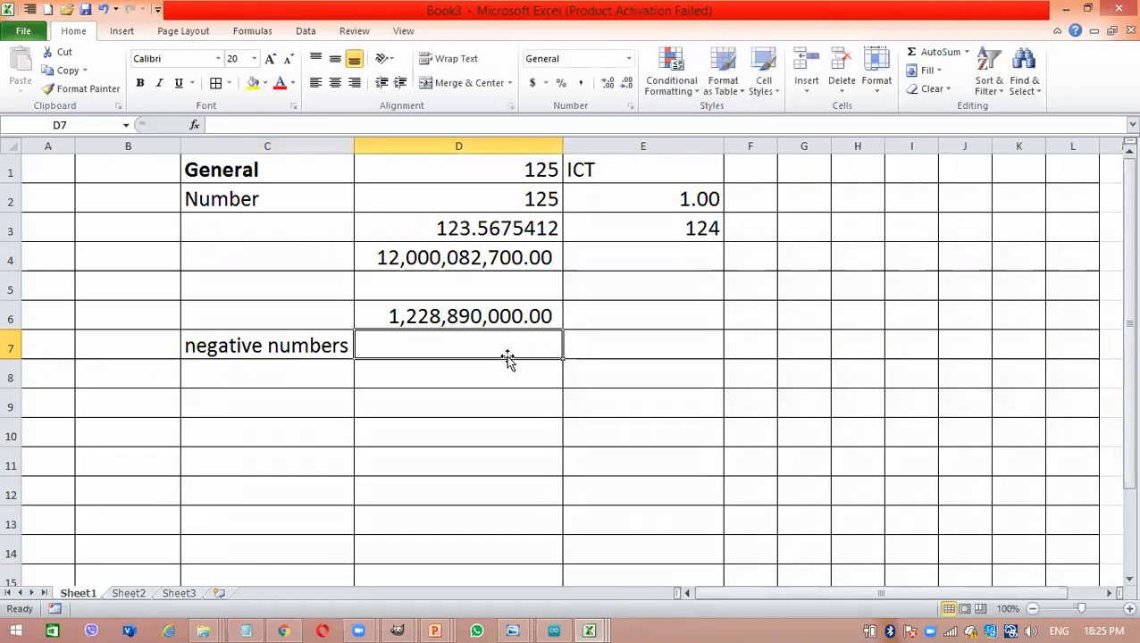
type("-125")
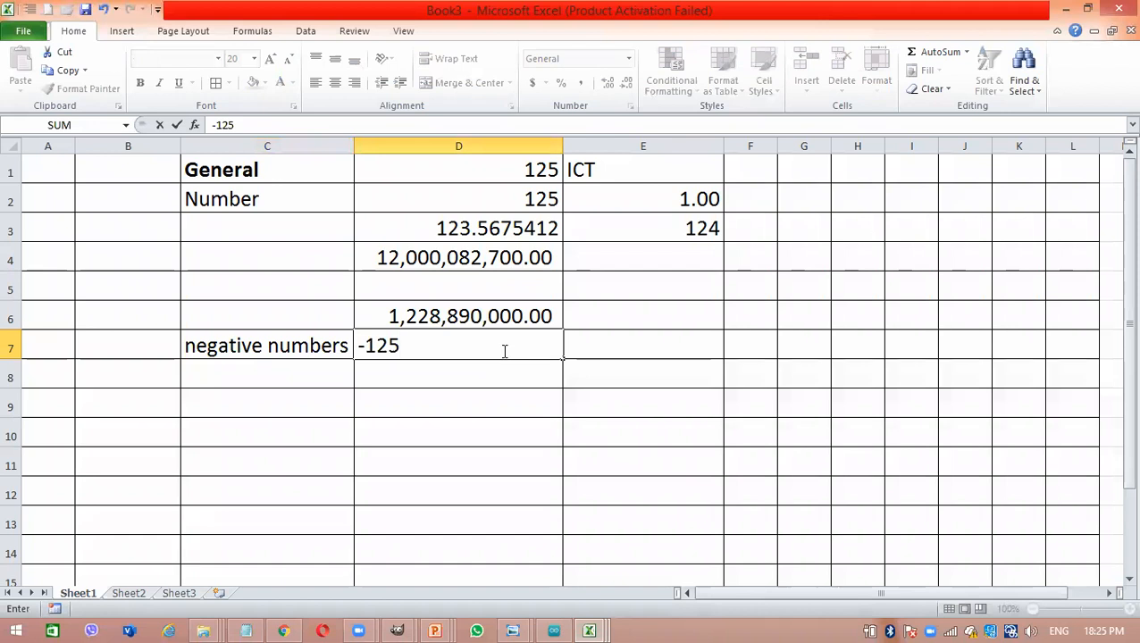
key("Return")
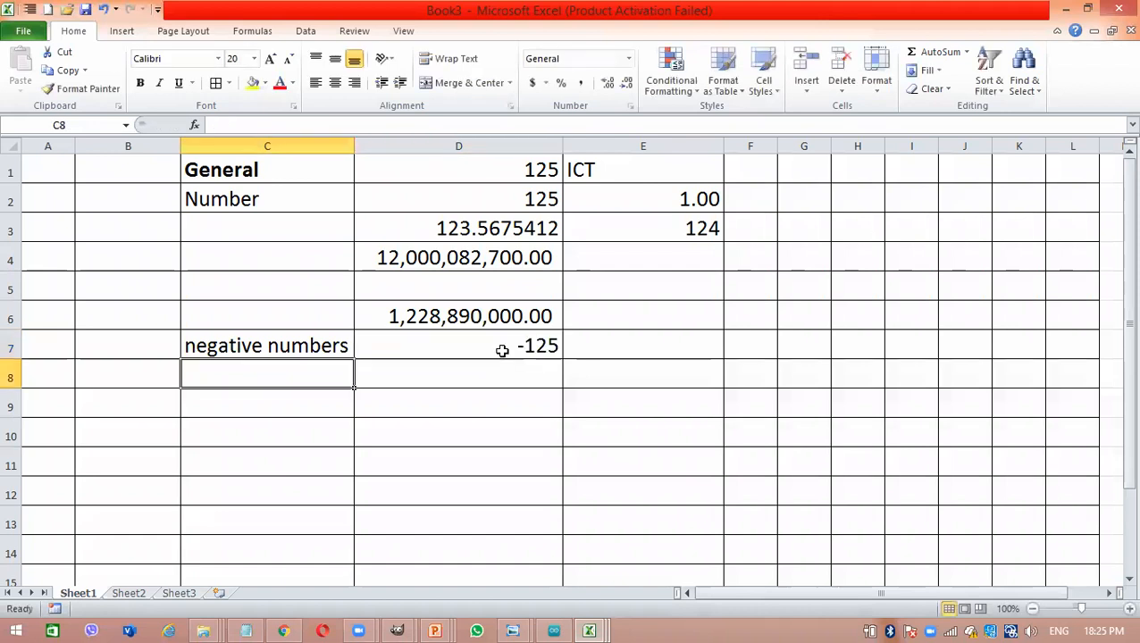
- Format cell D8 as Number with two decimal places and the minus-sign negative style -1234.10
left_click(532, 369)
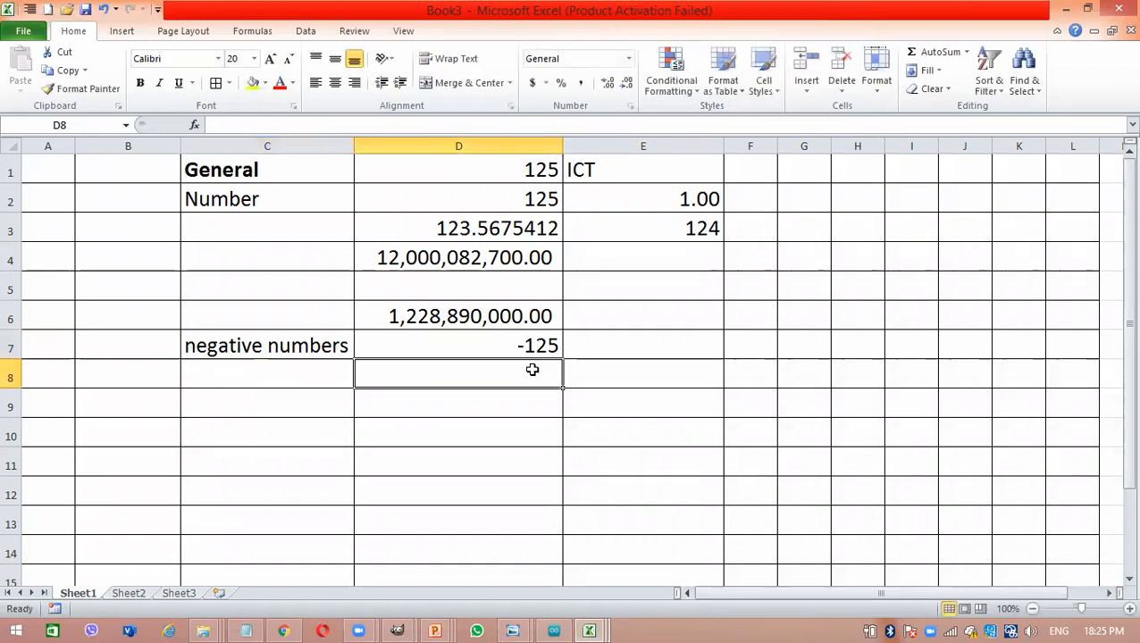
right_click(532, 373)
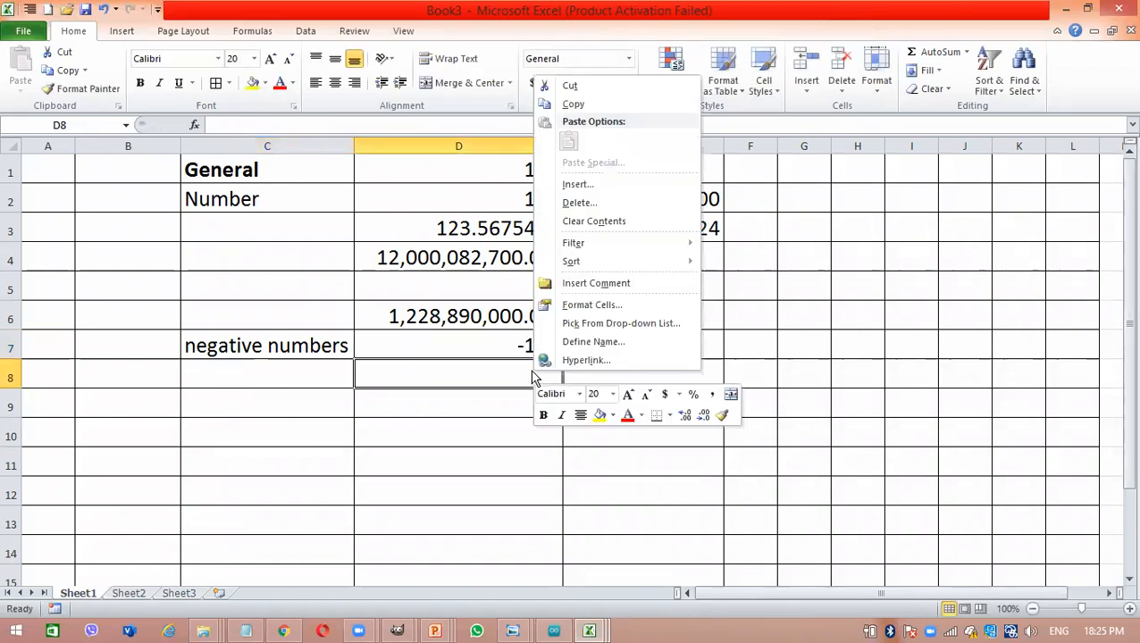
left_click(600, 304)
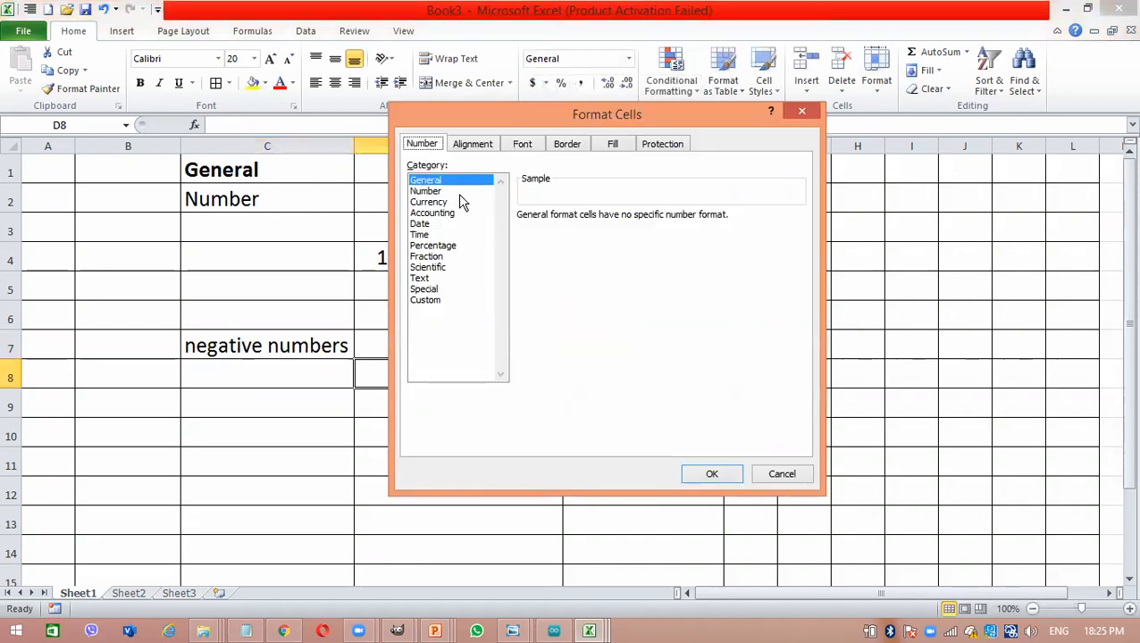
left_click(456, 193)
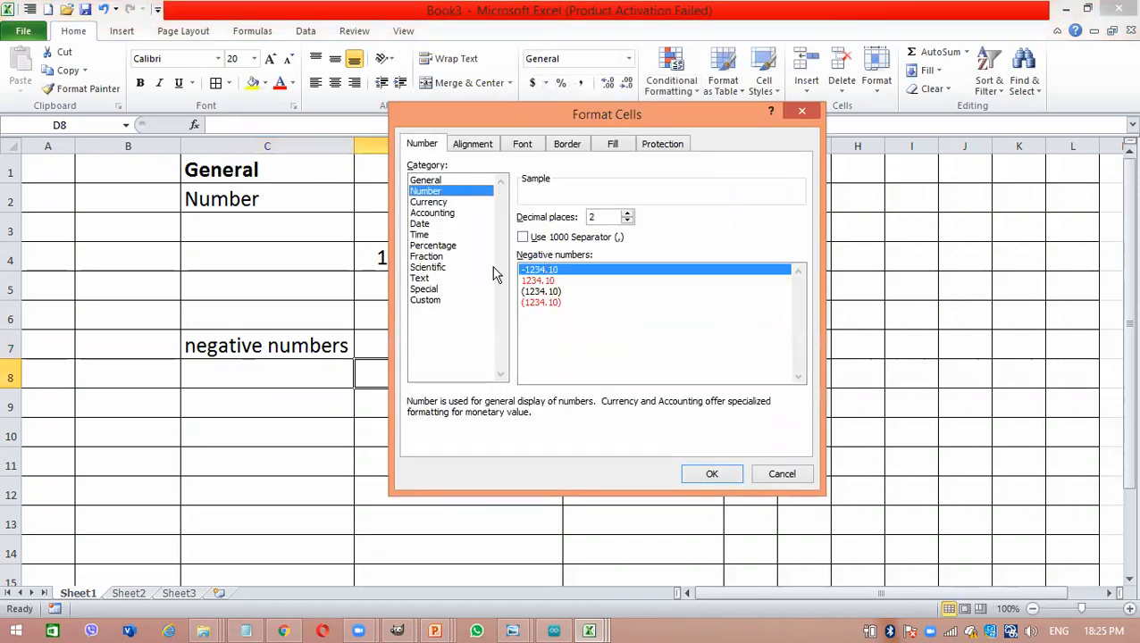
left_click(537, 293)
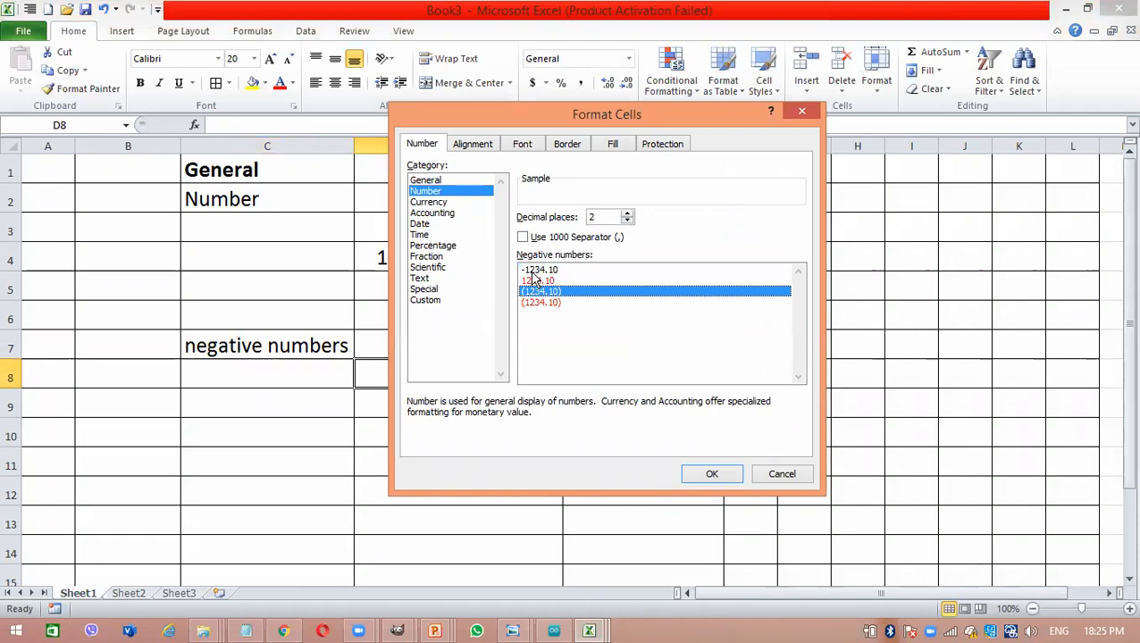
left_click(533, 271)
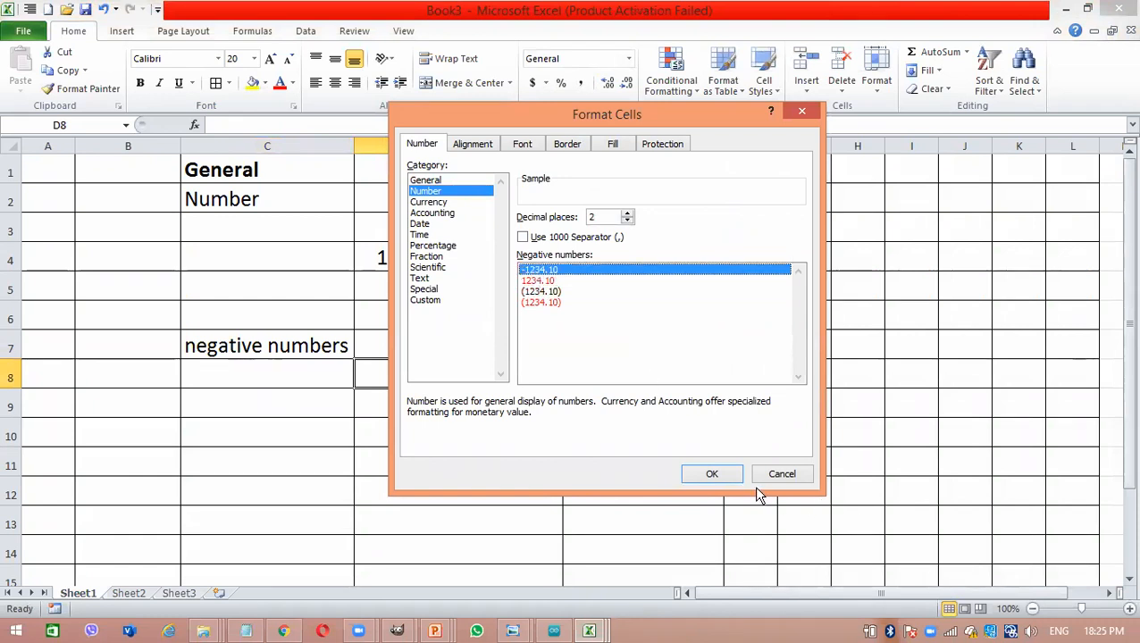
left_click(729, 475)
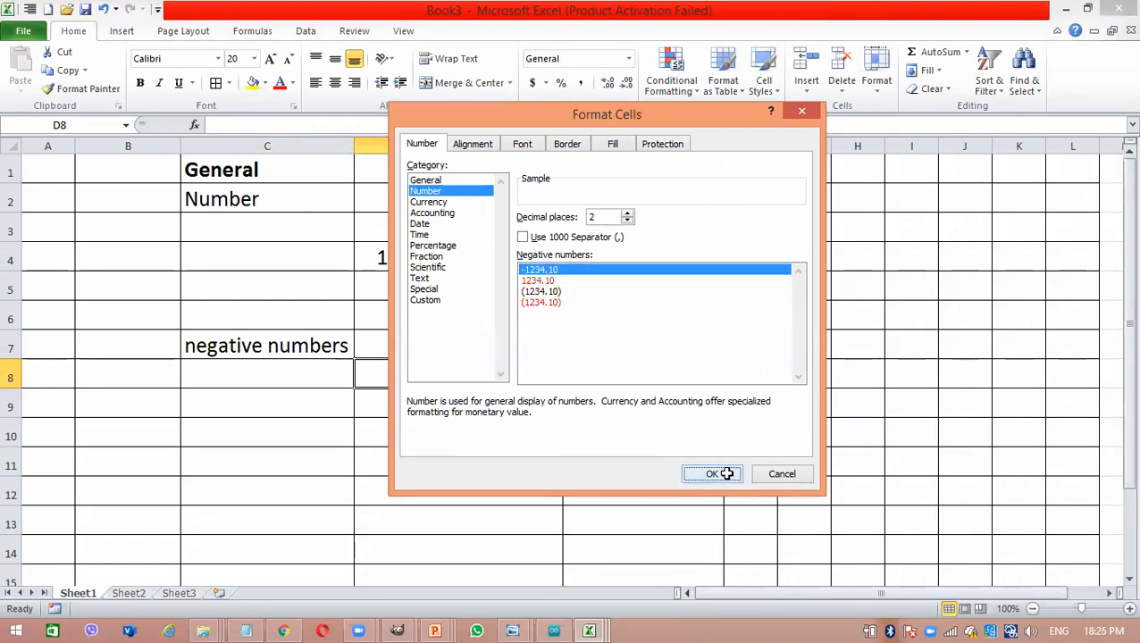
- Enter 234 in cell D8 and replace it with -234
type("234")
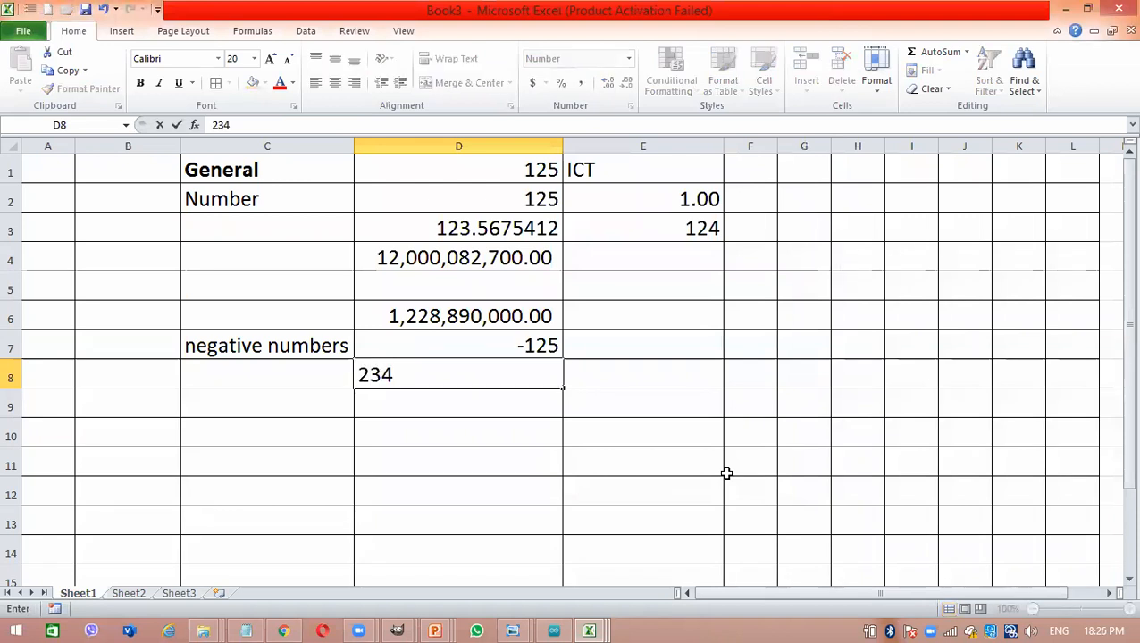
key("Return")
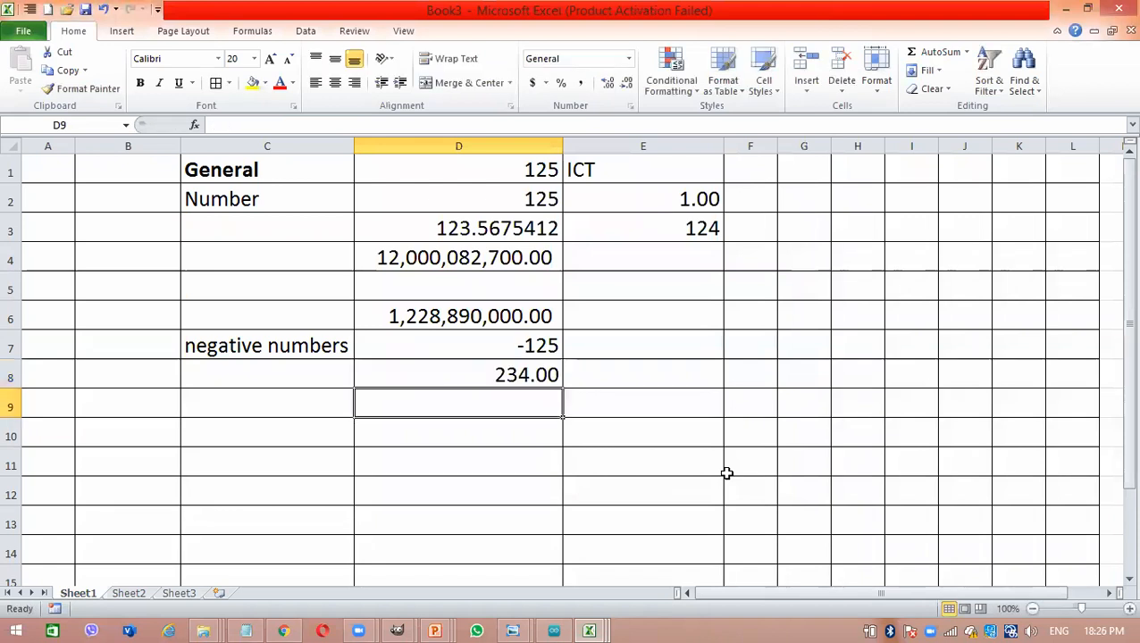
left_click(510, 375)
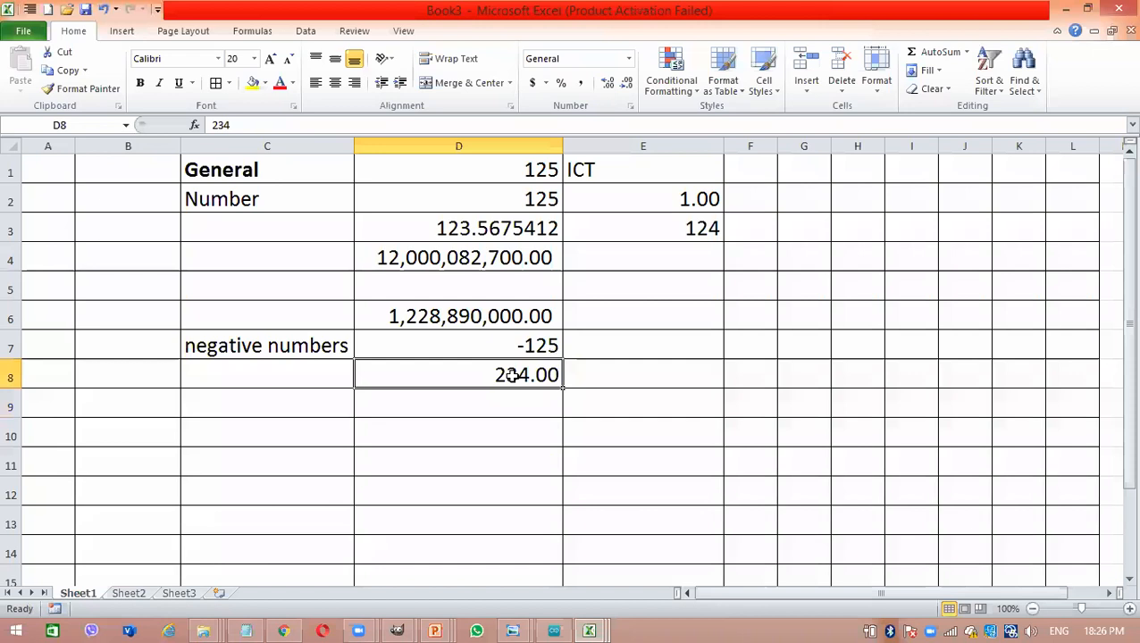
key("BackSpace")
type("-234")
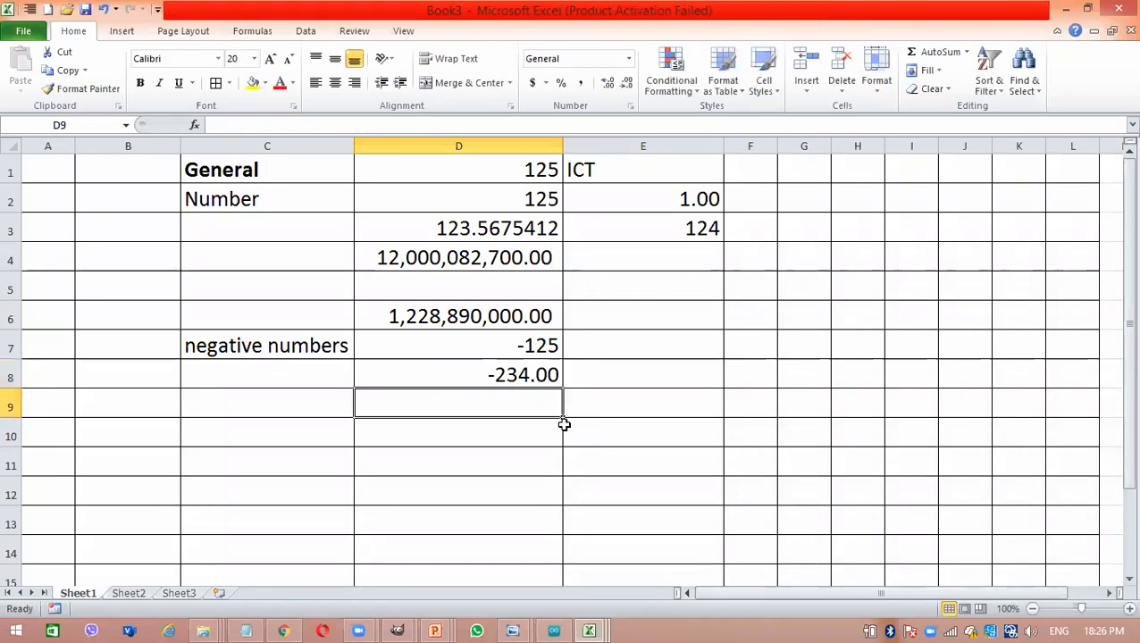
- Format cell E7 as Number with two decimal places and the red negative style 1234.10 without a minus sign
right_click(511, 408)
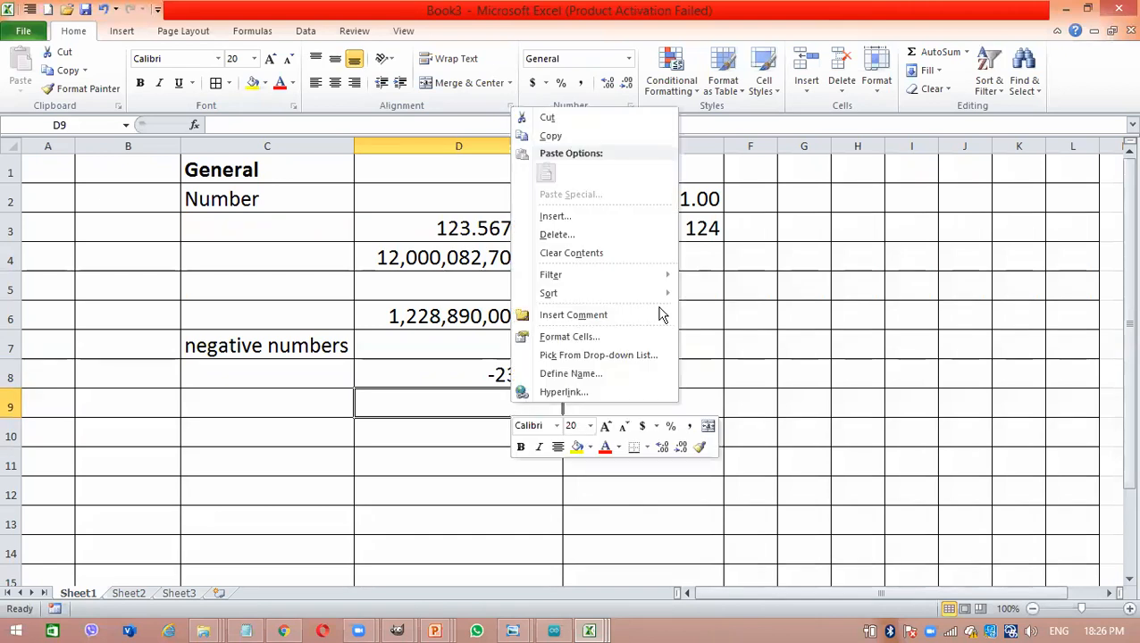
left_click(707, 339)
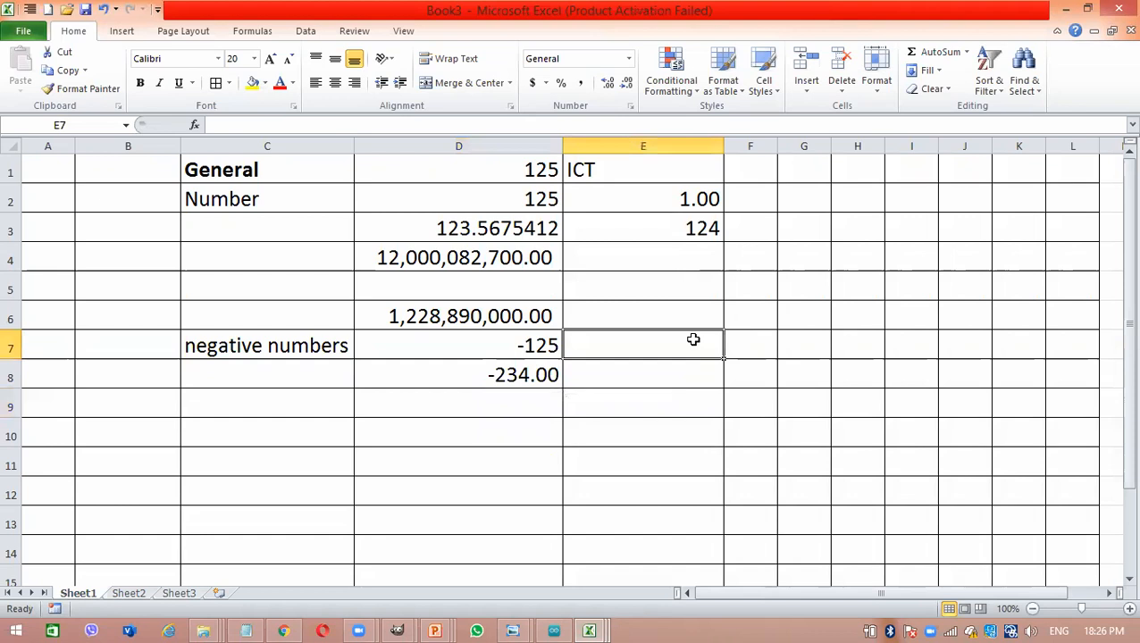
right_click(695, 346)
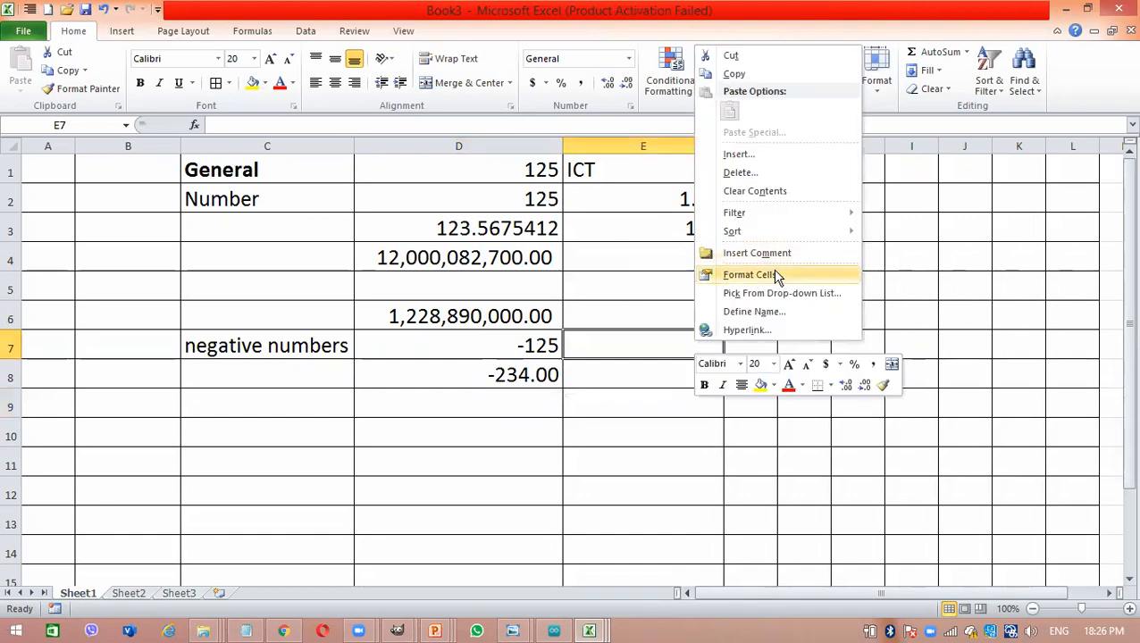
left_click(748, 275)
left_click(623, 153)
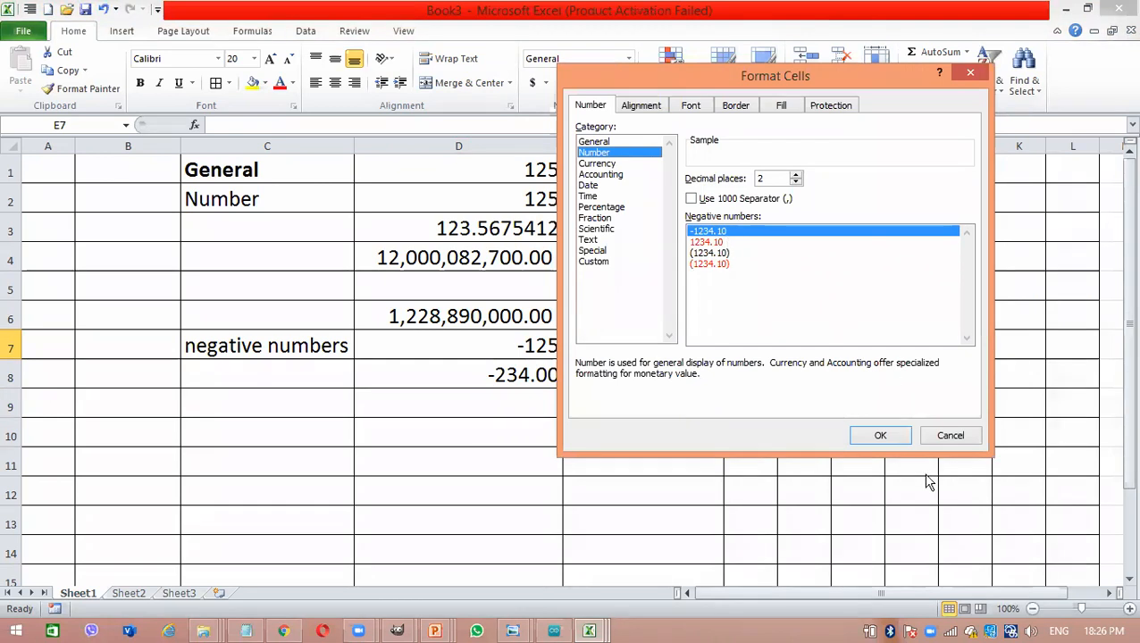
key("Down")
left_click(891, 441)
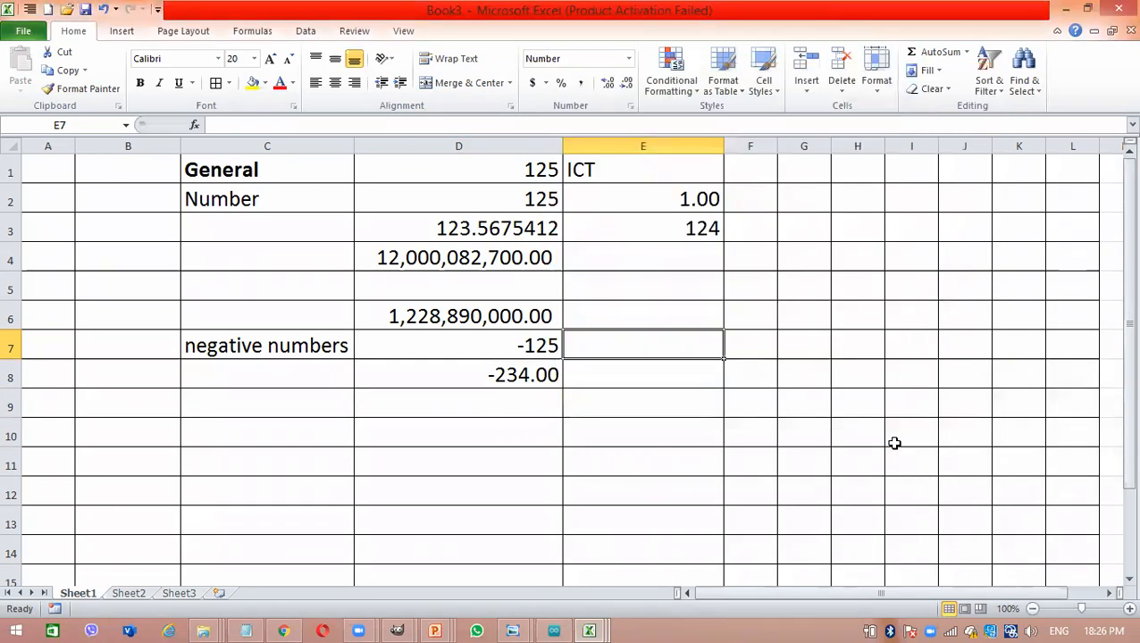
- Enter -125 in cell E7 and select that cell to compare its stored value with its display
type("-125")
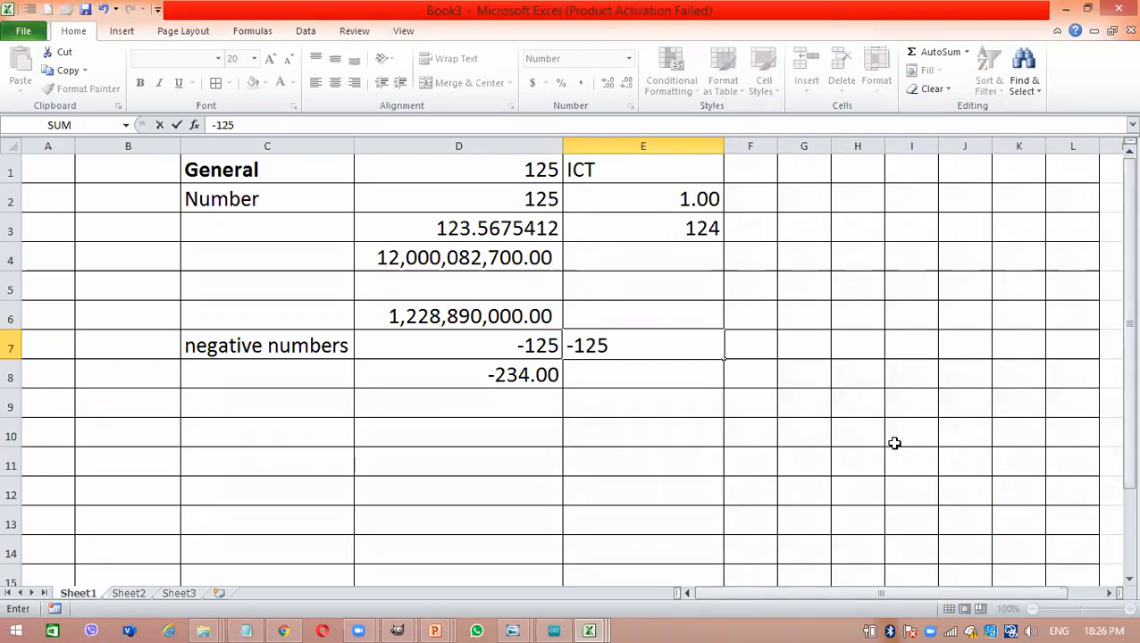
key("Return")
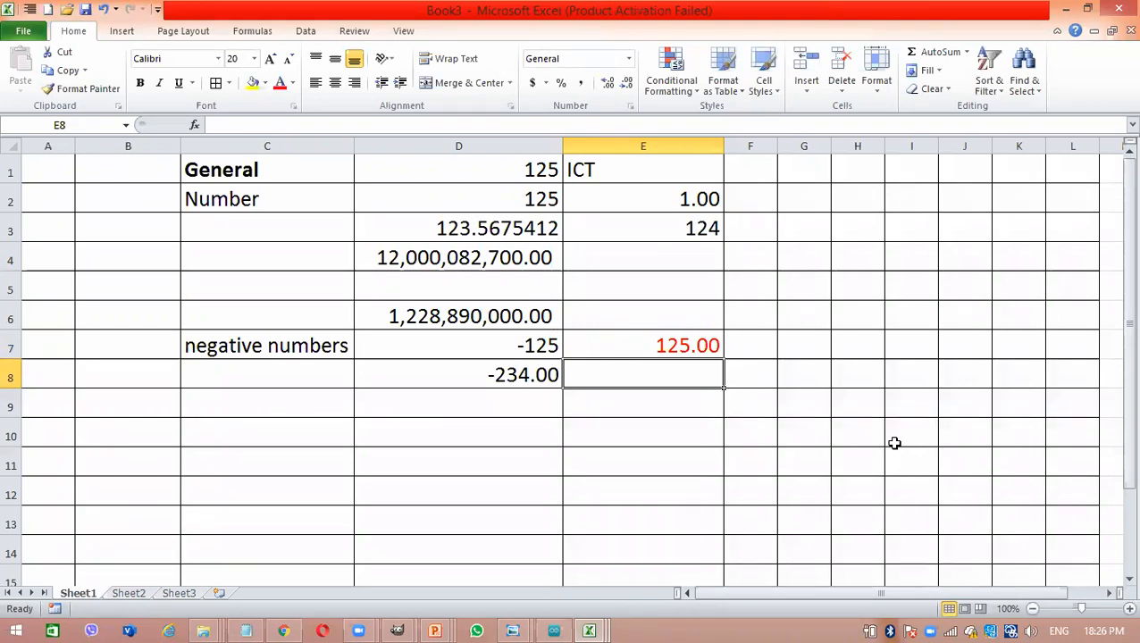
left_click(700, 344)
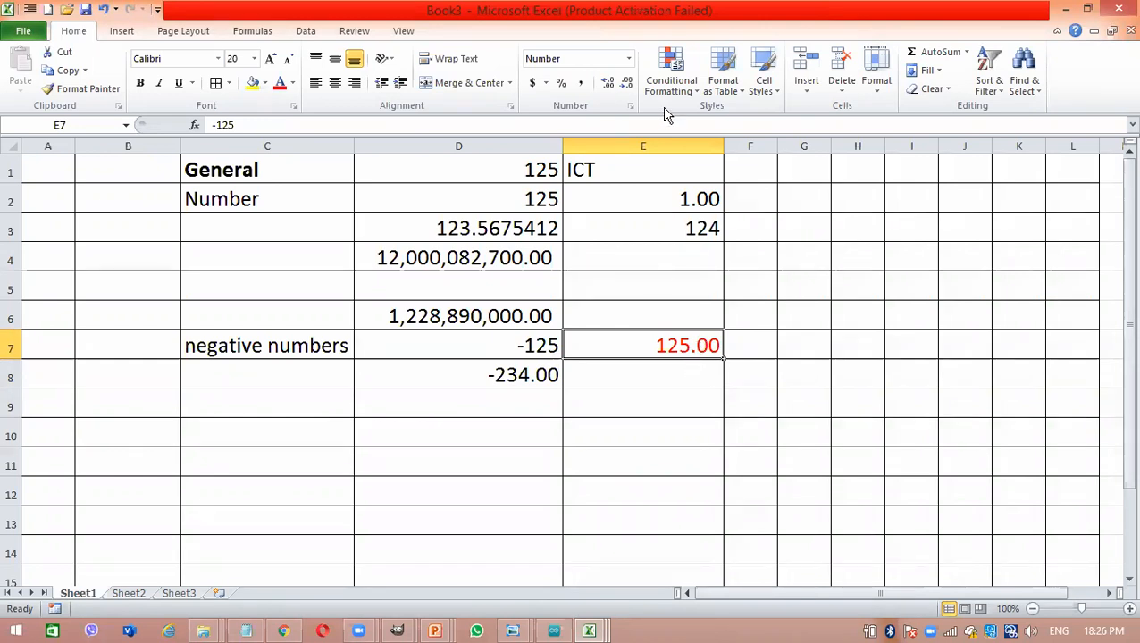
- Format cell E8 as Number with two decimal places and the red parenthesised negative style (1234.10), and enter -123 in it
left_click(660, 369)
right_click(662, 372)
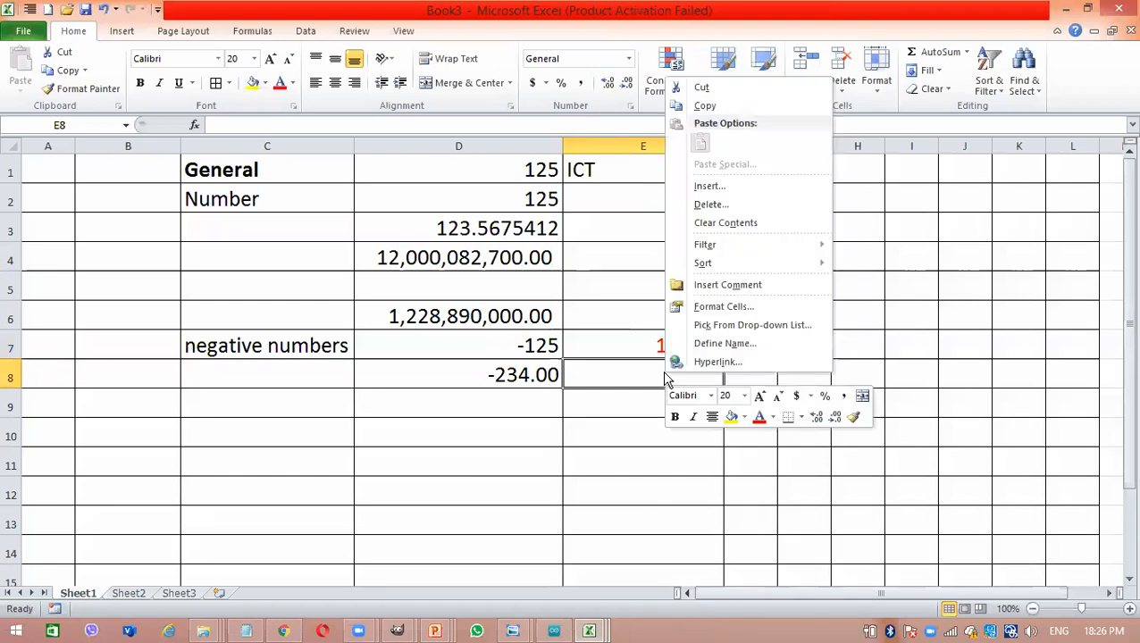
left_click(738, 309)
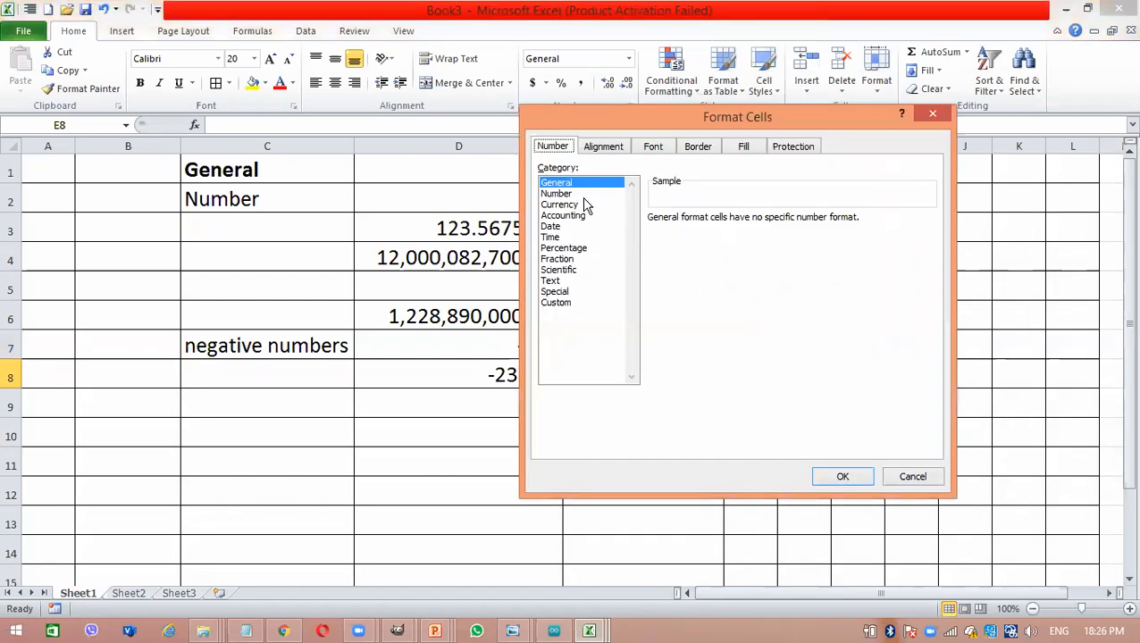
left_click(582, 195)
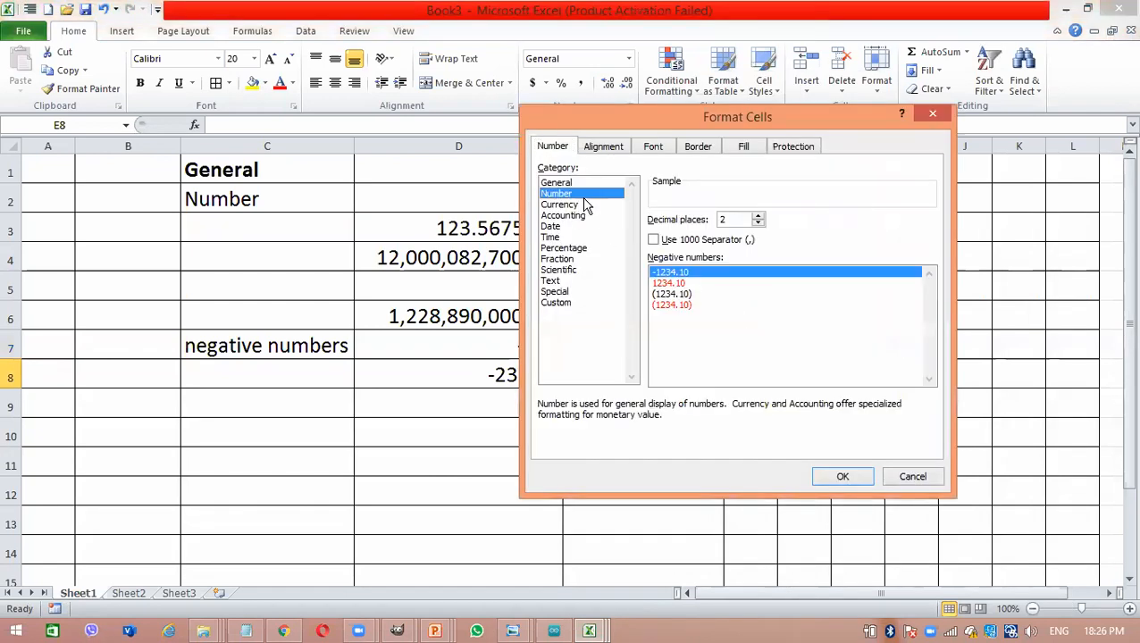
left_click(683, 283)
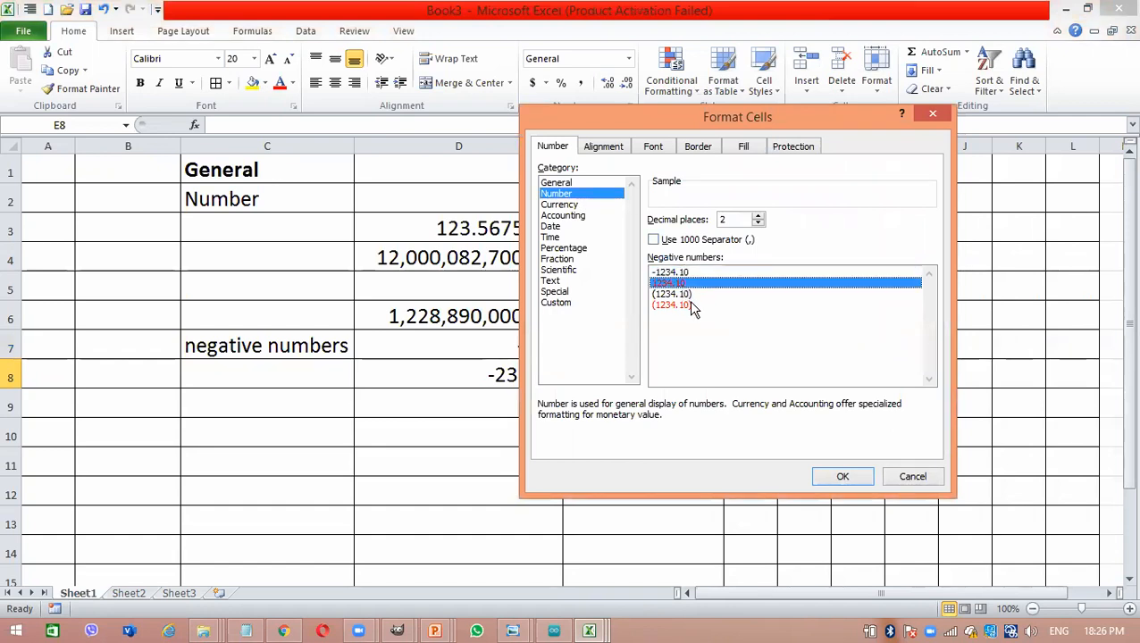
left_click(693, 305)
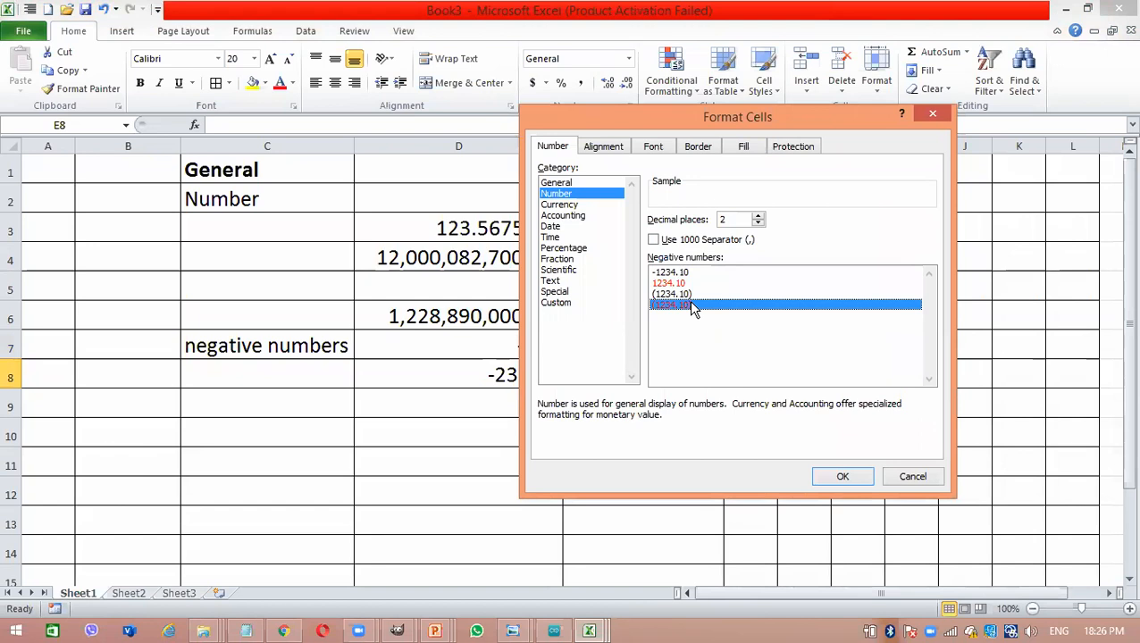
left_click(842, 477)
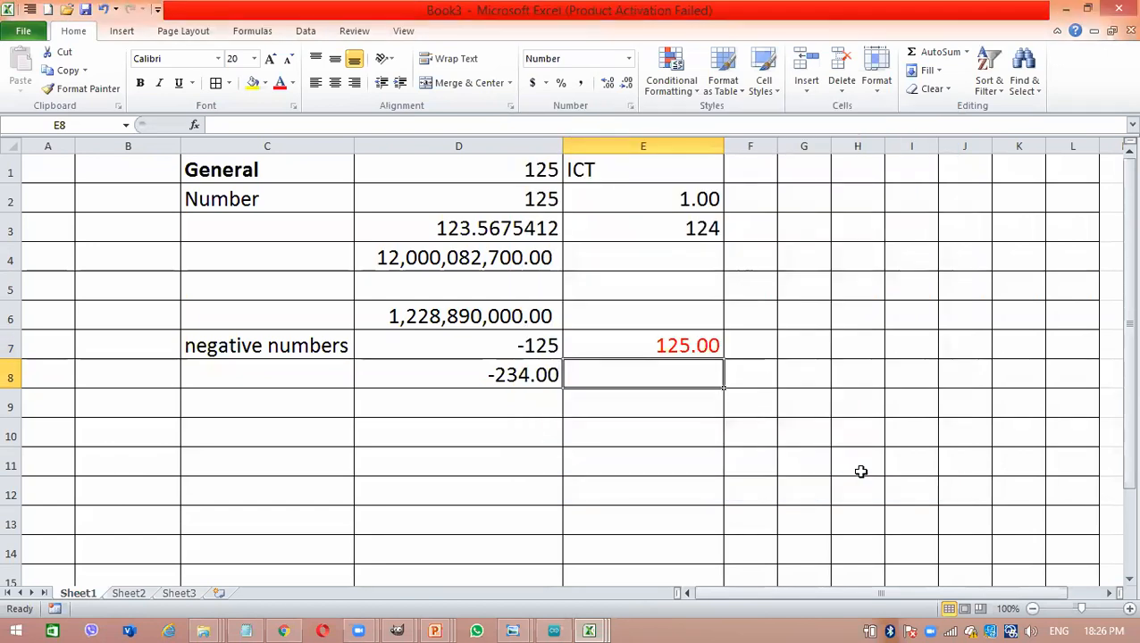
type("-123")
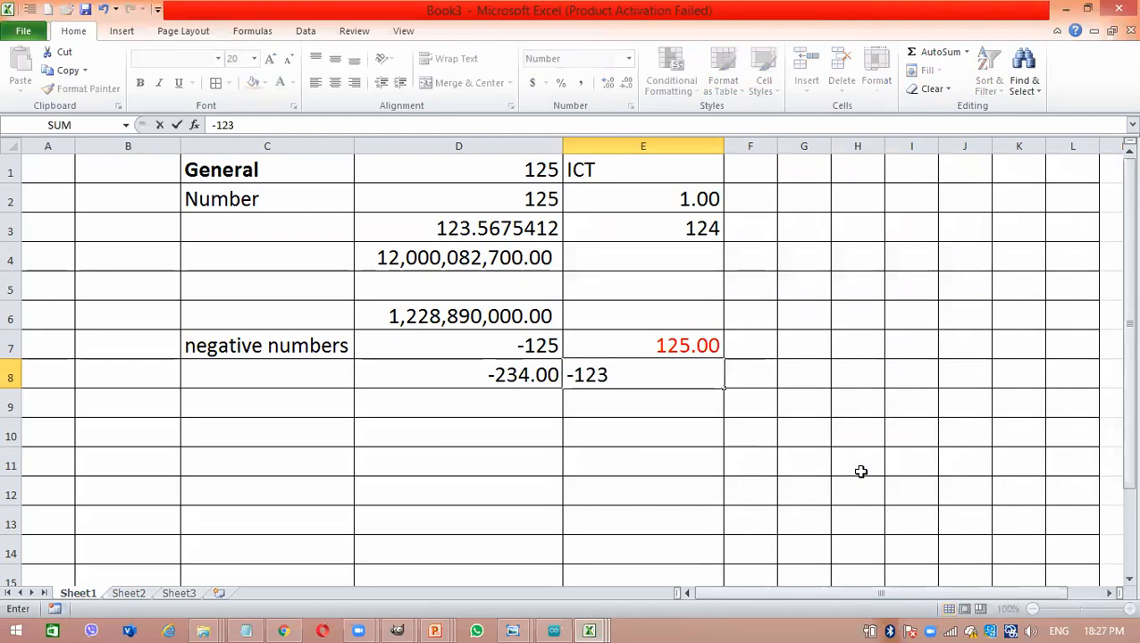
key("Return")
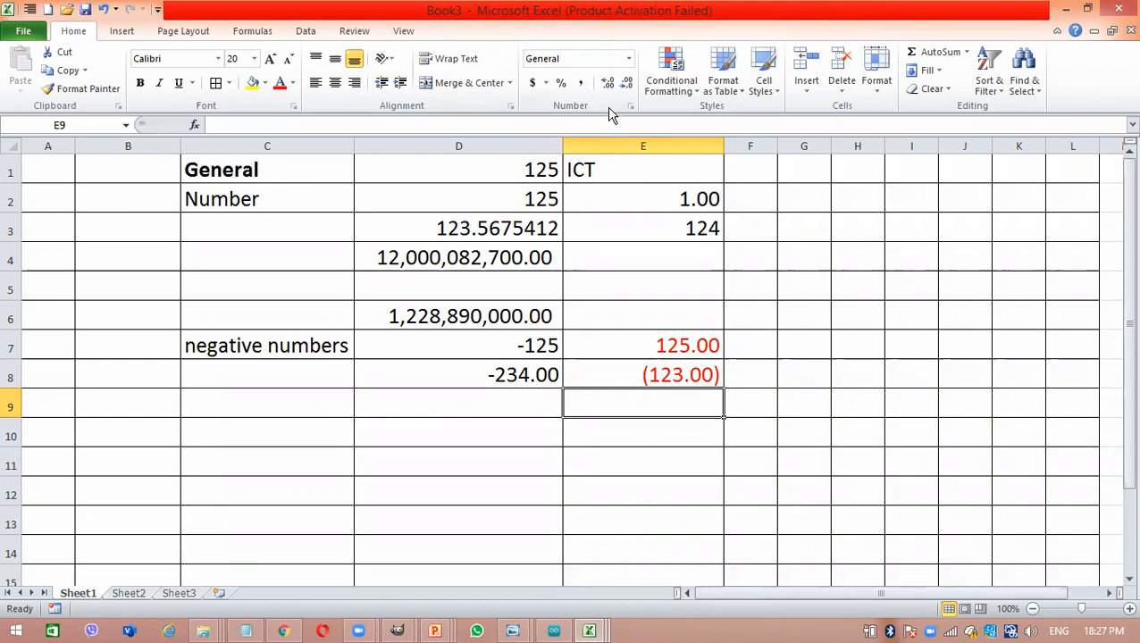
- Format cell E9 as Number with two decimal places and the black parenthesised negative style (1234.10)
right_click(648, 409)
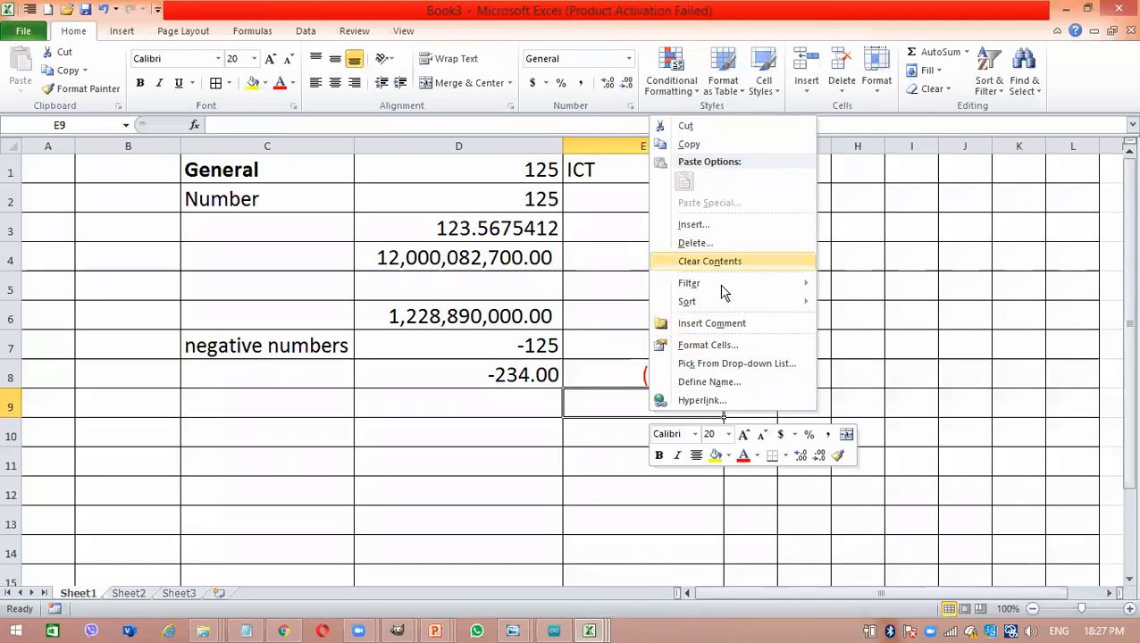
left_click(726, 347)
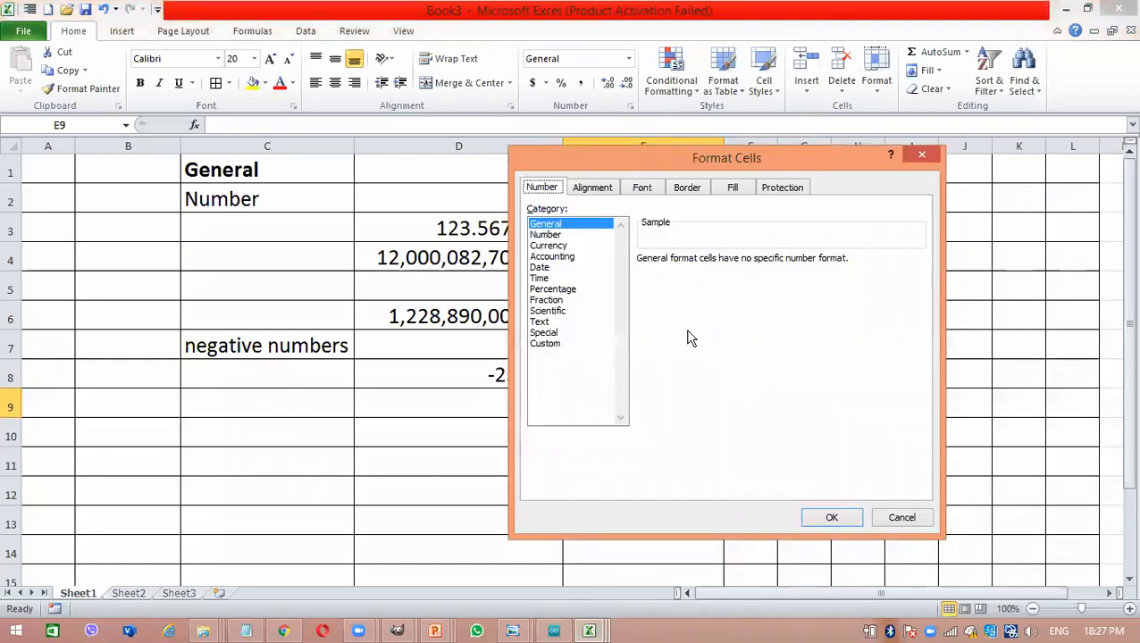
left_click(570, 235)
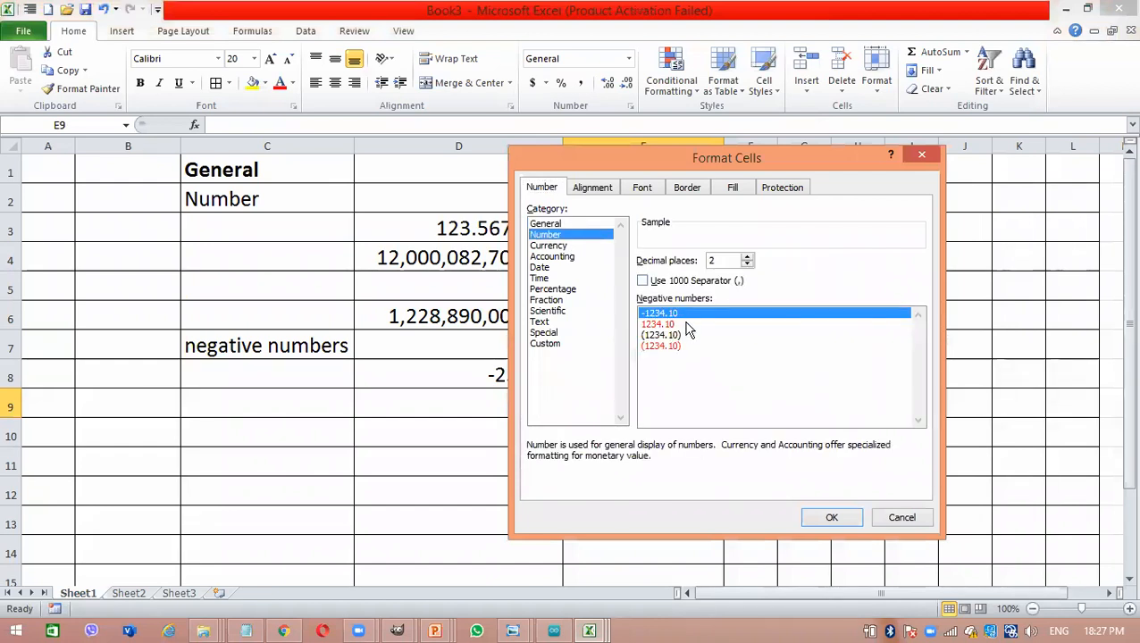
left_click(684, 335)
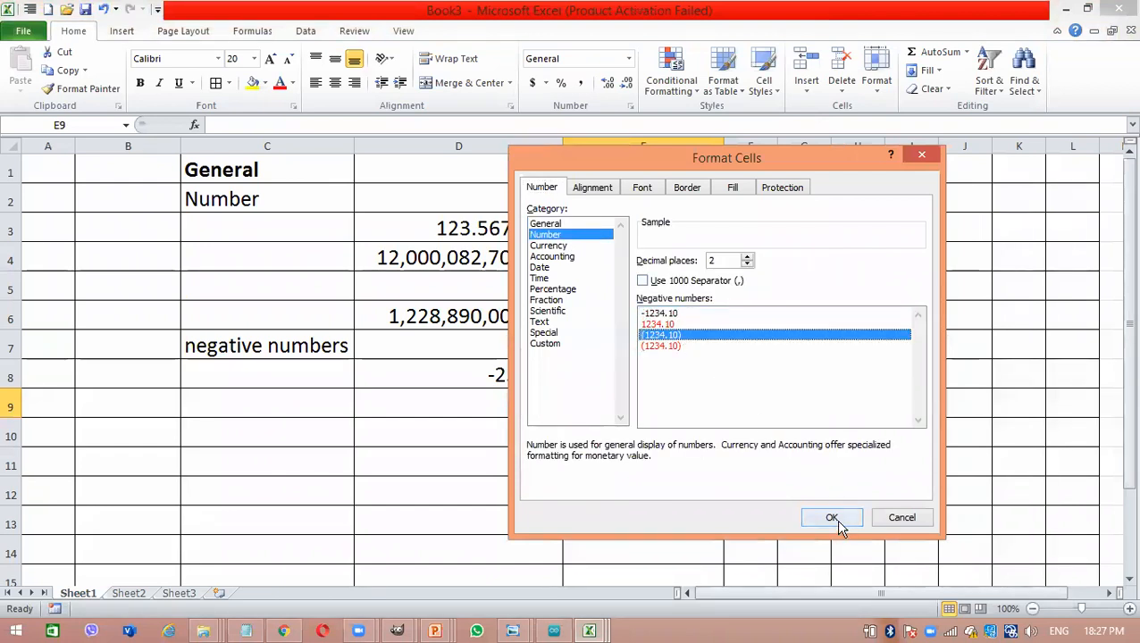
left_click(832, 518)
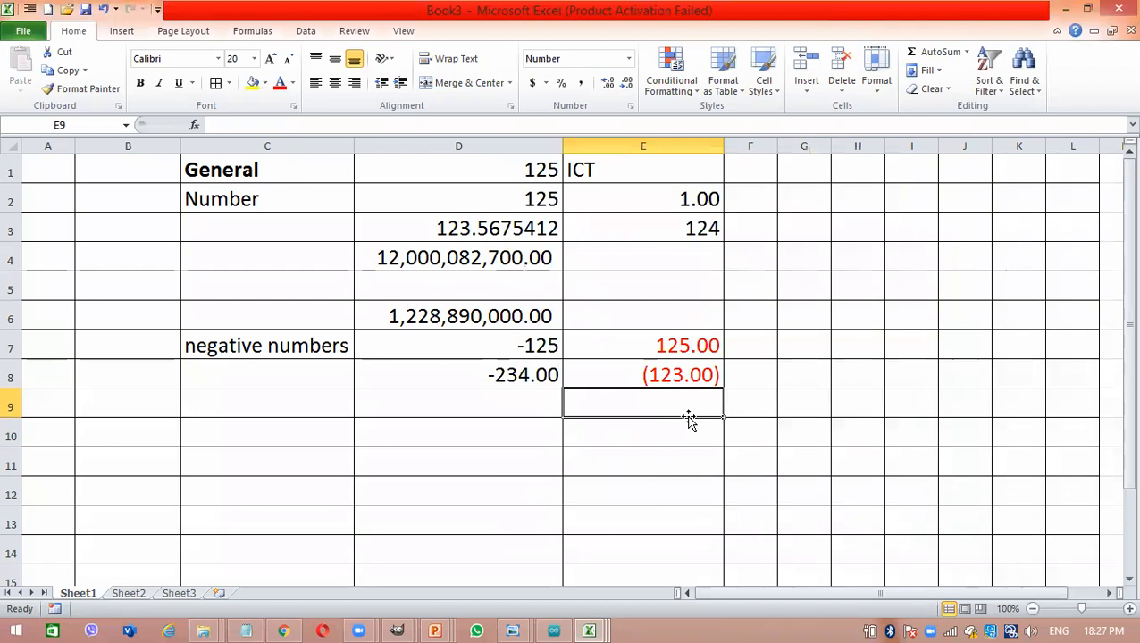
- Enter 234 in cell E9 and change it to -234
type("234")
key("Return")
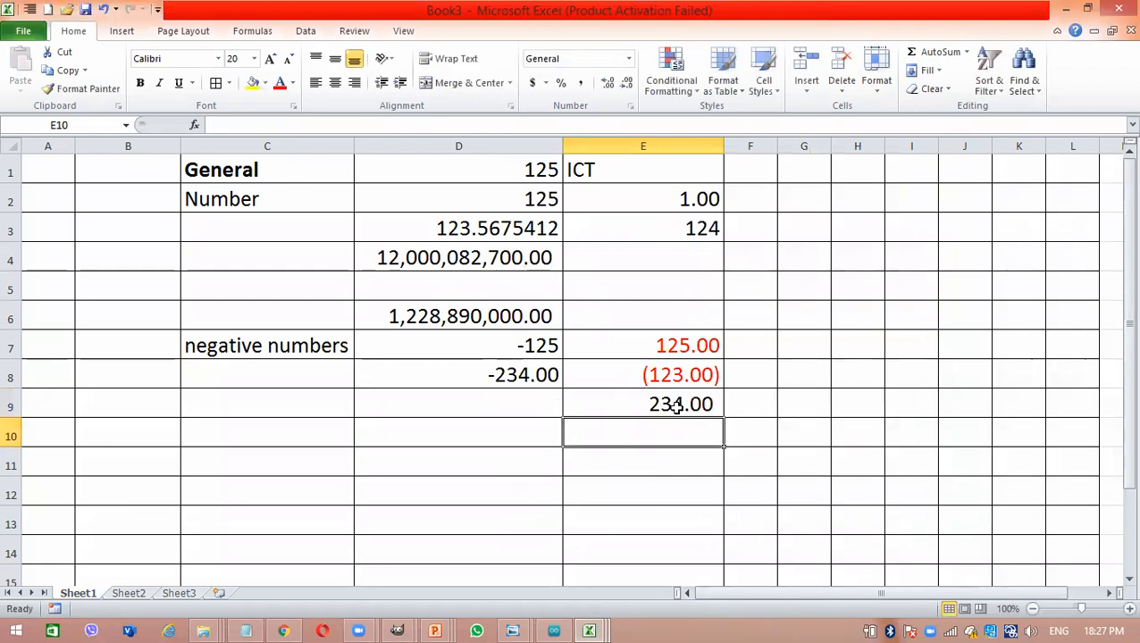
double_click(659, 404)
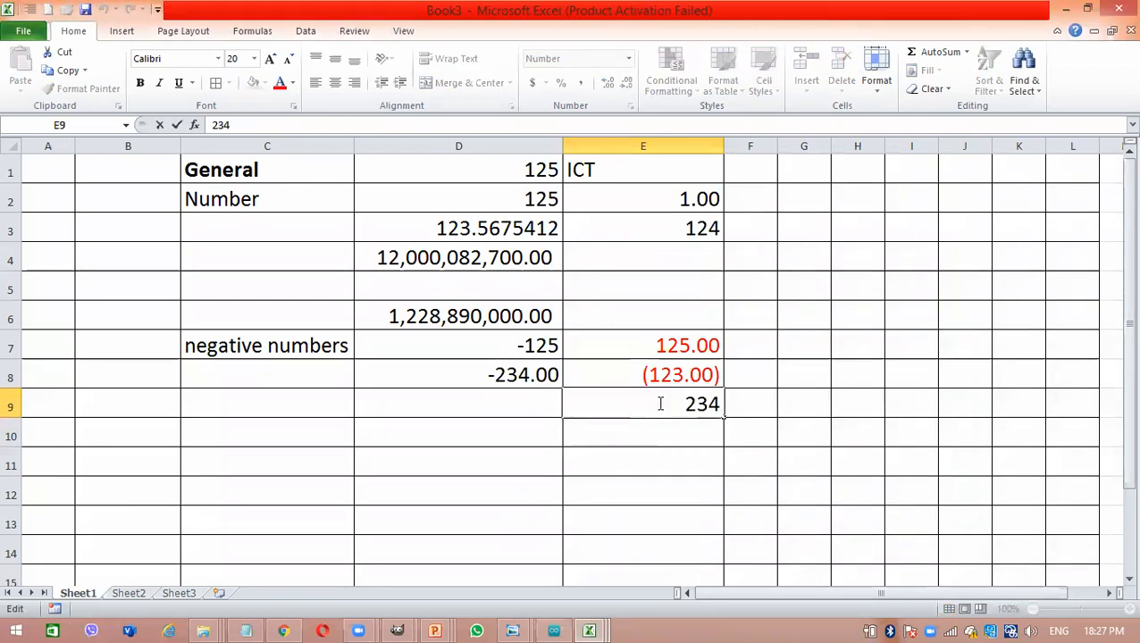
type("-")
key("Return")
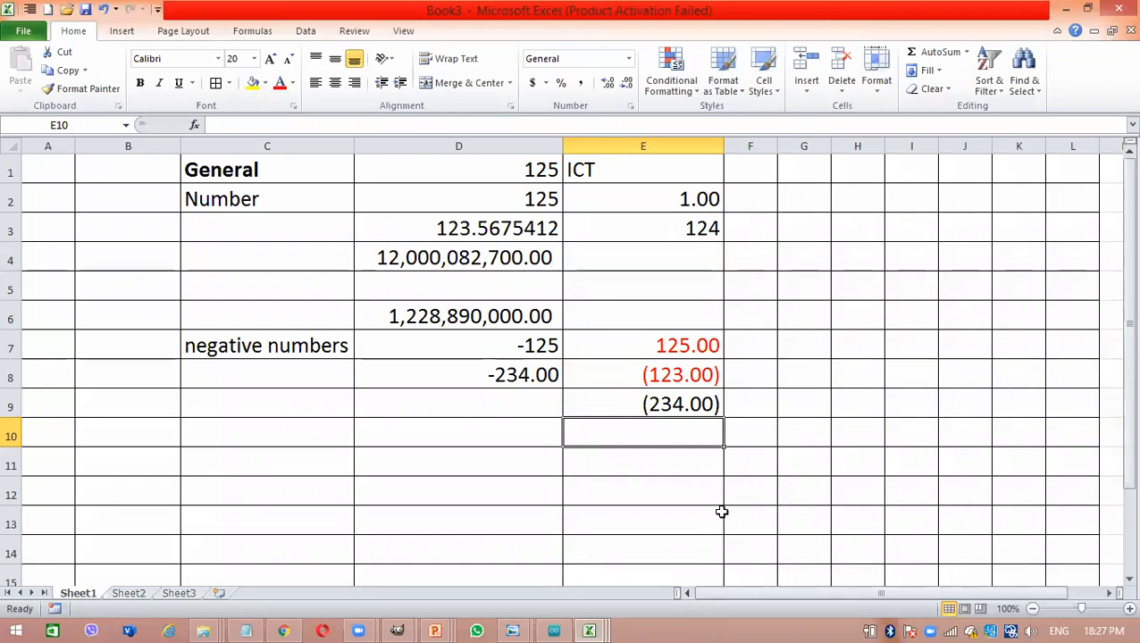
- Format cells B1:B10 as Number with two decimal places and the red parenthesised negative style (1234.10)
left_click_drag(125, 167, 103, 429)
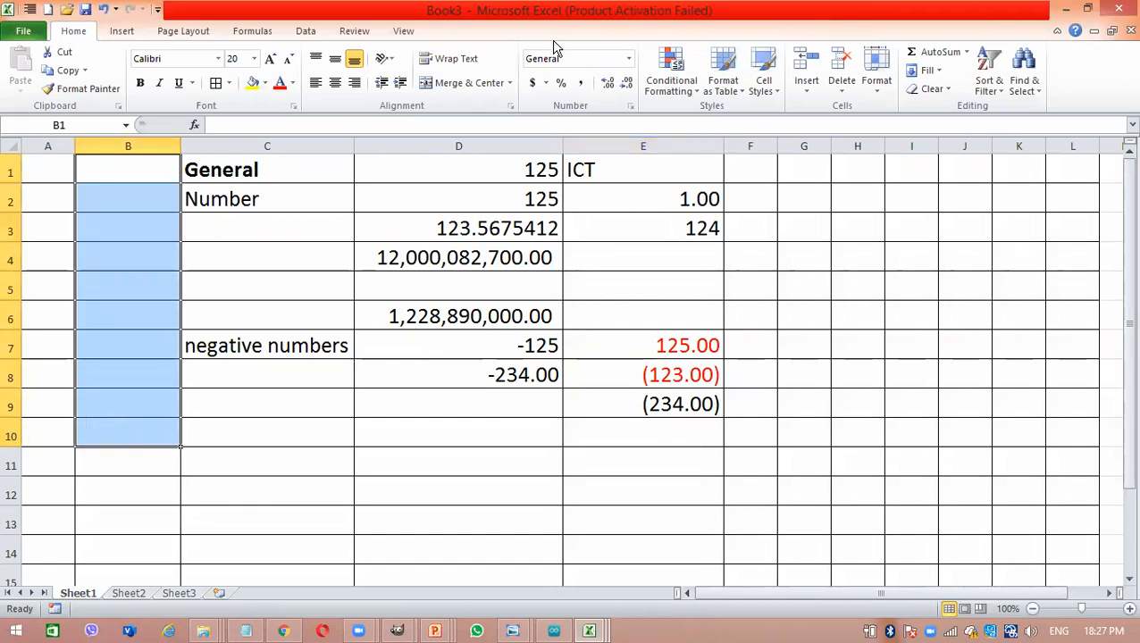
left_click(627, 58)
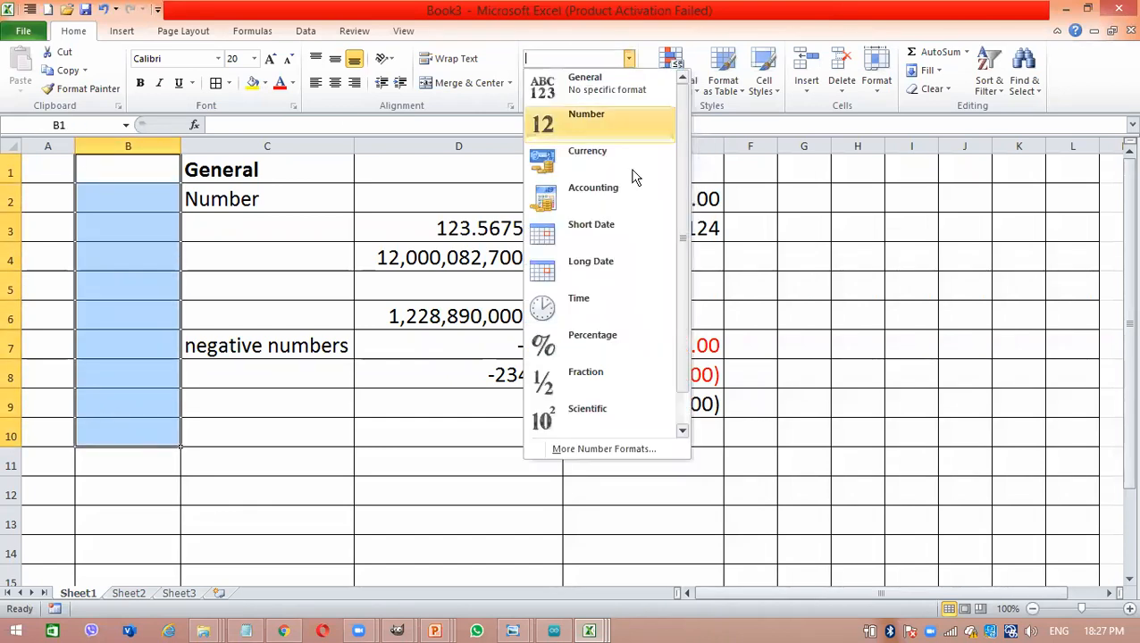
left_click(613, 127)
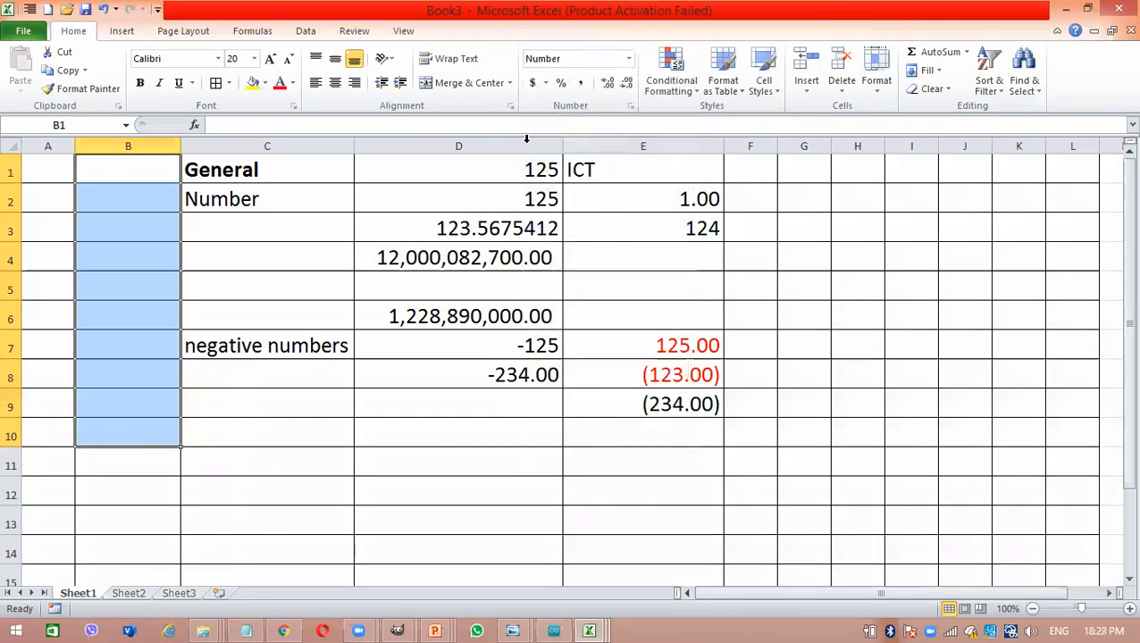
right_click(127, 346)
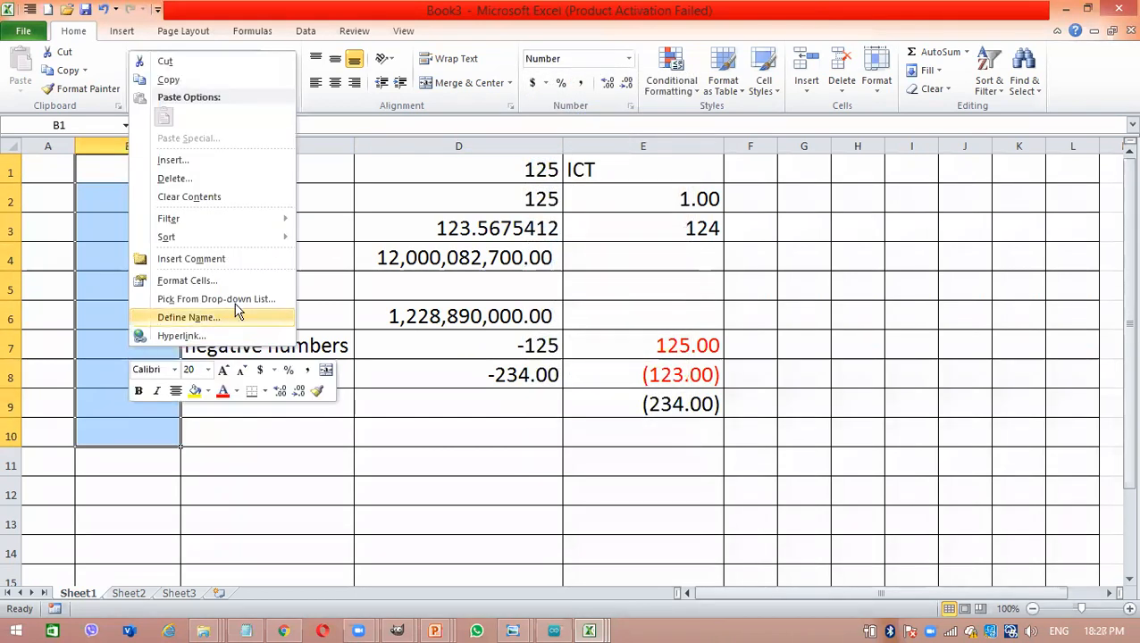
left_click(213, 282)
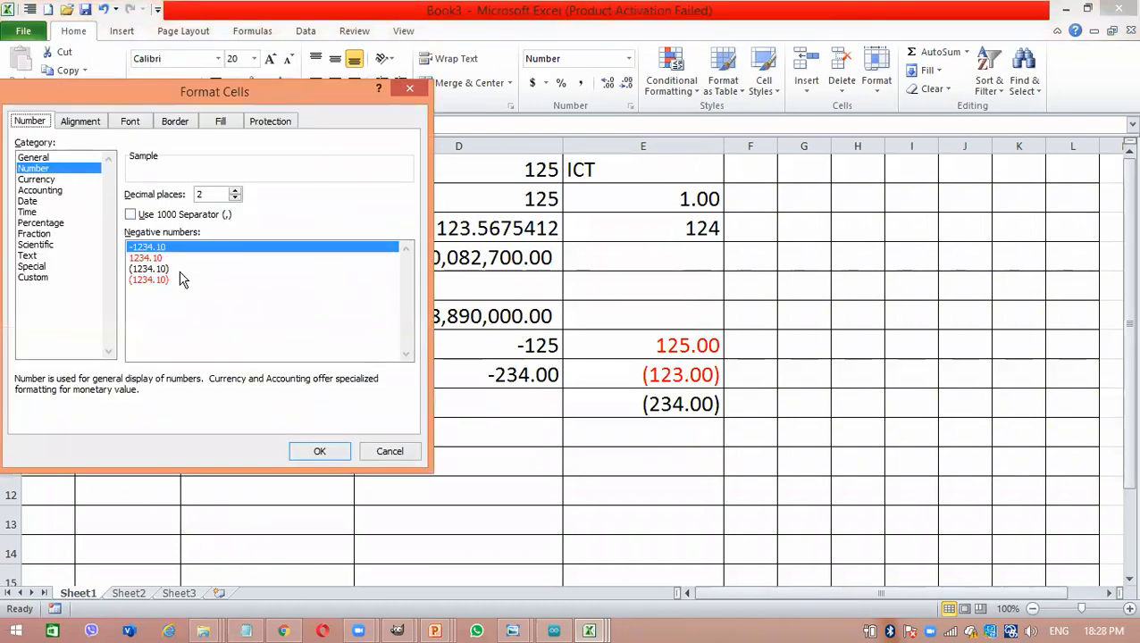
left_click(179, 279)
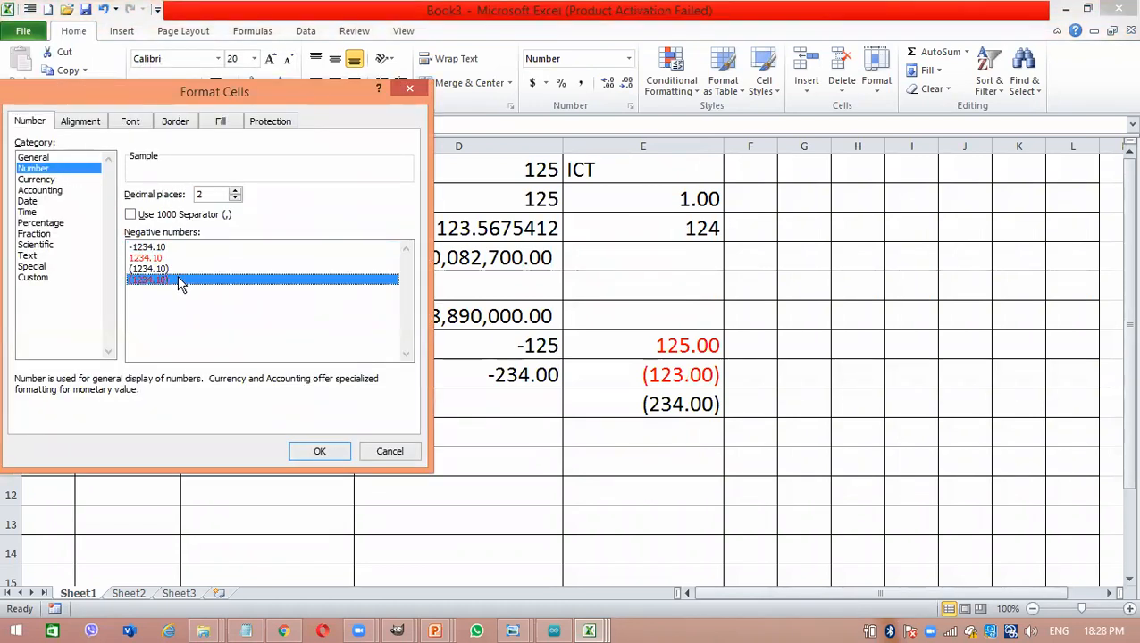
left_click(339, 459)
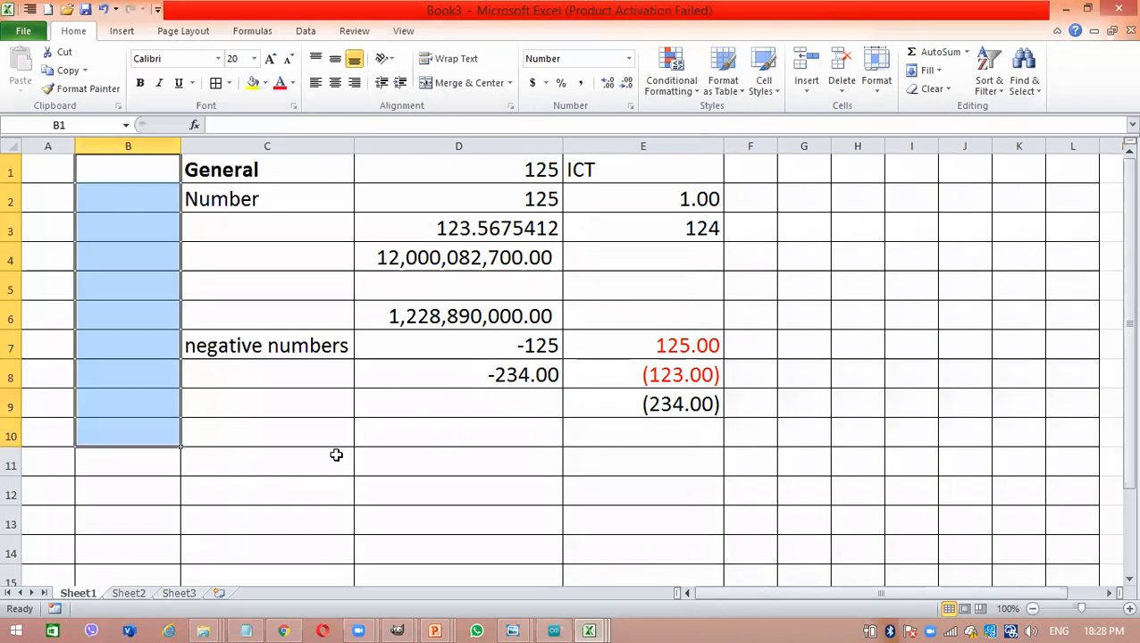
- Enter the positive values 123 in cell B1 and 234 in cell B2
left_click(102, 163)
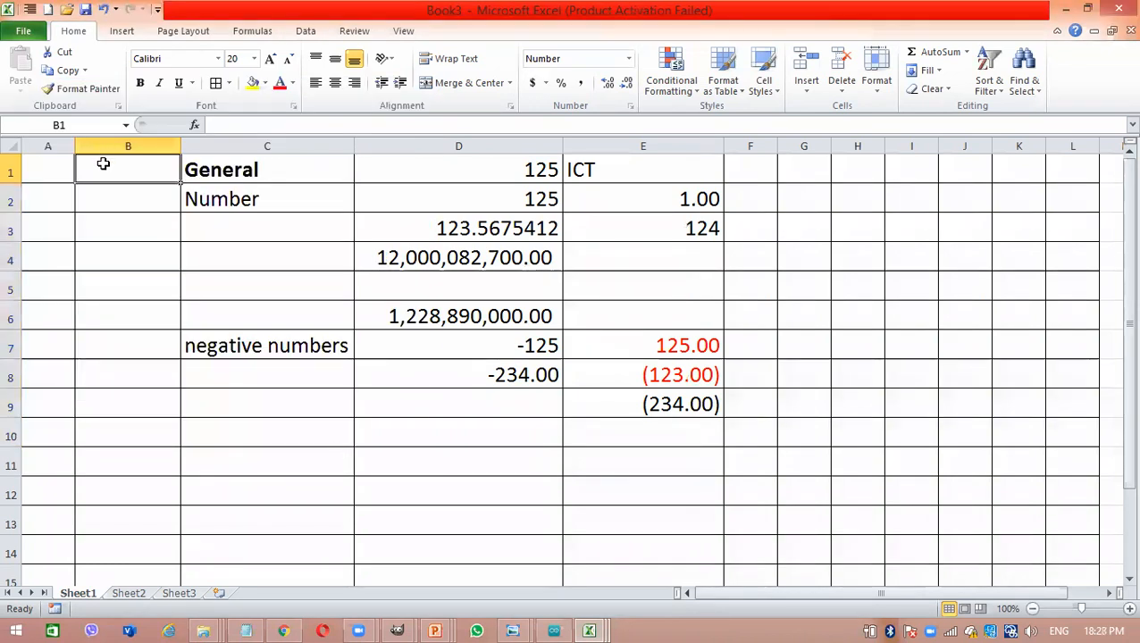
type("123")
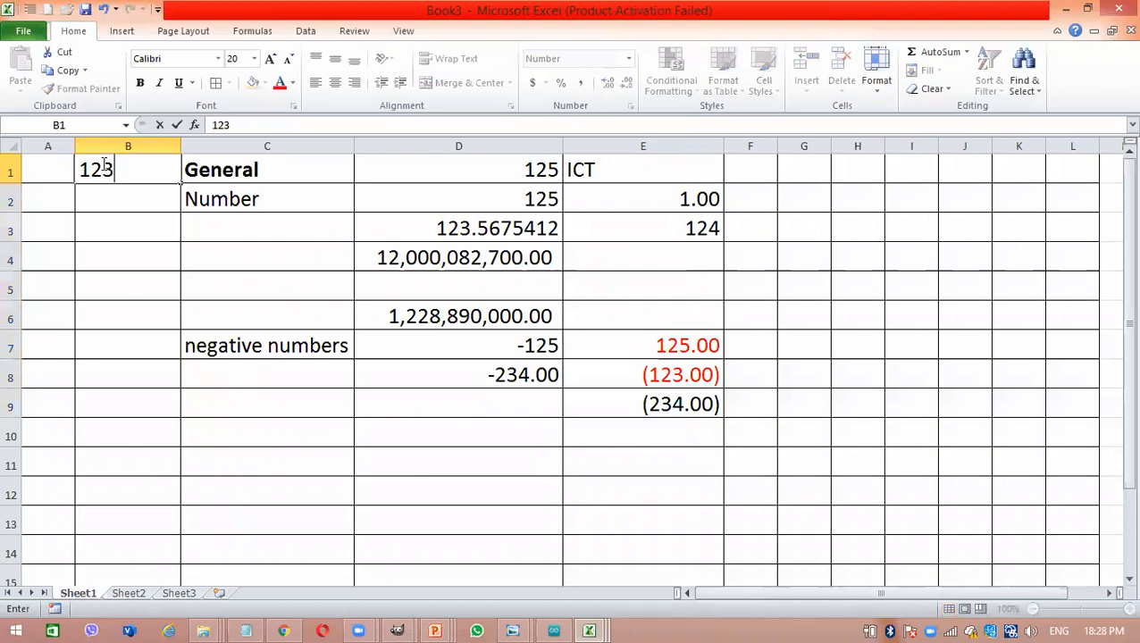
key("Return")
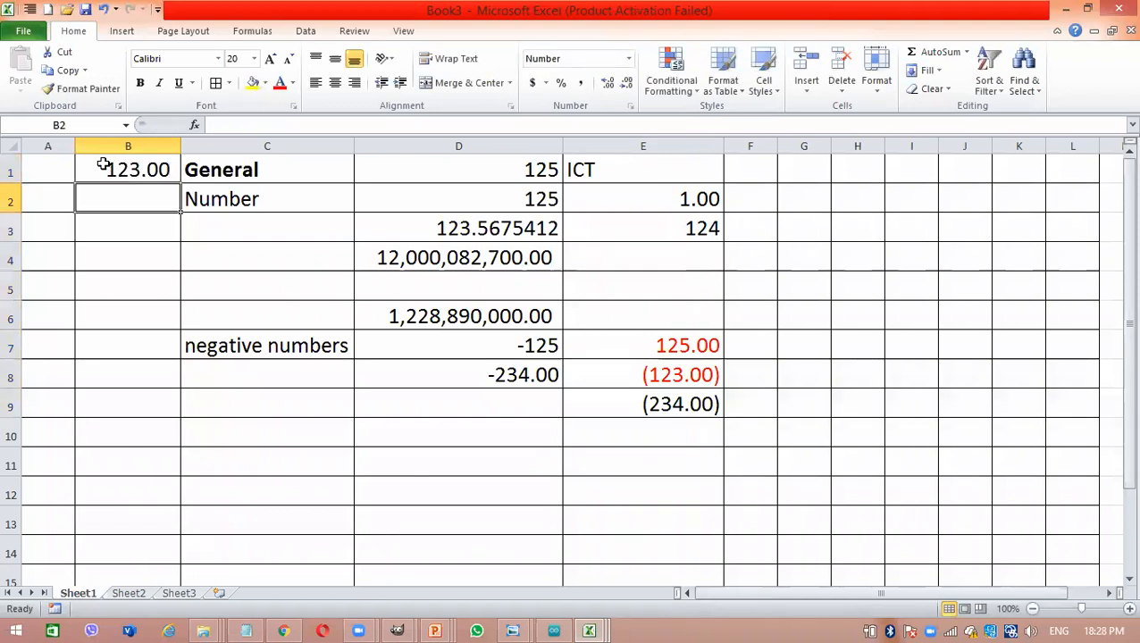
type("234")
key("Return")
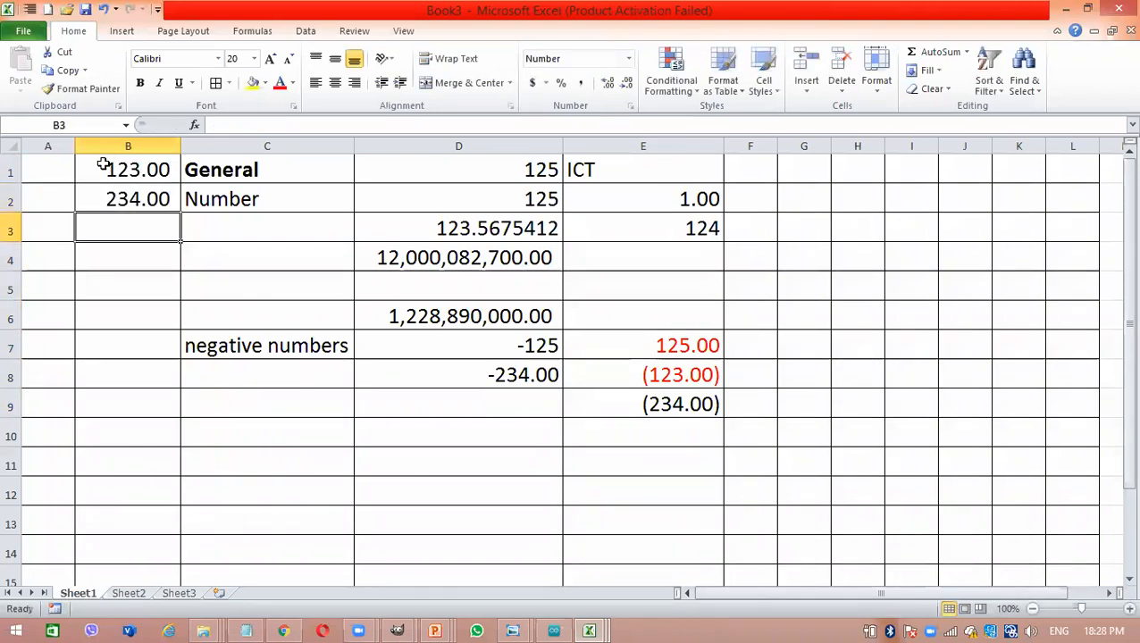
- Enter -23 in cell B3 and -89000 in cell B4, and fit column B's width to its contents
type("-23")
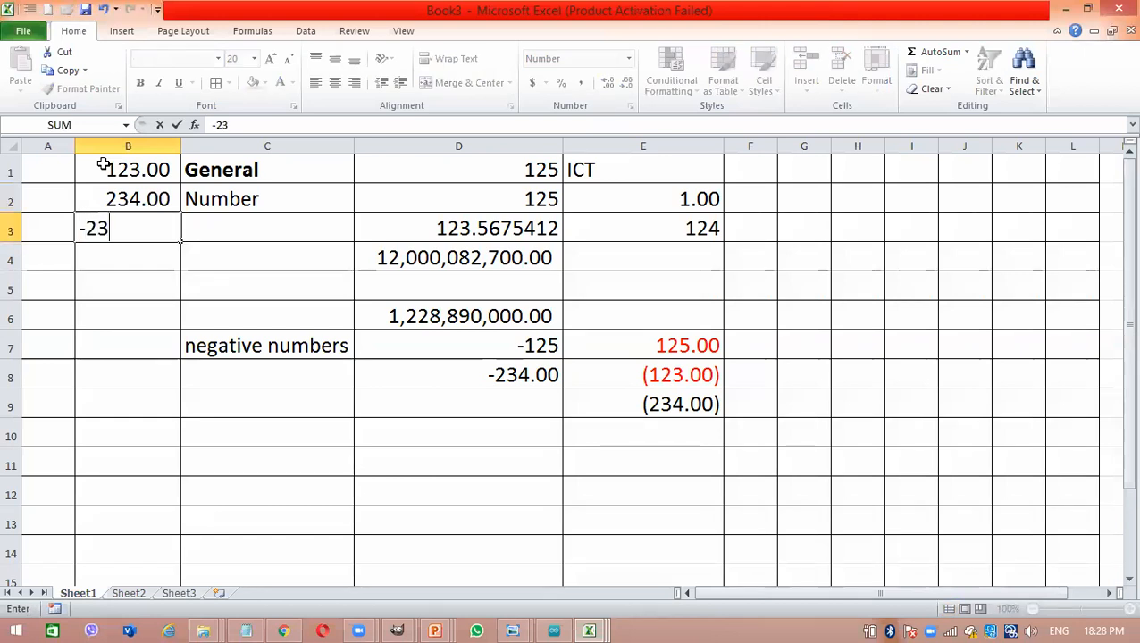
key("Return")
type("-")
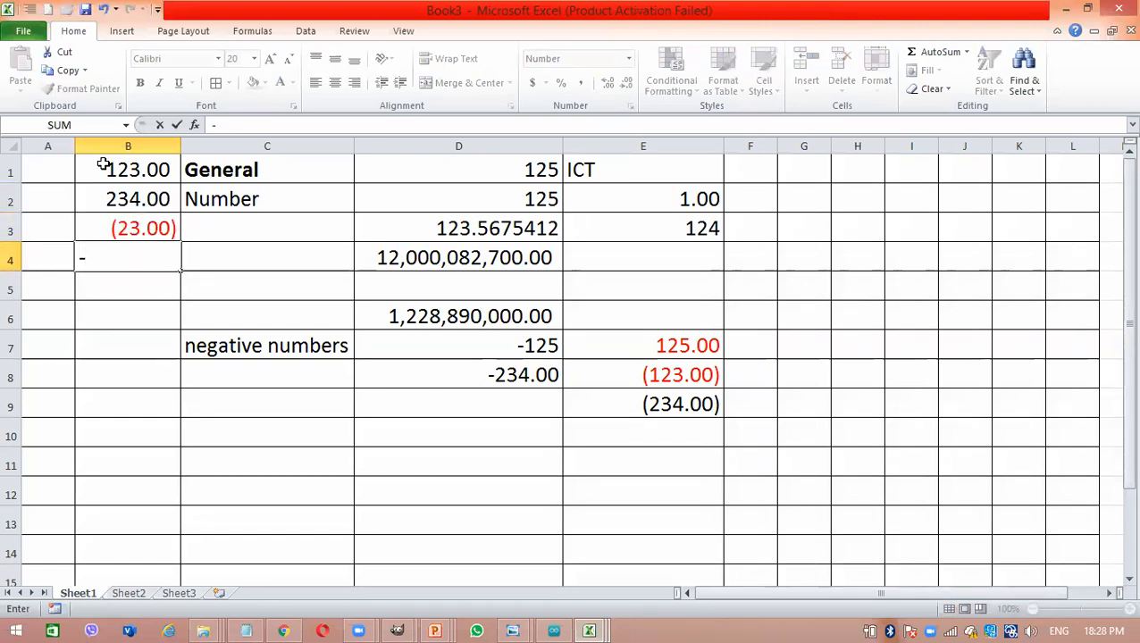
type("89000")
key("Return")
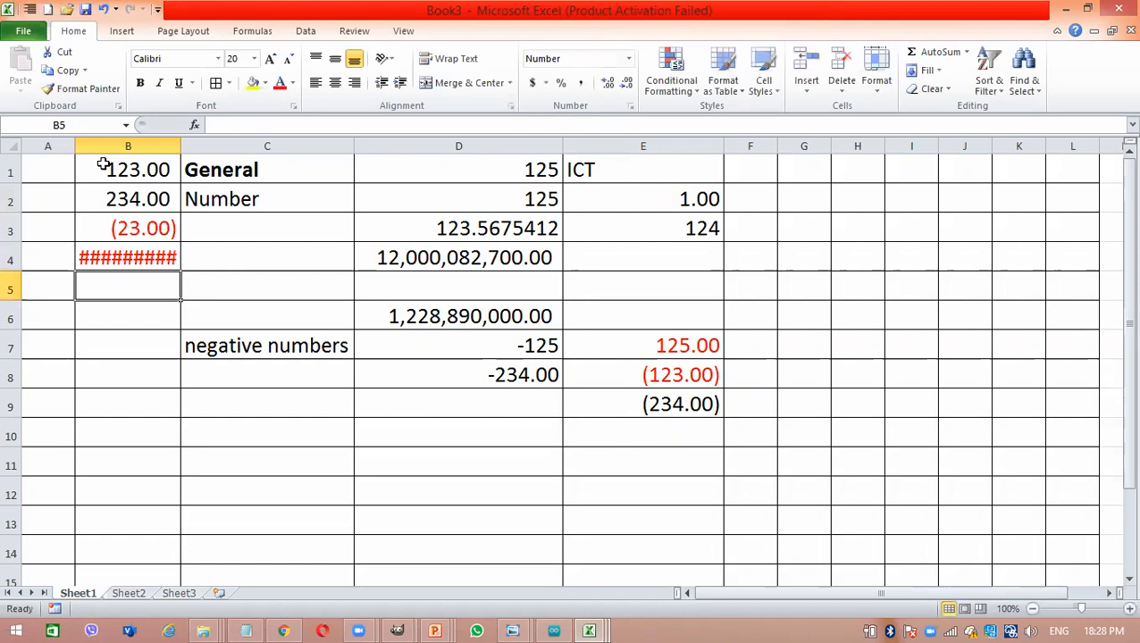
double_click(179, 147)
type("=34")
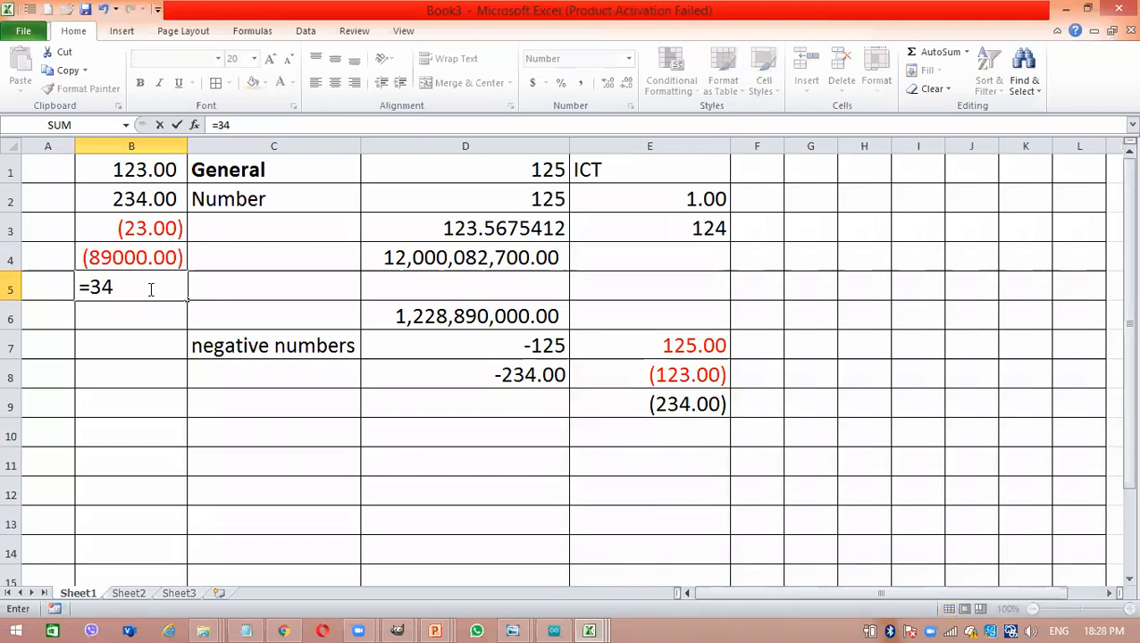
type("9")
key("BackSpace")
key("BackSpace")
key("BackSpace")
key("BackSpace")
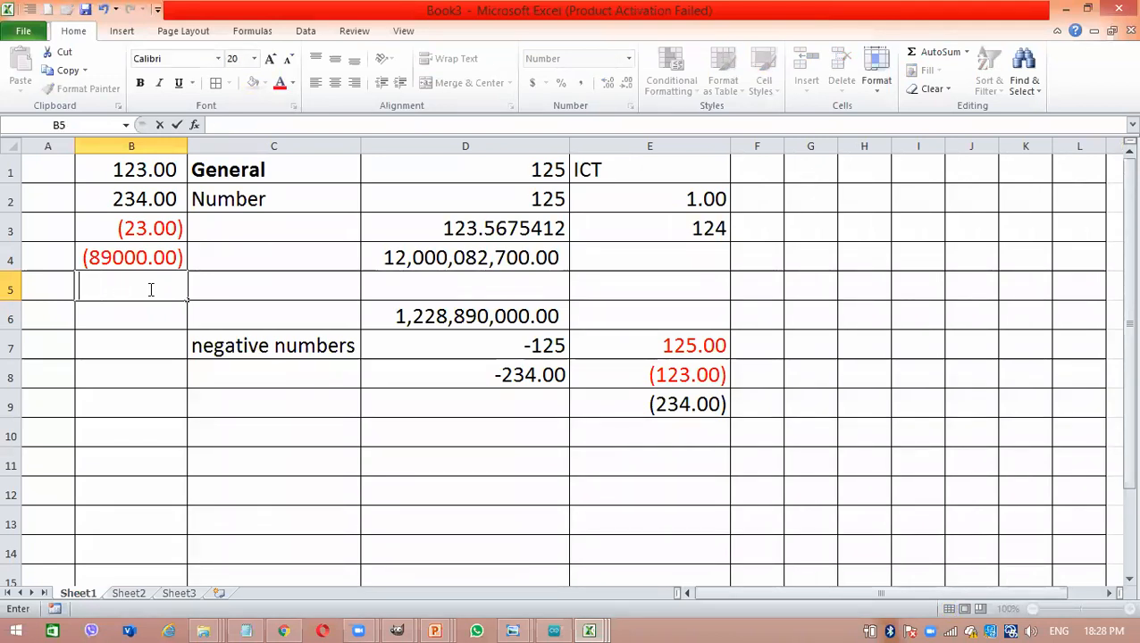
type("3")
key("BackSpace")
- Enter -349, 45, -22, 00999 and -2987 in cells B5 to B9
type("-349")
key("Return")
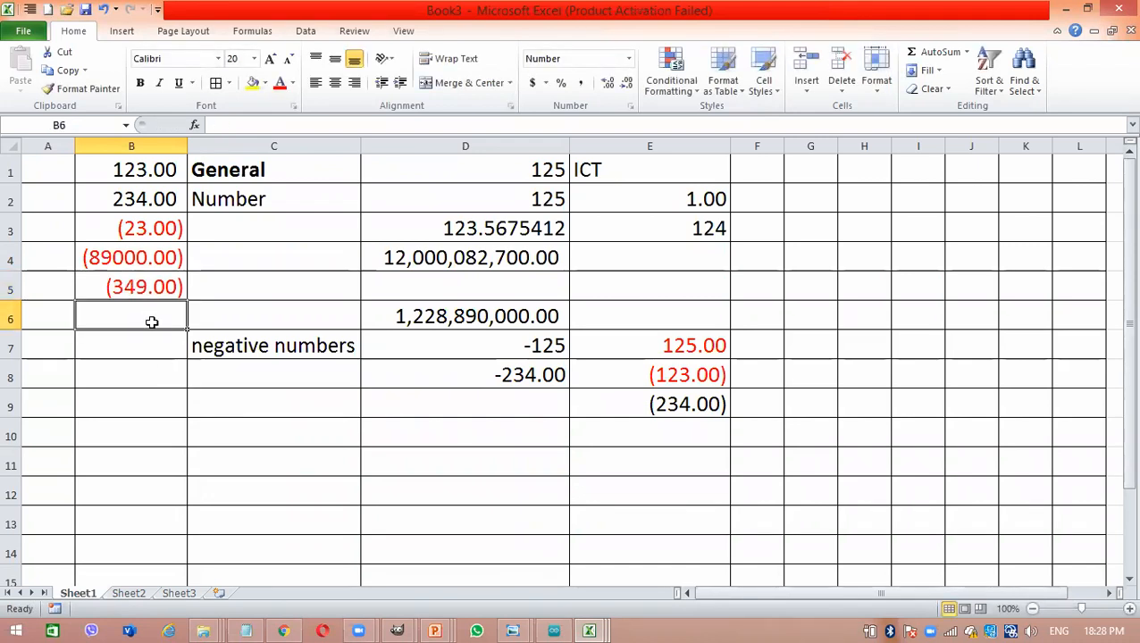
type("45")
key("Return")
type("-22")
key("Return")
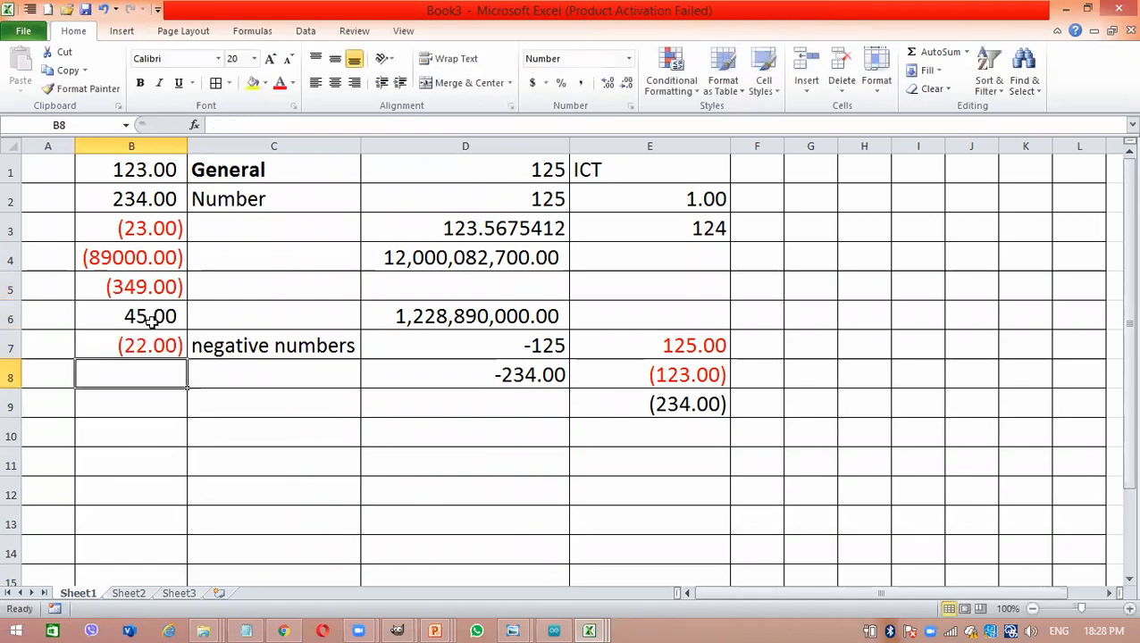
type("00999")
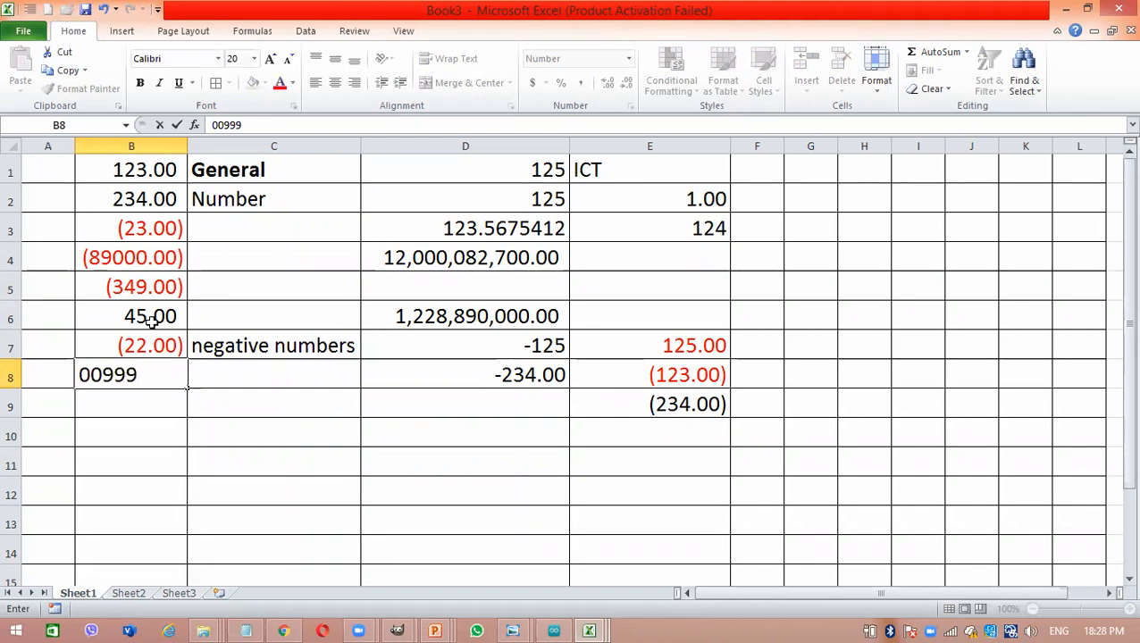
key("Return")
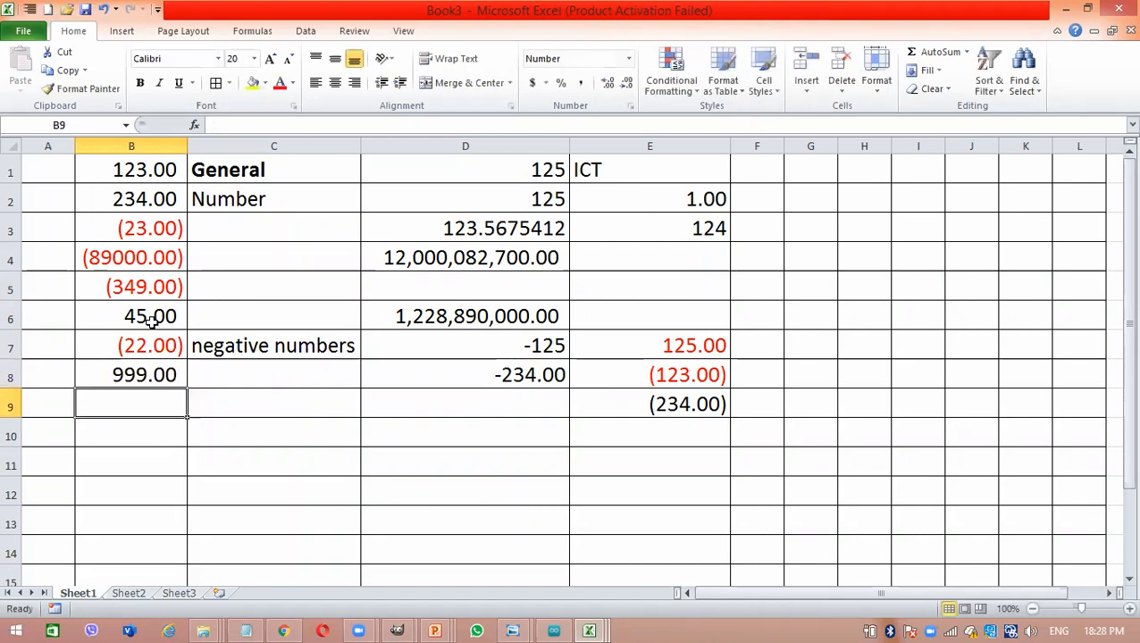
type("-2987")
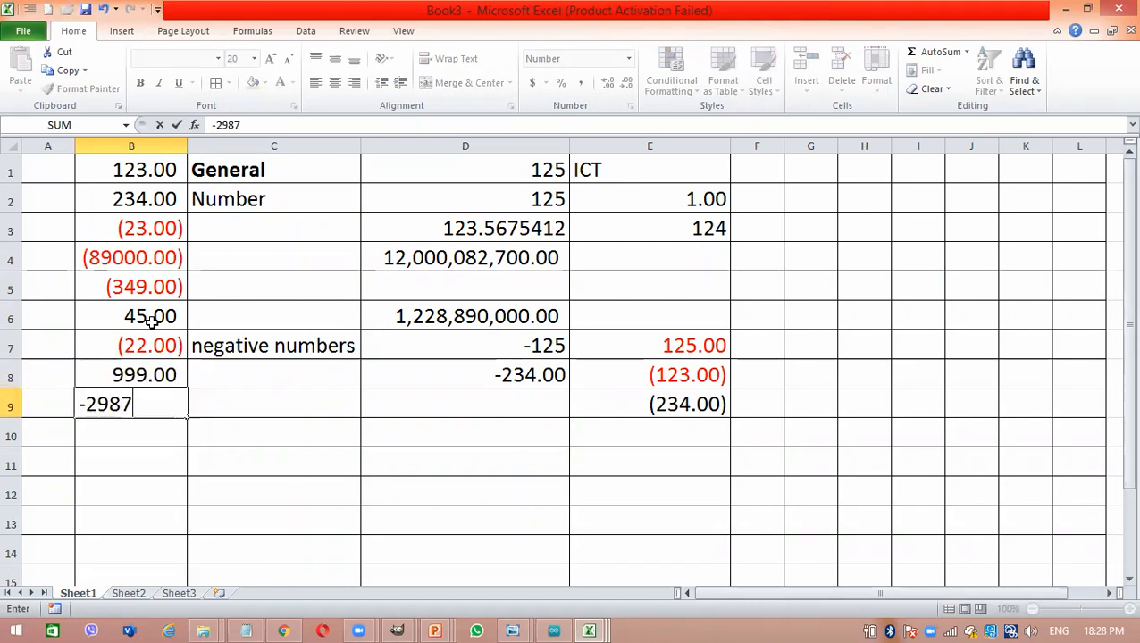
key("Return")
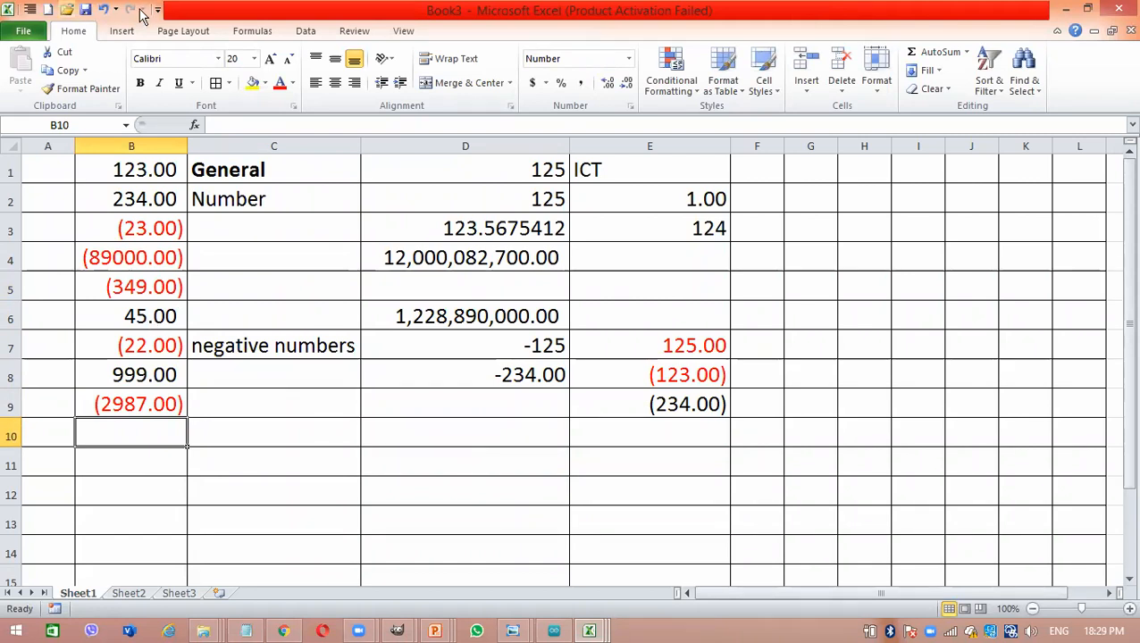
left_click(629, 58)
left_click(629, 58)
left_click(629, 58)
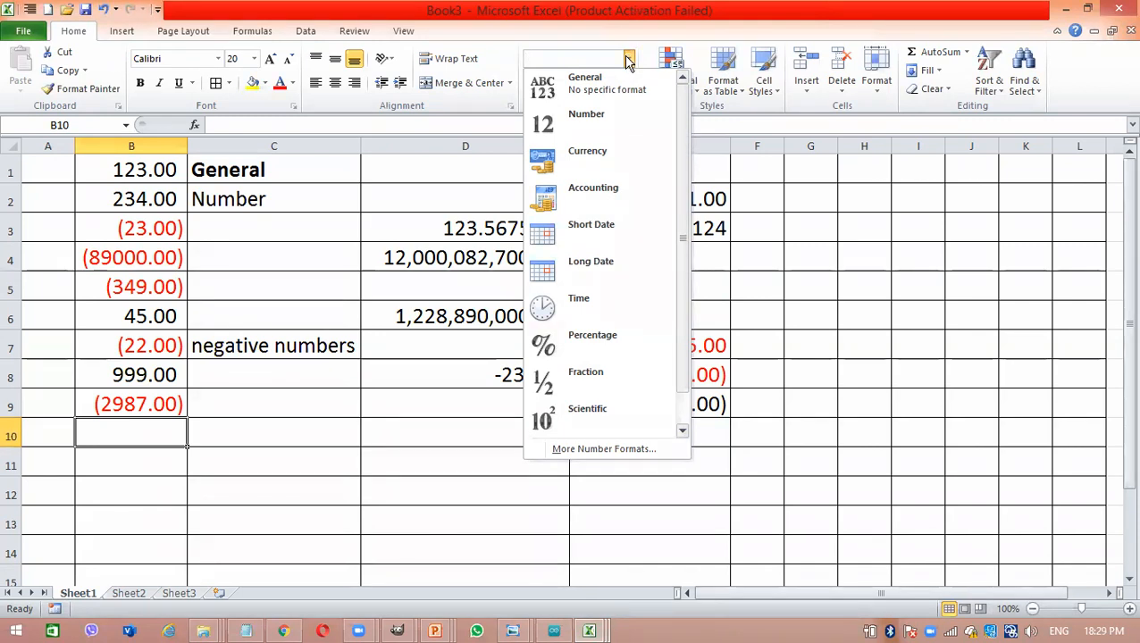
left_click(629, 59)
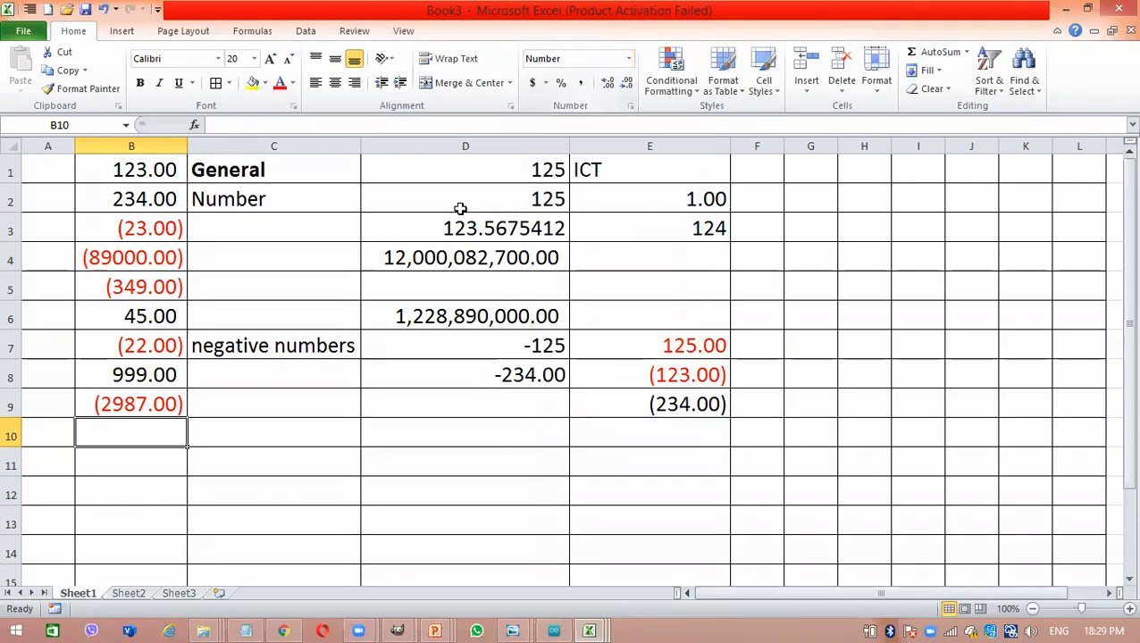
left_click(396, 329)
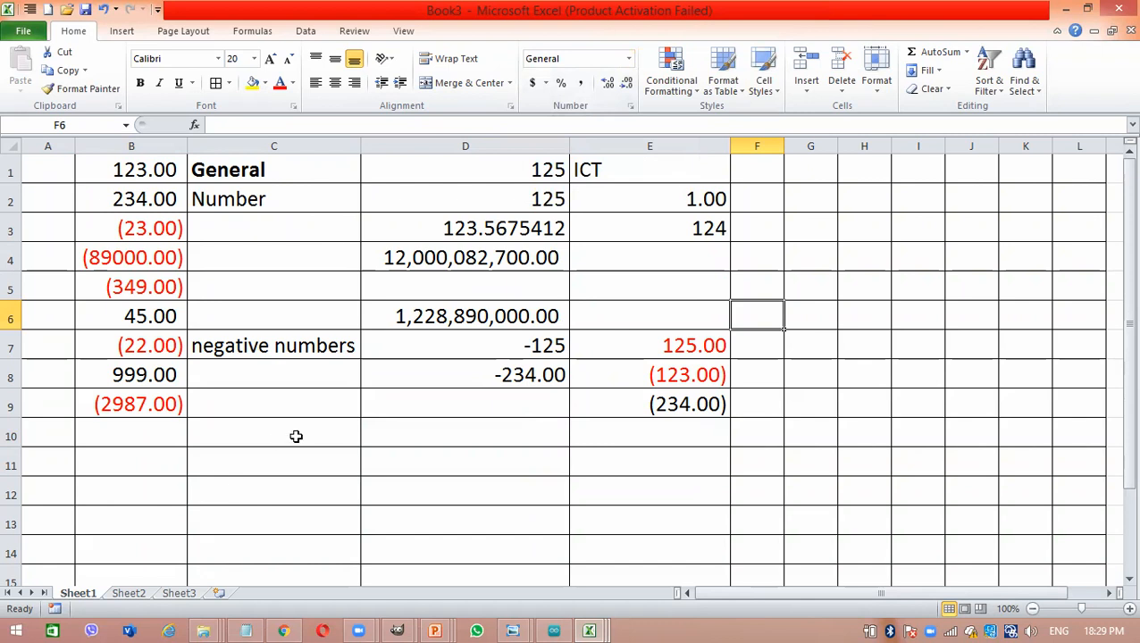
left_click(627, 58)
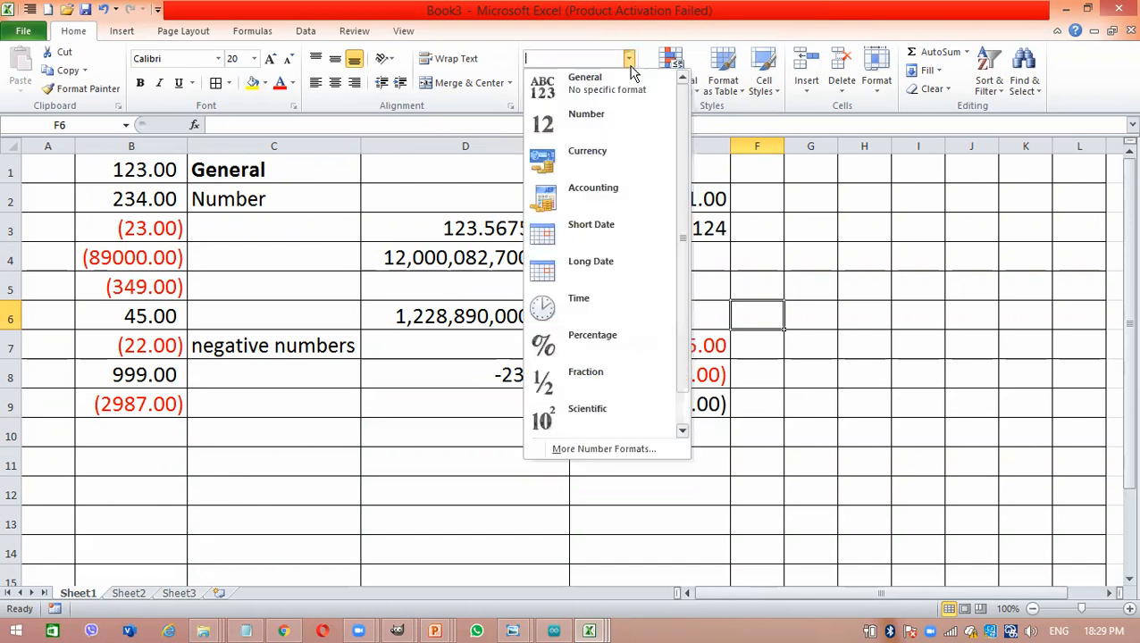
left_click(589, 199)
- Enter the label "currency" in cell C10 below the negative numbers section
left_click(280, 440)
type("currency")
key("Tab")
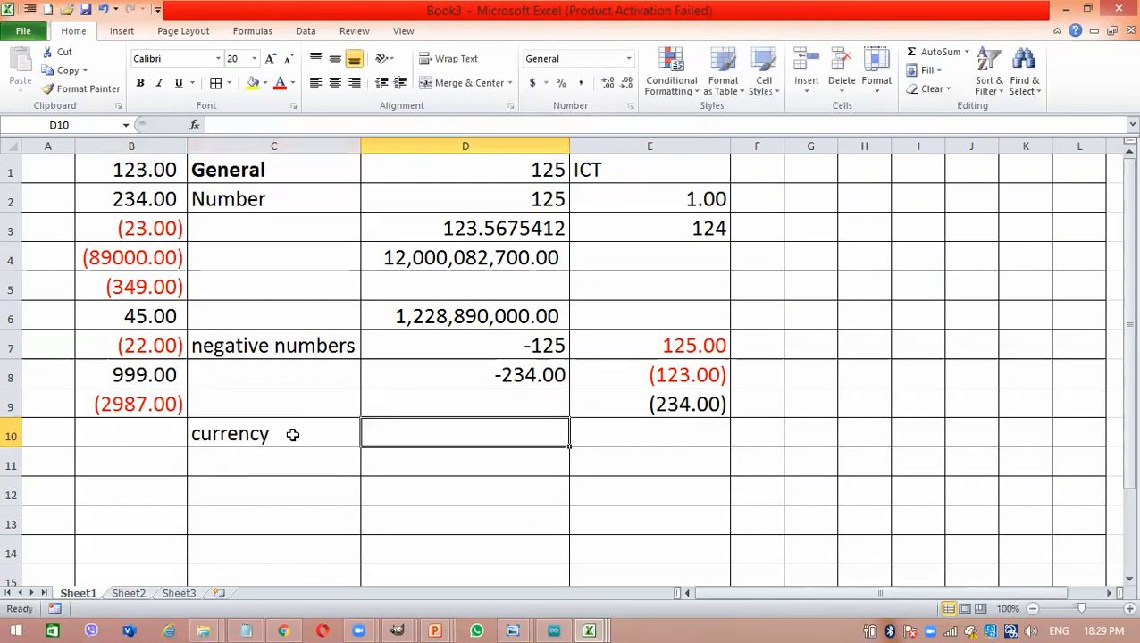
- Apply the Currency number format to cell D10 and enter 23900 in it
right_click(441, 431)
mouse_move(523, 321)
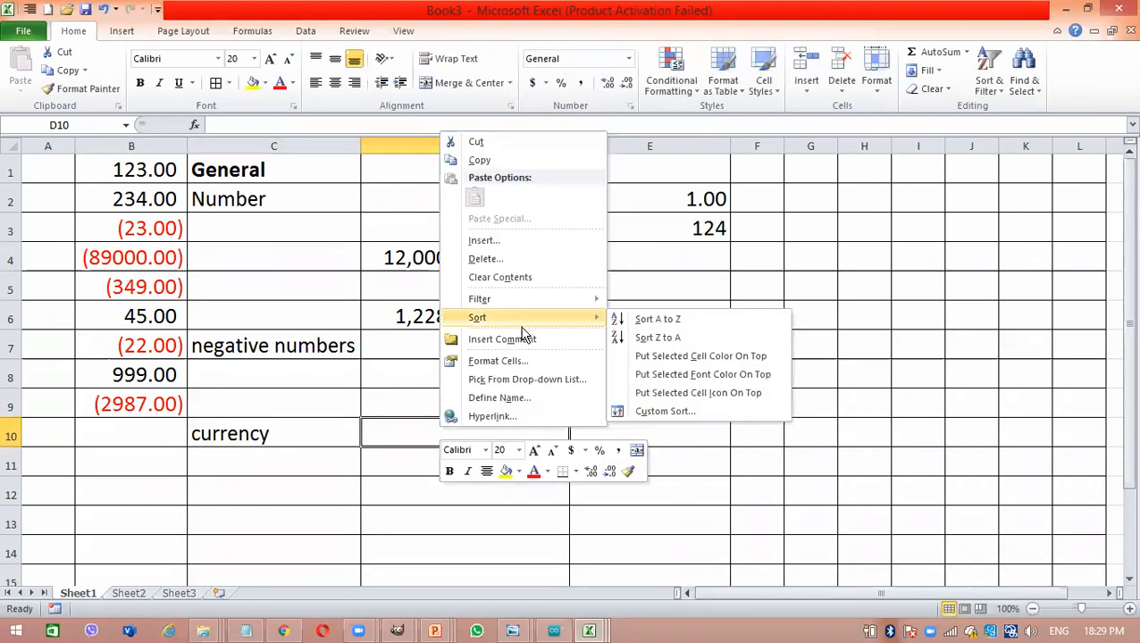
left_click(602, 60)
left_click(630, 60)
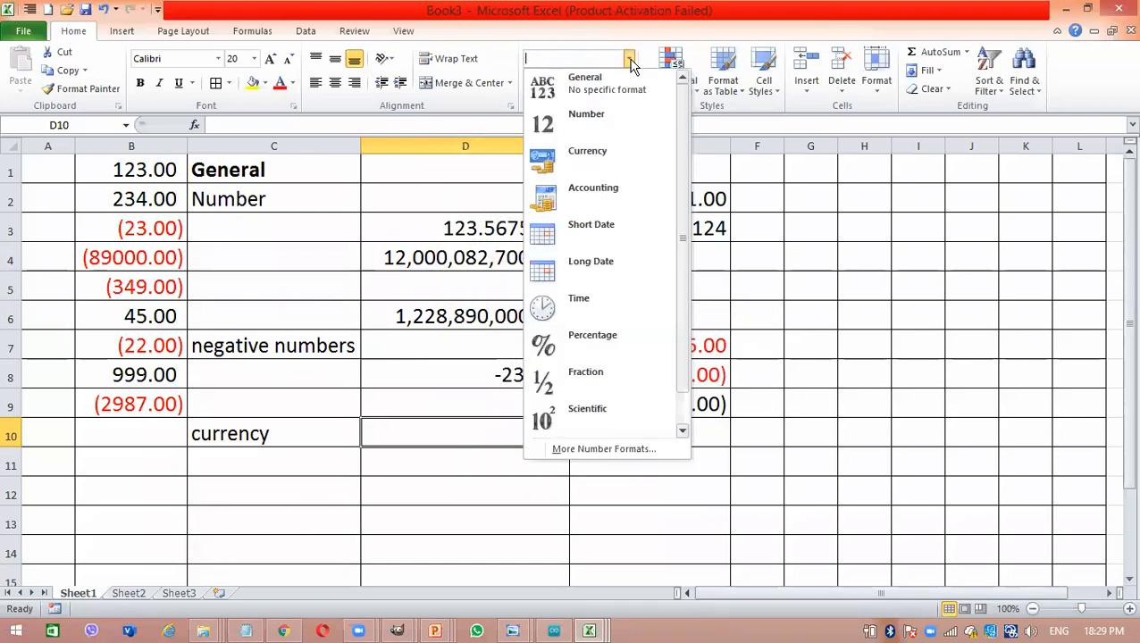
left_click(608, 166)
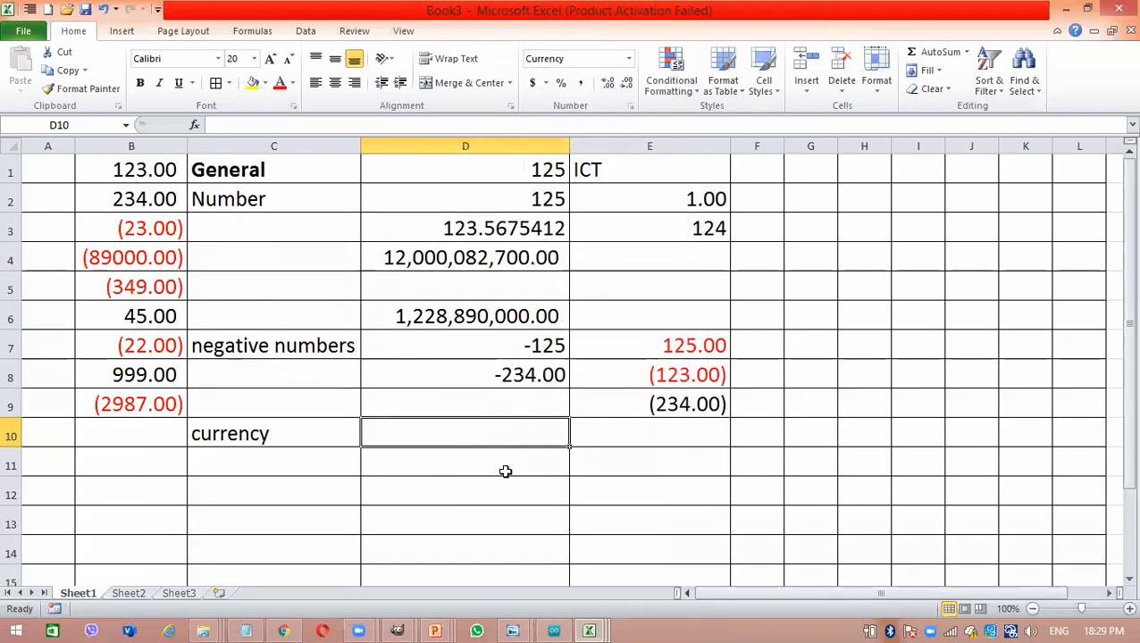
type("23")
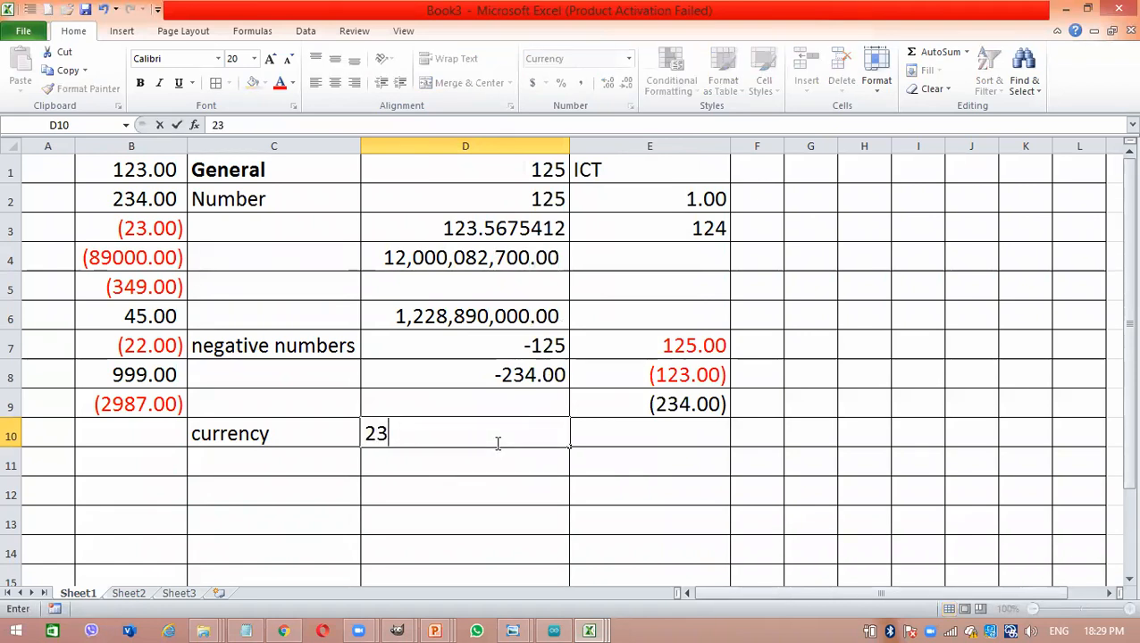
type(",900")
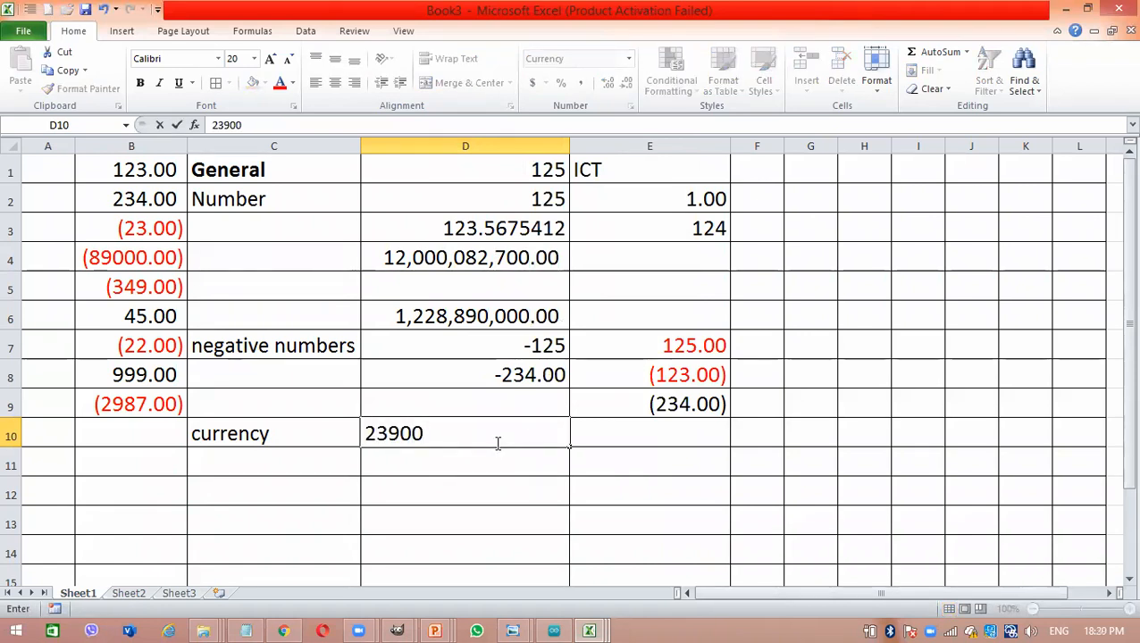
key("Return")
key("Left")
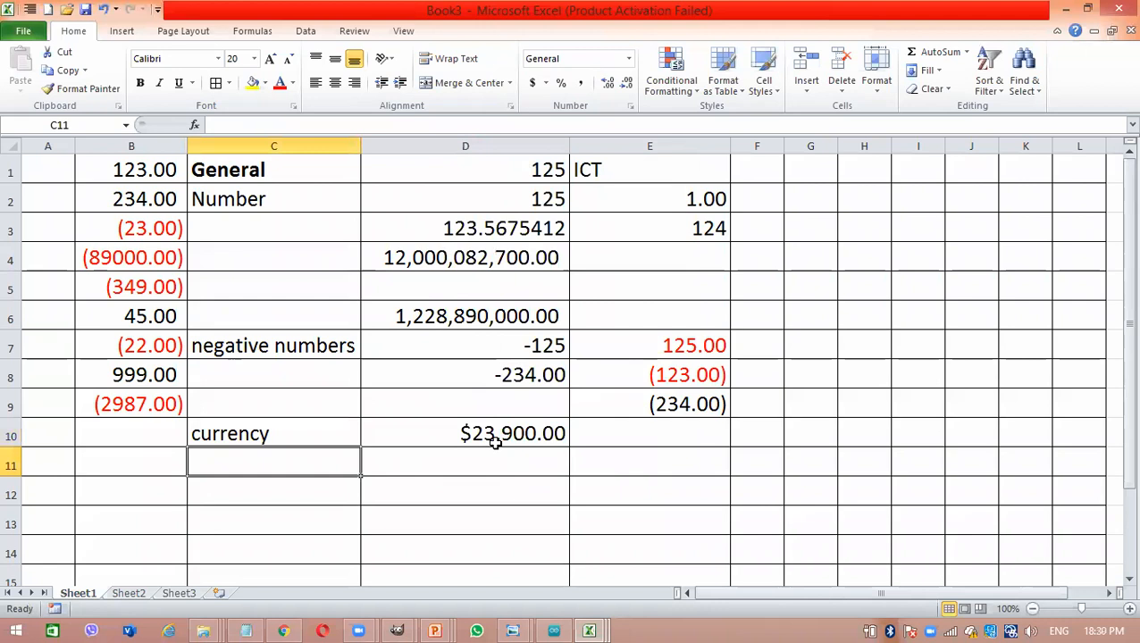
- Format cells D10:D13 as Currency with the Rs Tamil (Sri Lanka) symbol
left_click(492, 436)
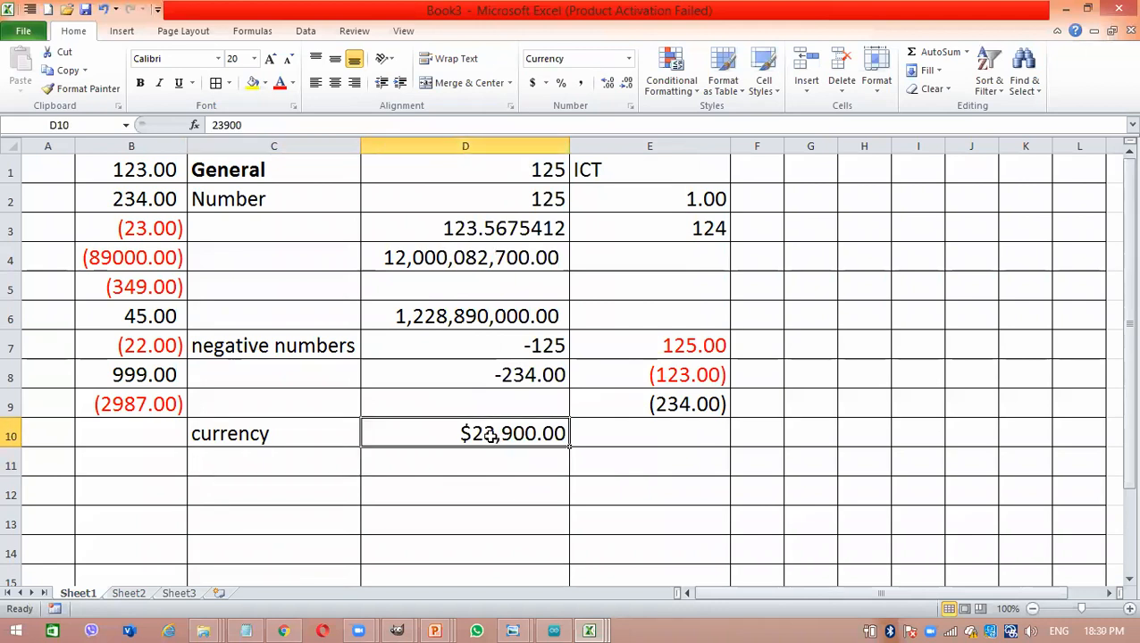
left_click_drag(490, 435, 508, 517)
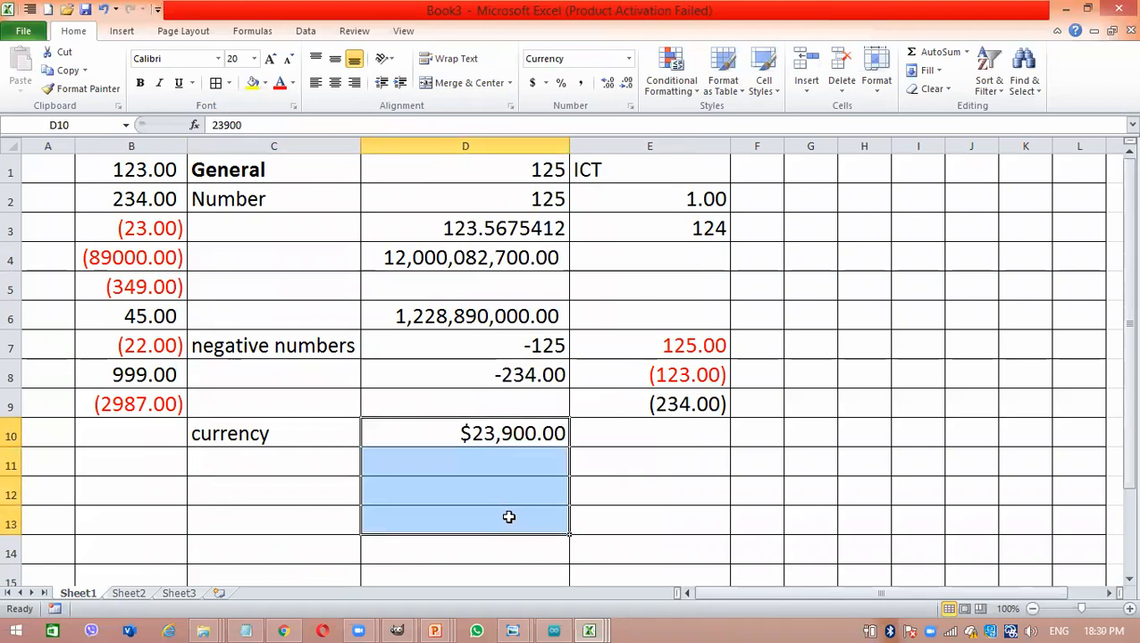
right_click(508, 517)
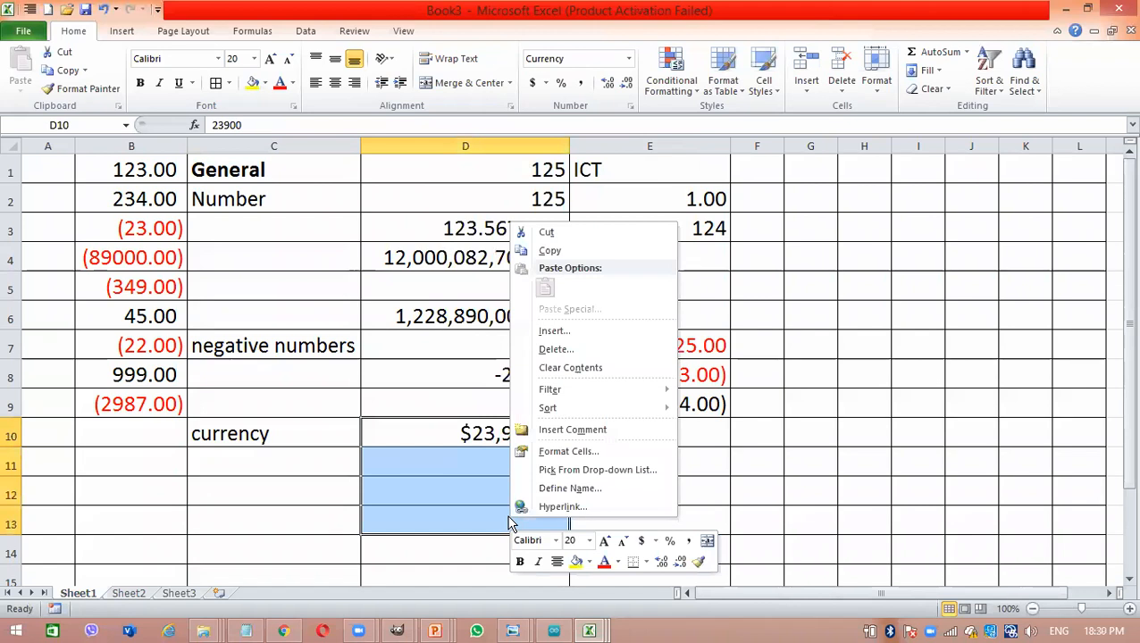
left_click(549, 452)
left_click(391, 328)
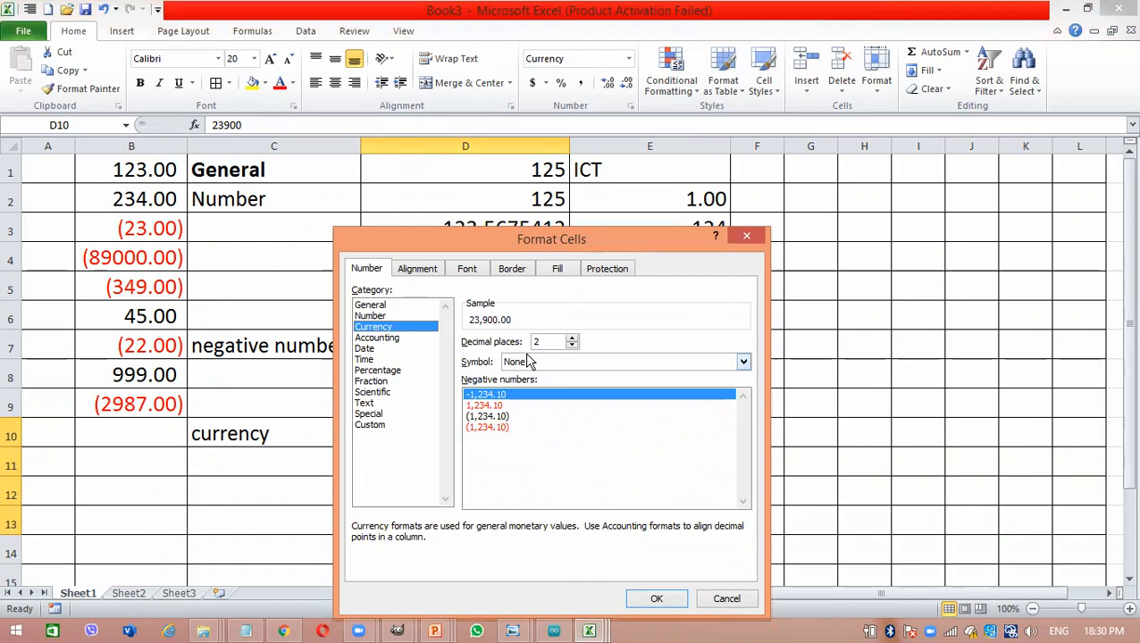
left_click(527, 361)
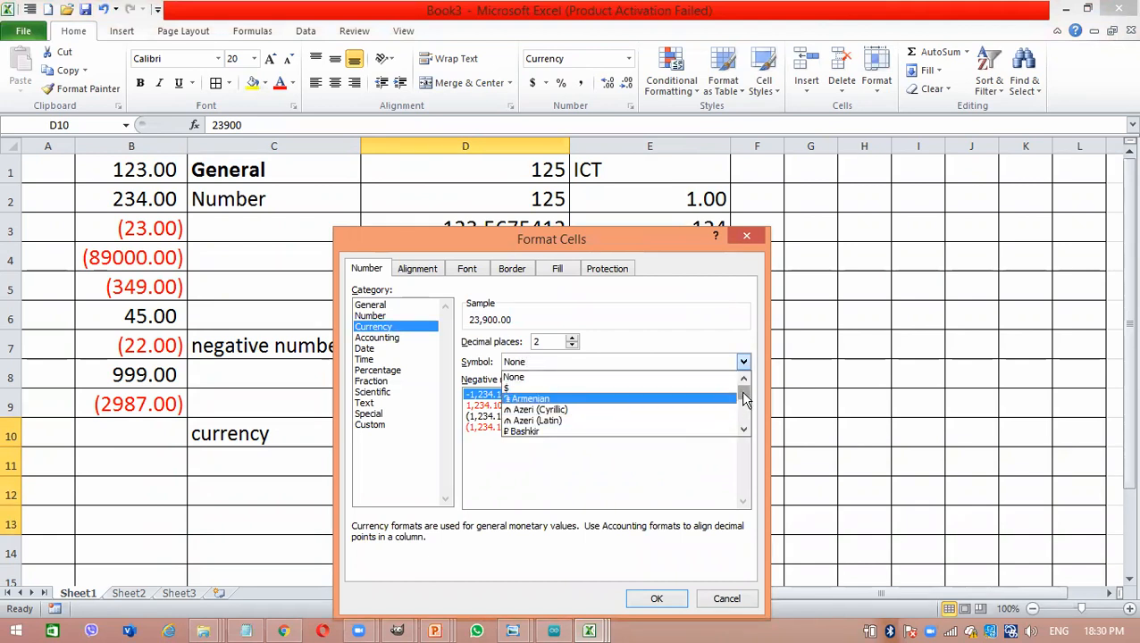
mouse_move(743, 393)
left_mouse_down()
mouse_move(747, 431)
mouse_move(743, 401)
mouse_move(738, 411)
left_mouse_up()
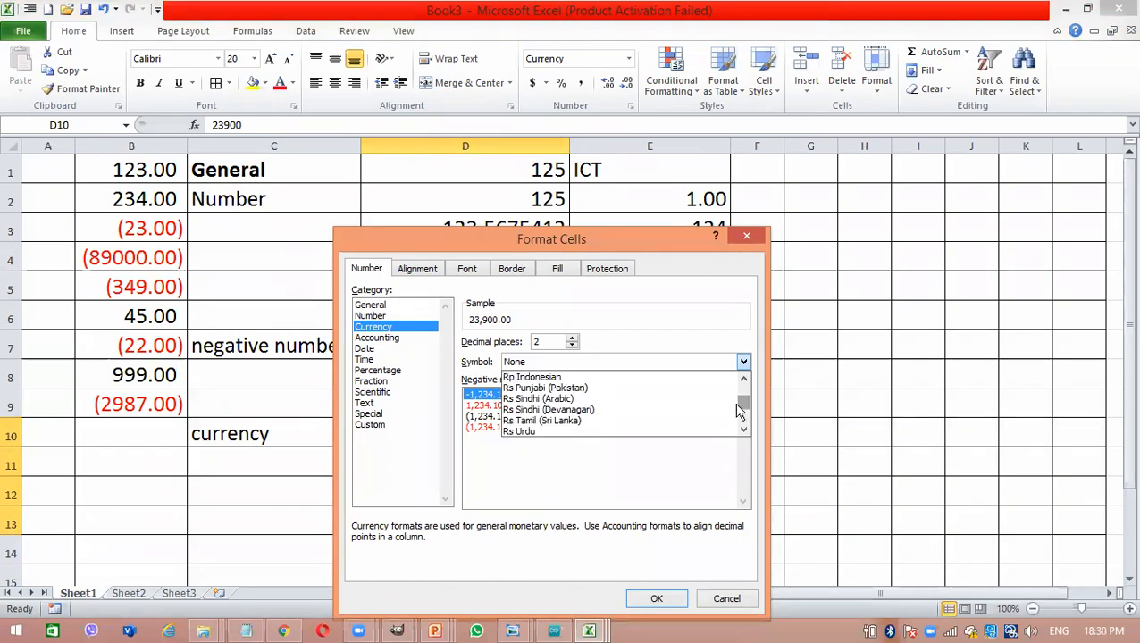
left_click(671, 420)
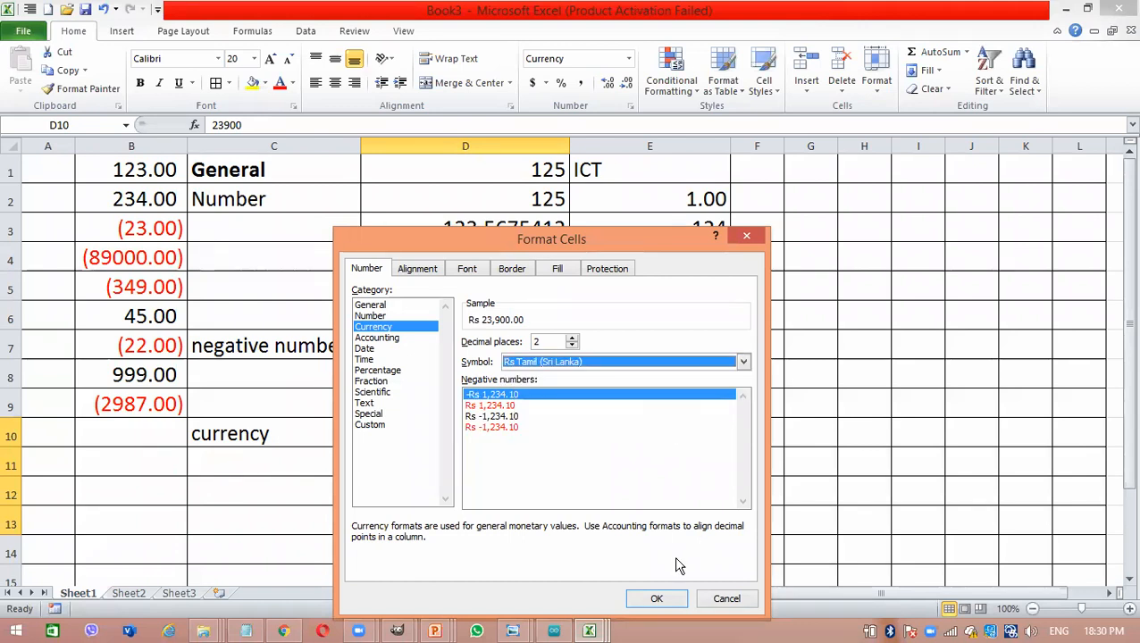
left_click(652, 601)
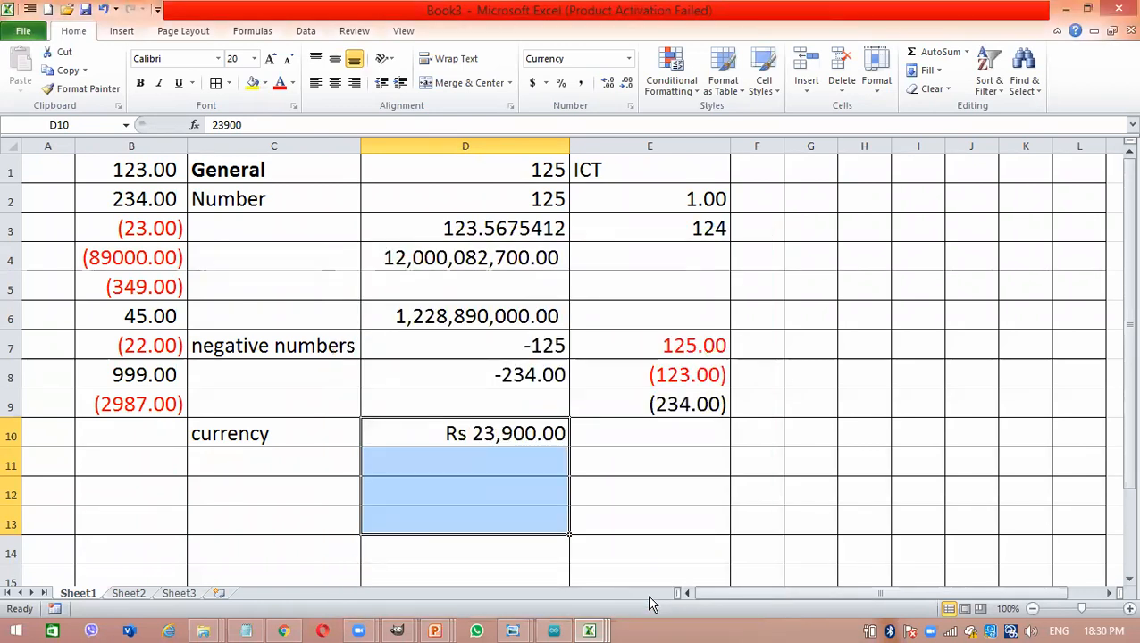
- Enter the amounts 1200, 300 and 3300 in cells D11, D12 and D13
left_click(451, 456)
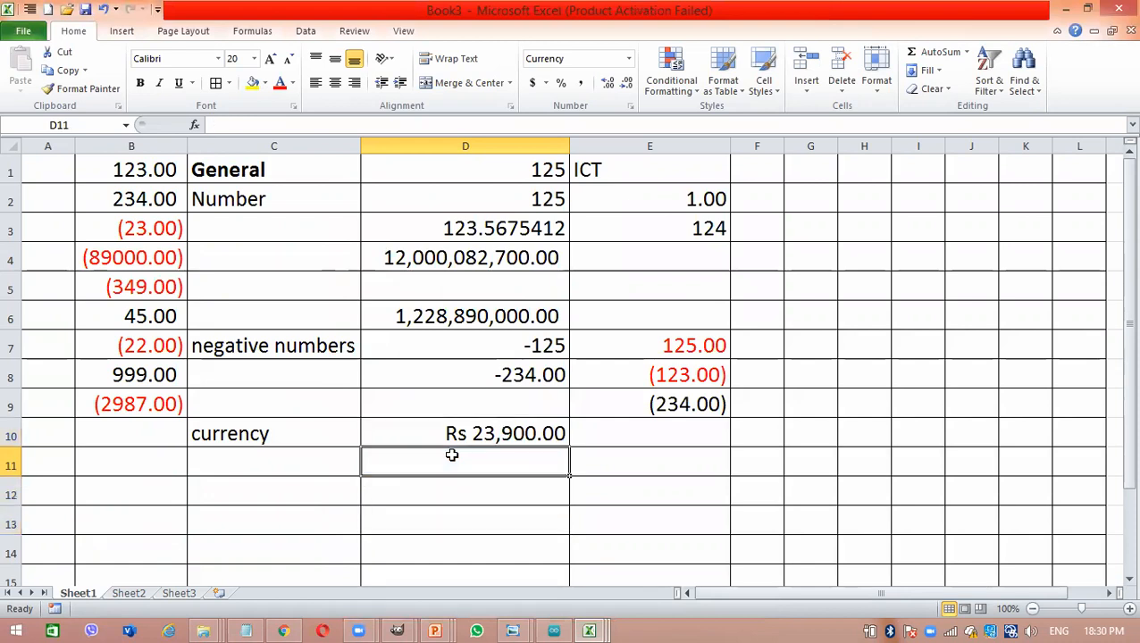
type("1200")
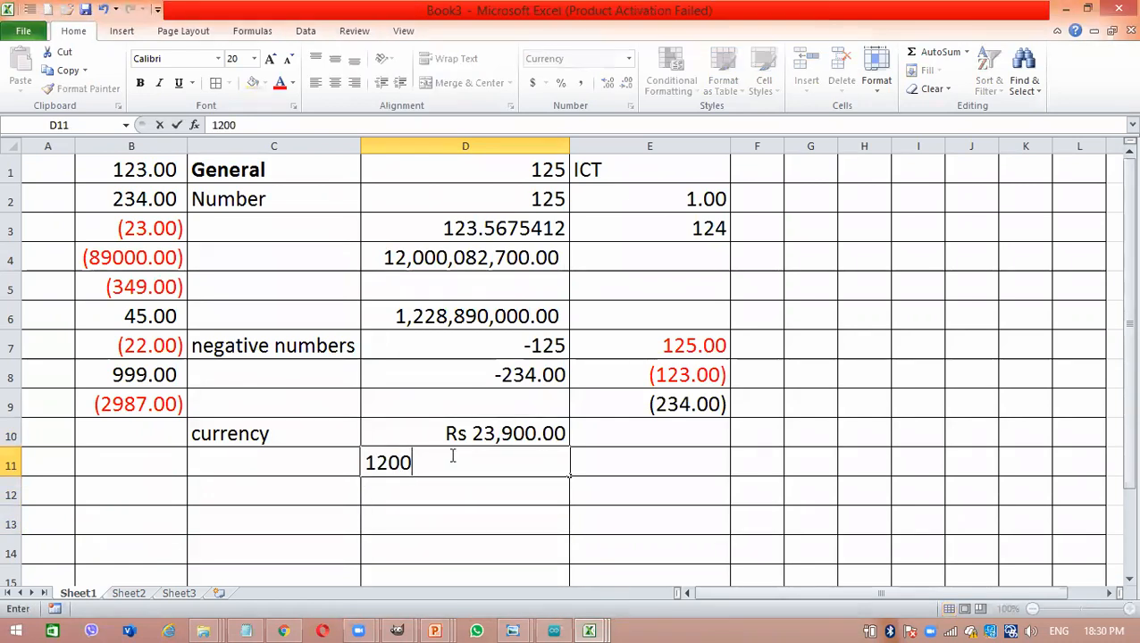
key("Return")
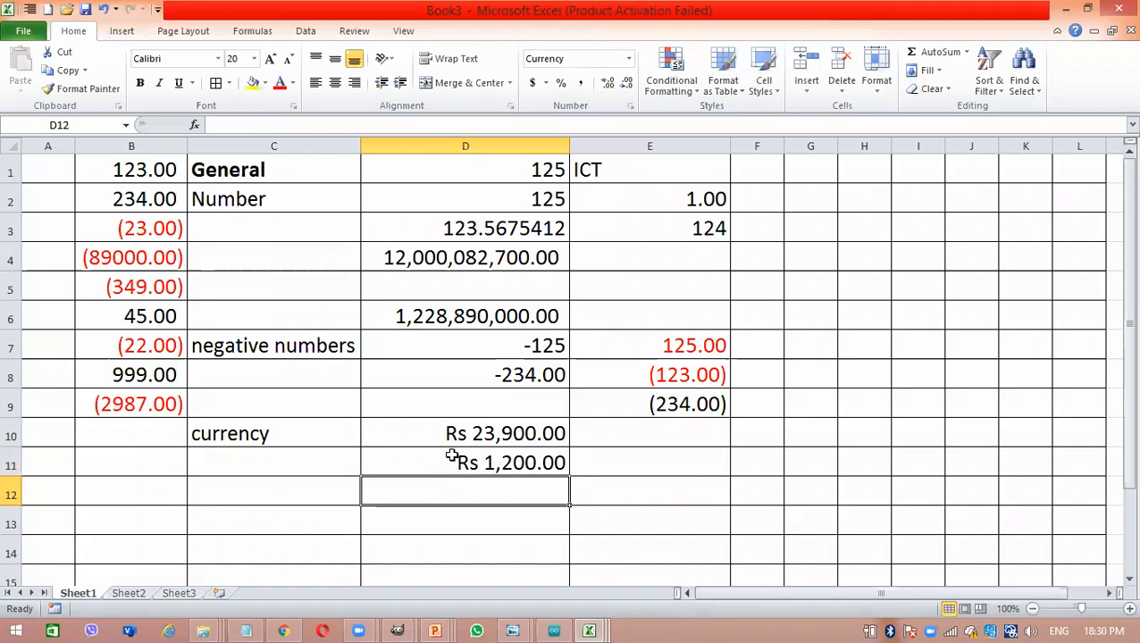
type("300")
key("Return")
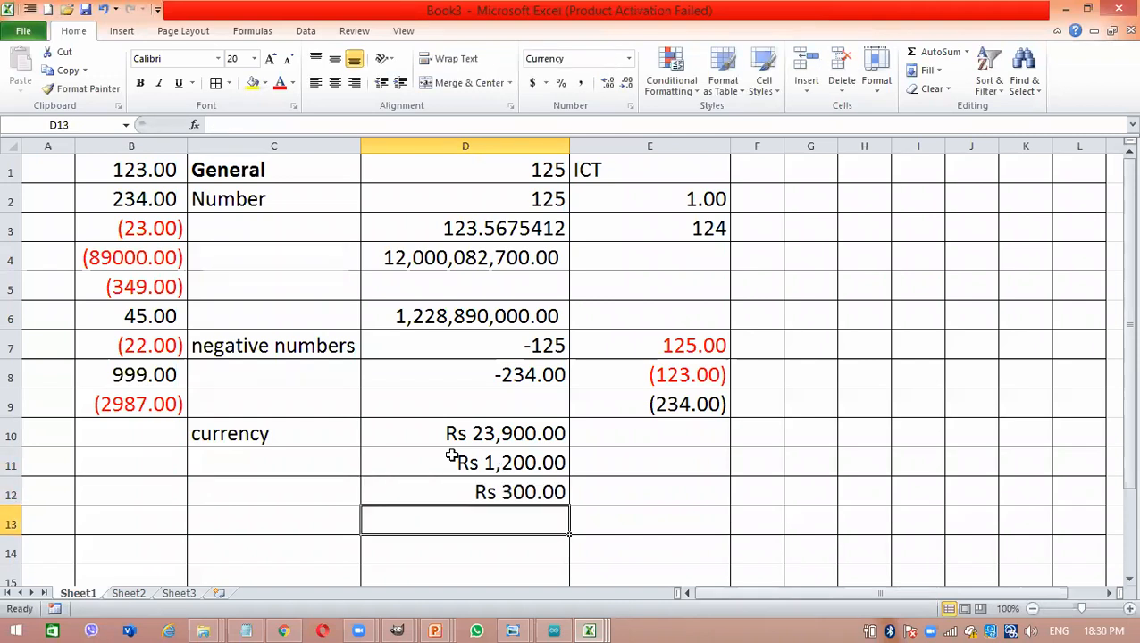
type("3300")
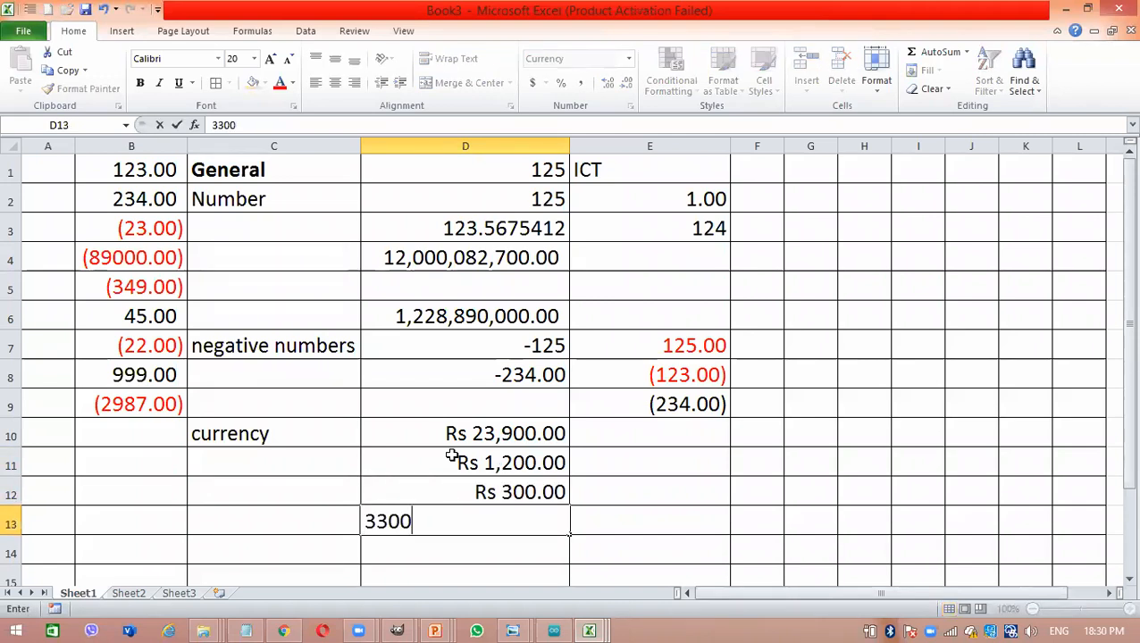
key("Return")
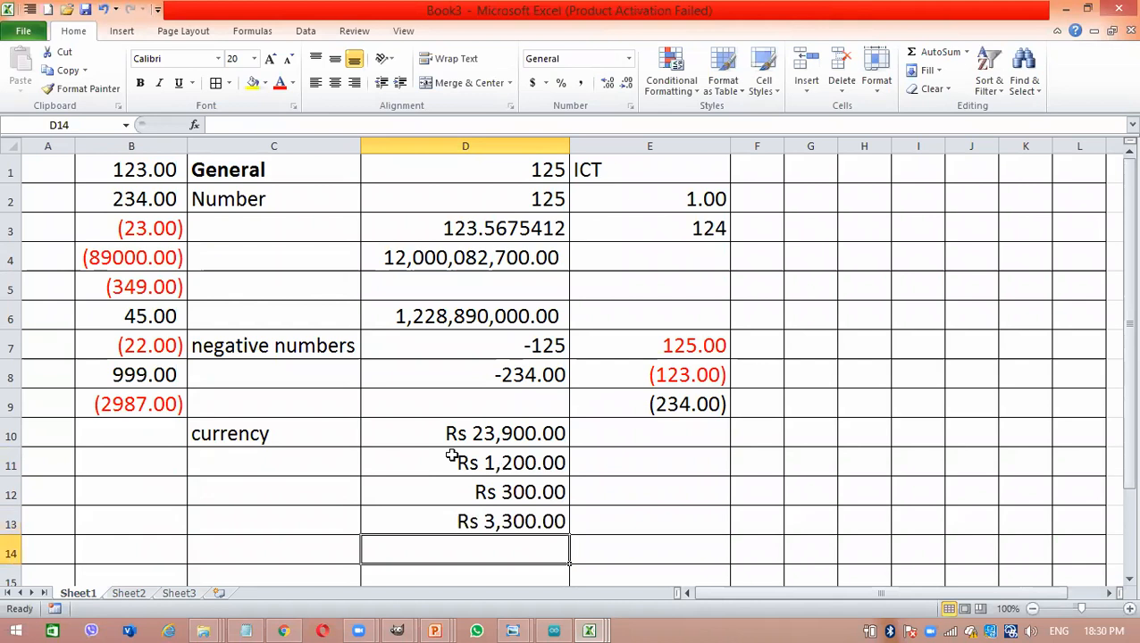
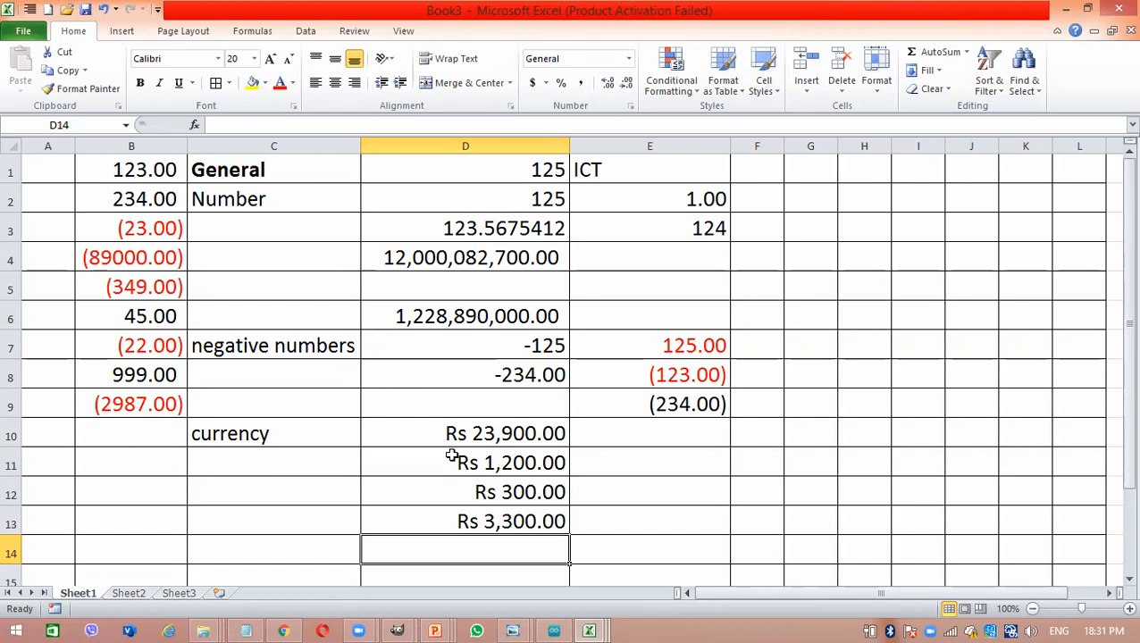
- Enter the label "Accounting" in cell C14 below the currency section
left_click(290, 541)
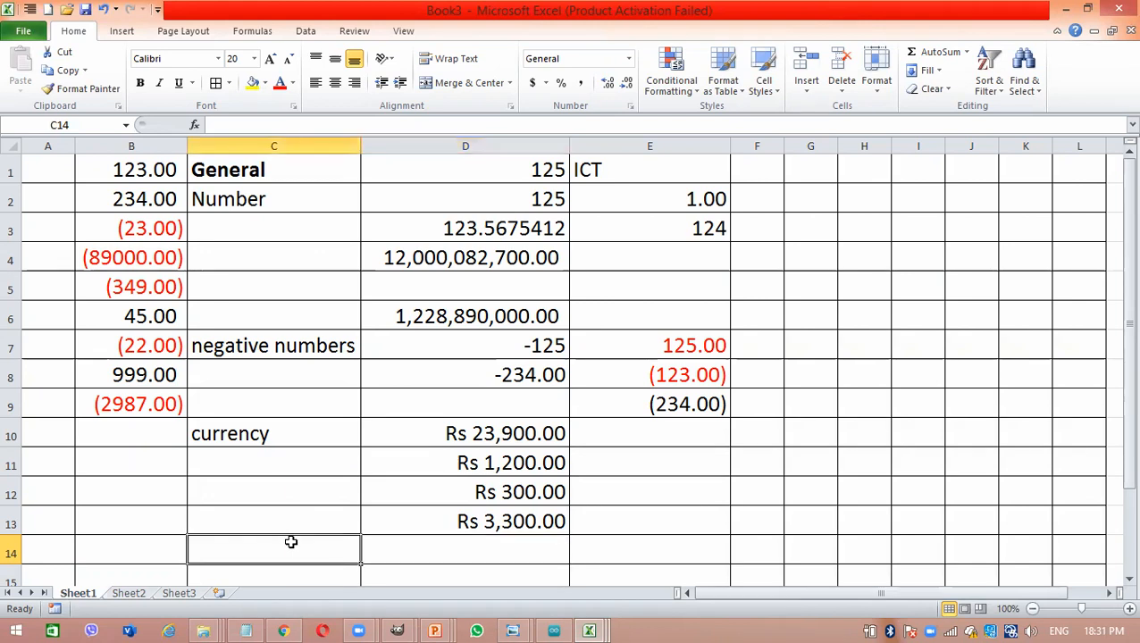
type("Accounting")
key("Tab")
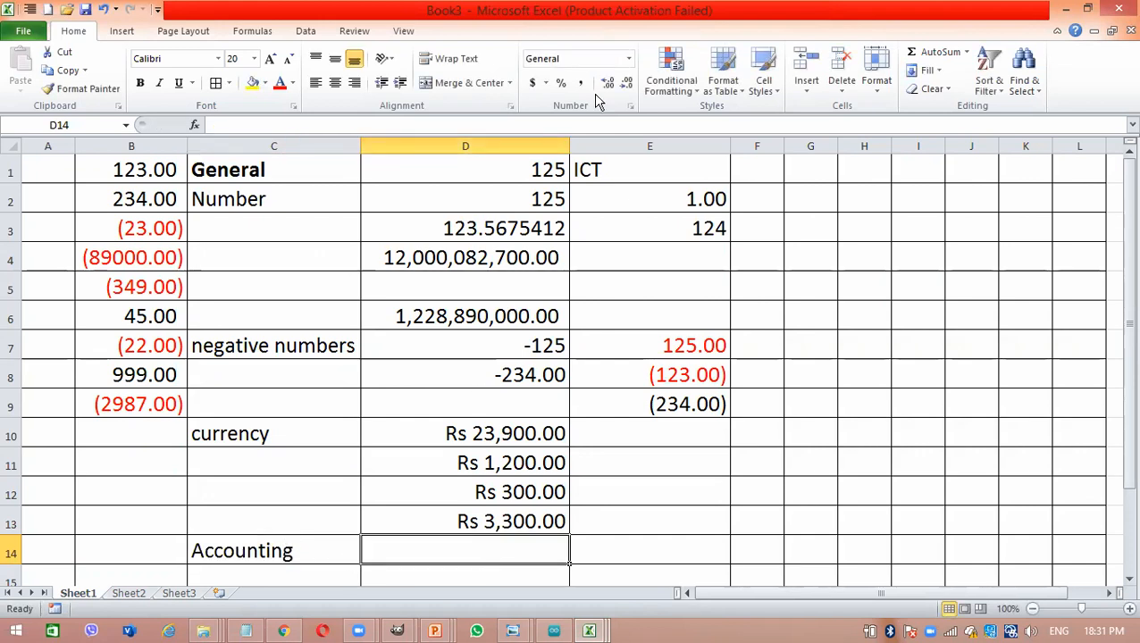
- Apply the Accounting number format to cell D14 and enter 23900 in it
left_click(628, 60)
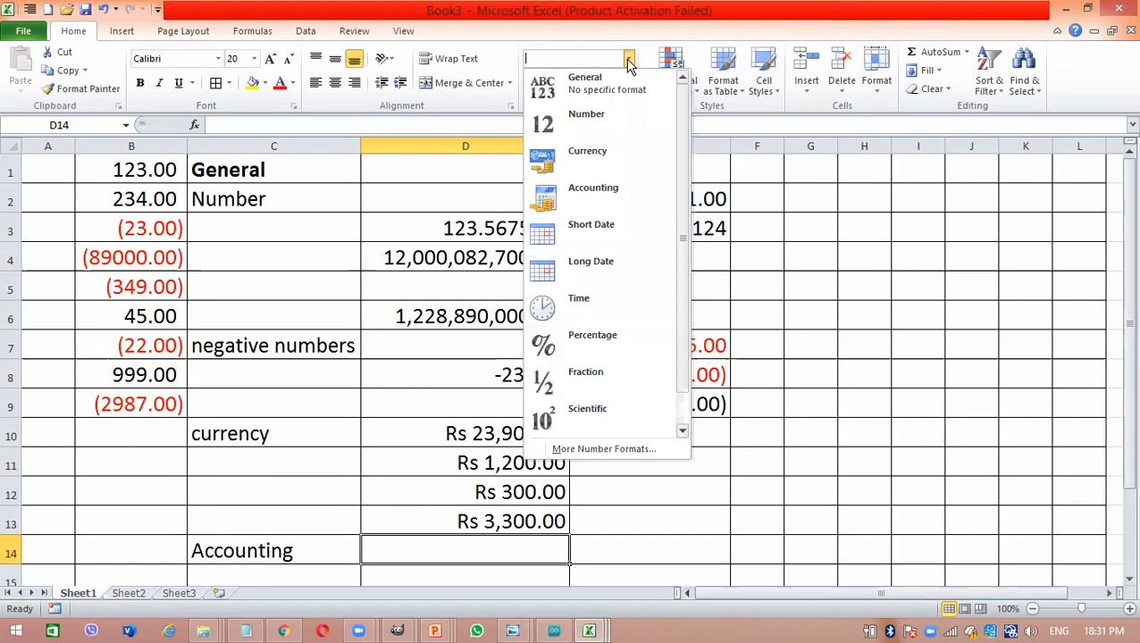
left_click(628, 169)
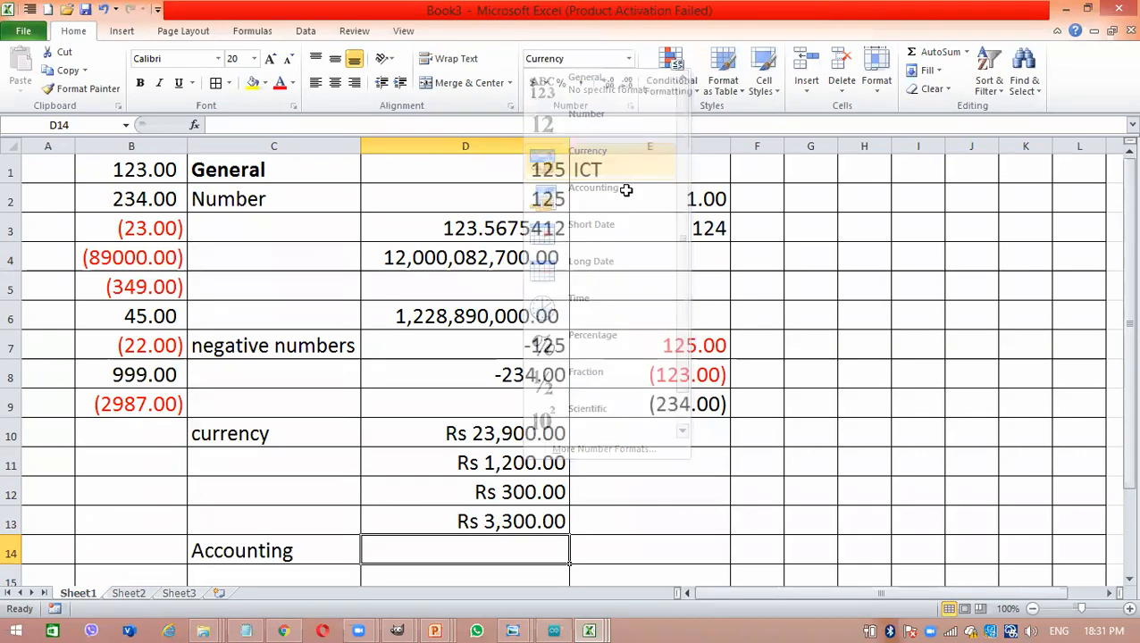
left_click(629, 59)
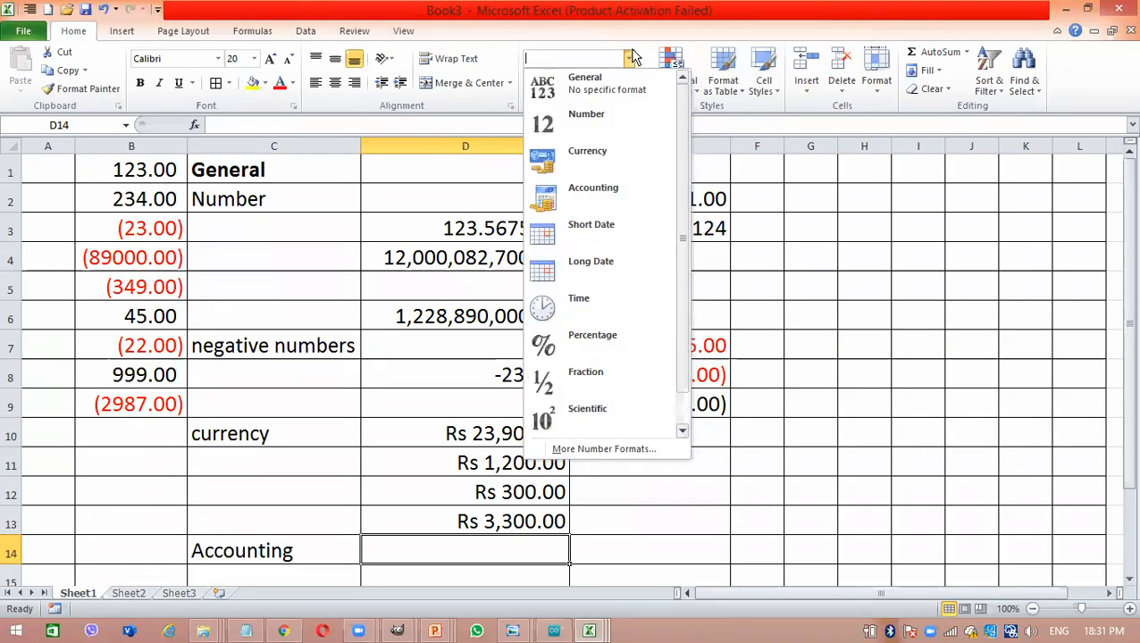
left_click(605, 187)
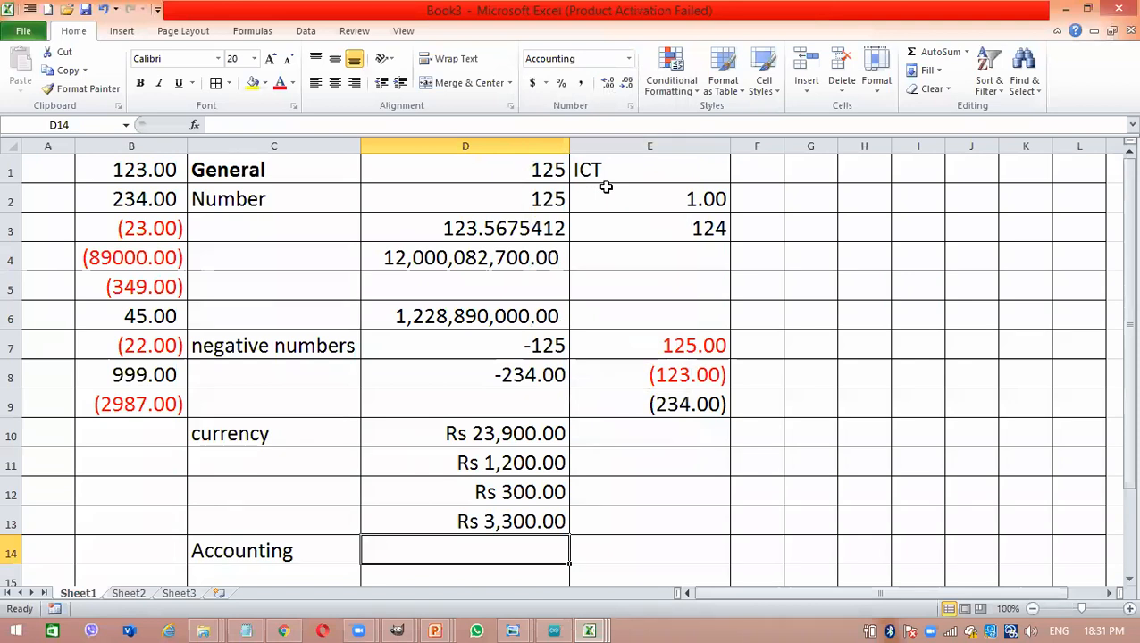
type("23900")
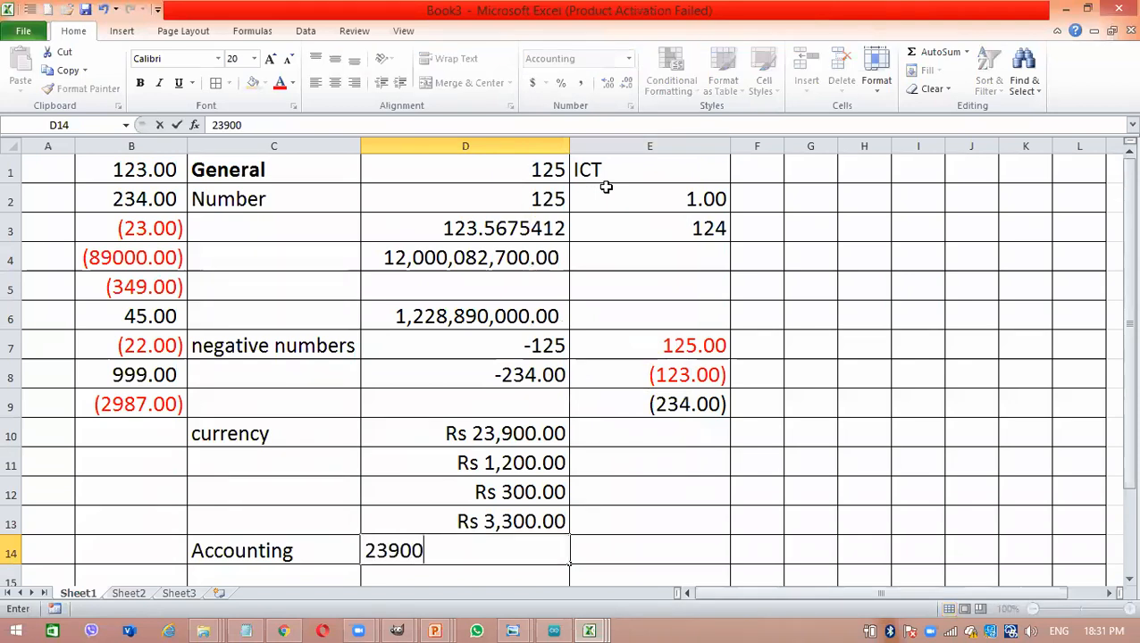
key("Return")
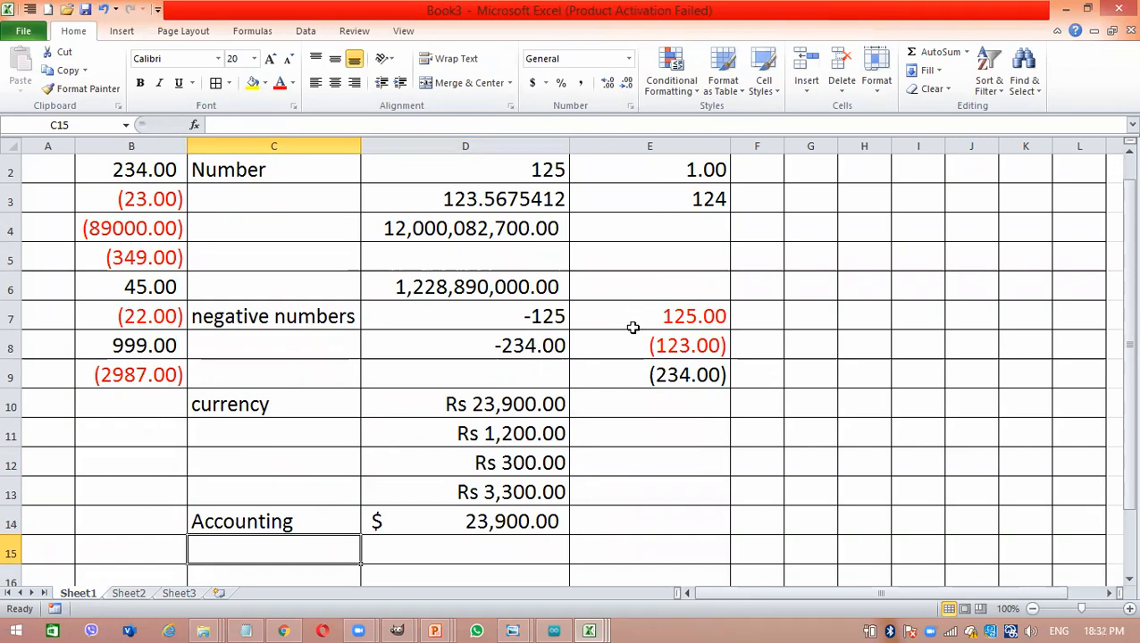
- Enter the label "date" in cell C16, leaving one empty row below the Accounting row
left_click(629, 60)
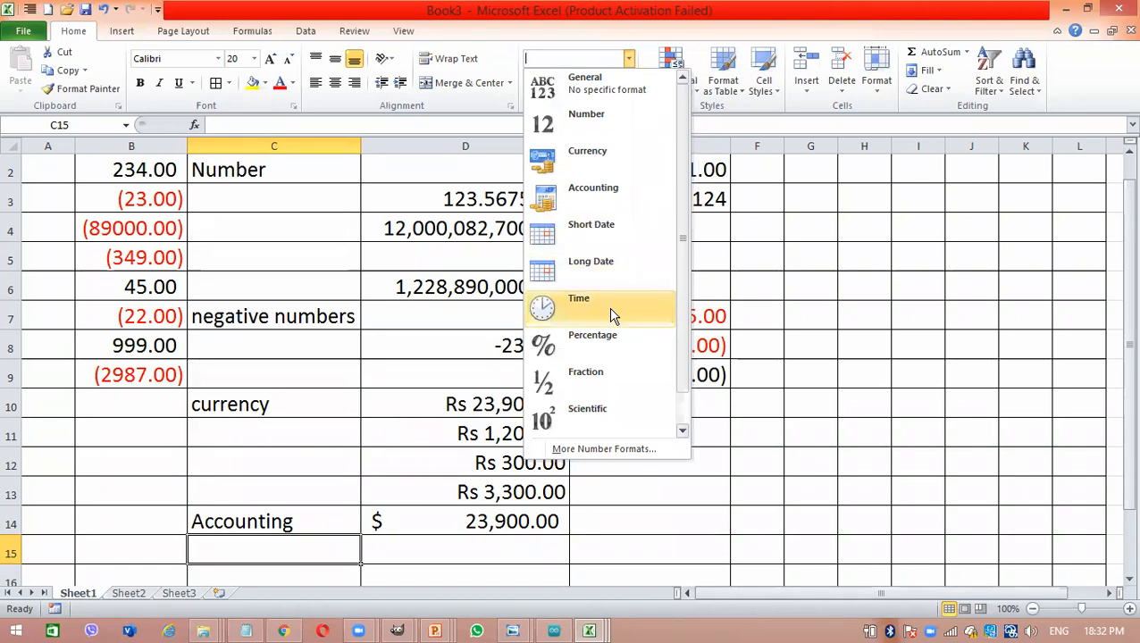
left_click(780, 261)
left_click_drag(1122, 196, 1040, 338)
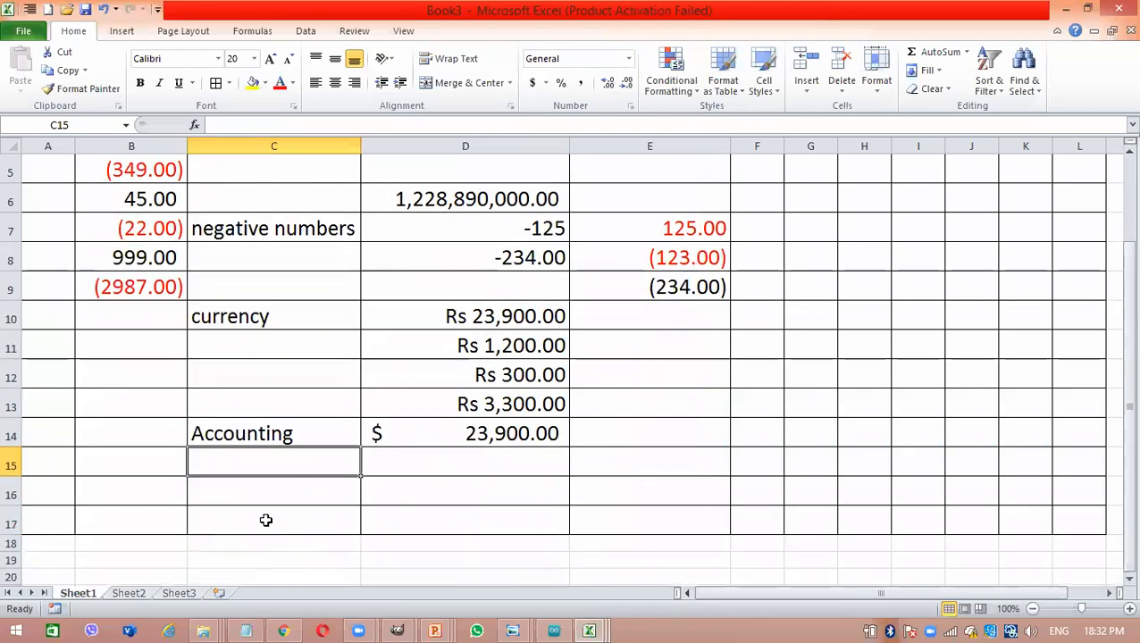
left_click(238, 486)
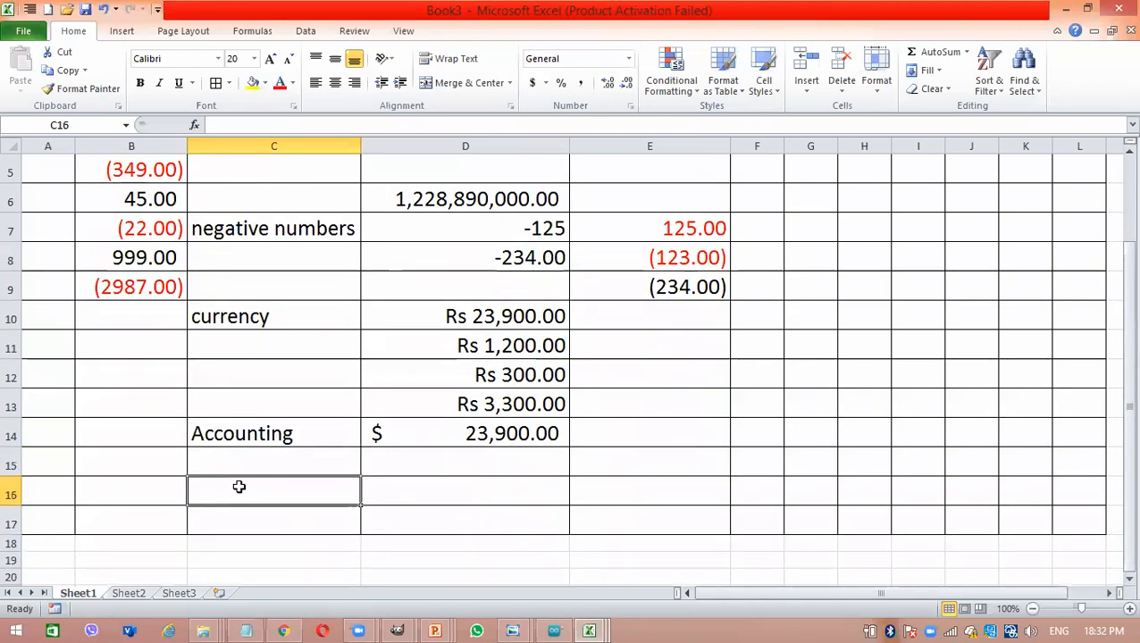
type("date")
key("Tab")
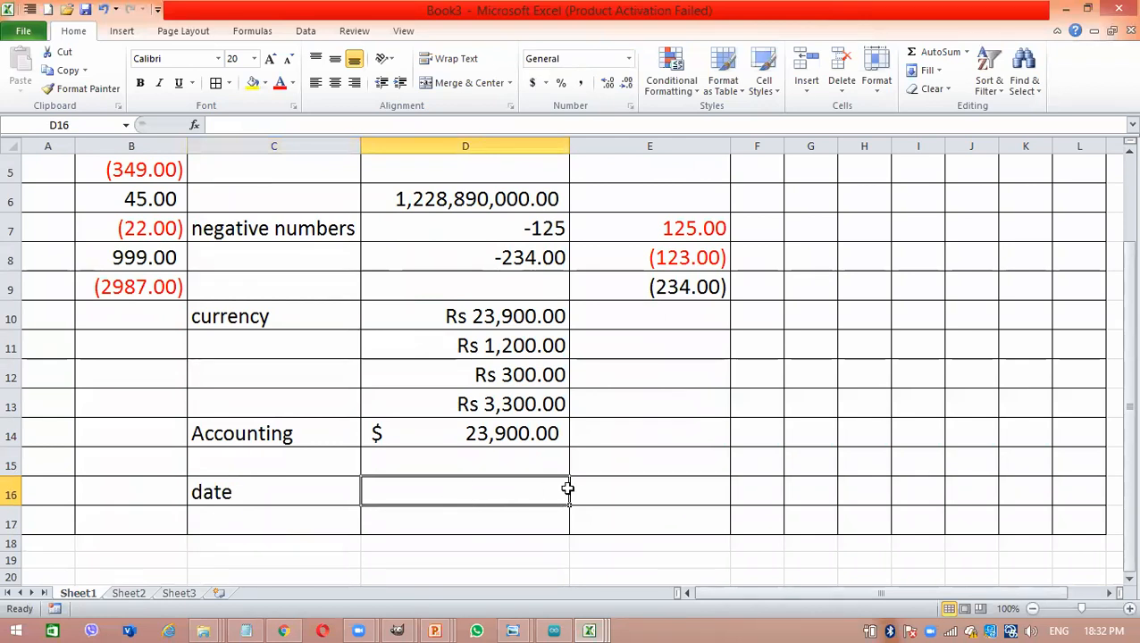
- Apply the Short Date number format to cells D16:E16
left_click_drag(565, 487, 621, 493)
right_click(620, 493)
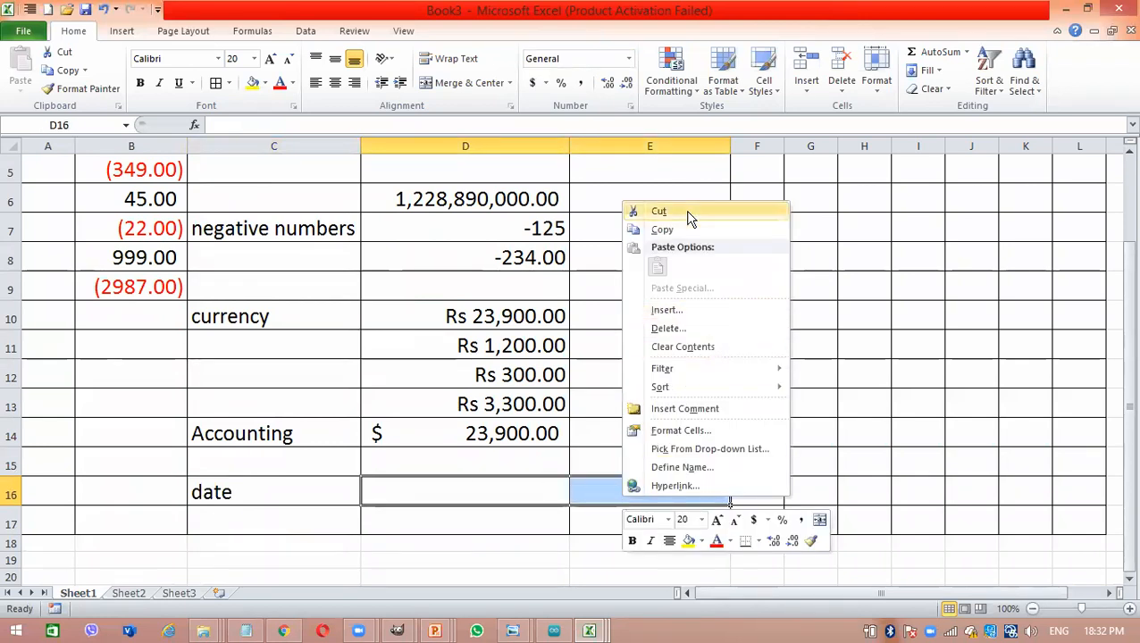
left_click(628, 61)
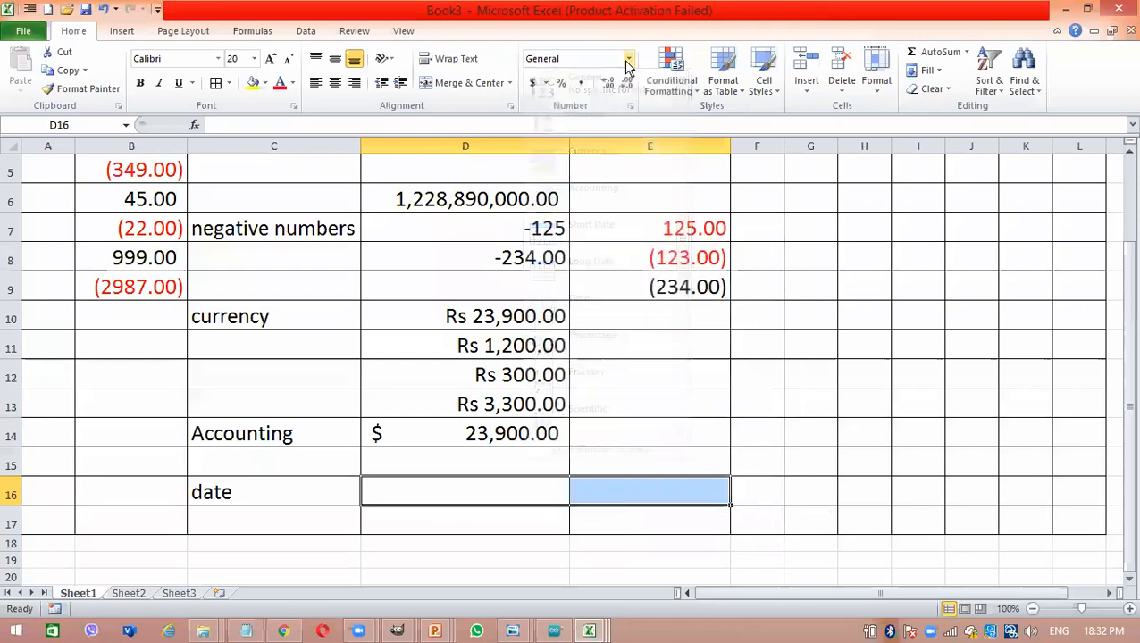
left_click(627, 61)
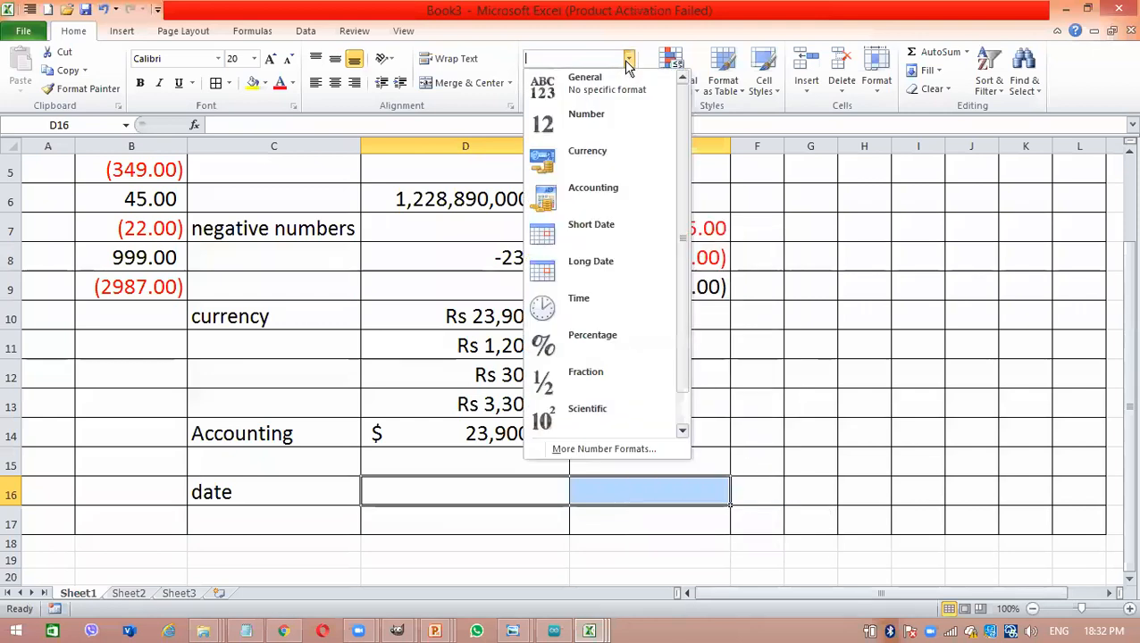
left_click(601, 237)
- Insert the current time in cell D16 beside the date label
left_click(476, 495)
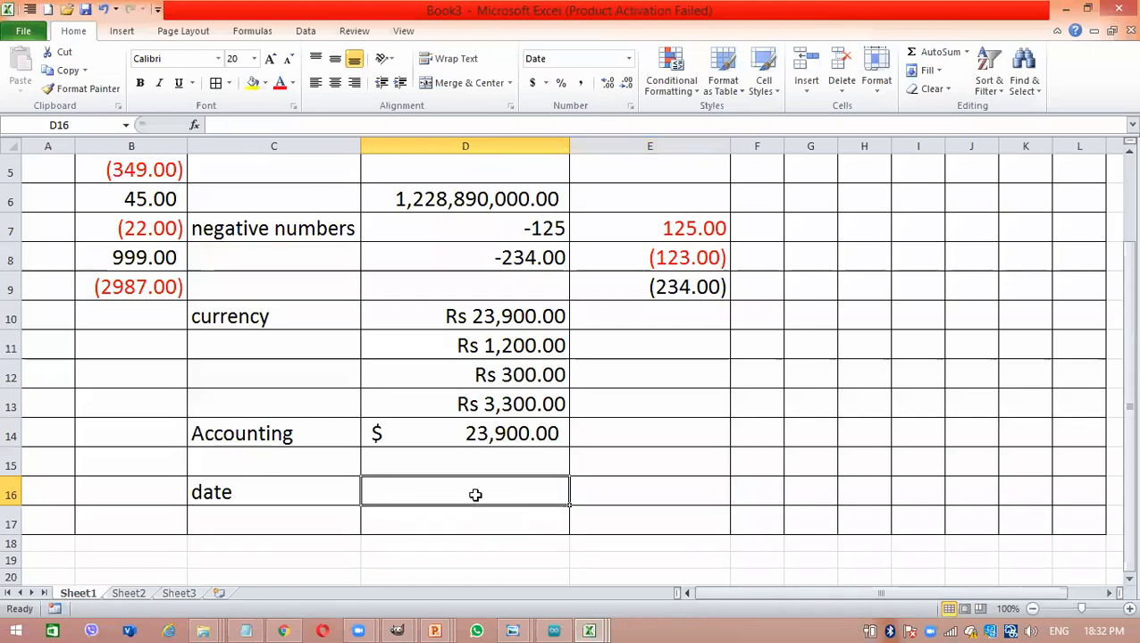
key("ctrl+shift+semicolon")
key("Return")
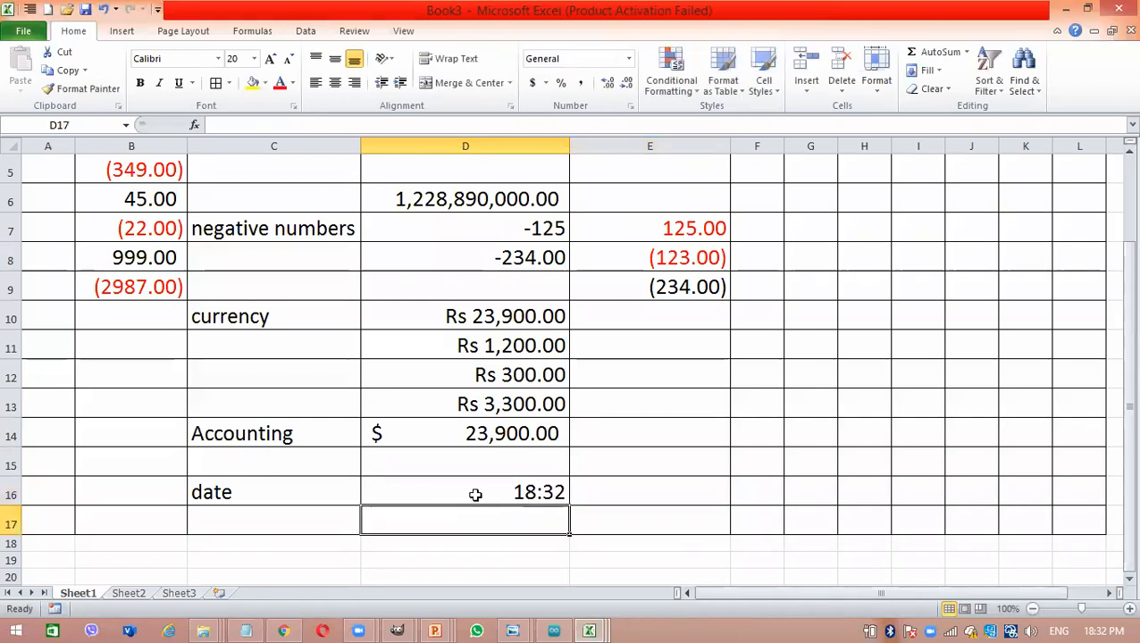
- Replace the content of cell D16 with the current date
left_click(476, 492)
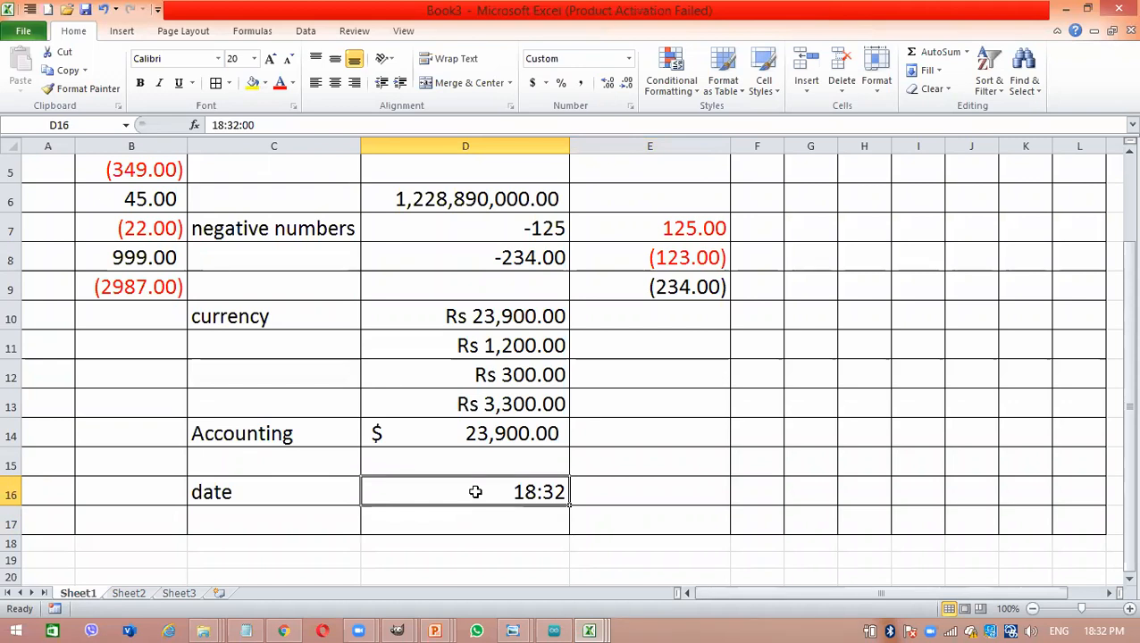
key("ctrl+semicolon")
key("Return")
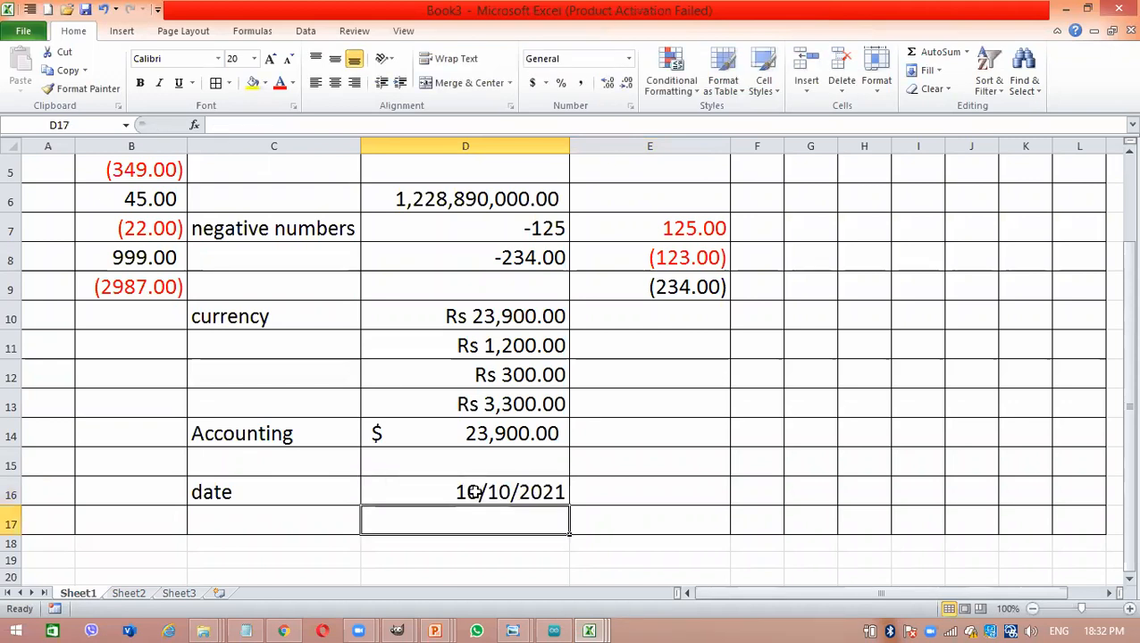
left_click(473, 492)
- Format cell E16 as Date with the long type *Wednesday, March 14, 2001
left_click(669, 496)
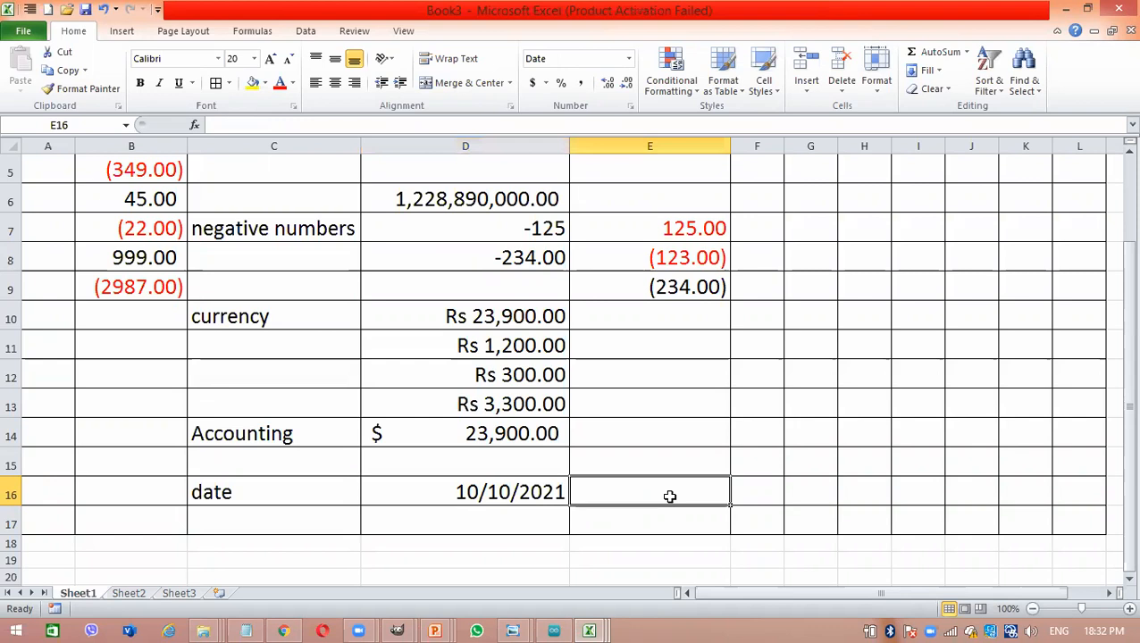
right_click(669, 496)
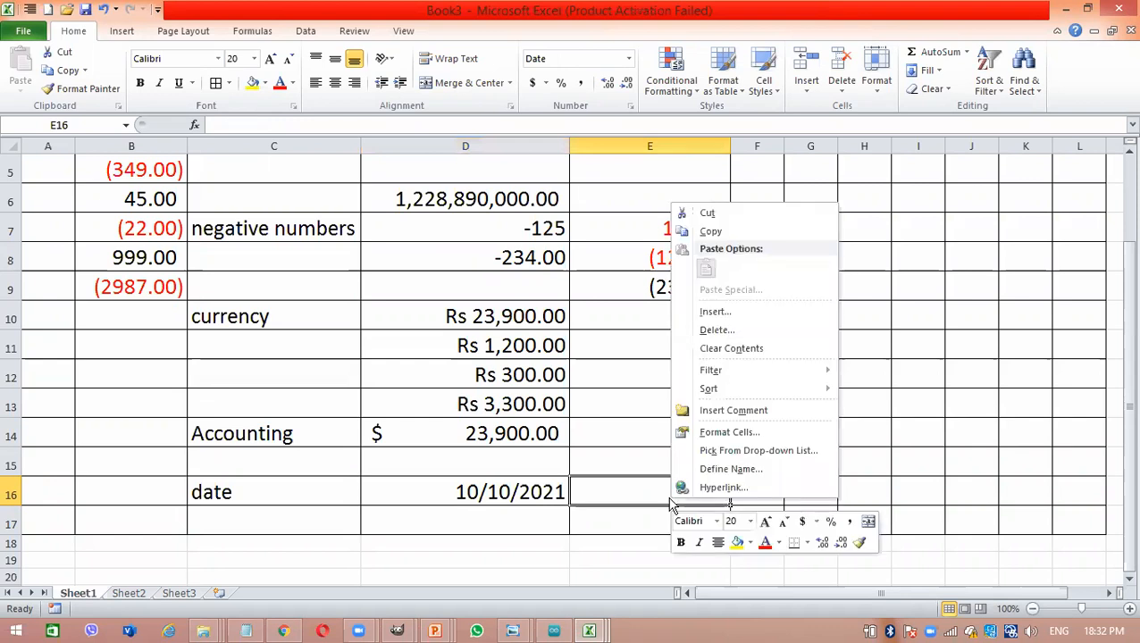
left_click(765, 432)
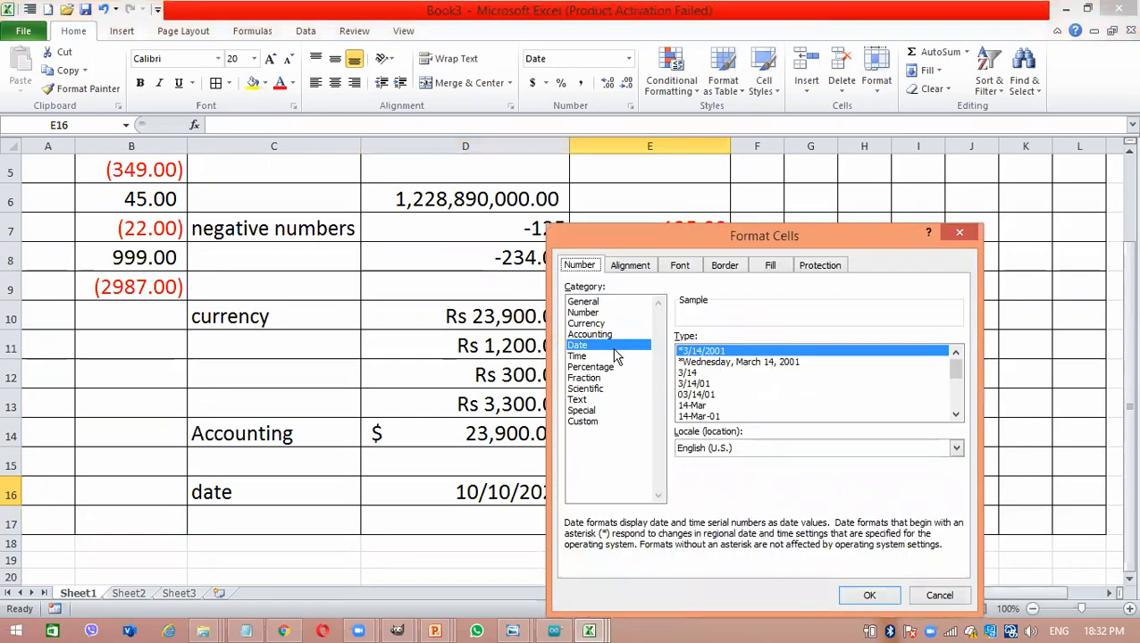
left_click(702, 362)
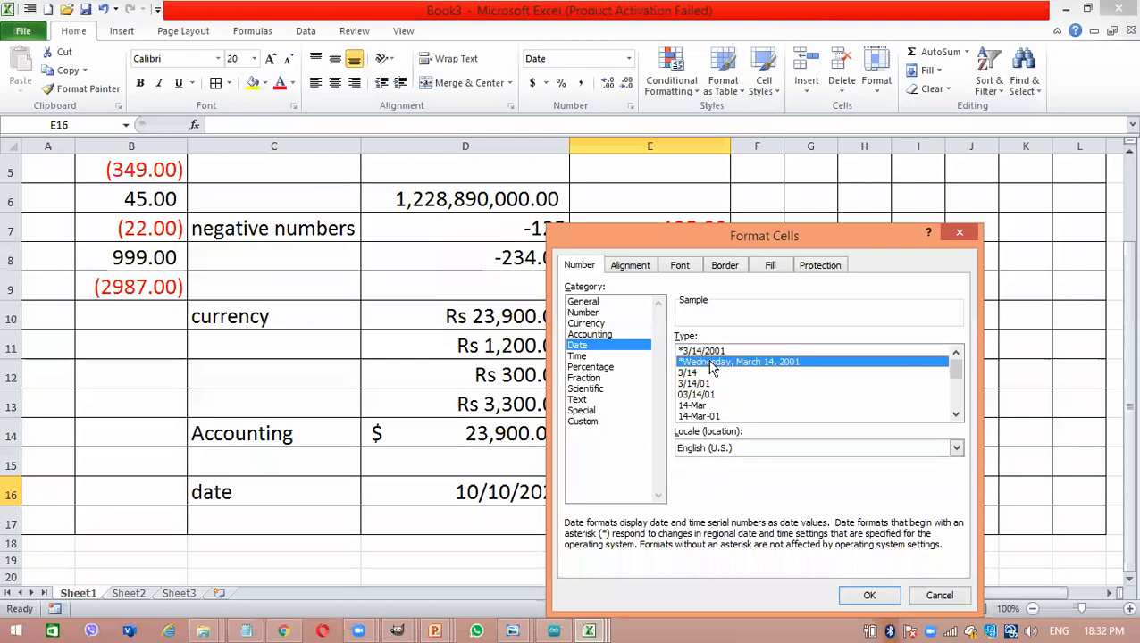
left_click(928, 595)
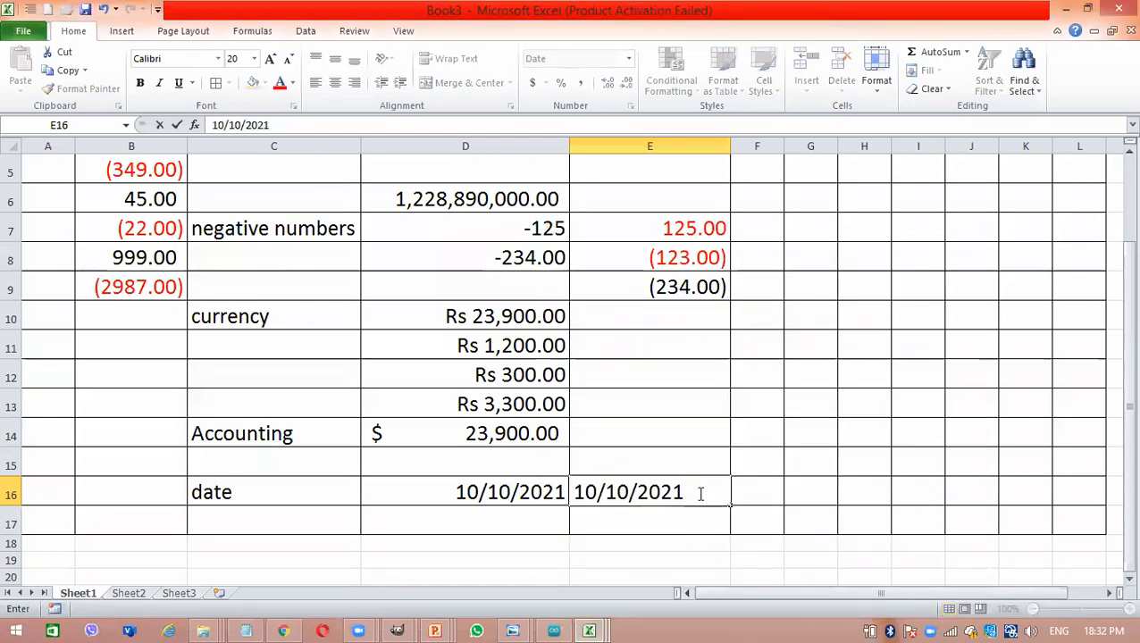
- Enter the current date in cell E16 and fit column E to its contents
key("Return")
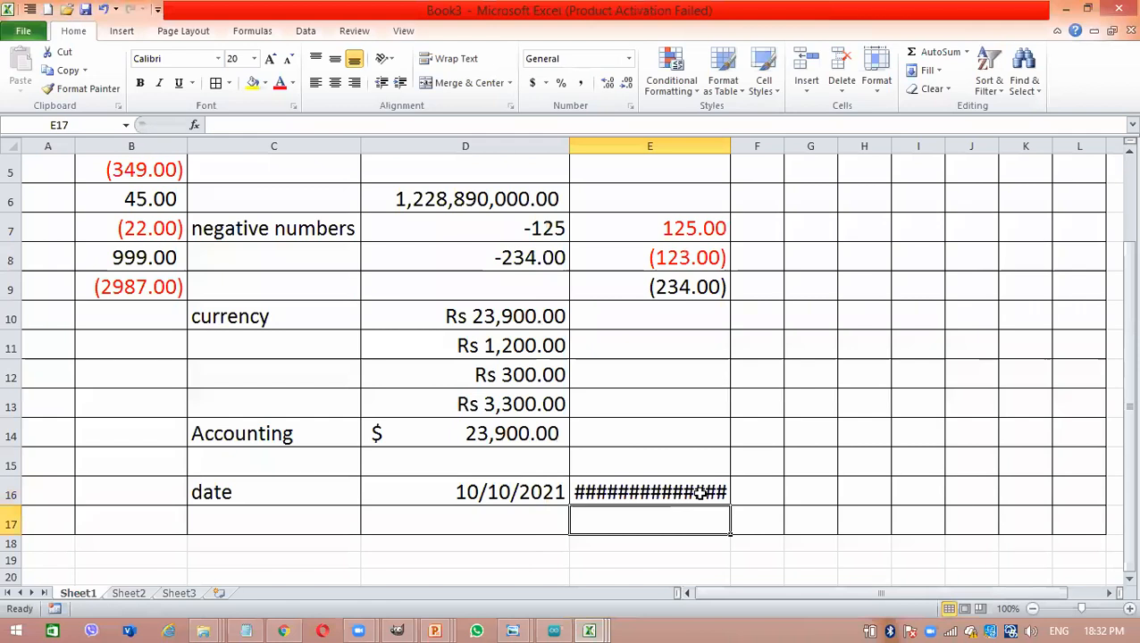
double_click(732, 133)
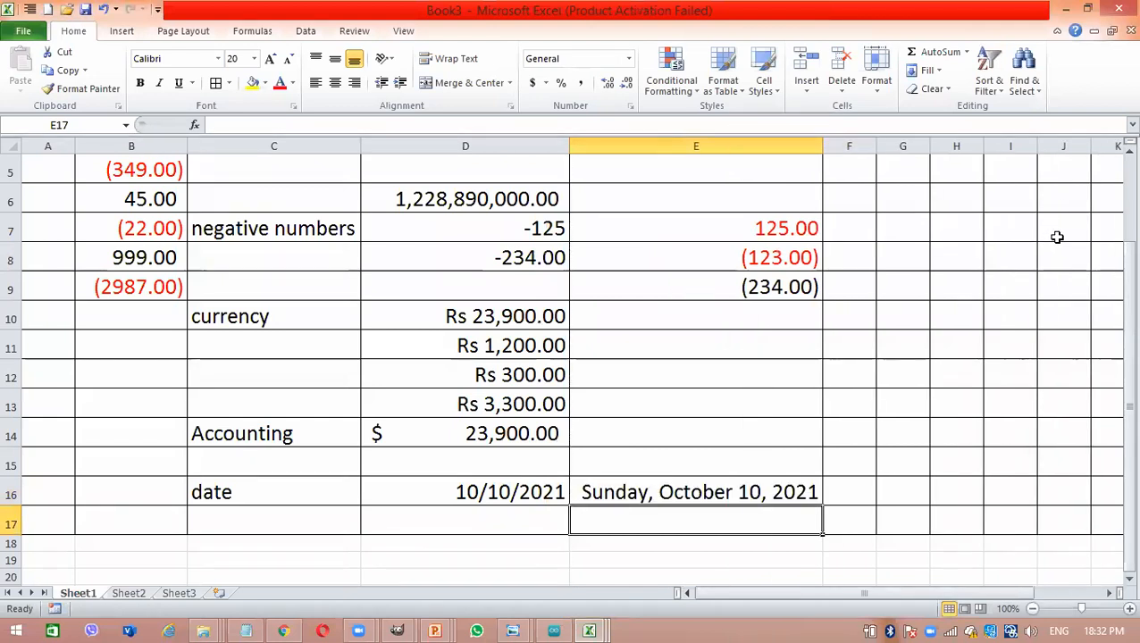
- Format cell F16 as Date with the type 3/14
left_click_drag(1114, 259, 1123, 301)
left_click_drag(1123, 581, 1123, 580)
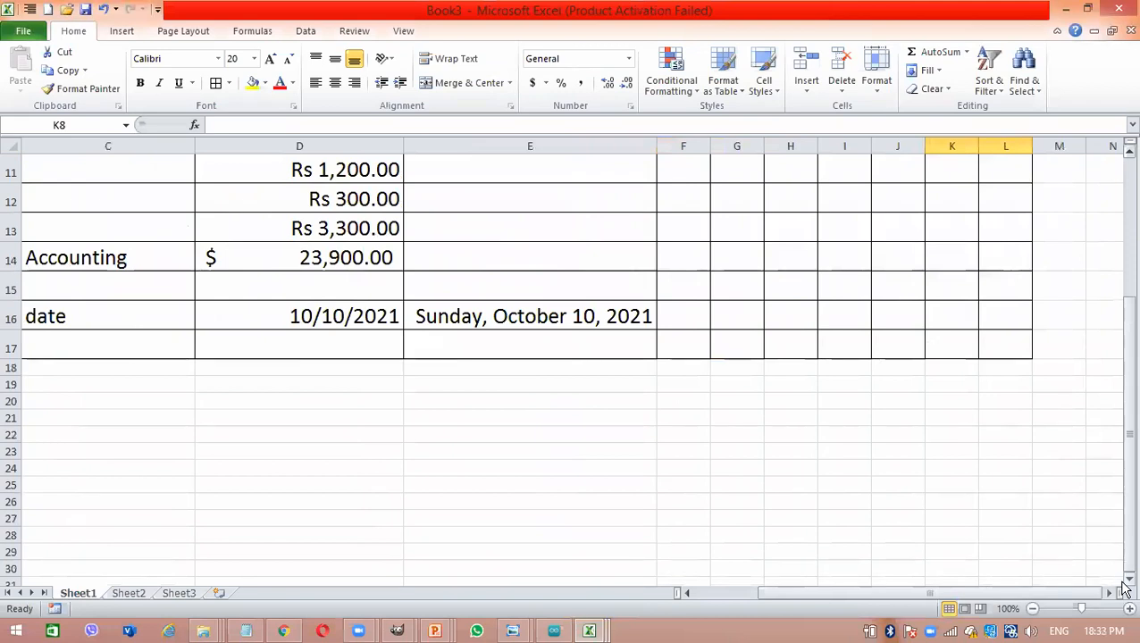
left_click(667, 310)
right_click(668, 312)
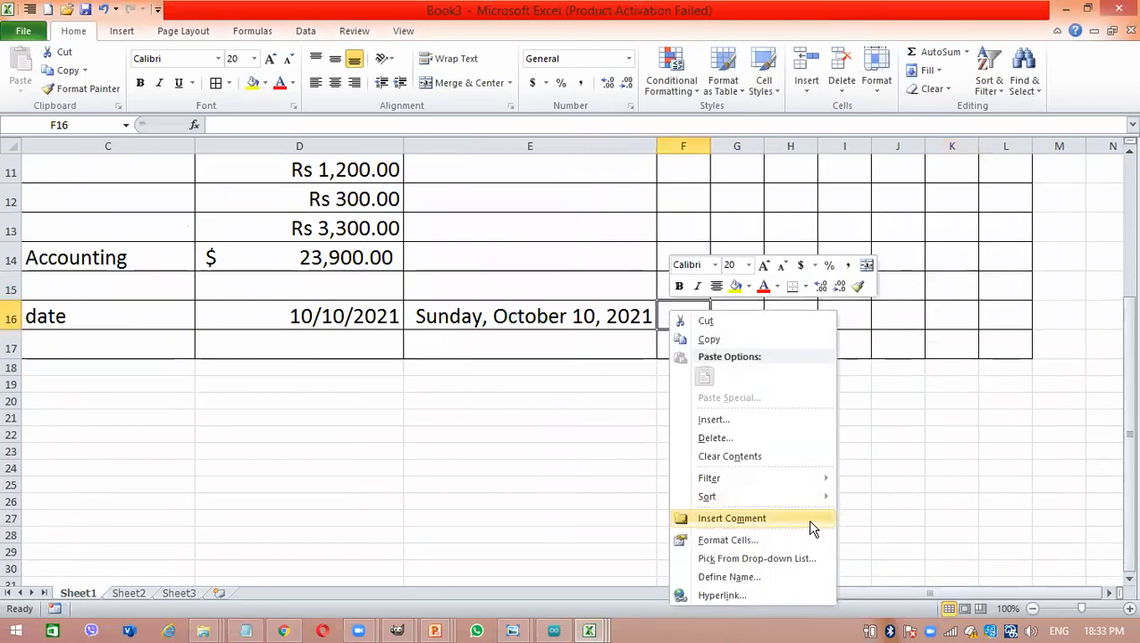
left_click(771, 542)
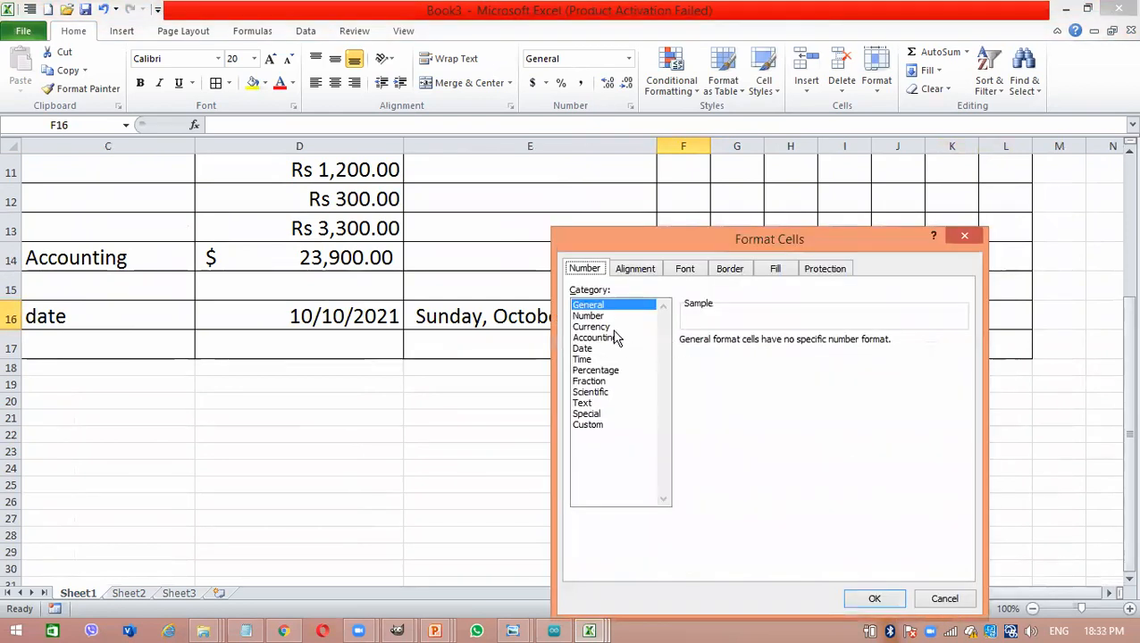
left_click(593, 349)
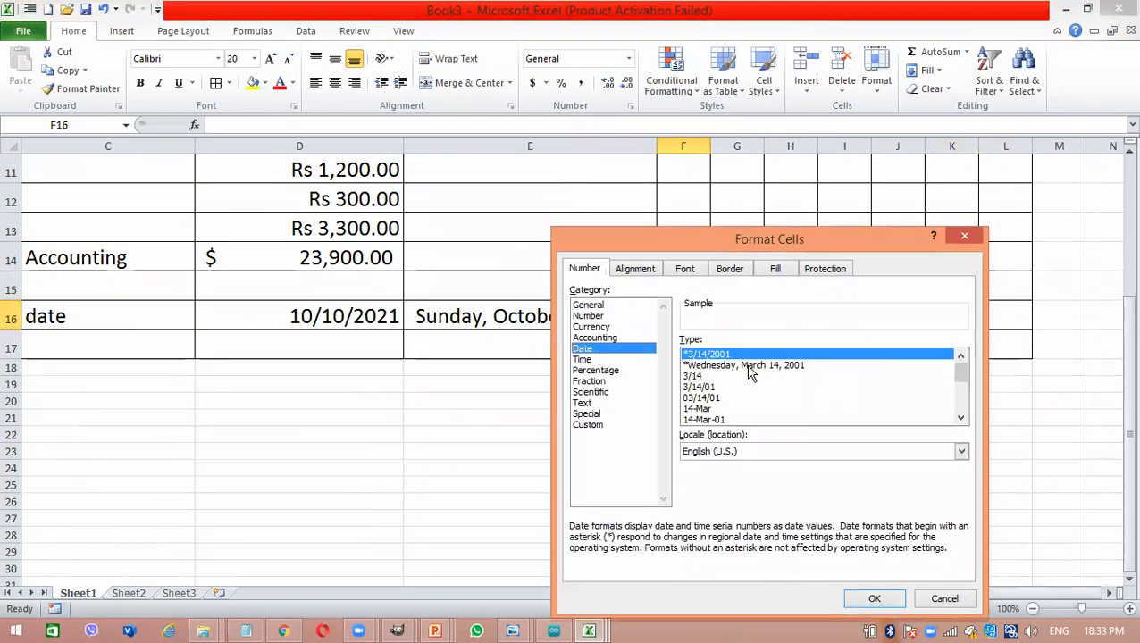
left_click(713, 376)
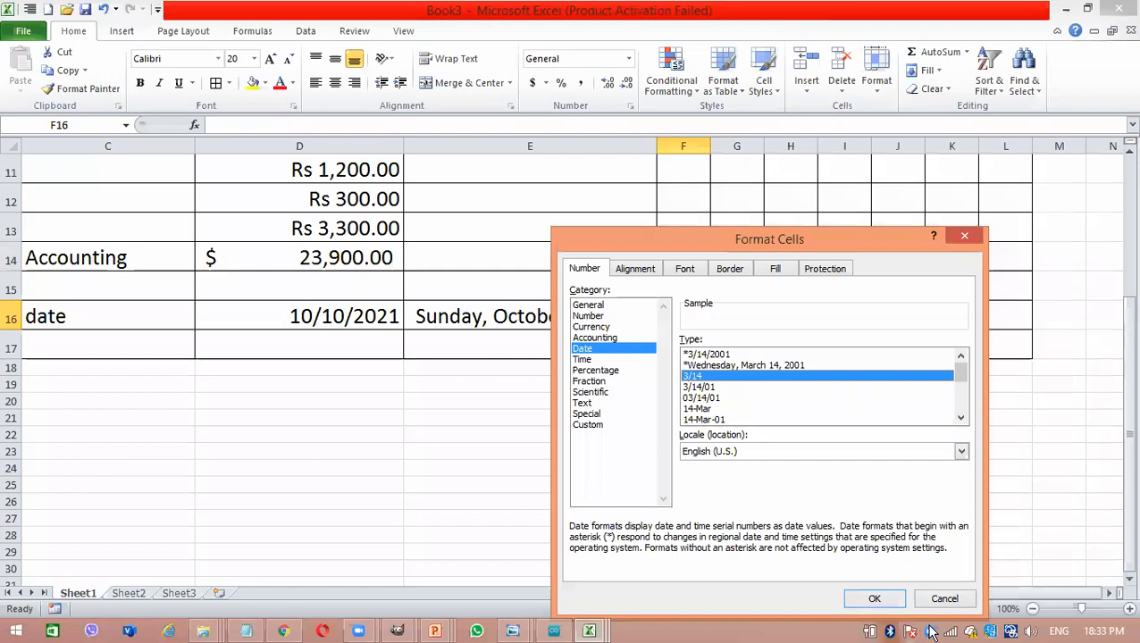
key("Return")
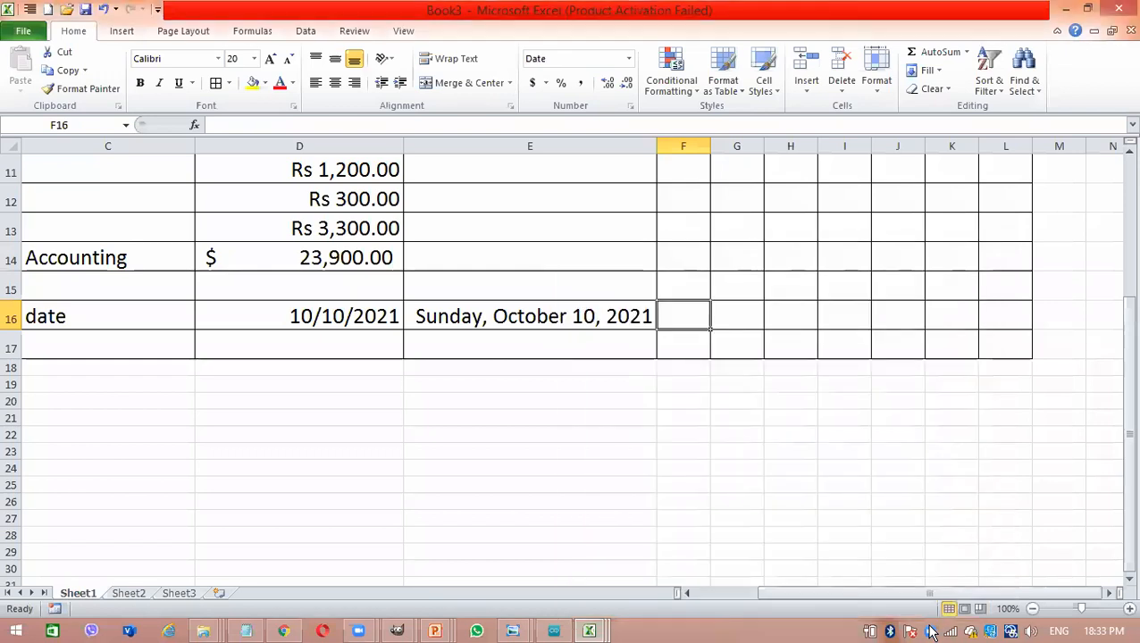
- Enter the current date in cell F16 and widen column F slightly
key("ctrl+semicolon")
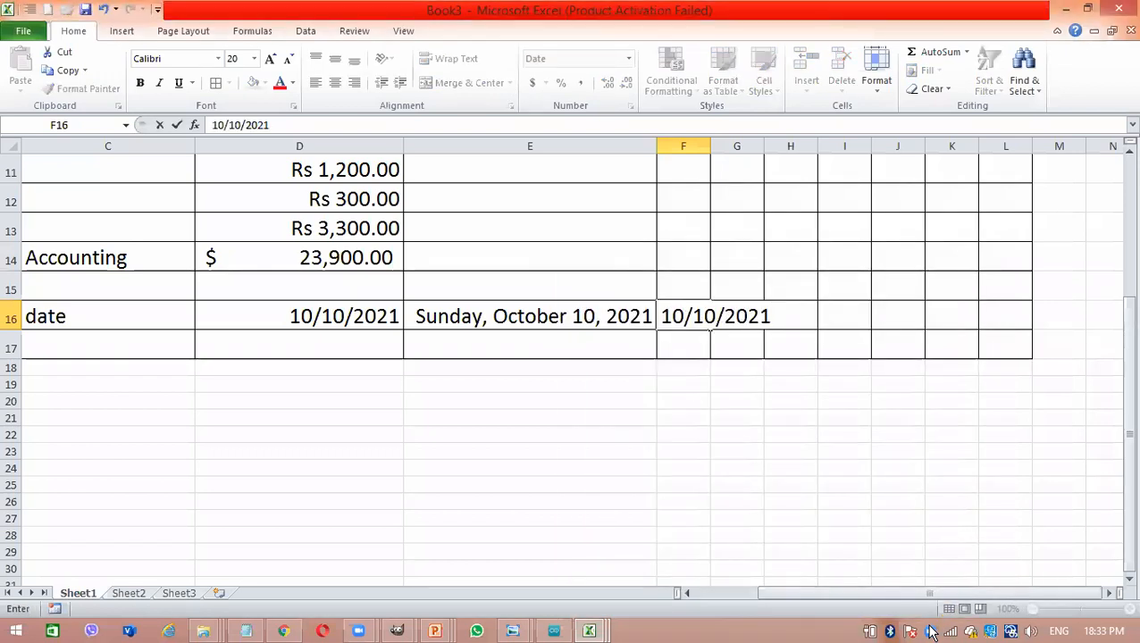
key("Return")
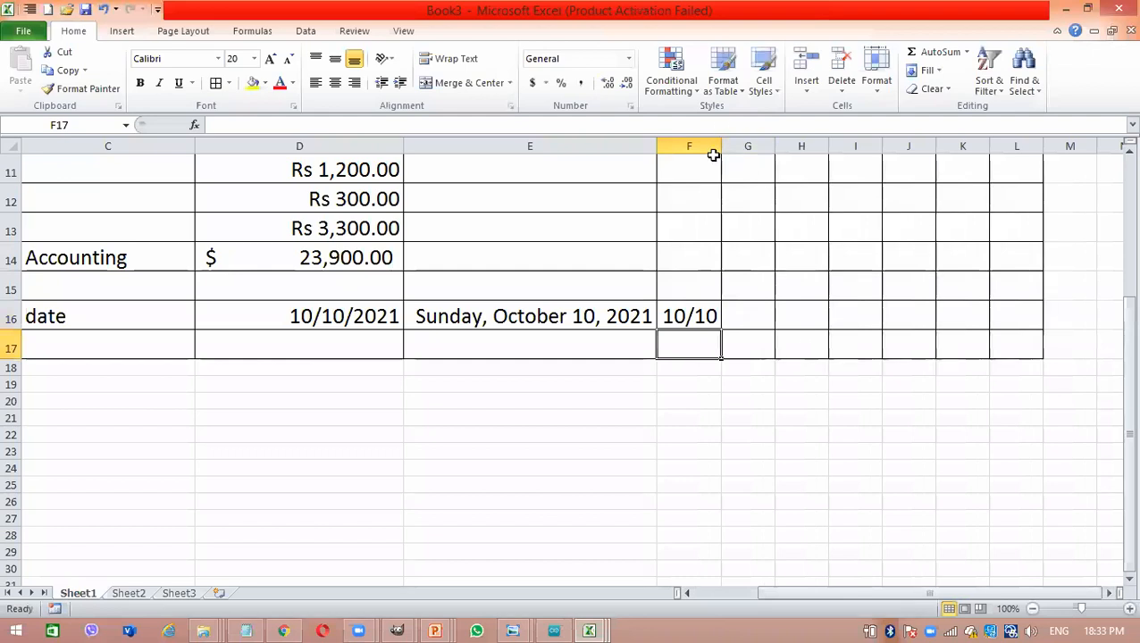
left_click_drag(717, 148, 730, 147)
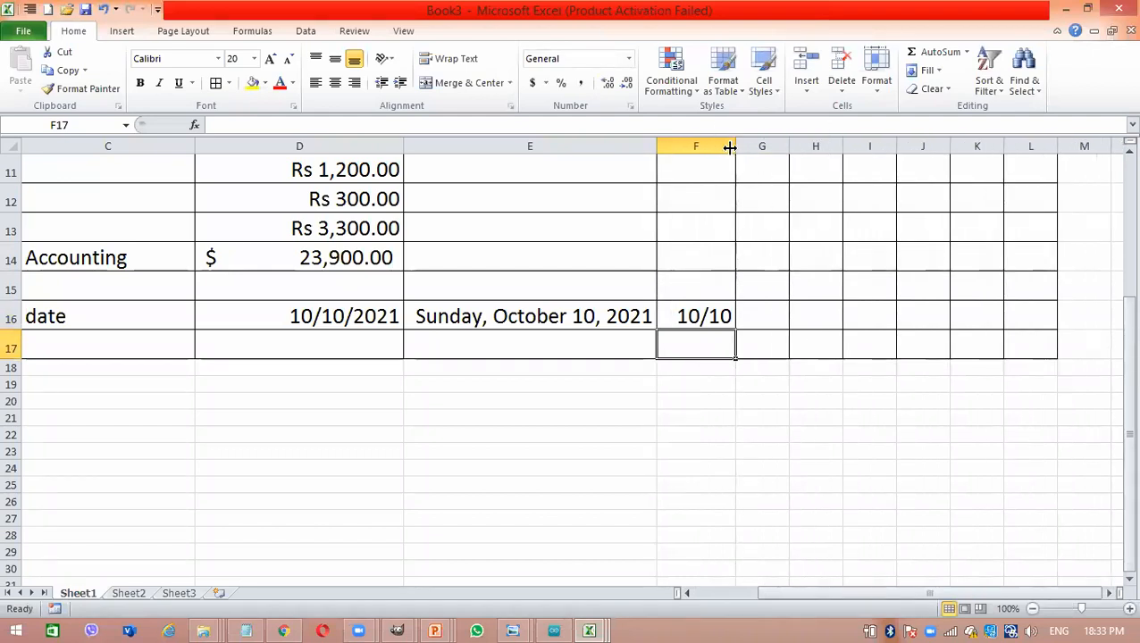
- Format cell G16 as Date with the type 14-Mar
left_click(660, 382)
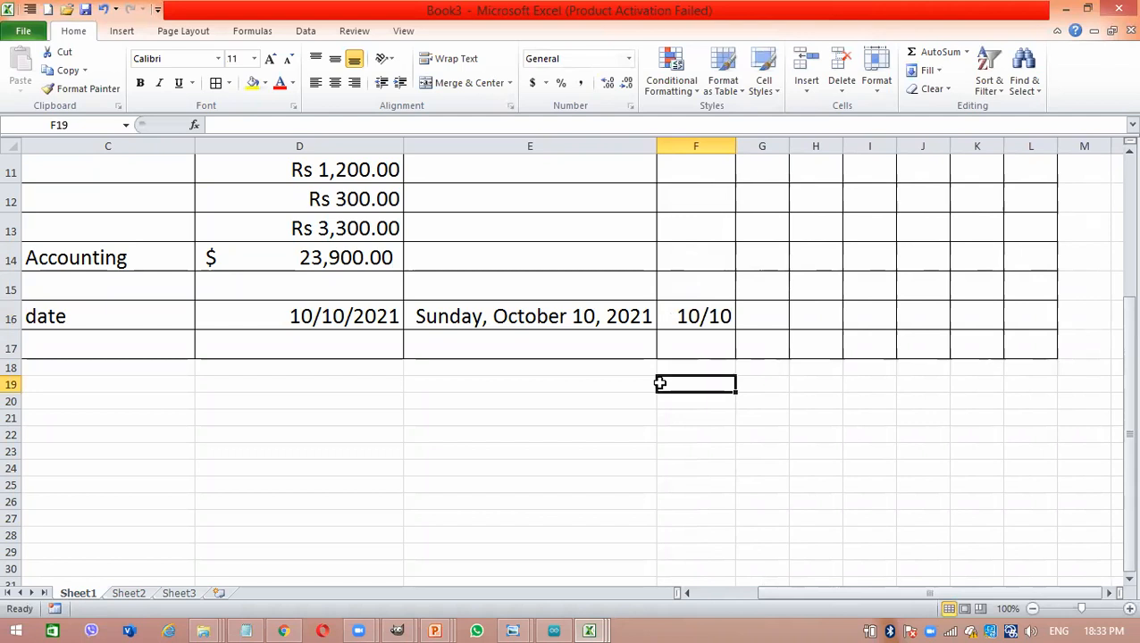
left_click(763, 314)
right_click(763, 315)
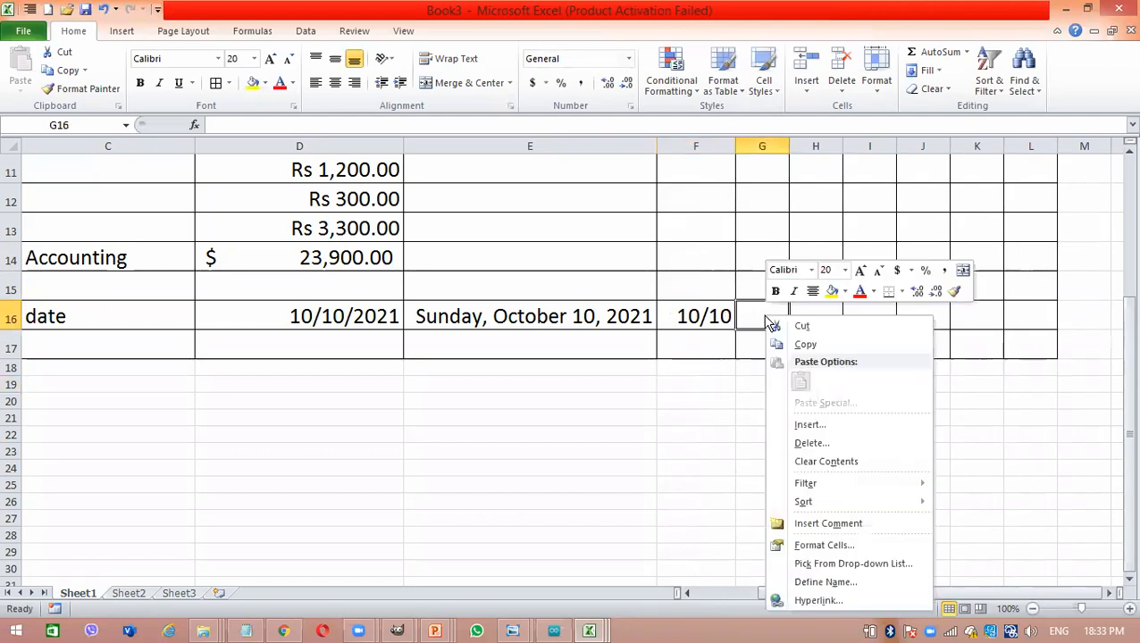
left_click(845, 546)
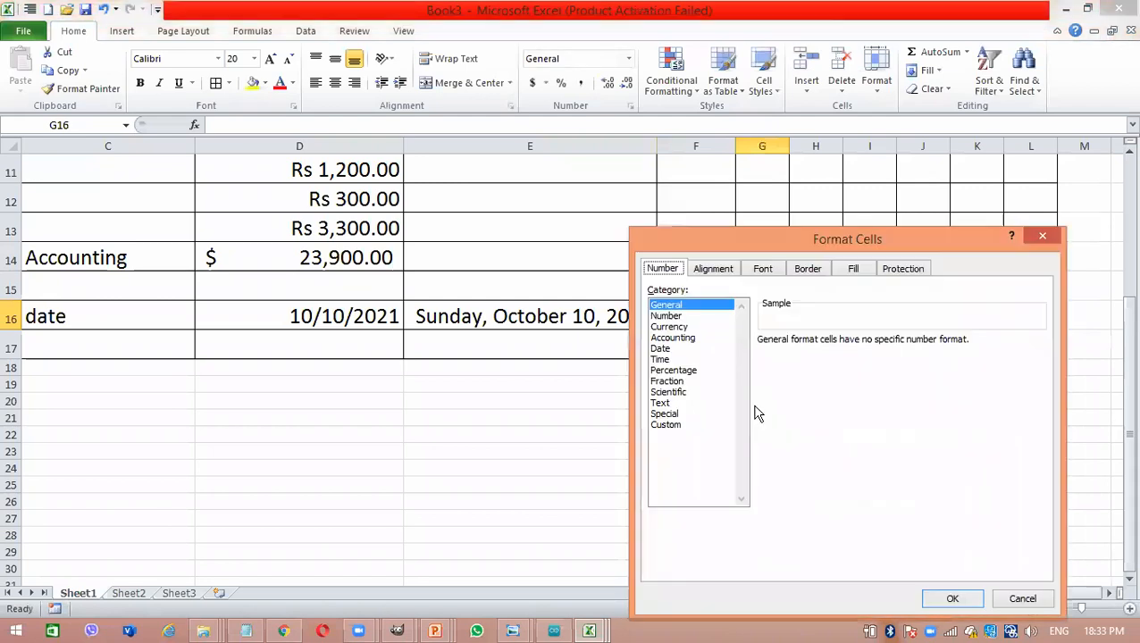
left_click(679, 349)
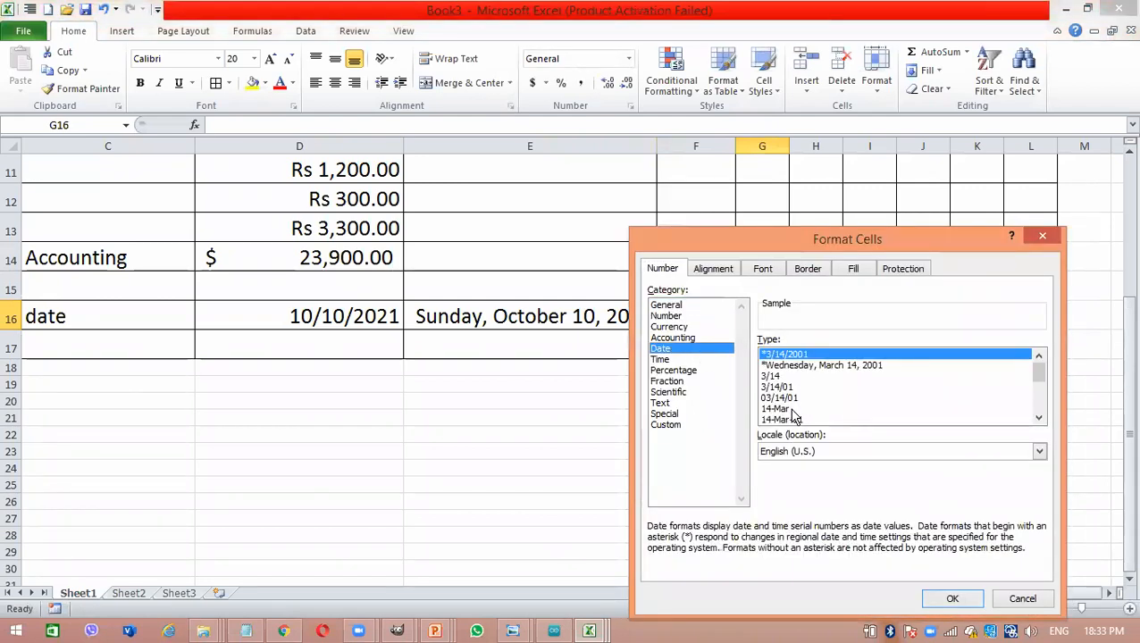
left_click(791, 410)
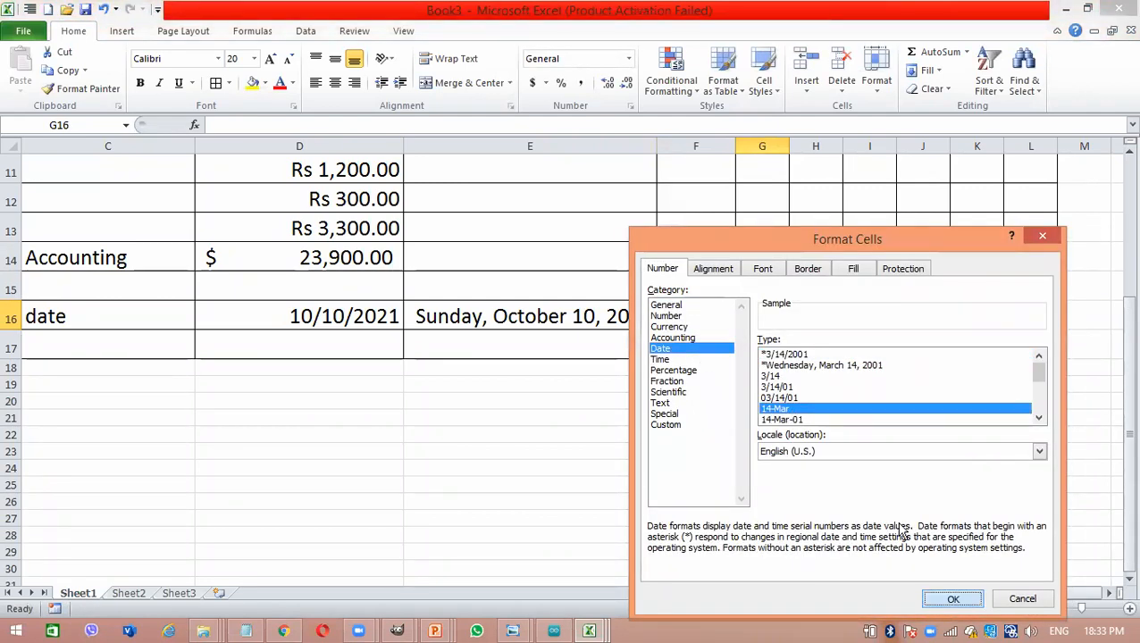
left_click(952, 598)
- Enter the current date, 10/10/2021, in cell G16 and widen column G slightly
type("10/10/2021")
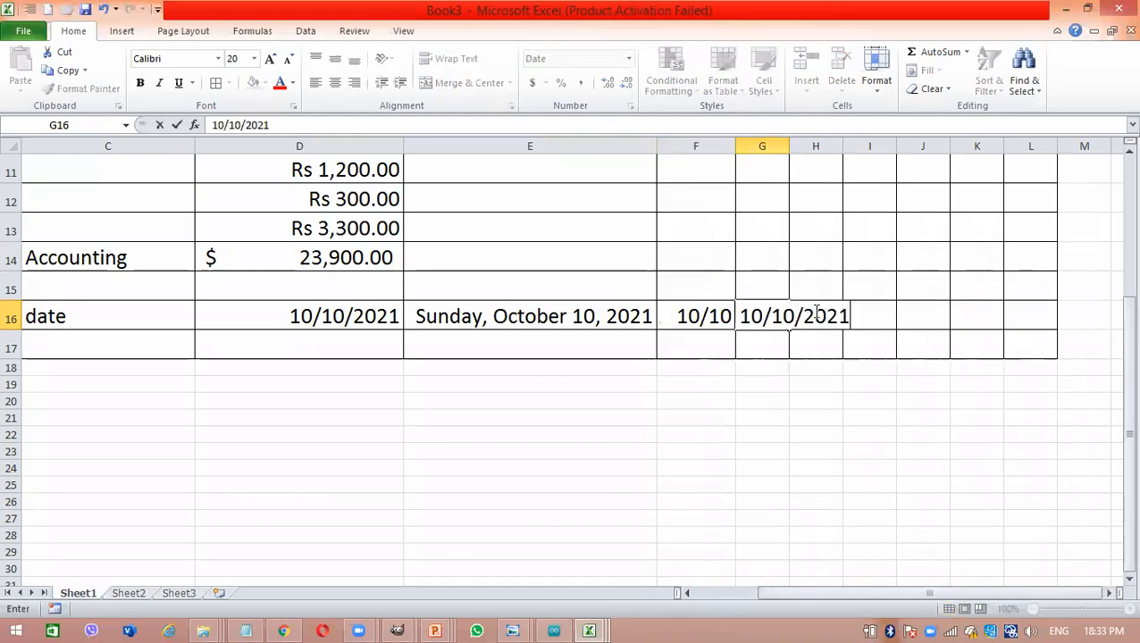
key("Return")
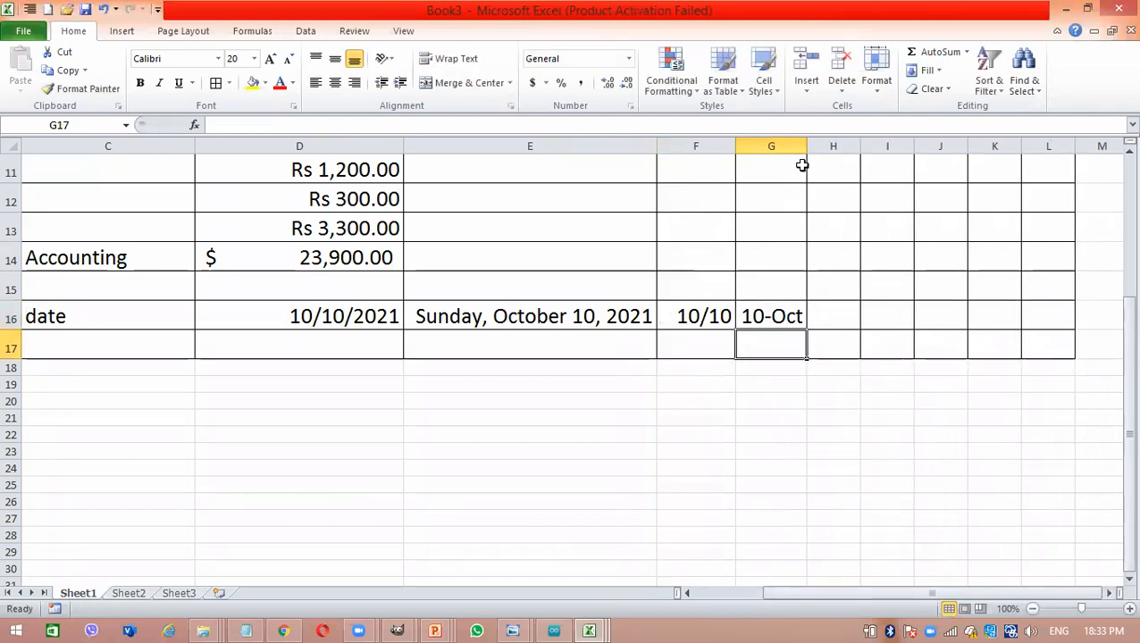
left_click_drag(806, 149, 824, 149)
left_click(460, 369)
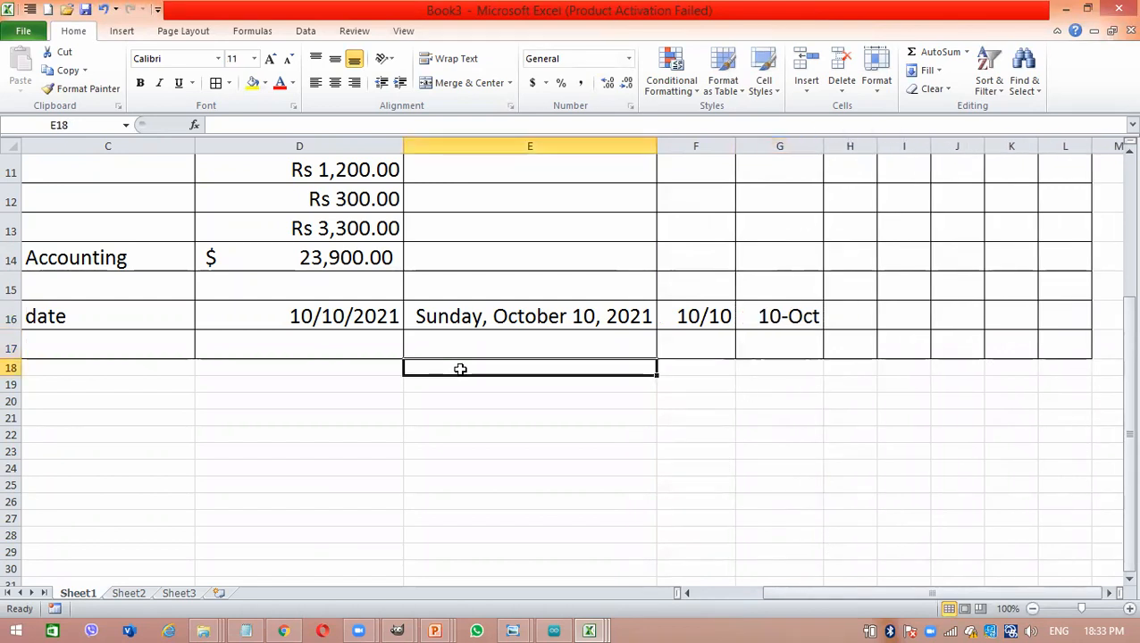
- Enter the label "time" in cell C17, below the date label
left_click(129, 352)
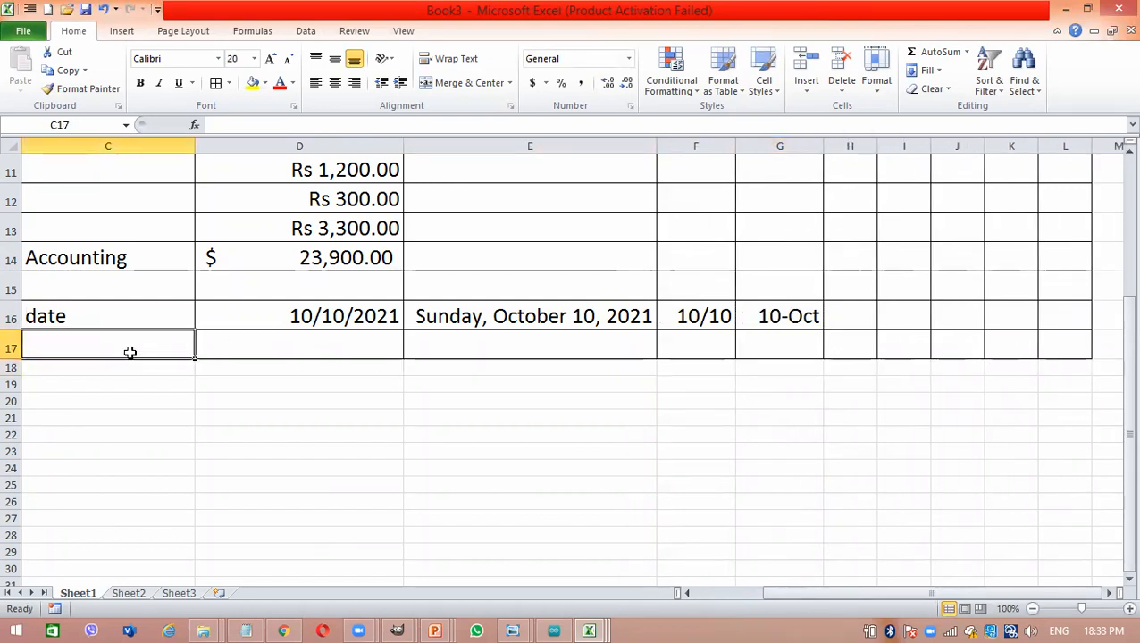
type("time")
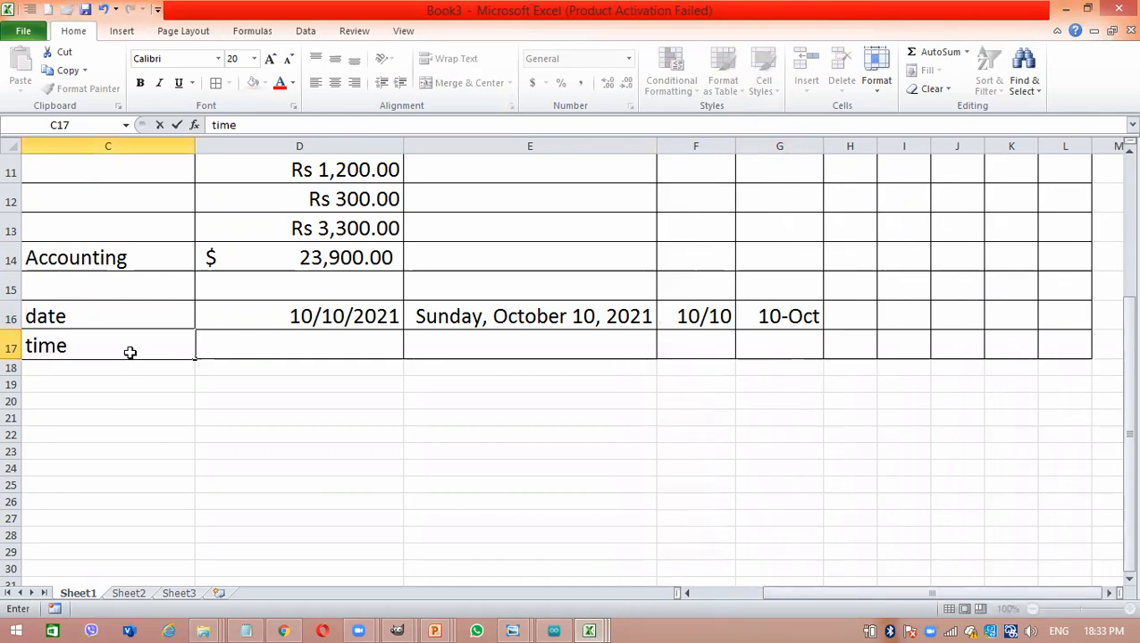
key("Tab")
- Format cell D17 as Time with the type 1:30:55 PM
right_click(297, 348)
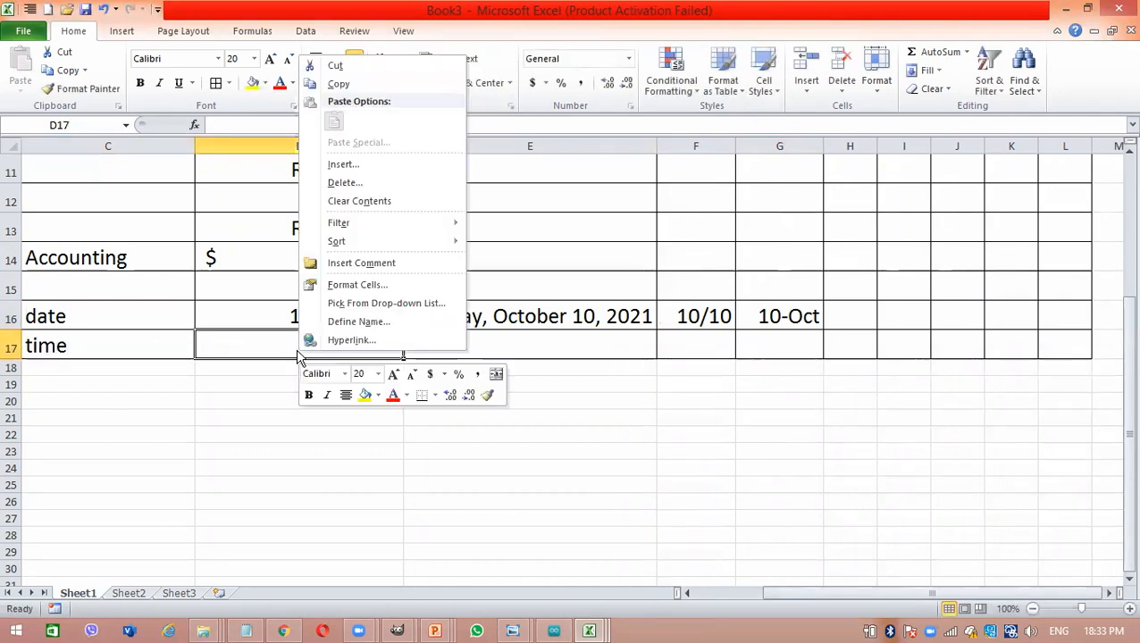
mouse_move(393, 236)
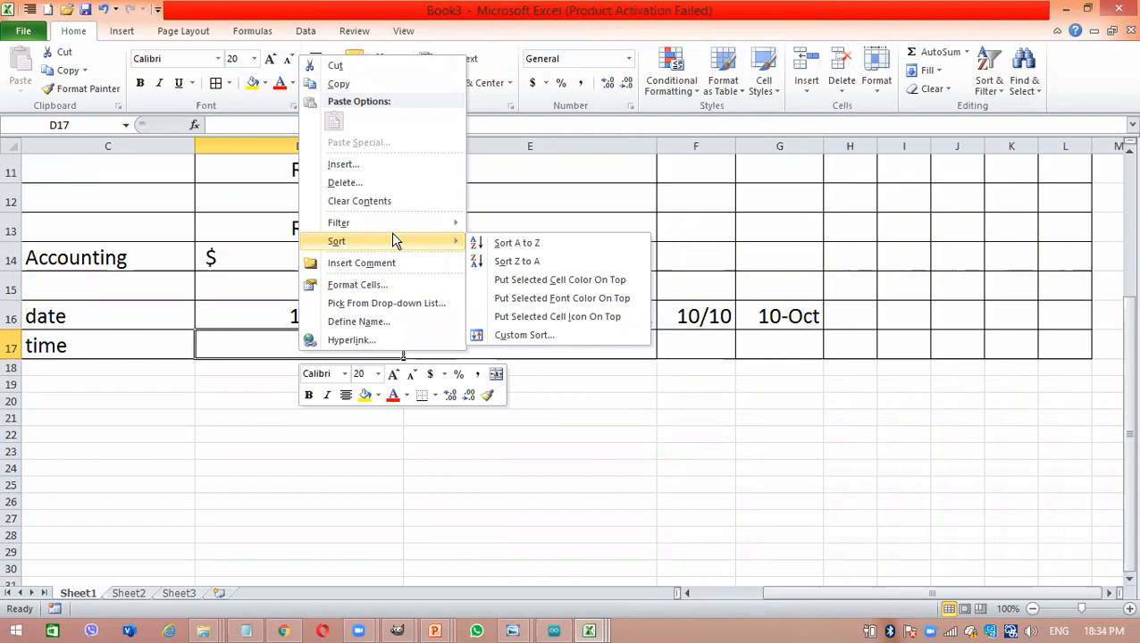
left_click(399, 286)
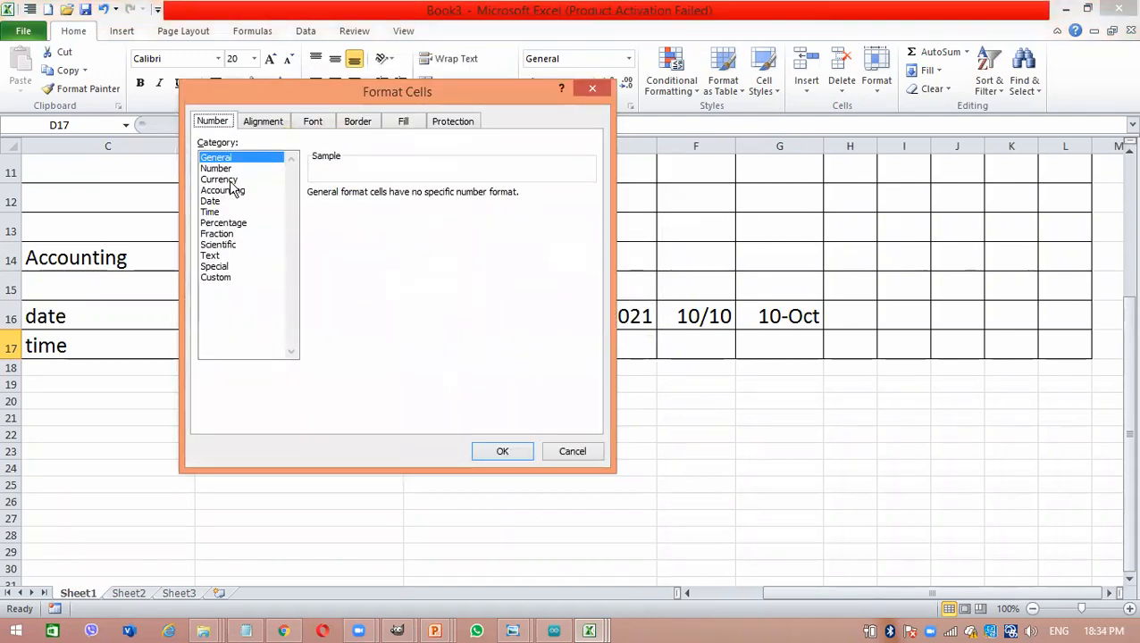
left_click(222, 213)
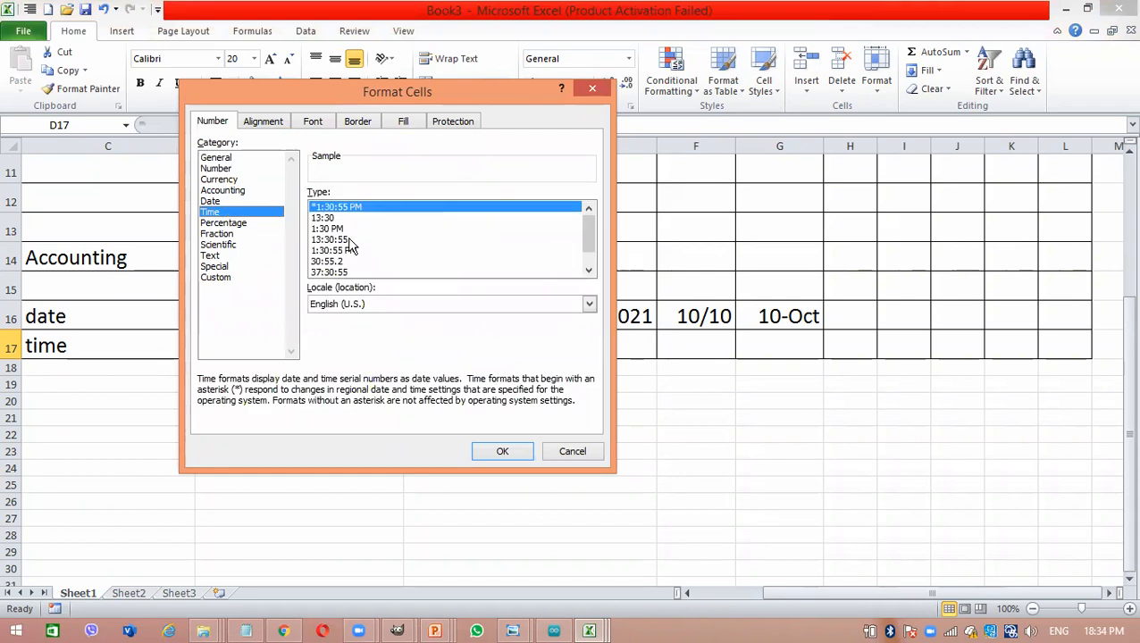
left_click(349, 253)
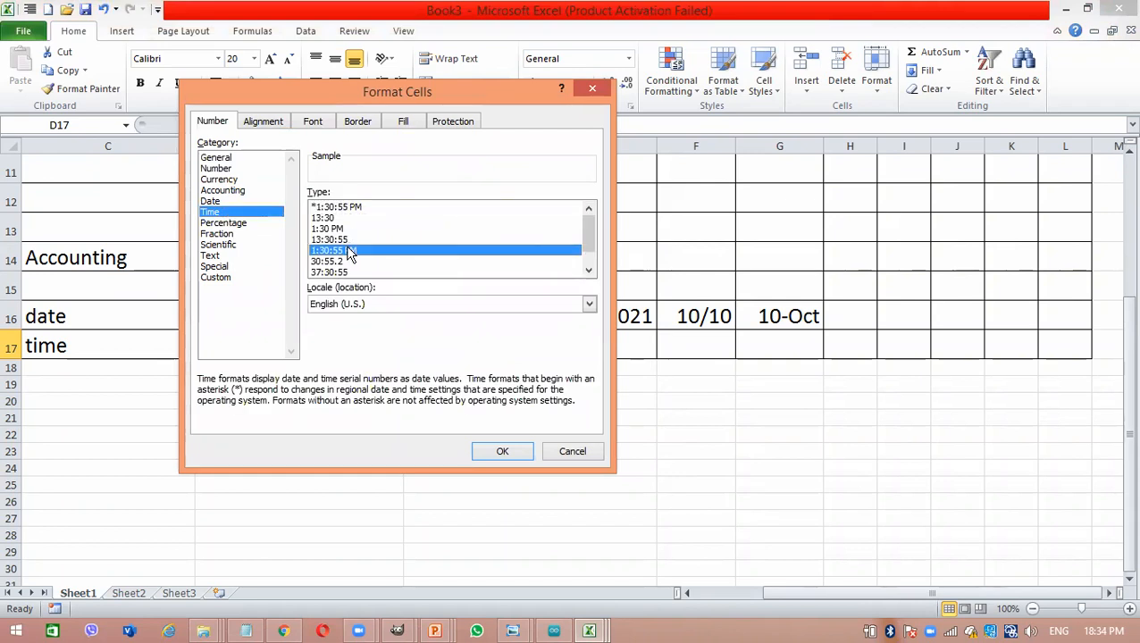
left_click(502, 452)
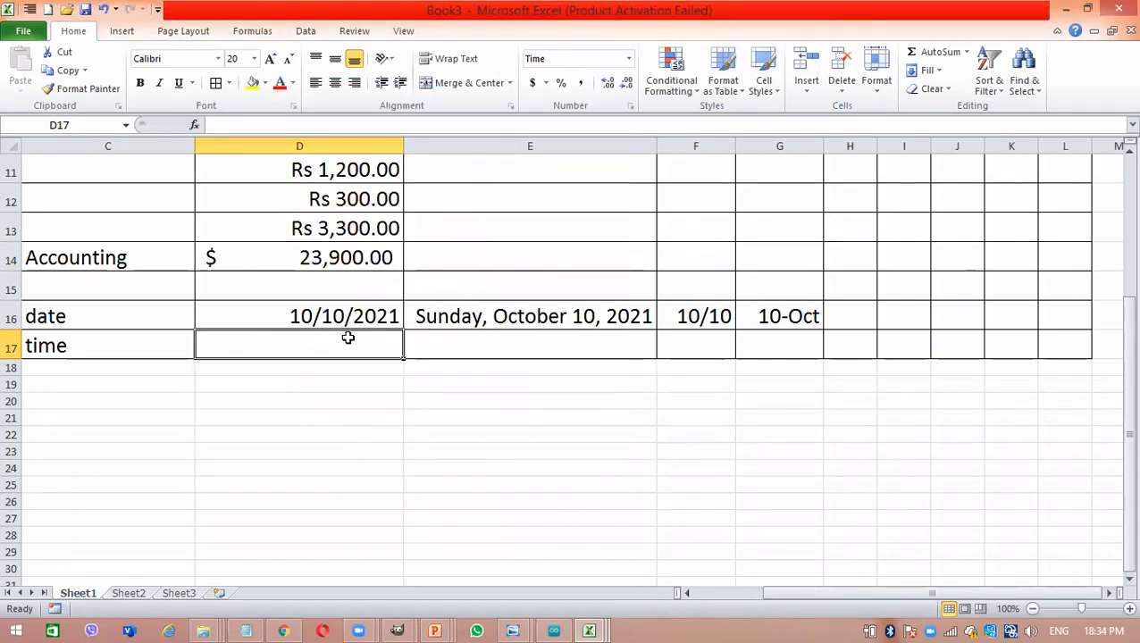
- Enter the current time, 18:34, in the formatted cell D17 and in the unformatted cell E17
key("ctrl+shift+semicolon")
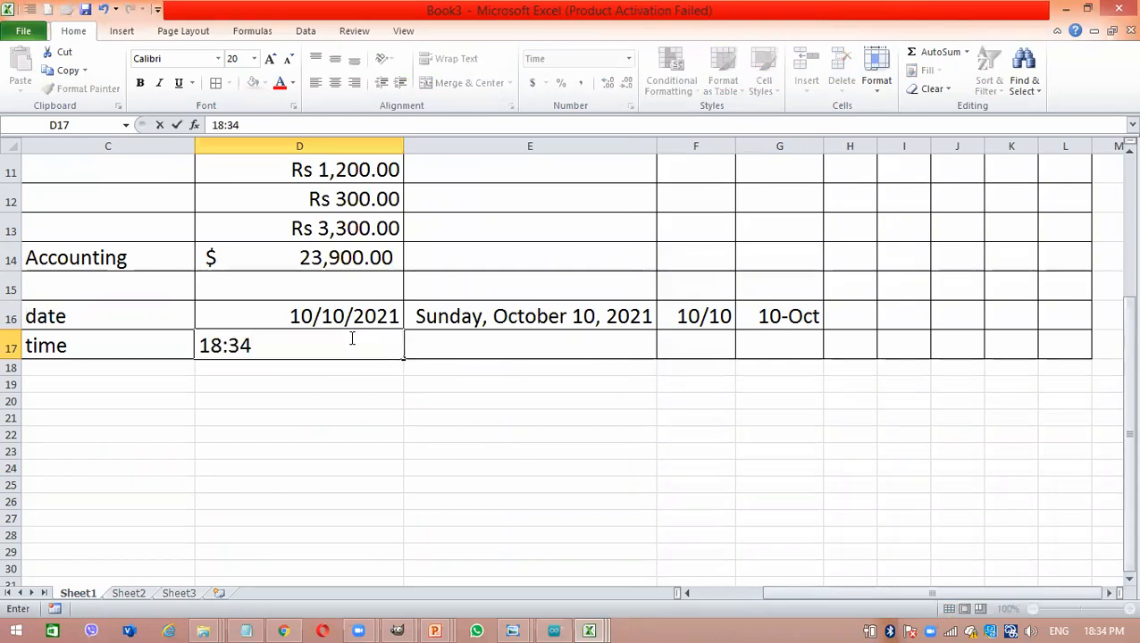
key("Return")
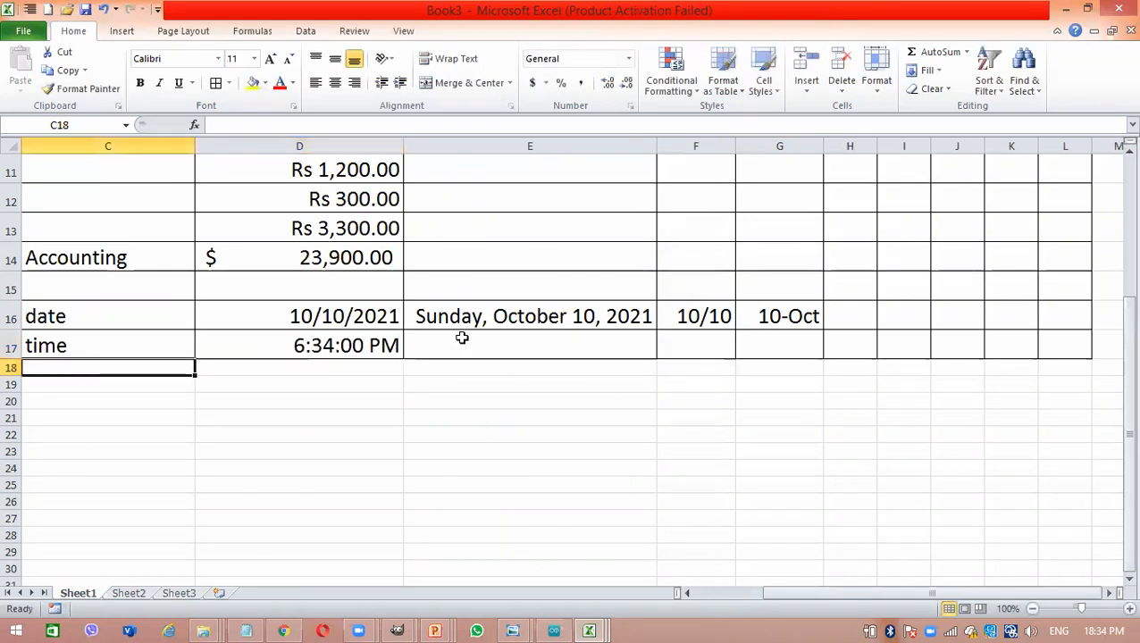
left_click(479, 342)
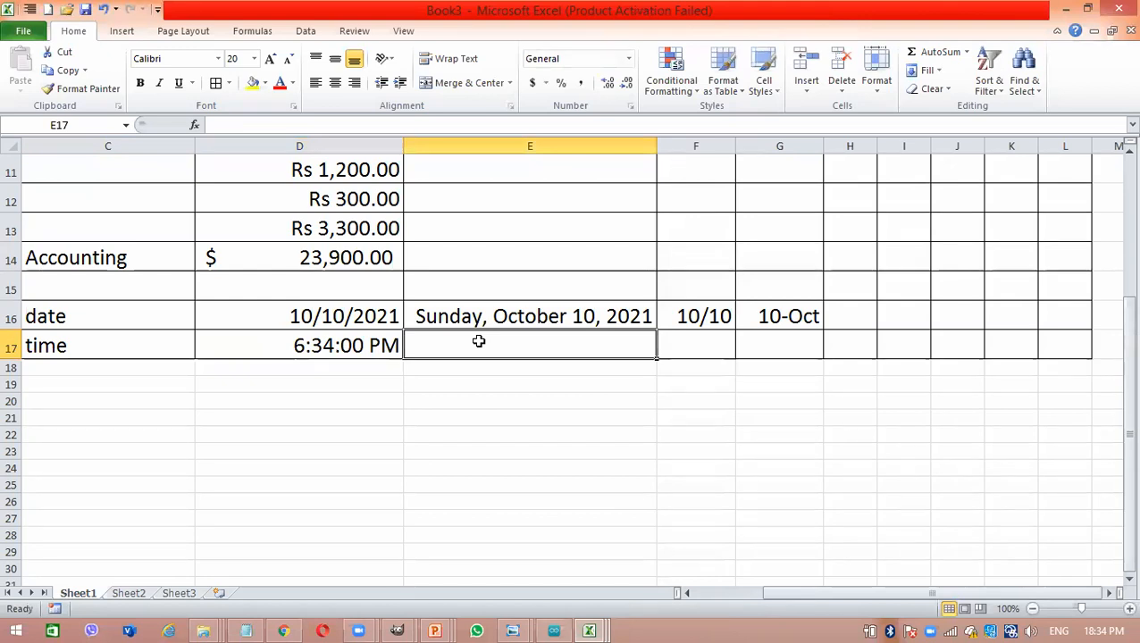
key("ctrl+shift+semicolon")
key("Return")
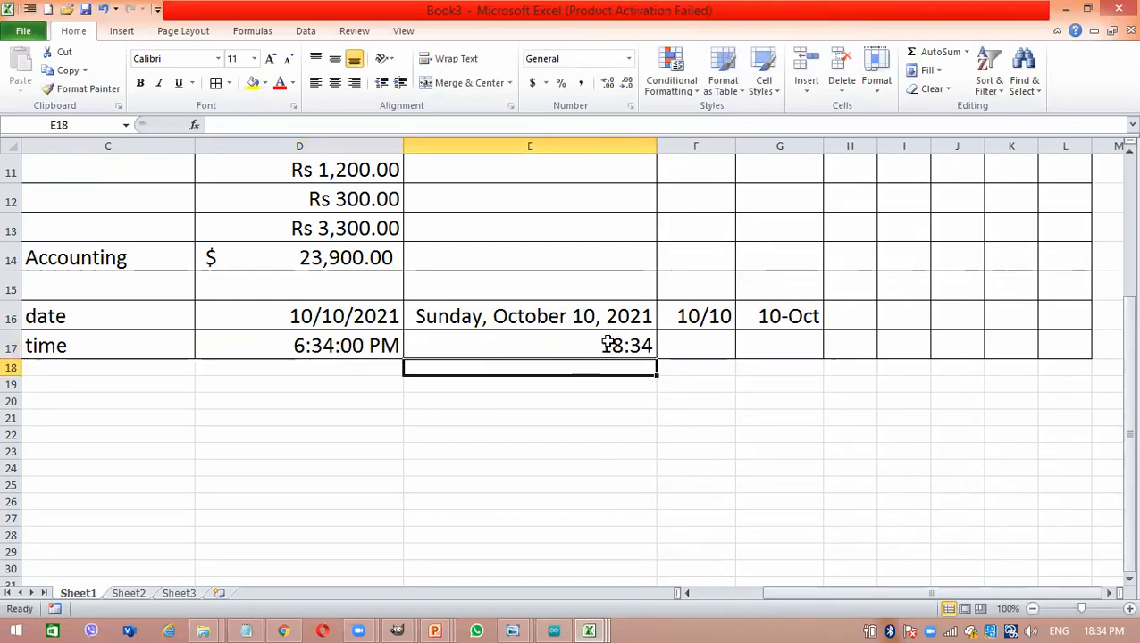
- Enter the current time, 18:34, in cell F17 without applying a number format first
left_click(695, 337)
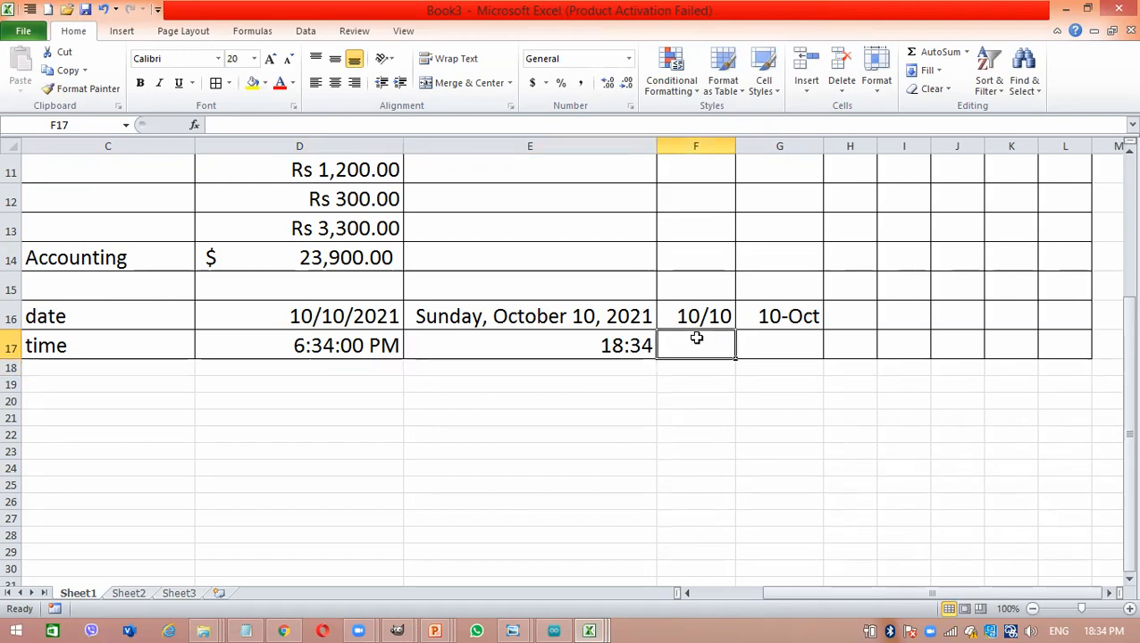
type("10/10/2021")
key("BackSpace")
key("BackSpace")
key("BackSpace")
key("BackSpace")
key("BackSpace")
key("BackSpace")
key("BackSpace")
key("BackSpace")
key("BackSpace")
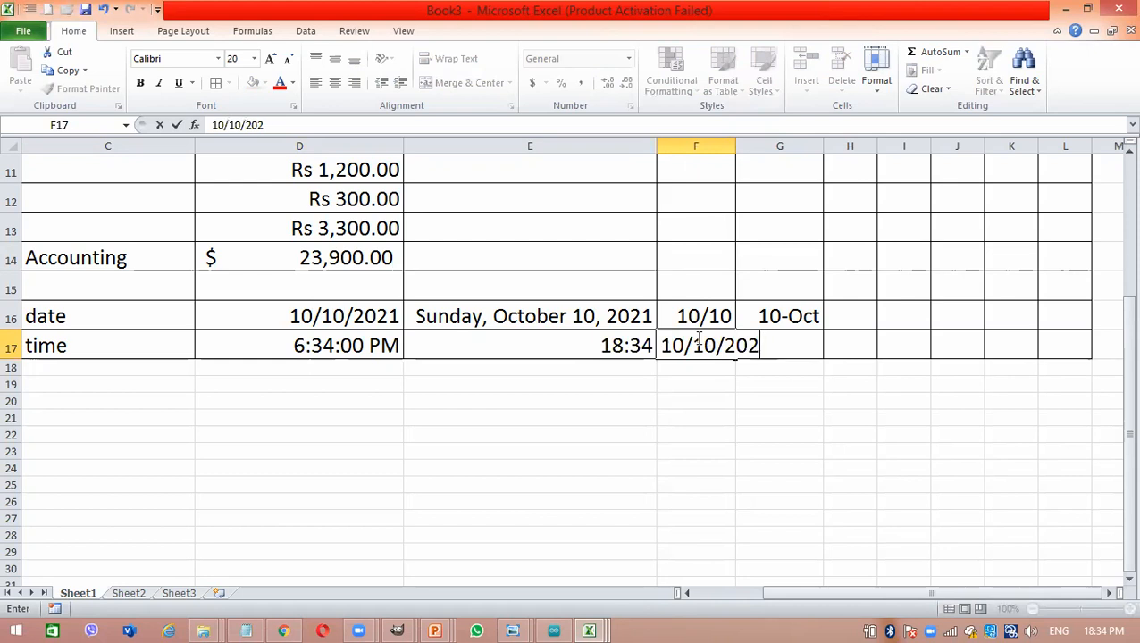
key("BackSpace")
key("ctrl+shift+semicolon")
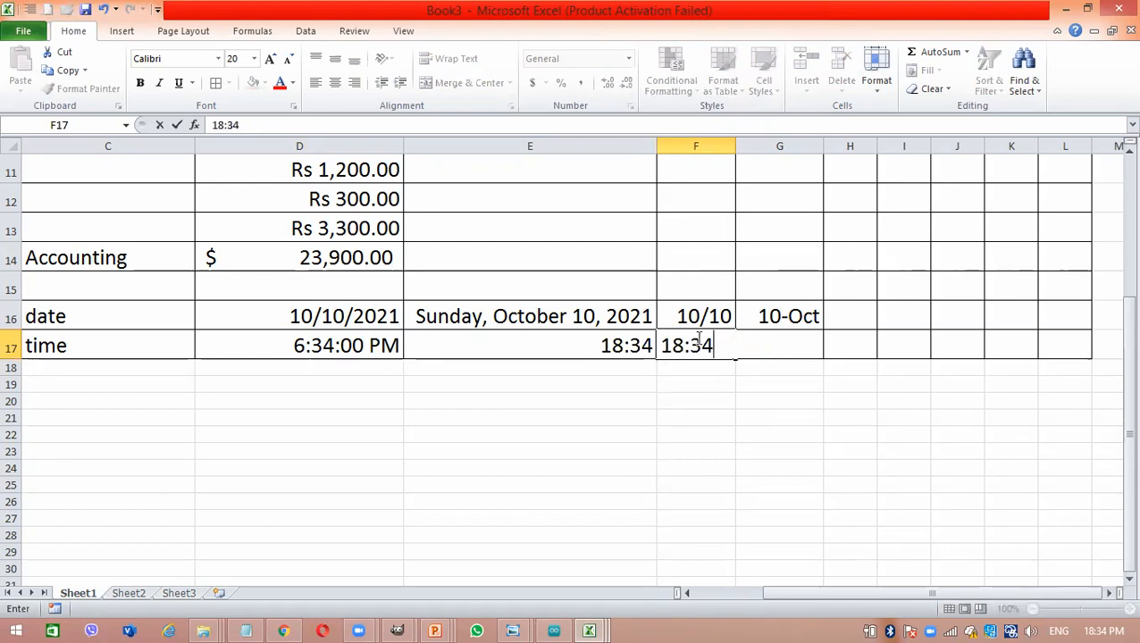
key("Return")
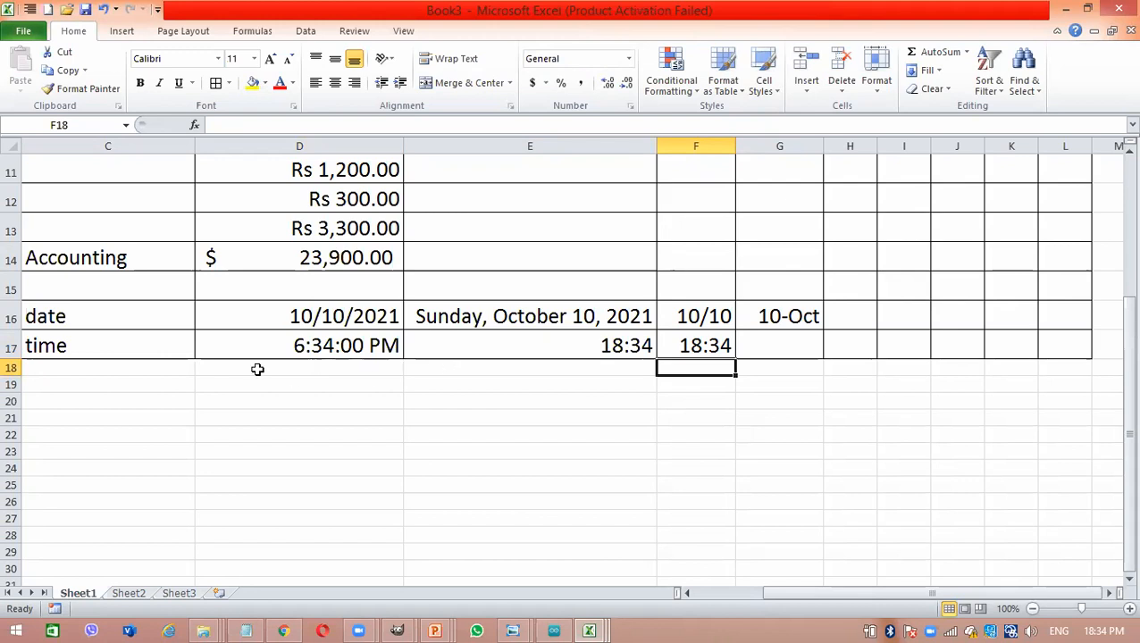
left_click(341, 345)
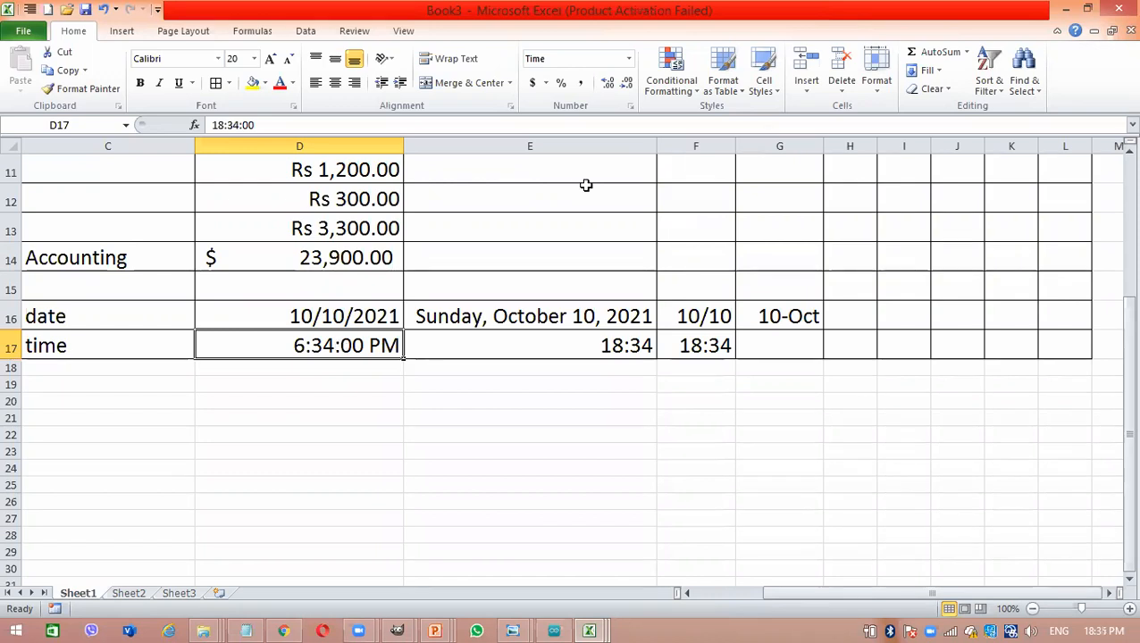
left_click(627, 59)
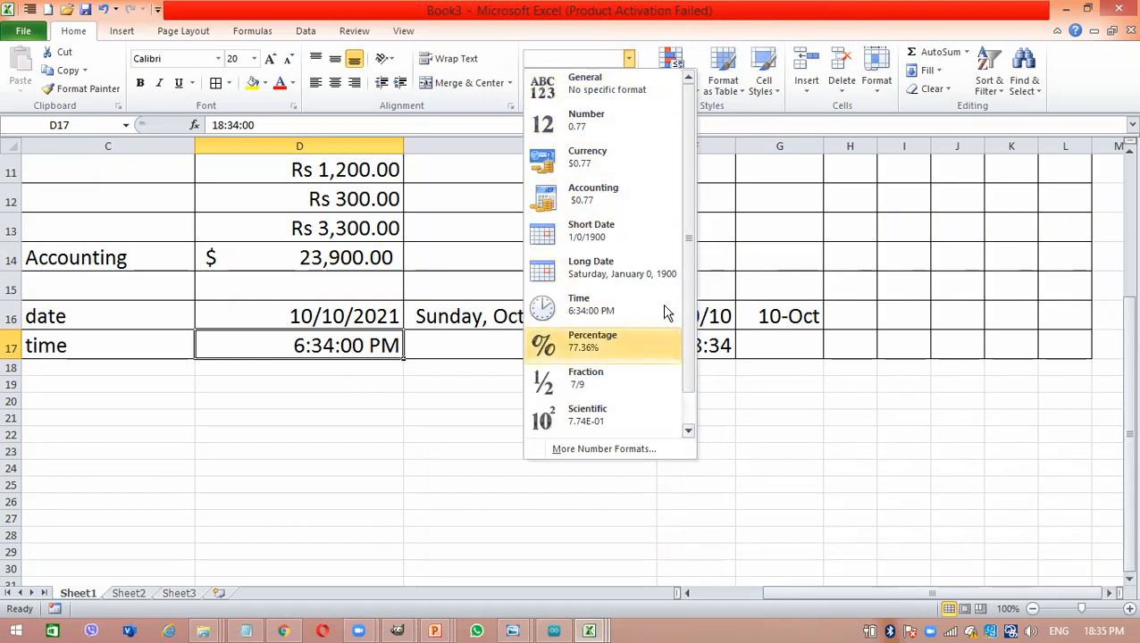
left_click_drag(689, 290, 695, 346)
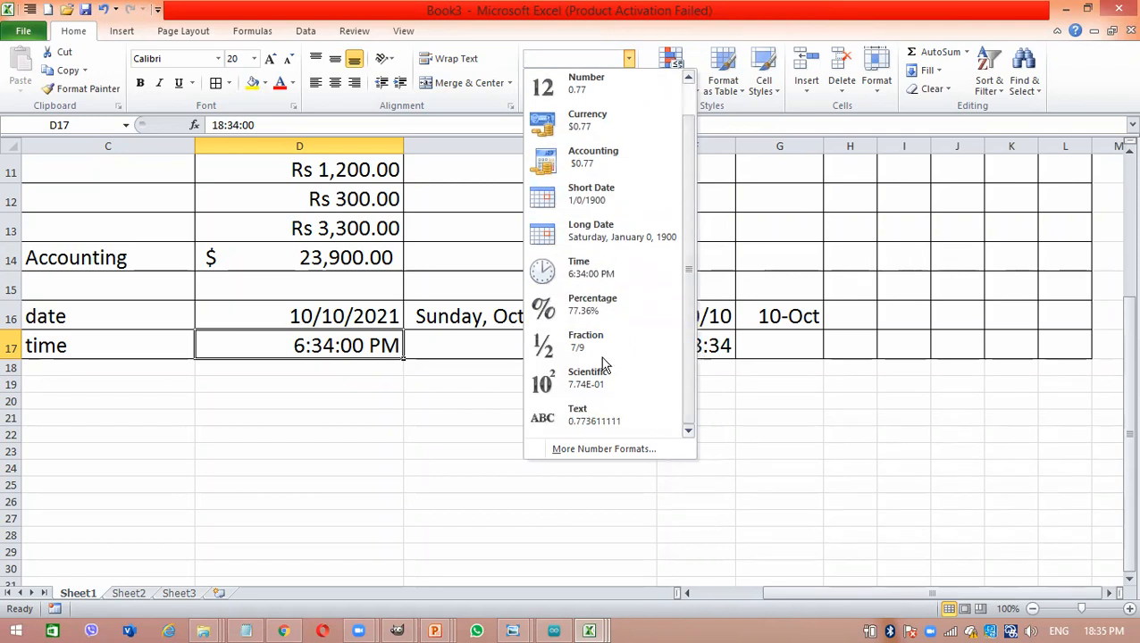
left_click(367, 401)
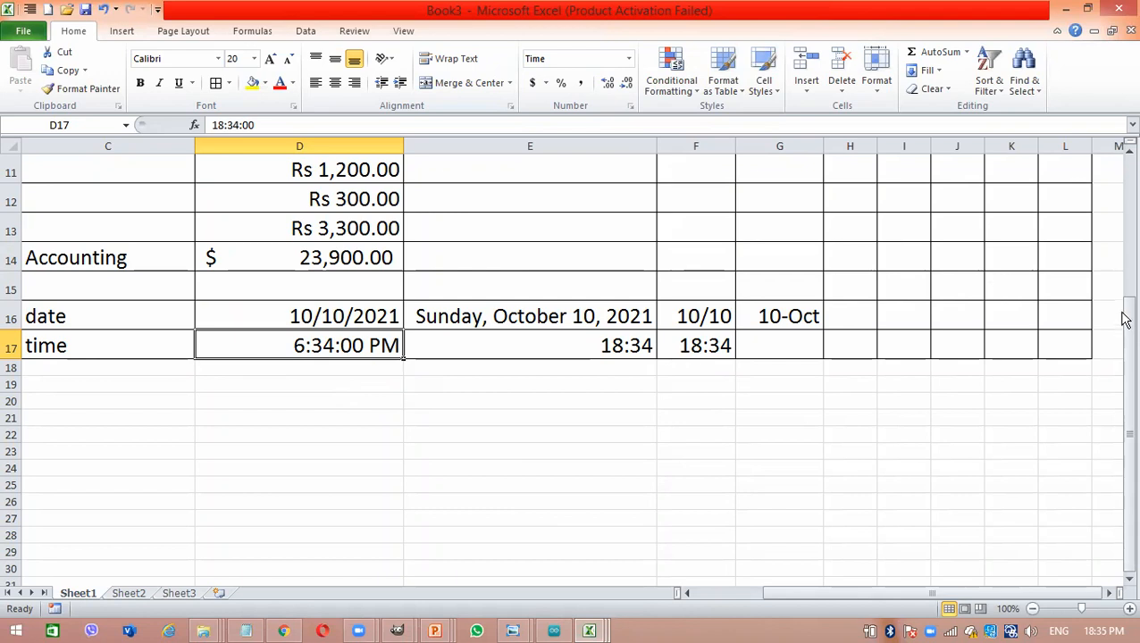
- Enter the label "percentage" in cell C19, leaving row 18 empty below the time row
mouse_move(1127, 318)
left_mouse_down()
mouse_move(1116, 229)
mouse_move(1114, 309)
left_mouse_up()
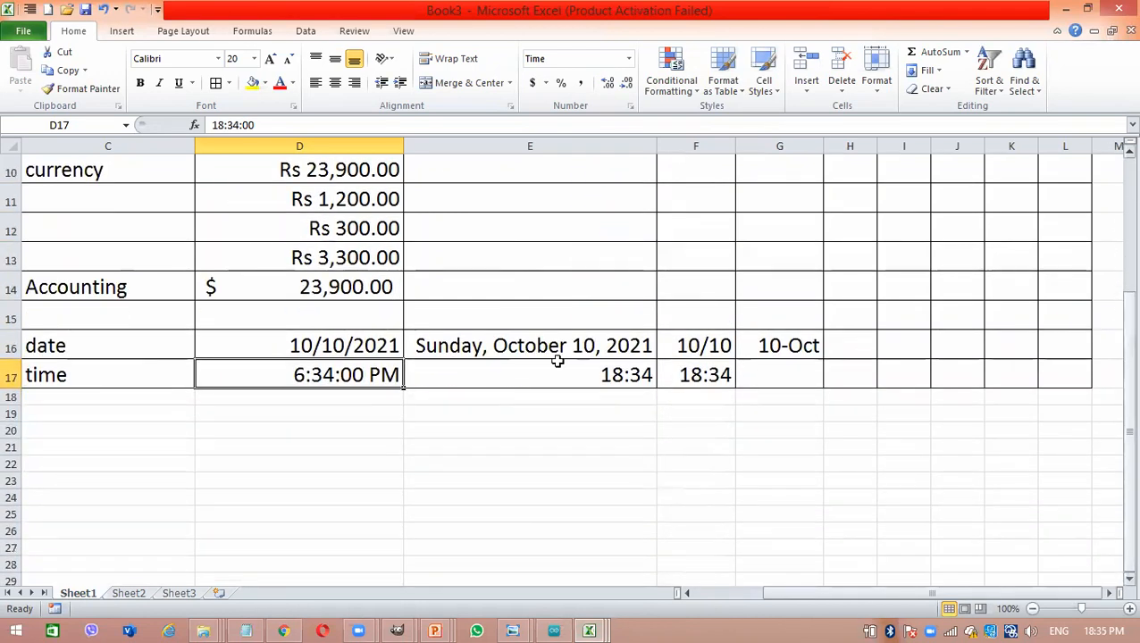
left_click(67, 413)
type("p")
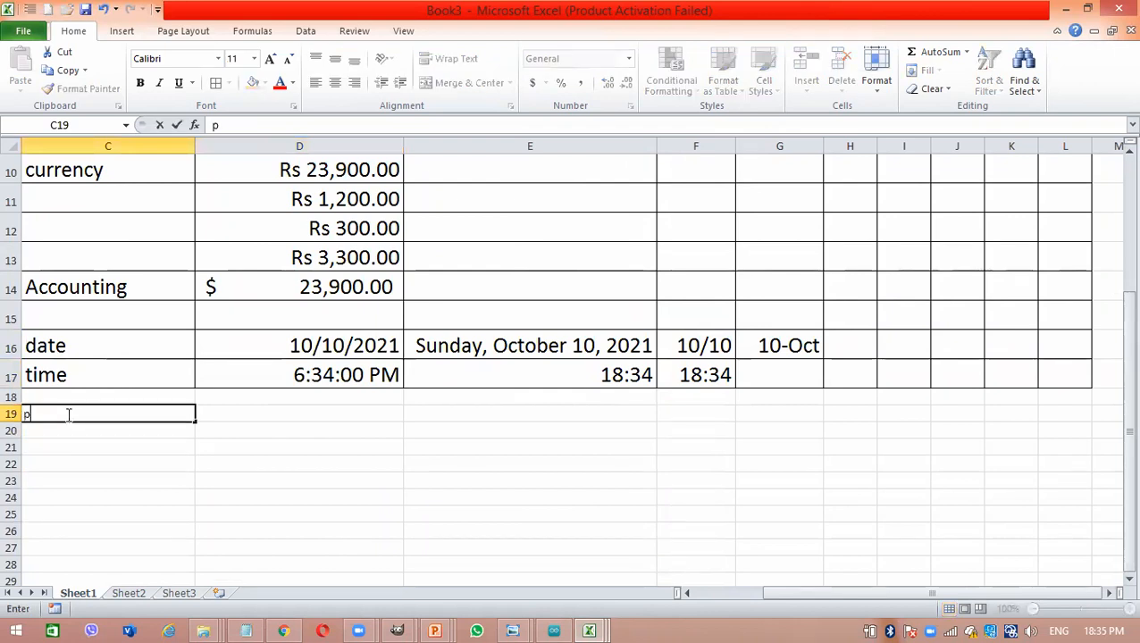
type("ercenta")
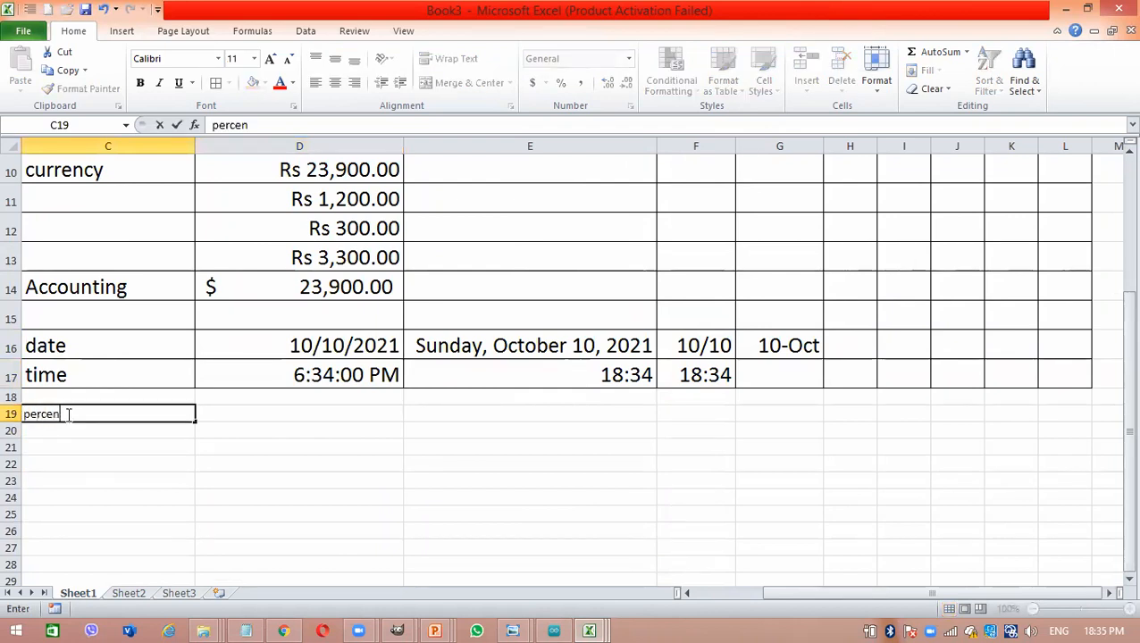
key("Return")
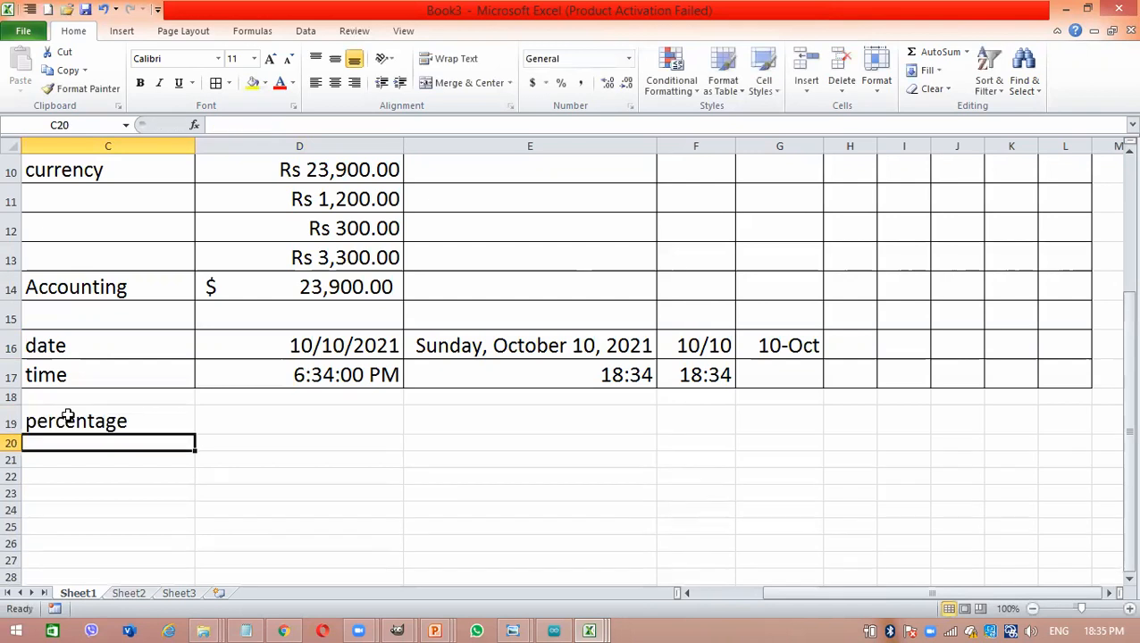
- Apply all borders to the block from cell C19 across to column K and increase its font size to 22
left_click(118, 420)
left_click_drag(118, 420, 1036, 502)
left_click(217, 83)
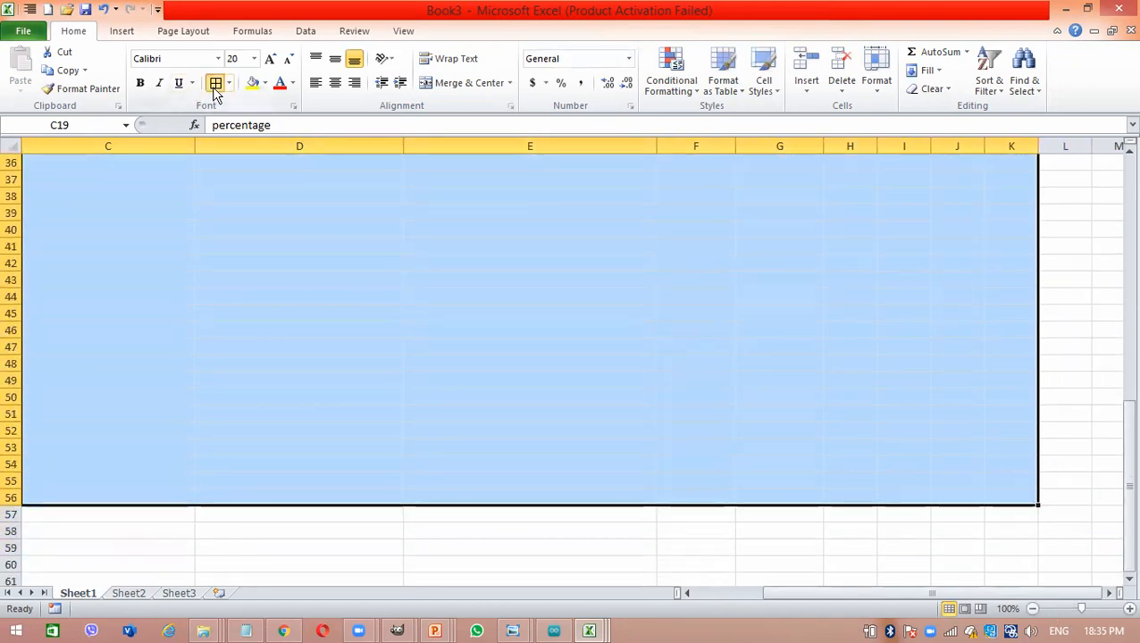
left_click(271, 60)
left_click(187, 400)
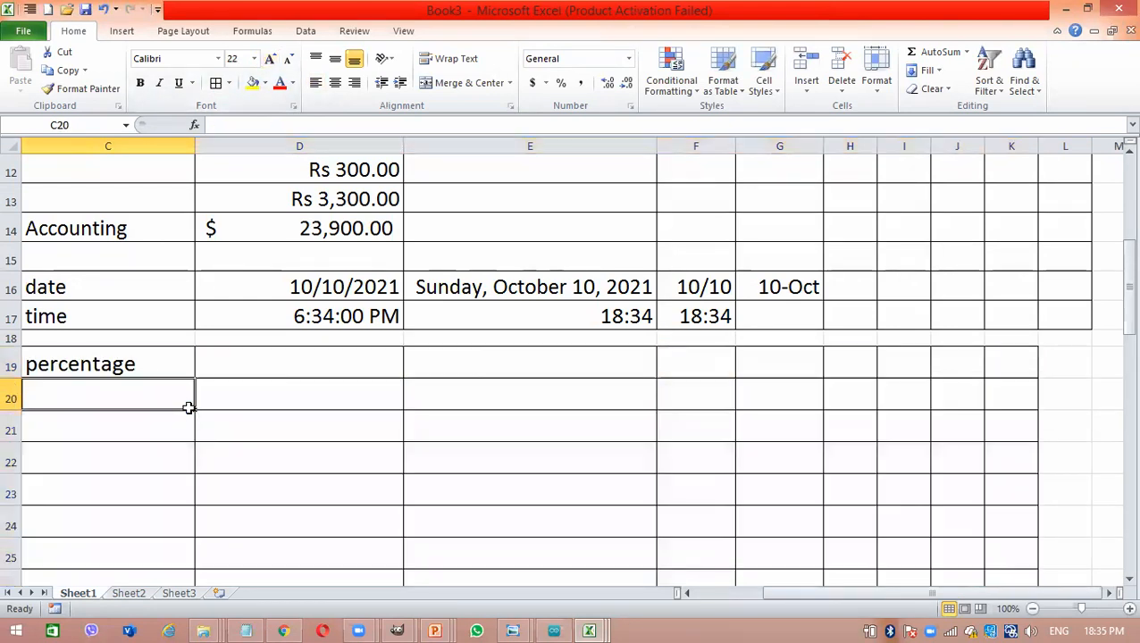
left_click(266, 366)
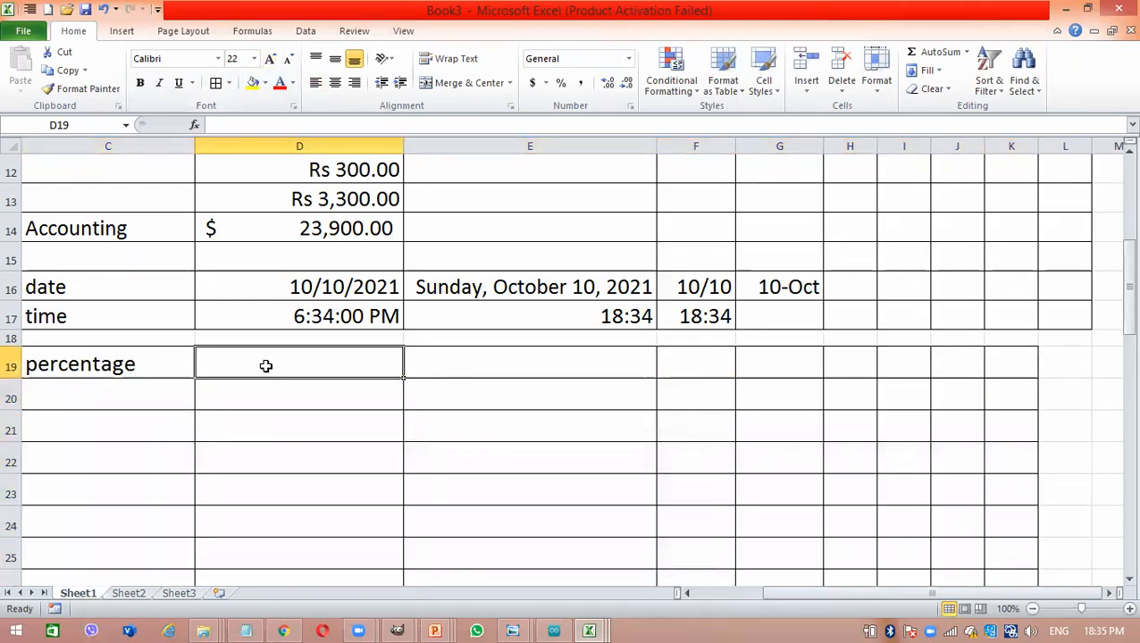
- Enter 0.25 in cell D19 and apply the percentage format to it
type("0")
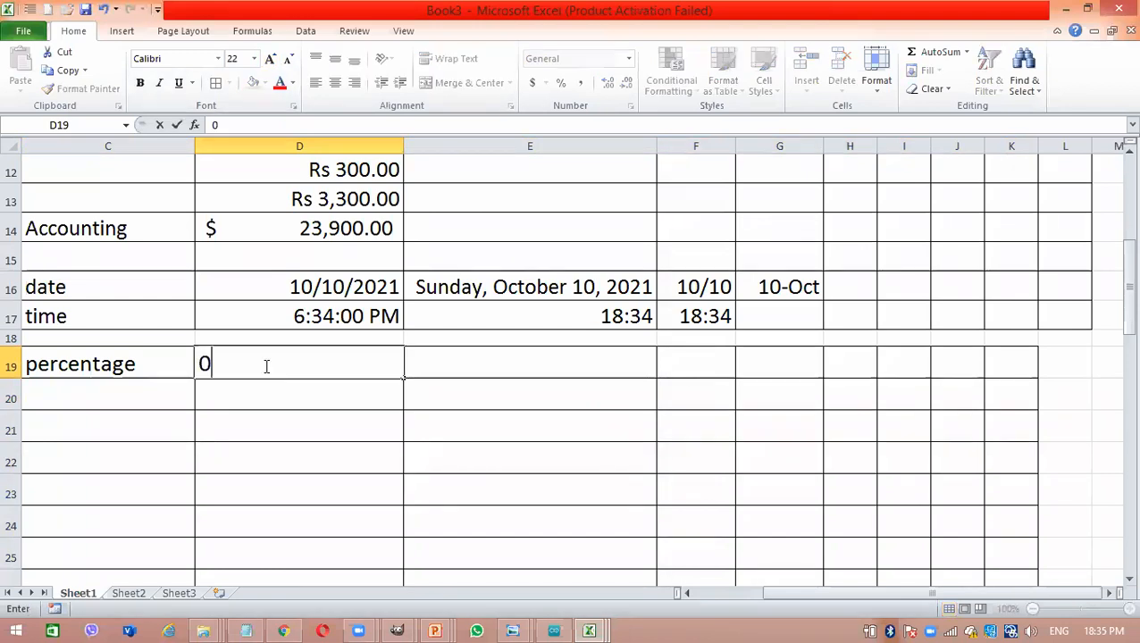
type(".25")
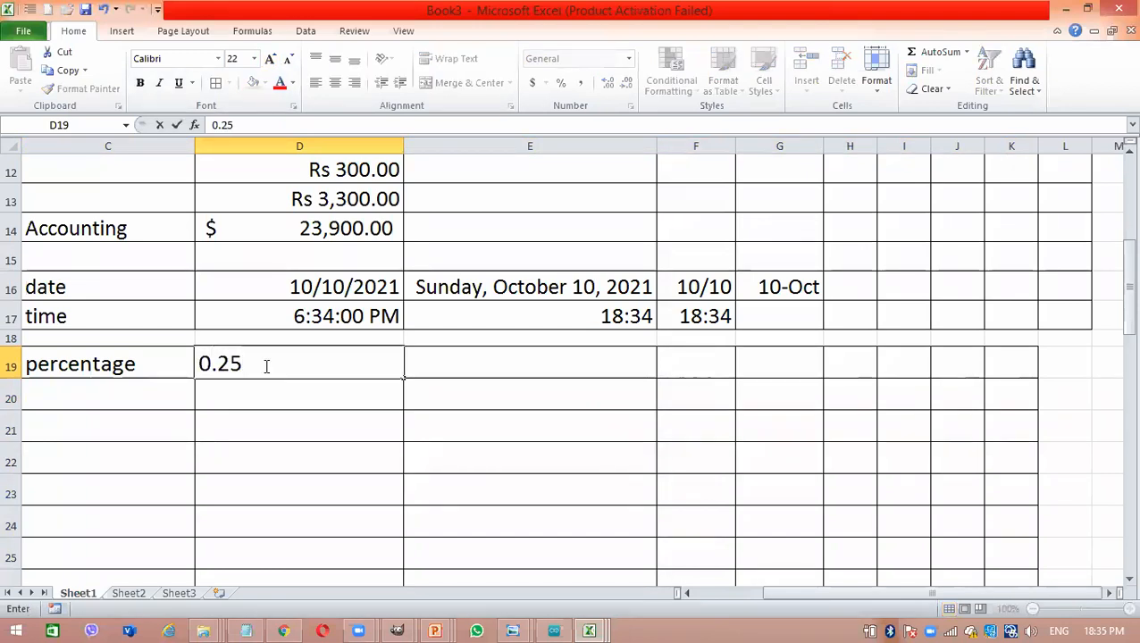
key("Return")
left_click(265, 366)
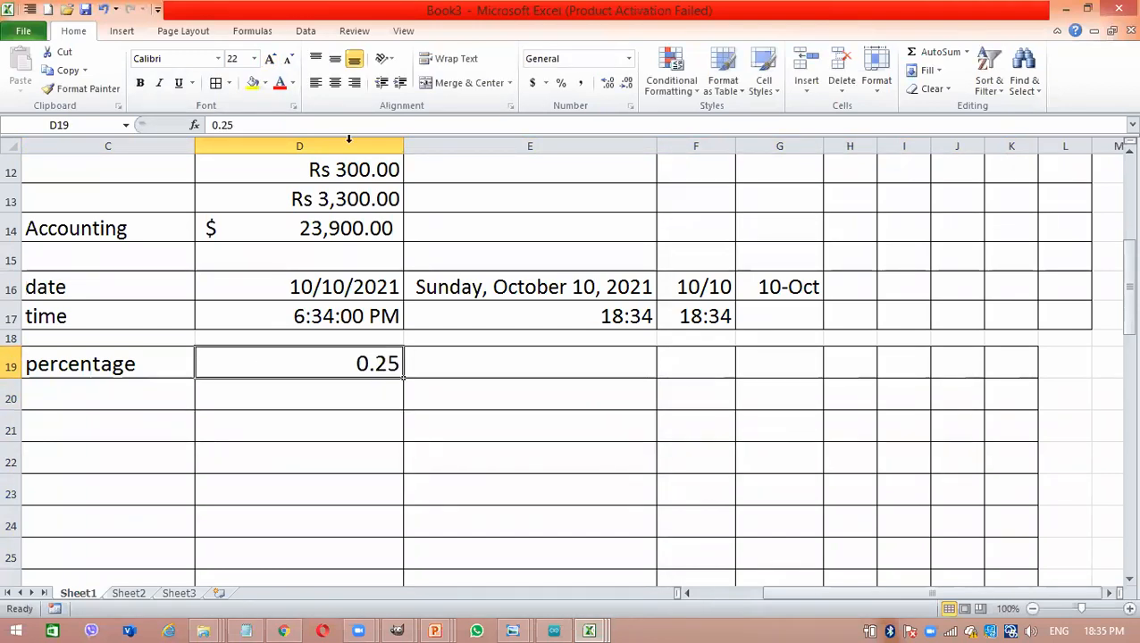
left_click(560, 85)
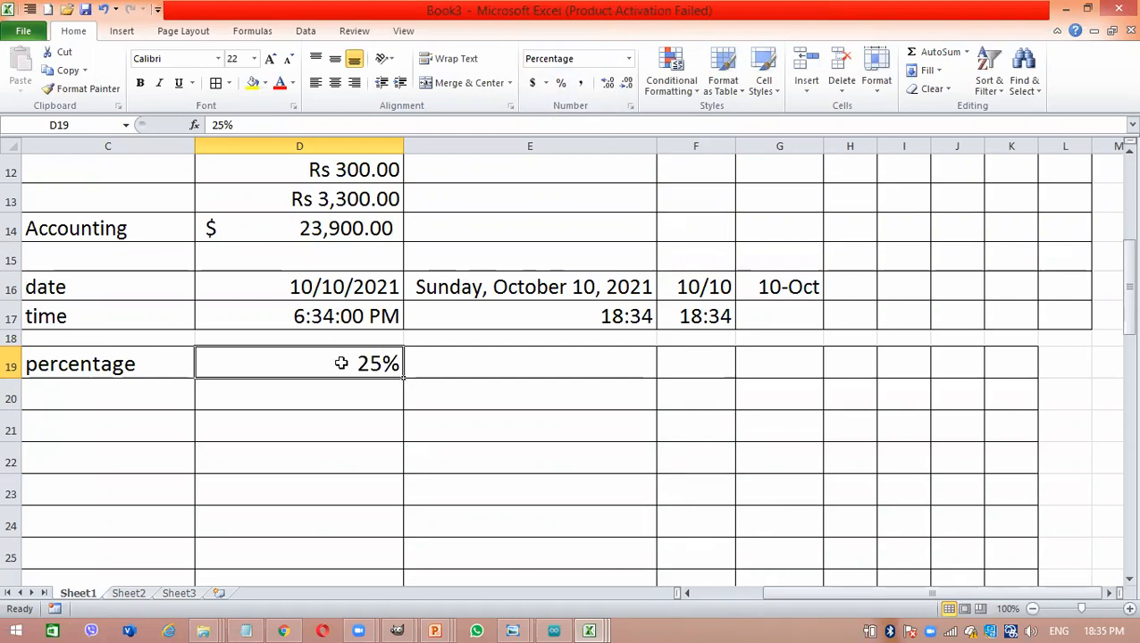
- Enter 1.75 in cell D20 below and format it as a percentage
left_click(366, 399)
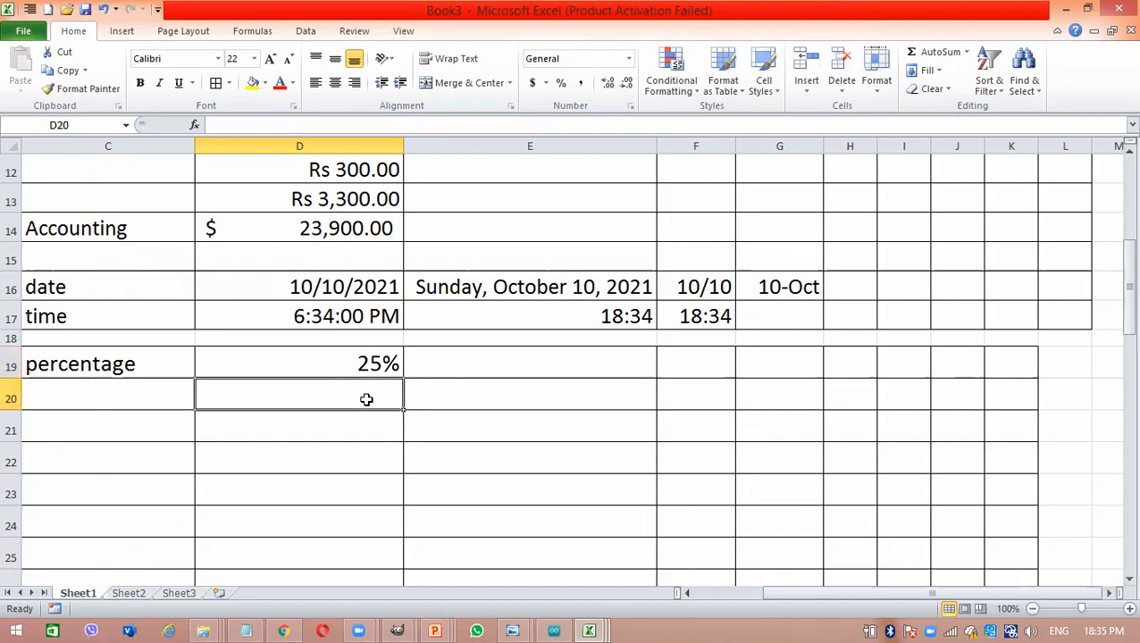
type("1.75")
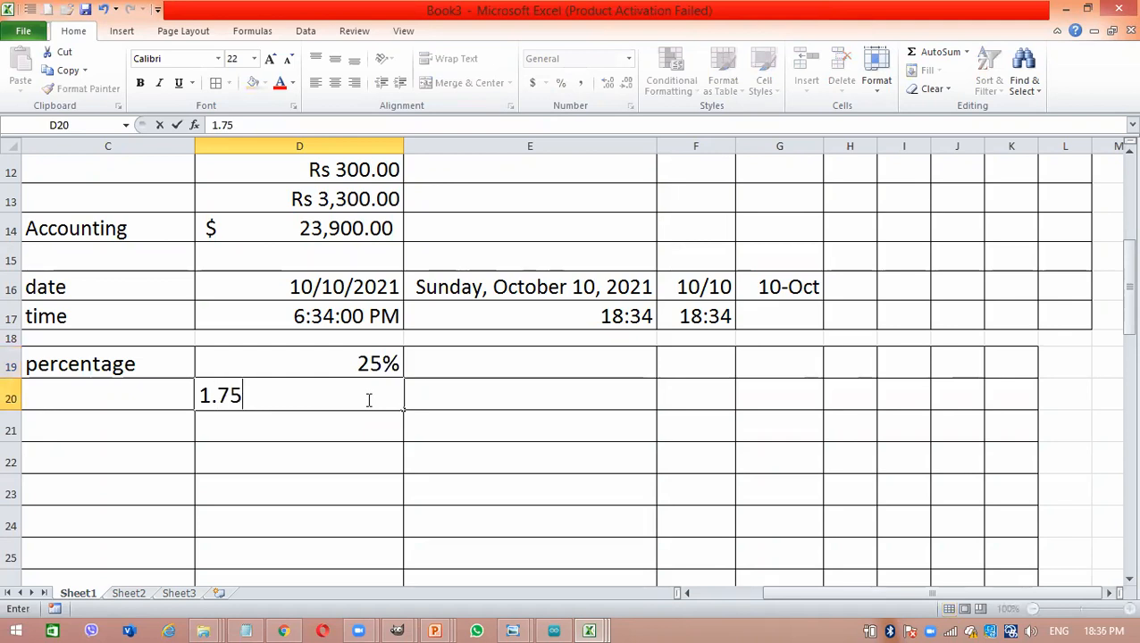
key("Return")
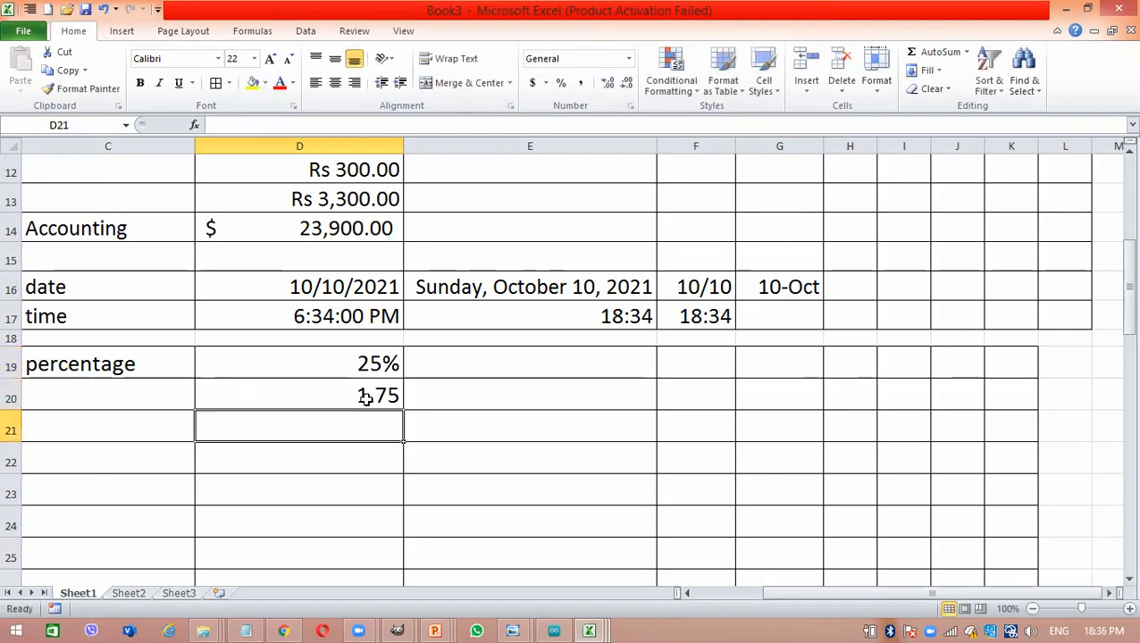
left_click(366, 398)
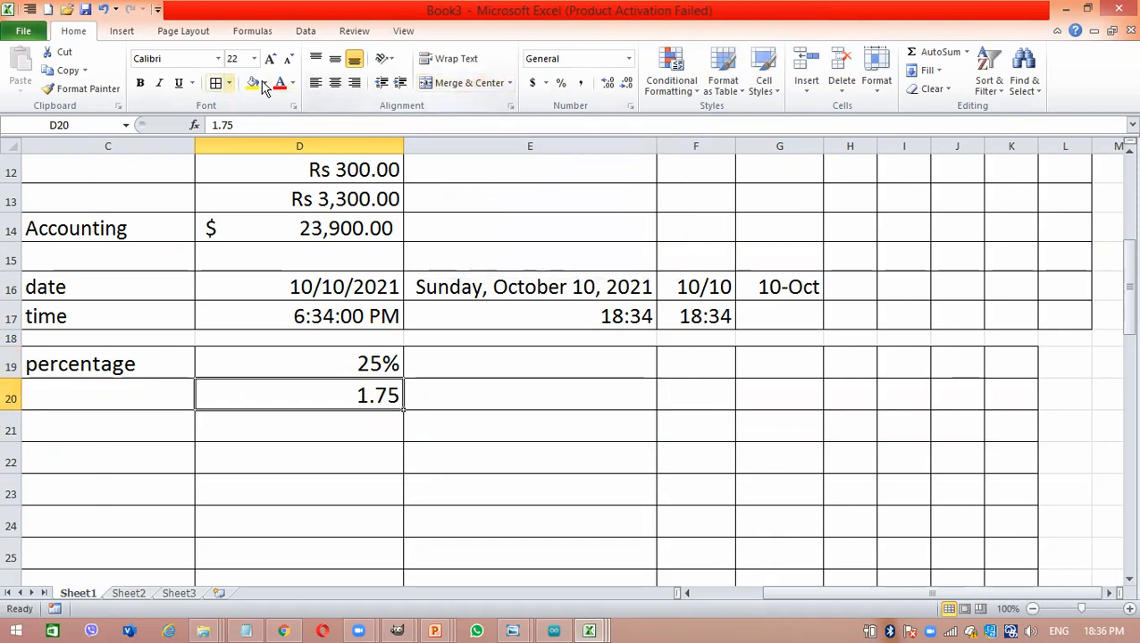
left_click(561, 83)
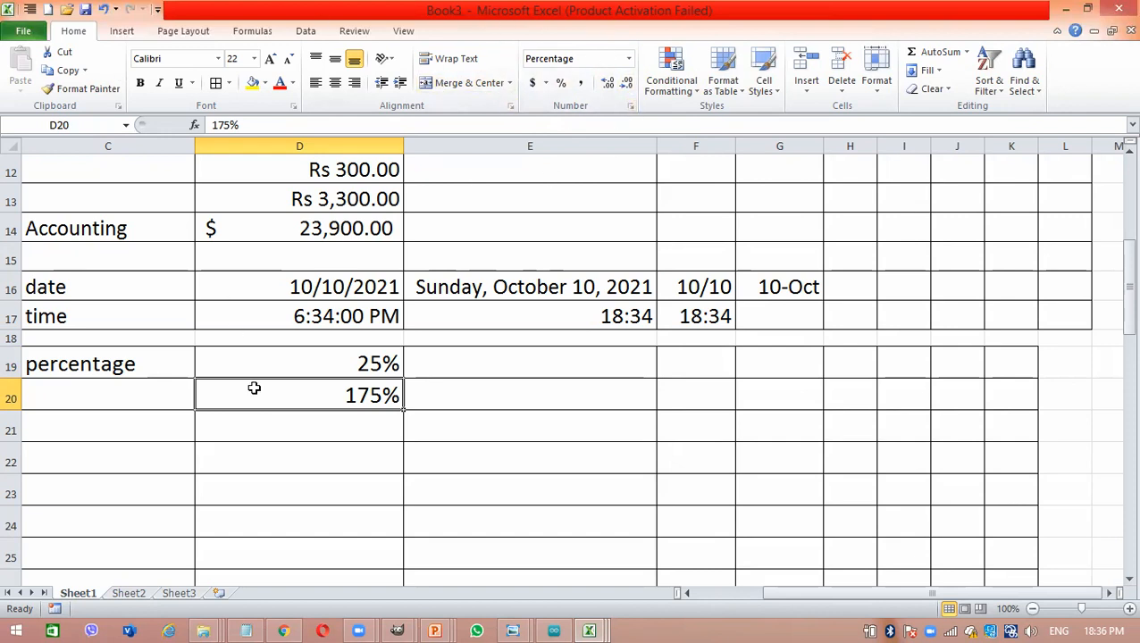
left_click(253, 432)
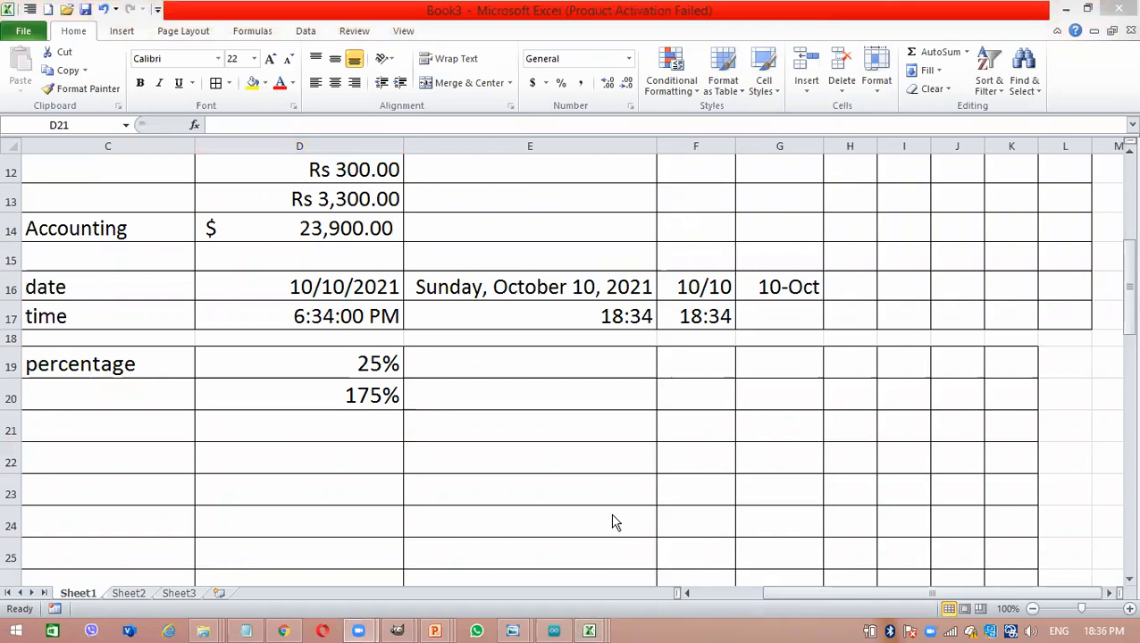
left_click(544, 80)
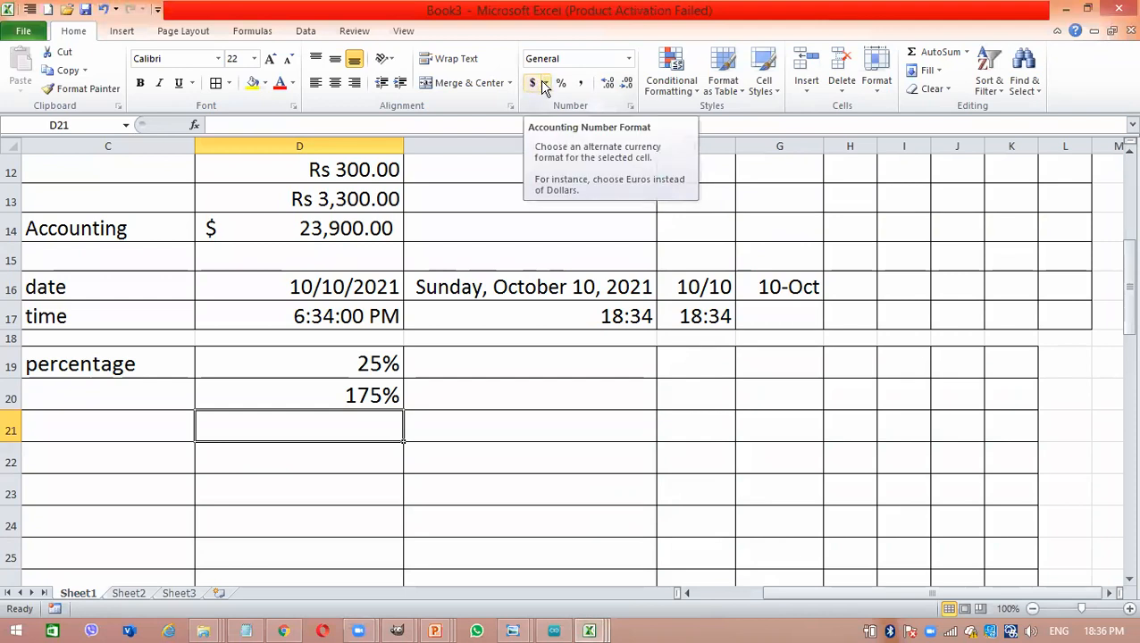
left_click(544, 83)
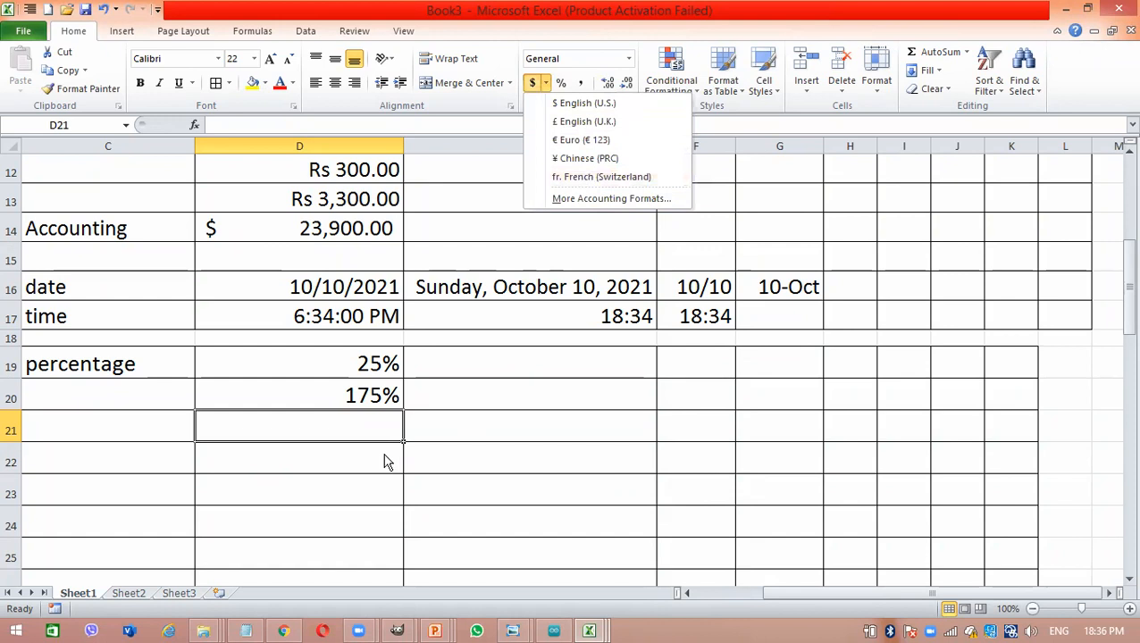
left_click(363, 425)
- Reapply the Currency format to cell D13 with the symbol Rs Tamil (Sri Lanka)
left_click(291, 205)
right_click(291, 204)
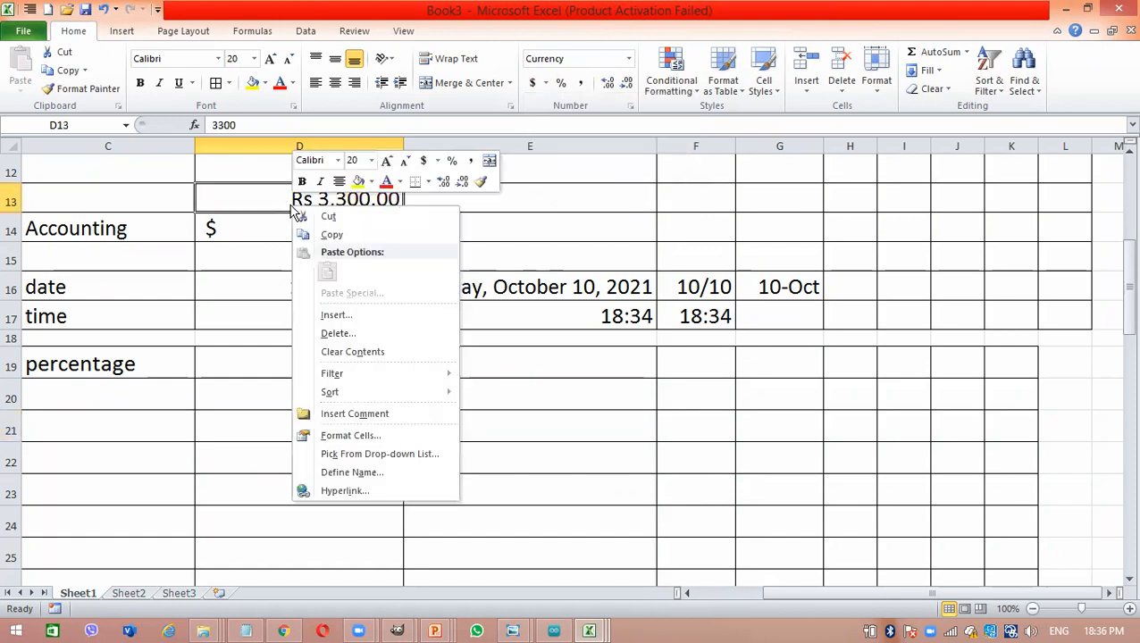
left_click(350, 435)
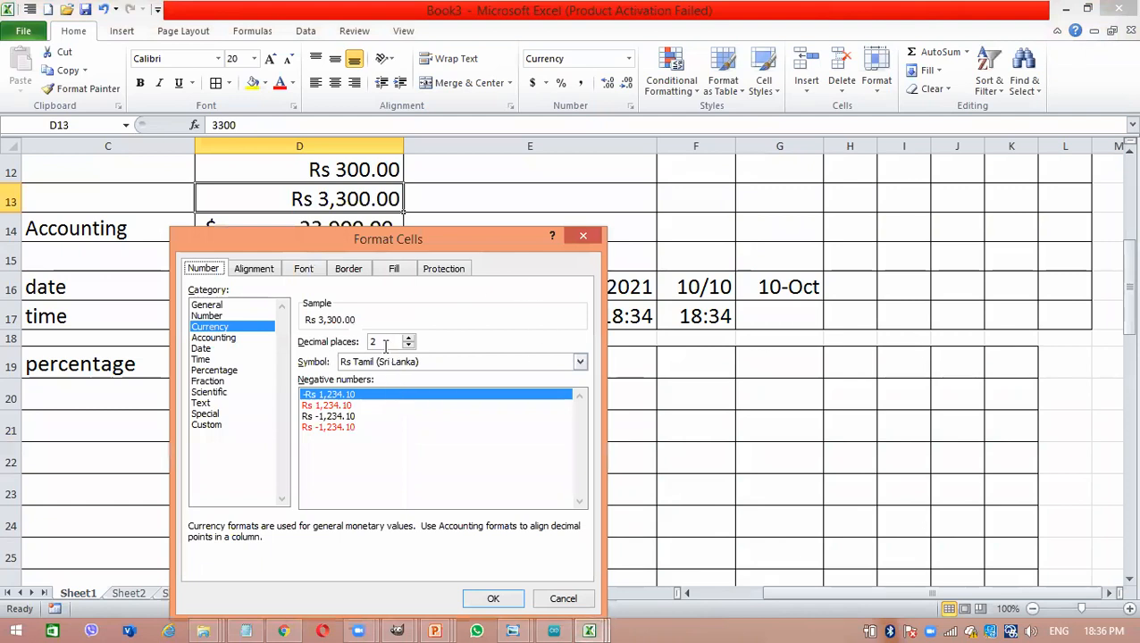
left_click(413, 362)
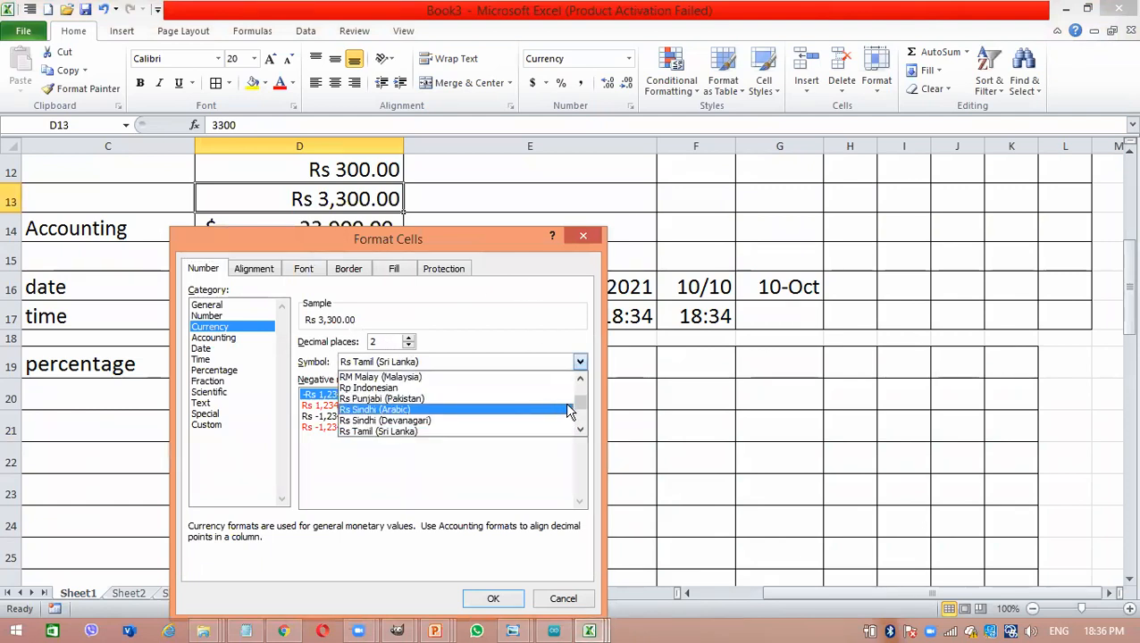
mouse_move(578, 404)
left_mouse_down()
mouse_move(580, 389)
mouse_move(578, 430)
mouse_move(578, 397)
mouse_move(577, 408)
left_mouse_up()
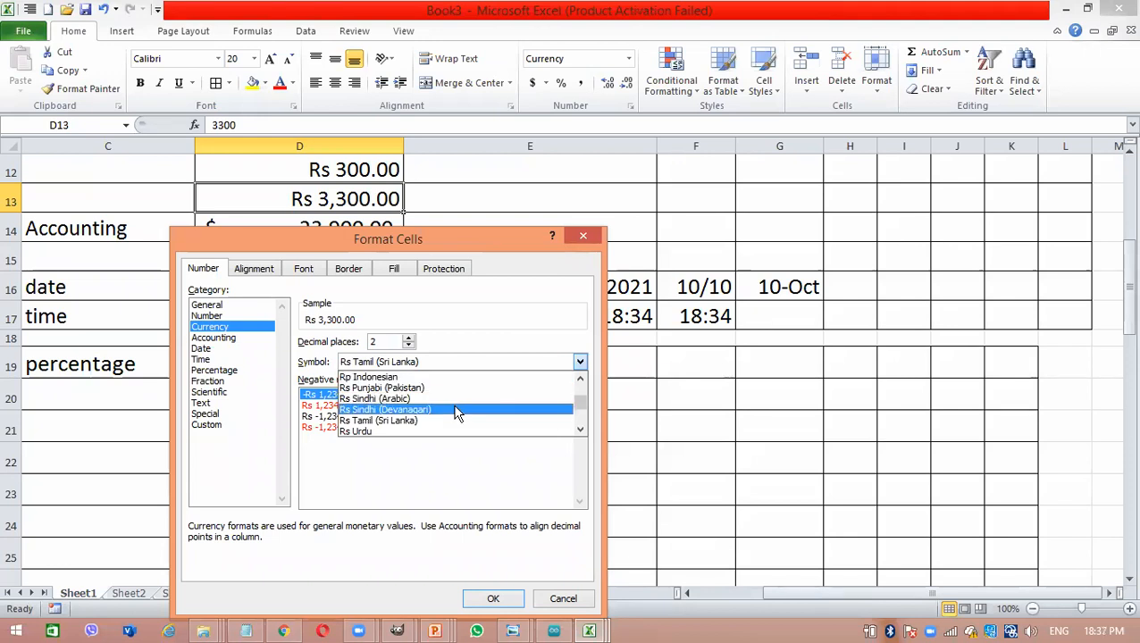
left_click(433, 420)
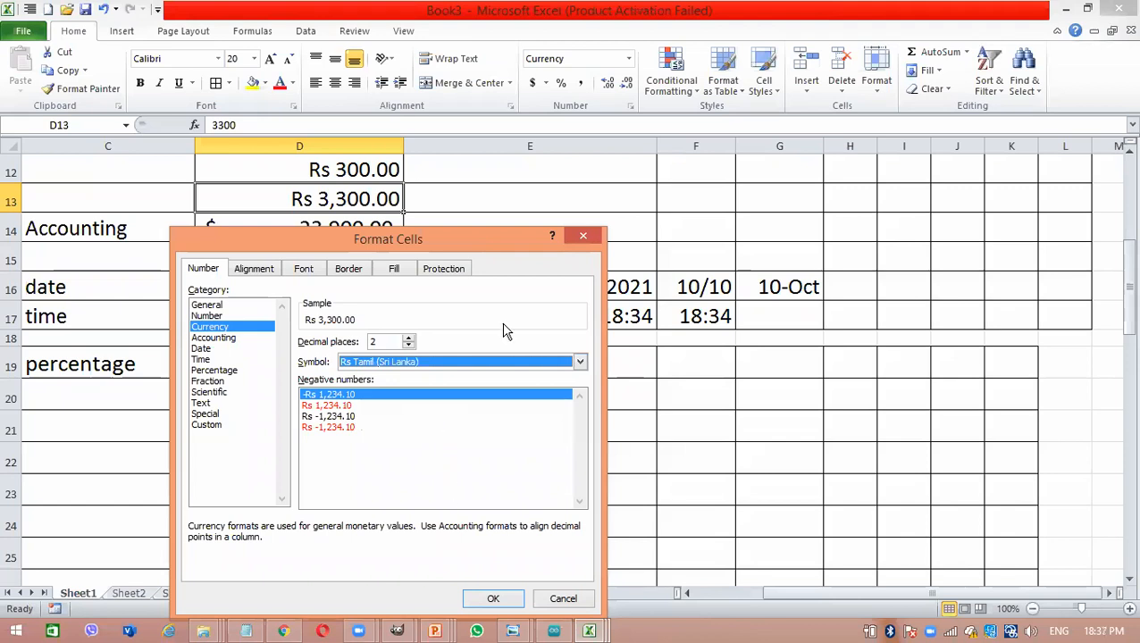
left_click_drag(512, 232, 488, 123)
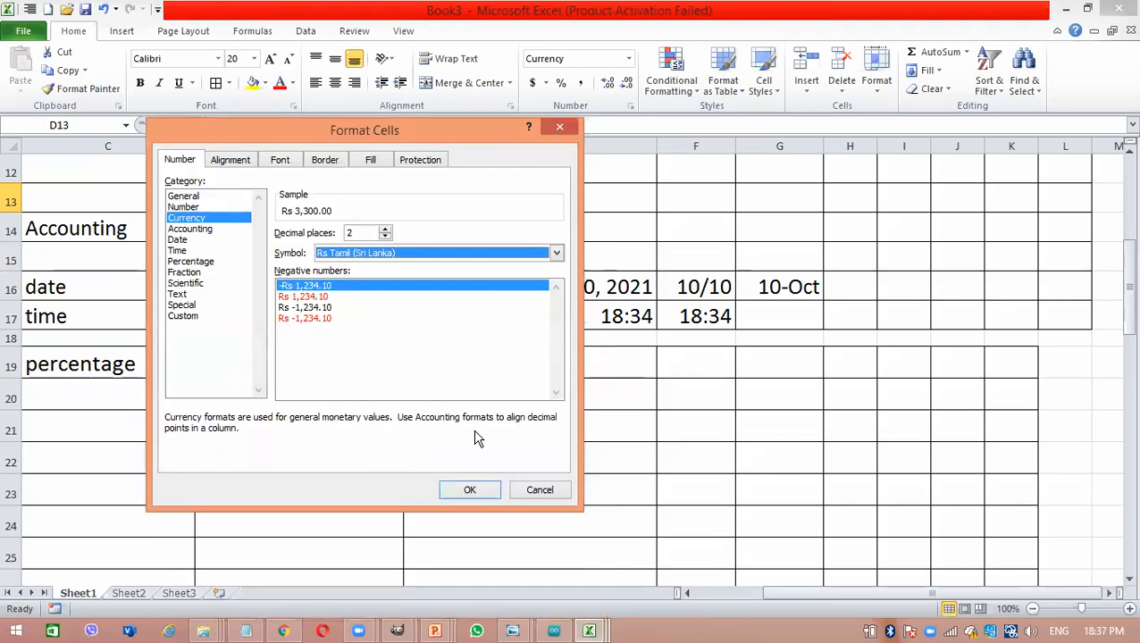
left_click(471, 491)
left_click(459, 372)
left_click(353, 415)
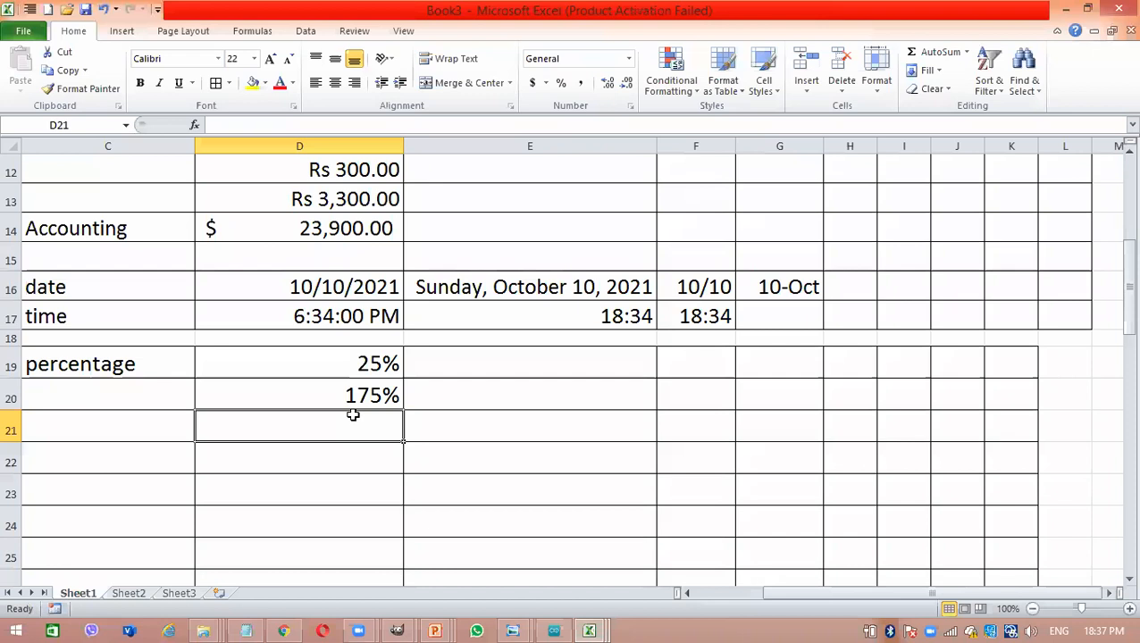
- Enter the label "fraction" in cell C21, two rows below the percentage label
left_click(122, 425)
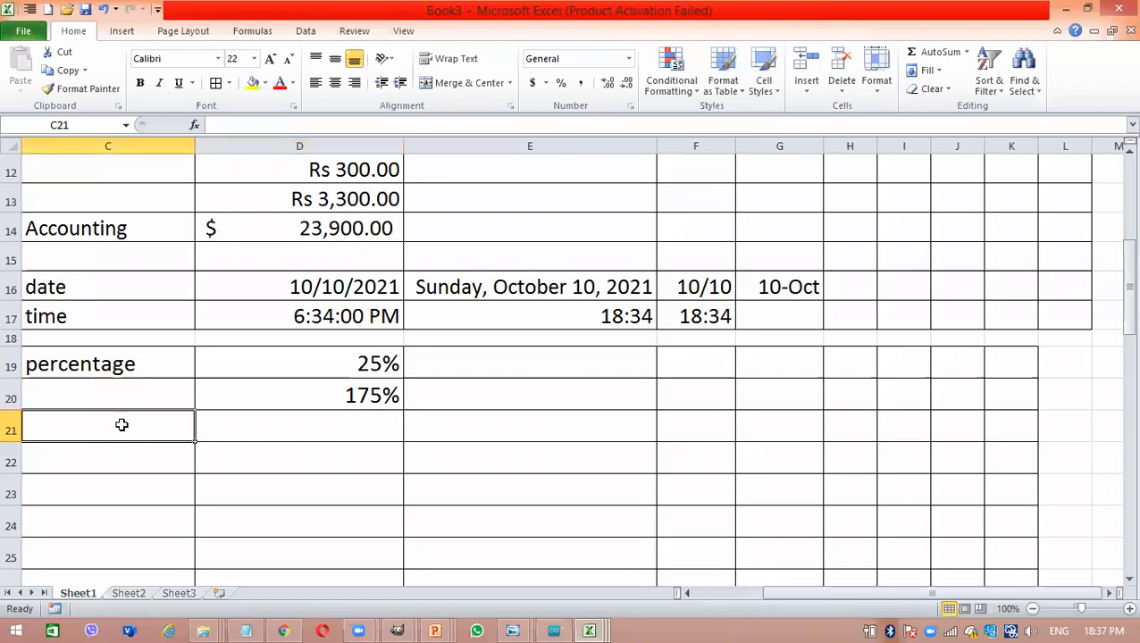
type("frac")
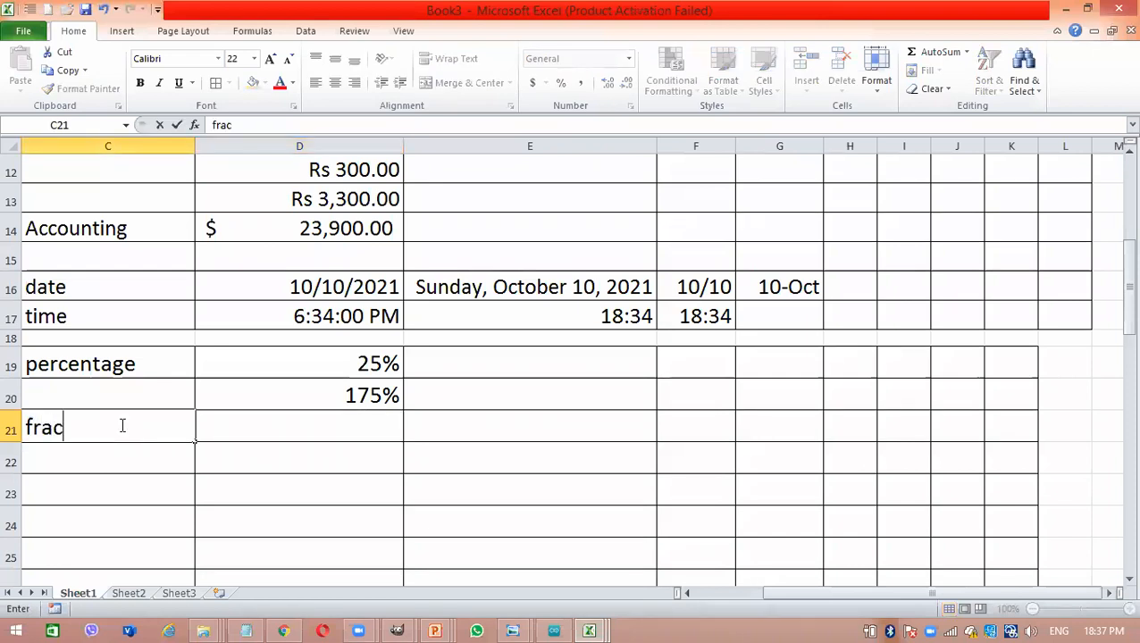
type("tion")
key("Return")
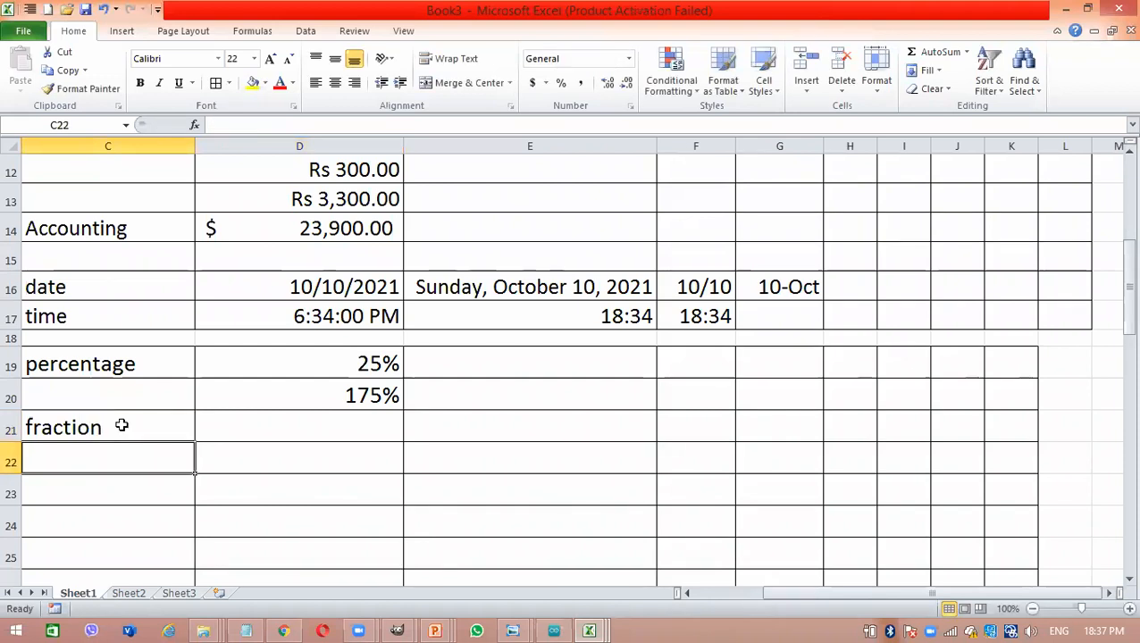
- Enter 3/7 in cell D21 without applying a number format first
left_click(296, 433)
type("3")
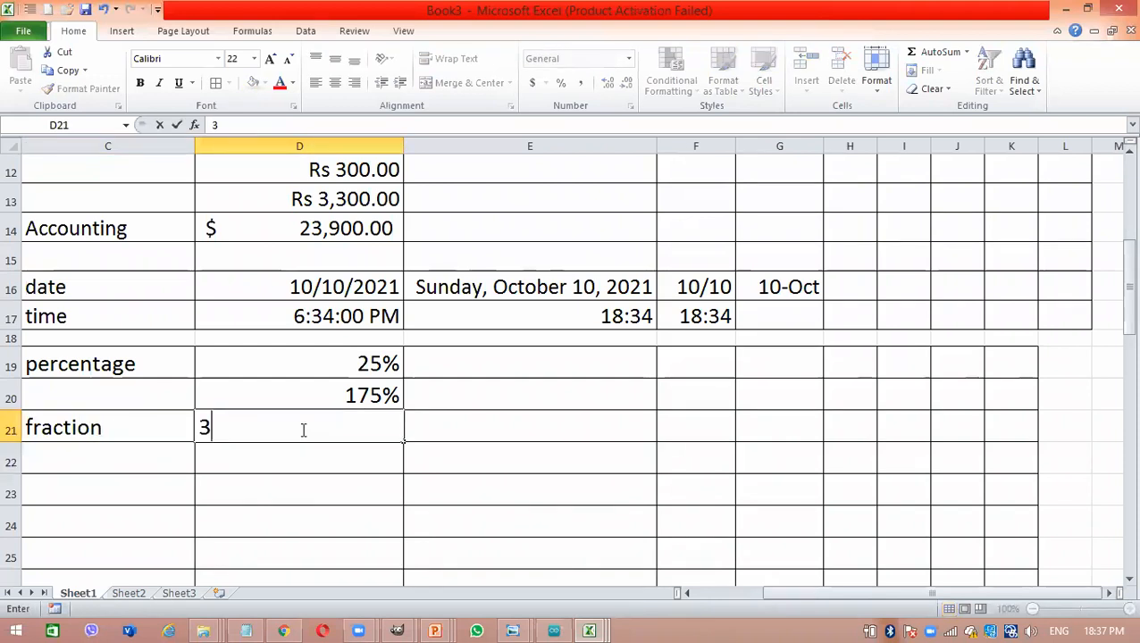
type("/7")
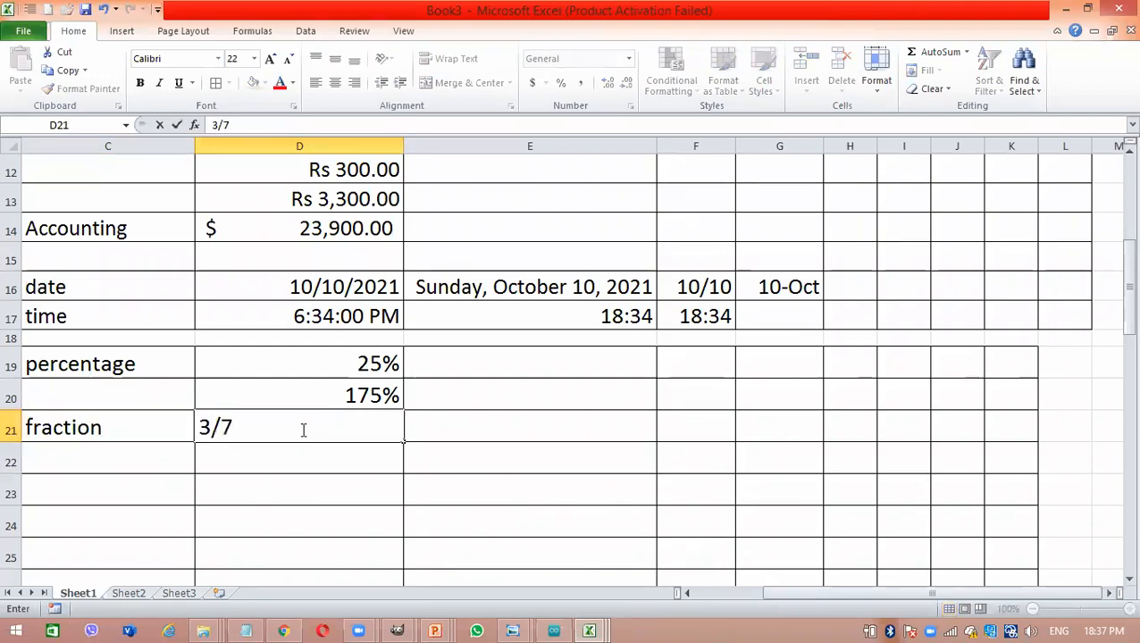
key("Return")
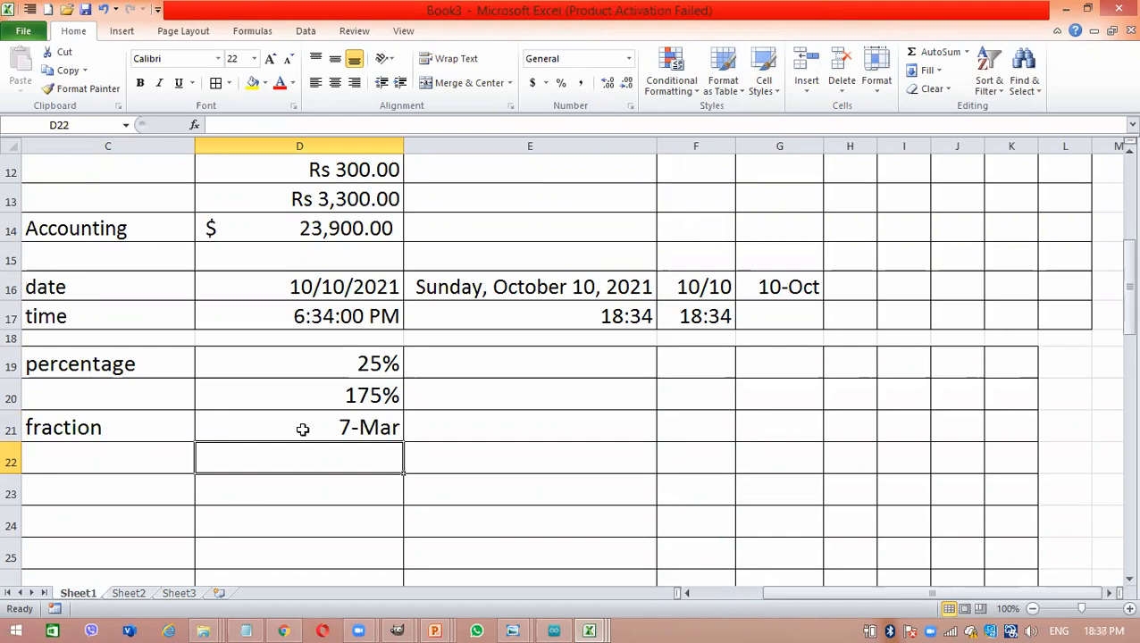
- Apply the Fraction number format to cell D21 and enter 3/7 in it again
left_click(303, 428)
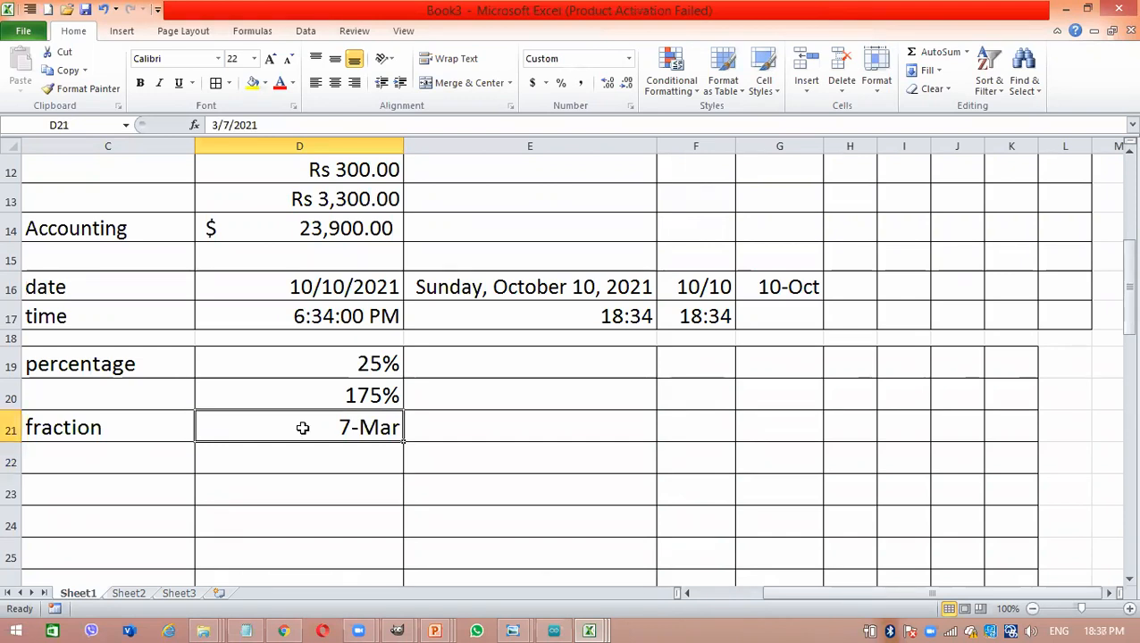
right_click(303, 428)
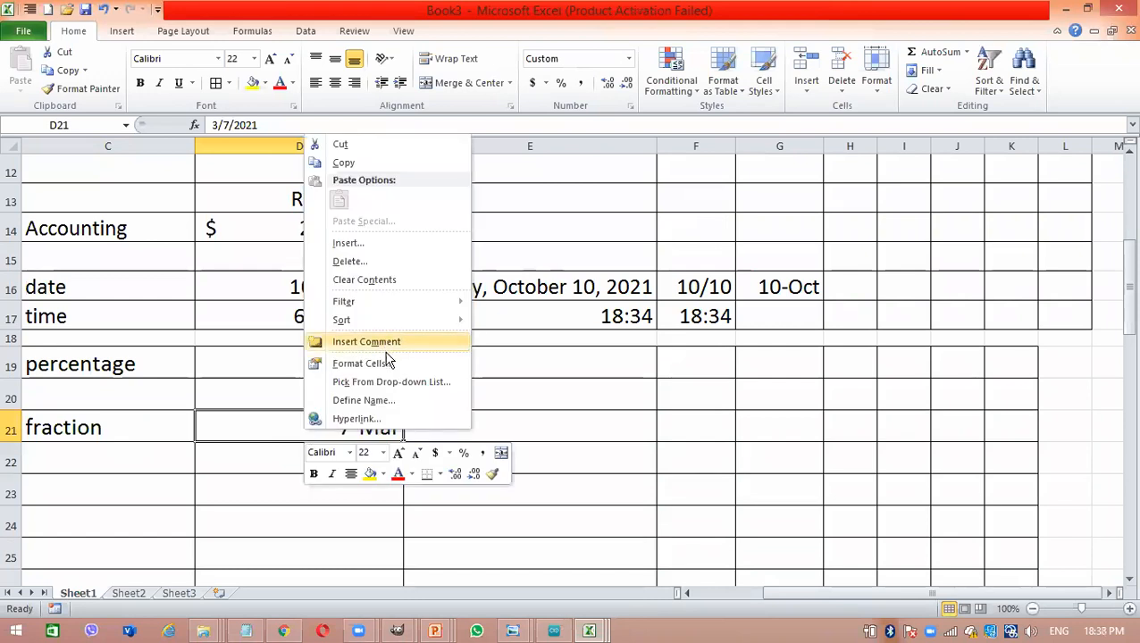
left_click(628, 63)
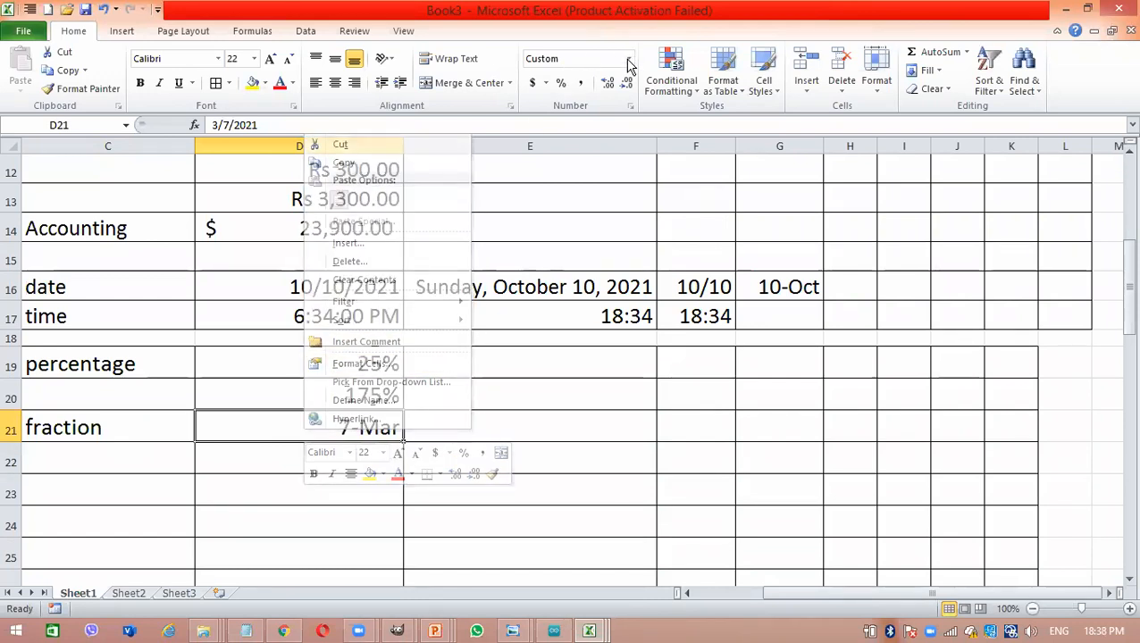
left_click(627, 63)
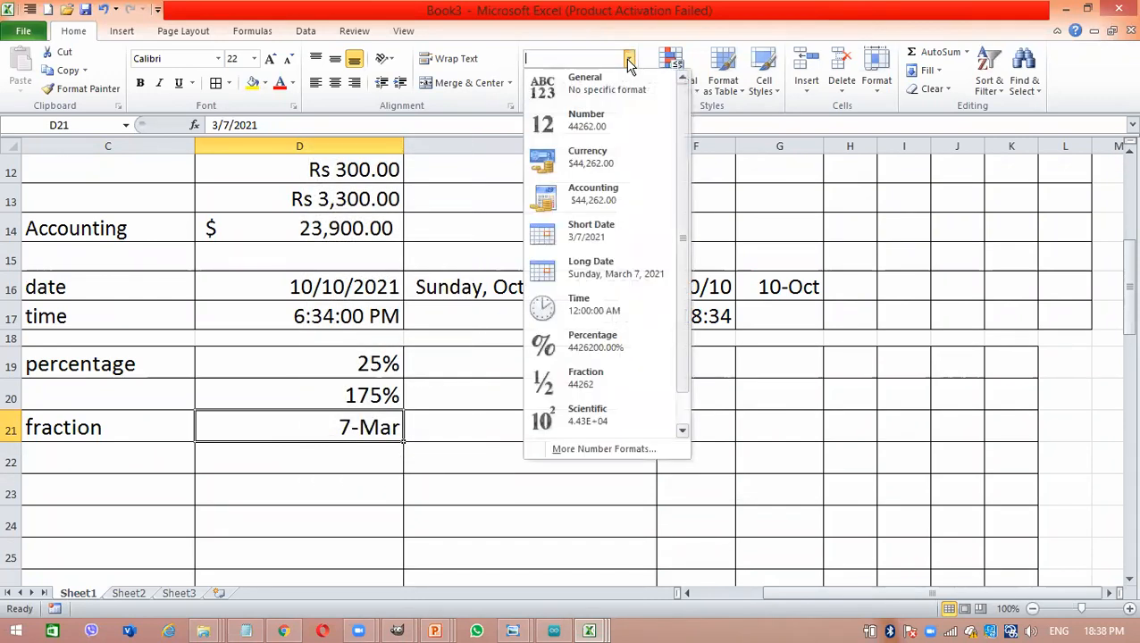
left_click(584, 375)
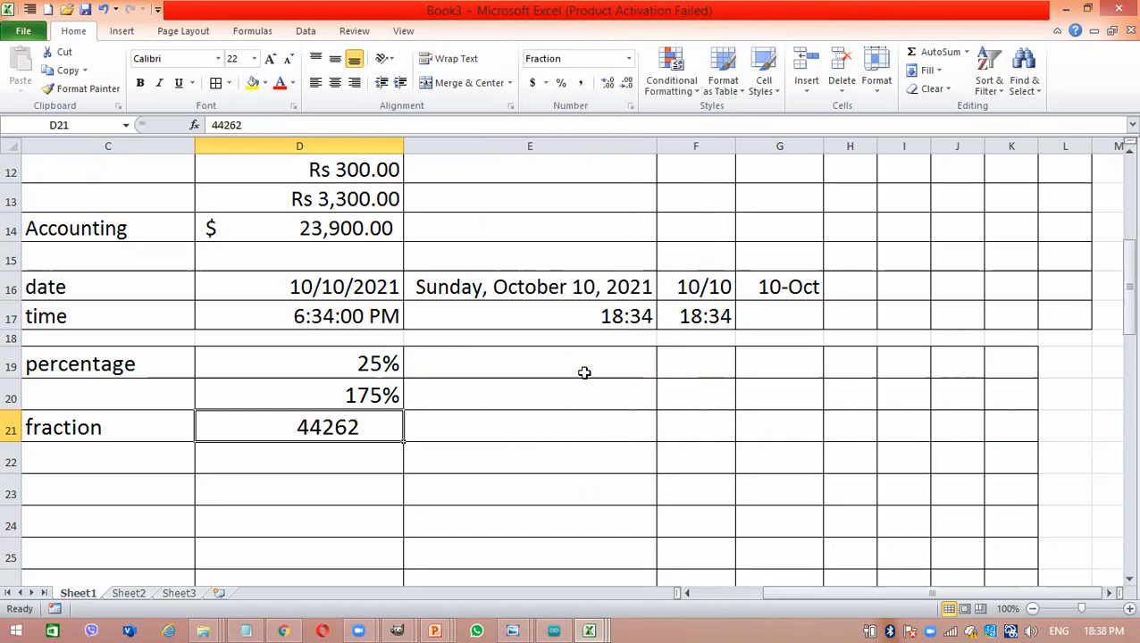
type("3/7")
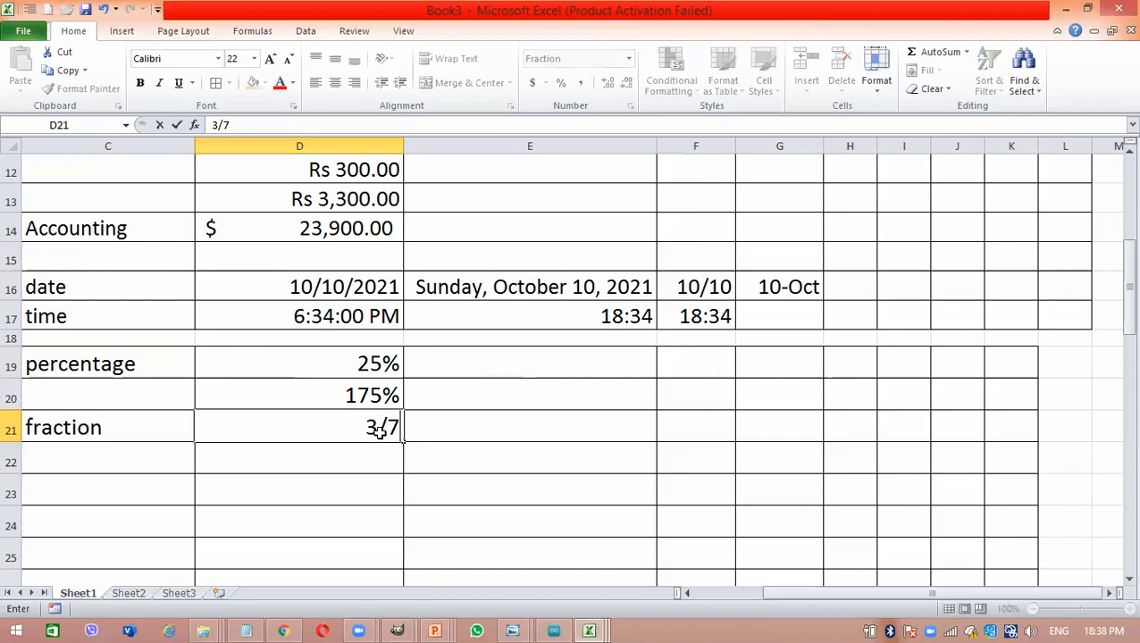
key("Return")
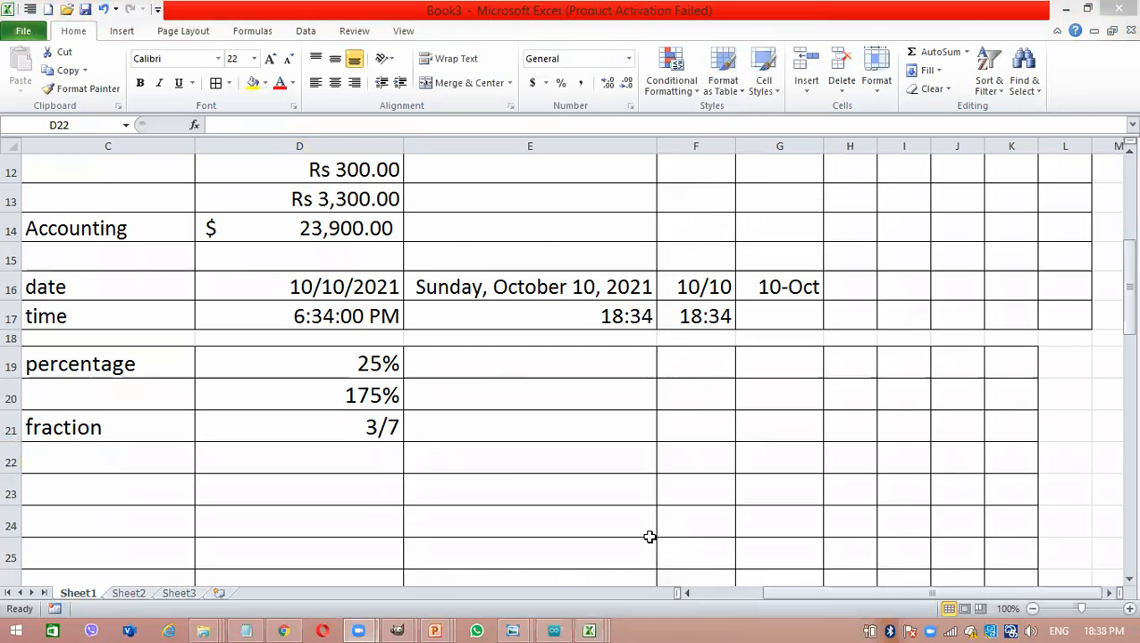
left_click(279, 444)
left_click(79, 428)
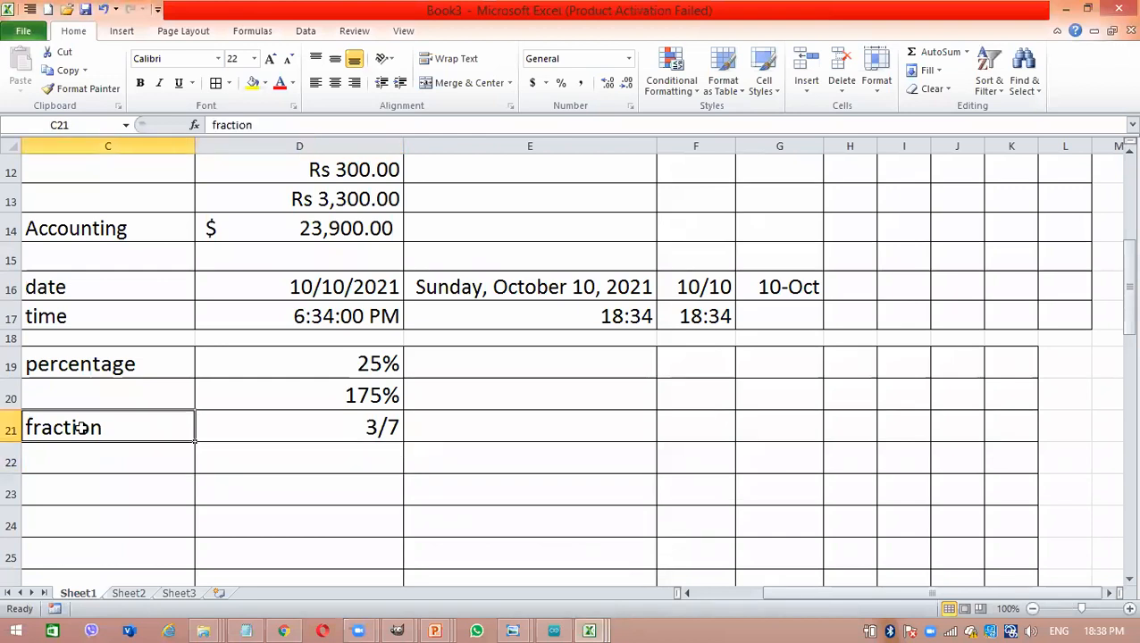
left_click(371, 420)
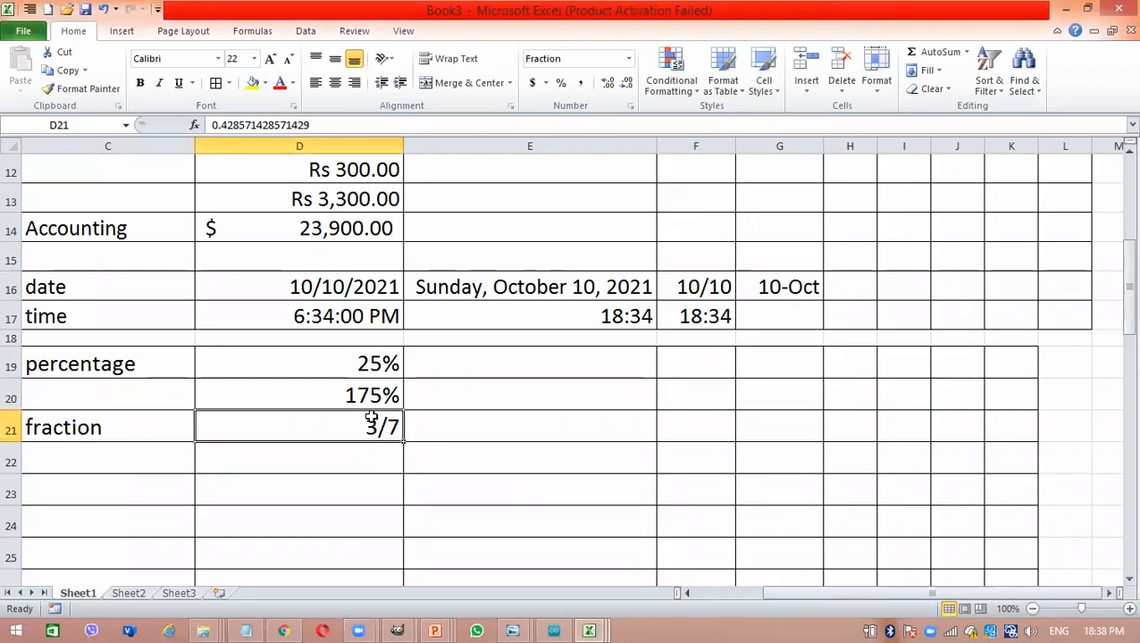
left_click(111, 458)
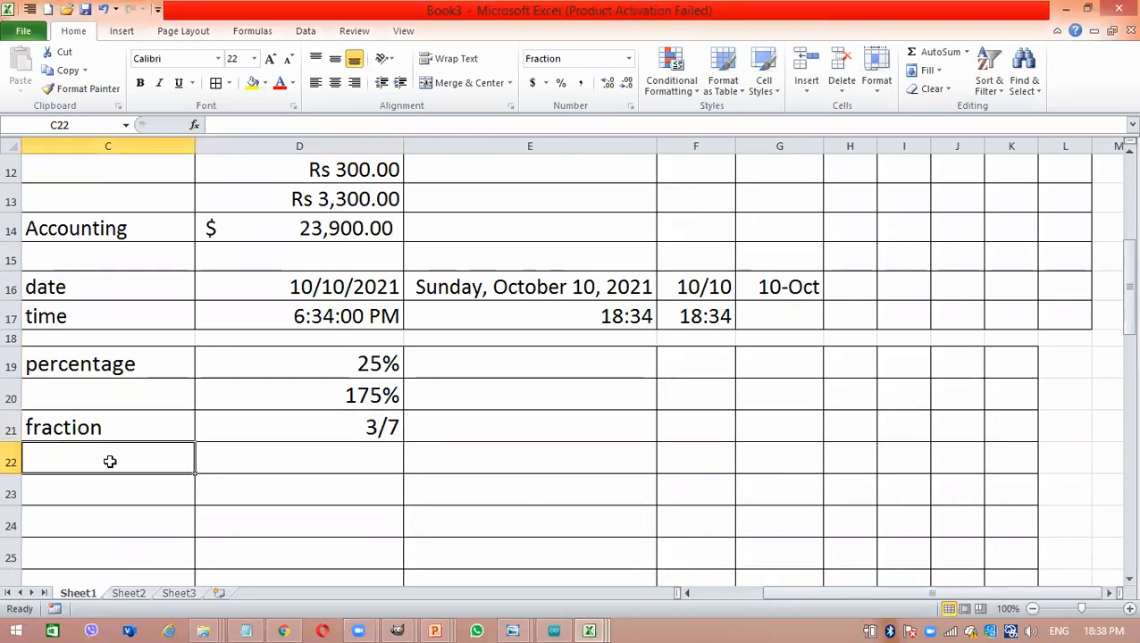
left_click(629, 58)
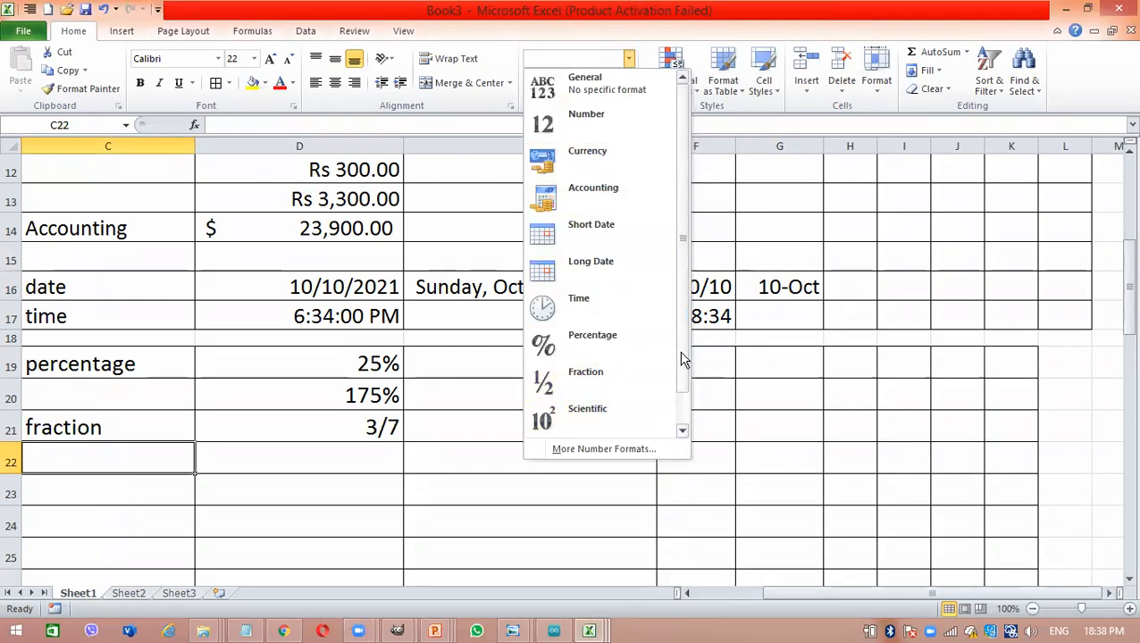
left_click_drag(683, 357, 681, 397)
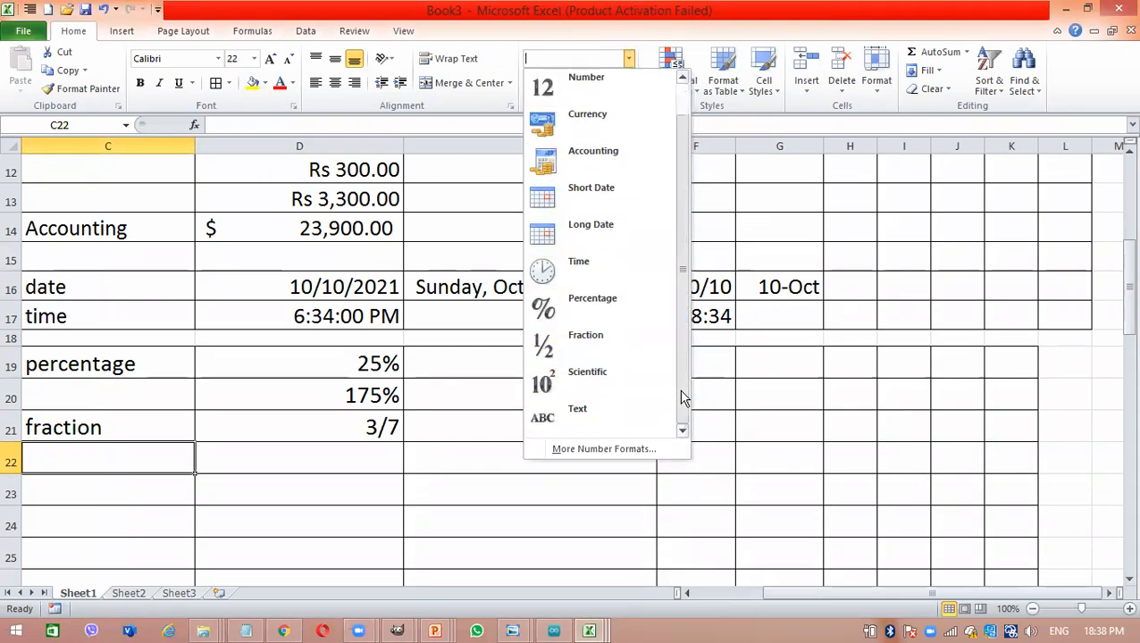
left_click(598, 438)
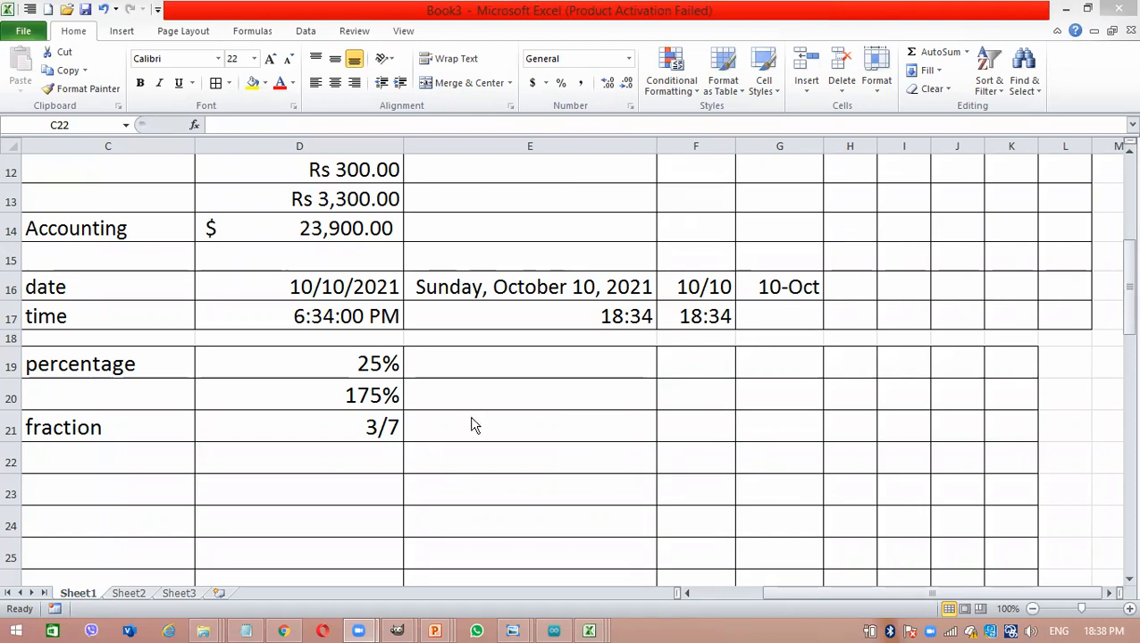
- Enter the label "scientific" in cell C22, directly below the fraction label
left_click(102, 475)
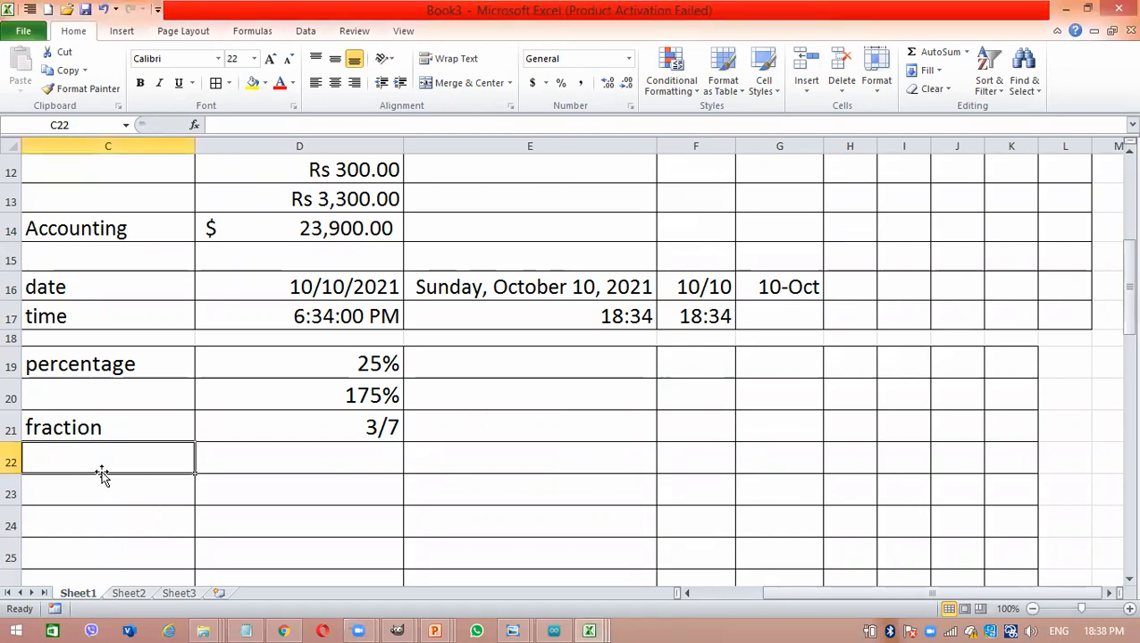
type("sci")
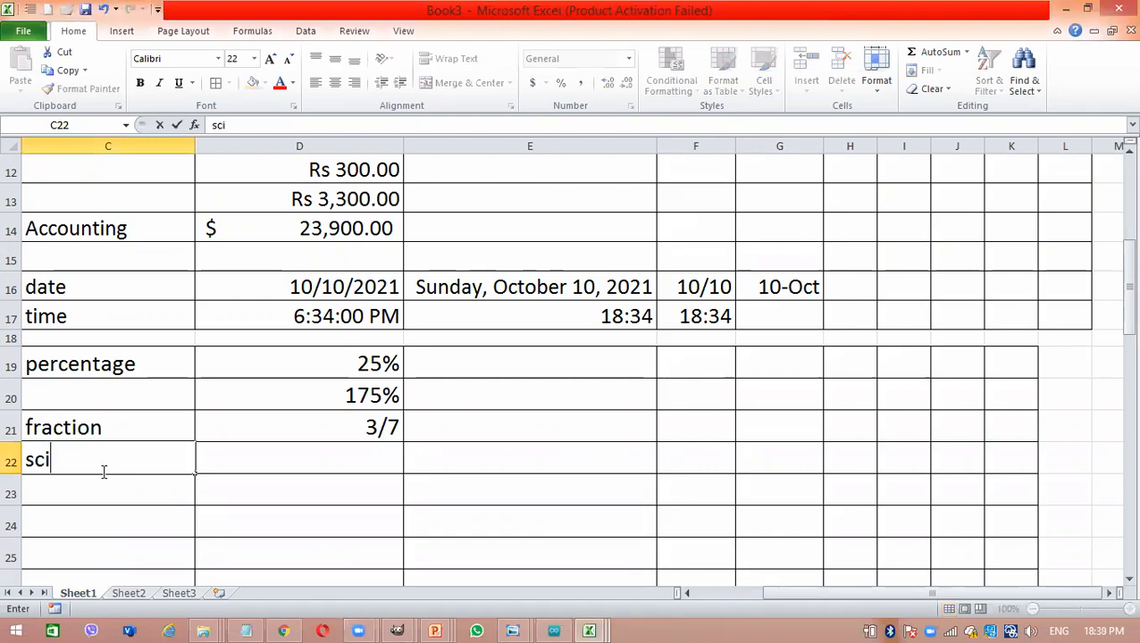
type("enti")
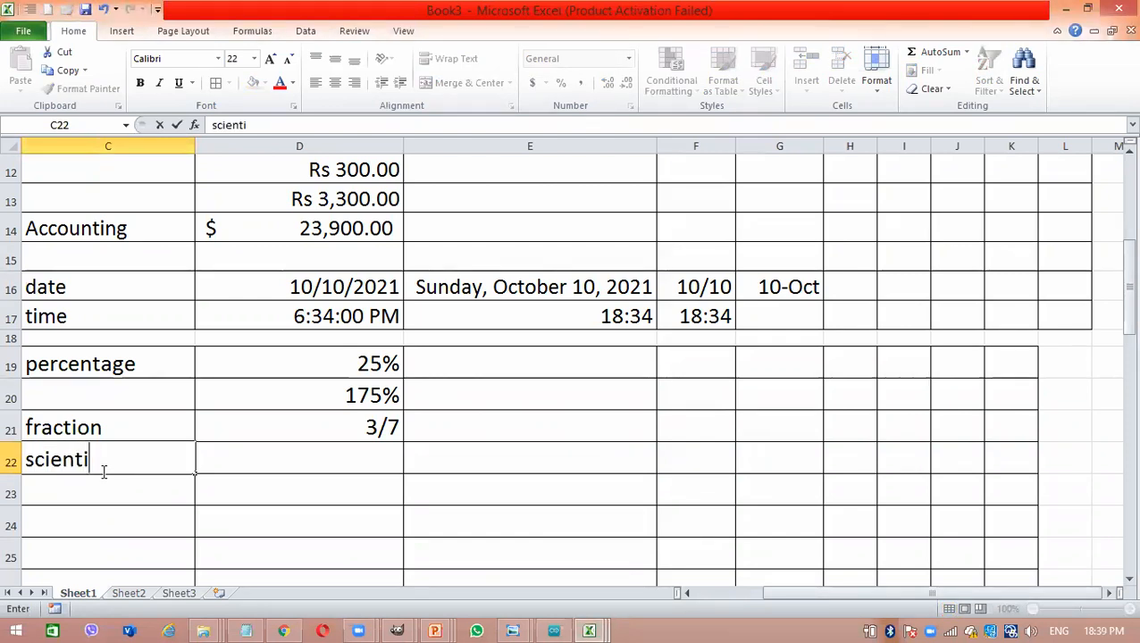
type("fic")
key("Return")
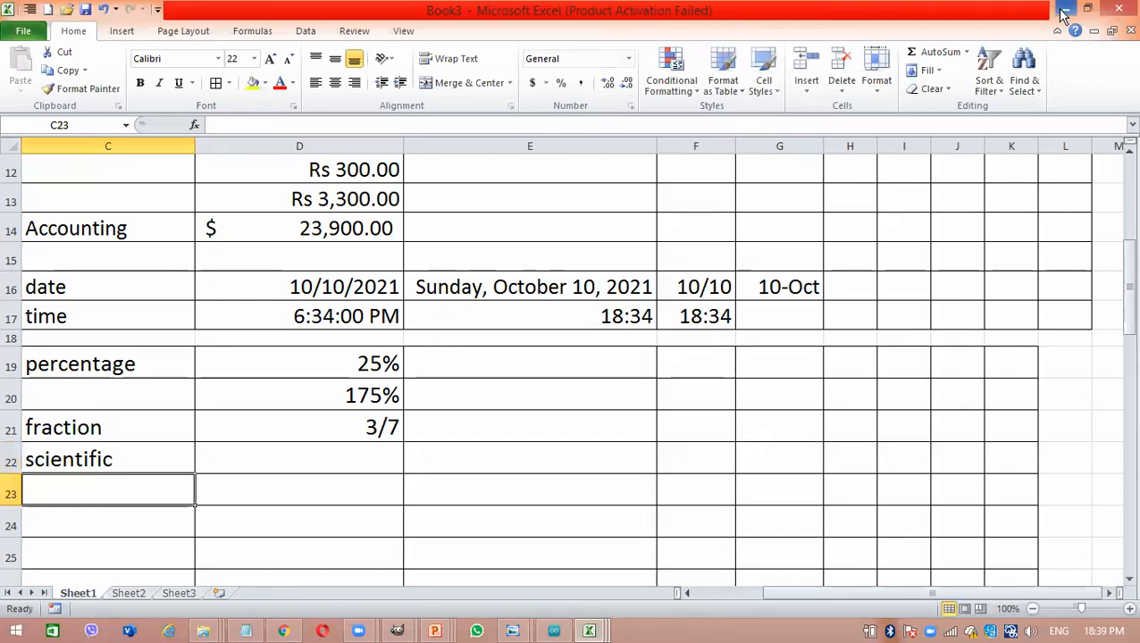
- Switch to the blank Notepad window and handwrite 237.125 → 2.37125×10² over it, with an arrow showing the decimal point's shift
left_click(247, 631)
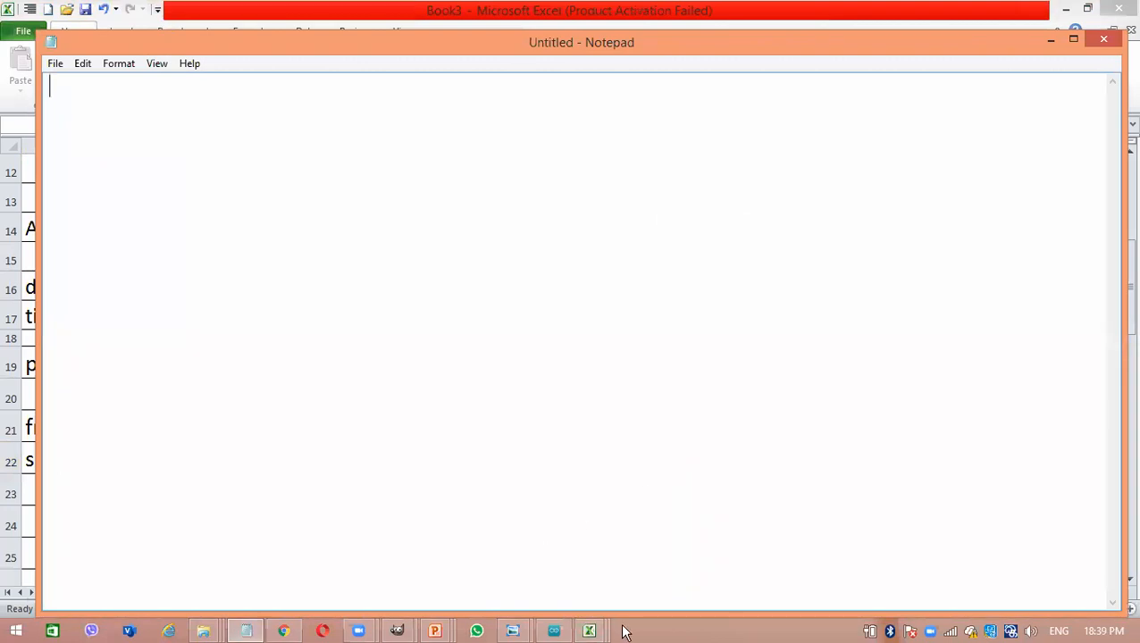
left_click(773, 572)
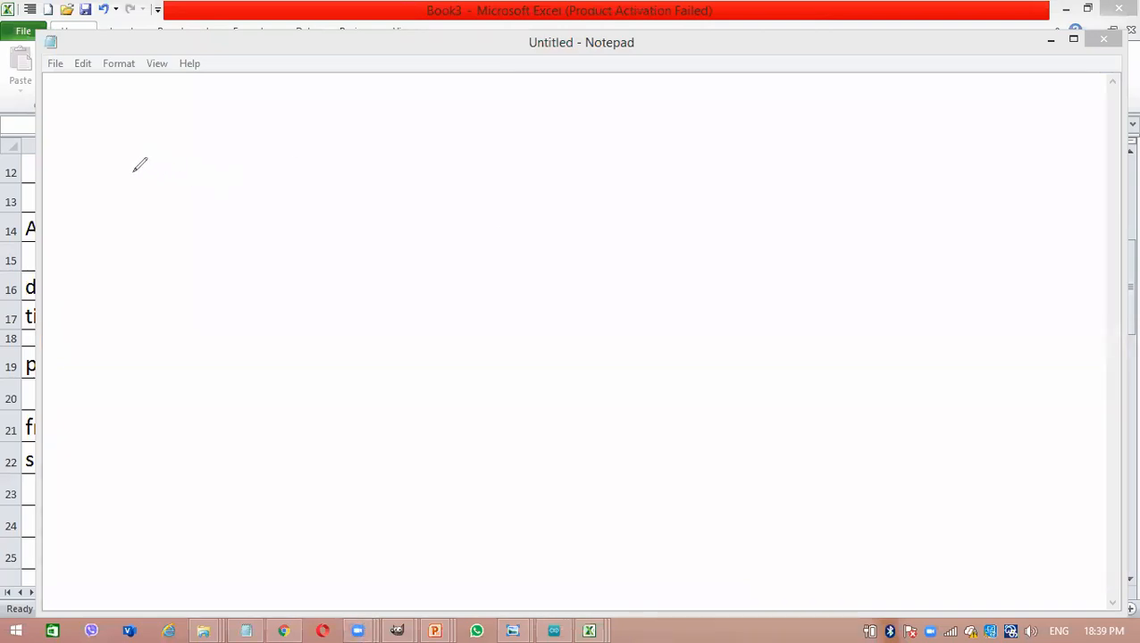
mouse_move(134, 169)
left_mouse_down()
mouse_move(161, 167)
mouse_move(134, 194)
mouse_move(168, 195)
mouse_move(197, 170)
mouse_move(208, 183)
mouse_move(187, 201)
mouse_move(239, 163)
mouse_move(235, 191)
left_mouse_up()
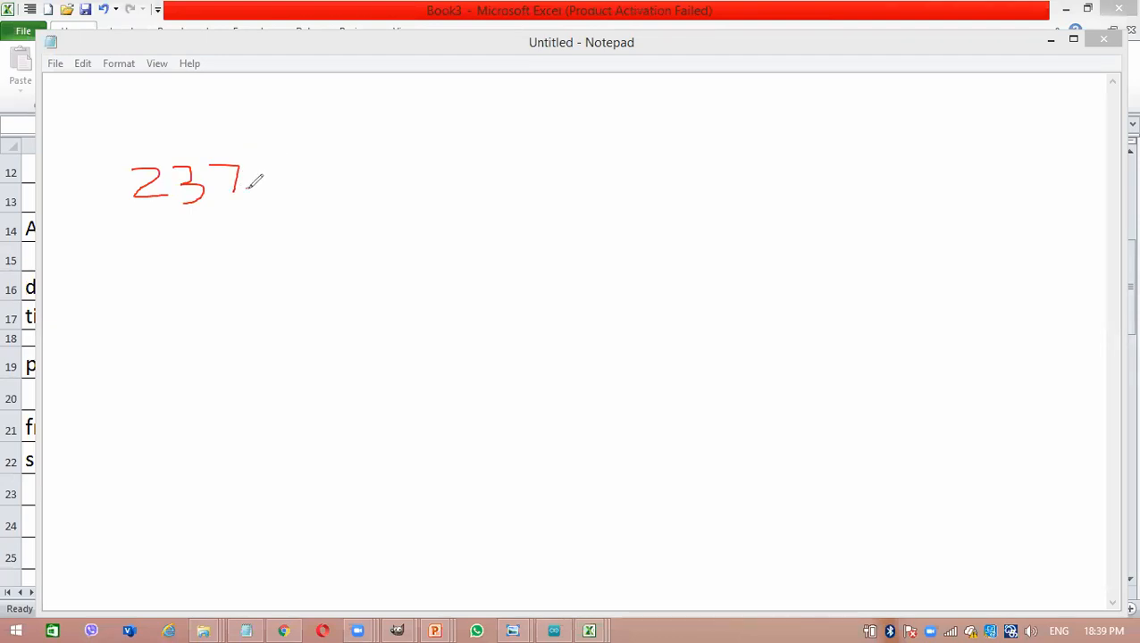
left_click(250, 186)
mouse_move(266, 172)
left_mouse_down()
mouse_move(267, 188)
mouse_move(302, 166)
mouse_move(293, 182)
mouse_move(331, 173)
mouse_move(322, 185)
mouse_move(407, 178)
mouse_move(408, 188)
mouse_move(453, 154)
mouse_move(439, 176)
mouse_move(456, 175)
left_mouse_up()
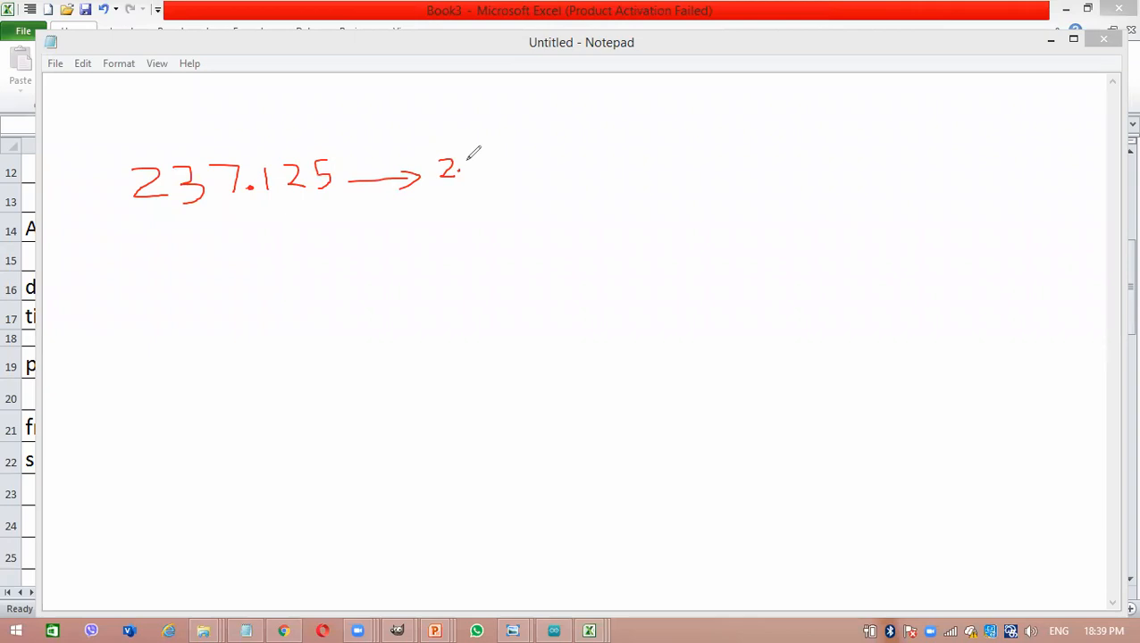
mouse_move(467, 161)
left_mouse_down()
mouse_move(480, 173)
mouse_move(466, 177)
mouse_move(498, 157)
mouse_move(491, 176)
mouse_move(572, 157)
left_mouse_up()
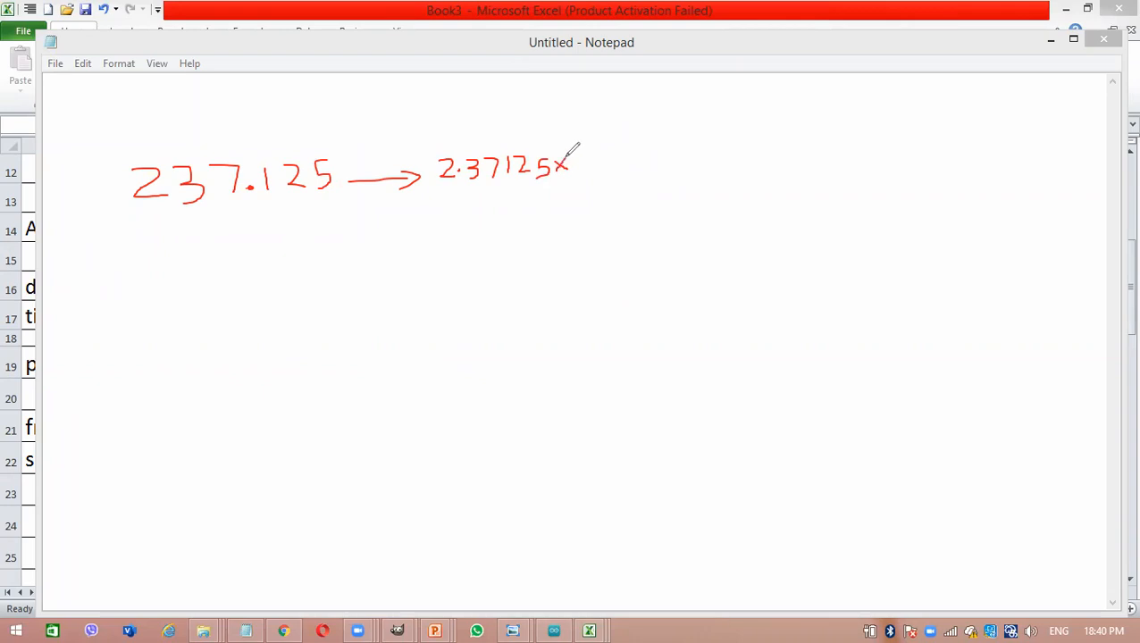
mouse_move(578, 157)
left_mouse_down()
mouse_move(587, 171)
mouse_move(601, 164)
mouse_move(594, 158)
left_mouse_up()
mouse_move(254, 185)
left_mouse_down()
mouse_move(253, 153)
mouse_move(199, 126)
mouse_move(175, 160)
mouse_move(185, 157)
left_mouse_up()
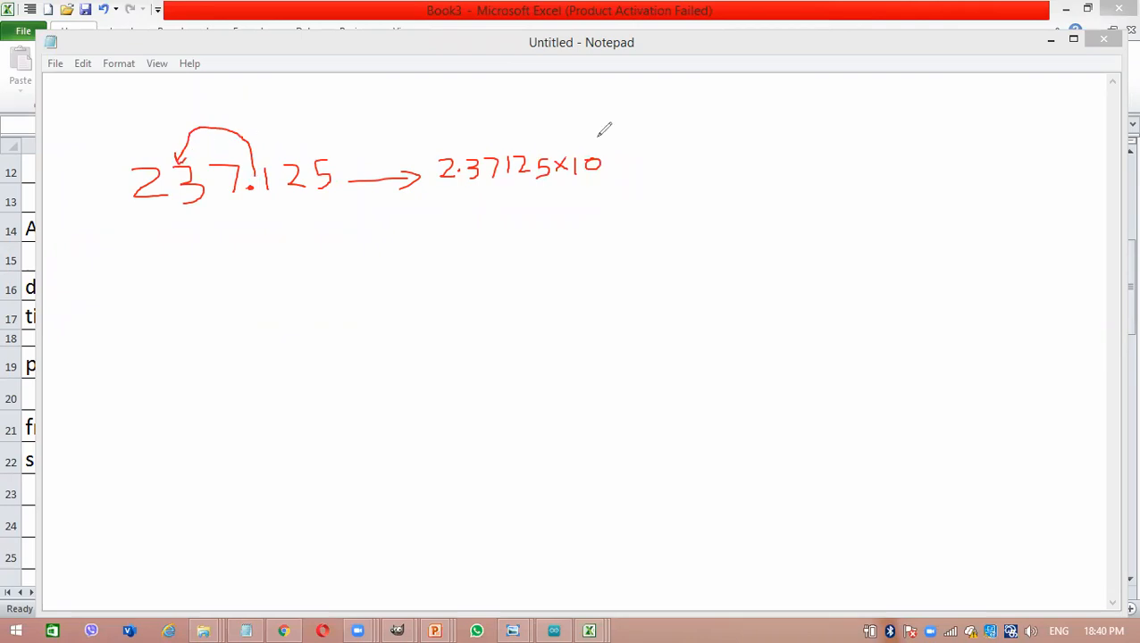
left_click_drag(593, 140, 608, 149)
- Handwrite the E-notation form 2.37125E+02 directly below 2.37125×10²
left_click_drag(446, 204, 459, 221)
mouse_move(472, 204)
left_mouse_down()
mouse_move(475, 223)
mouse_move(509, 198)
mouse_move(505, 222)
left_mouse_up()
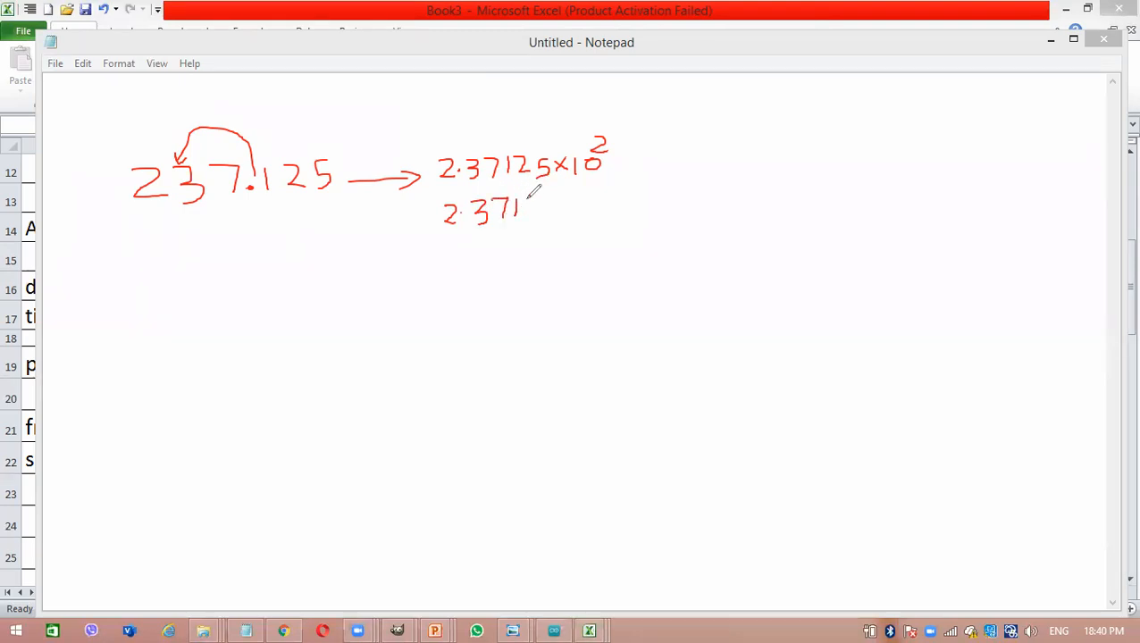
mouse_move(527, 197)
left_mouse_down()
mouse_move(529, 210)
mouse_move(546, 207)
mouse_move(563, 189)
mouse_move(556, 204)
left_mouse_up()
left_click_drag(462, 215, 465, 217)
mouse_move(575, 189)
left_mouse_down()
mouse_move(574, 203)
mouse_move(585, 189)
left_mouse_up()
left_click_drag(575, 197, 588, 196)
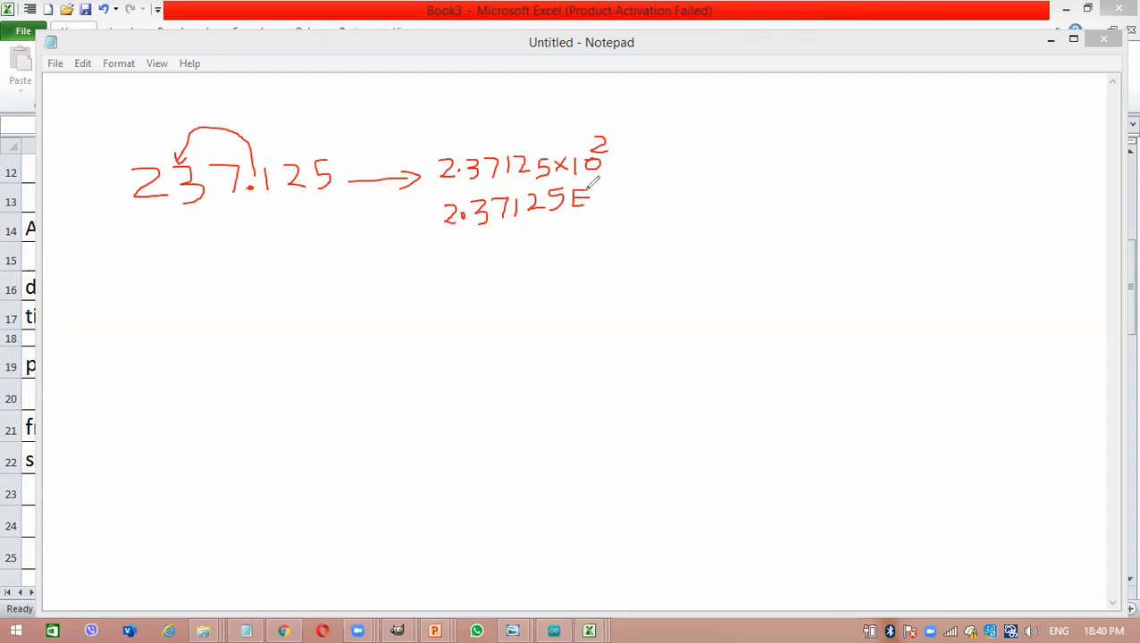
mouse_move(606, 189)
left_mouse_down()
mouse_move(606, 206)
mouse_move(630, 203)
mouse_move(630, 183)
mouse_move(653, 199)
left_mouse_up()
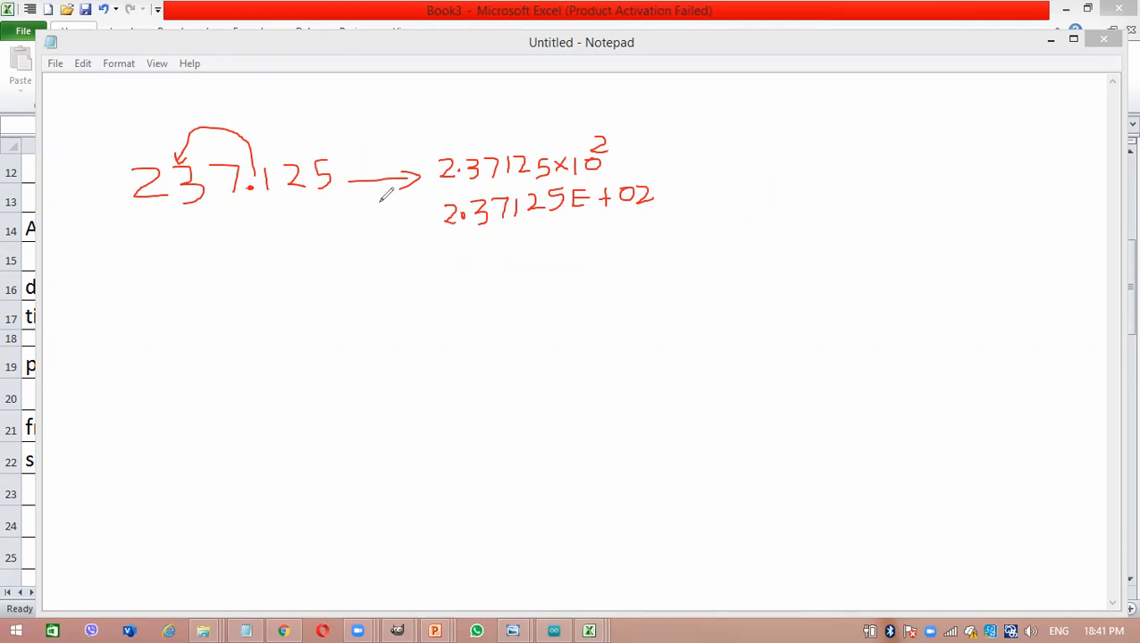
- Handwrite a second example, 0.00257 → 2.57×10⁻³, below the first, with an arc showing the decimal point's shift
mouse_move(149, 282)
left_mouse_down()
mouse_move(141, 299)
mouse_move(153, 298)
mouse_move(143, 295)
left_mouse_up()
left_click(172, 296)
mouse_move(188, 290)
left_mouse_down()
mouse_move(187, 301)
mouse_move(208, 293)
mouse_move(189, 288)
mouse_move(226, 303)
mouse_move(229, 284)
mouse_move(258, 281)
mouse_move(248, 297)
mouse_move(282, 296)
mouse_move(268, 304)
mouse_move(306, 283)
mouse_move(299, 304)
mouse_move(428, 284)
mouse_move(427, 272)
mouse_move(438, 284)
mouse_move(427, 291)
mouse_move(473, 287)
left_mouse_up()
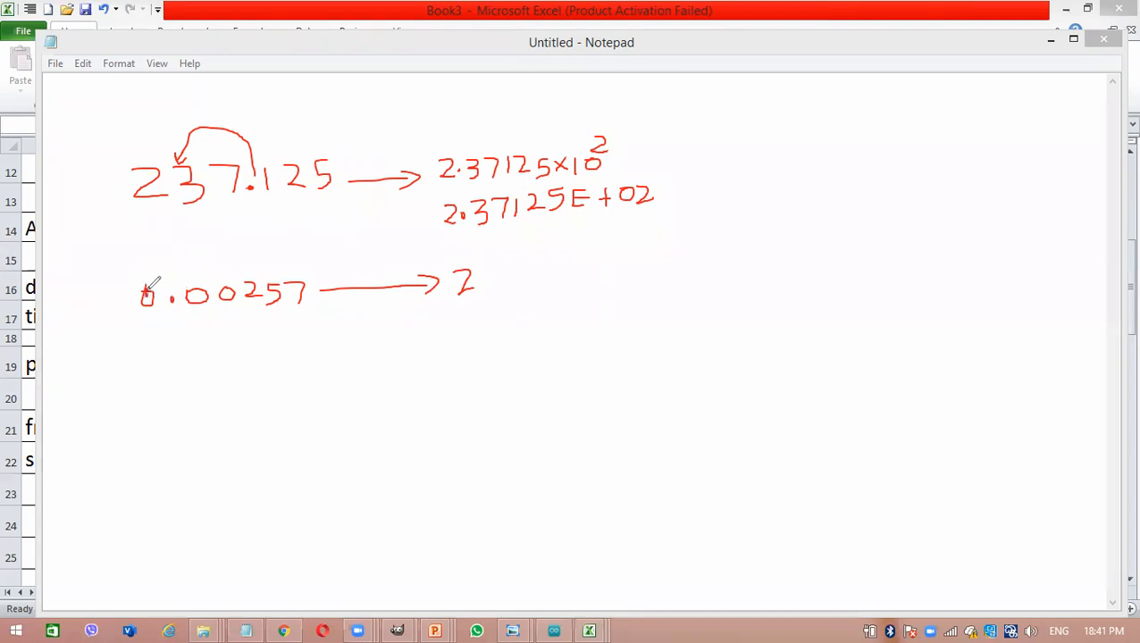
left_click(484, 286)
mouse_move(510, 265)
left_mouse_down()
mouse_move(494, 268)
mouse_move(504, 288)
mouse_move(531, 284)
left_mouse_up()
mouse_move(570, 266)
left_mouse_down()
mouse_move(569, 281)
mouse_move(588, 280)
mouse_move(585, 269)
left_mouse_up()
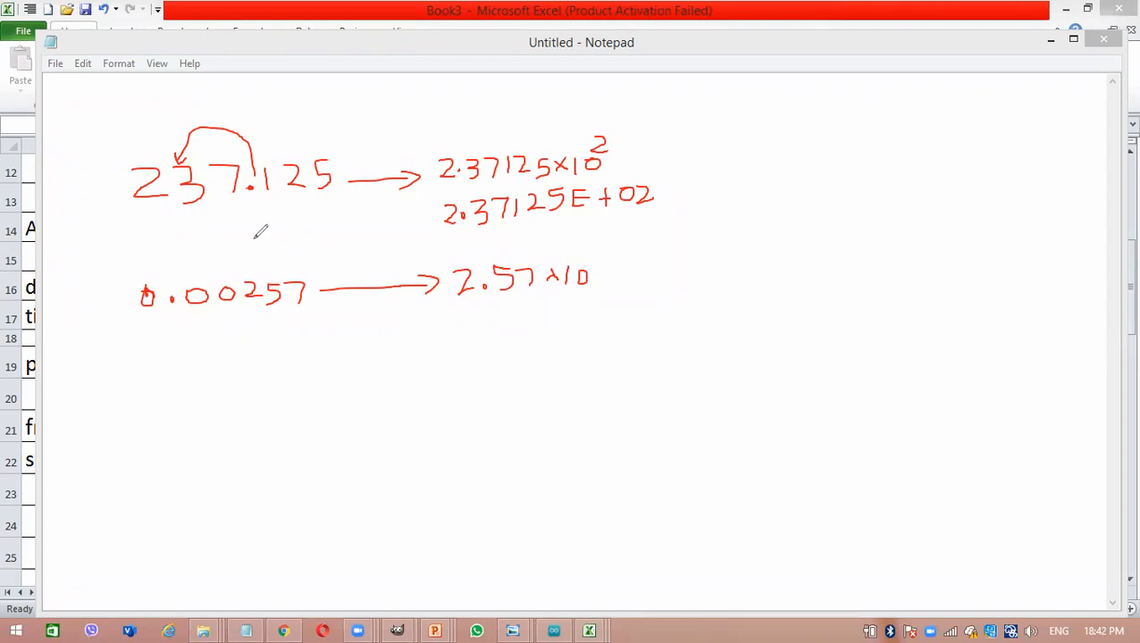
mouse_move(169, 282)
left_mouse_down()
mouse_move(184, 252)
mouse_move(250, 250)
mouse_move(263, 284)
left_mouse_up()
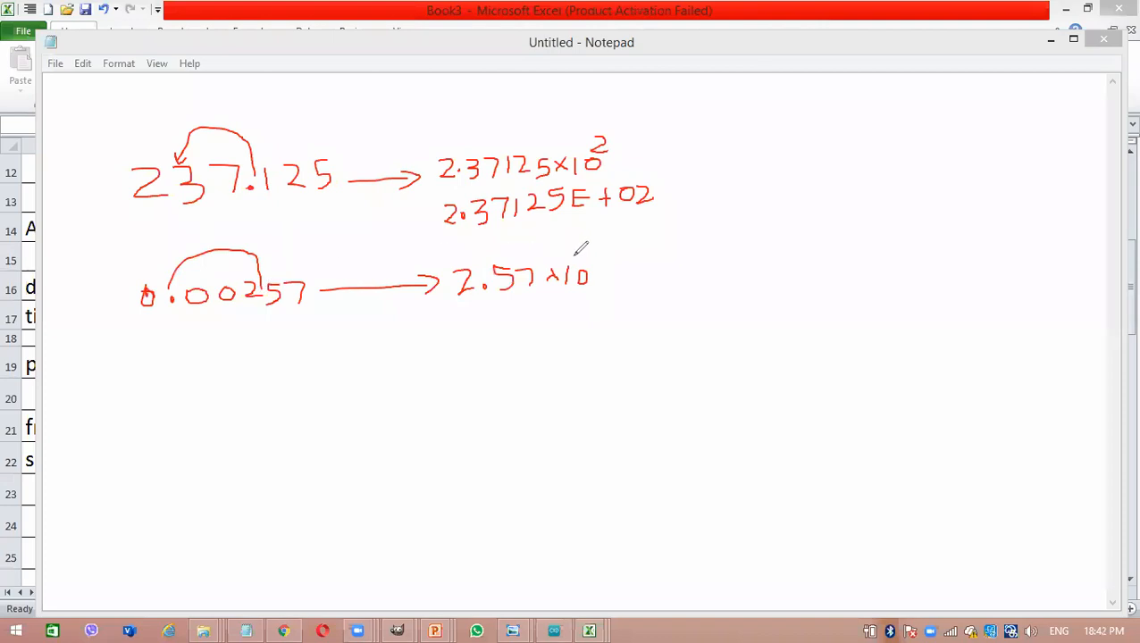
mouse_move(577, 255)
left_mouse_down()
mouse_move(608, 263)
mouse_move(592, 265)
left_mouse_up()
- Handwrite 2.57E-03 below 2.57×10⁻³, erasing the stray diagonal line and correcting the final digit to 3
mouse_move(449, 323)
left_mouse_down()
mouse_move(466, 327)
mouse_move(450, 341)
mouse_move(462, 342)
left_mouse_up()
mouse_move(506, 318)
left_mouse_down()
mouse_move(493, 334)
mouse_move(533, 317)
mouse_move(528, 333)
mouse_move(558, 327)
mouse_move(558, 310)
left_mouse_up()
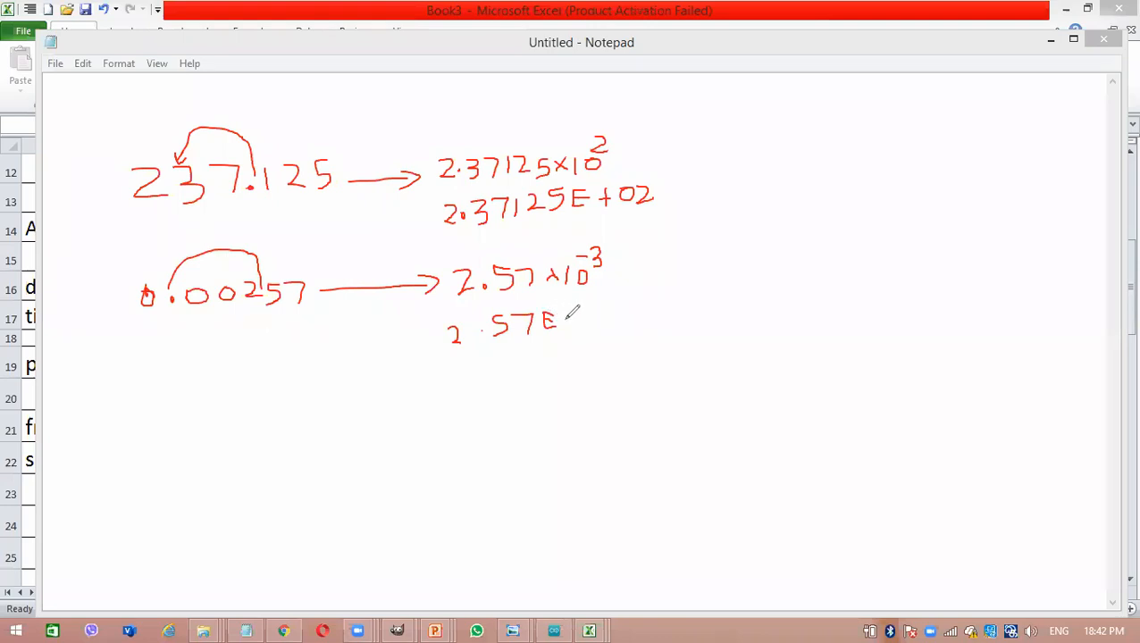
mouse_move(563, 323)
left_mouse_down()
mouse_move(596, 323)
mouse_move(593, 303)
mouse_move(585, 312)
mouse_move(614, 314)
mouse_move(601, 309)
left_mouse_up()
left_click_drag(710, 286, 570, 159)
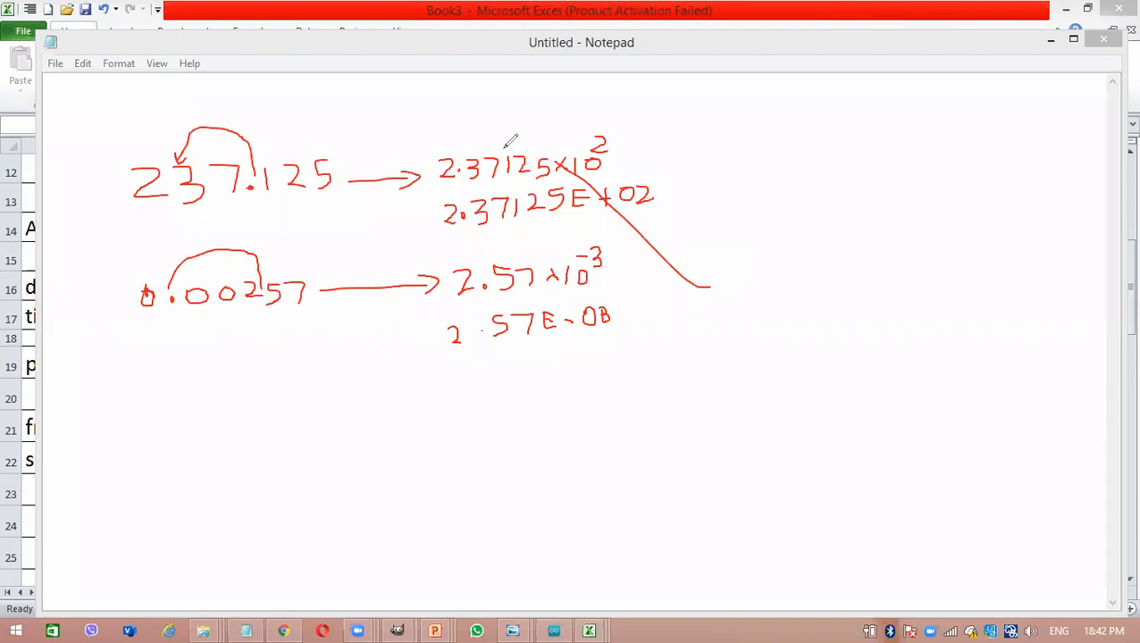
left_click(712, 288)
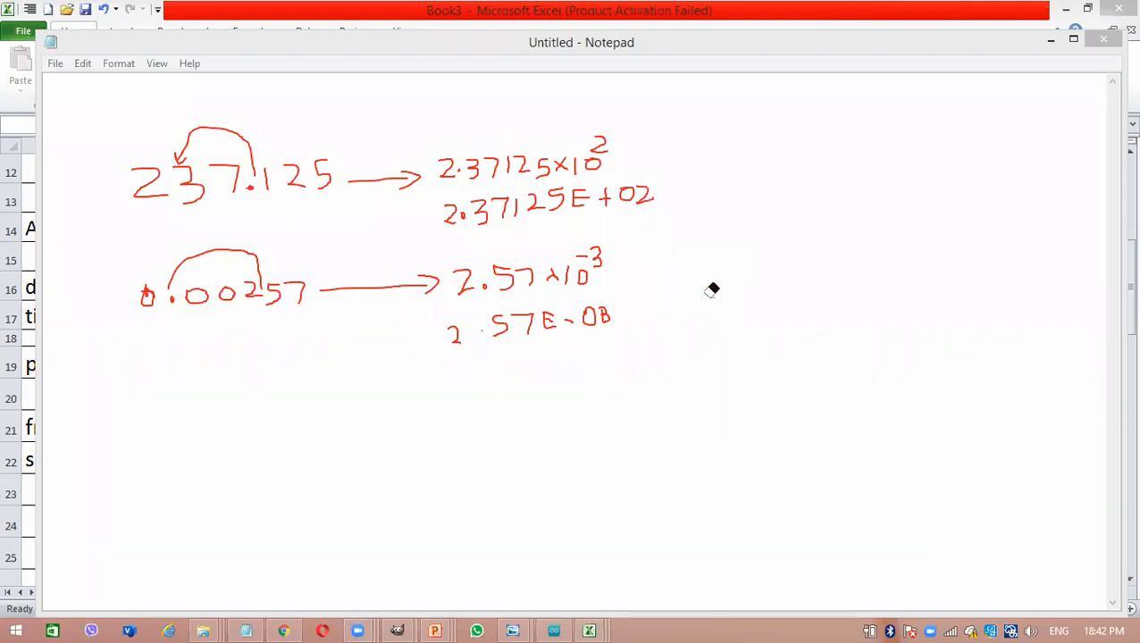
left_click(607, 305)
left_click_drag(602, 308, 606, 318)
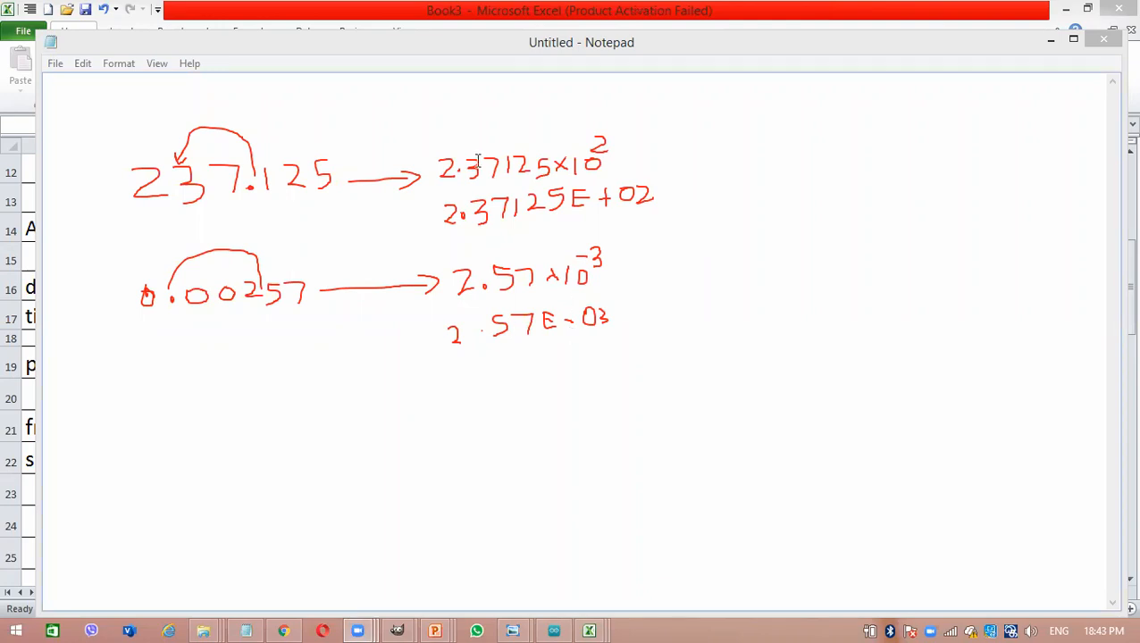
- Return to the Excel sheet, clear the handwritten notes and apply the Scientific number format to cells D22:E22
left_click(1051, 41)
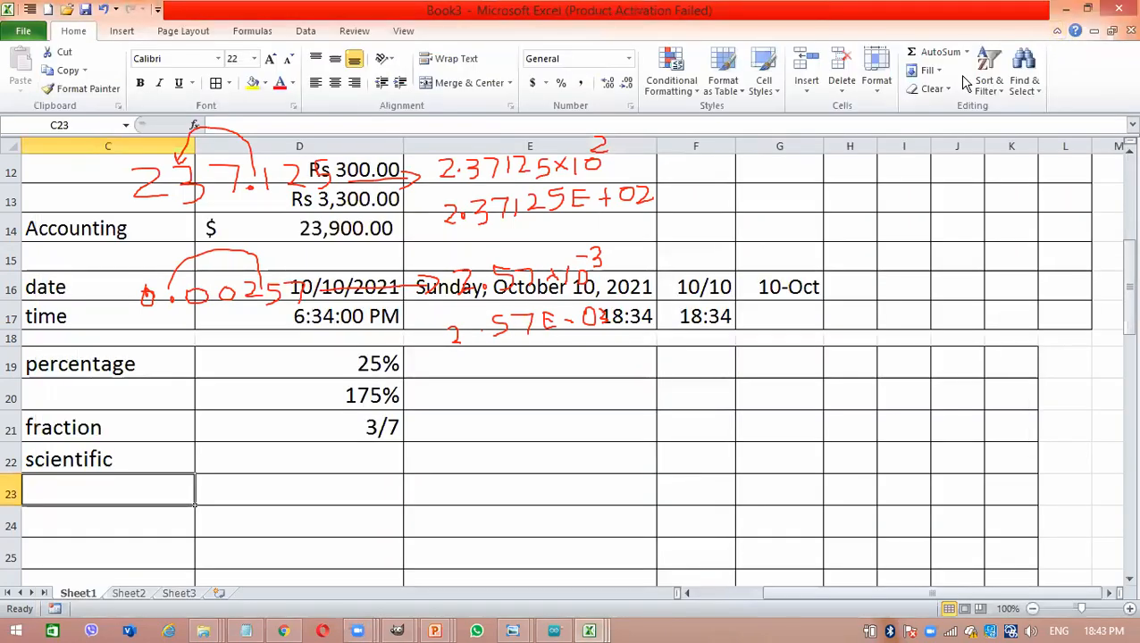
key("F2")
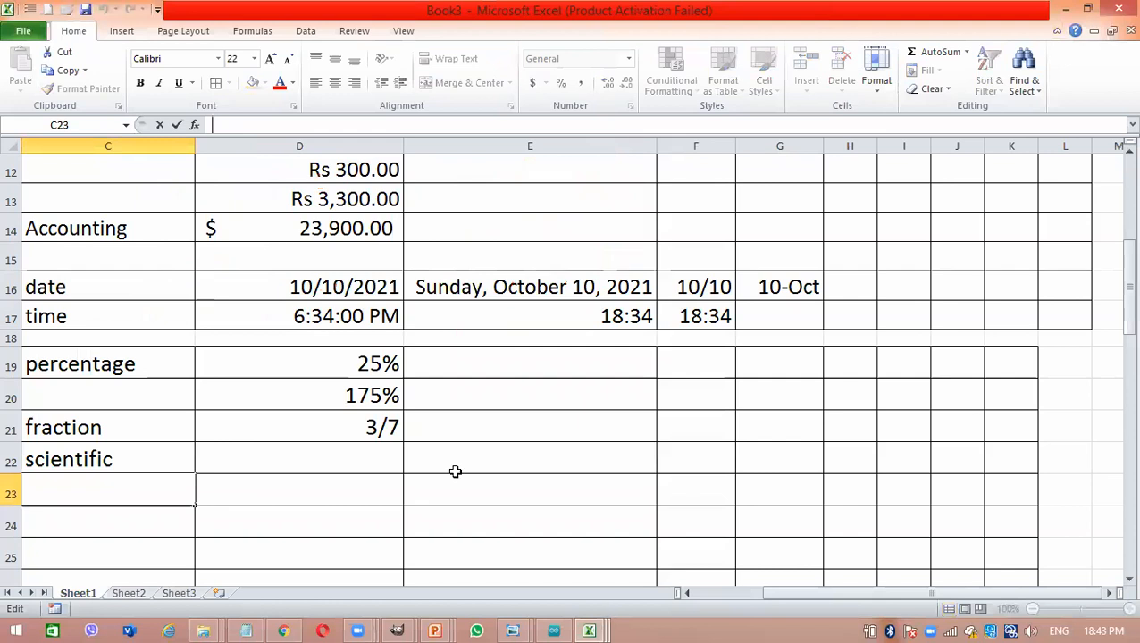
left_click_drag(360, 450, 522, 455)
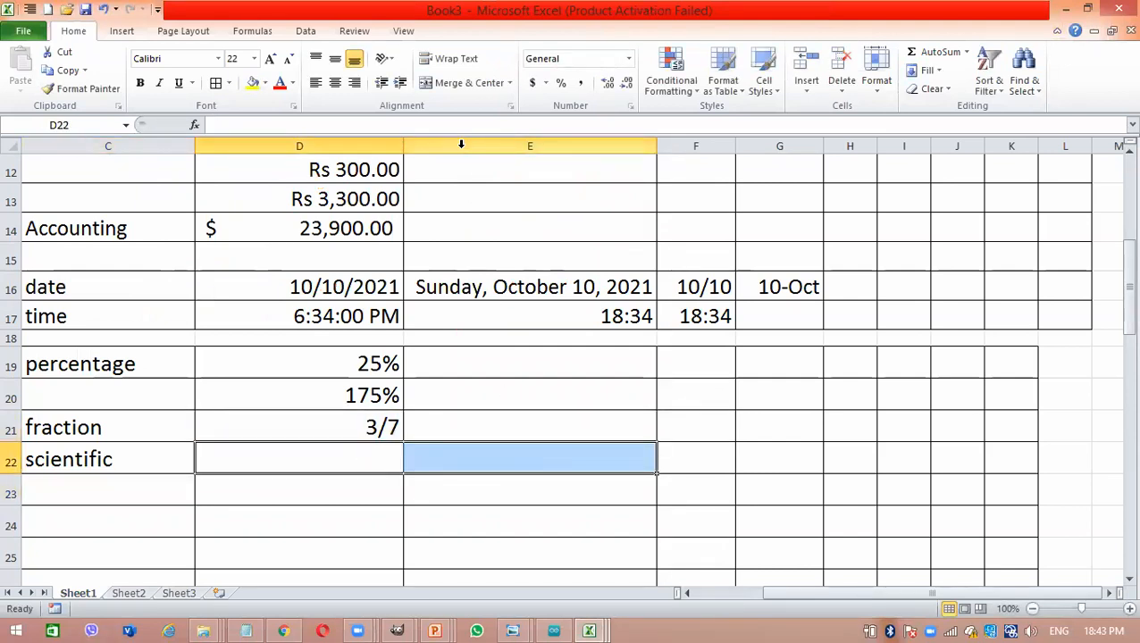
left_click(628, 58)
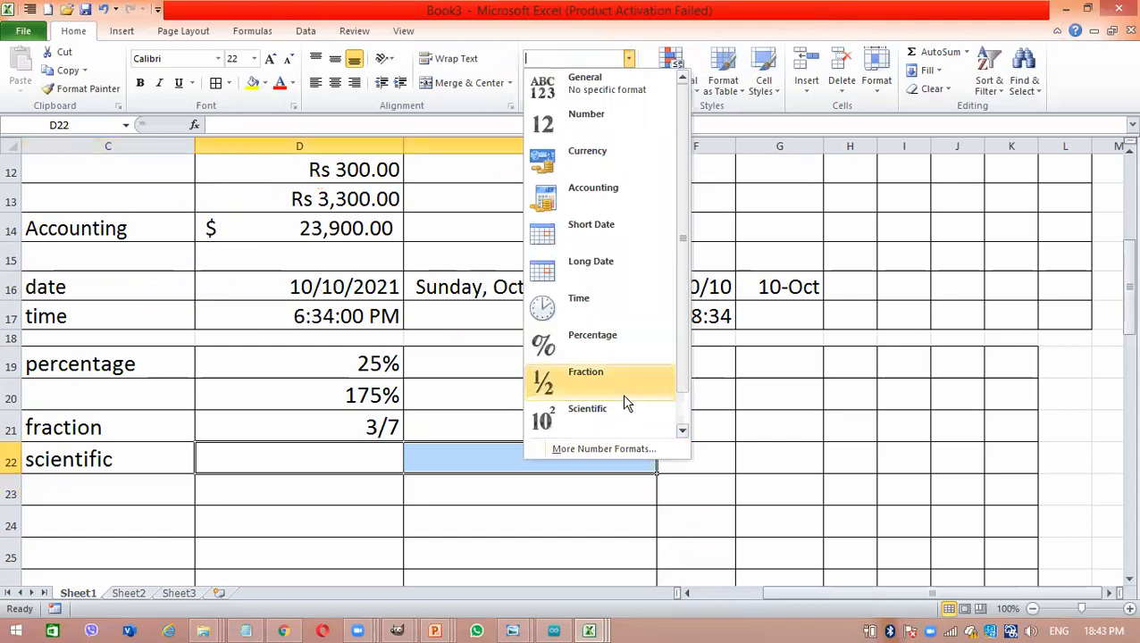
left_click(614, 418)
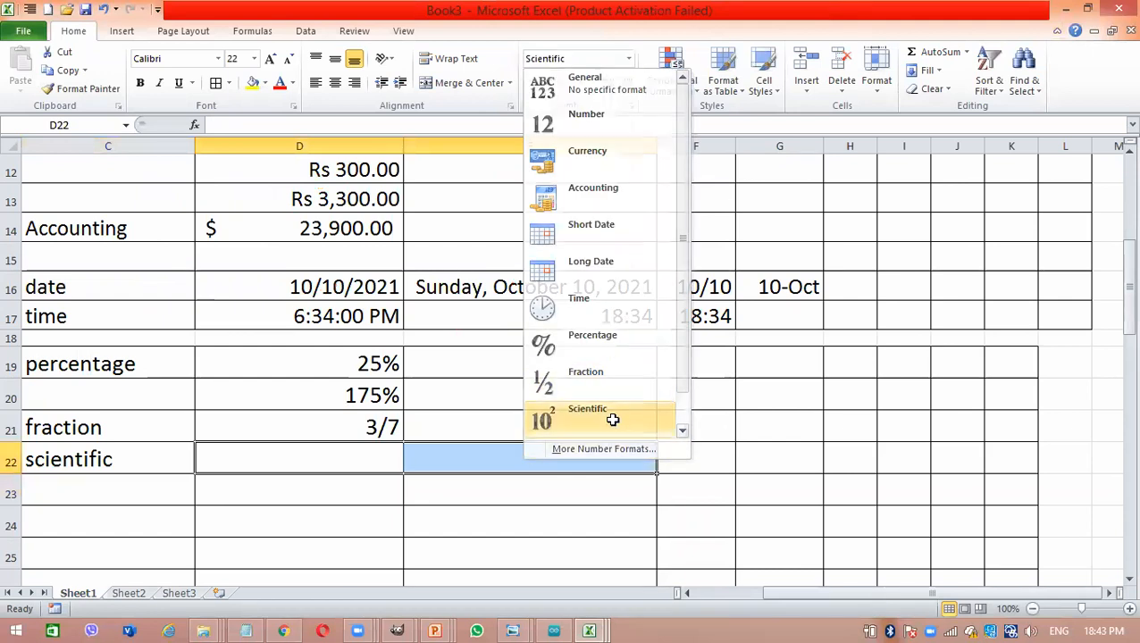
- Enter the value 245.6543 in cell D22, beside the scientific label
left_click(353, 459)
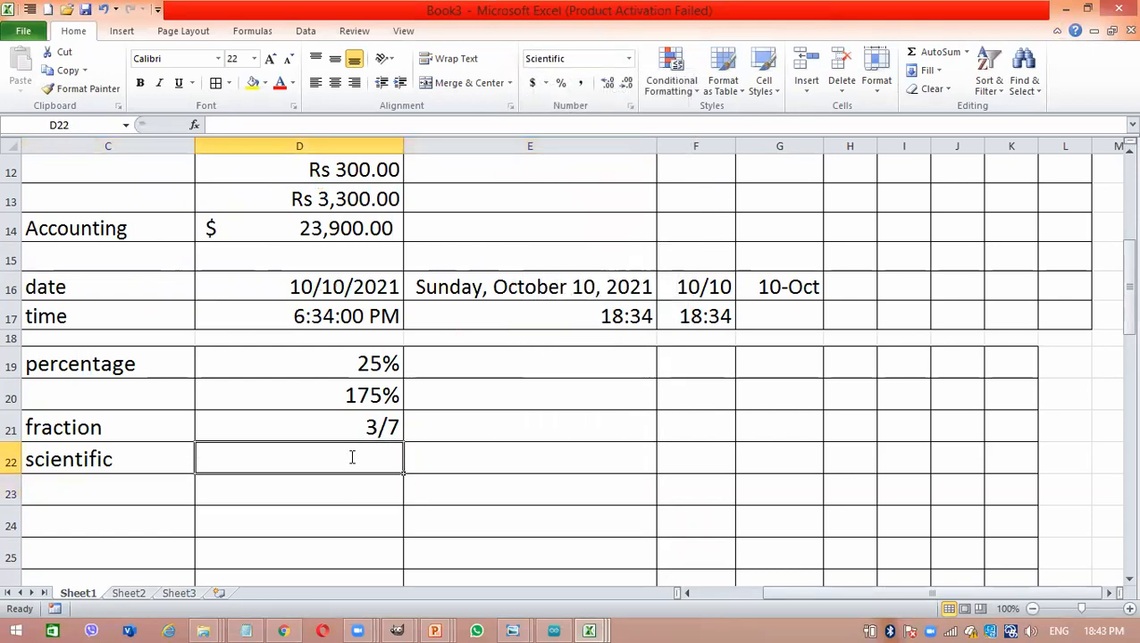
type("245")
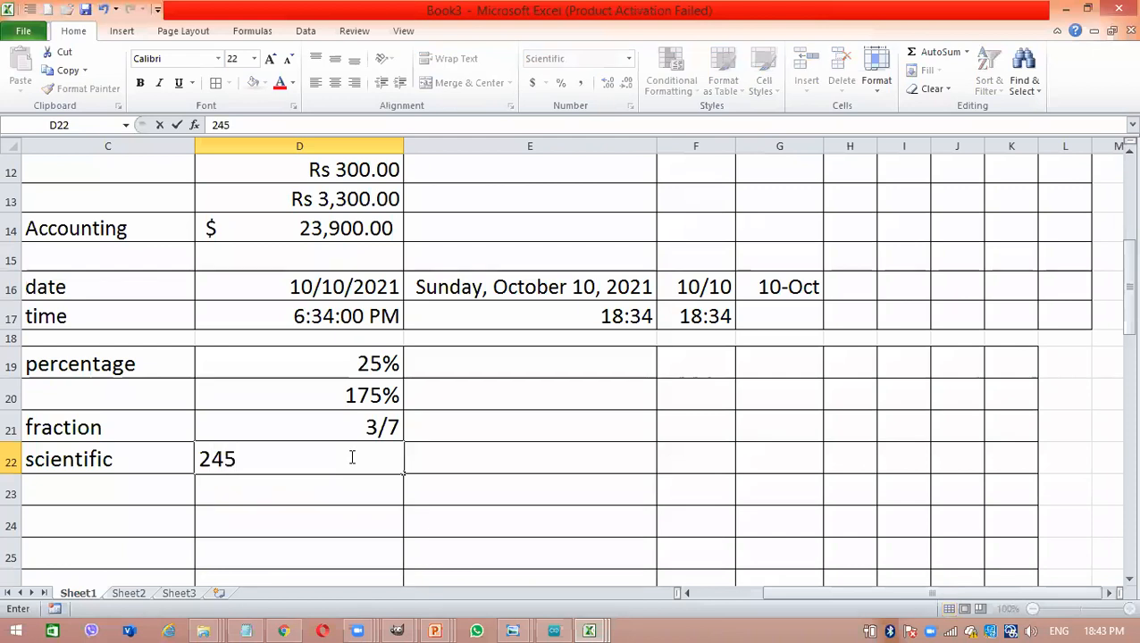
type(".6543")
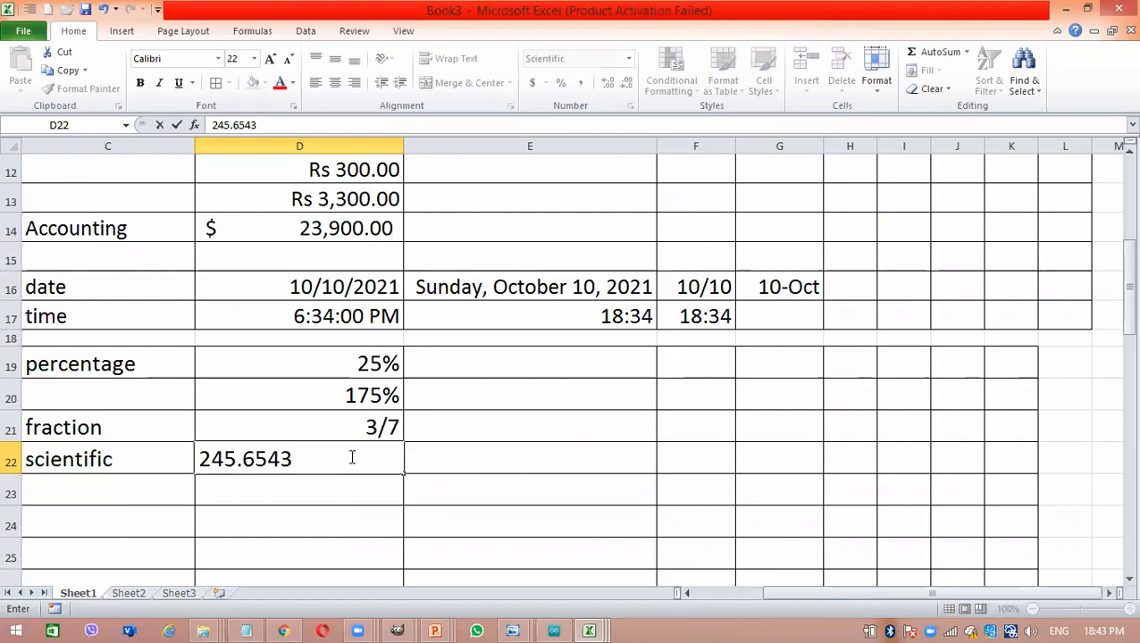
key("Return")
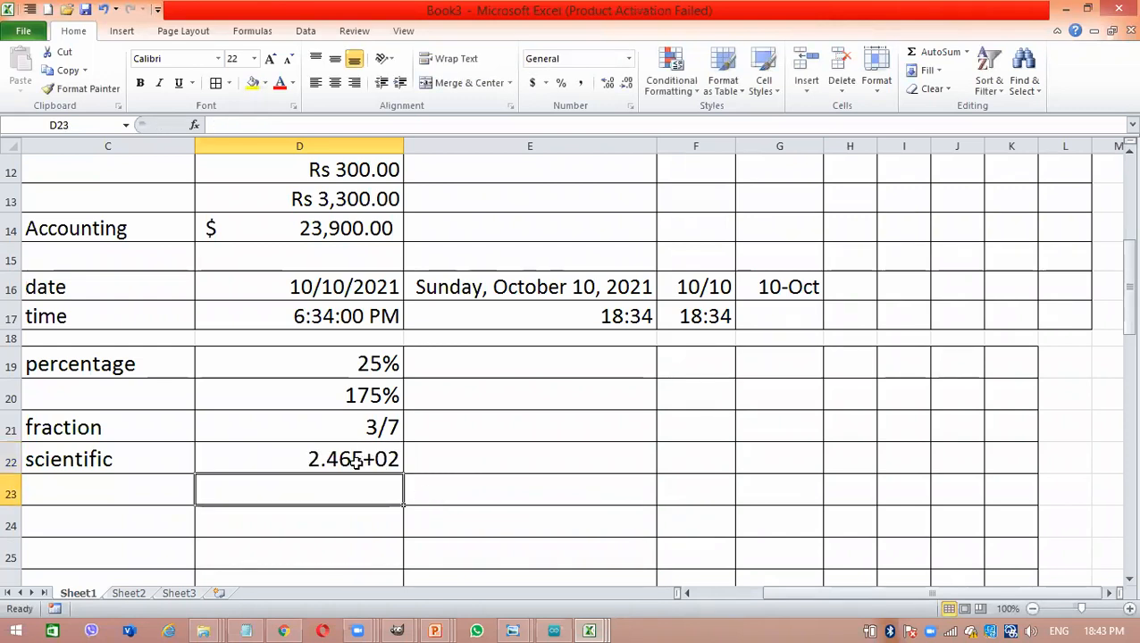
- Reduce the scientific value in cell D22 to zero decimal places
left_click(351, 457)
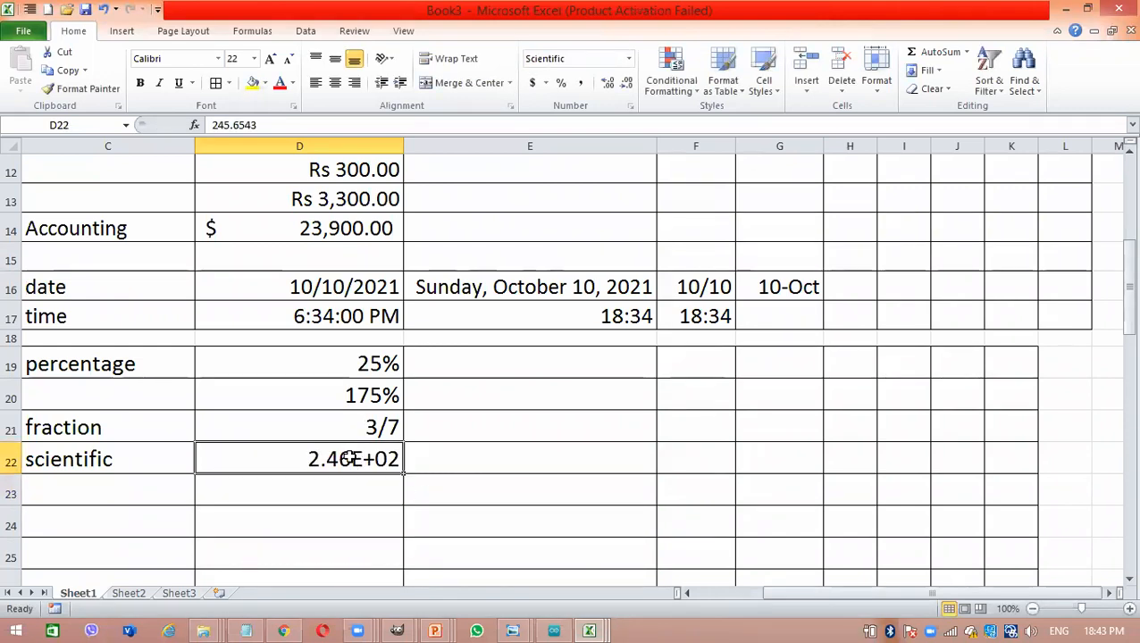
left_click(626, 88)
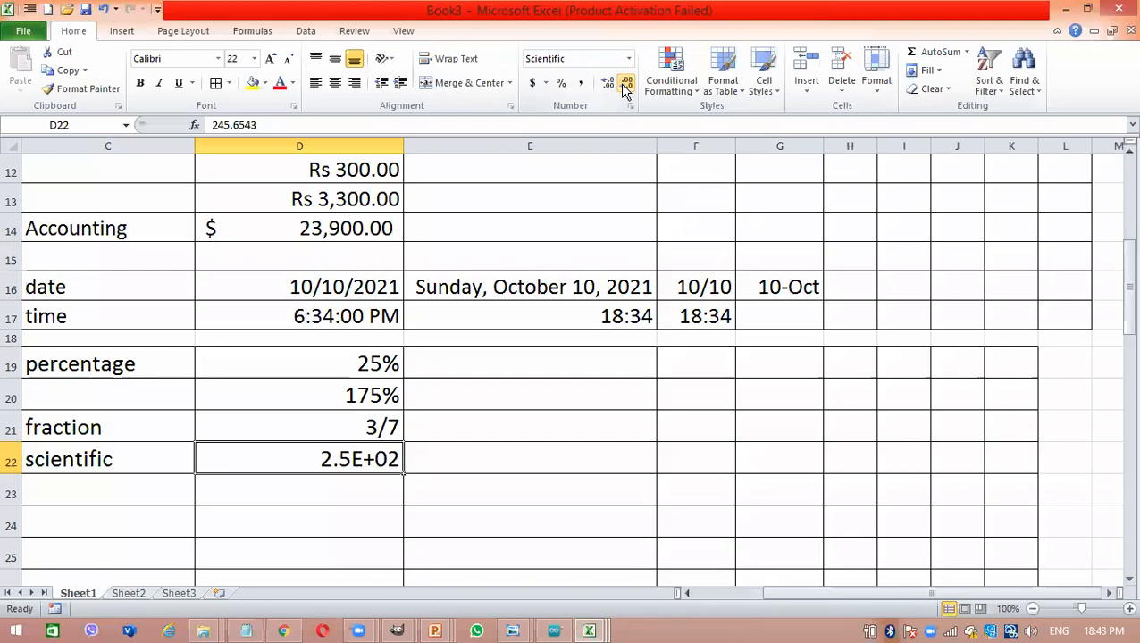
left_click(626, 88)
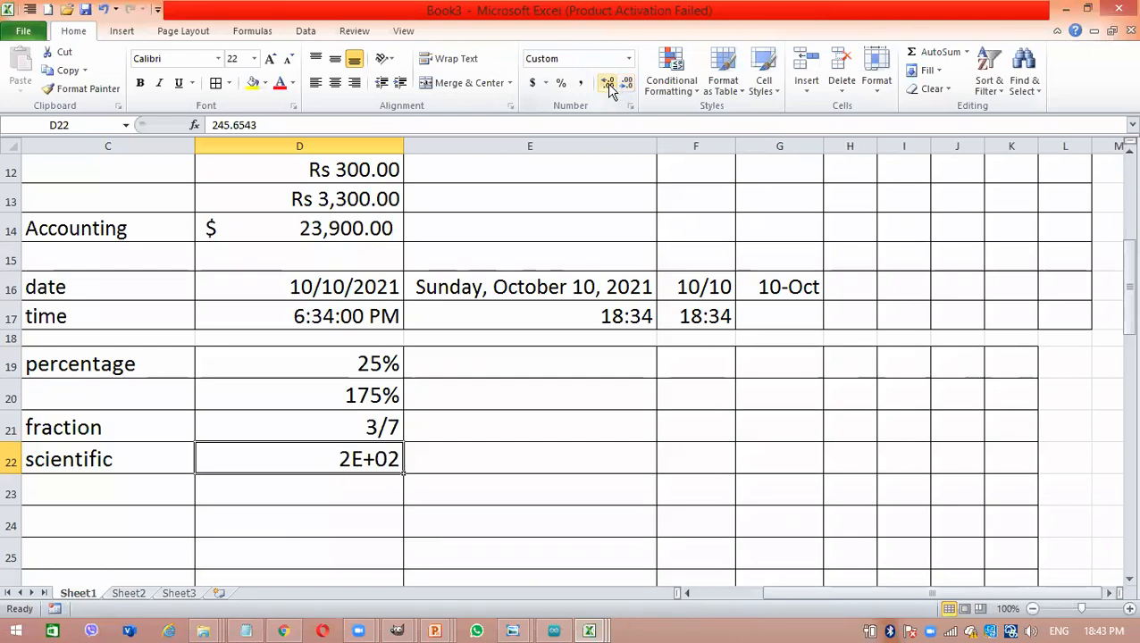
- Increase the scientific value in cell D22 to five decimal places
left_click(608, 86)
left_click(608, 86)
left_click(608, 86)
left_click(608, 86)
left_click(608, 85)
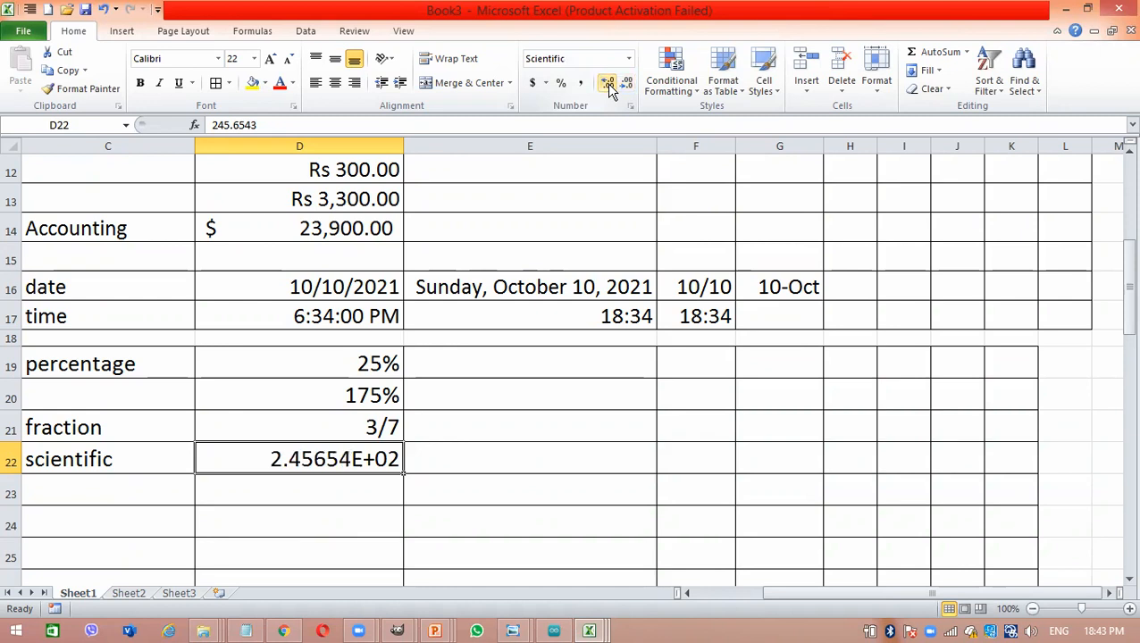
- Enter the value 0.00257 in cell E22 as a second scientific example
left_click(500, 453)
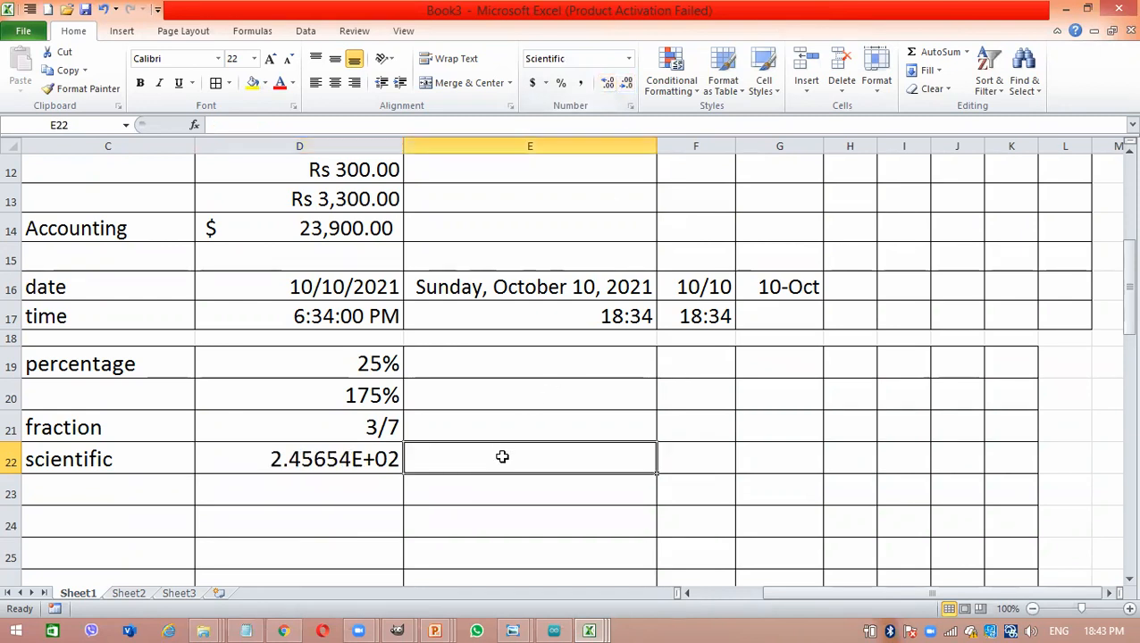
type("0.000")
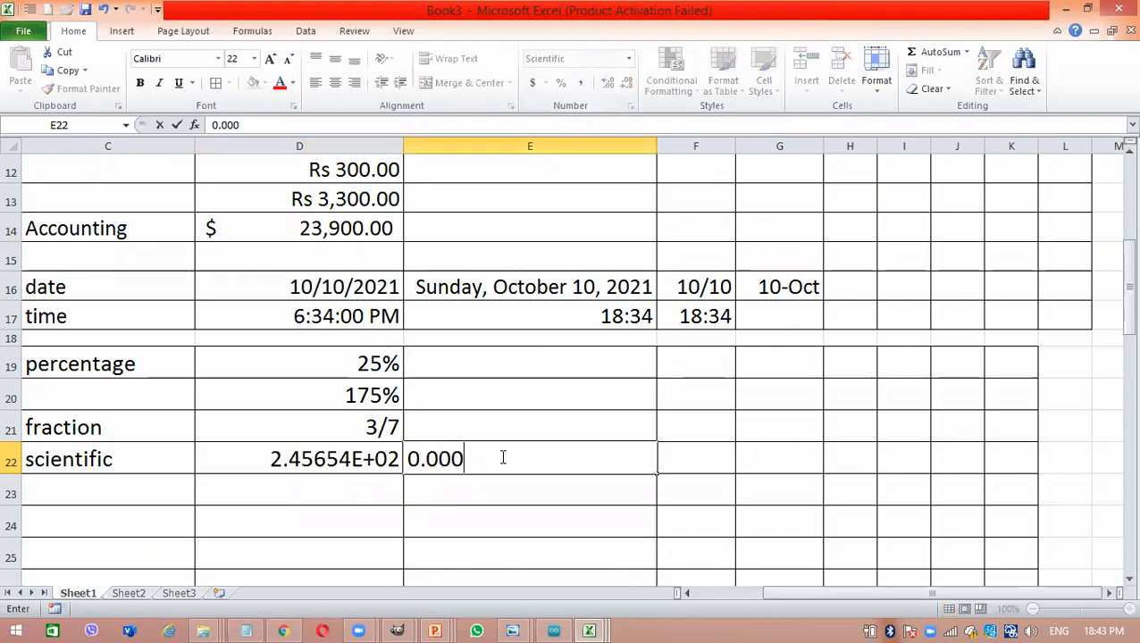
key("BackSpace")
type("257")
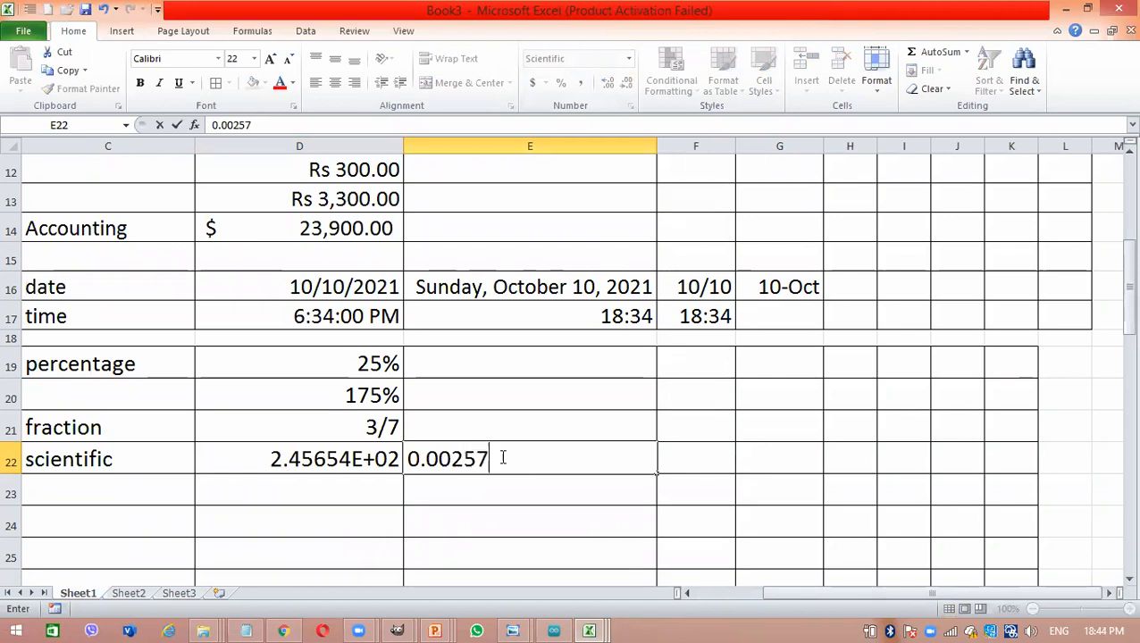
key("Return")
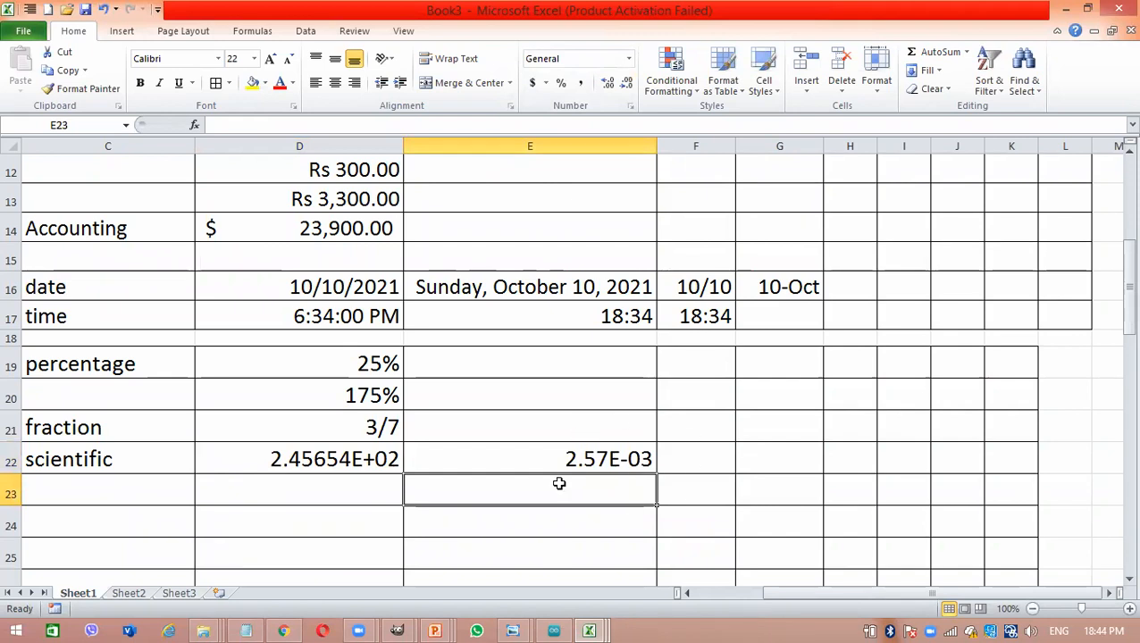
- Apply the Text number format to cell D23 and label cell C23 as text
left_click(459, 456)
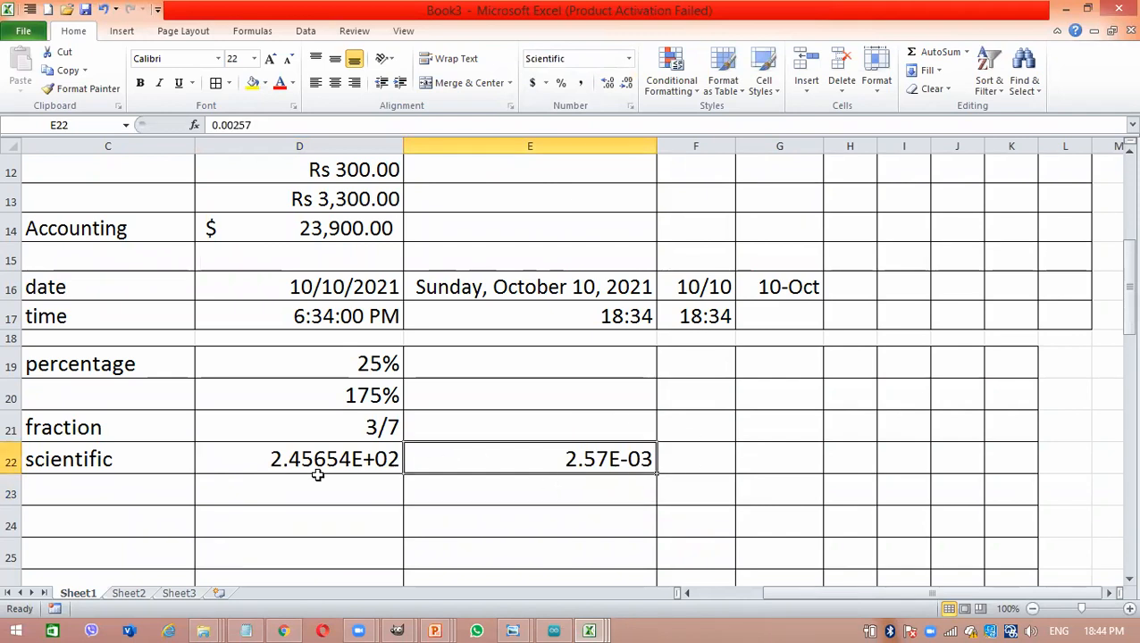
left_click(299, 464)
left_click(215, 480)
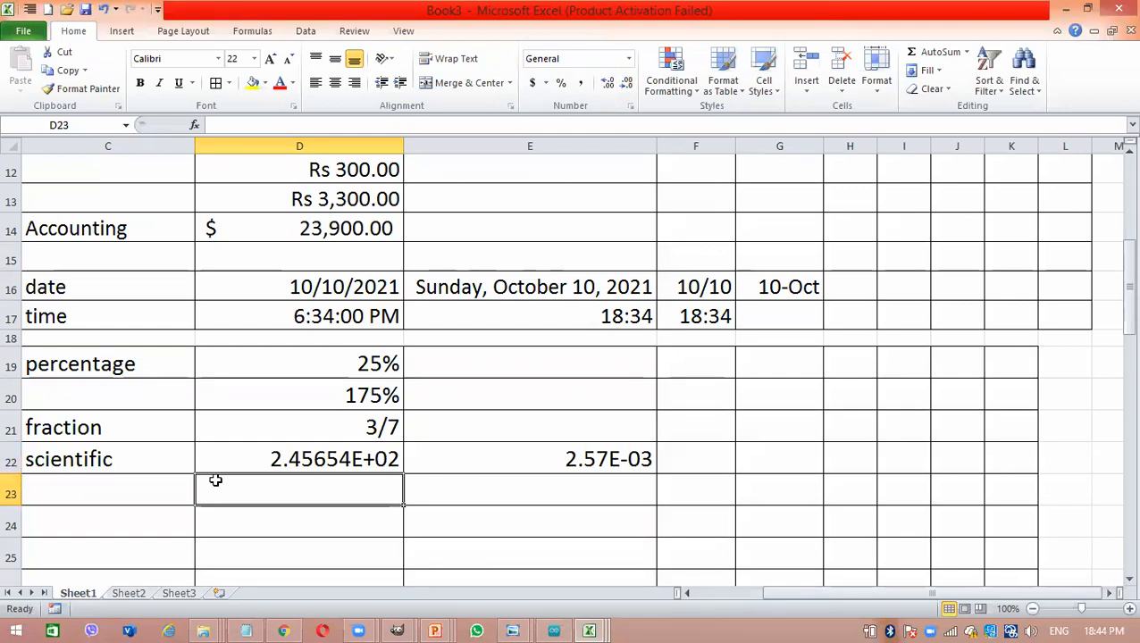
left_click(628, 59)
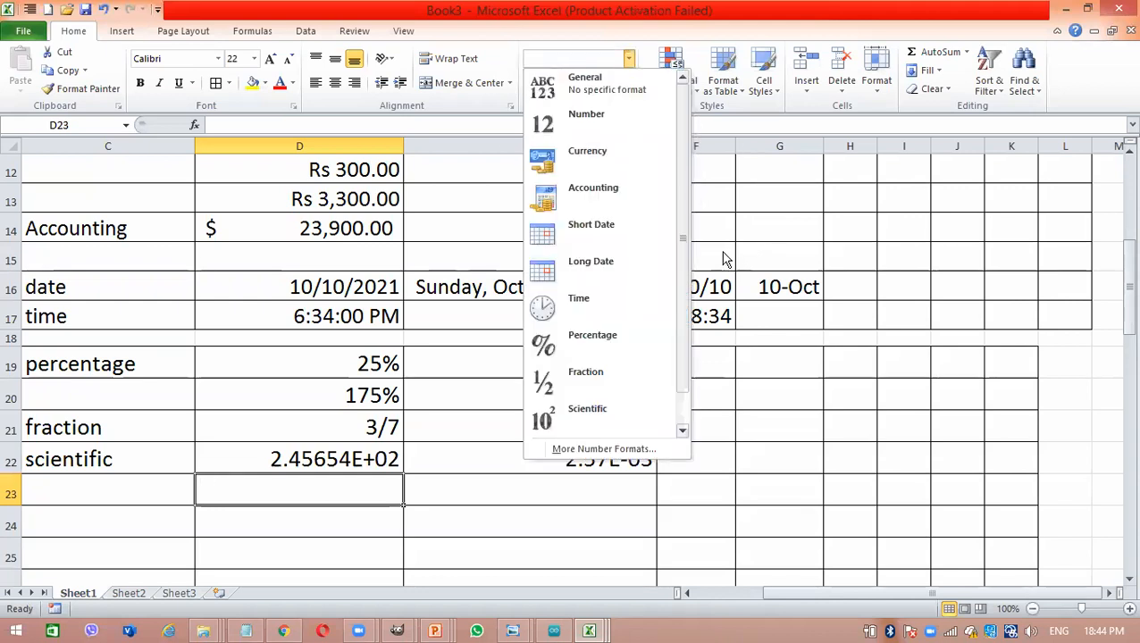
scroll(684, 254, "down", 1)
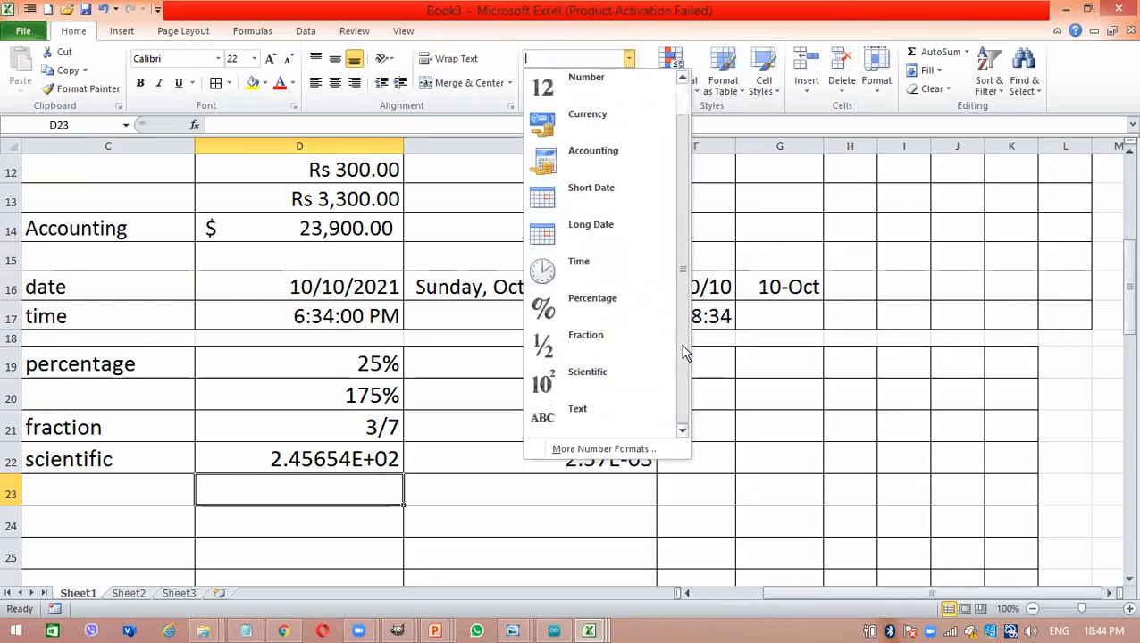
left_click(603, 419)
left_click(55, 497)
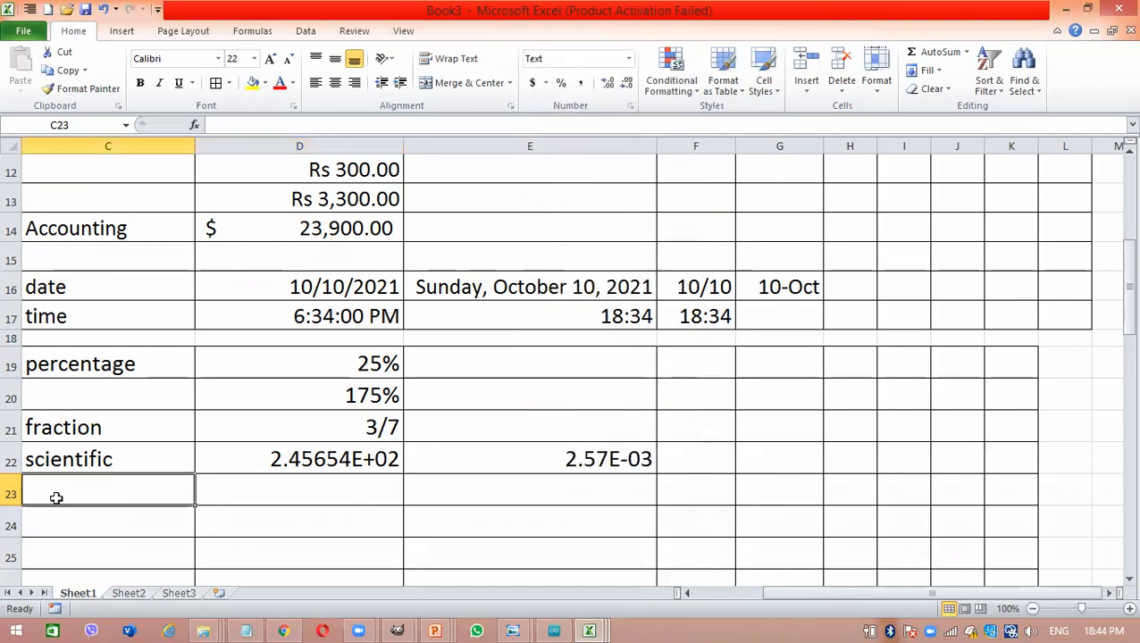
type("text")
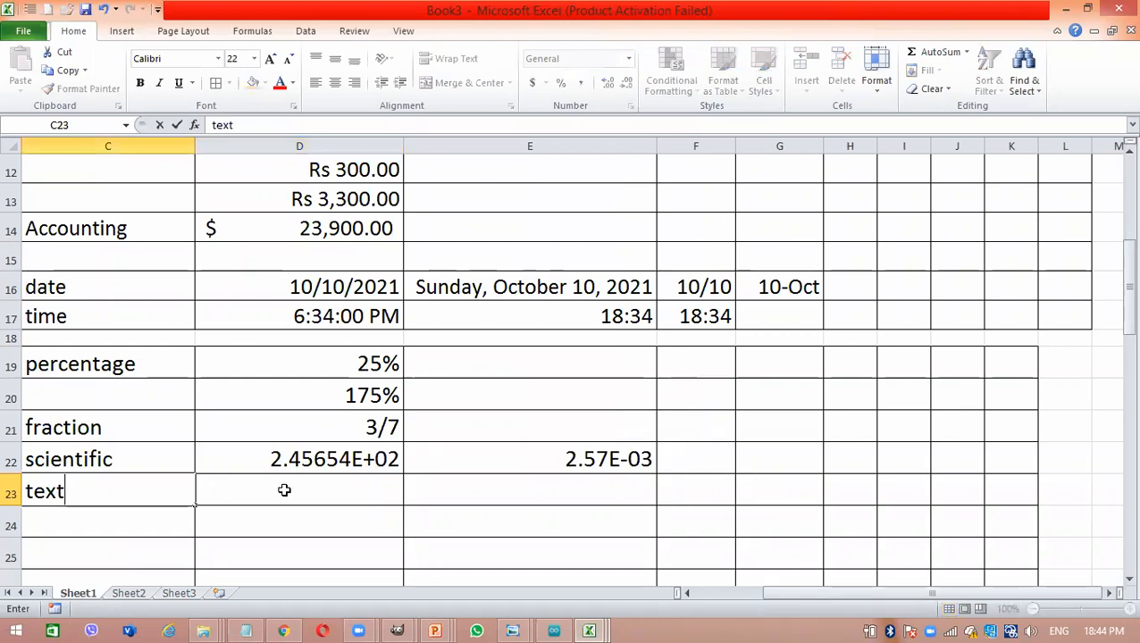
- Apply the Text number format to the range D23:E23
left_click_drag(284, 489, 559, 498)
right_click(561, 502)
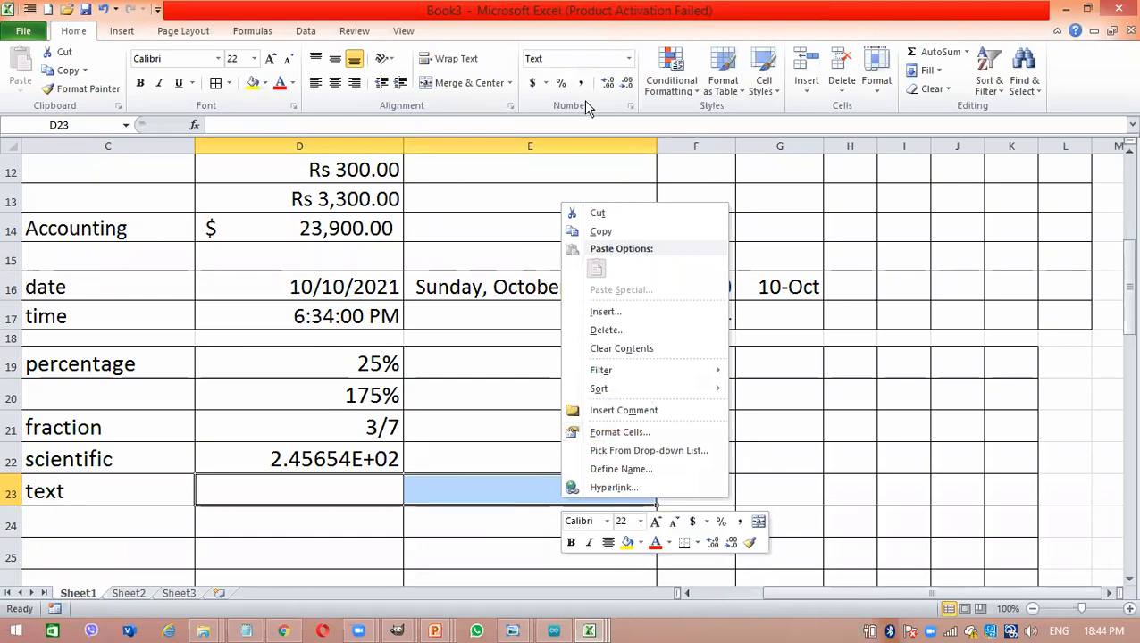
left_click(627, 59)
left_click(628, 59)
left_click(628, 59)
left_click_drag(681, 288, 685, 357)
left_click(612, 423)
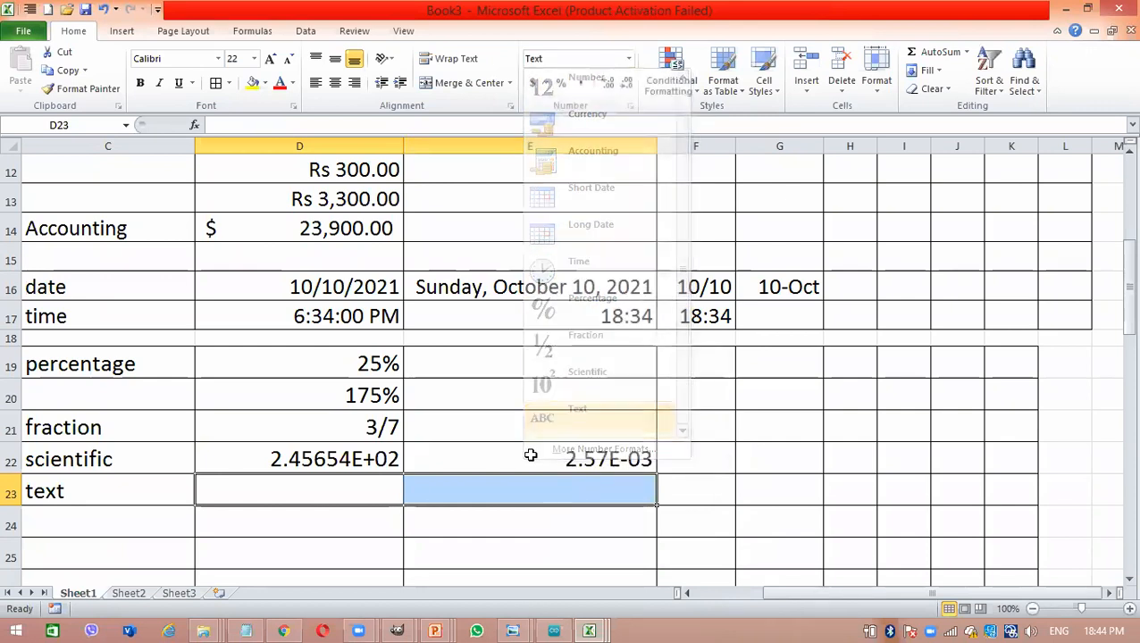
- Enter a ten-digit sample phone number with a leading zero in cell D23, beside the text label
left_click(372, 495)
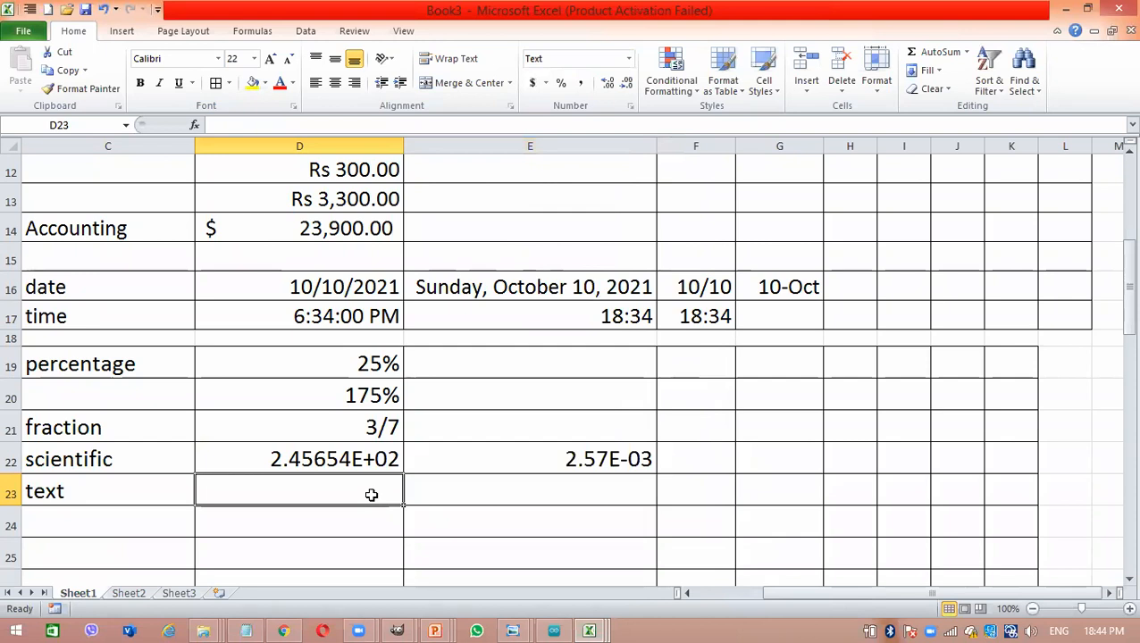
key("Return")
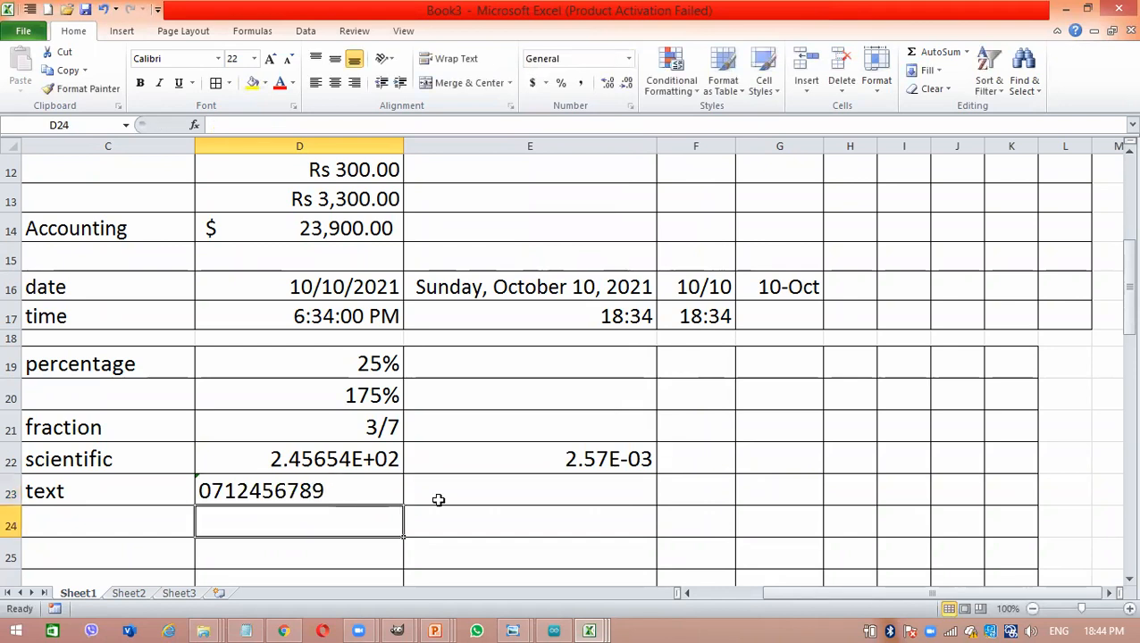
- Draw a red circle around the small green marker in the corner of cell D23
left_click(739, 584)
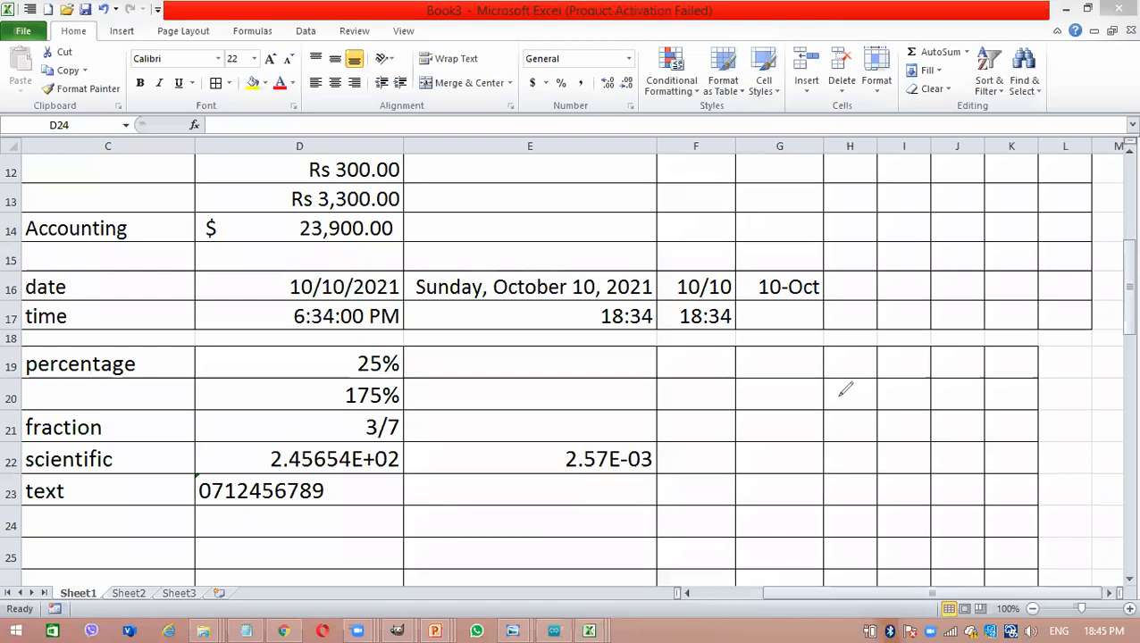
left_click_drag(177, 456, 212, 493)
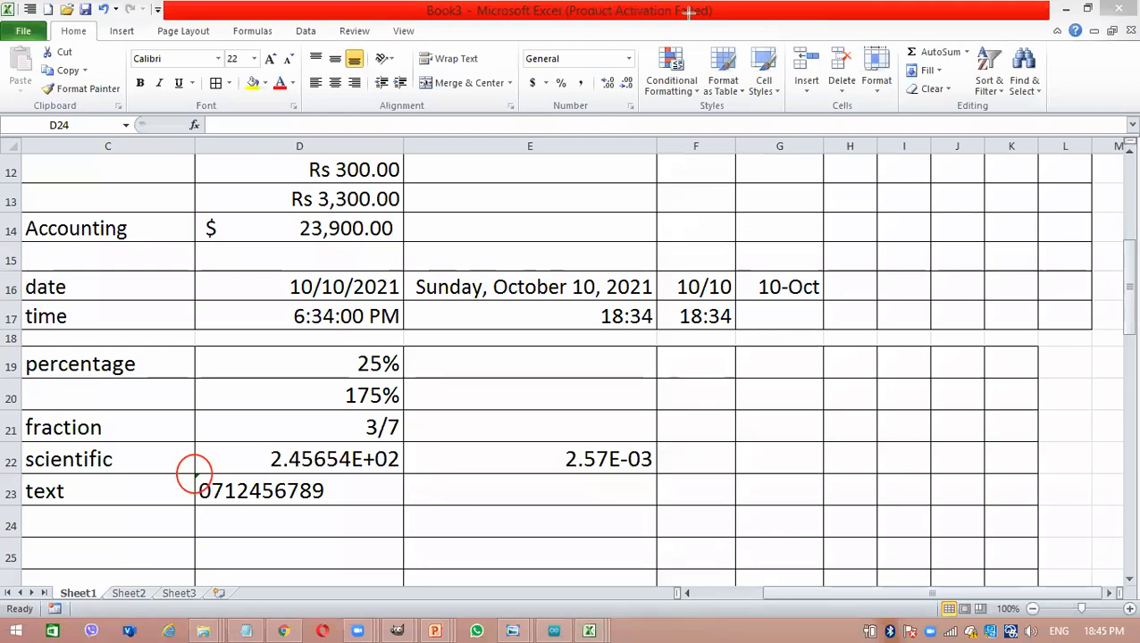
left_click(627, 59)
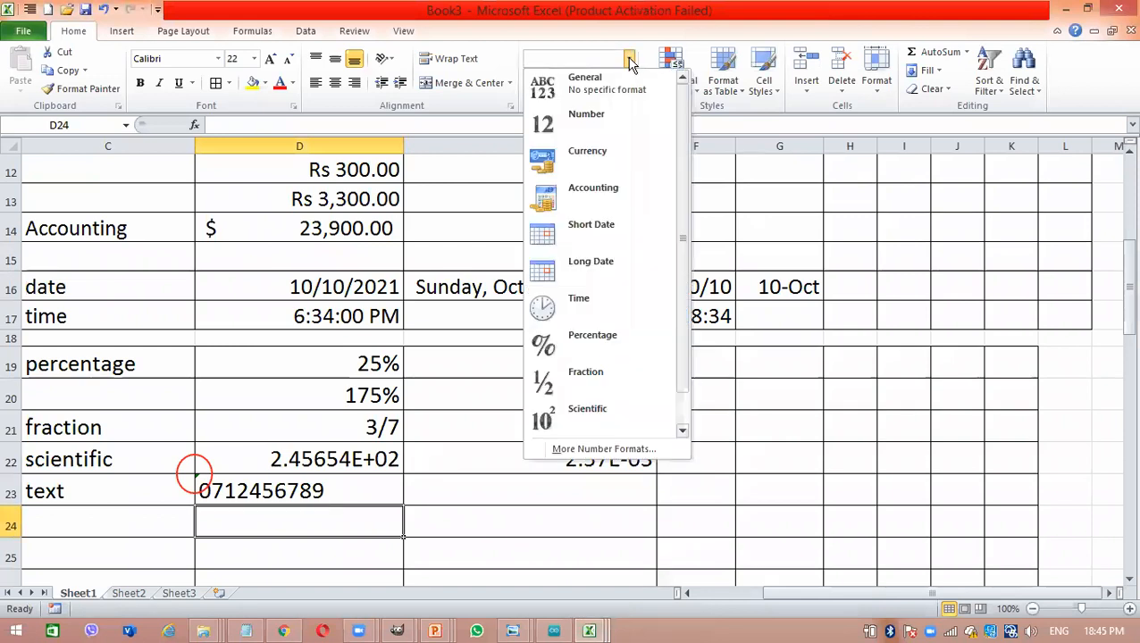
left_click_drag(684, 108, 686, 178)
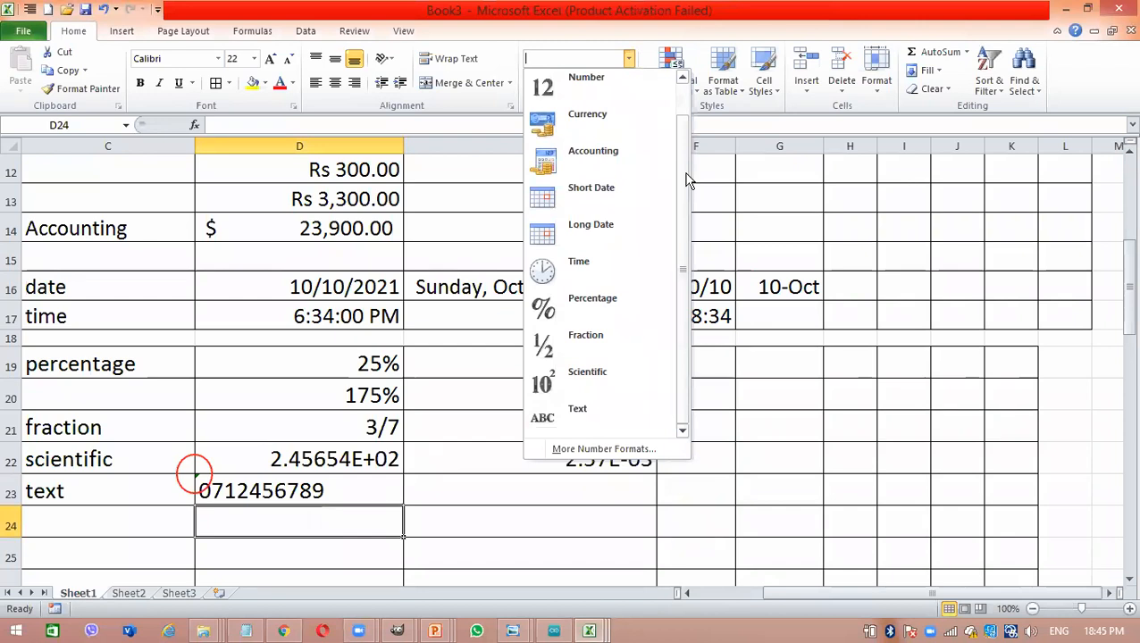
left_click(786, 284)
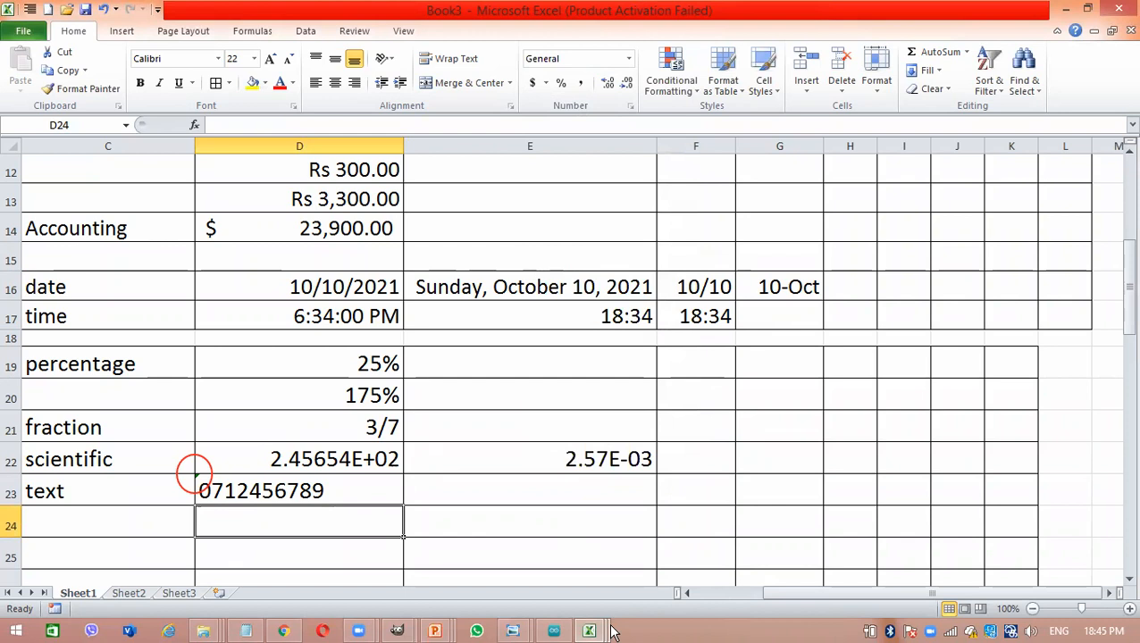
mouse_move(584, 631)
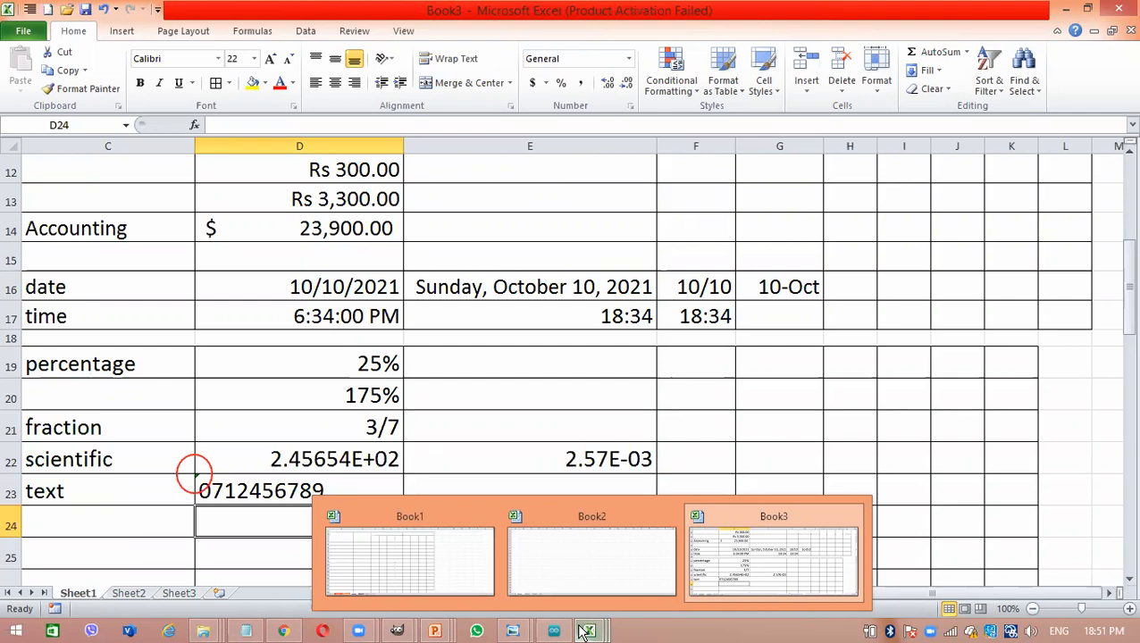
left_click(657, 544)
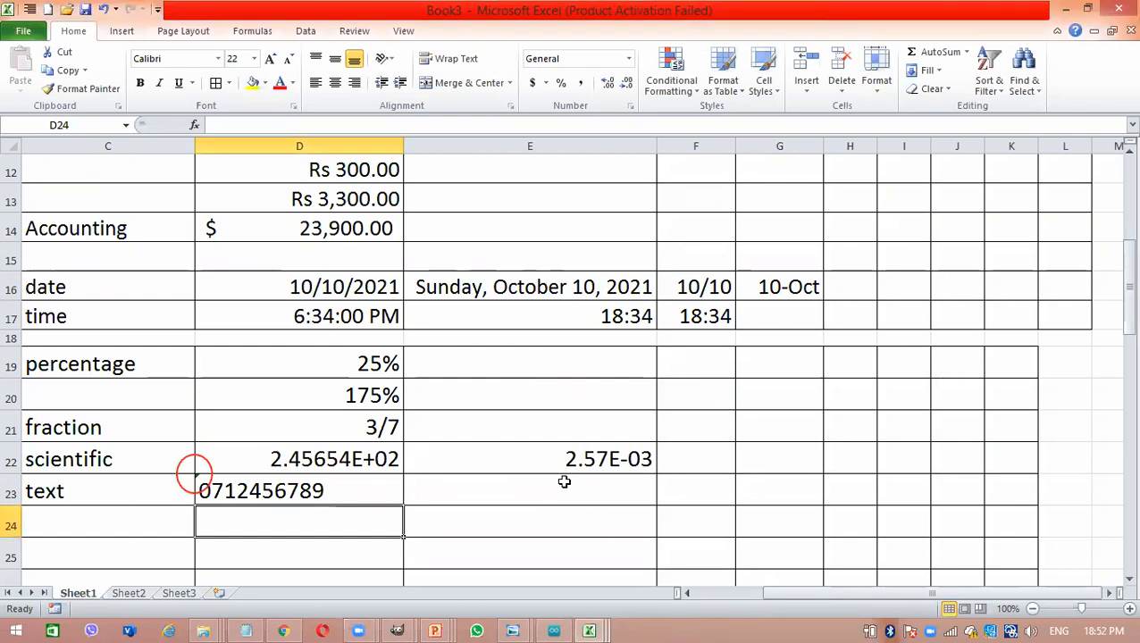
- Clear the contents of all cells on Sheet1
key("ctrl+a")
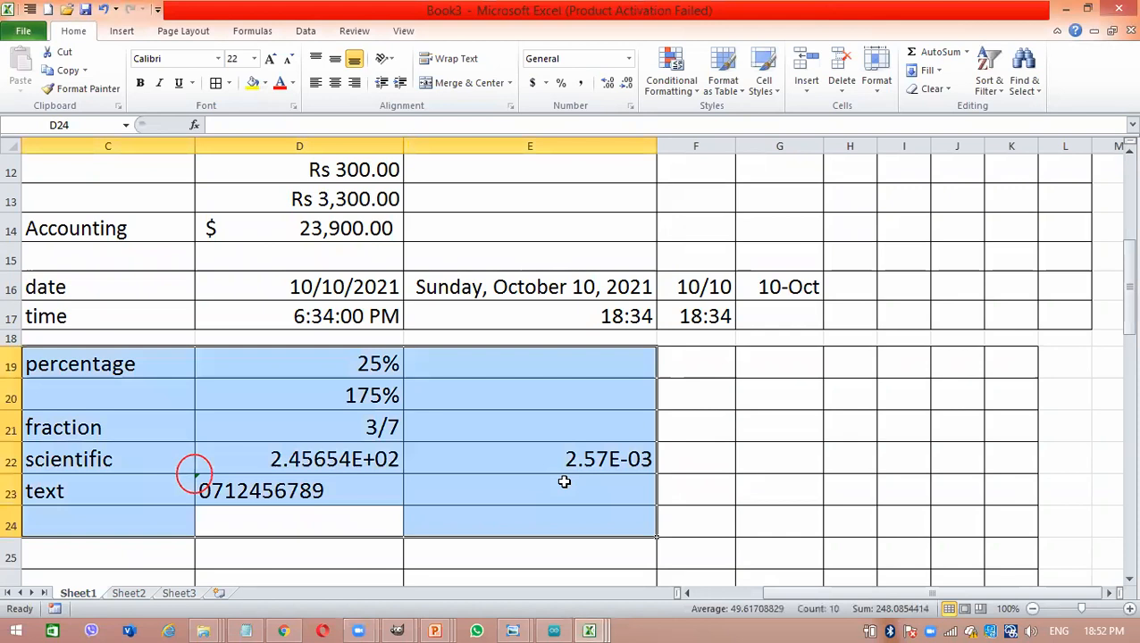
key("ctrl+a")
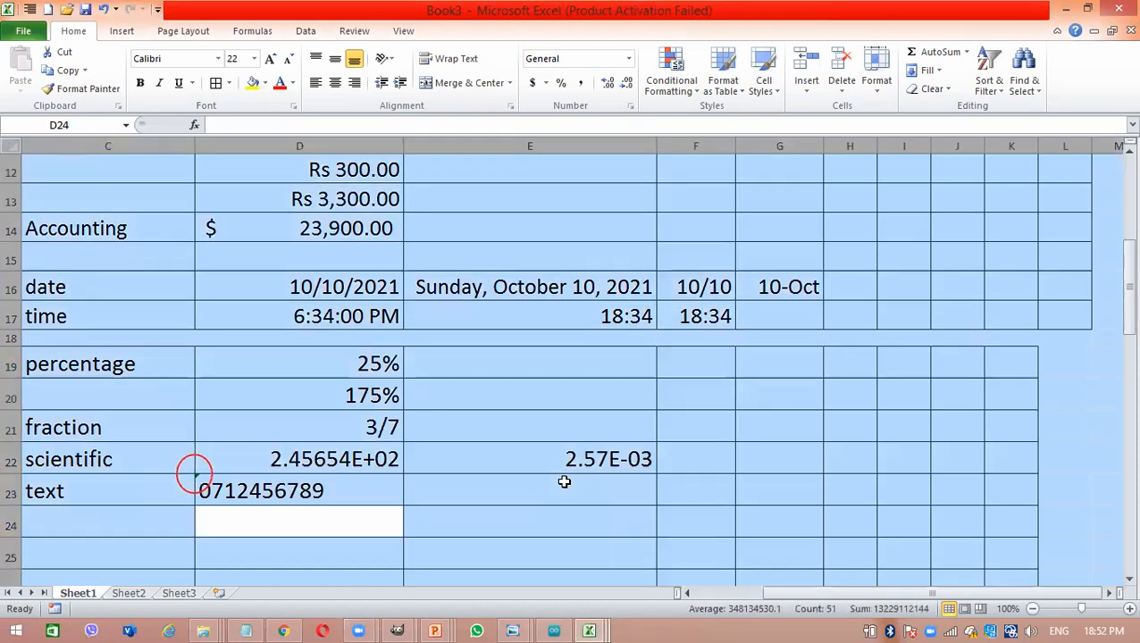
key("Delete")
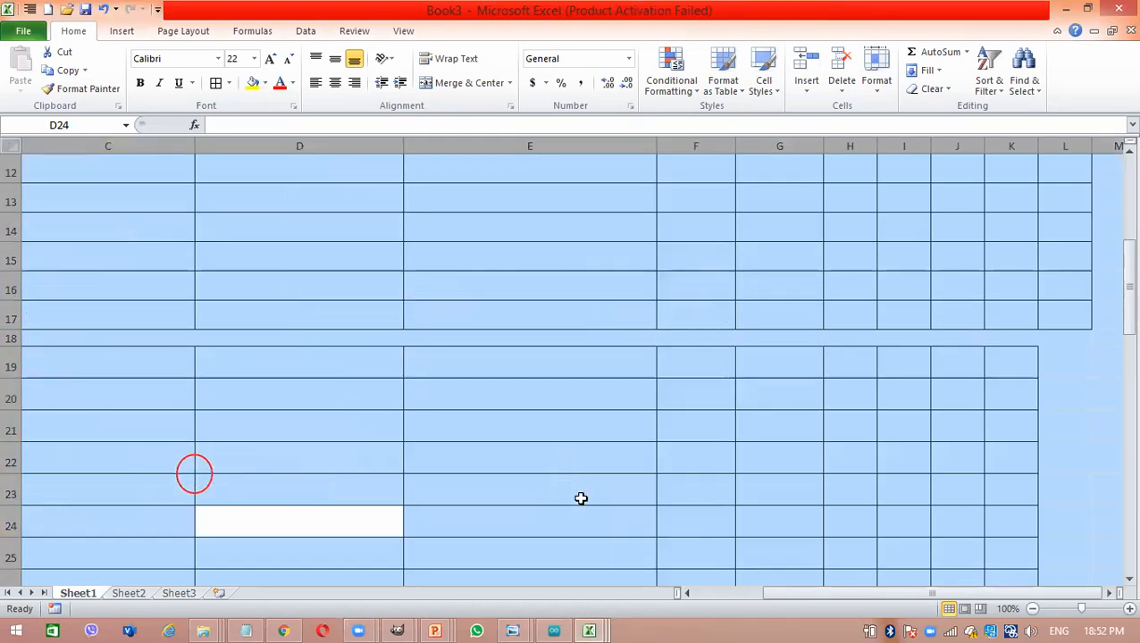
- Open Sheet3 and enter the title Monthly sales Report ABC Company in cell A1
left_click(175, 593)
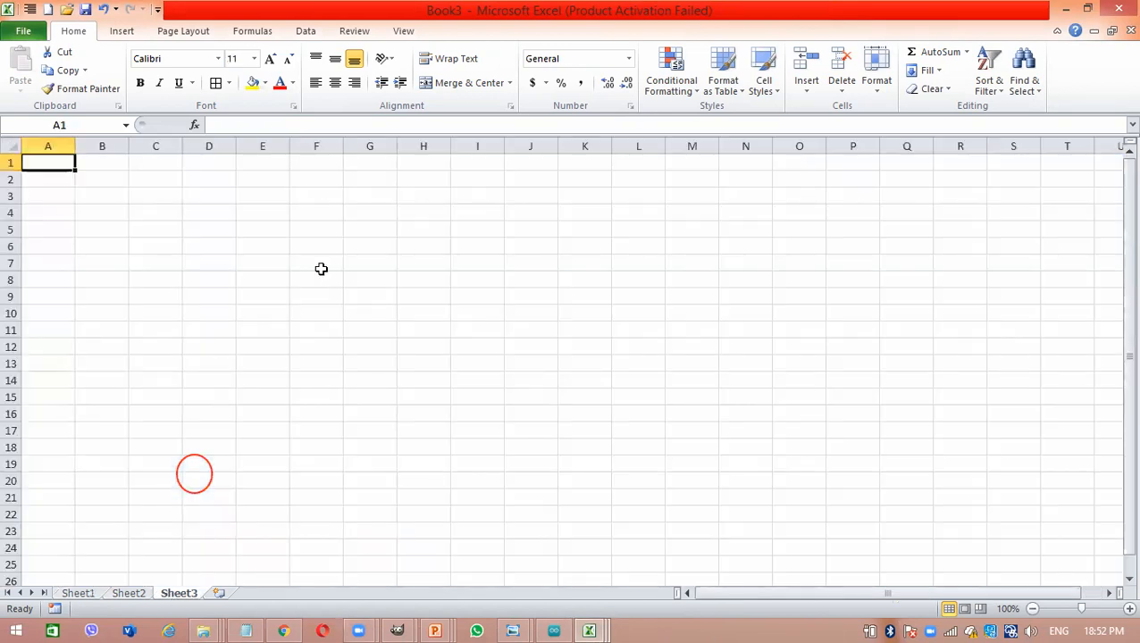
left_click(320, 269)
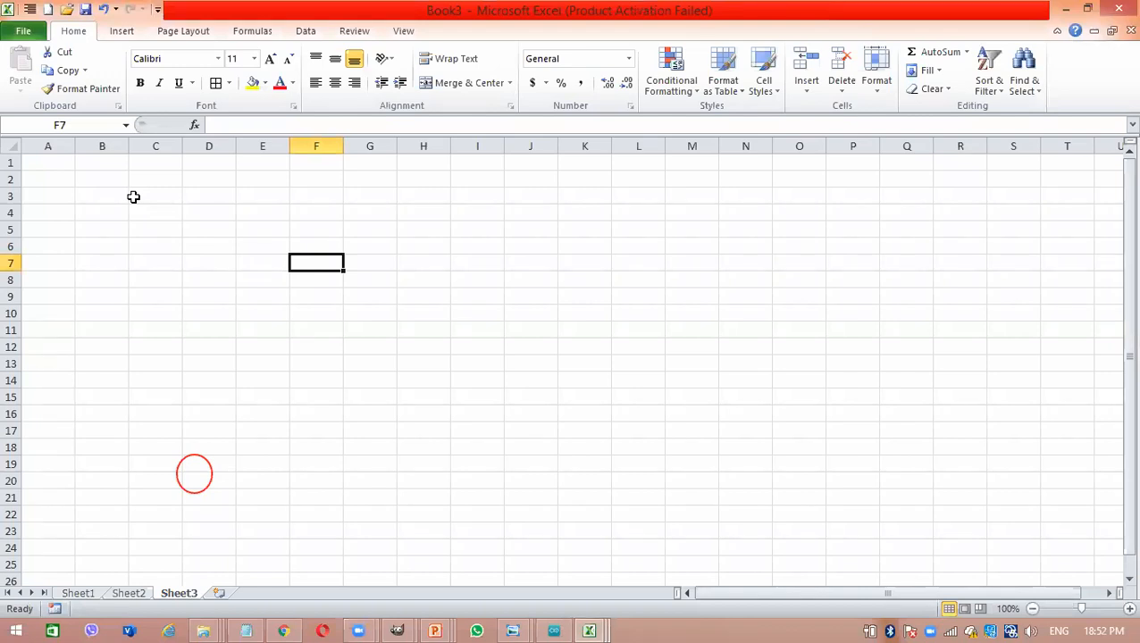
left_click(51, 159)
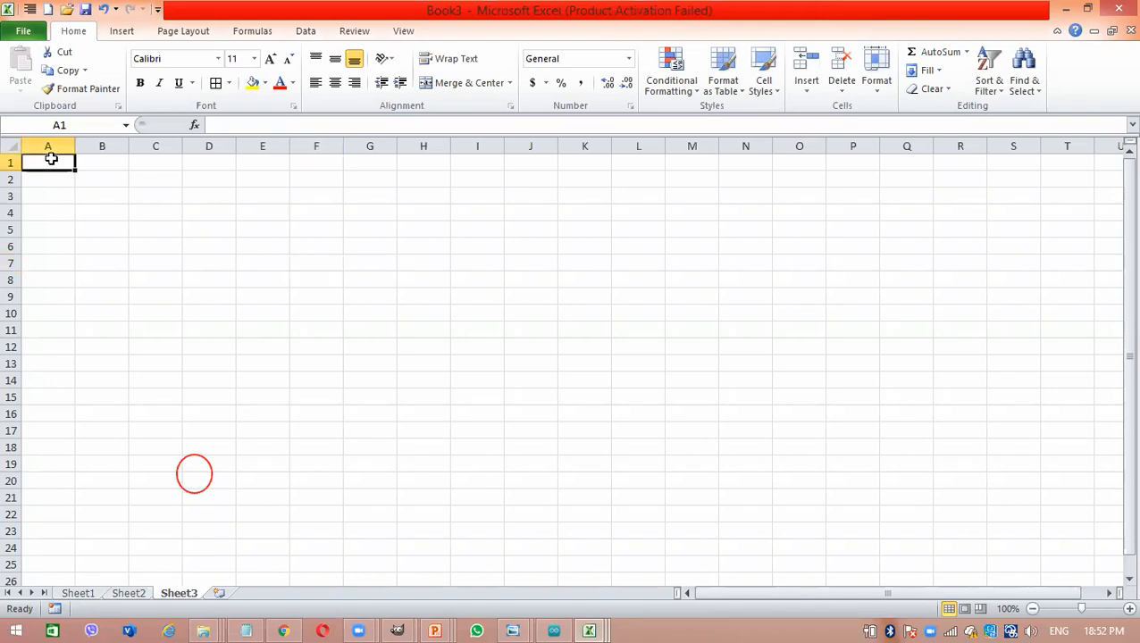
type("Mon")
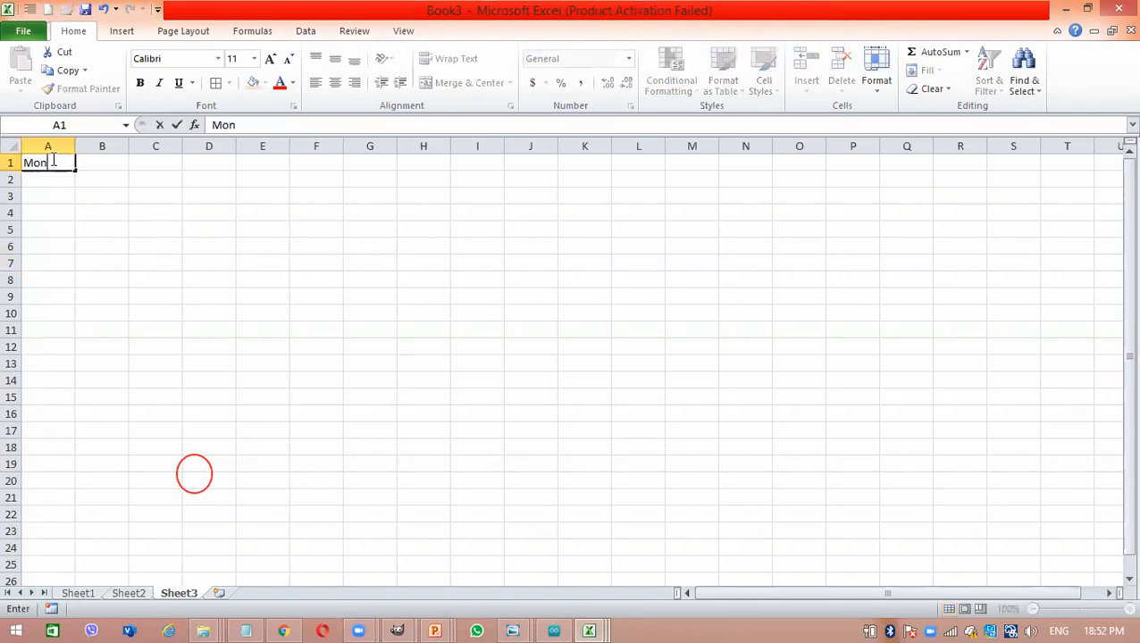
type("thly sales ")
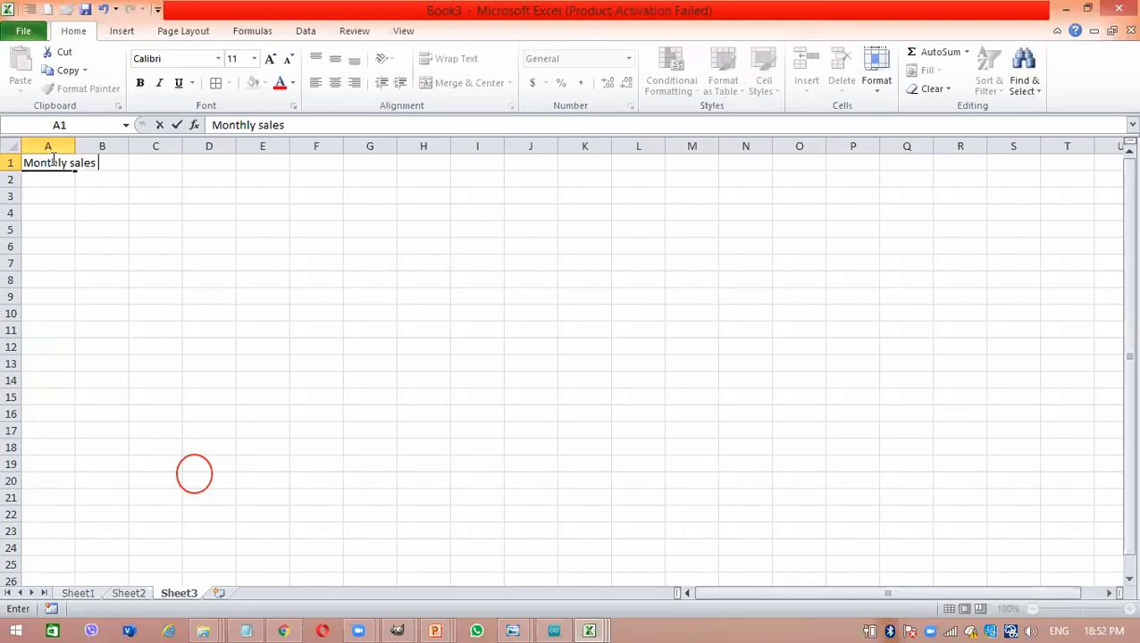
type("Report")
type("ABC Company")
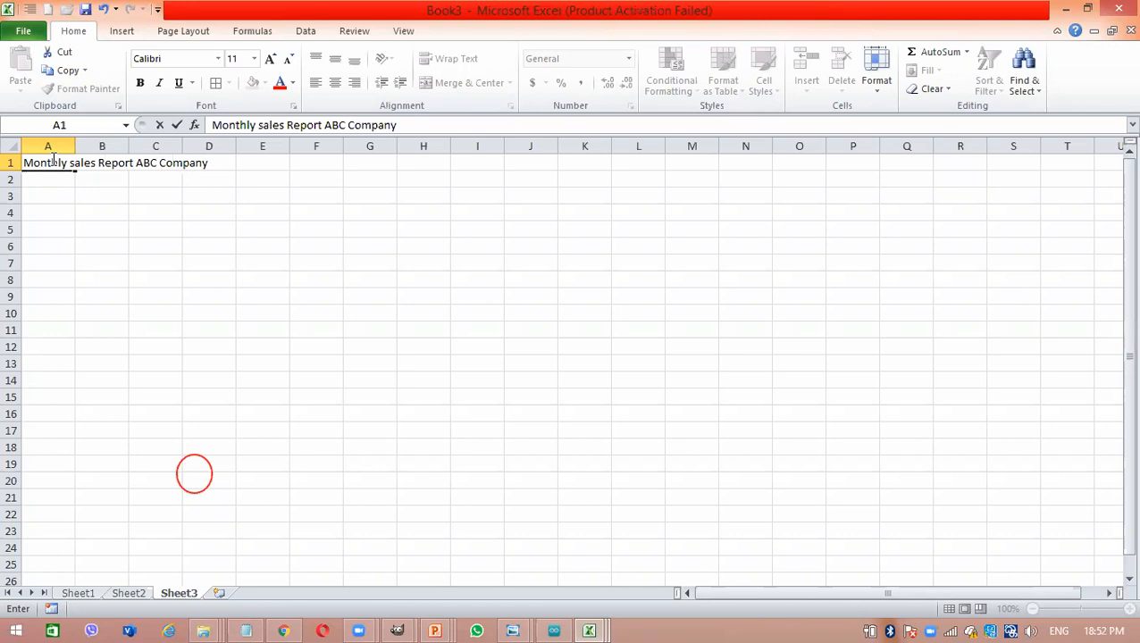
key("Return")
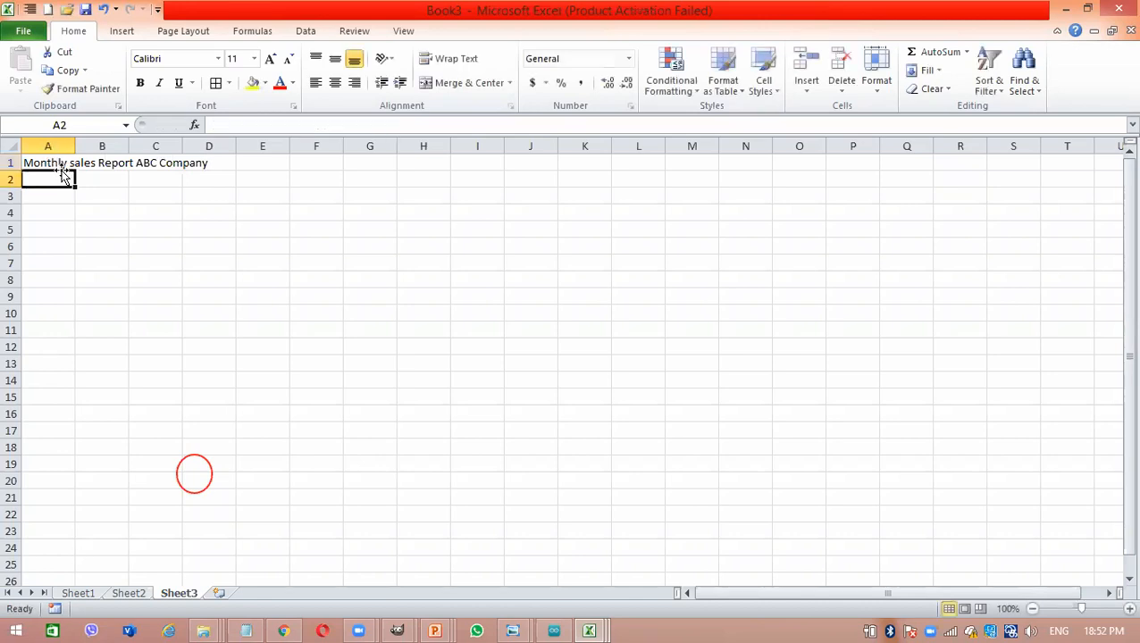
left_click(86, 177)
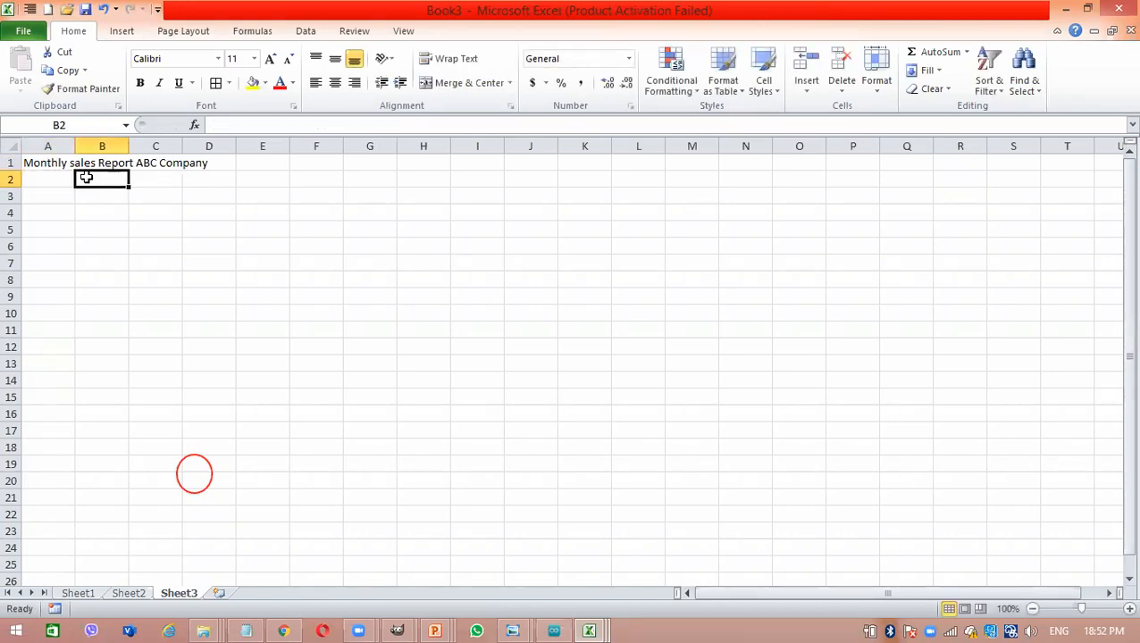
left_click(61, 182)
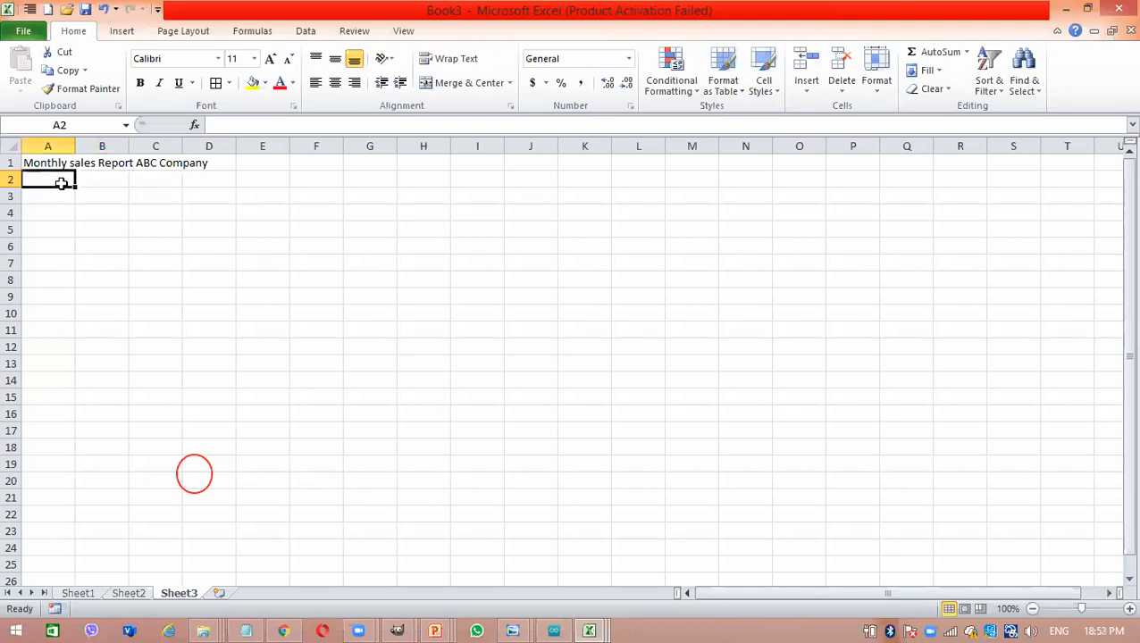
left_click(61, 194)
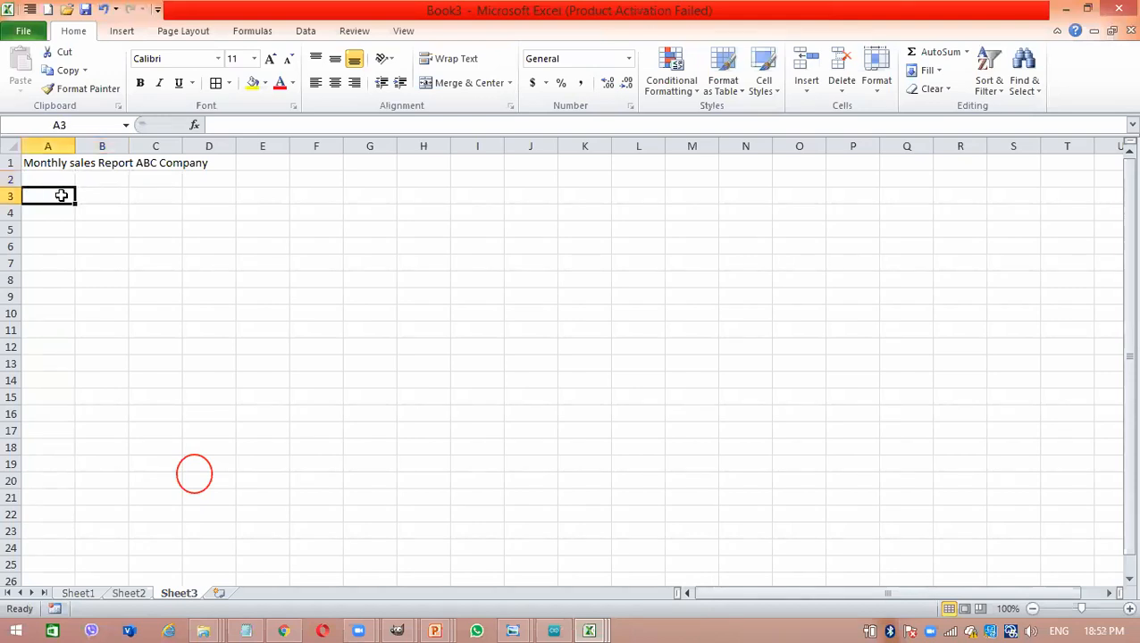
left_click(61, 178)
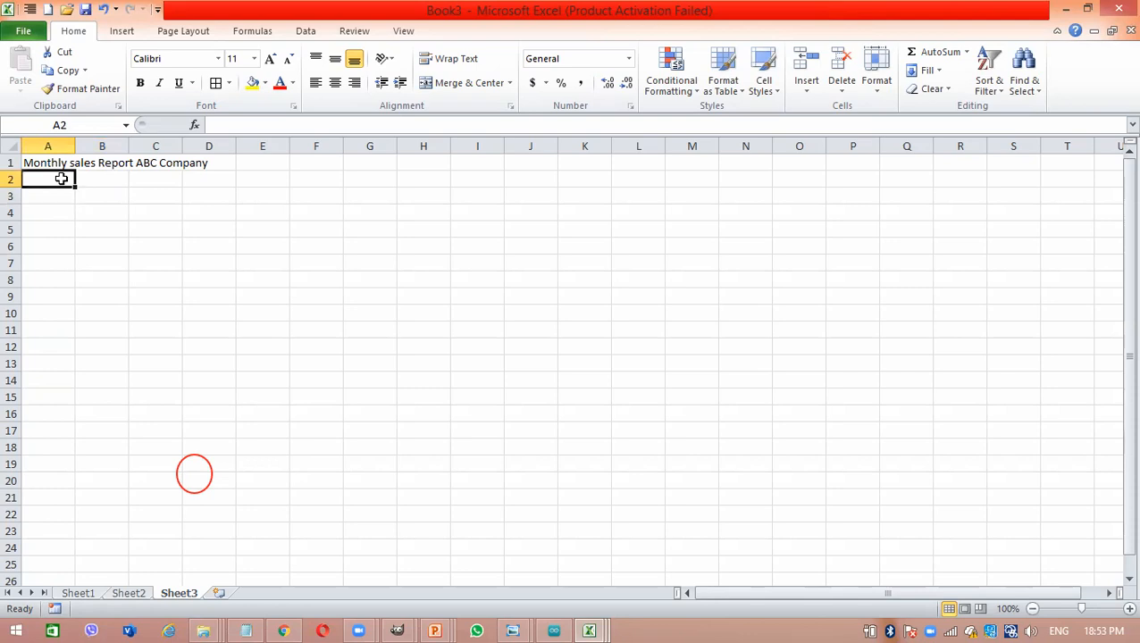
left_click(97, 168)
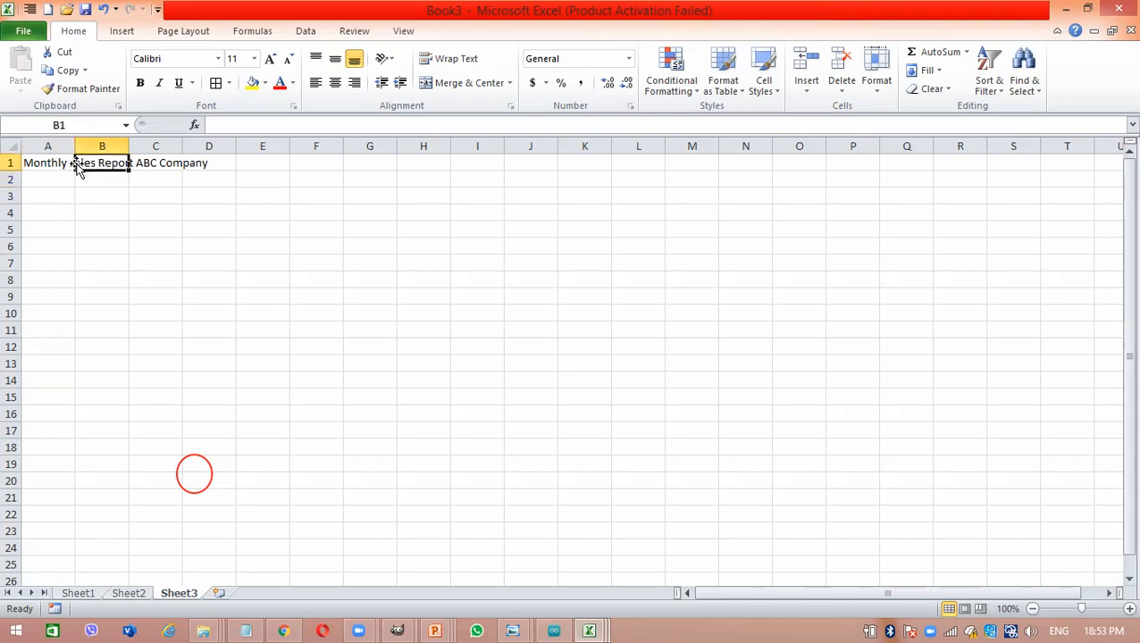
left_click(51, 205)
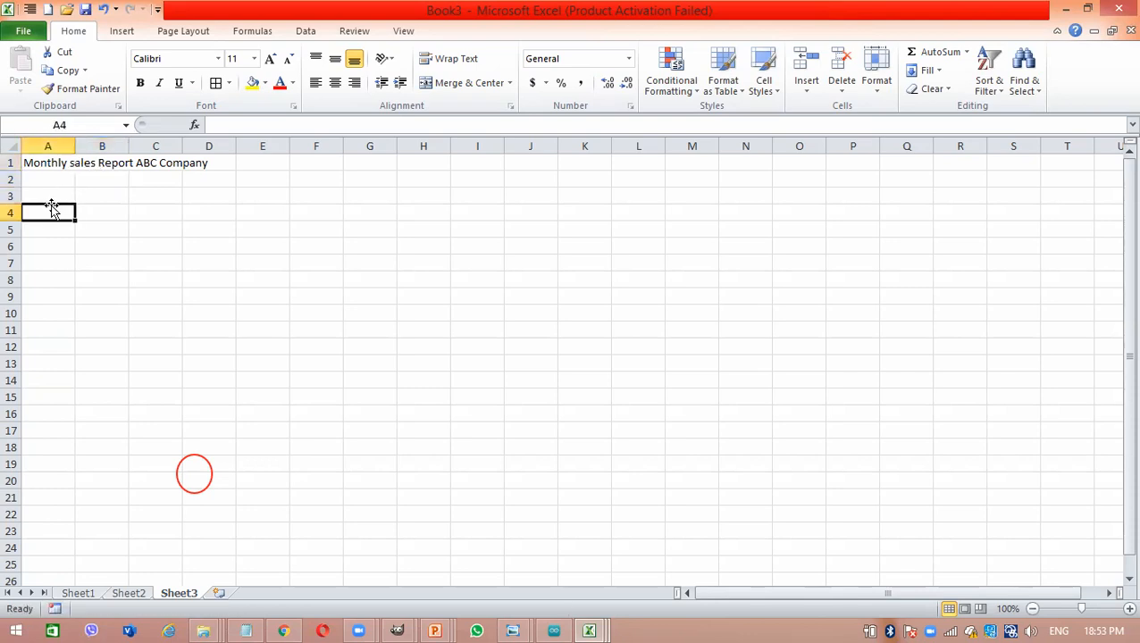
left_click(76, 198)
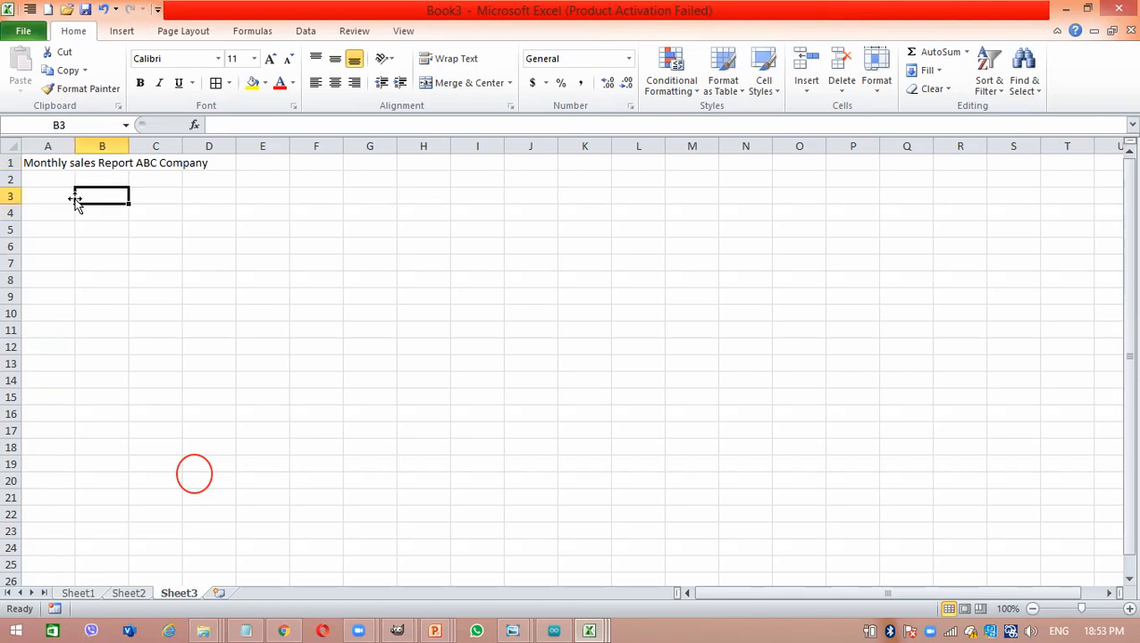
left_click(59, 194)
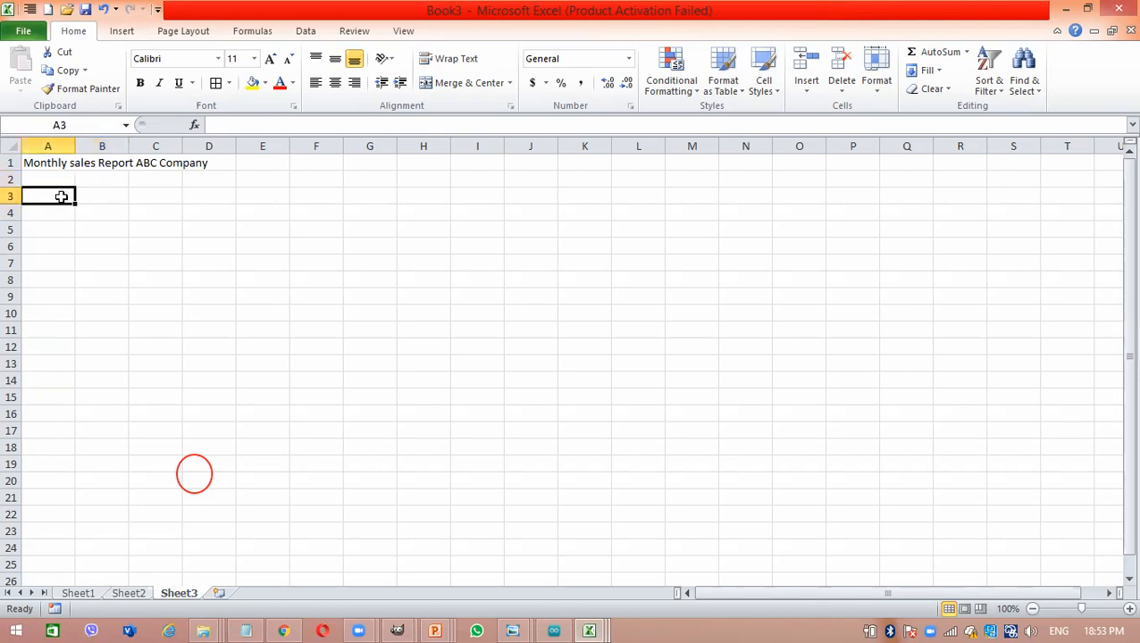
left_click(54, 179)
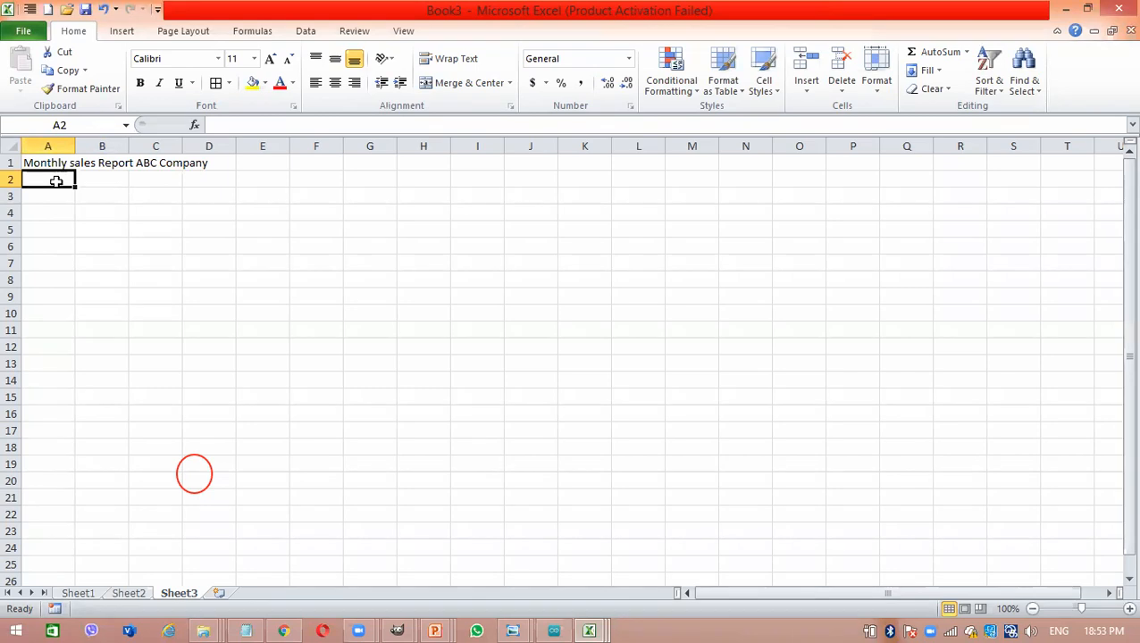
left_click(86, 179)
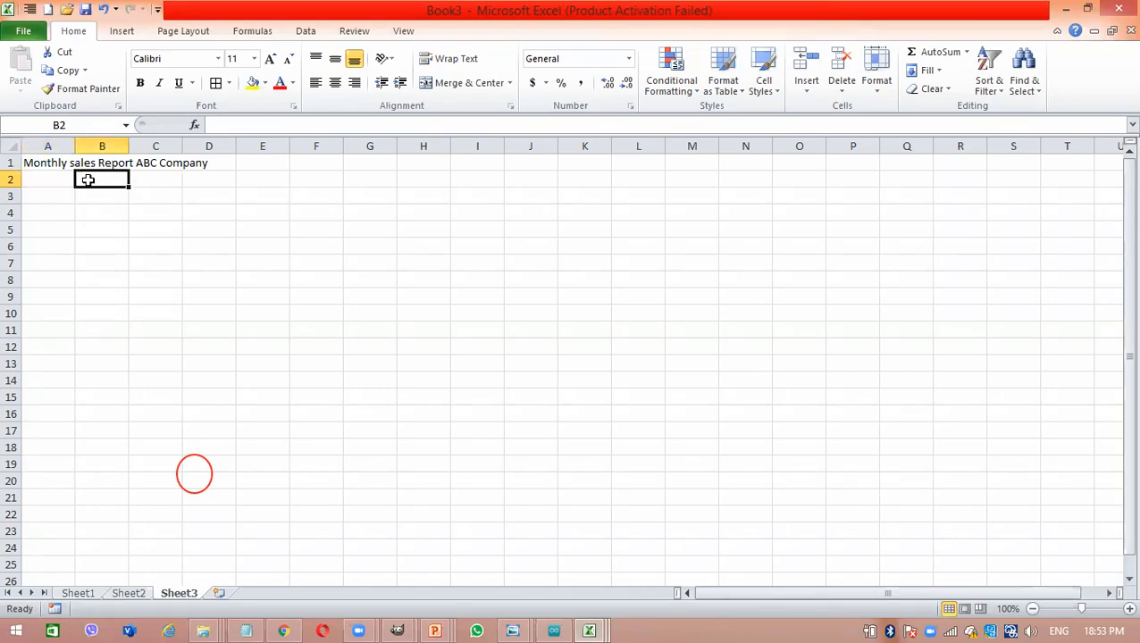
left_click(66, 193)
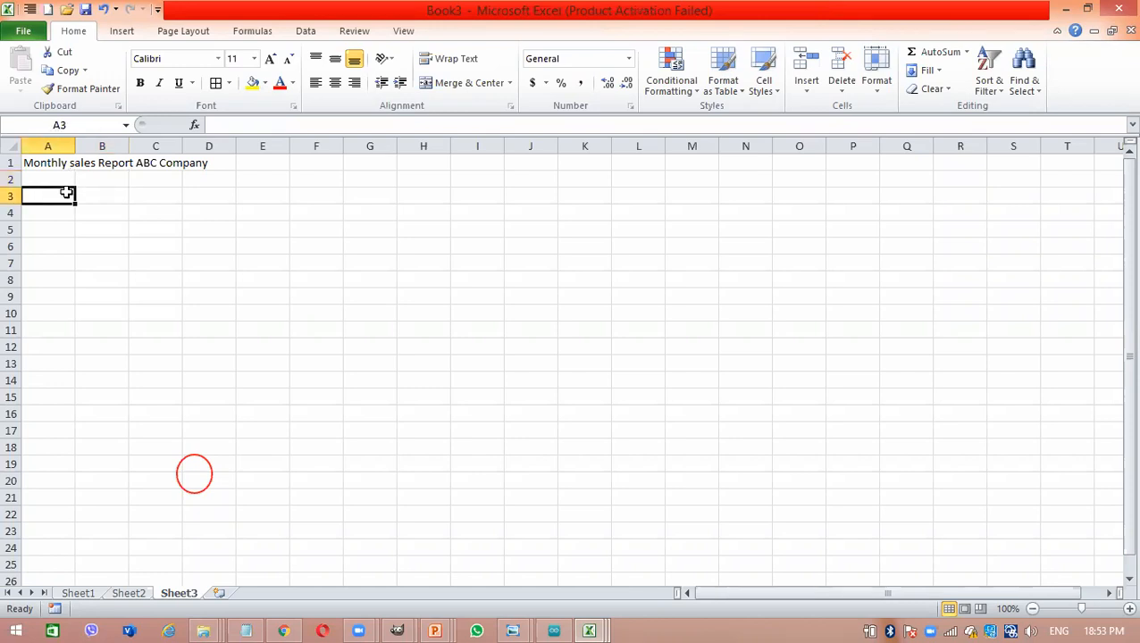
- Enter the column headings Item Code in cell A2 and Item Name in cell B2
left_click(51, 180)
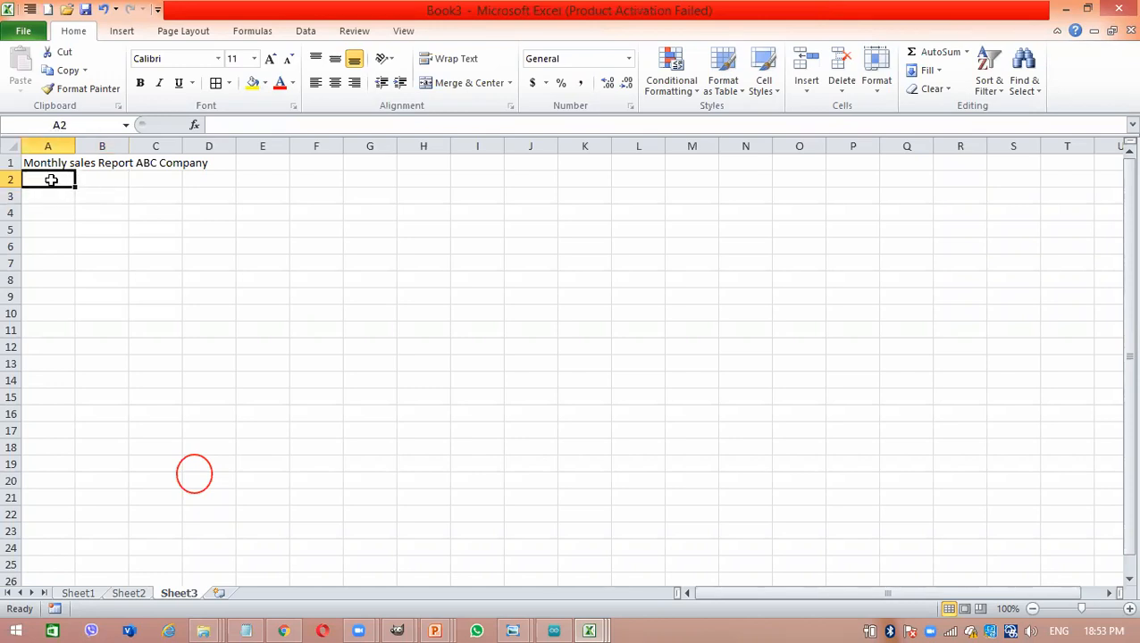
type("Item")
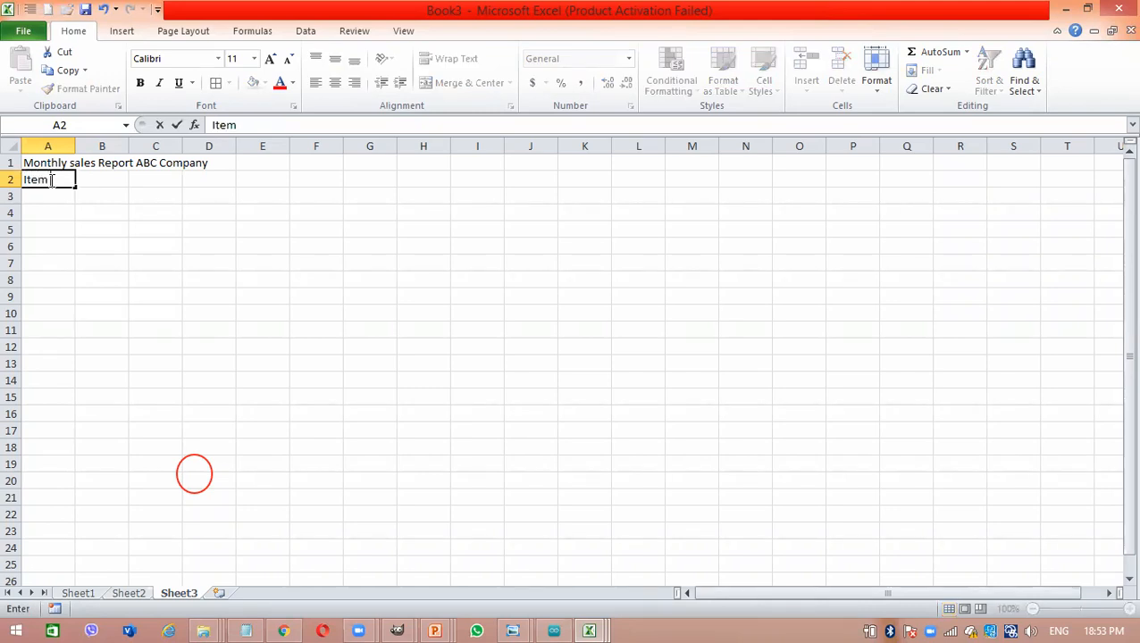
type(" Code")
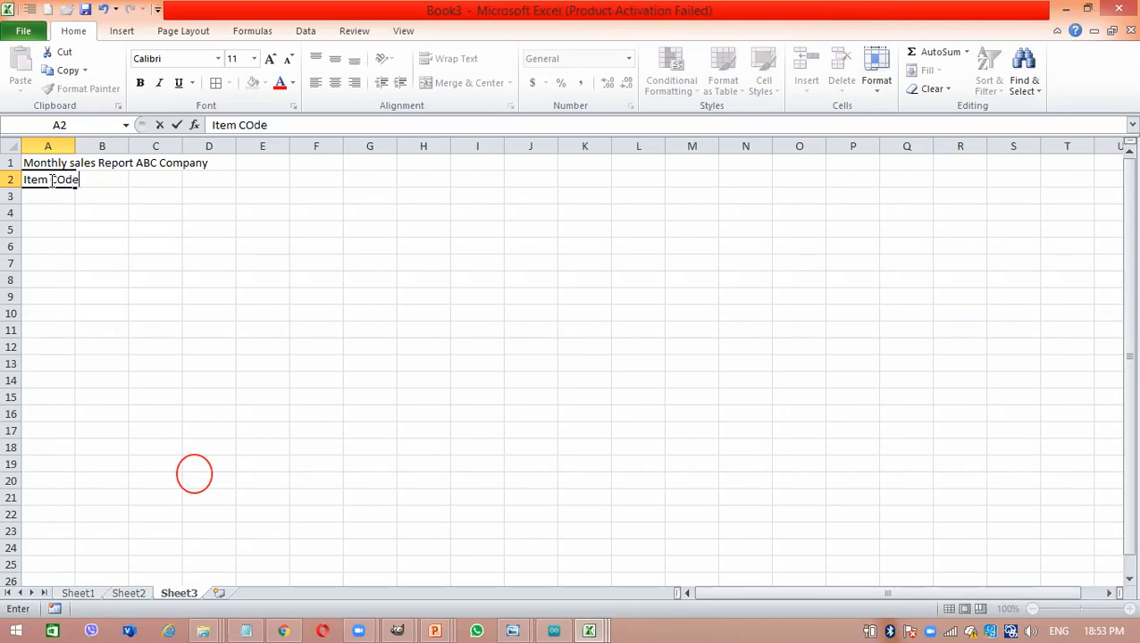
key("Tab")
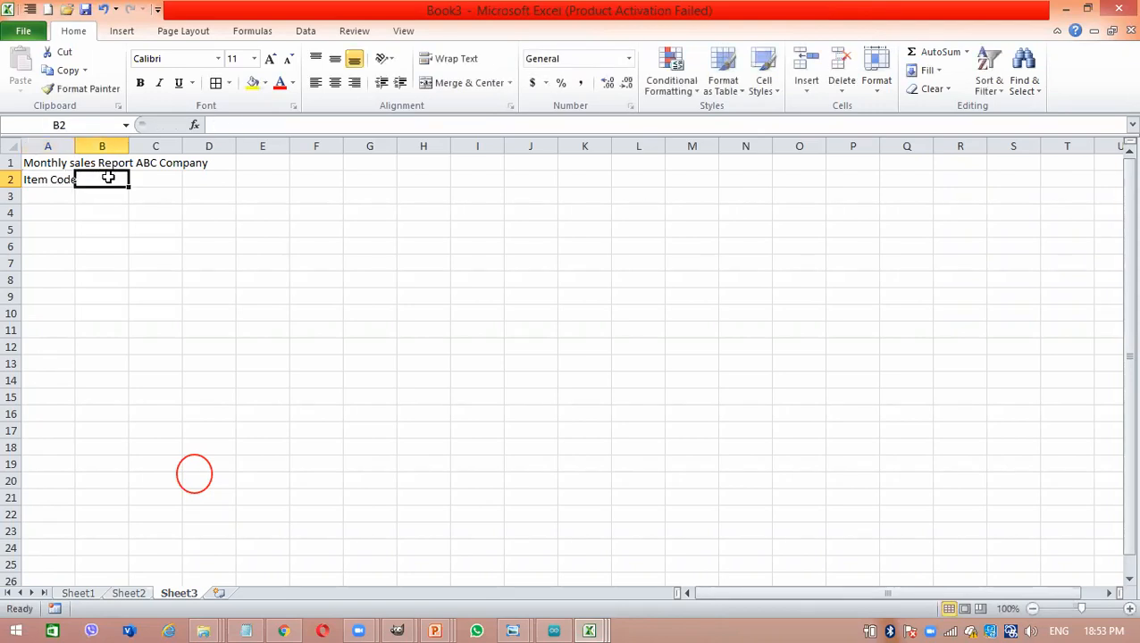
type("Item ")
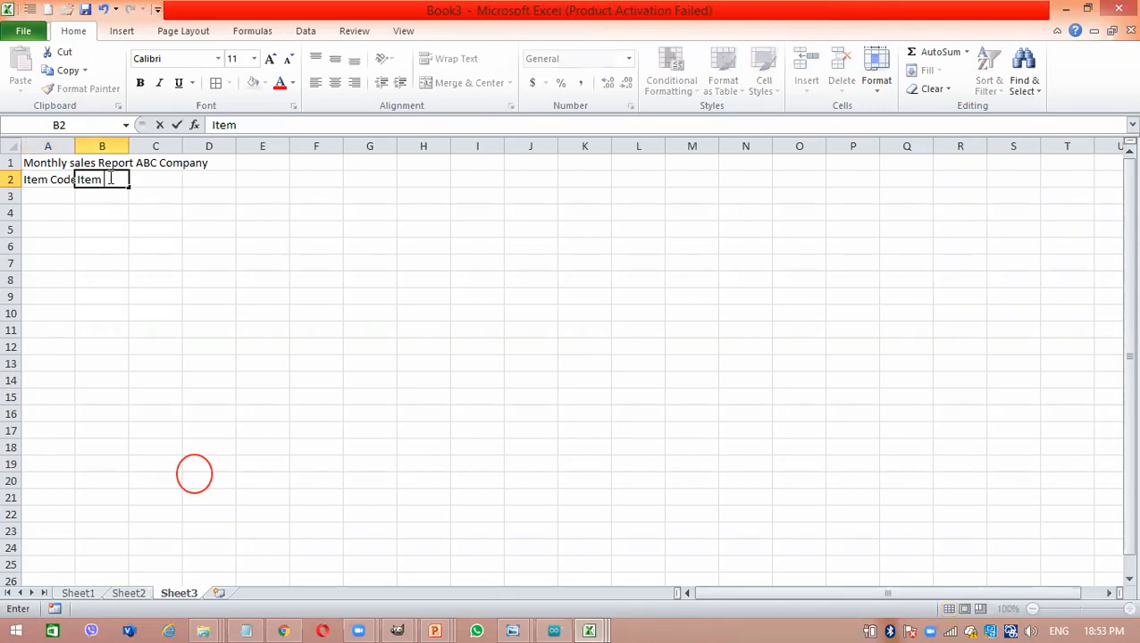
type("Name")
key("Tab")
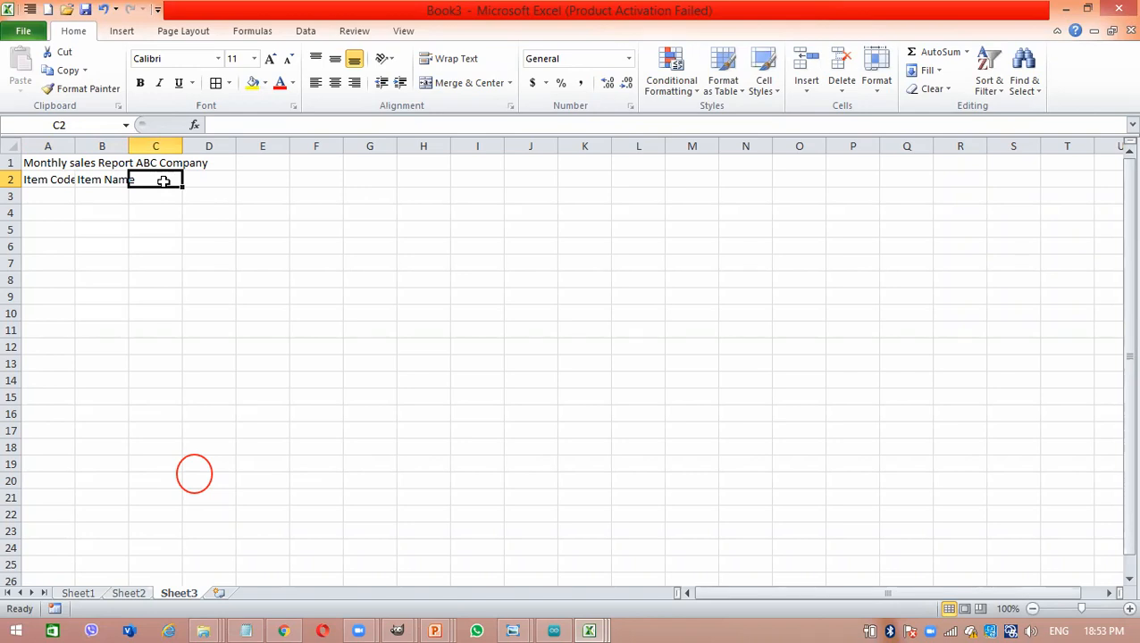
- Enter the headings Quantity in cell C2 and Bought in cell D2
type("Quantity")
key("Tab")
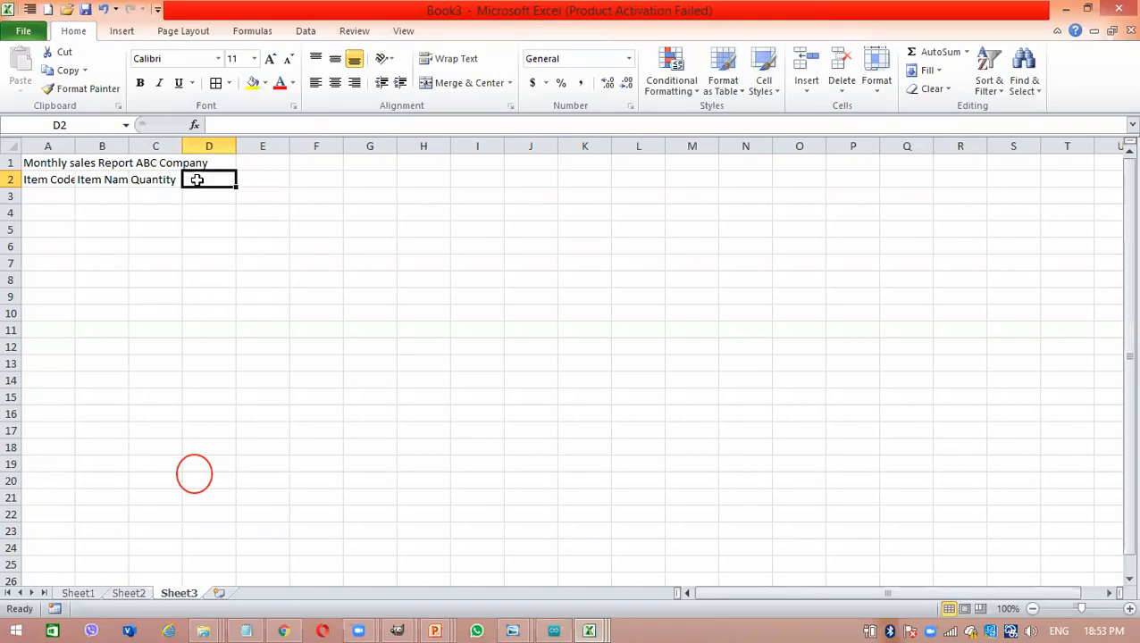
type("Bo")
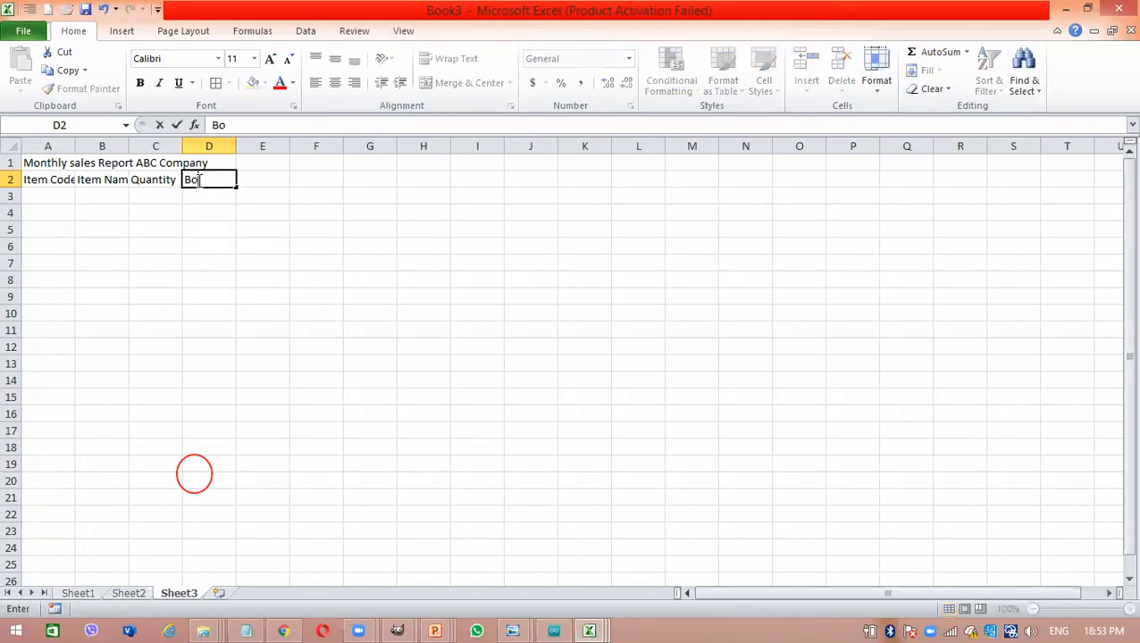
type("ught")
key("Tab")
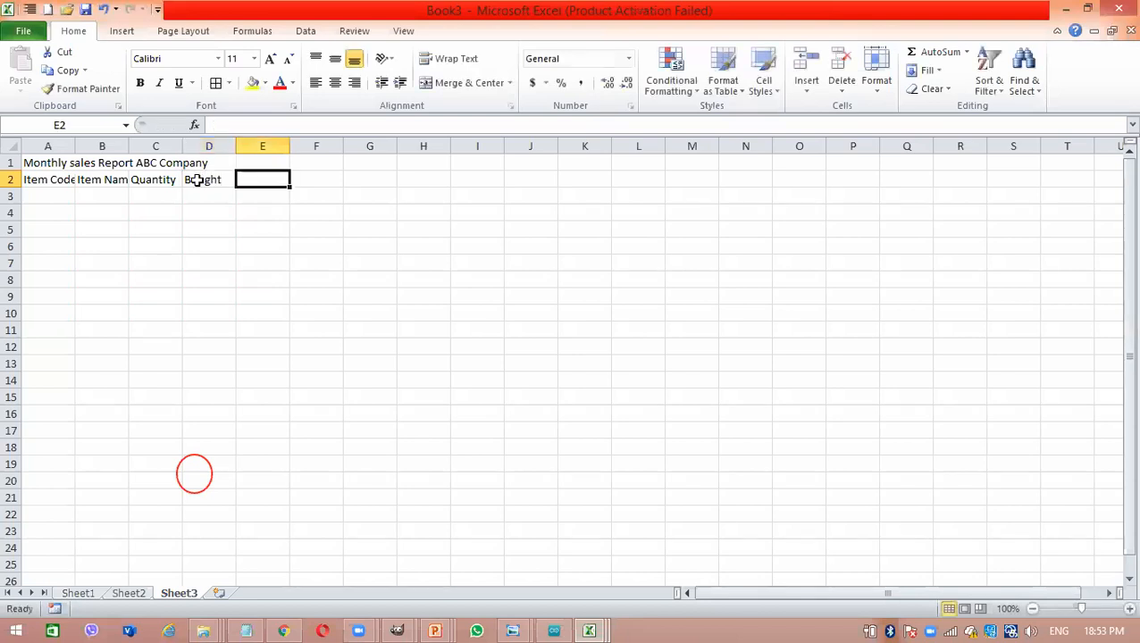
- Enter the headings Sold in cell E2 and Balance in cell F2
type("Sold")
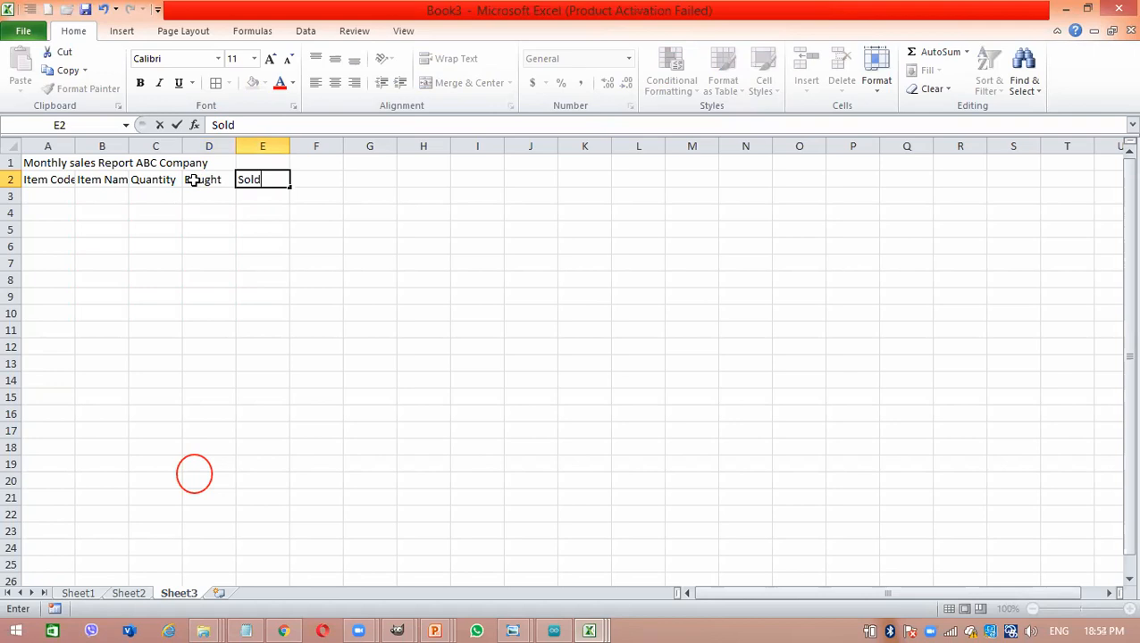
left_click(192, 179)
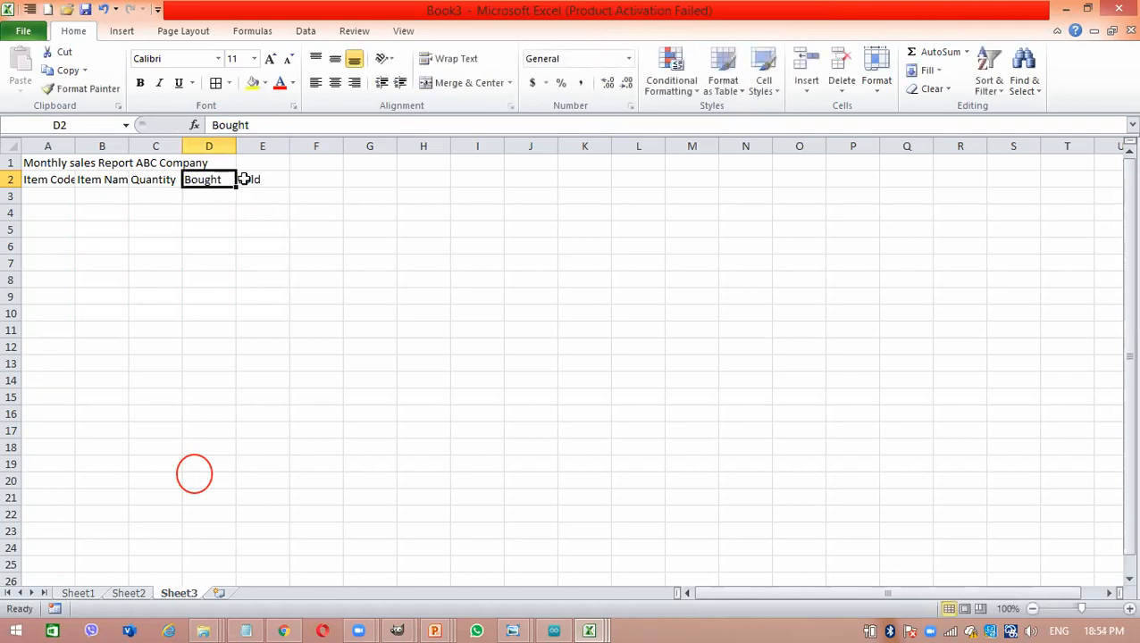
left_click(270, 180)
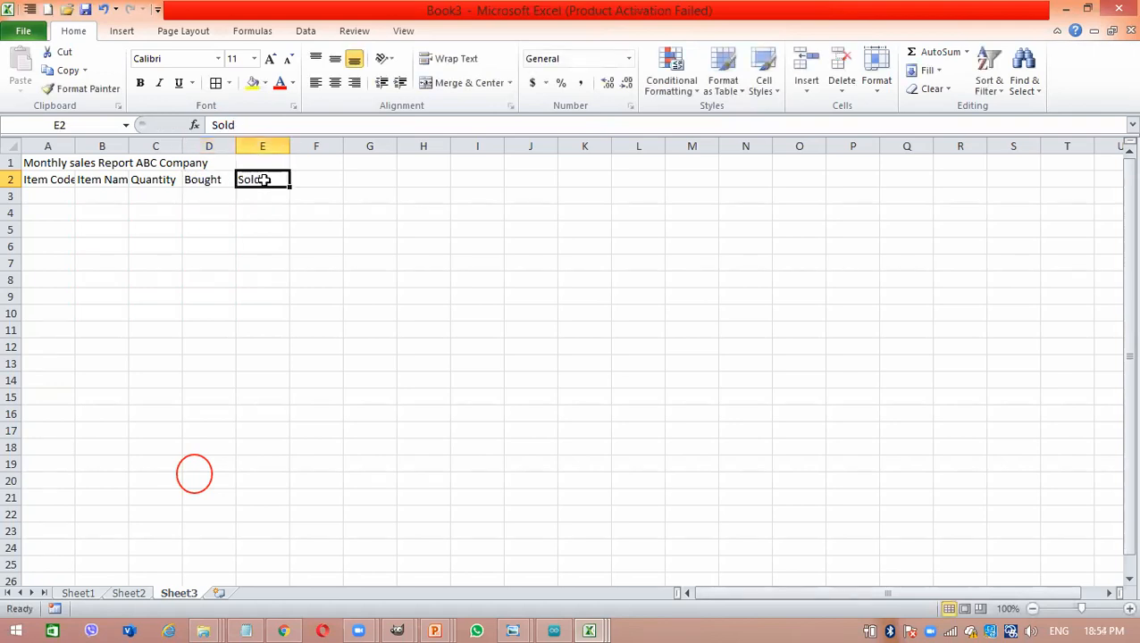
left_click(322, 186)
type("Bal")
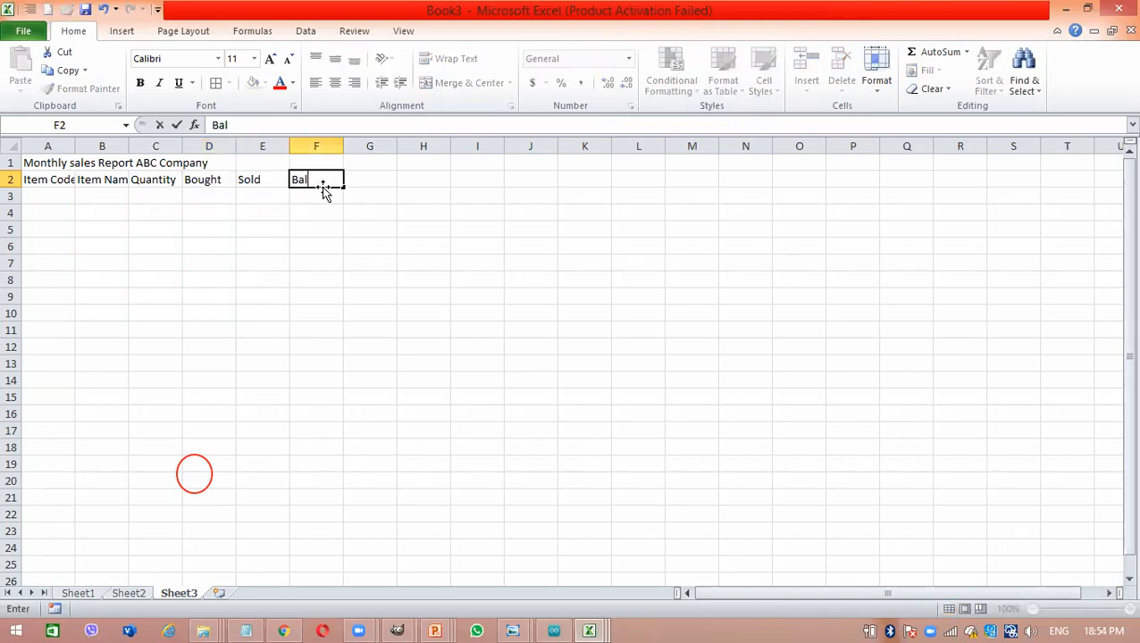
type("ance")
left_click(219, 169)
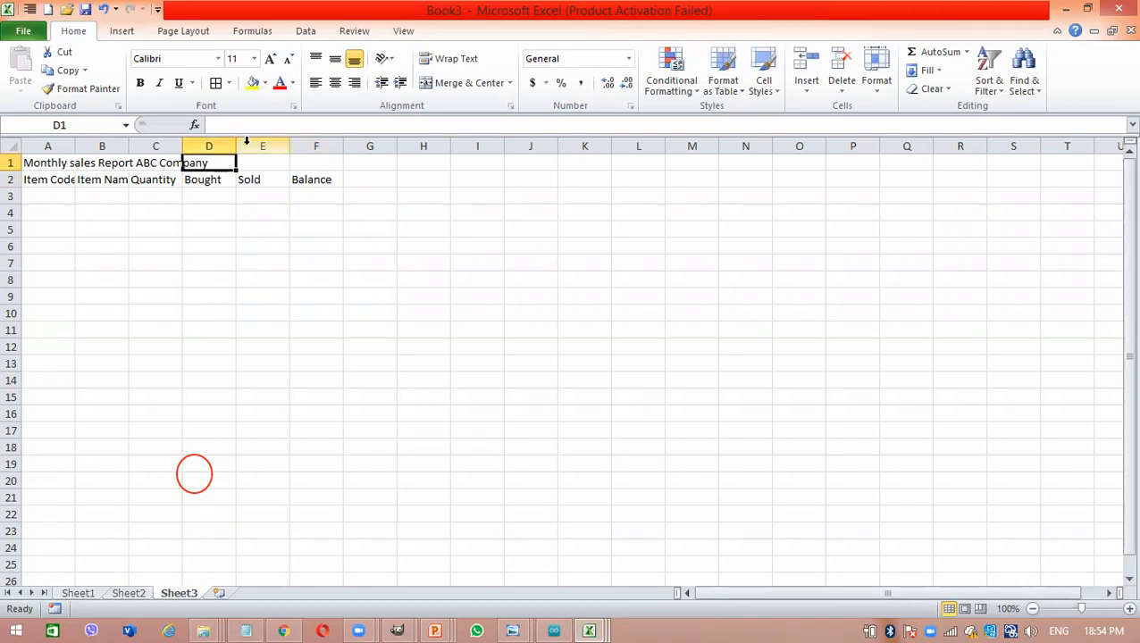
- Insert two blank columns between the Bought and Sold columns
left_click(246, 143)
right_click(246, 143)
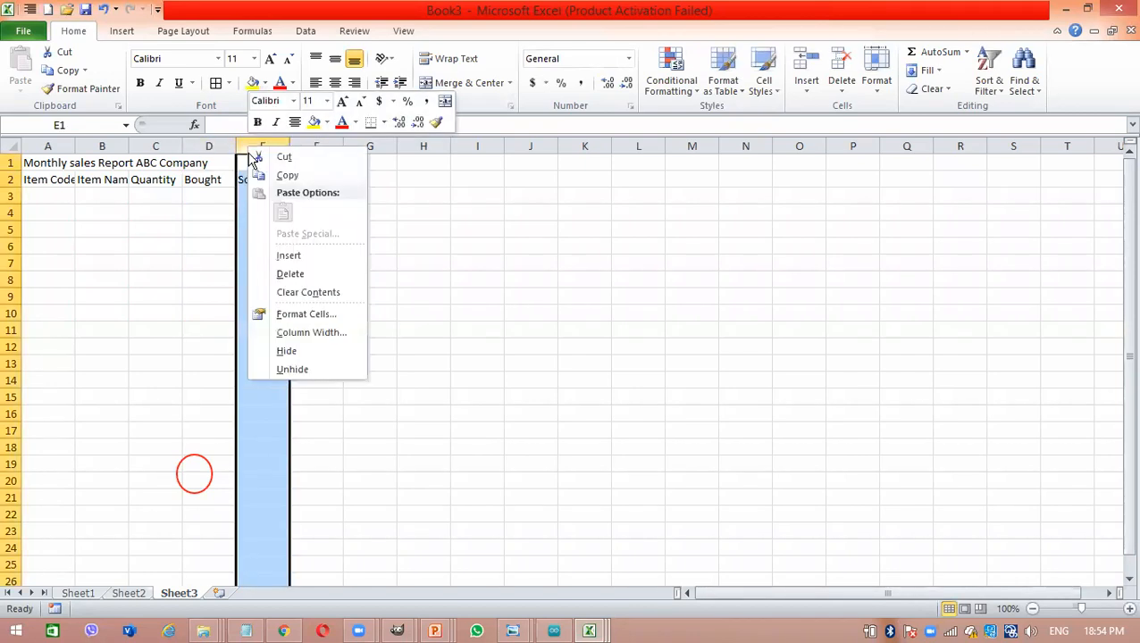
left_click(317, 255)
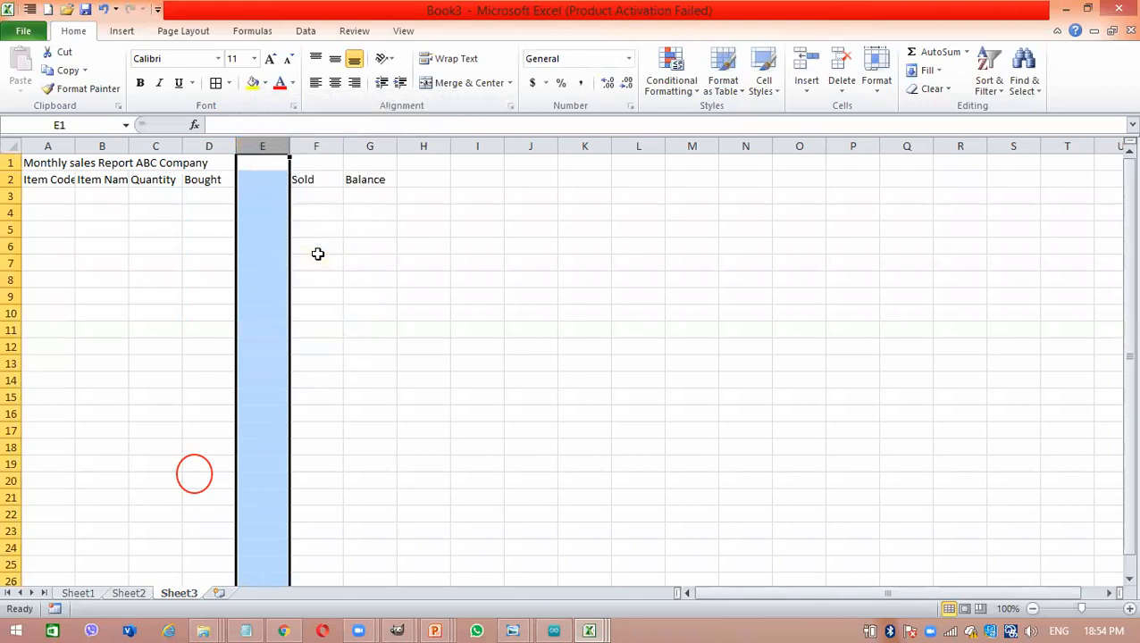
left_click(272, 172)
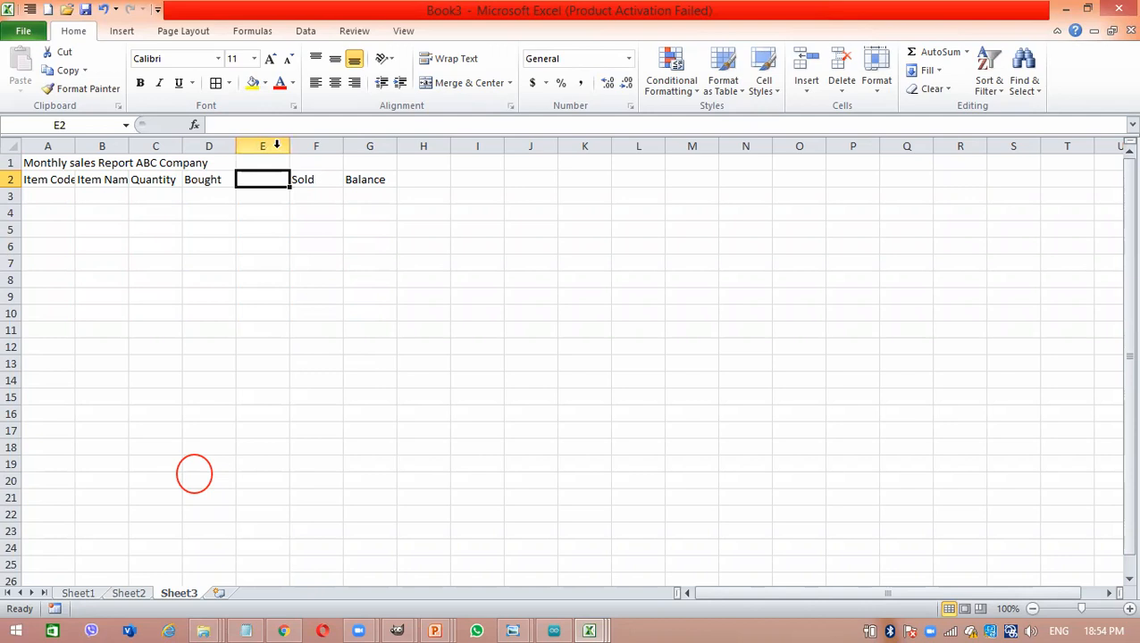
left_click(276, 145)
right_click(276, 146)
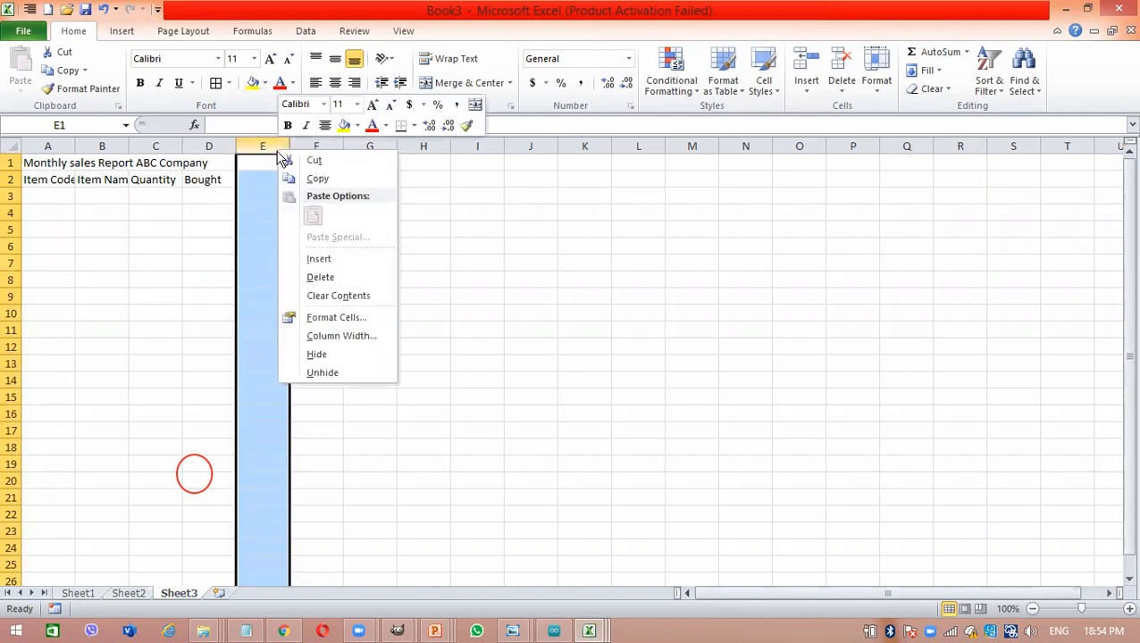
left_click(339, 261)
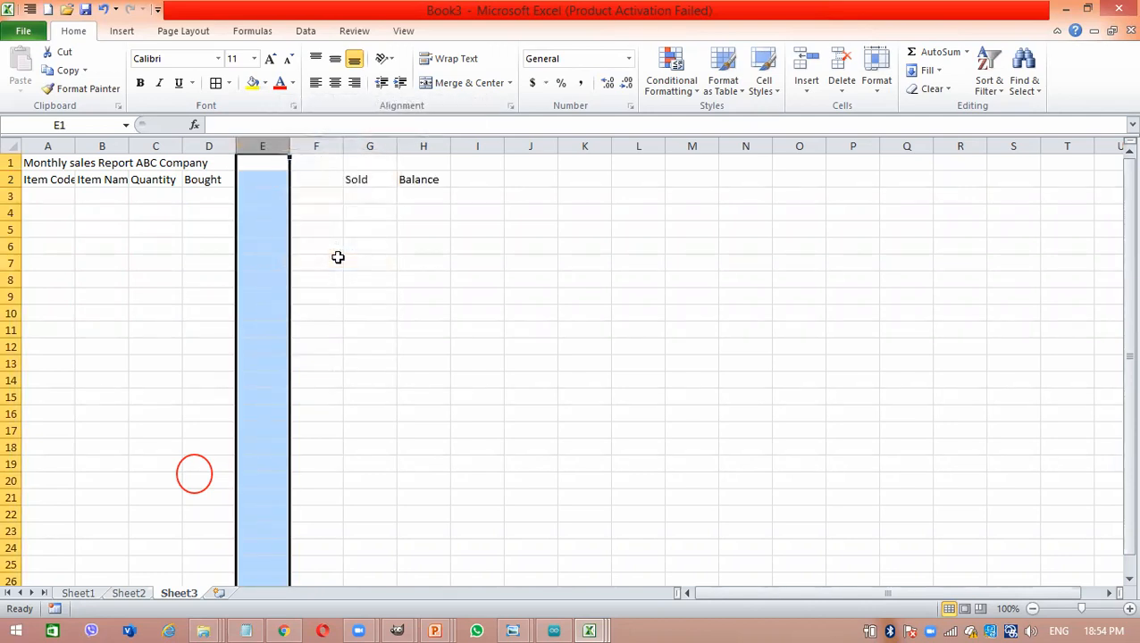
left_click(261, 177)
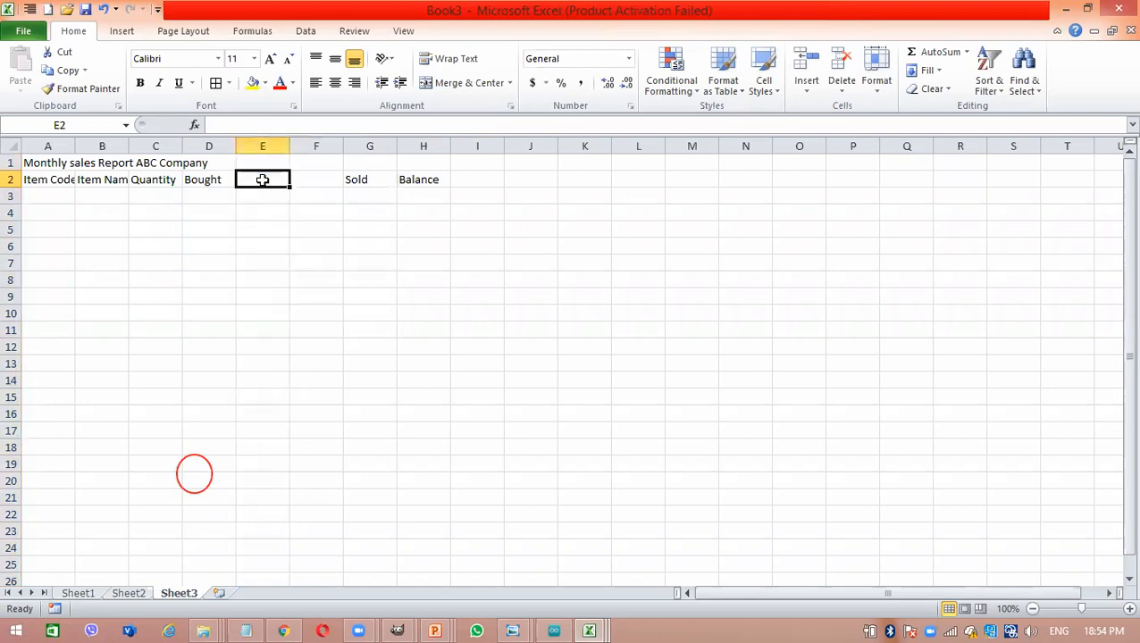
- Insert a blank row between the report title and the row of column headings
left_click(161, 184)
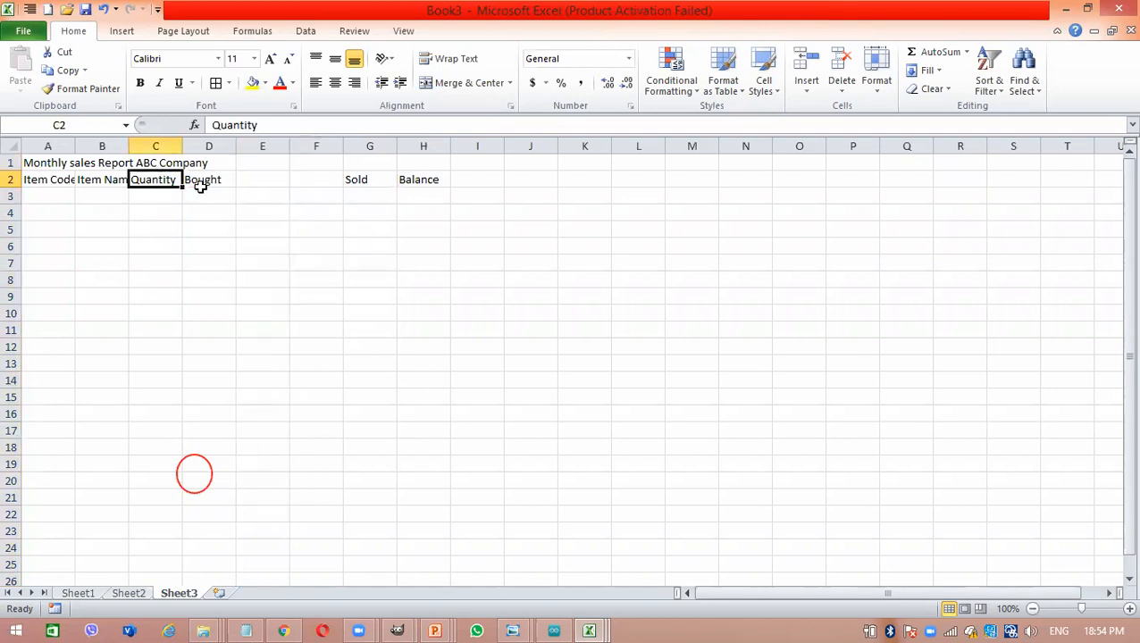
left_click(203, 191)
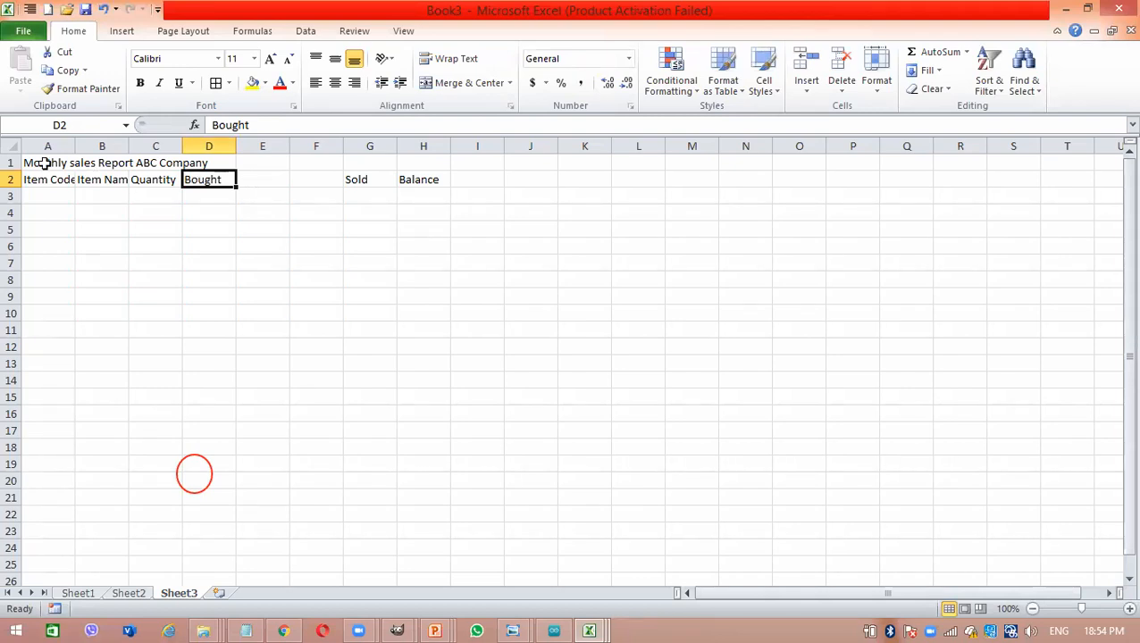
left_click(13, 180)
right_click(12, 180)
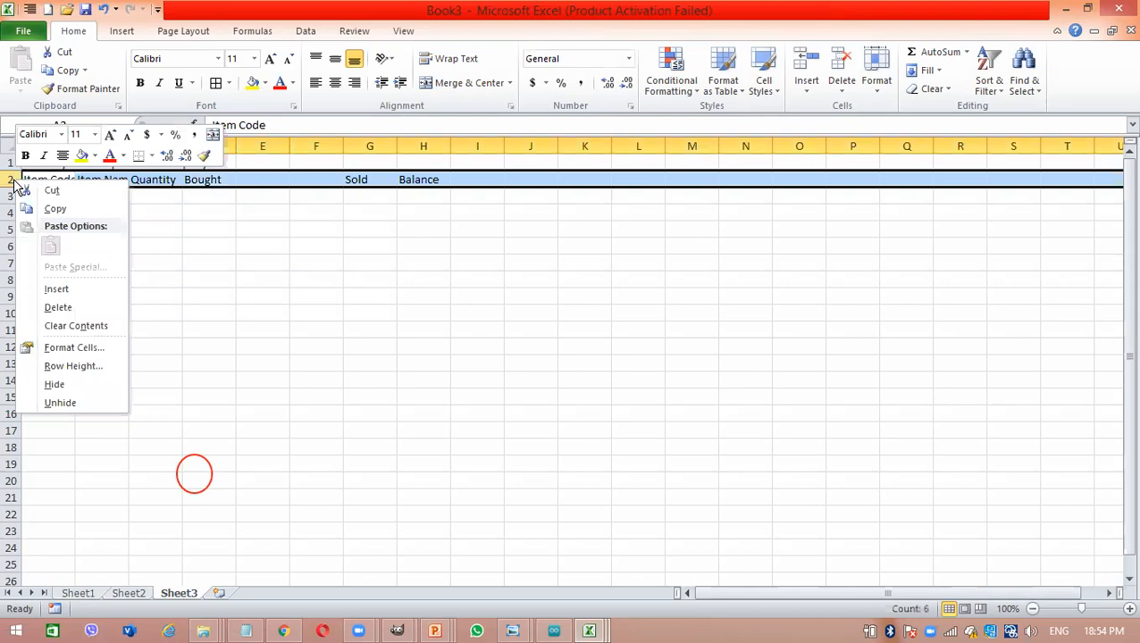
left_click(63, 291)
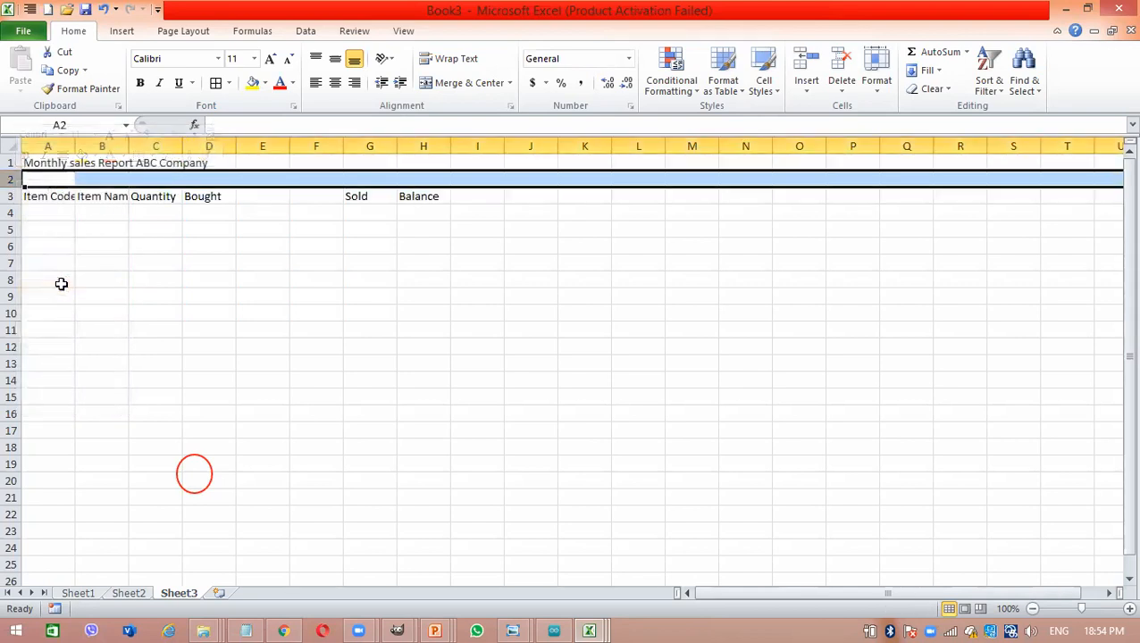
- Enter the month January in cell D2 above the Bought heading
left_click(241, 176)
left_click(205, 175)
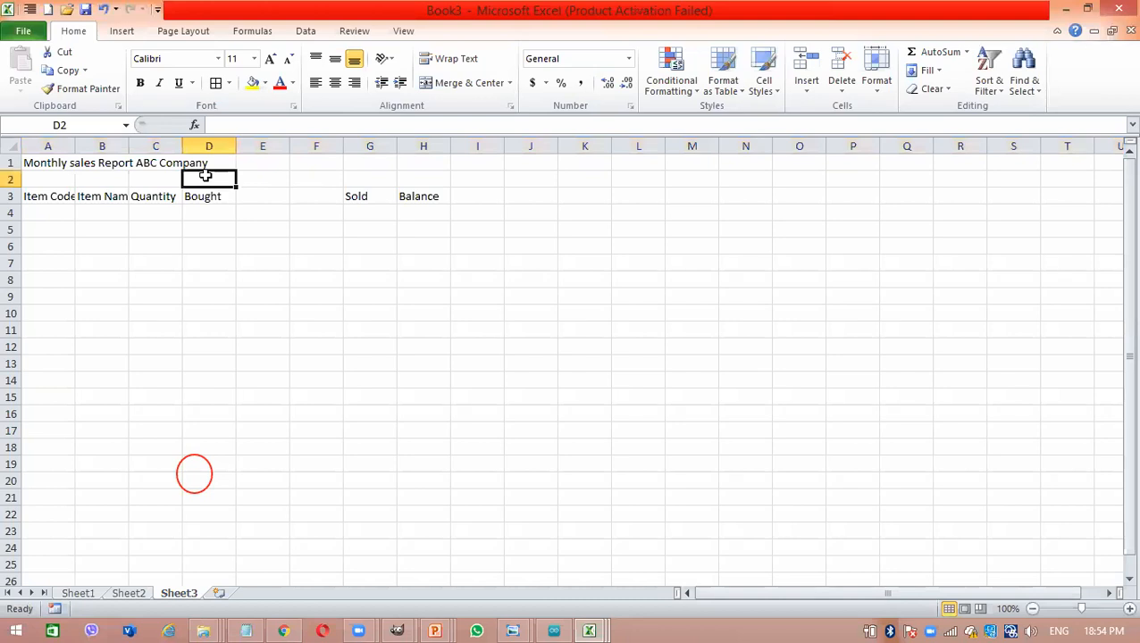
type("January")
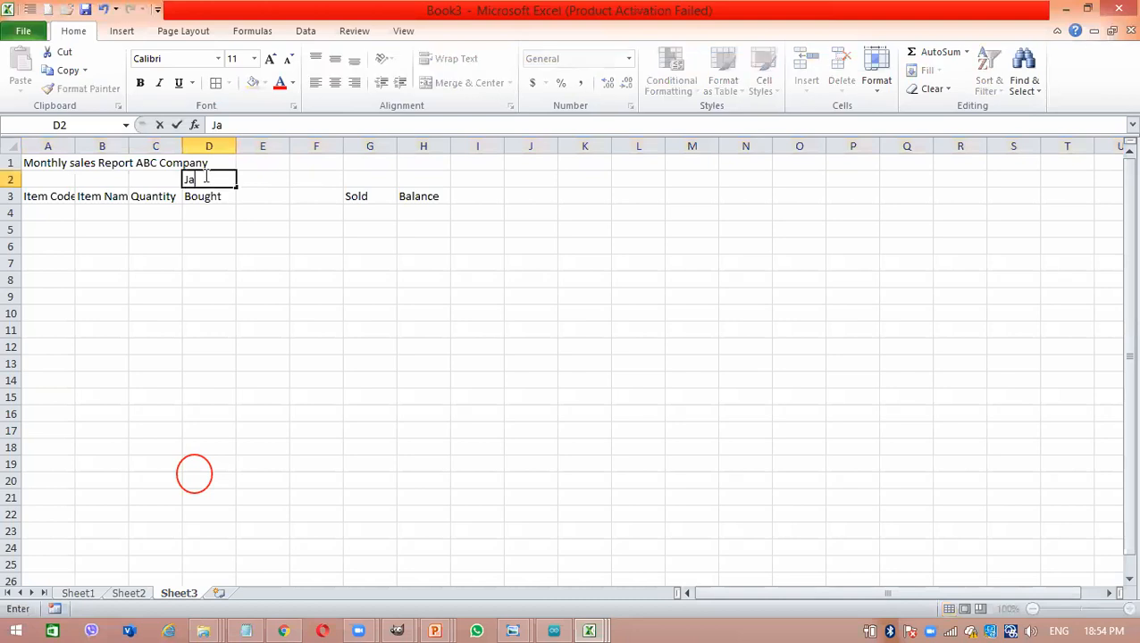
key("Tab")
key("Tab")
key("Tab")
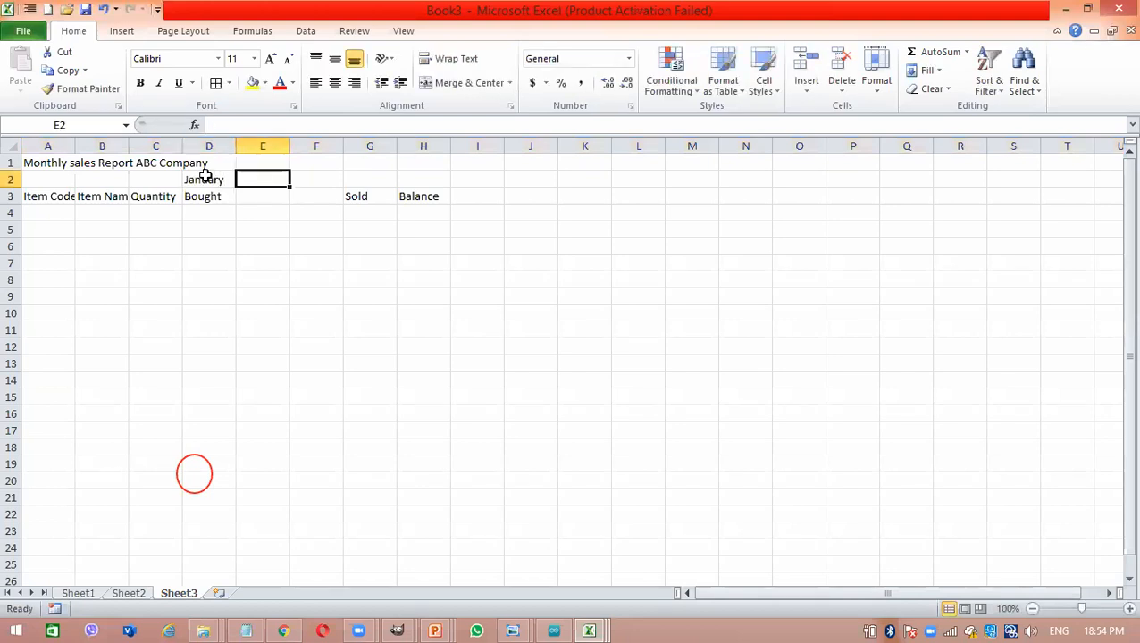
left_click(148, 183)
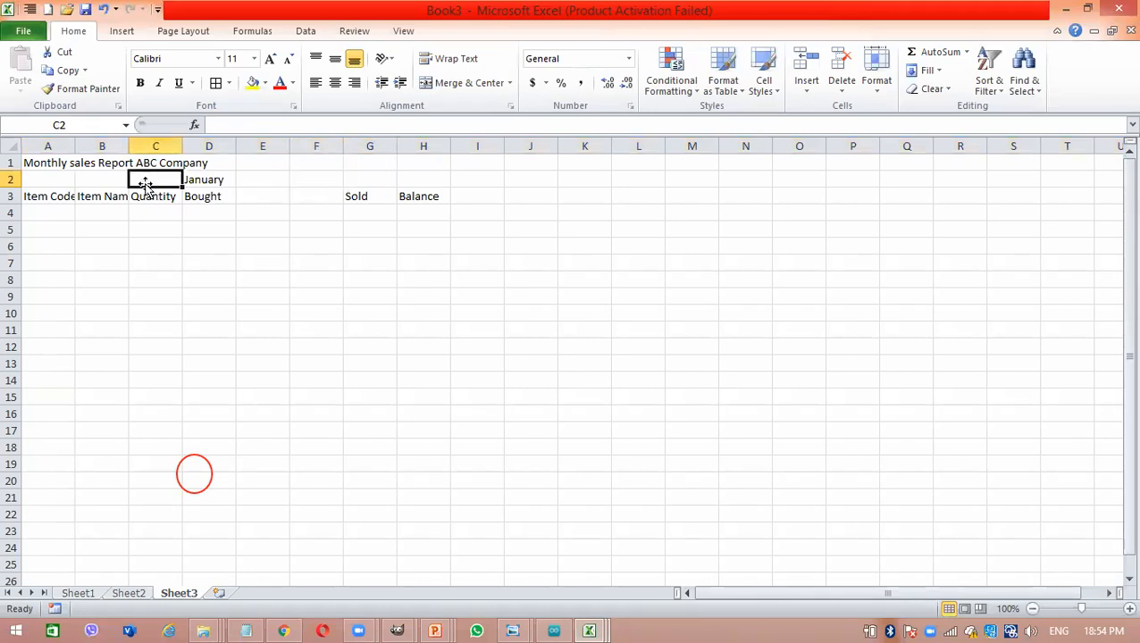
- Enter the headings unit price in cell E3 and Value in cell F3
left_click(190, 199)
left_click(263, 195)
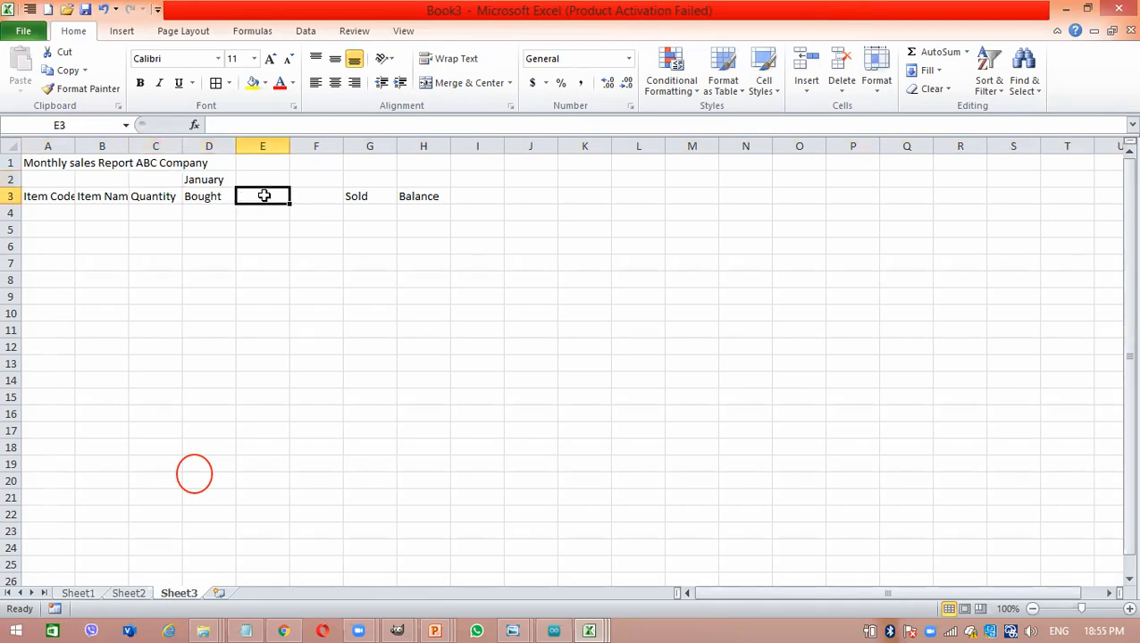
type("unit price")
key("Tab")
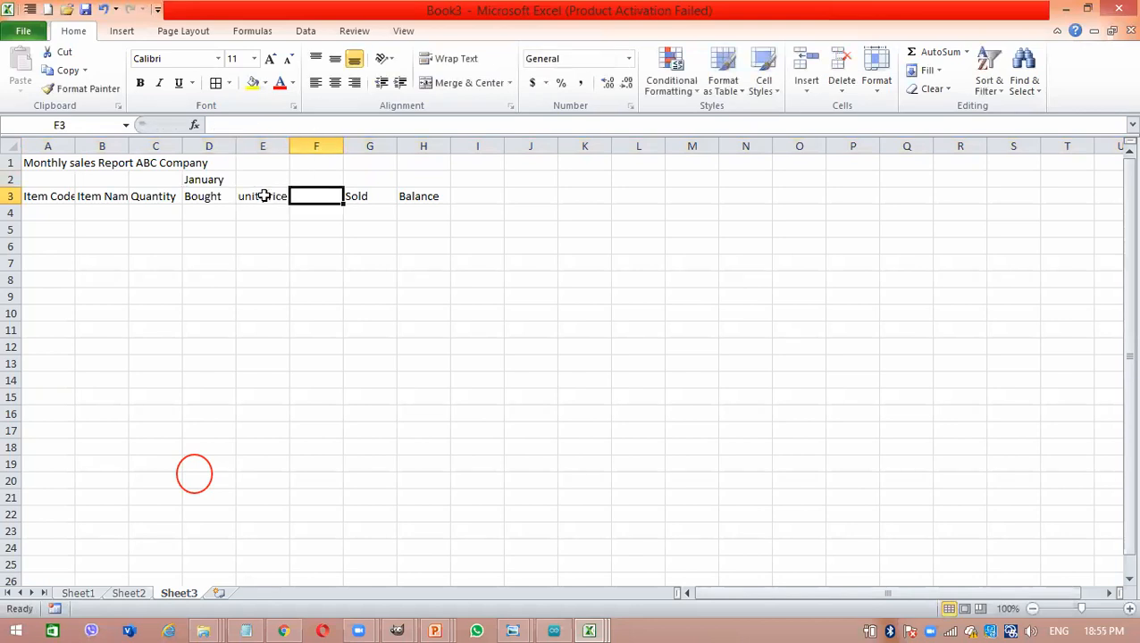
type("Value")
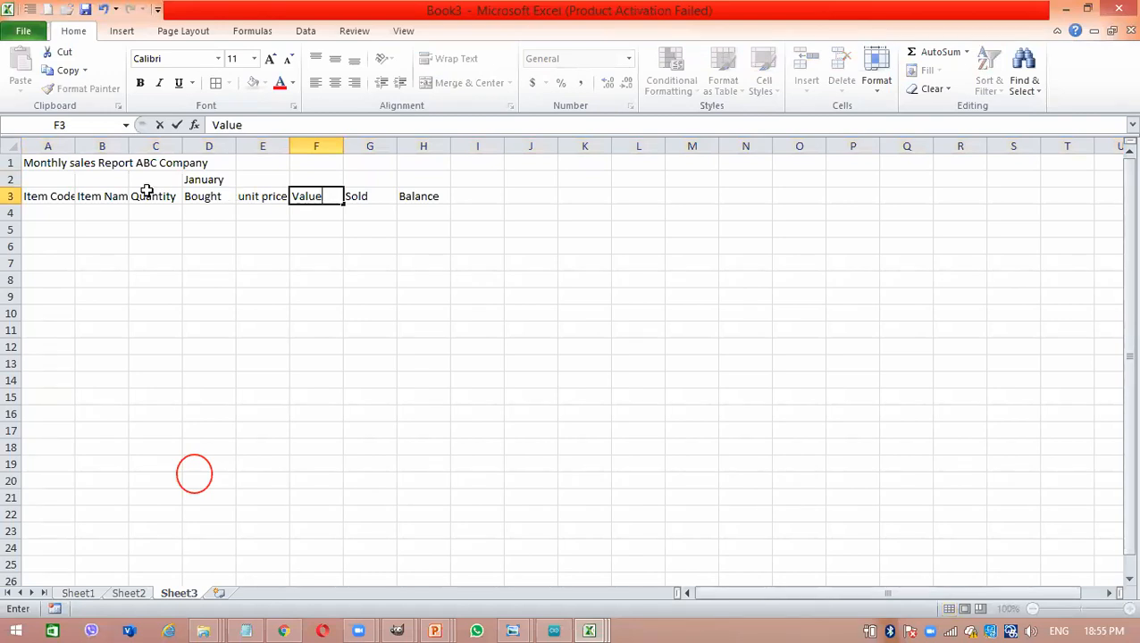
- Insert a column between Item Name and Quantity and give it the heading Date in cell C3
left_click(146, 146)
right_click(149, 150)
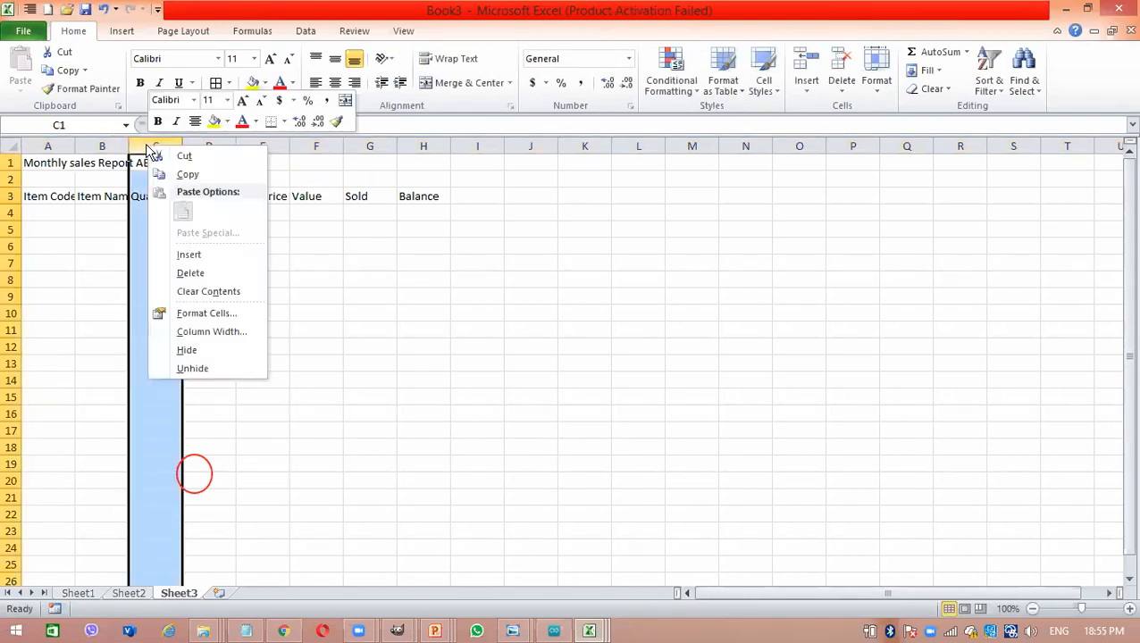
left_click(203, 254)
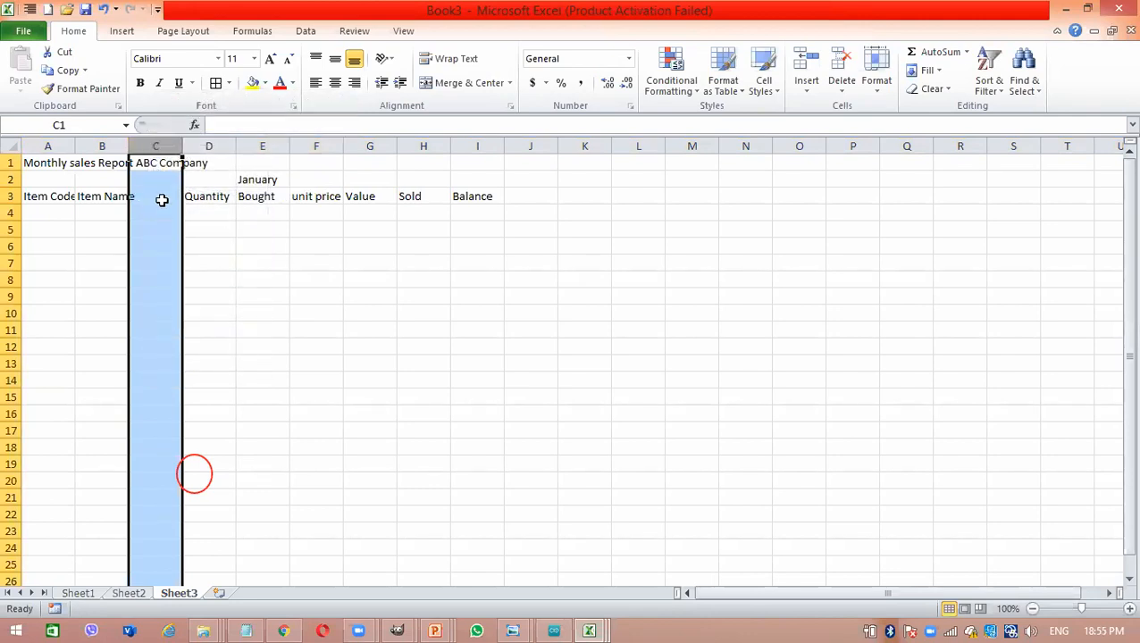
left_click(162, 200)
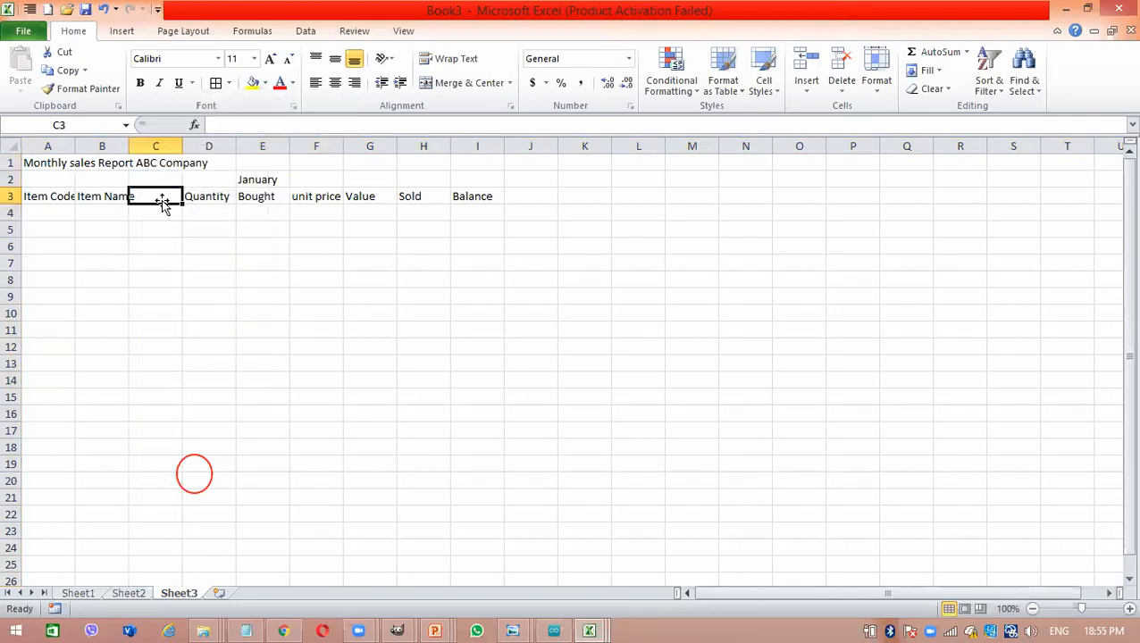
type("Date")
key("Tab")
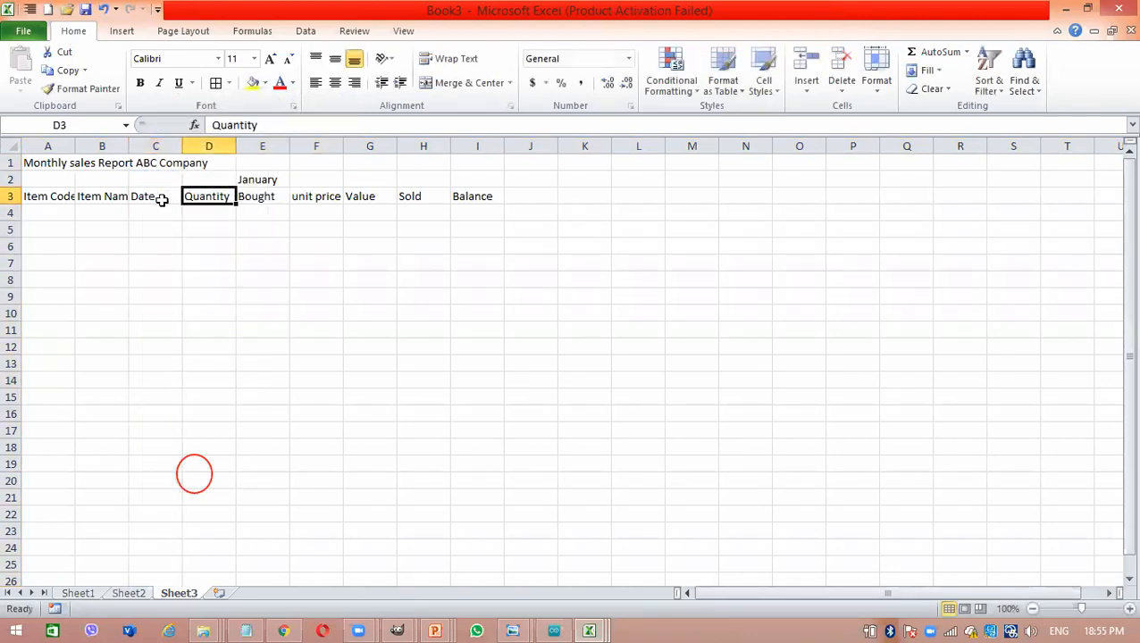
- Insert a blank column between the Sold and Balance columns
left_click(423, 192)
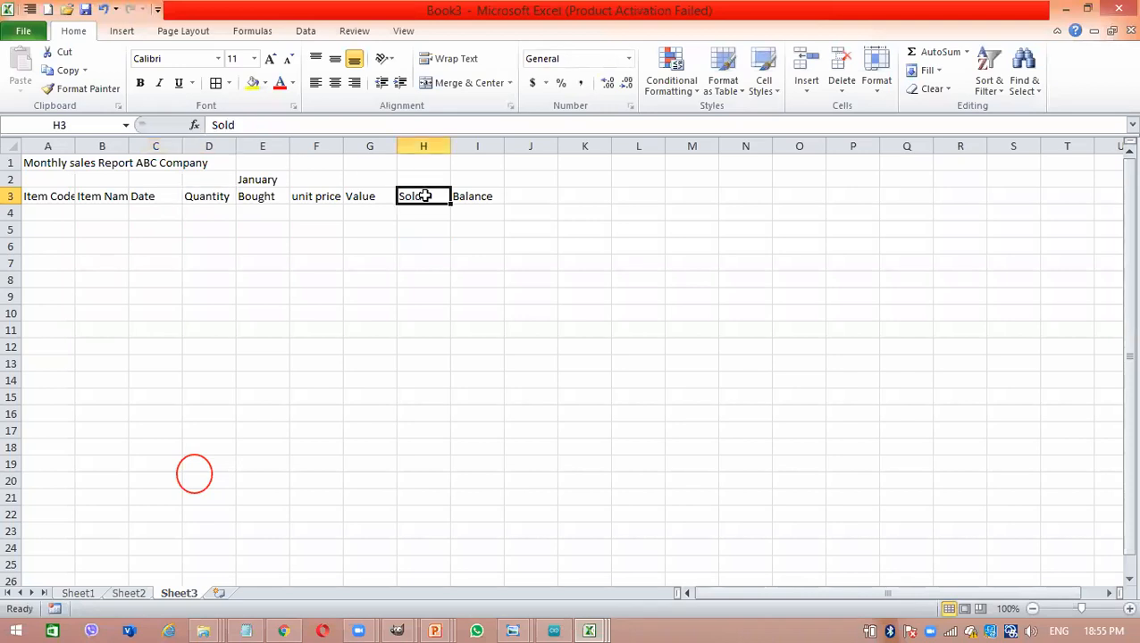
left_click(464, 145)
right_click(464, 149)
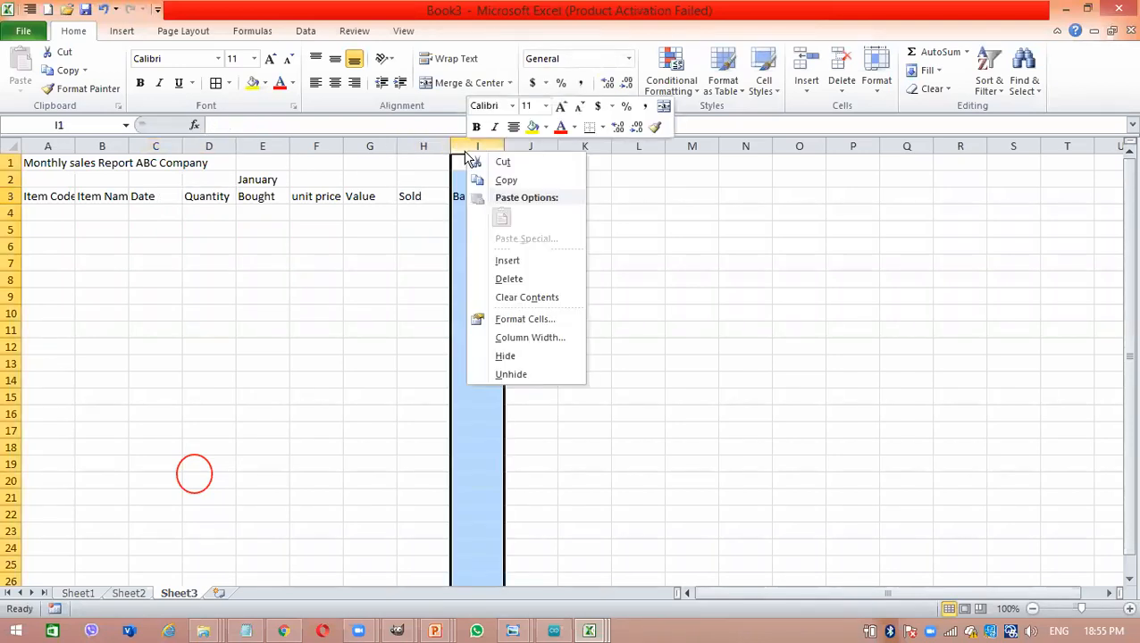
left_click(528, 261)
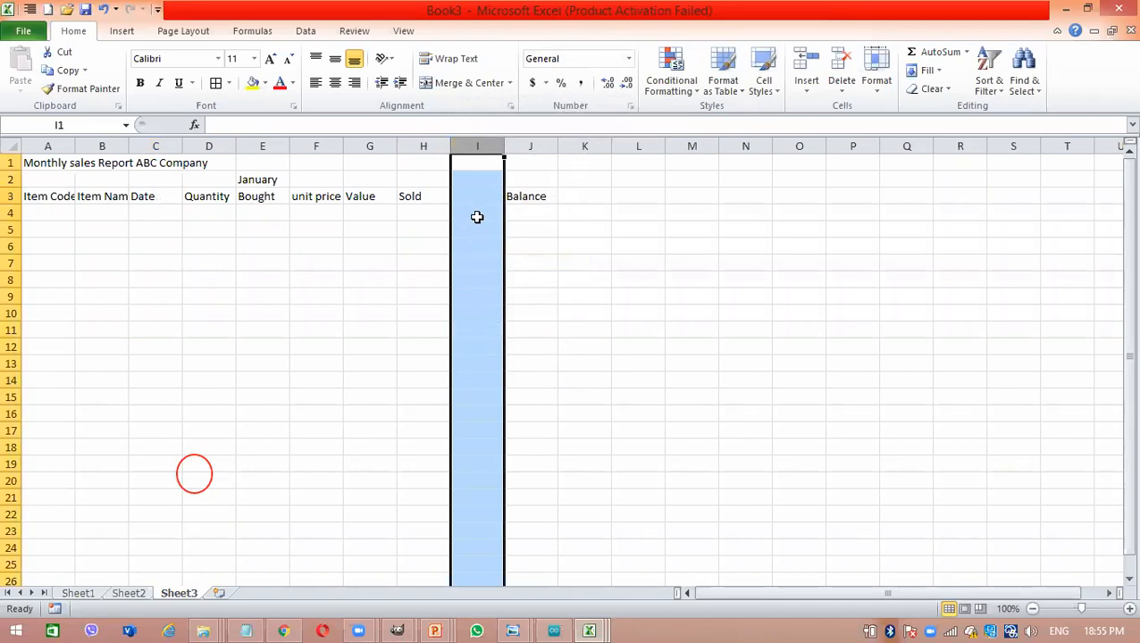
double_click(427, 193)
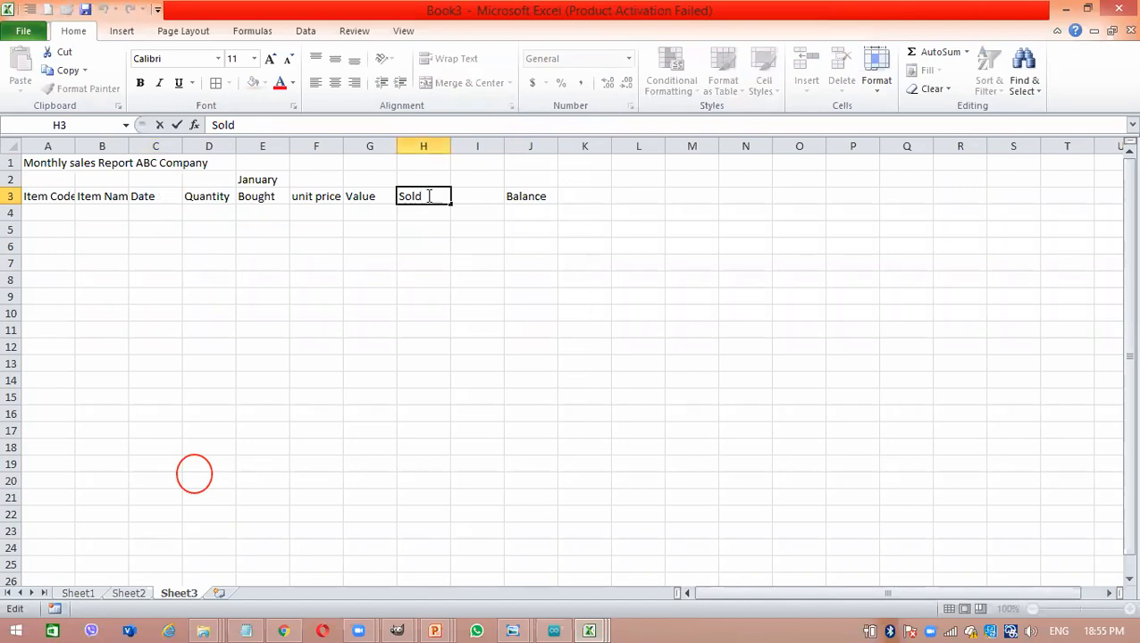
- Replace the Bought heading in cell E3 with Unit
left_click(256, 193)
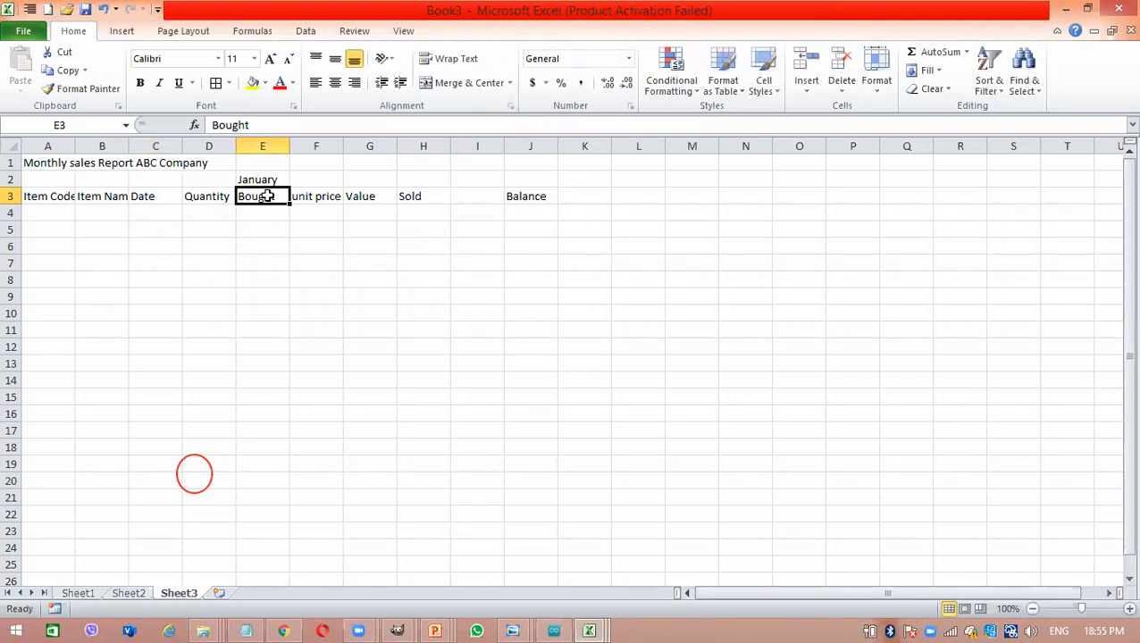
type("Unit Pr")
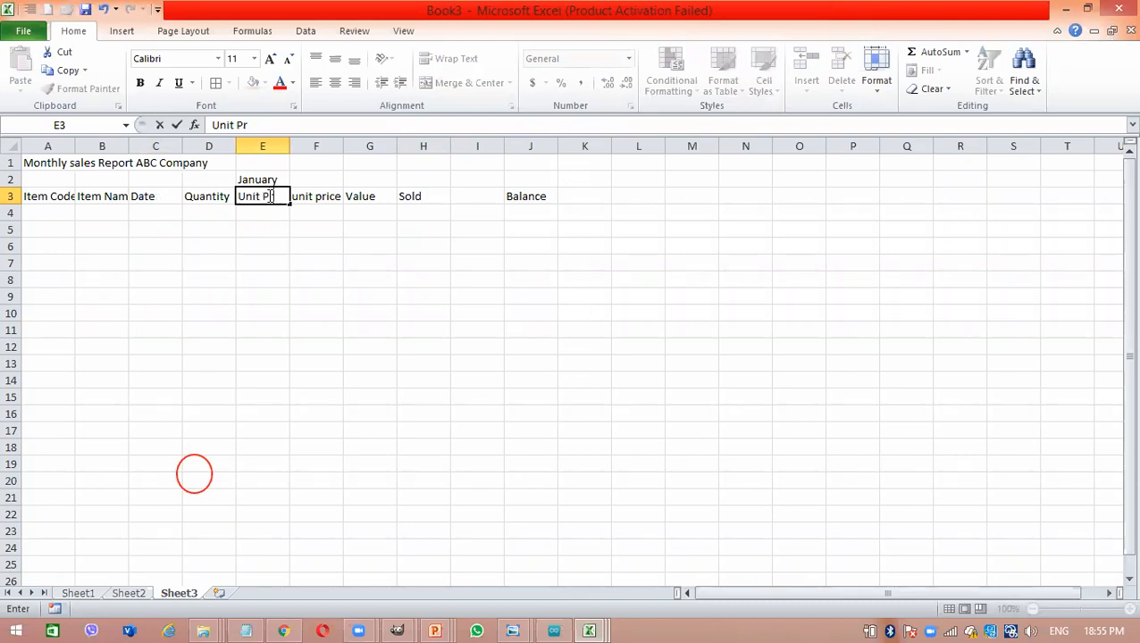
key("BackSpace")
key("BackSpace")
- Insert a blank row between the January row and the row of column headings
left_click(11, 196)
right_click(10, 198)
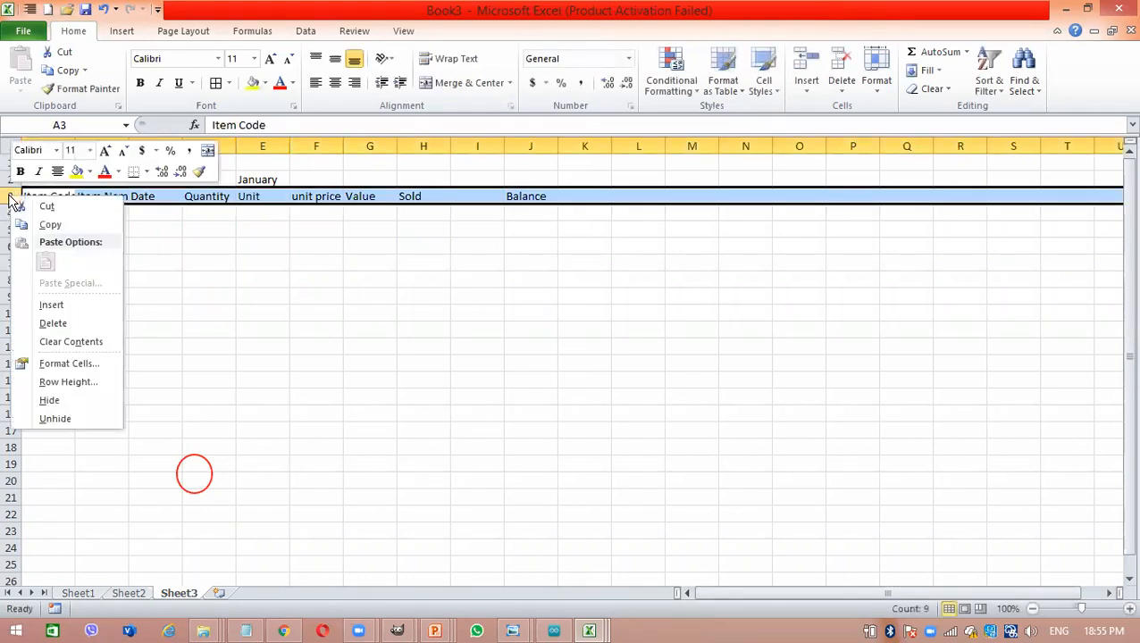
left_click(86, 306)
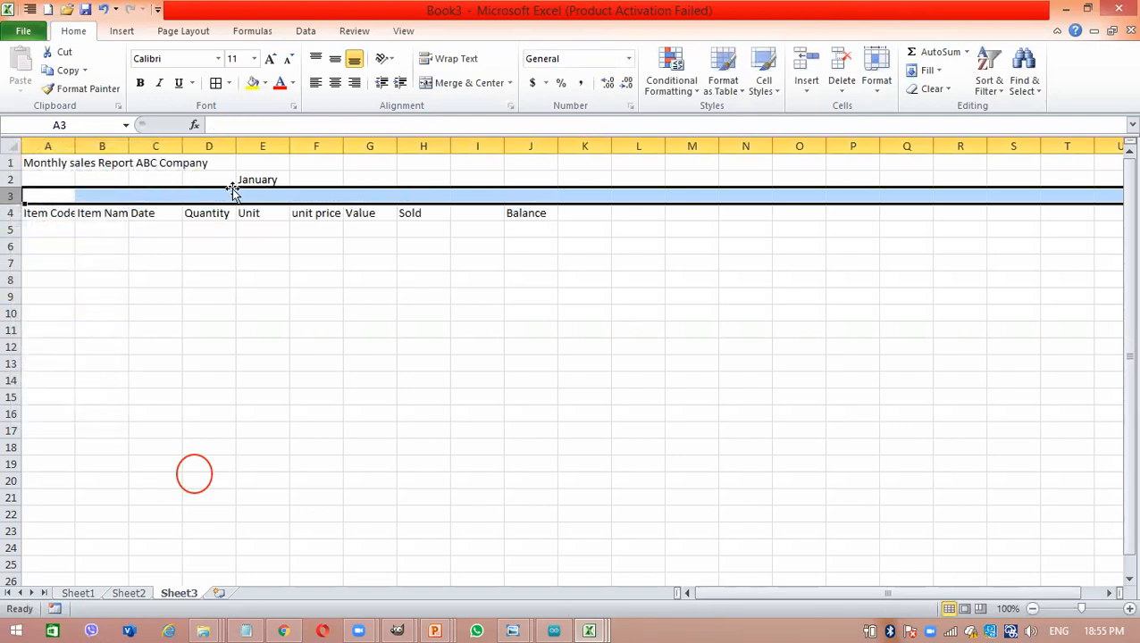
- Enter the group headings Bought in cell D3 and Sold in cell H3
left_click(196, 196)
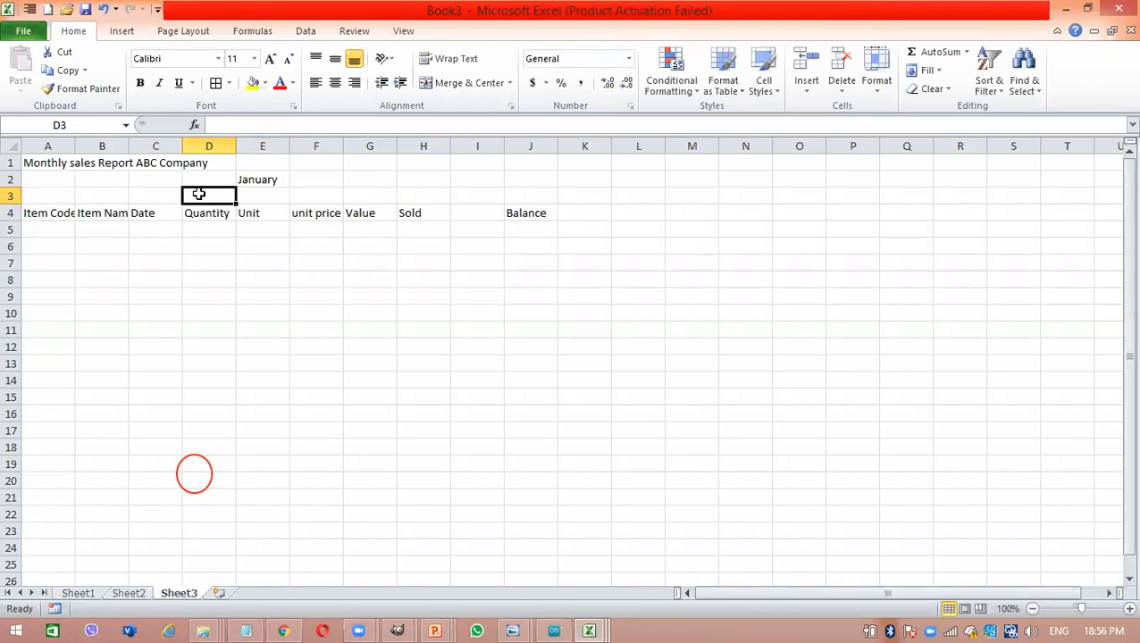
left_click(178, 194)
left_click(199, 195)
type("Boug")
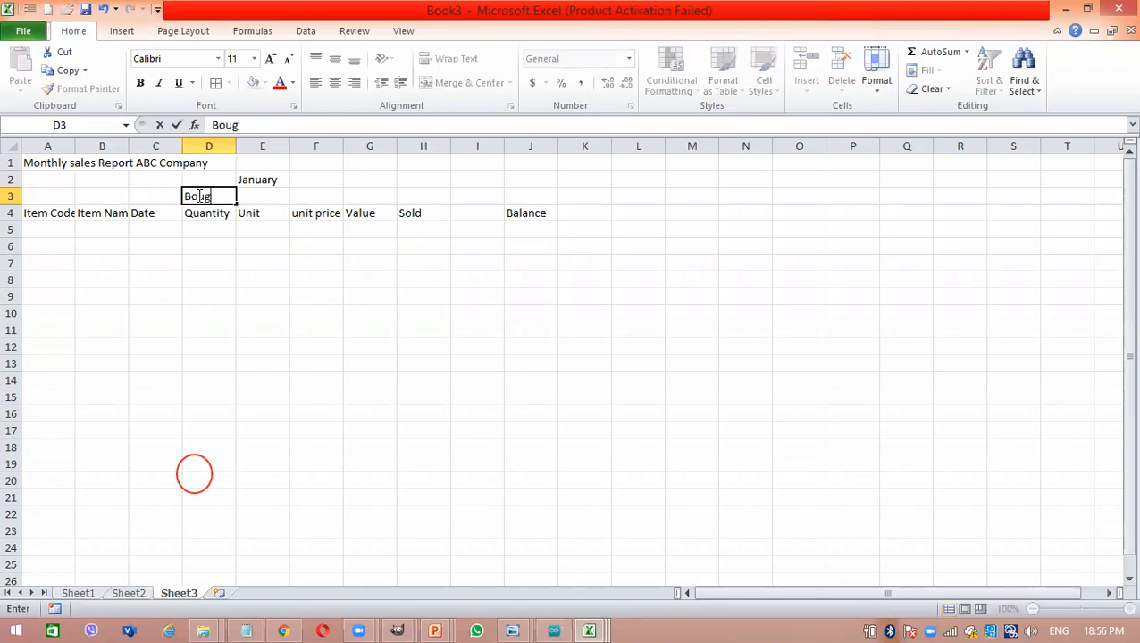
type("ht")
key("Tab")
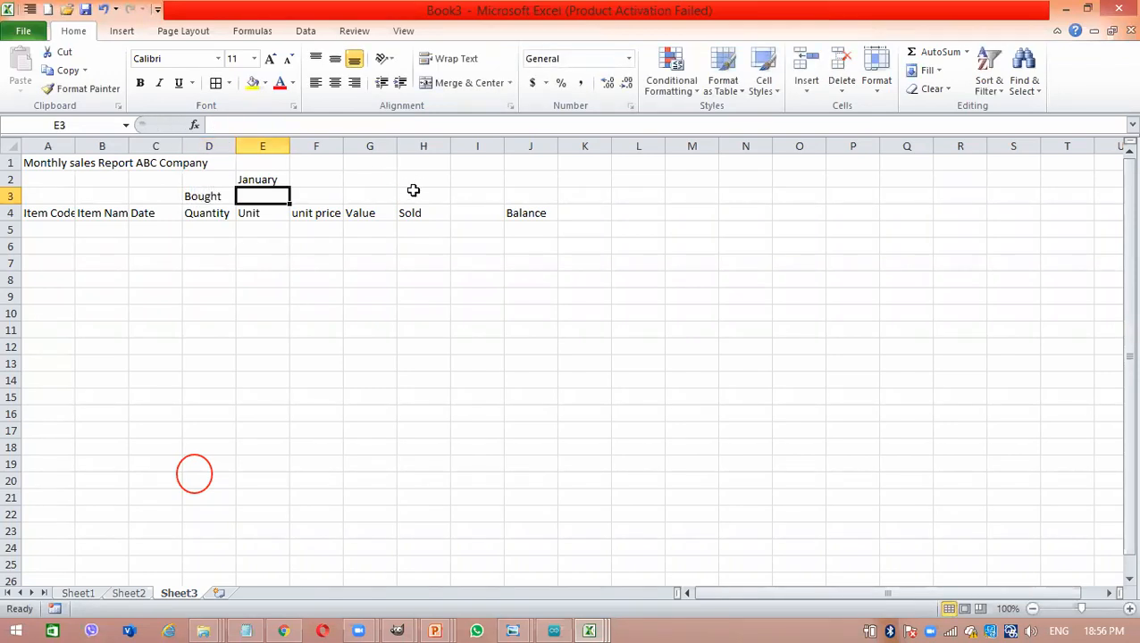
left_click(405, 198)
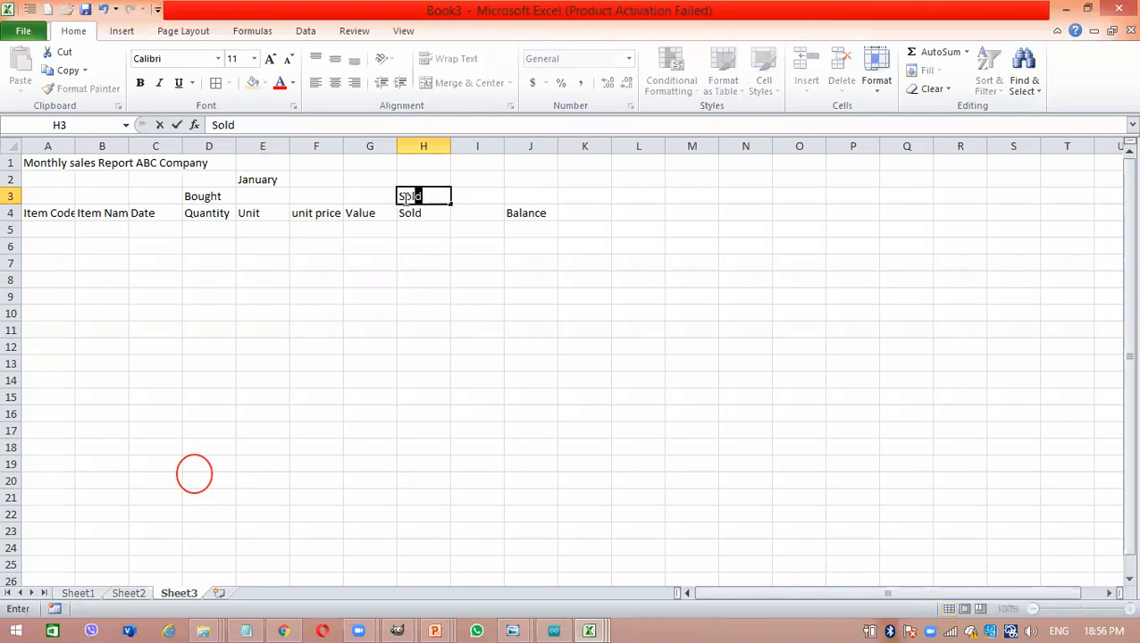
left_click(509, 195)
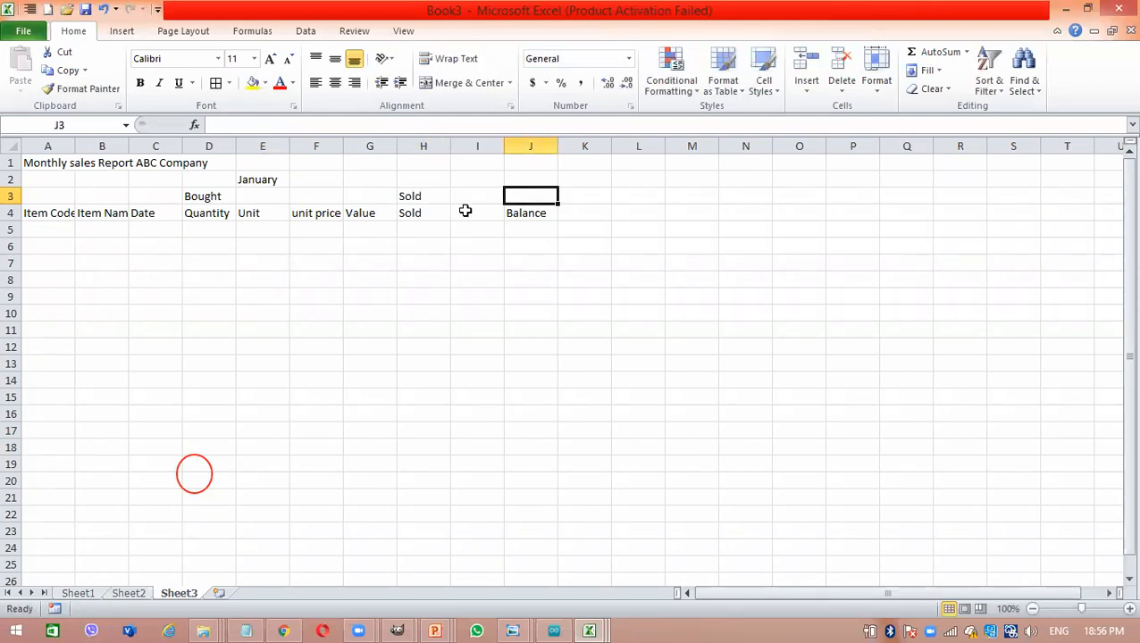
- Complete the heading in cell E4 as Unit Price and replace the one in cell F4 with Value
left_click(241, 227)
double_click(277, 213)
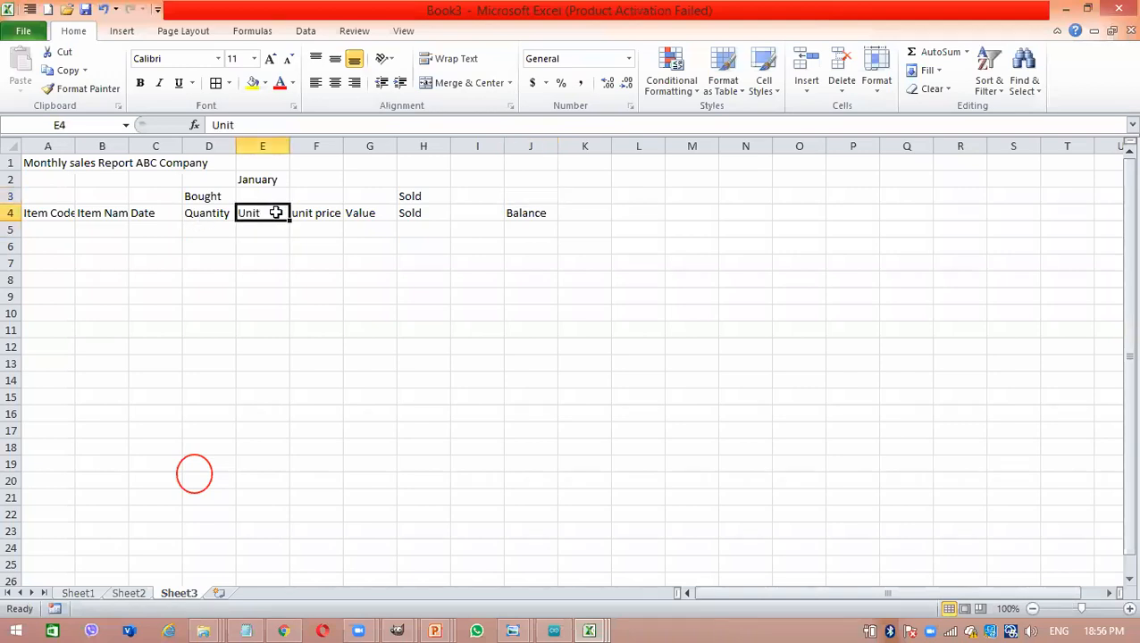
type("Price")
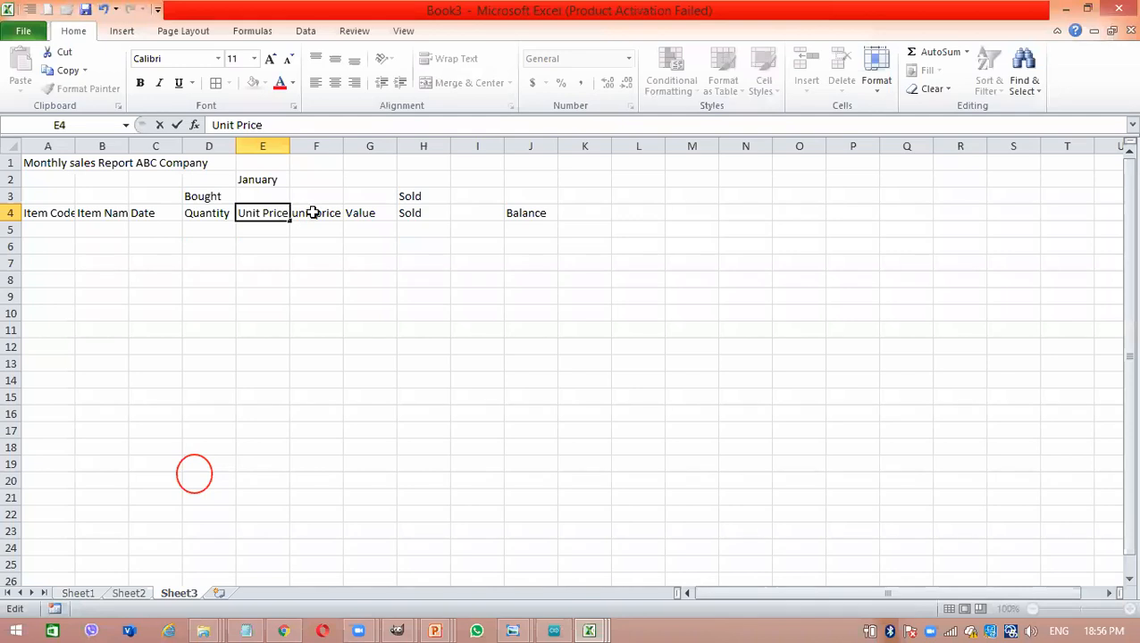
left_click(311, 214)
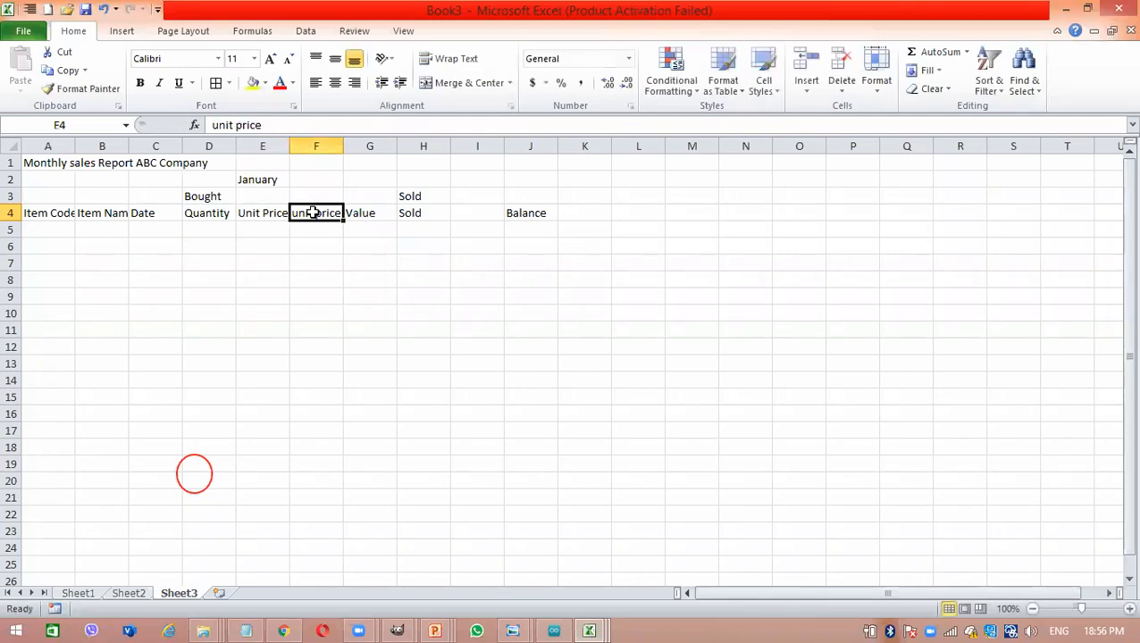
type("Value")
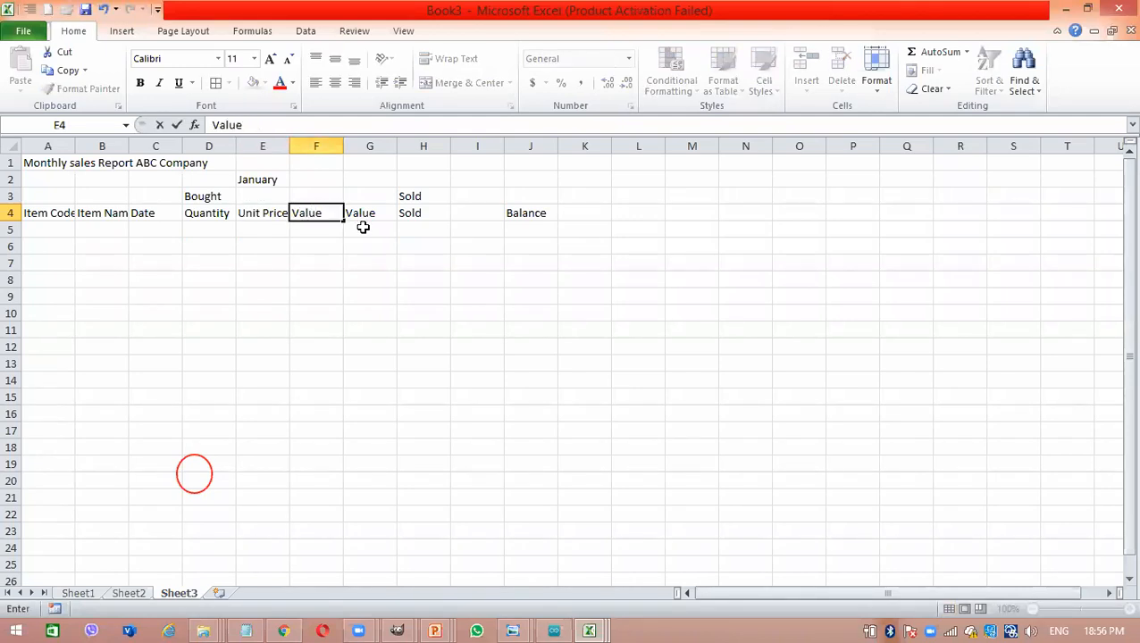
- Set the headings under Sold in cells G4 to I4 to Quantity, Sale Price and Value
left_click(366, 214)
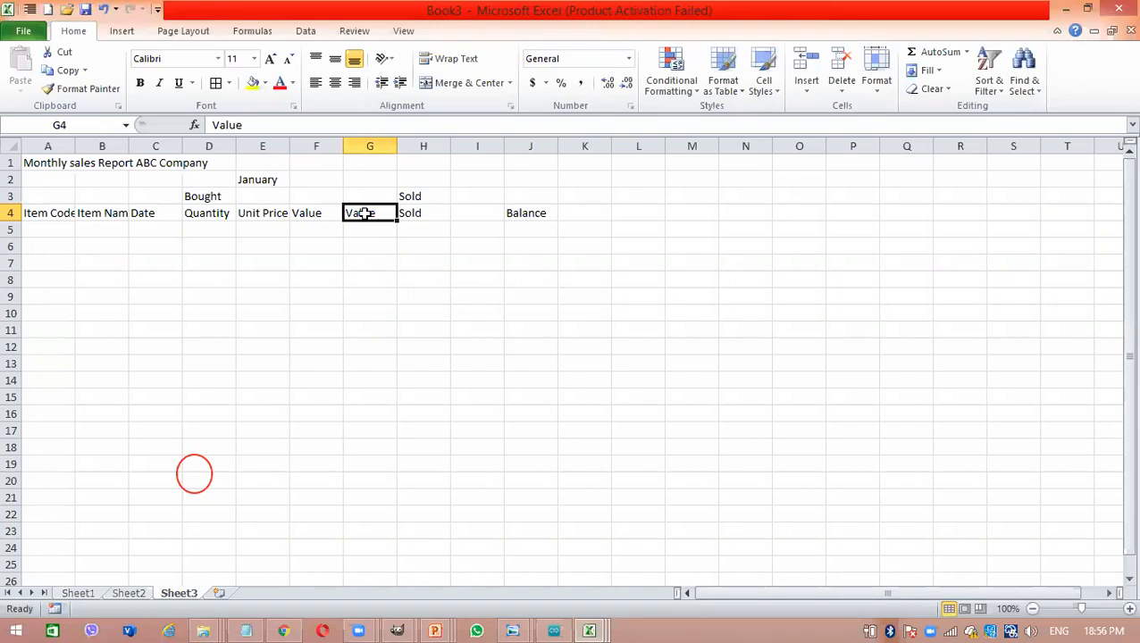
type("Quant")
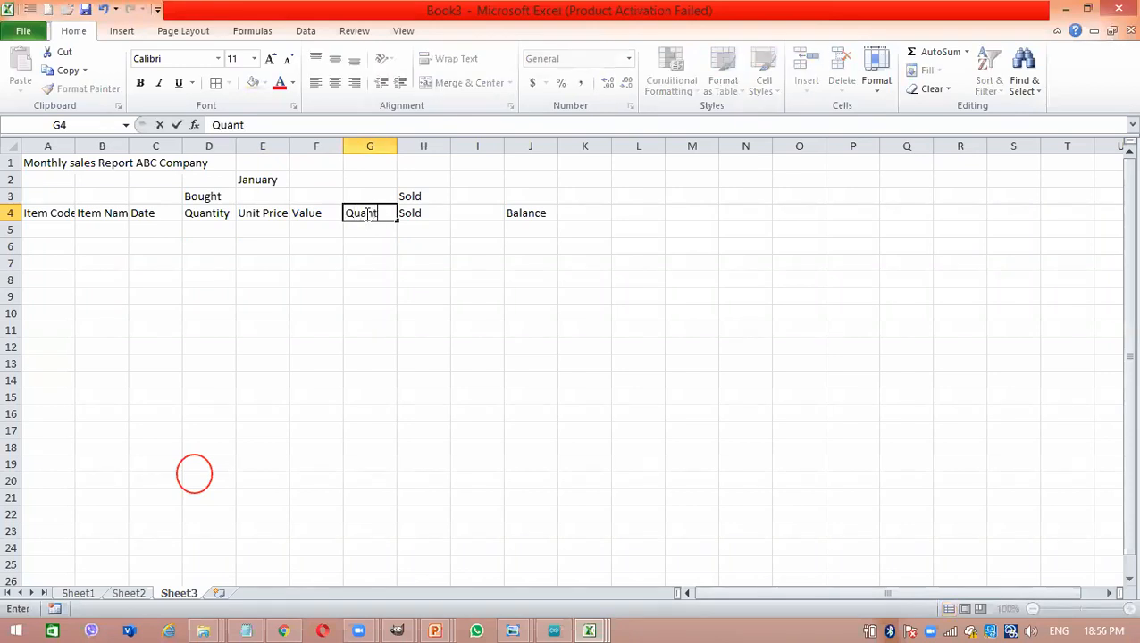
type("ity")
left_click(414, 211)
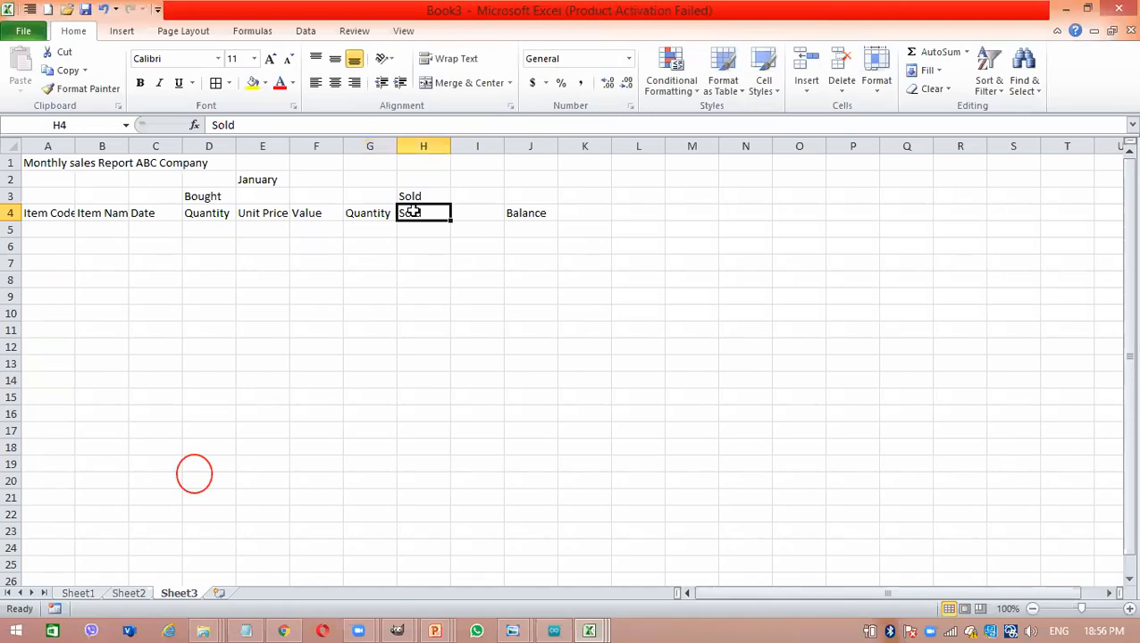
type("Sale Price")
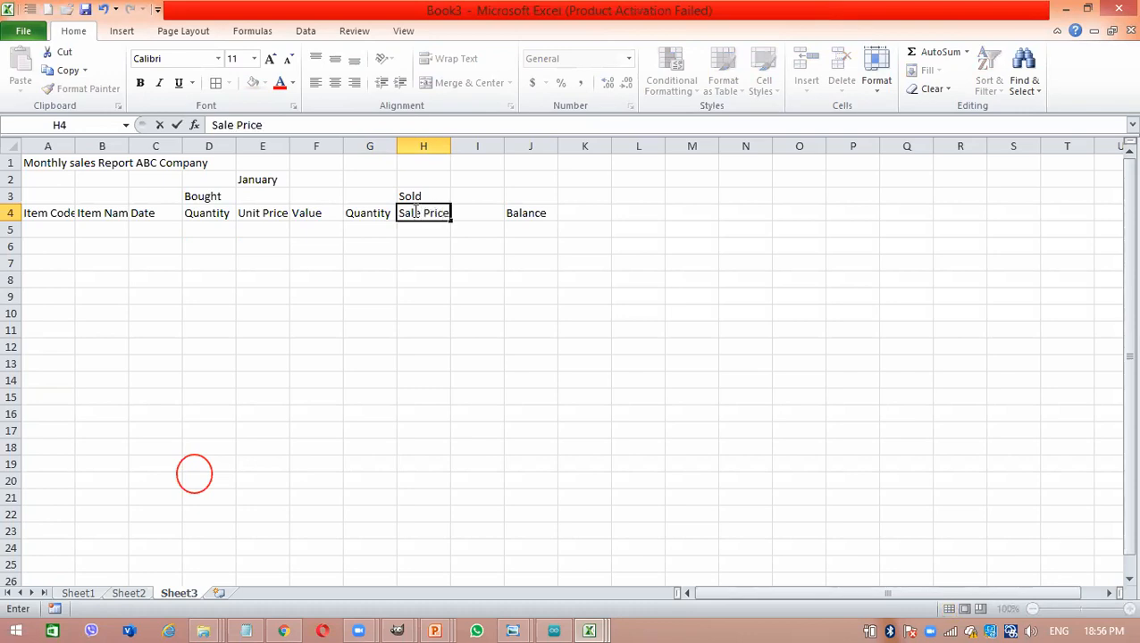
key("Tab")
type("Value")
left_click(522, 212)
left_click(412, 245)
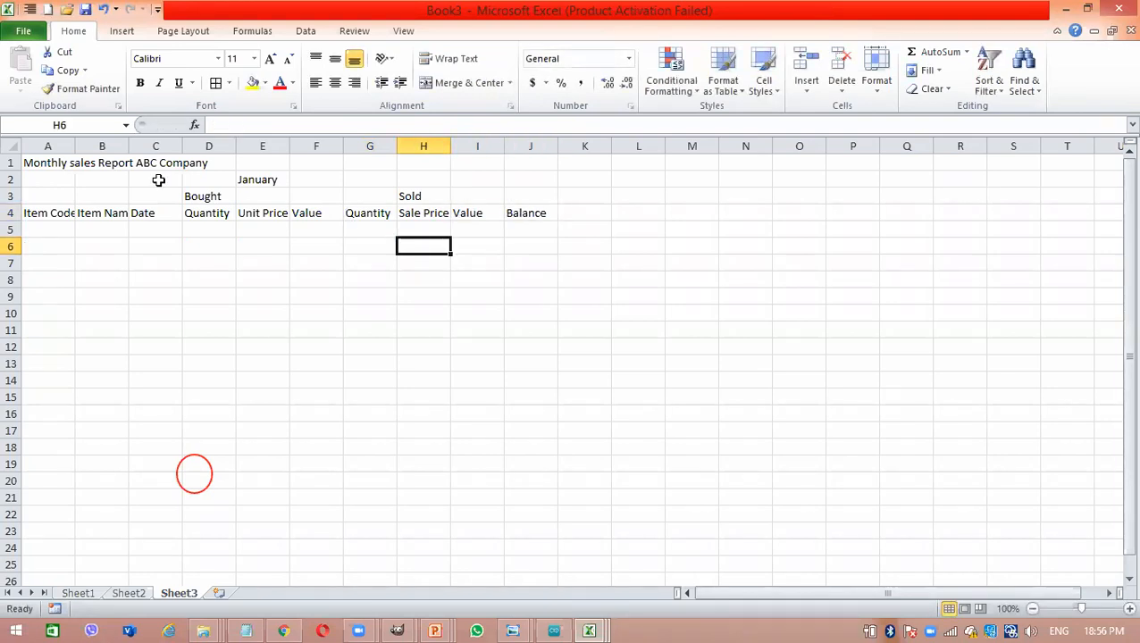
- Apply all borders to the range A1:K10
left_click_drag(33, 161, 574, 313)
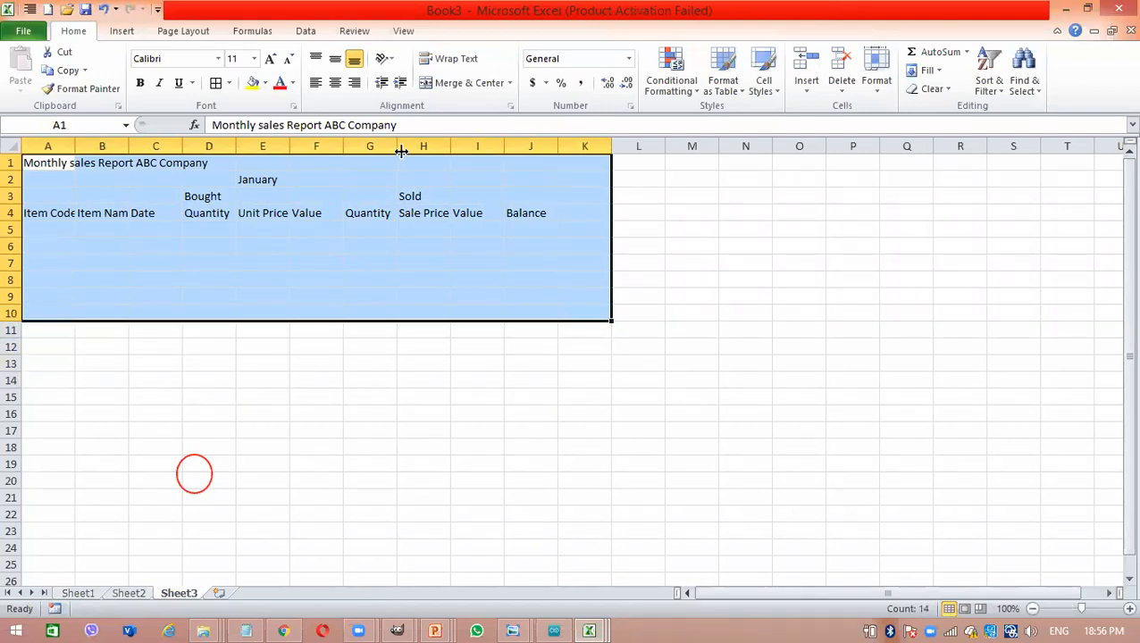
left_click(215, 82)
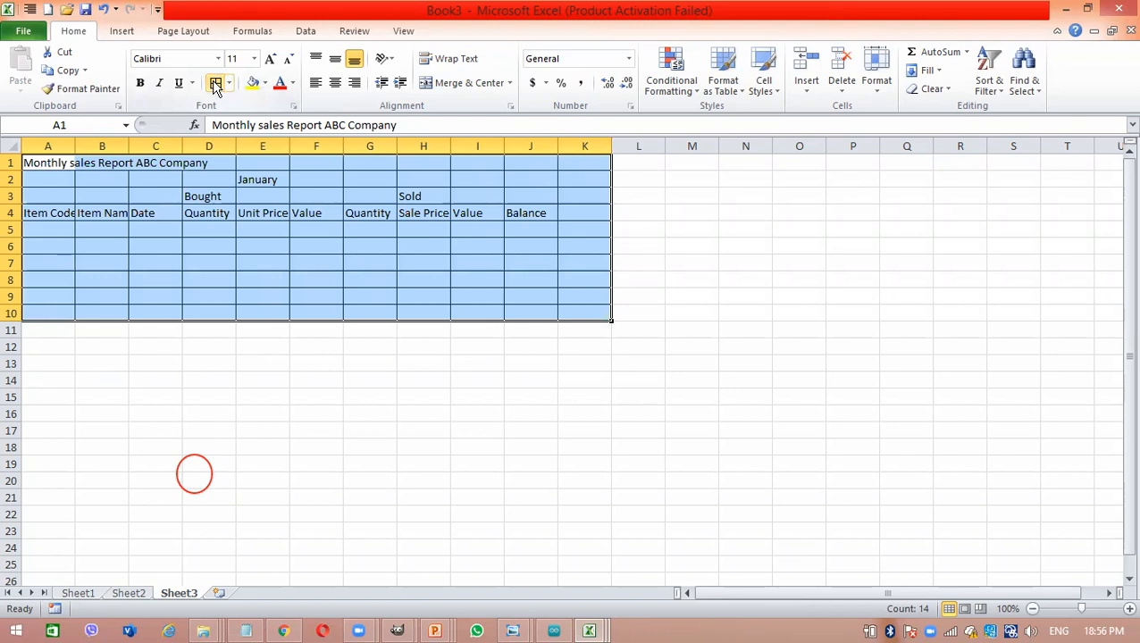
- Increase the font size of the range A1:K10 to 18
left_click(270, 58)
left_click(270, 58)
left_click(269, 58)
left_click(270, 58)
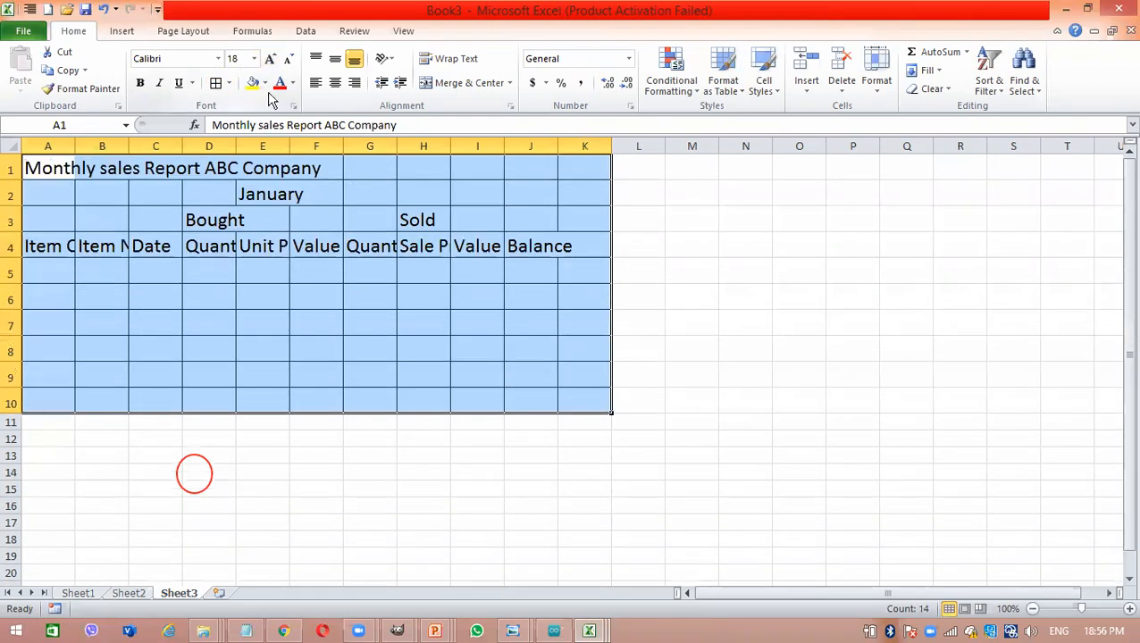
left_click(279, 167)
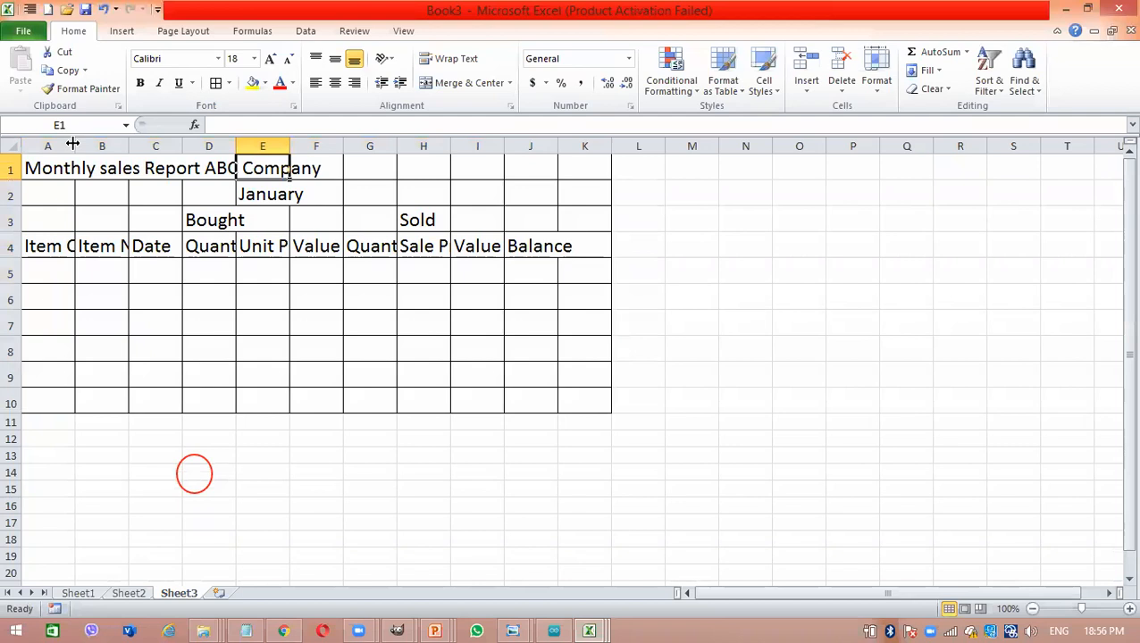
- Widen columns A to J so that every heading in row 4 fits in its cell
double_click(73, 143)
left_click_drag(334, 145, 424, 145)
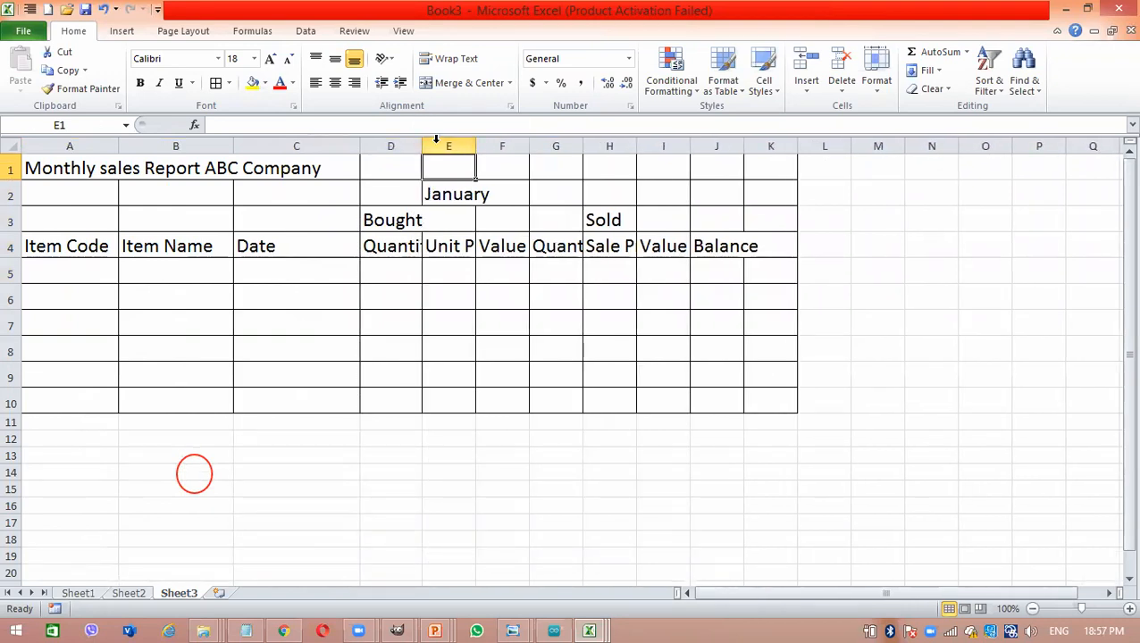
double_click(469, 147)
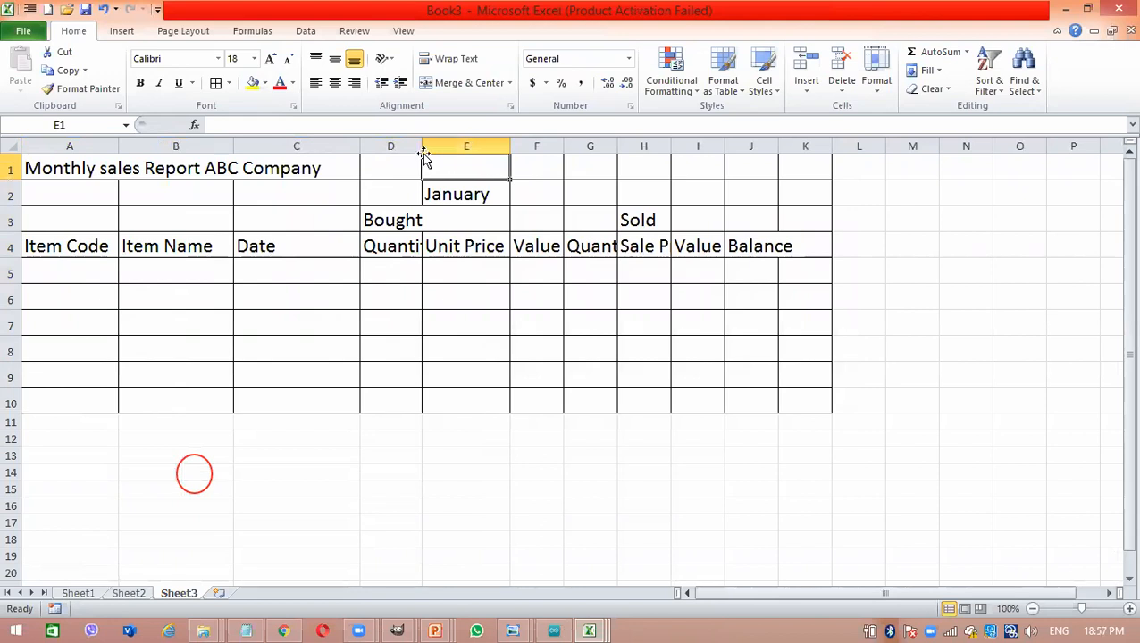
double_click(423, 145)
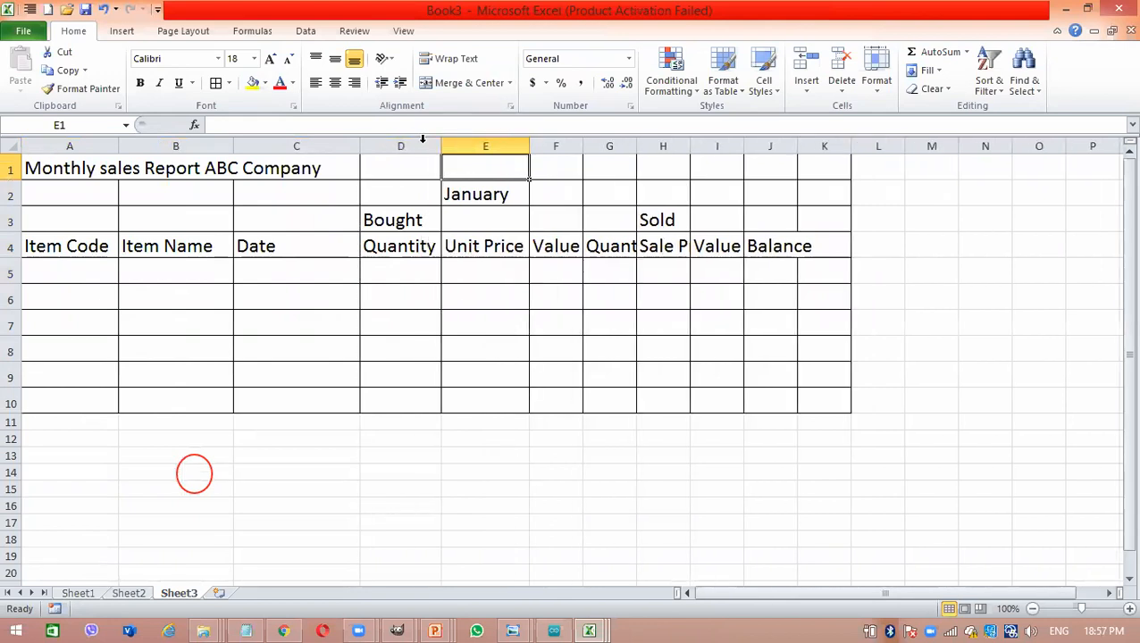
double_click(582, 145)
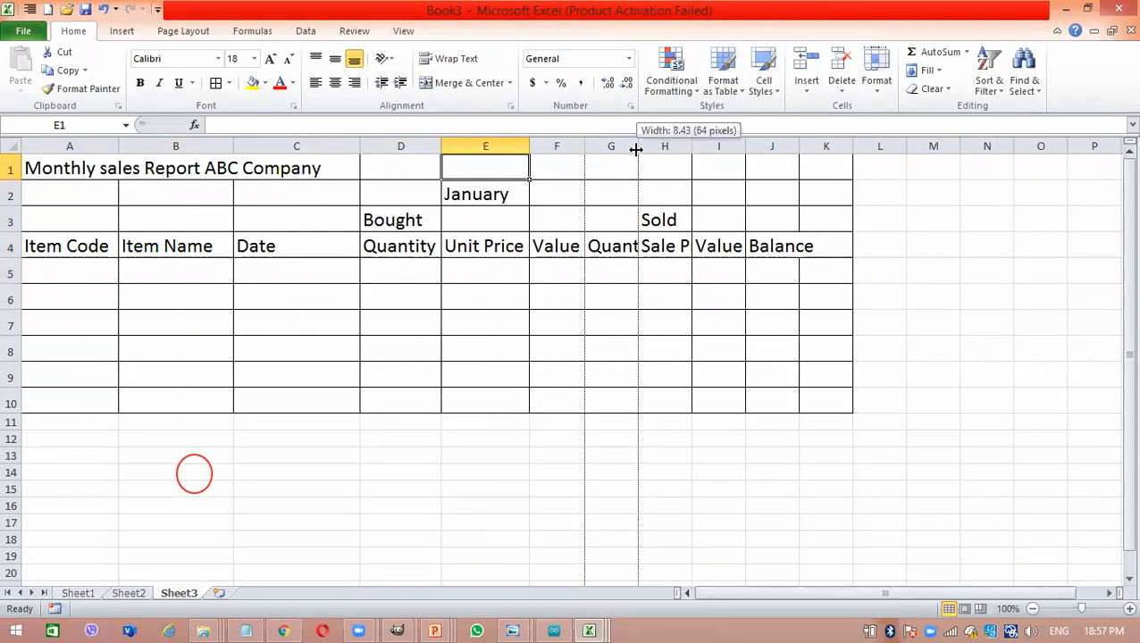
double_click(637, 145)
double_click(719, 145)
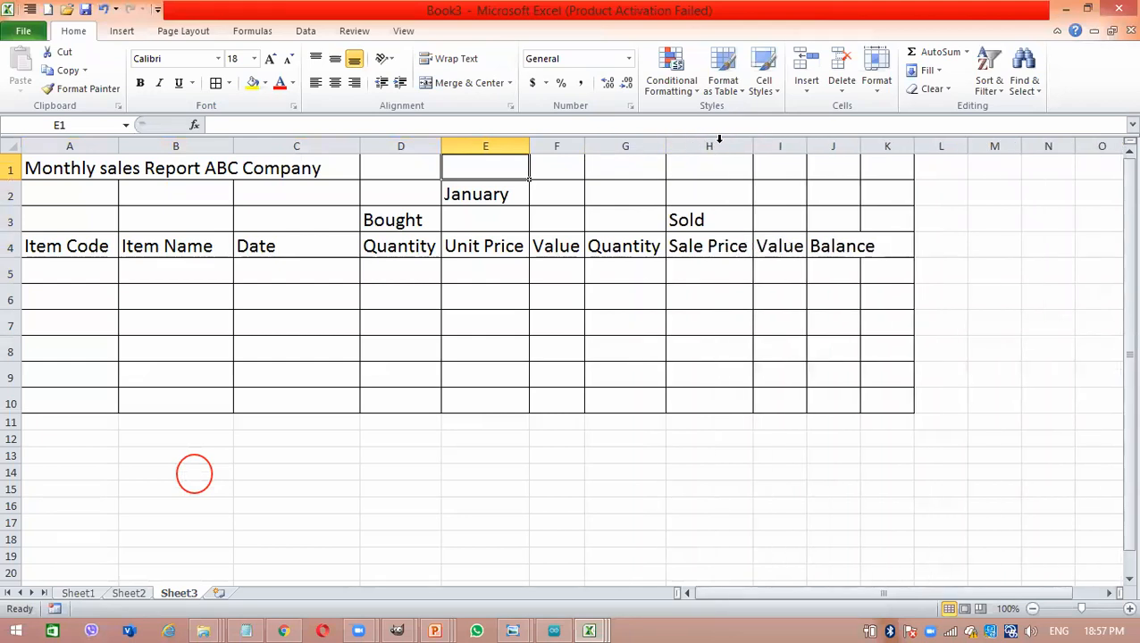
double_click(801, 147)
left_click_drag(862, 145, 881, 145)
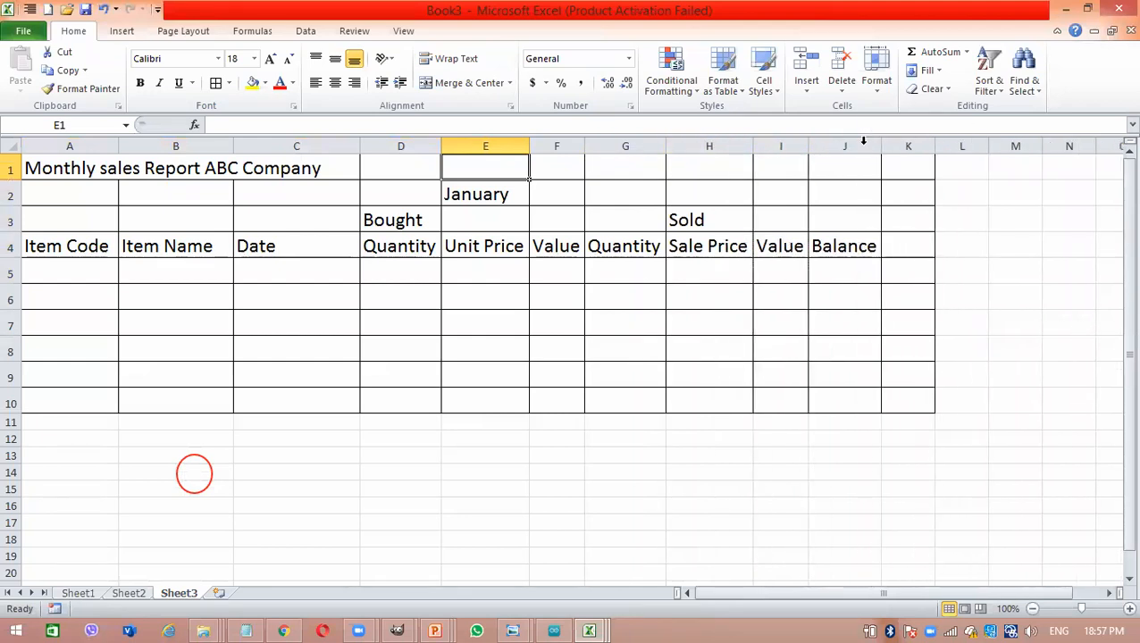
- Remove all borders from the unused column K
left_click(908, 145)
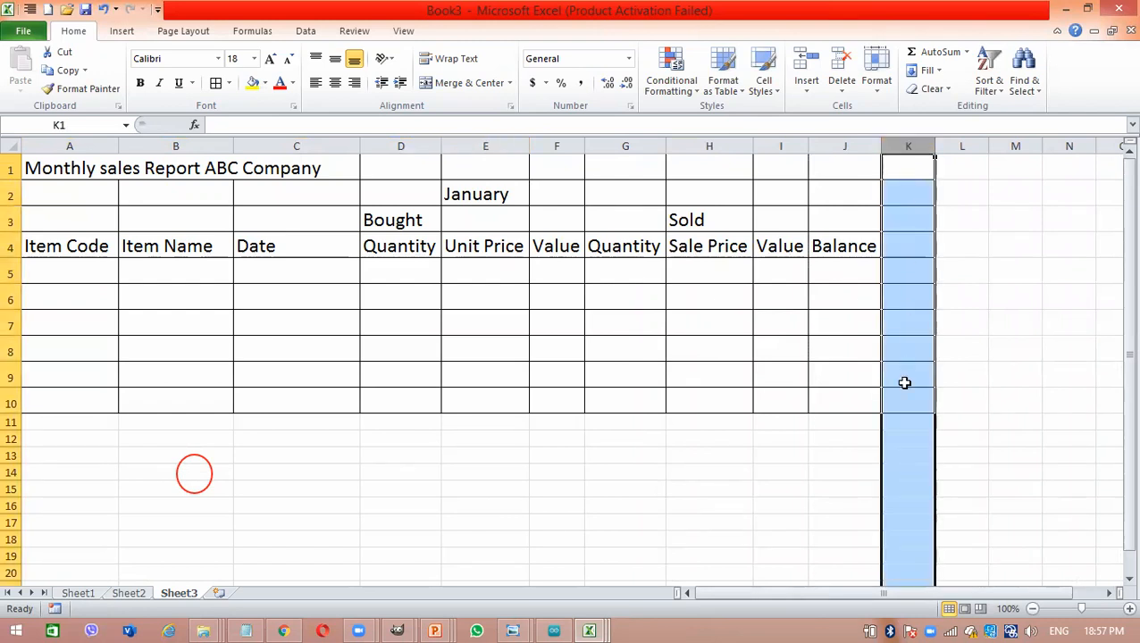
left_click(229, 83)
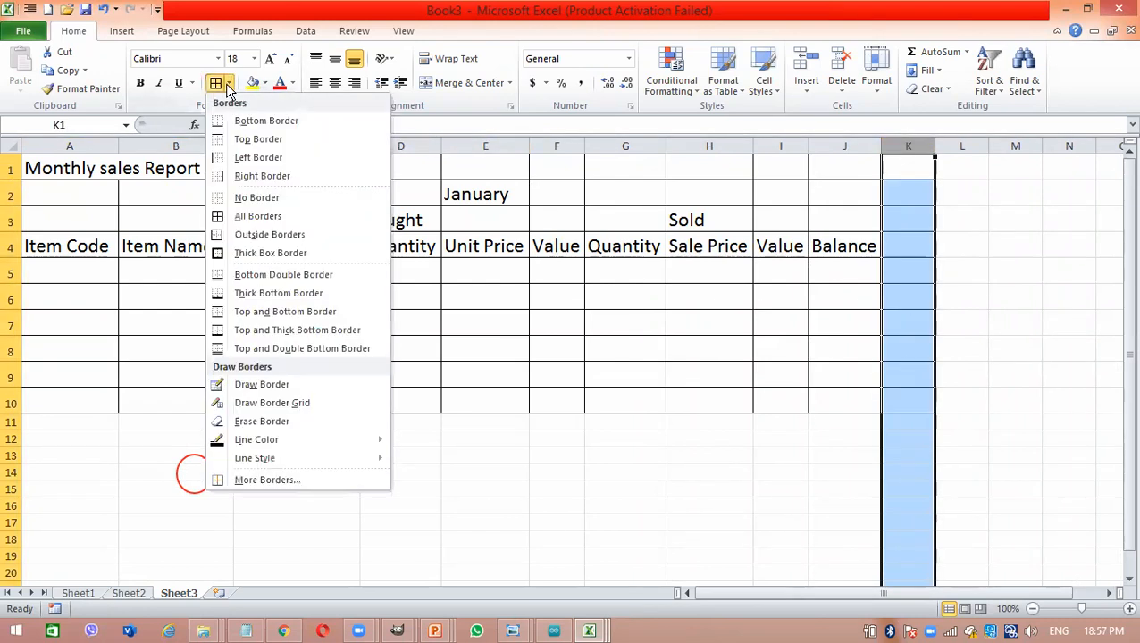
left_click(232, 200)
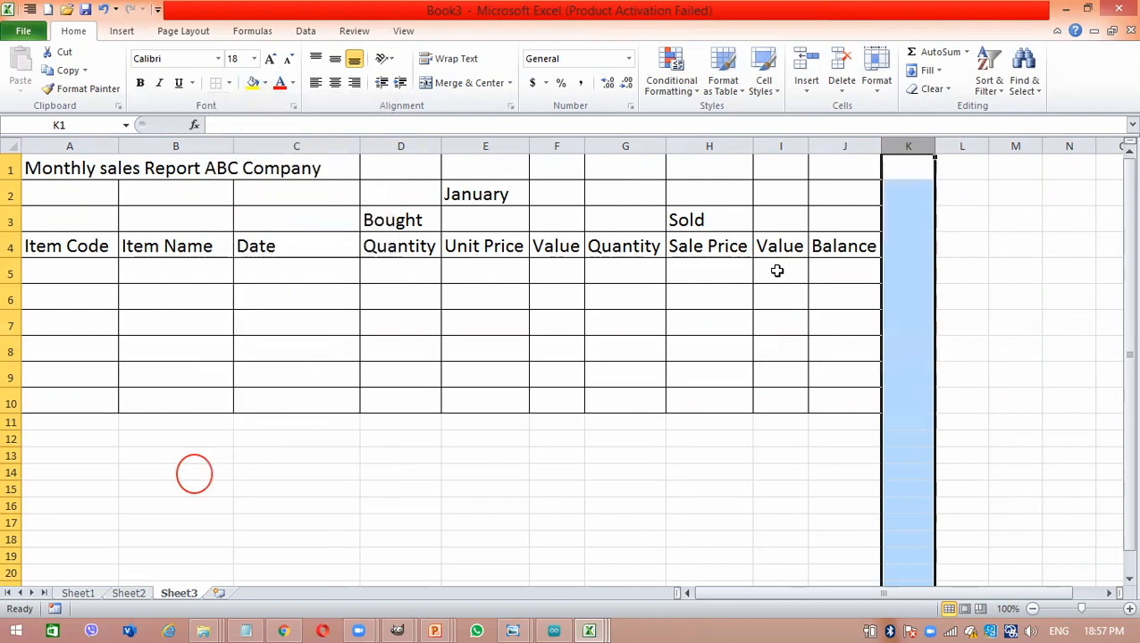
- Reapply all borders to the Balance column cells J1:J10
left_click(773, 269)
left_click(835, 176)
left_click_drag(835, 176, 846, 401)
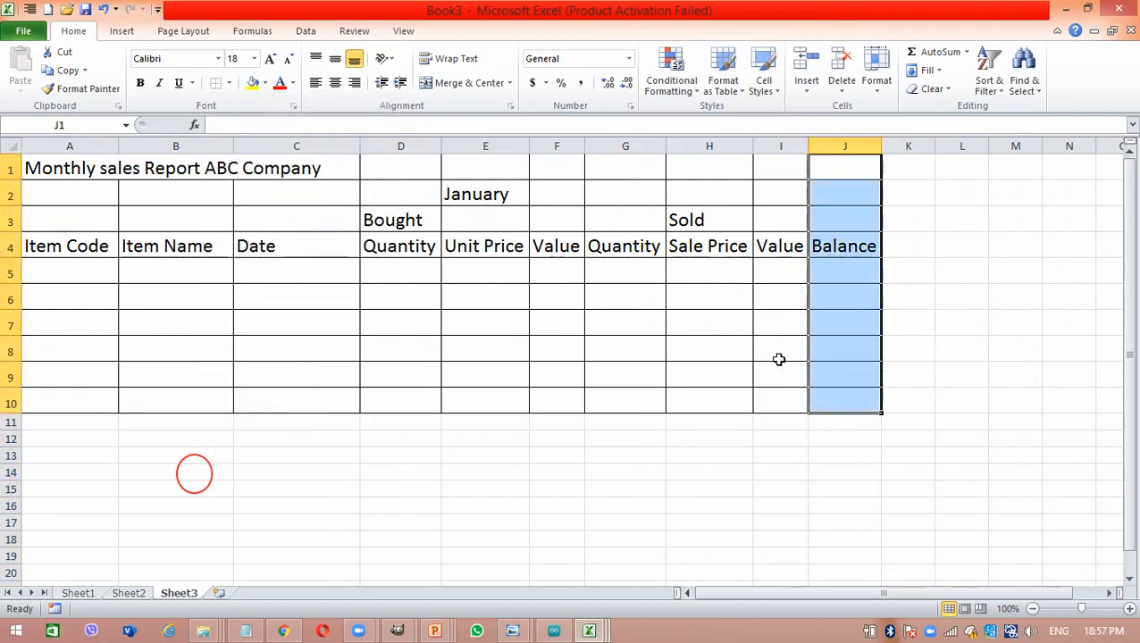
left_click(228, 85)
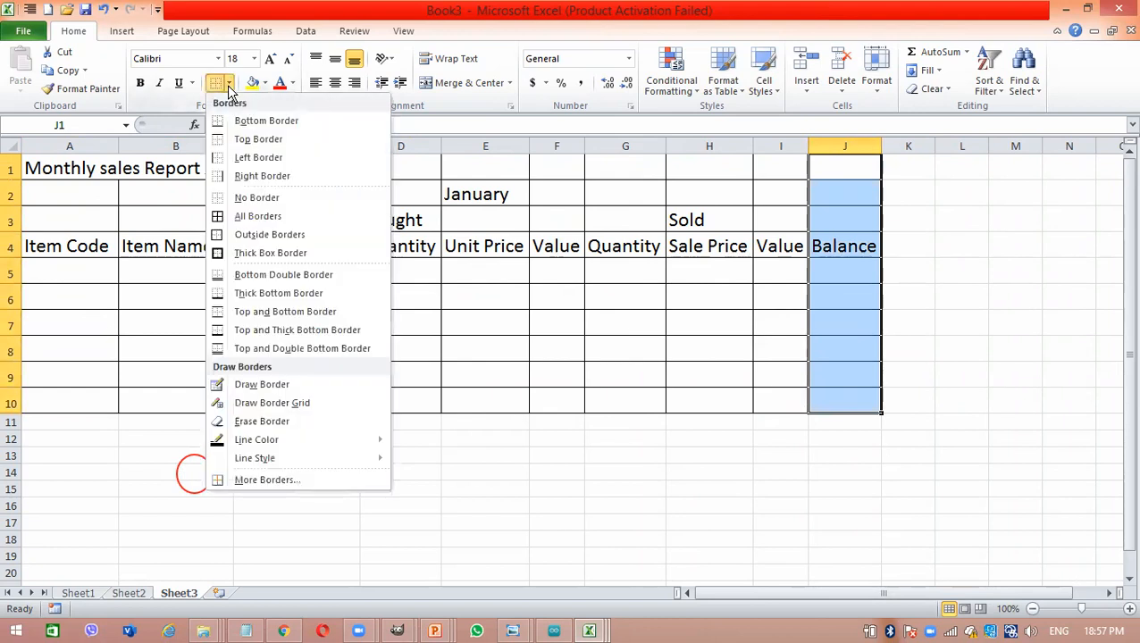
left_click(227, 223)
left_click(502, 331)
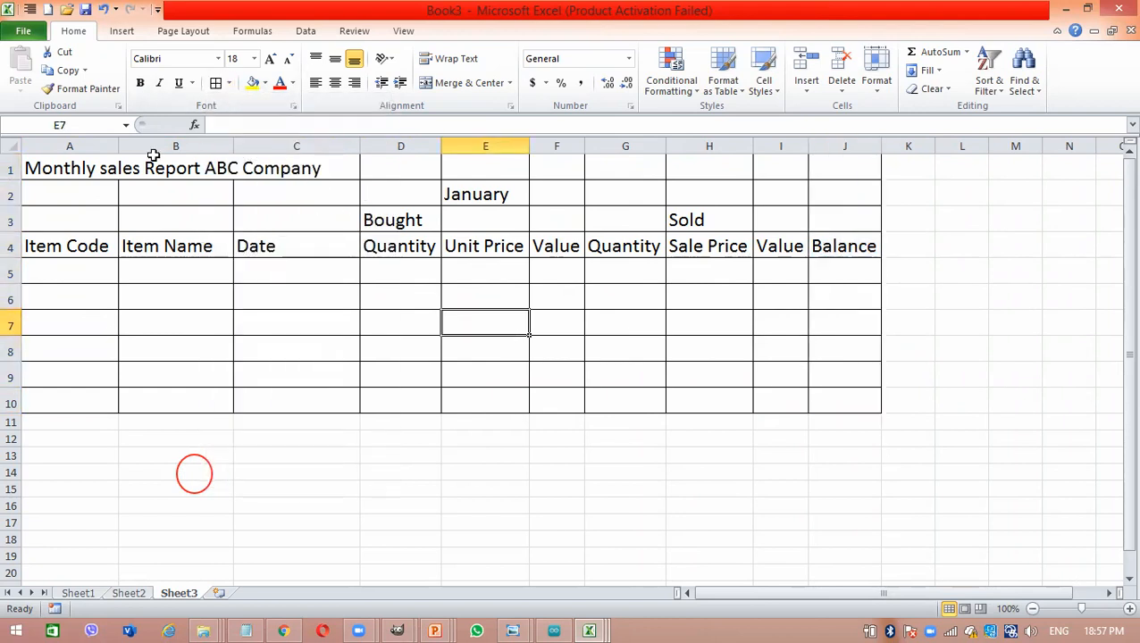
- Merge and center the report title across A1:J1 and the January heading across D2:J2
left_click_drag(37, 160, 875, 175)
left_click(468, 82)
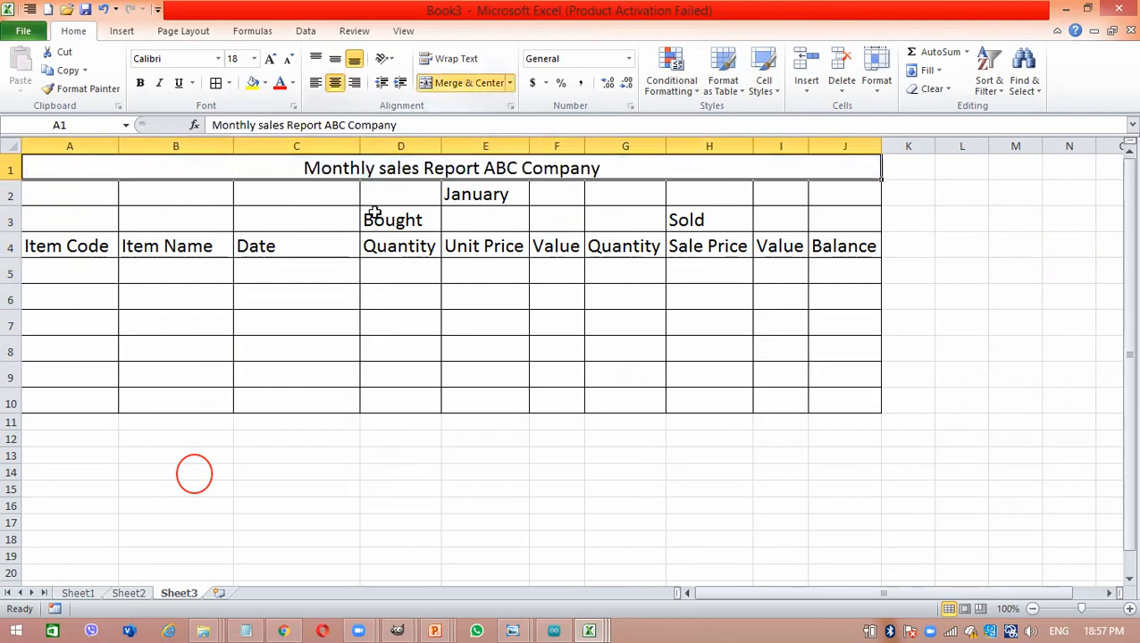
left_click(369, 214)
left_click_drag(392, 192, 600, 193)
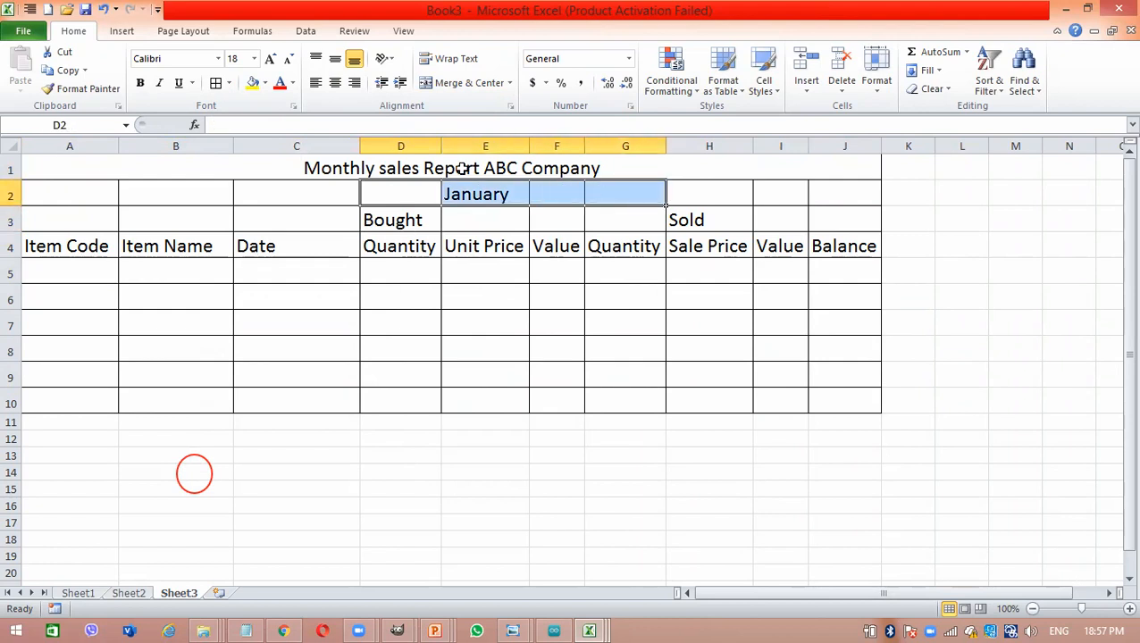
left_click_drag(399, 187, 821, 198)
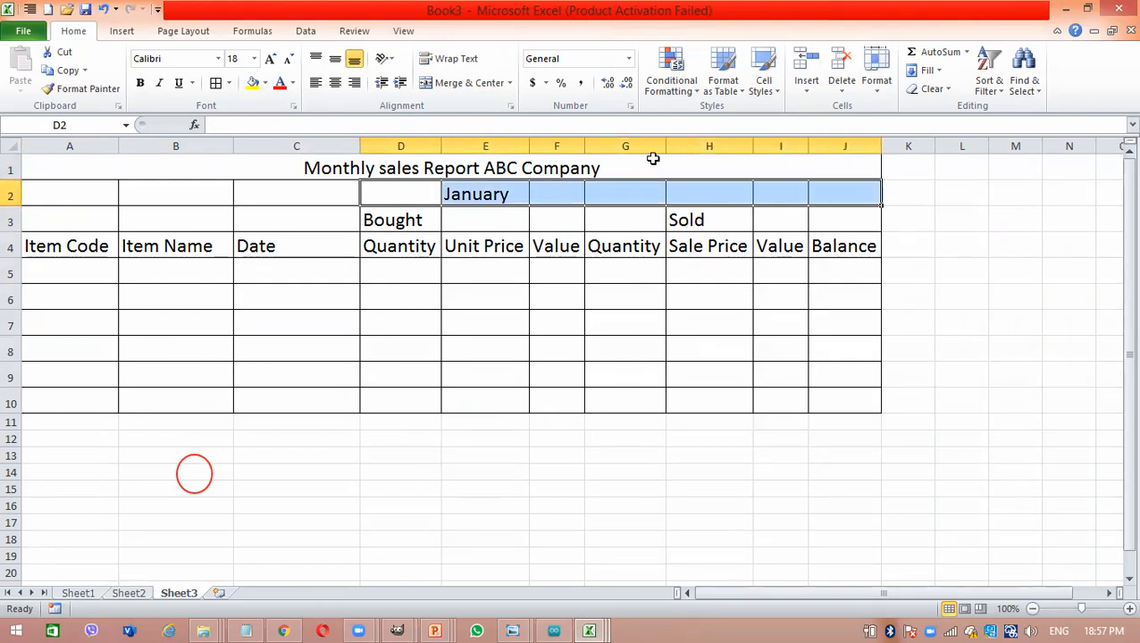
left_click(426, 87)
- Merge and center the Bought heading across D3:F3 and the Sold heading across G3:I3
left_click_drag(394, 222, 622, 220)
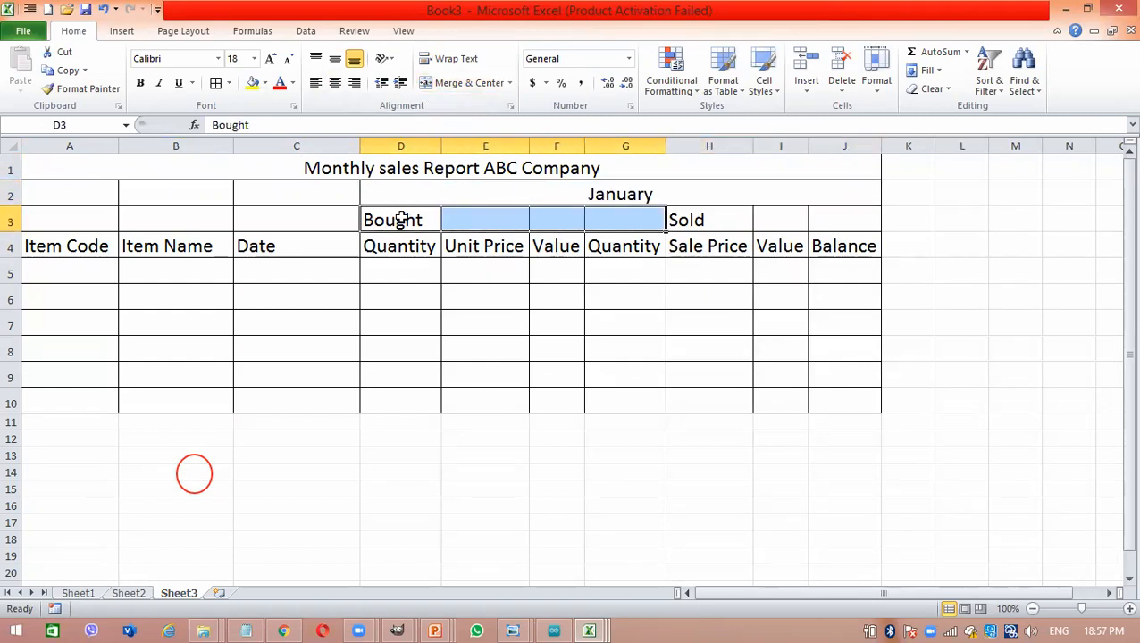
left_click_drag(395, 221, 762, 222)
left_click(460, 83)
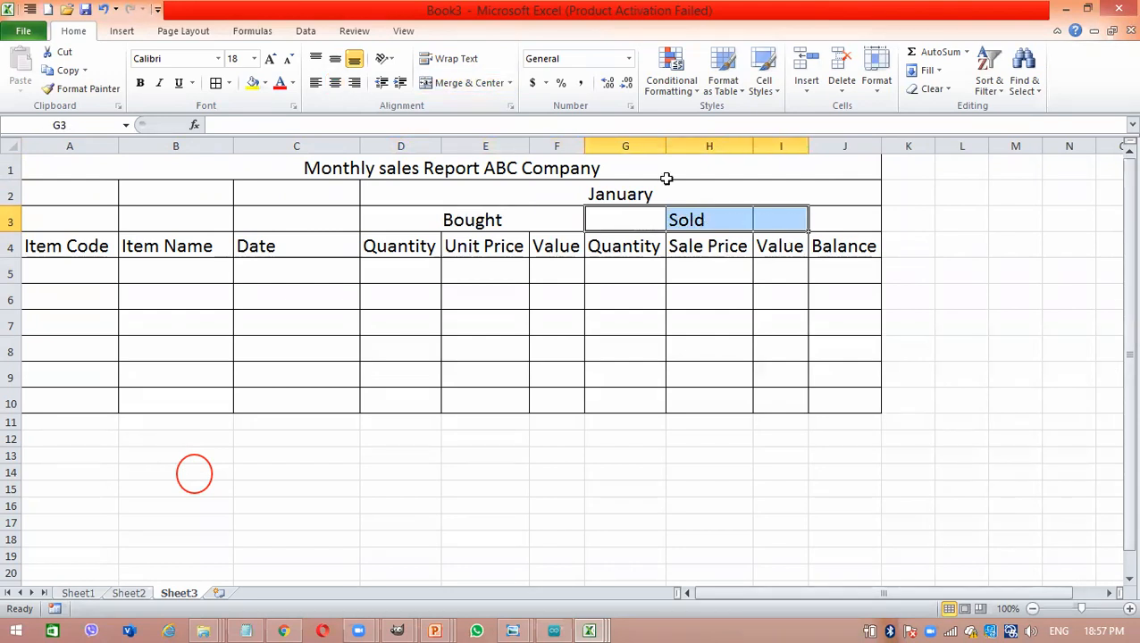
left_click(478, 85)
- Merge and center the Balance heading over cells J3:J4, and select cell A5 under Item Code
left_click_drag(853, 248, 844, 225)
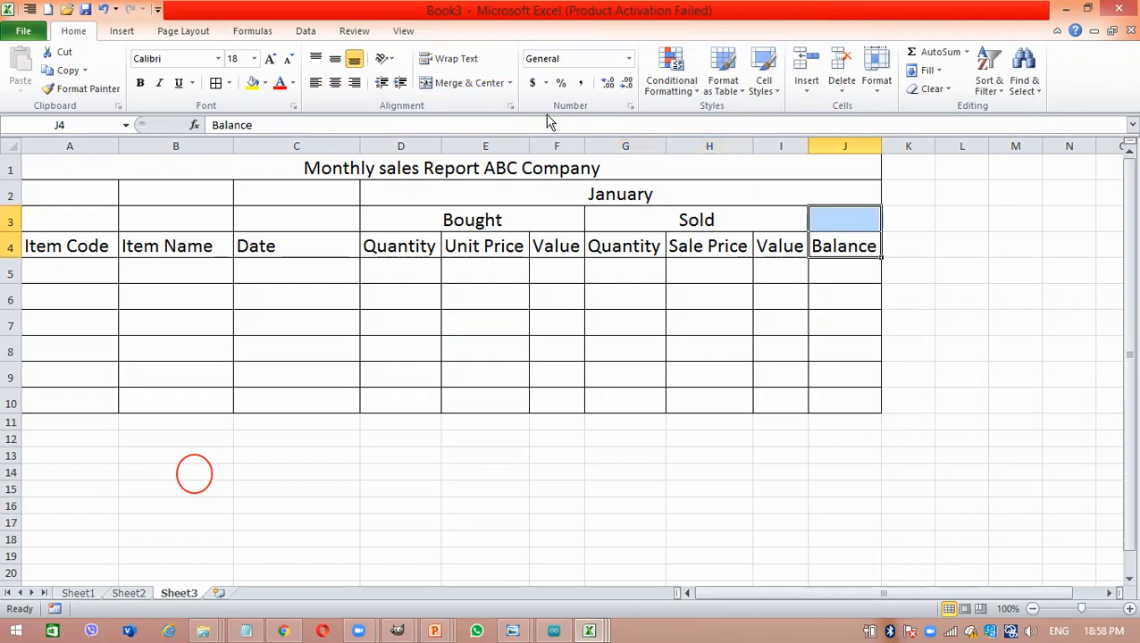
left_click(445, 84)
left_click(265, 287)
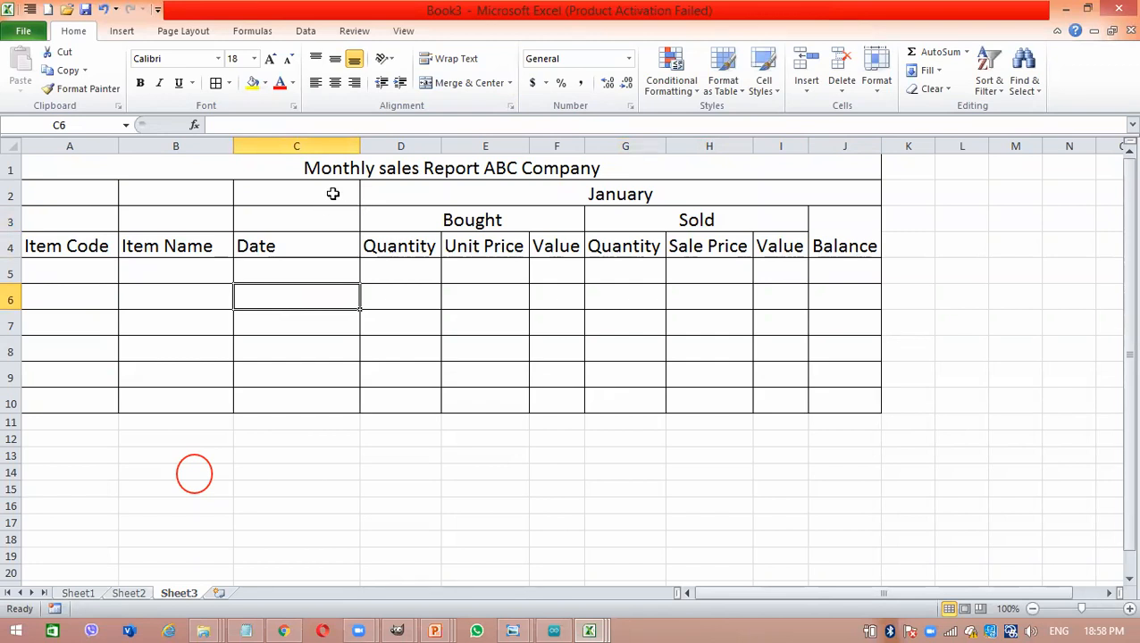
left_click(218, 275)
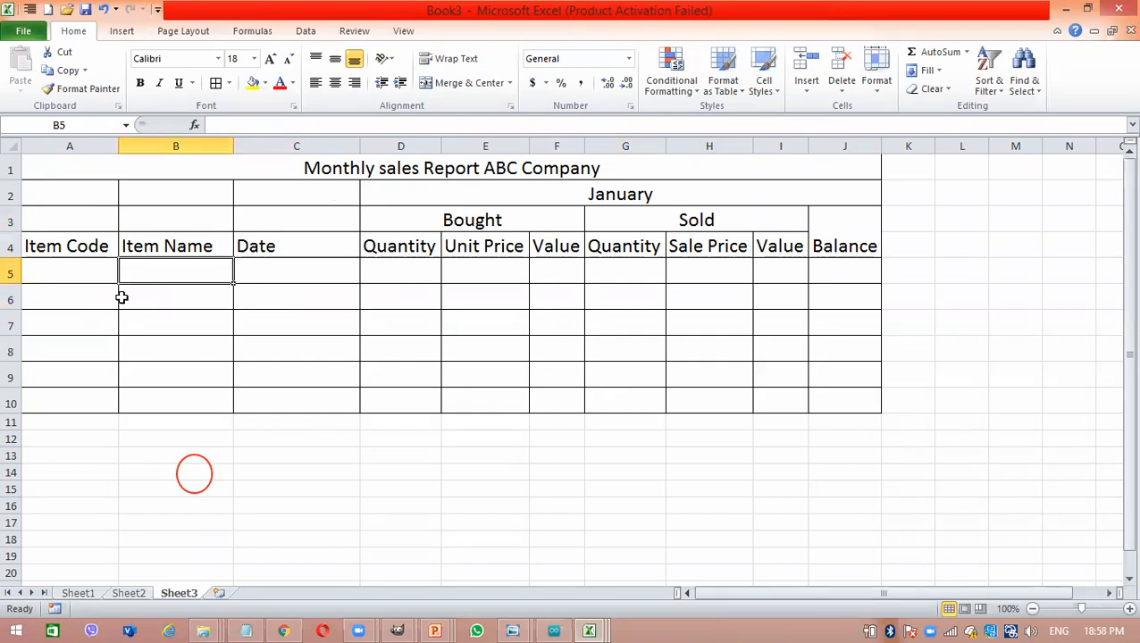
left_click(49, 282)
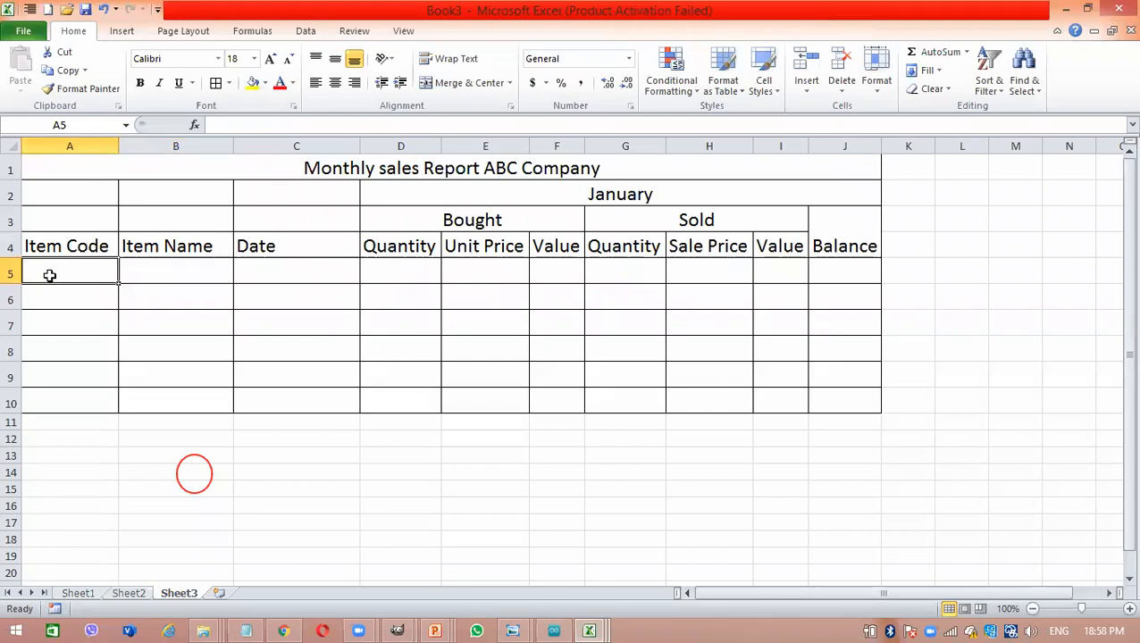
- Apply the Text number format to the Item Code cells A5:A10
left_click_drag(51, 272, 84, 402)
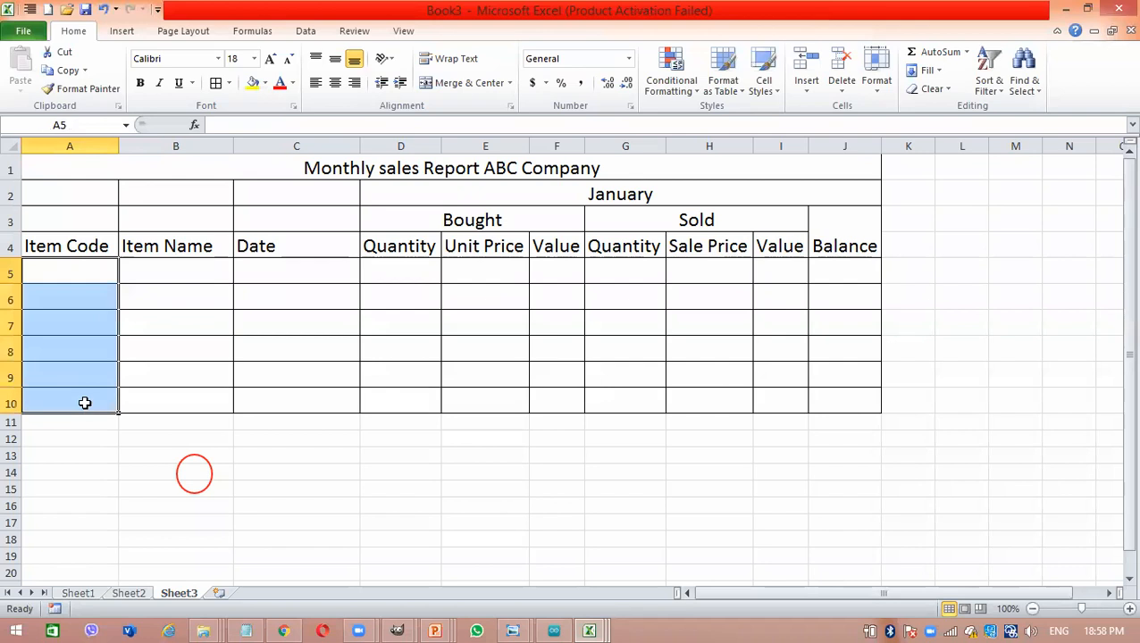
right_click(84, 403)
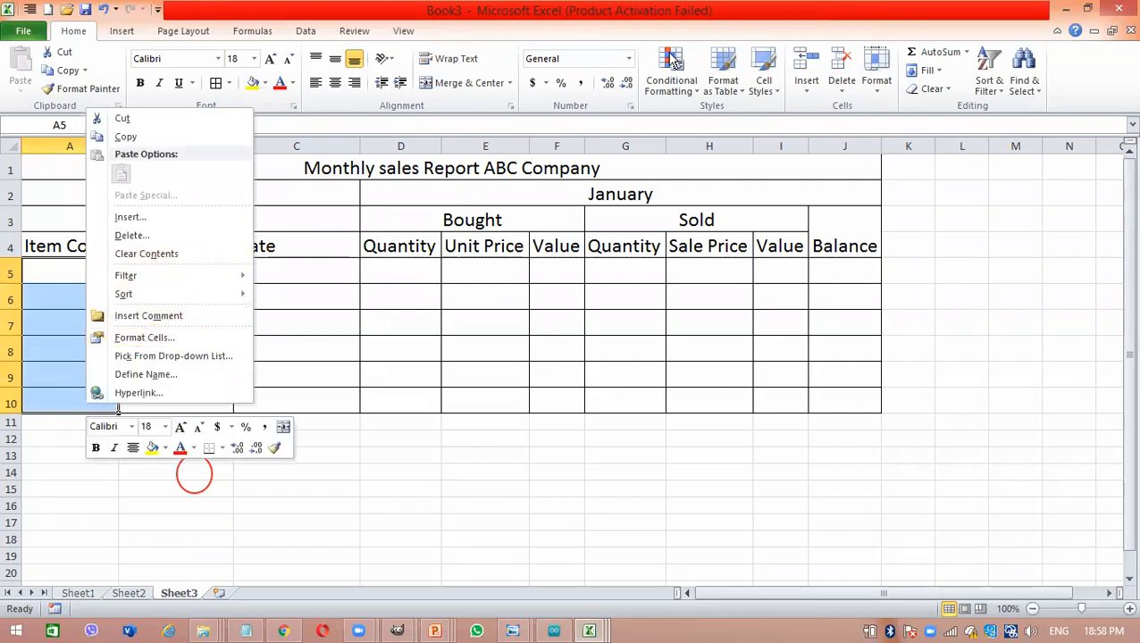
left_click(627, 59)
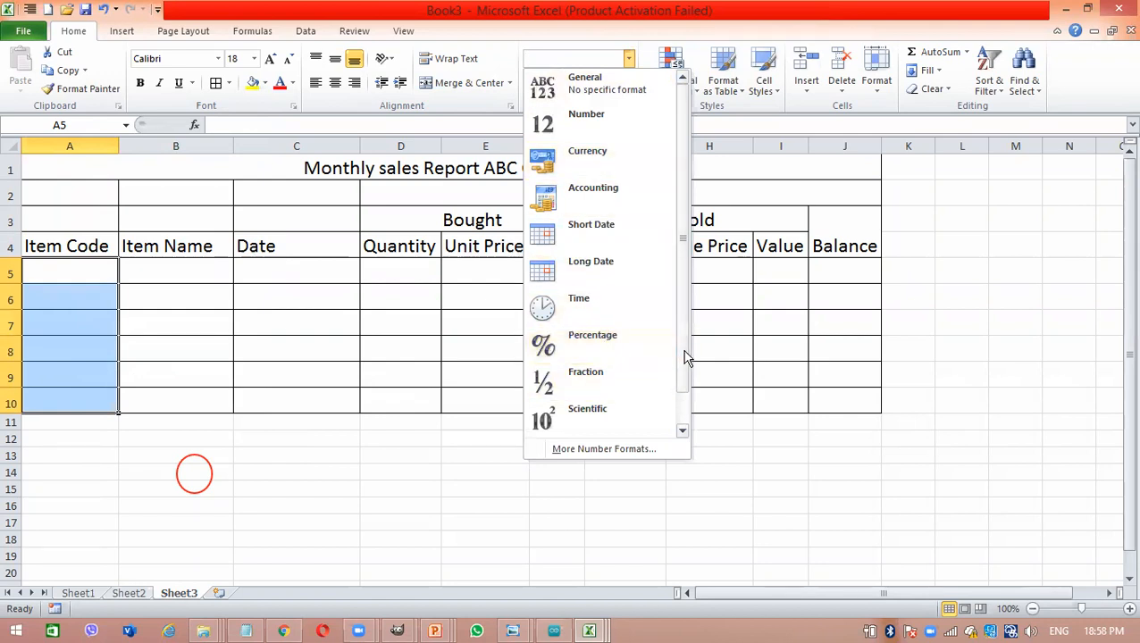
left_click_drag(687, 356, 686, 396)
left_click(610, 415)
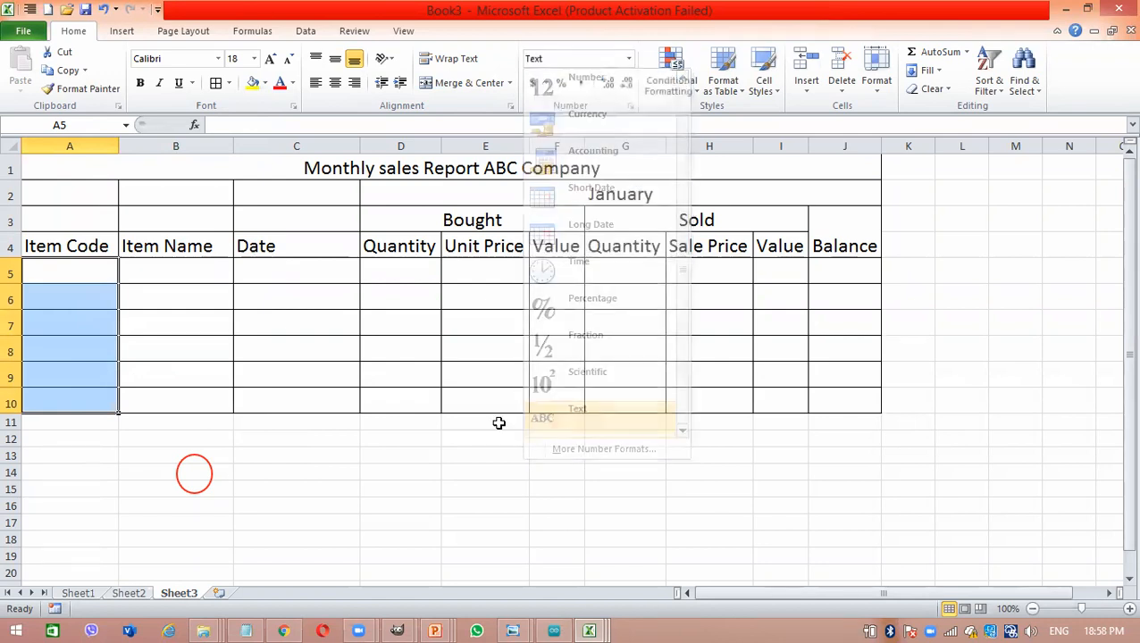
- Enter the item codes 0001, 0002 and 0003 in cells A5:A7
left_click(84, 277)
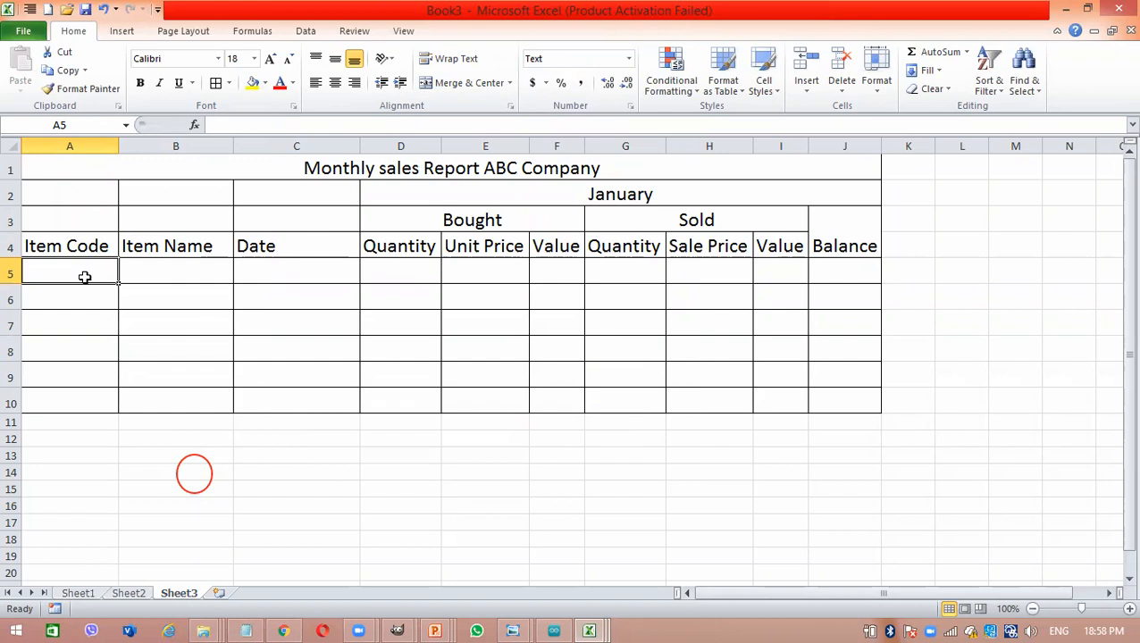
type("0001")
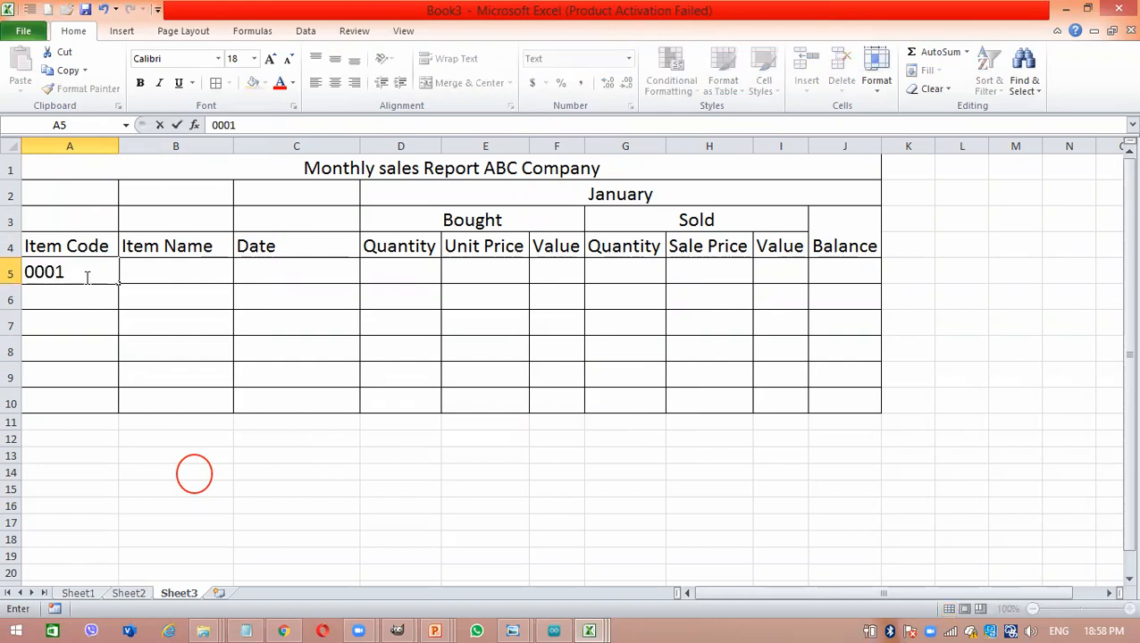
key("Return")
type("000")
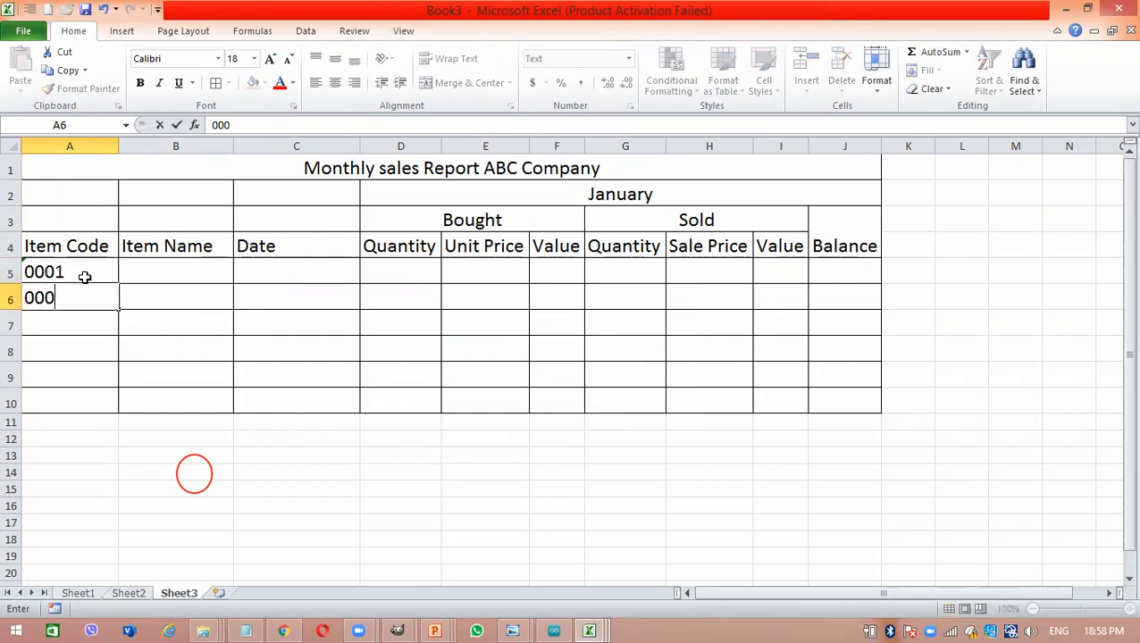
type("2")
key("Return")
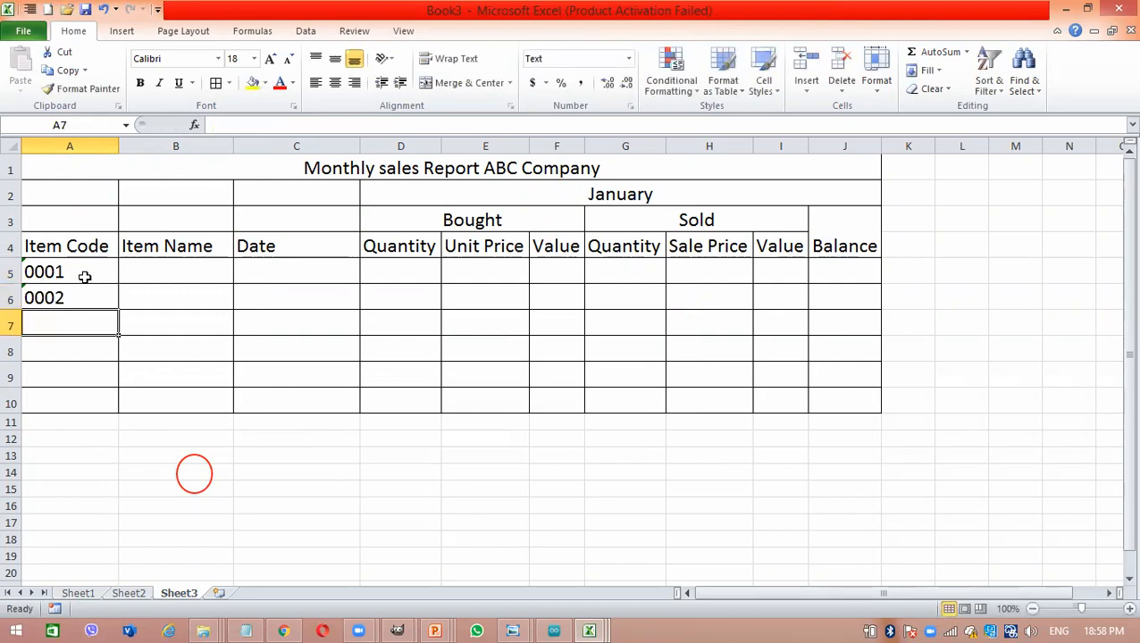
type("0003")
key("Return")
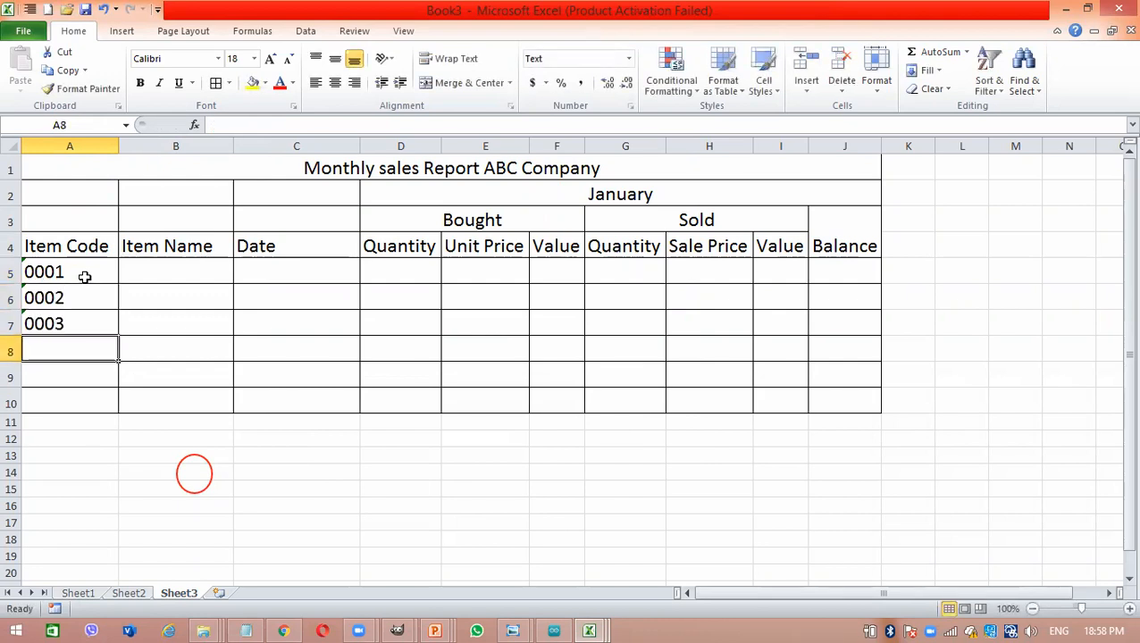
- Enter the item codes 0004, 0005 and 0006 in cells A8:A10
type("0004")
key("Return")
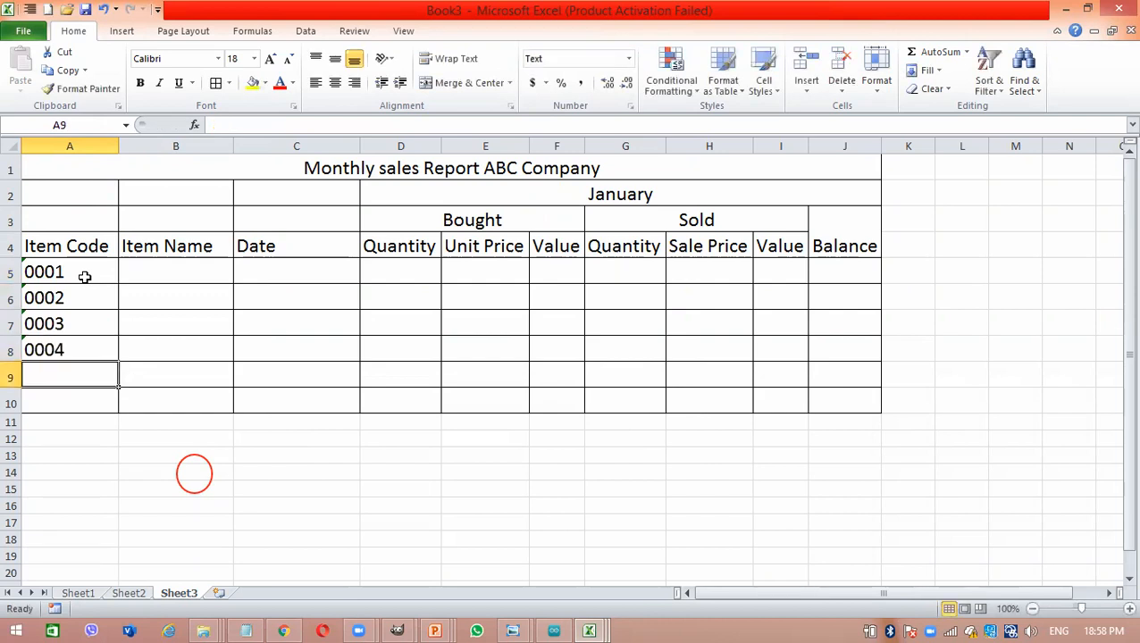
type("0005")
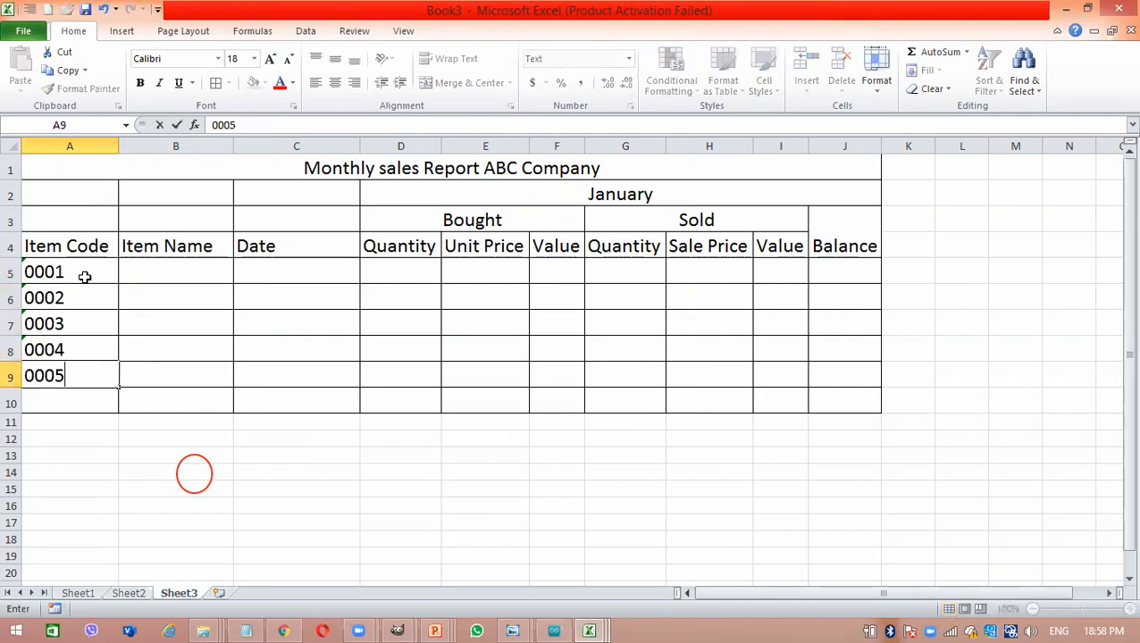
key("Return")
type("000")
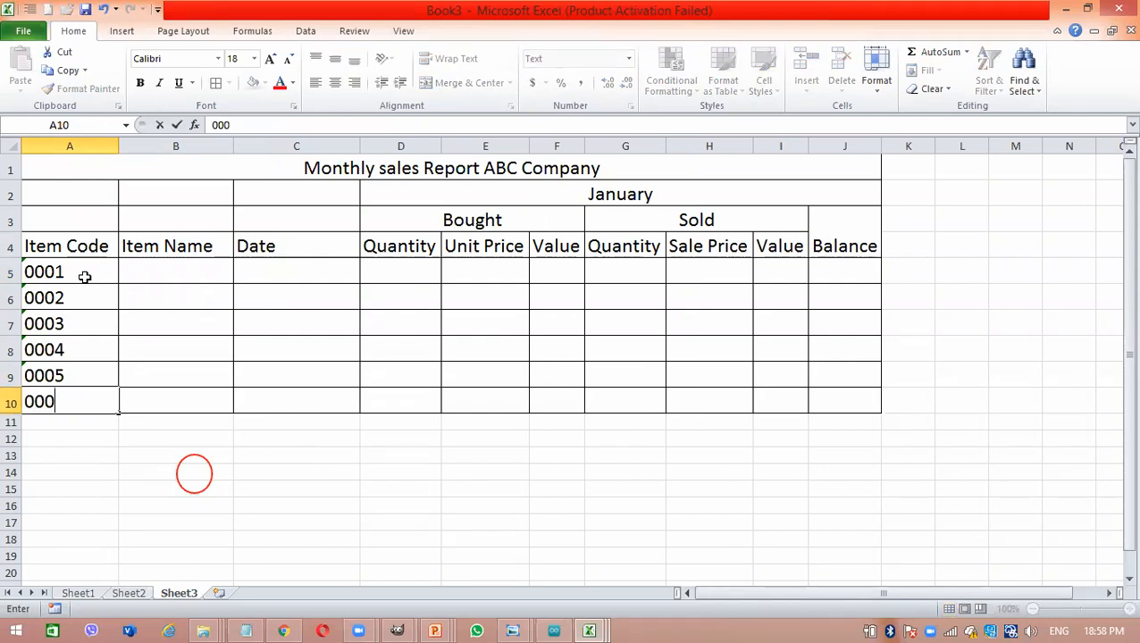
type("6")
- Enter the item names Key Board, Mouse and Processor in cells B5:B7
left_click(151, 276)
type("Key Board")
key("Return")
type("Mouse")
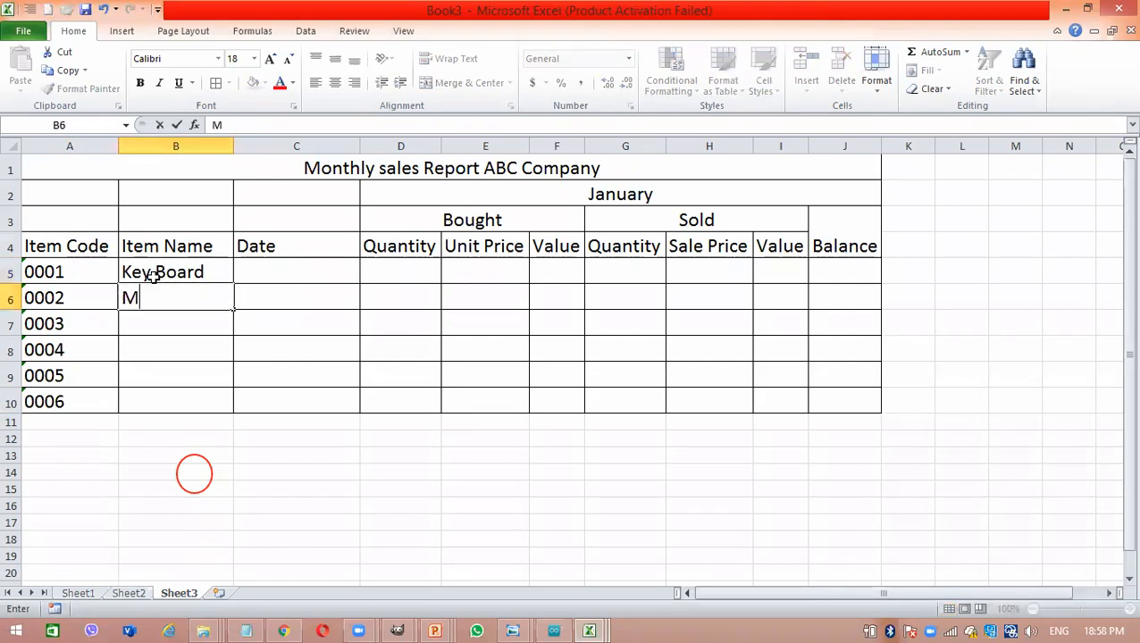
key("Return")
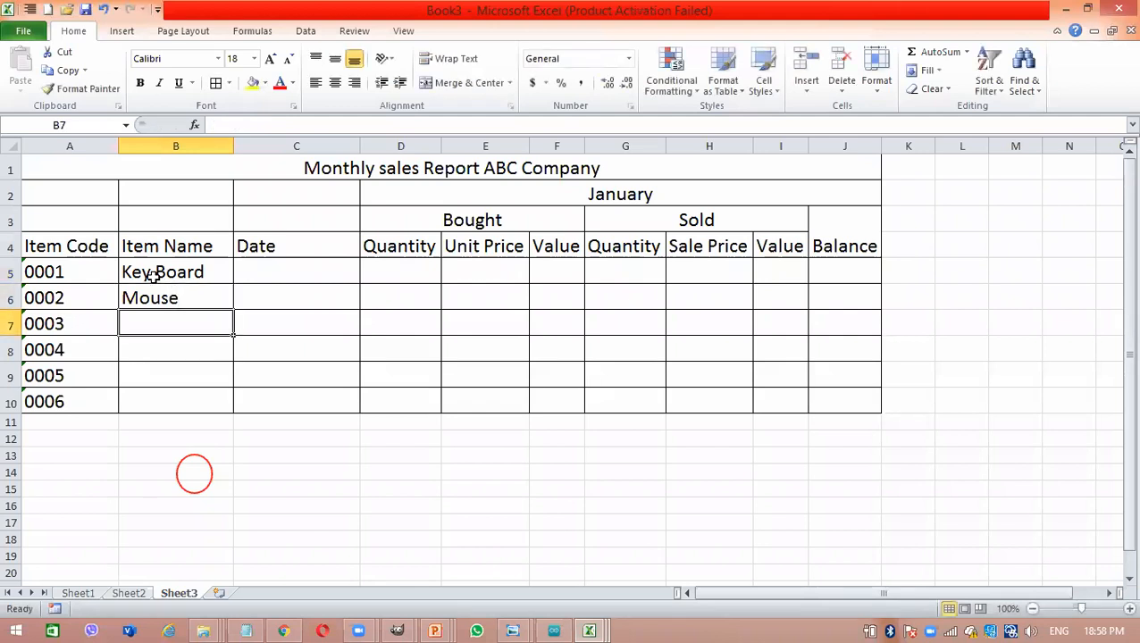
type("P")
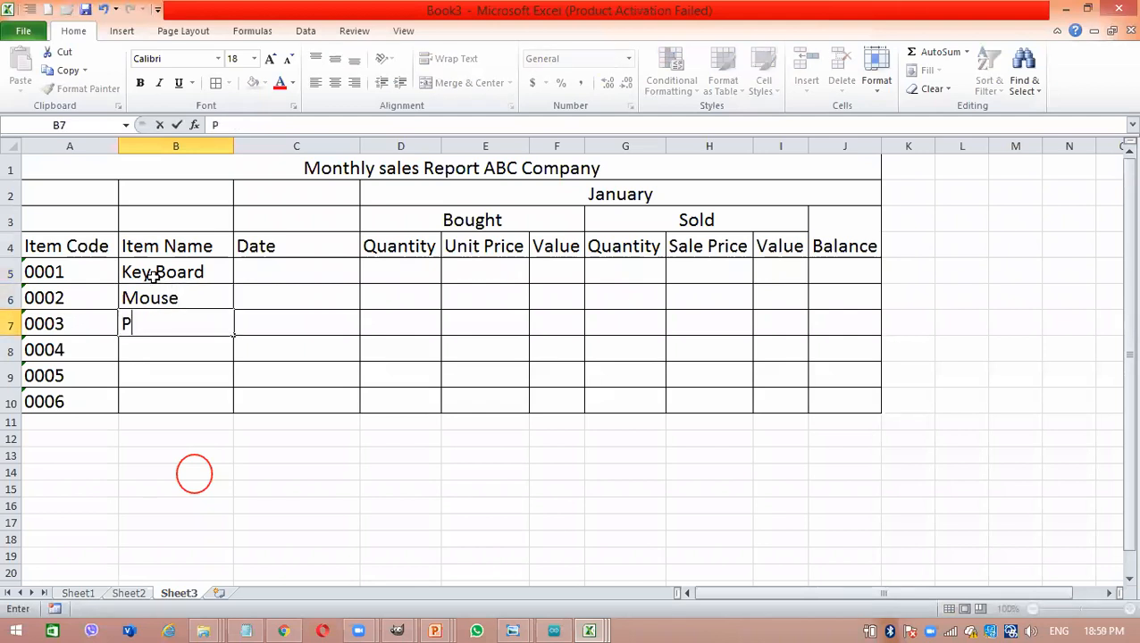
type("rocessor")
key("Return")
- Enter the item names RAM, Hard Disk and Pen Drive in cells B8:B10
type("RAM")
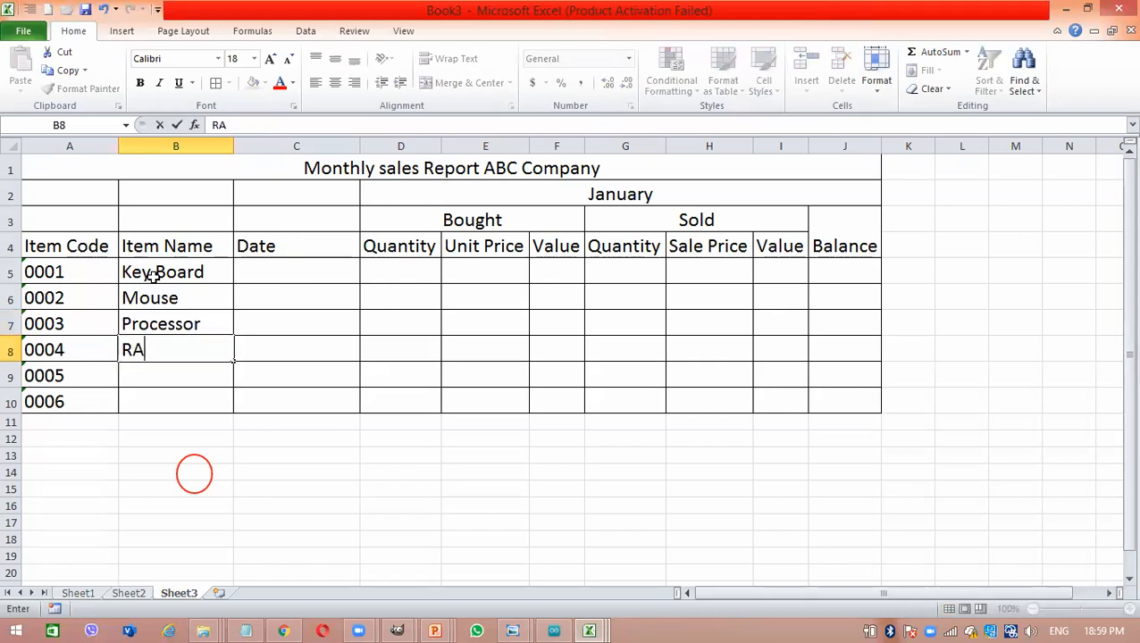
key("Return")
type("Har")
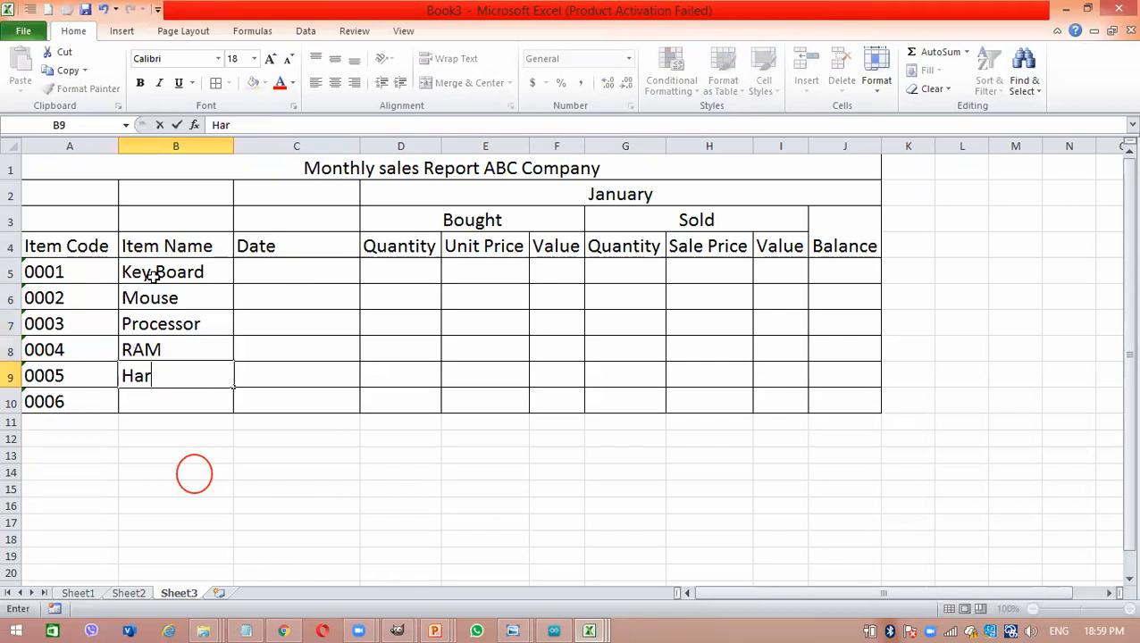
type("d Disk")
key("Return")
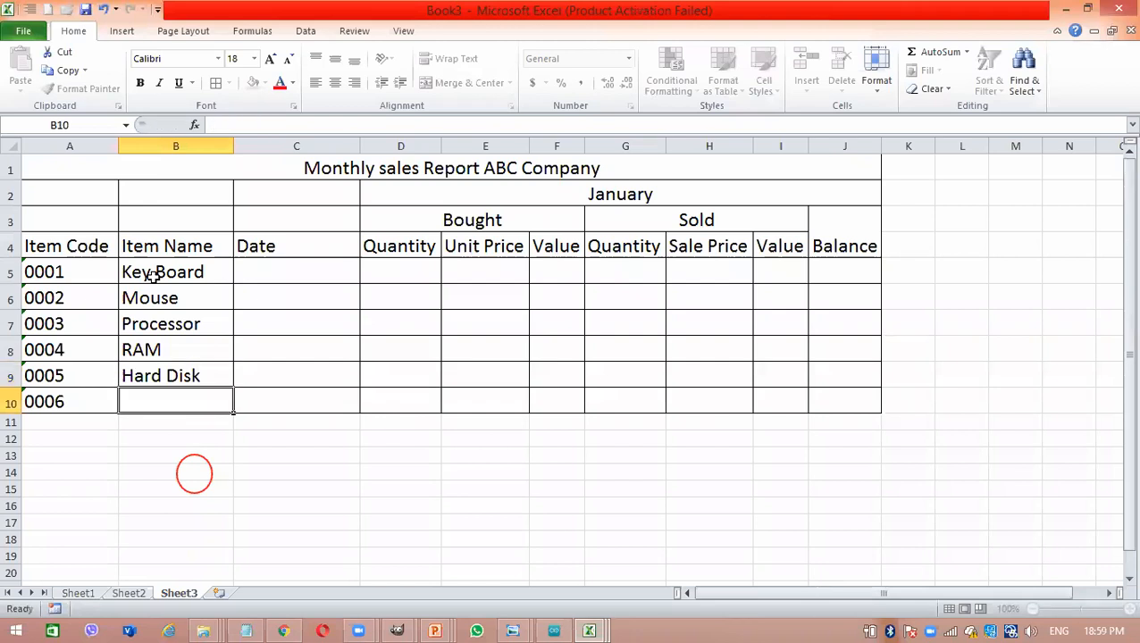
type("Pen")
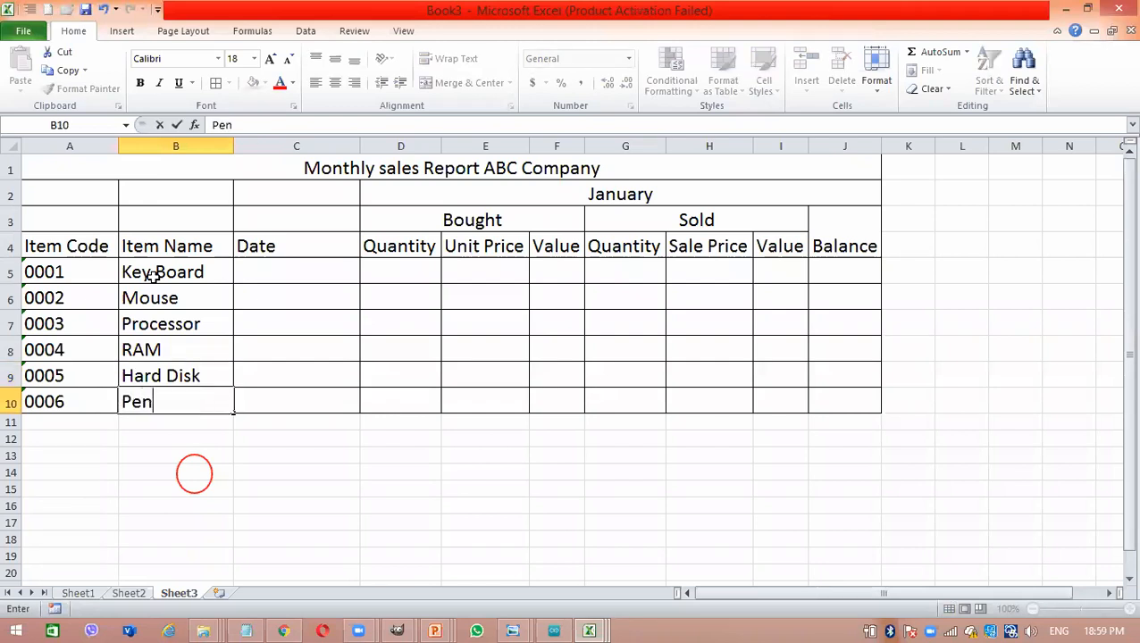
type(" Drive")
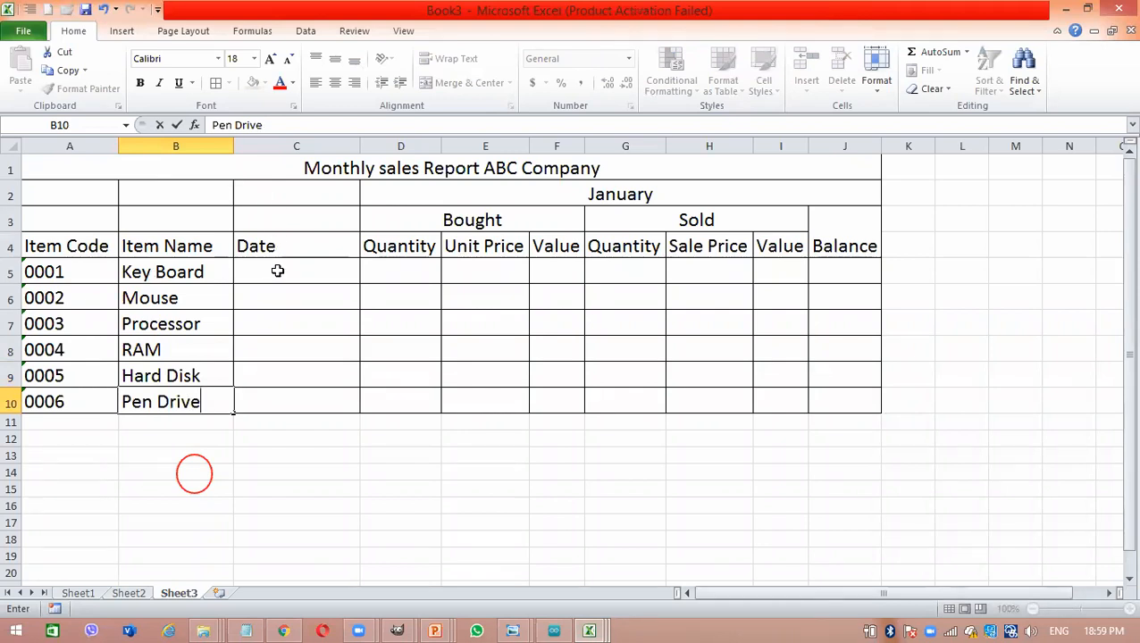
- Enter the date 10/10/2021 in C5 and fill the date series down to C10
left_click(277, 271)
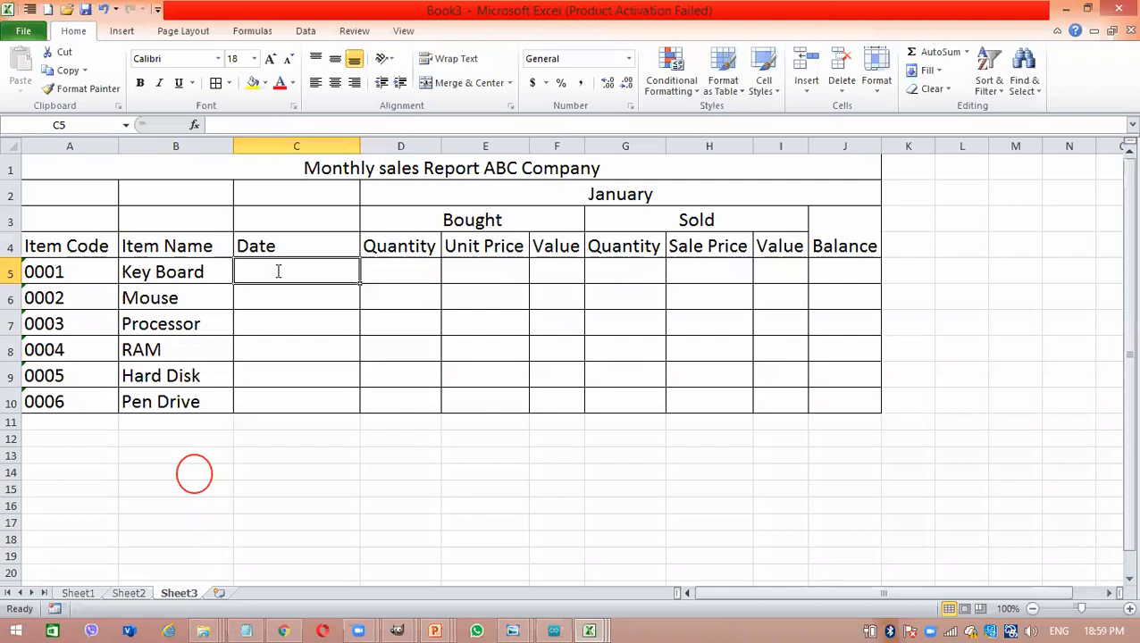
type("10/10/2021")
key("Return")
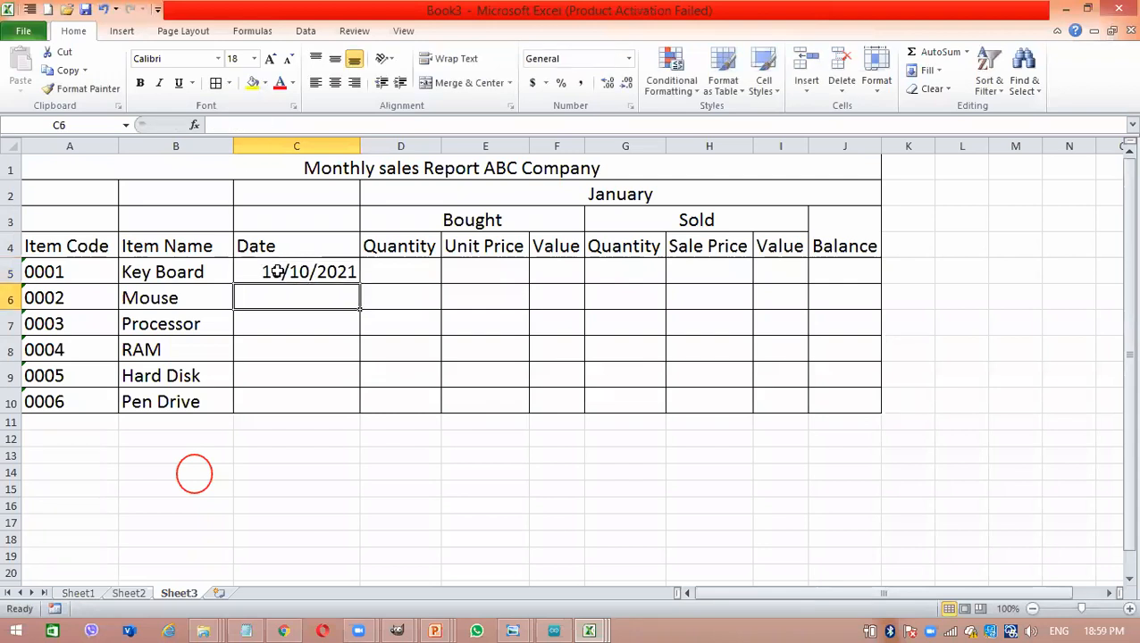
left_click(322, 279)
left_click_drag(358, 280, 349, 404)
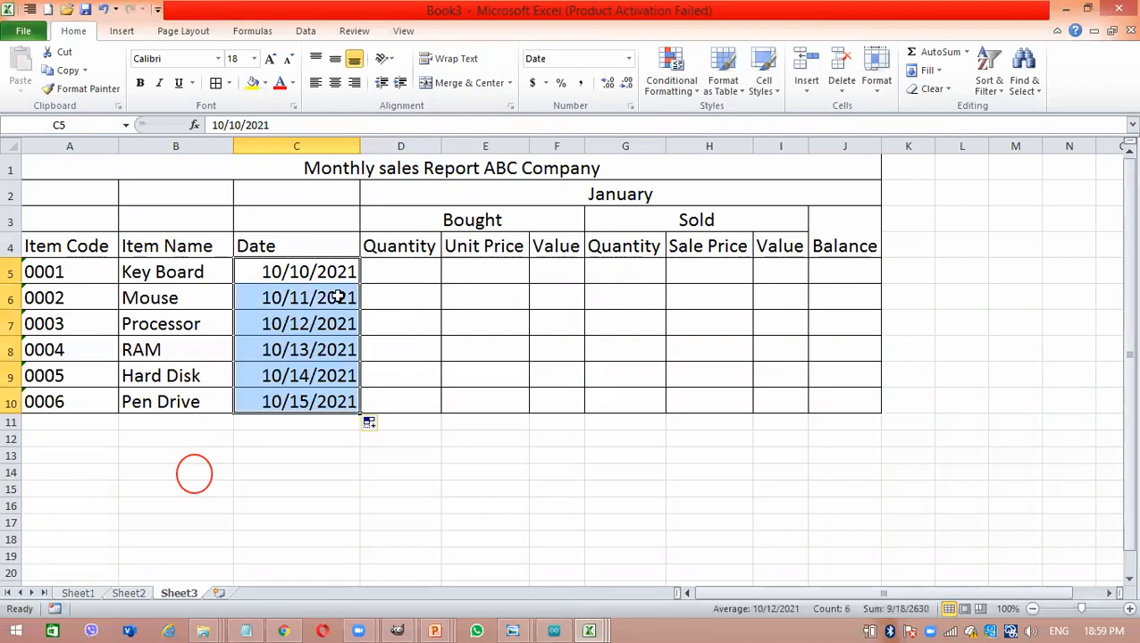
- Change the Mouse date in C6 to 14/11/2021
left_click(297, 338)
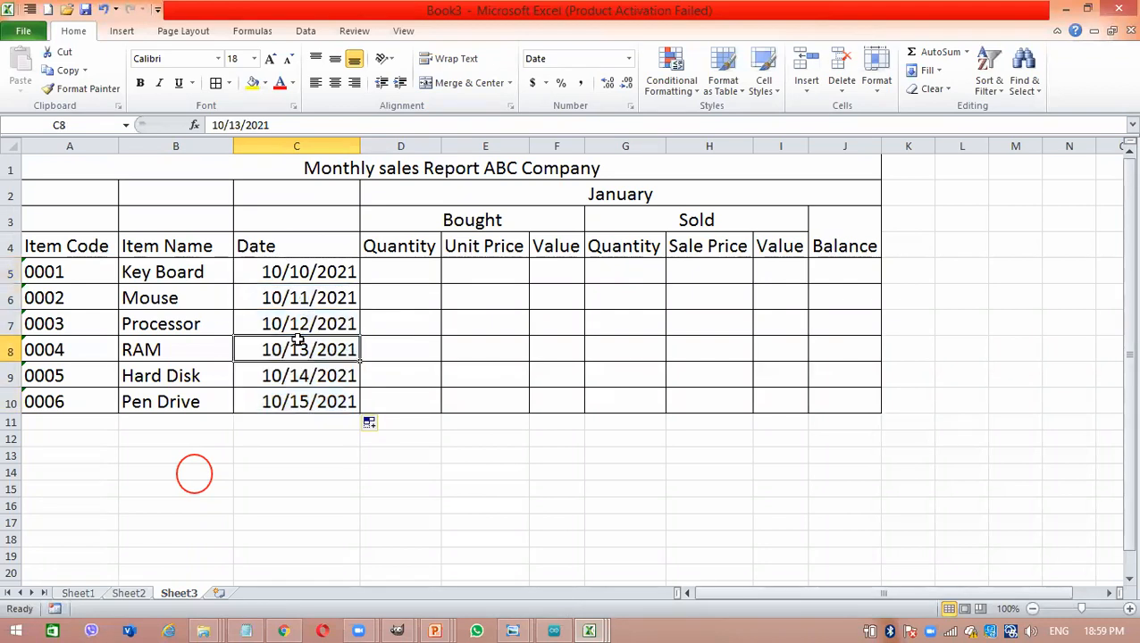
double_click(272, 297)
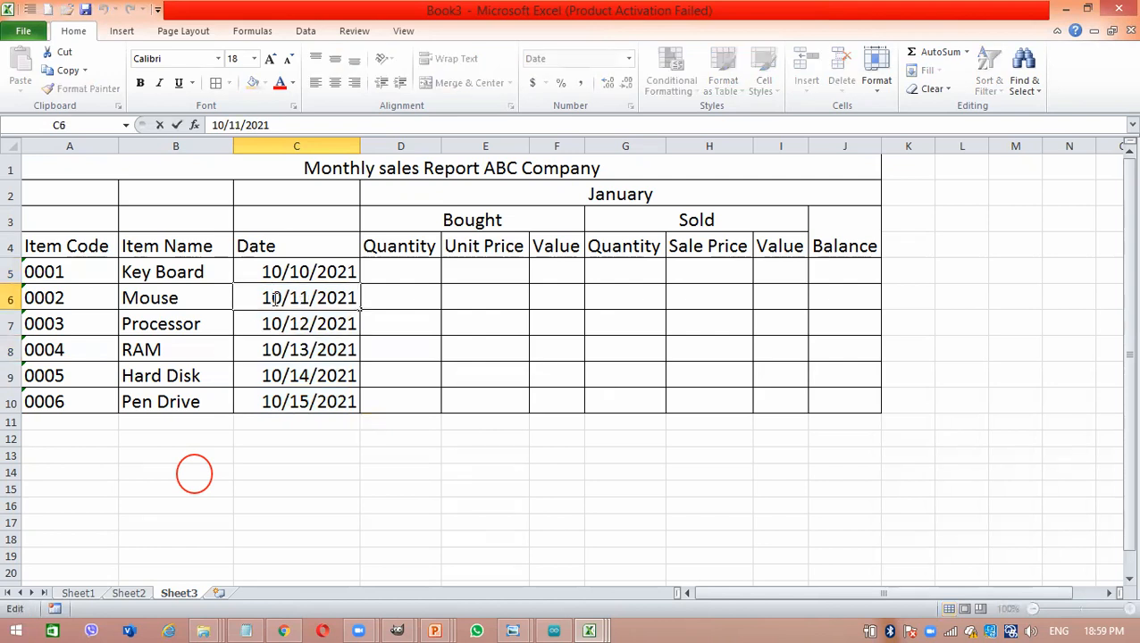
key("Delete")
type("4")
key("Return")
- Change the Processor date in C7 to 10/11/2021
double_click(303, 324)
key("Delete")
type("1")
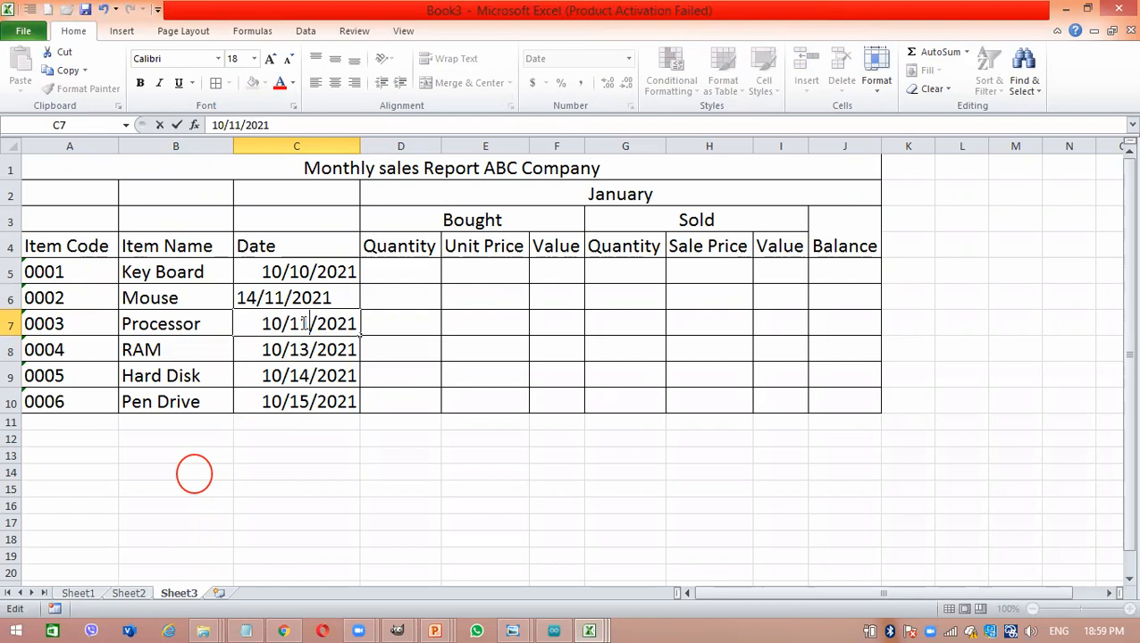
key("Return")
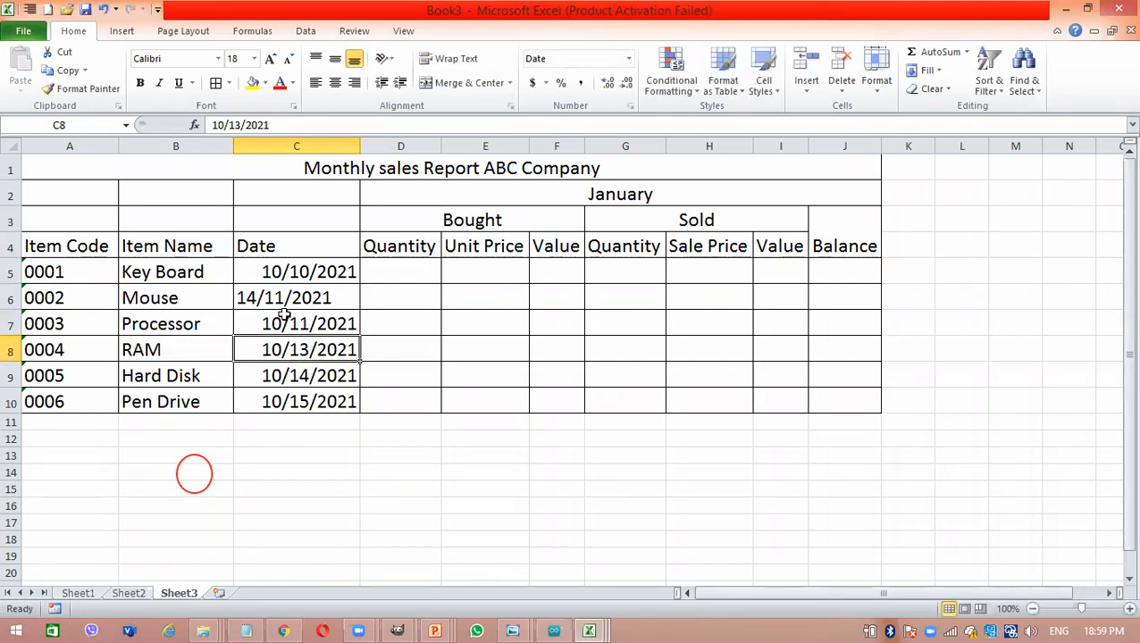
- Set both the Mouse date in C6 and the Processor date in C7 to 11/11/2021
double_click(246, 295)
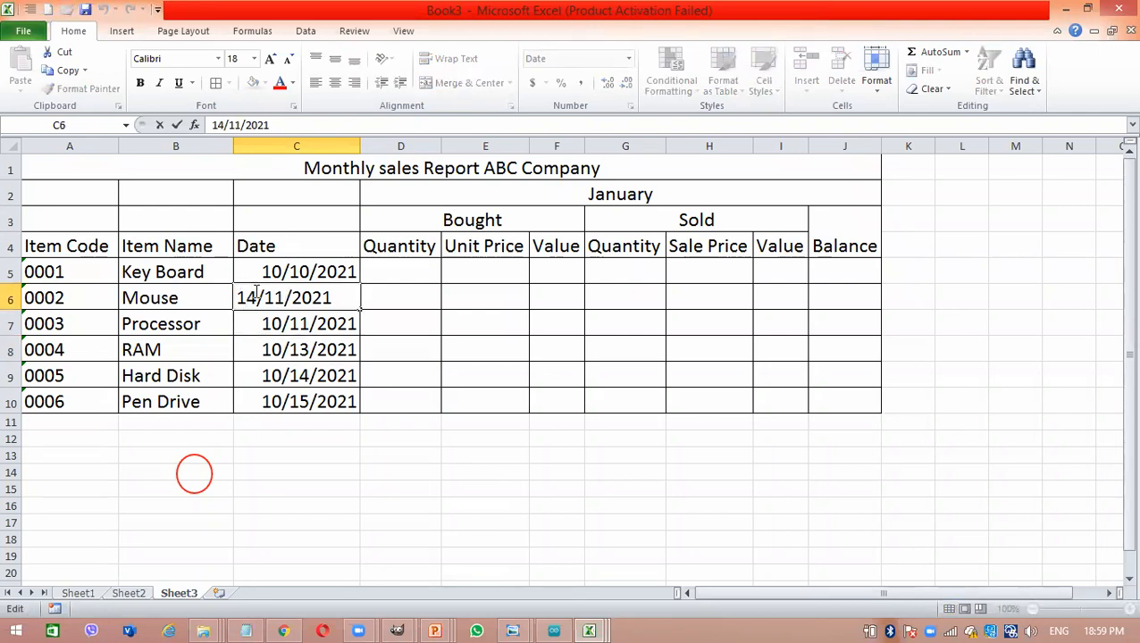
key("BackSpace")
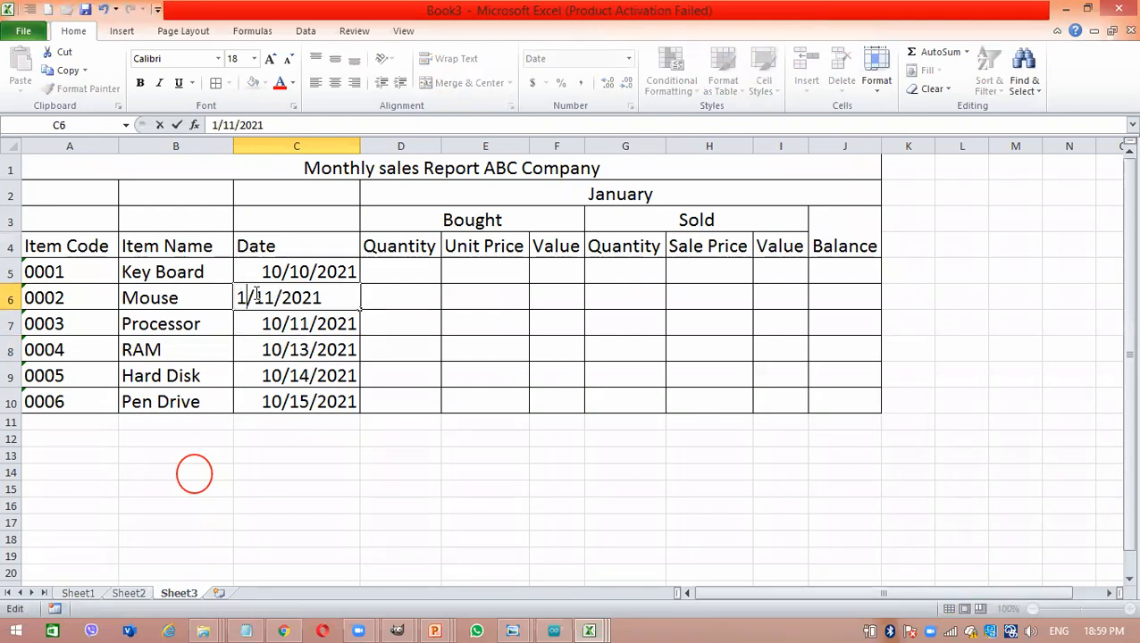
type("1")
key("Return")
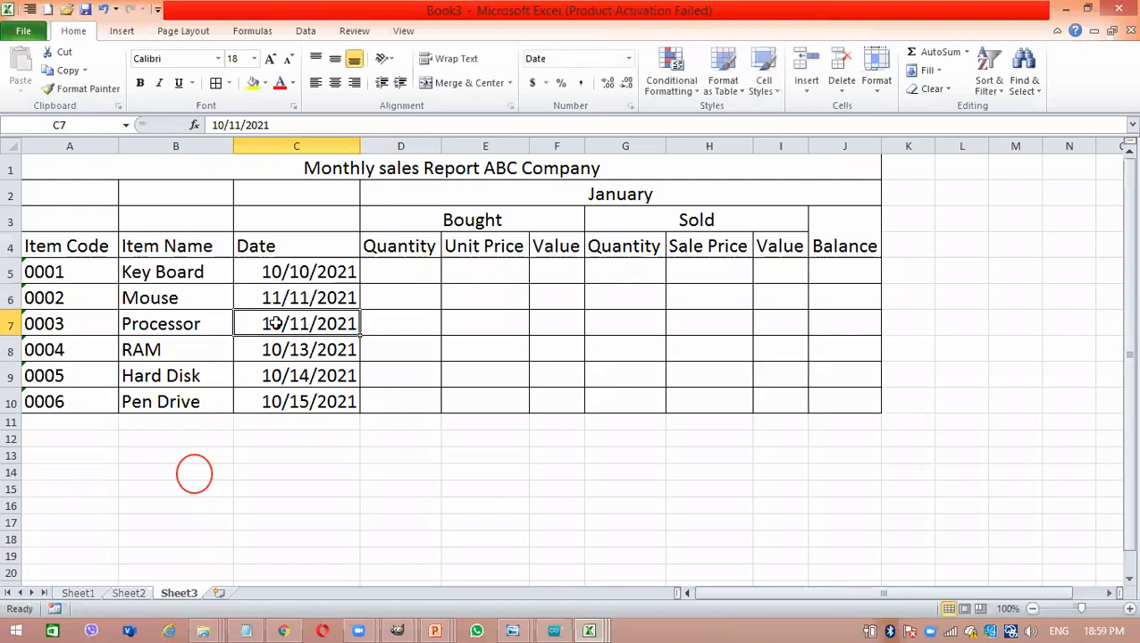
double_click(276, 324)
key("BackSpace")
type("1")
key("Return")
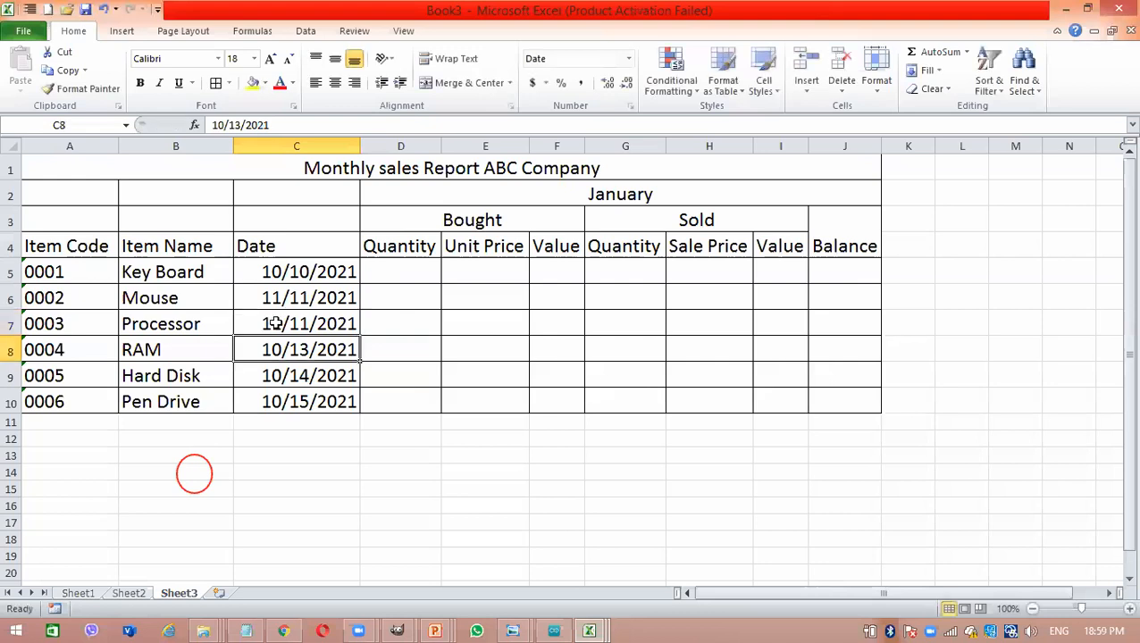
- Set the RAM date in C8 to 11/13/2021 and the Hard Disk date in C9 to 11/14/2021
double_click(275, 349)
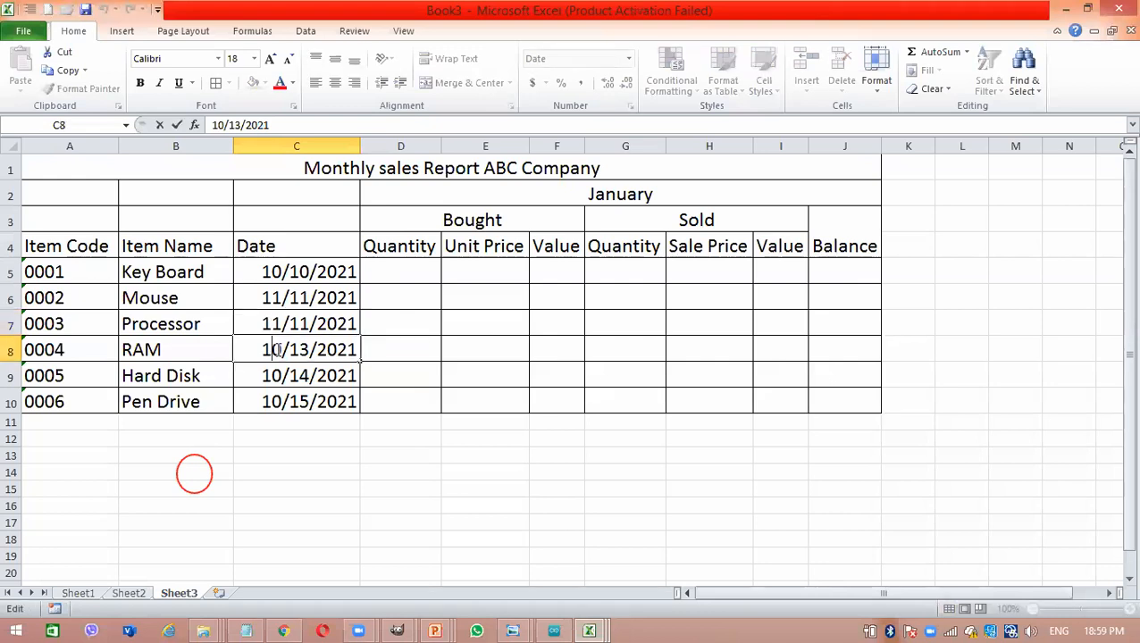
key("BackSpace")
type("1")
key("Return")
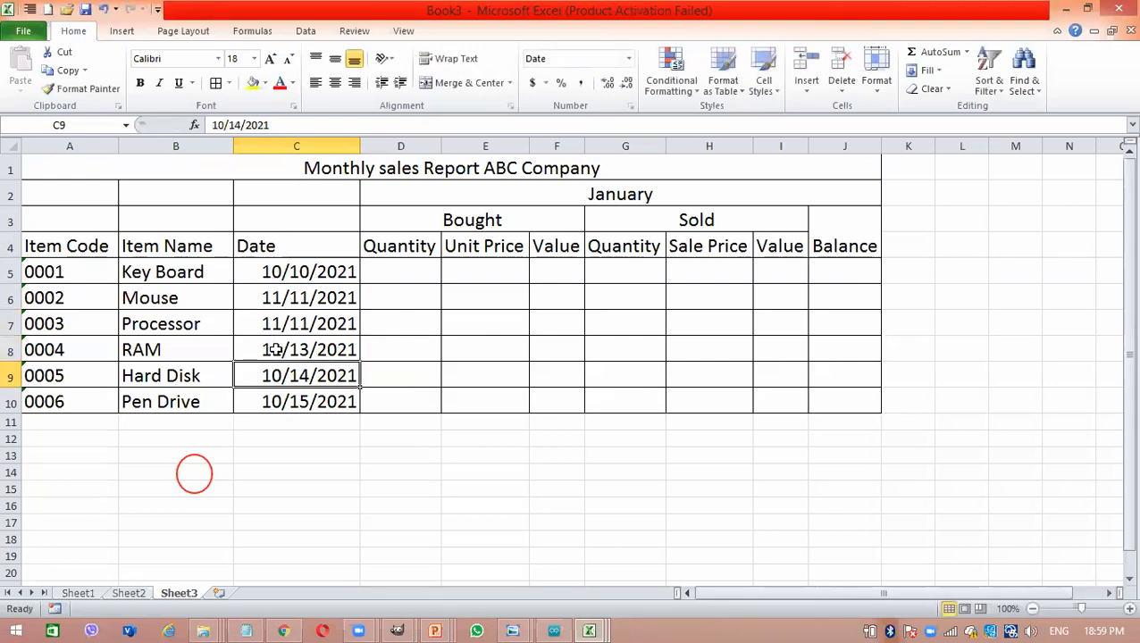
double_click(279, 375)
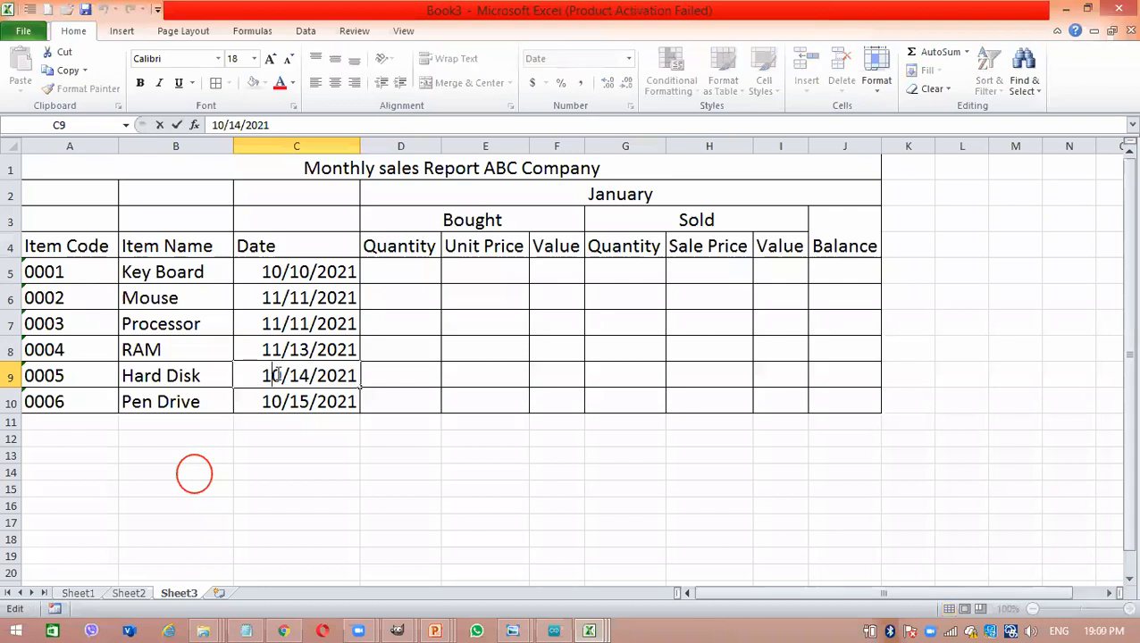
key("BackSpace")
type("1")
key("Return")
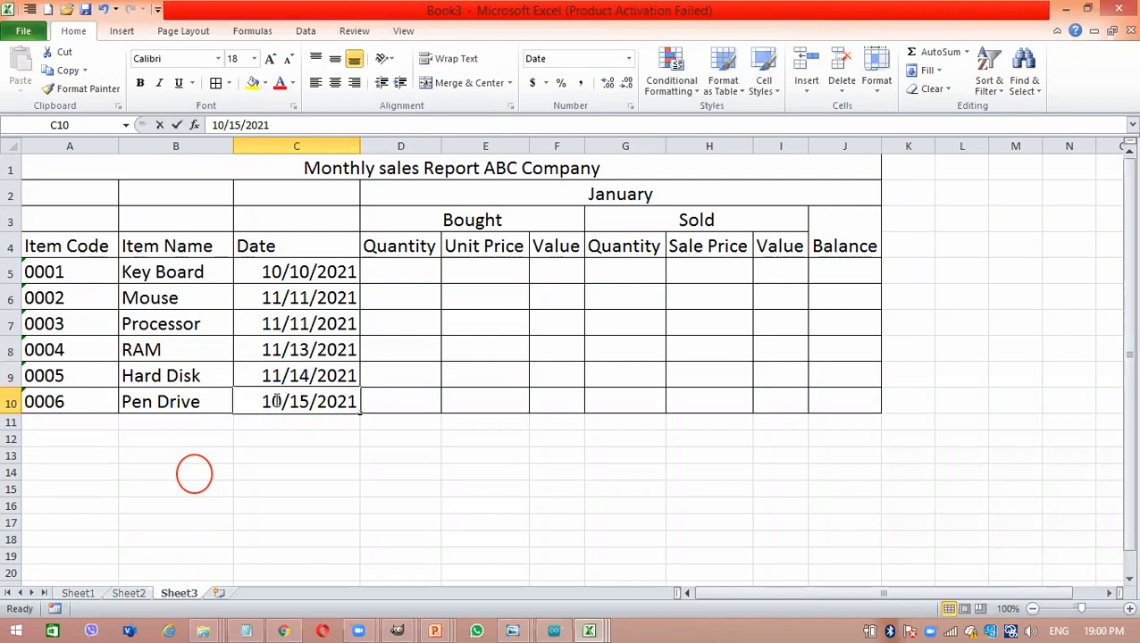
- Change the Pen Drive date in C10 to 11/15/2021
double_click(276, 401)
key("BackSpace")
type("1")
key("Return")
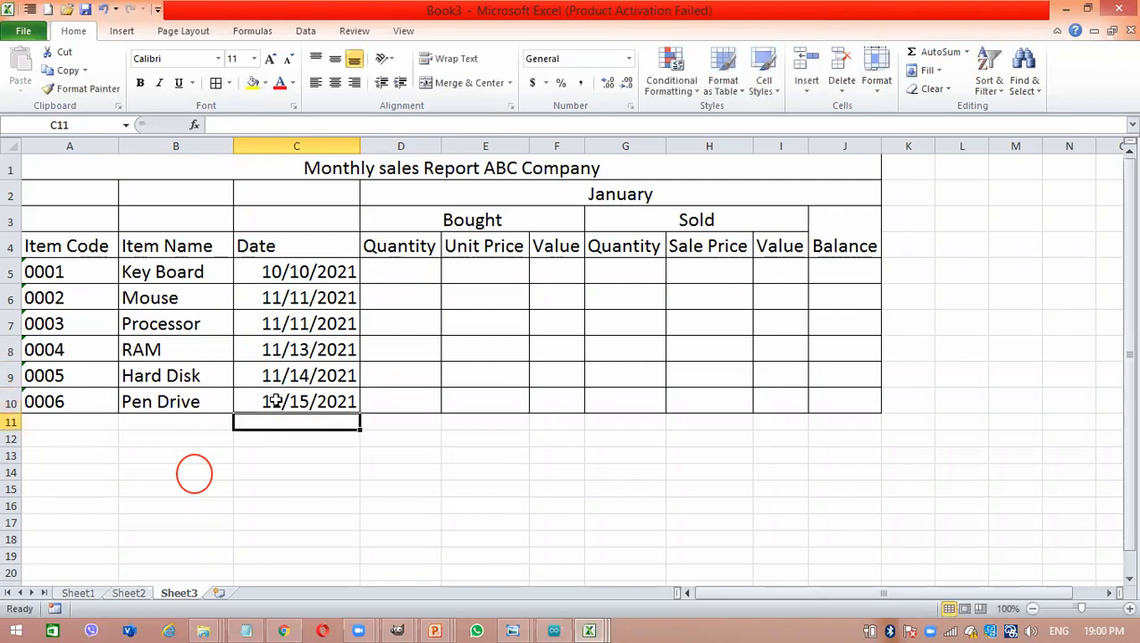
- Enter the bought quantities 234 for Key Board, 123 for Mouse and 122 for Processor in D5:D7
left_click(390, 269)
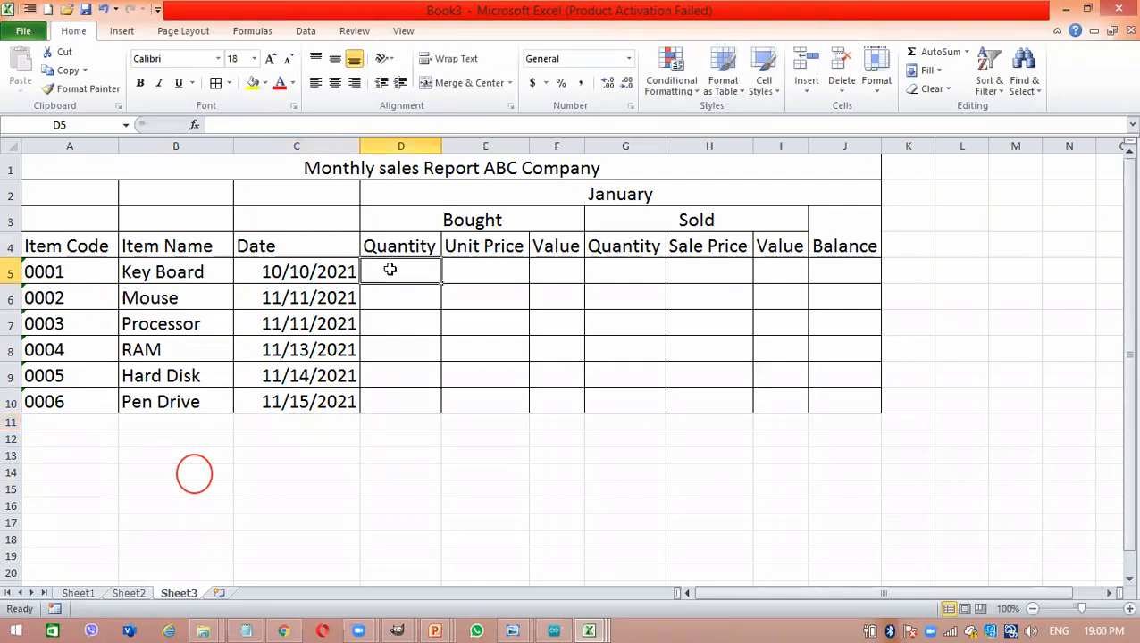
type("2")
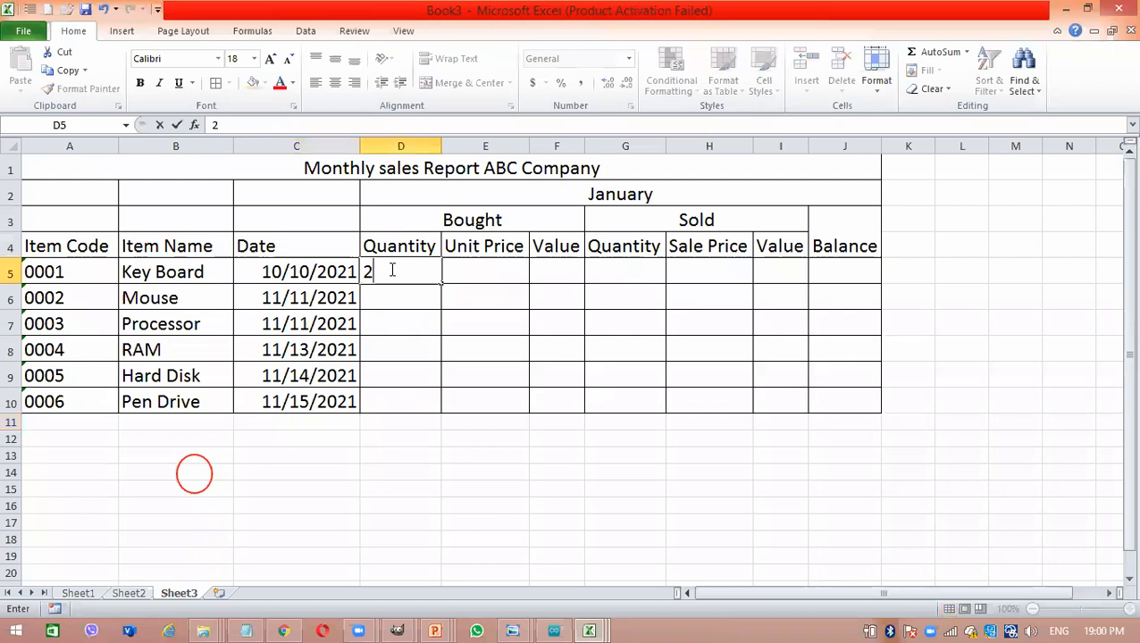
type("34")
key("Return")
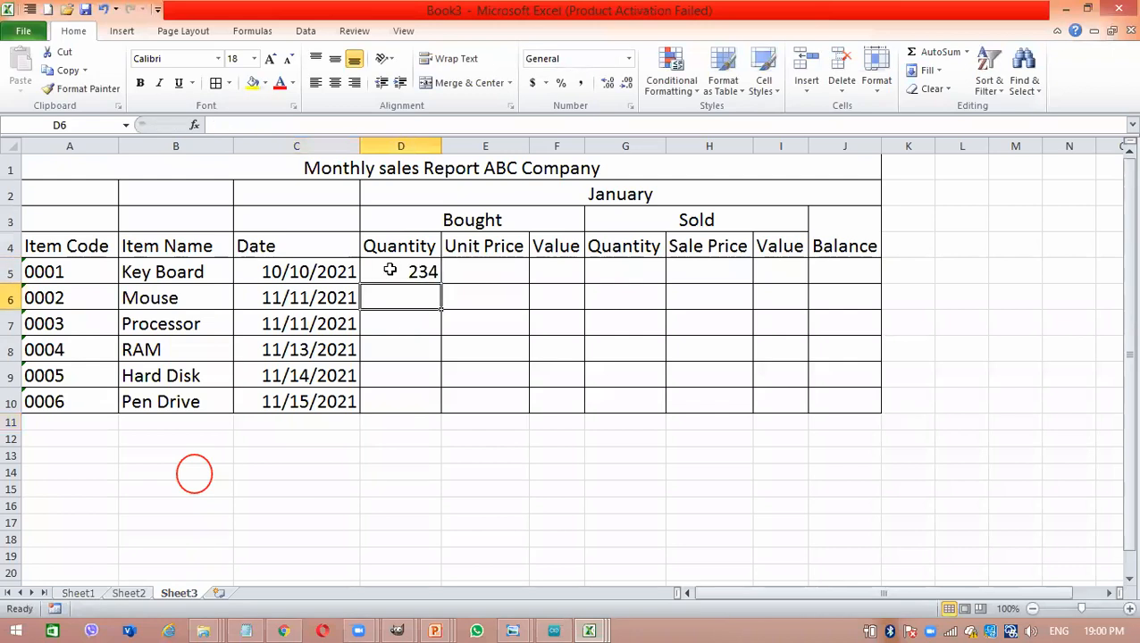
type("123")
key("Return")
type("122")
key("Return")
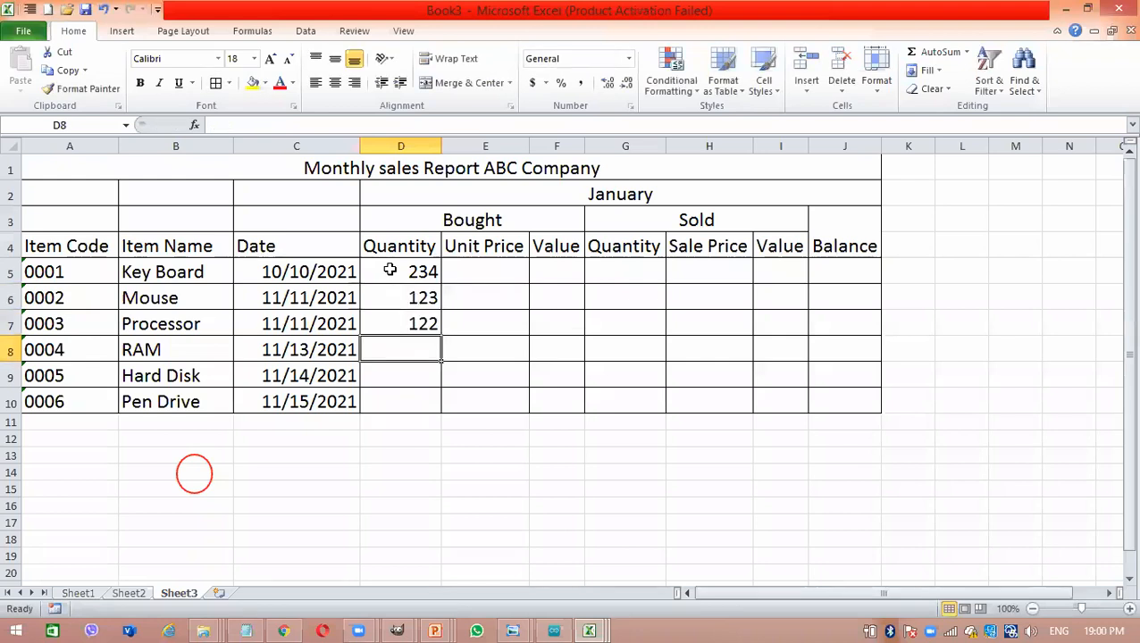
- Enter the bought quantities 345 for RAM, 123 for Hard Disk and 122 for Pen Drive in D8:D10
type("345")
key("Return")
type("123")
key("Return")
type("122")
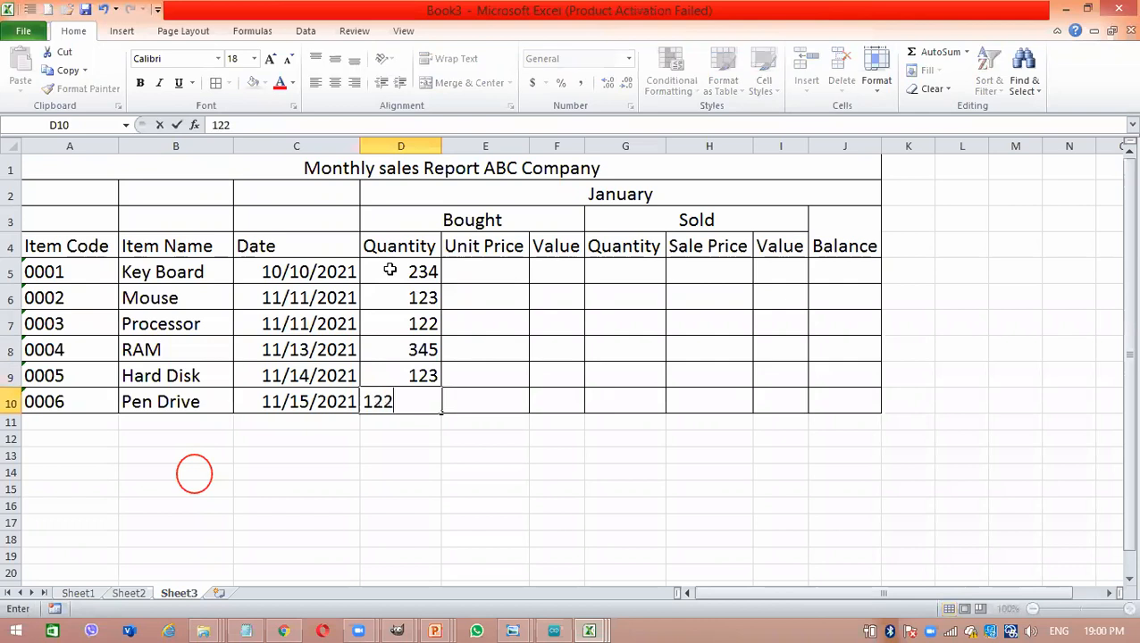
key("Return")
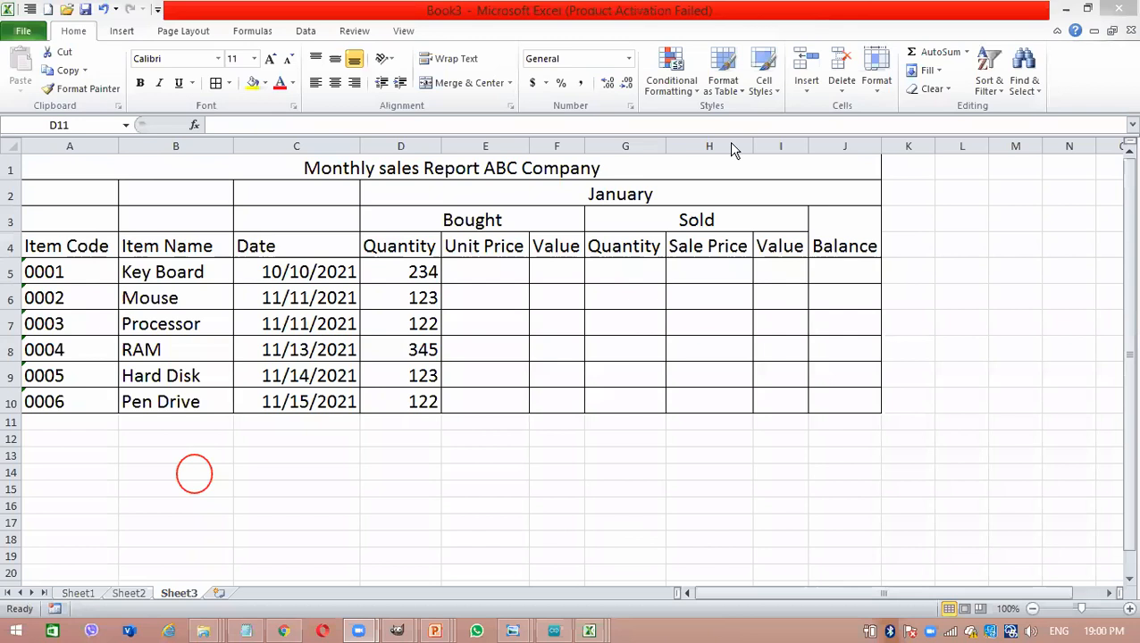
- Examine the Scientific and Fraction number format options for cell F9, including the fraction types, without applying any
left_click(564, 366)
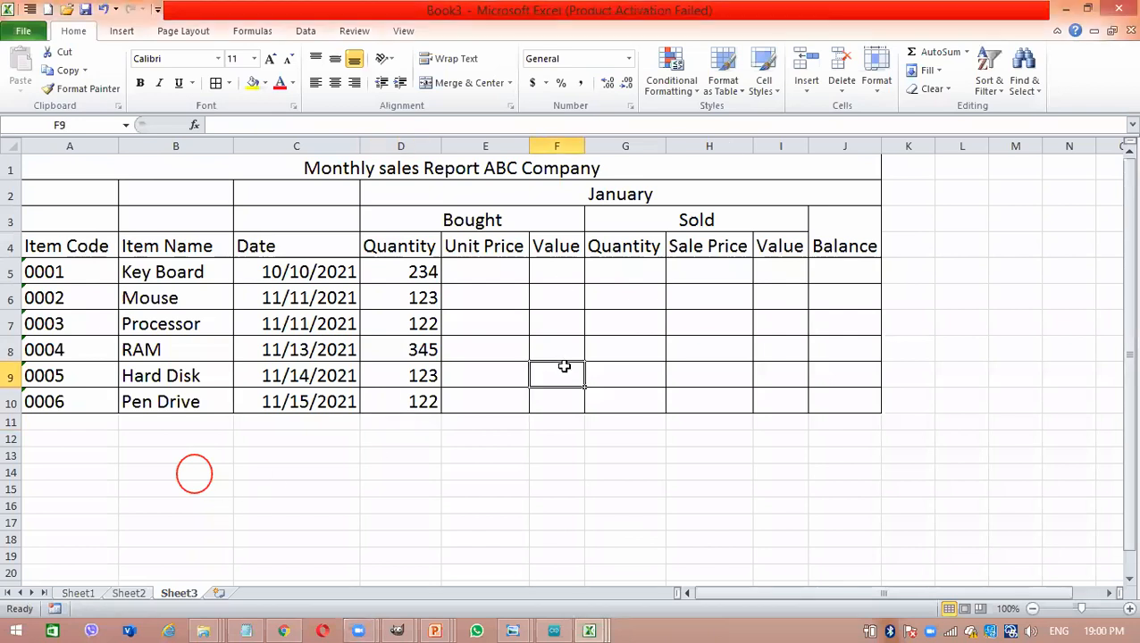
right_click(563, 366)
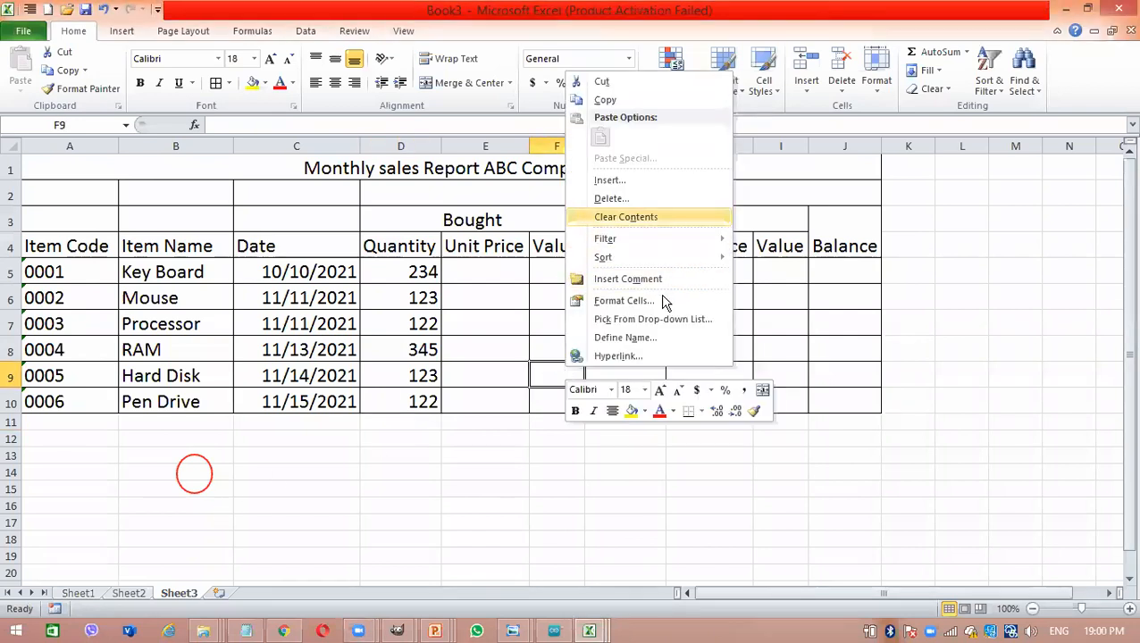
left_click(664, 303)
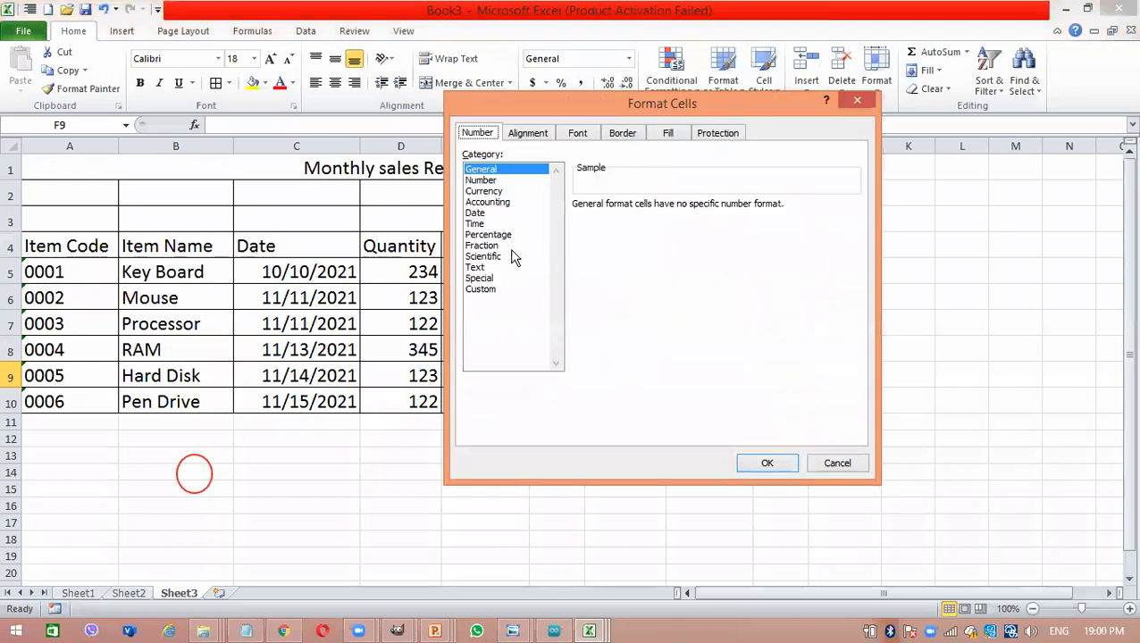
left_click(494, 256)
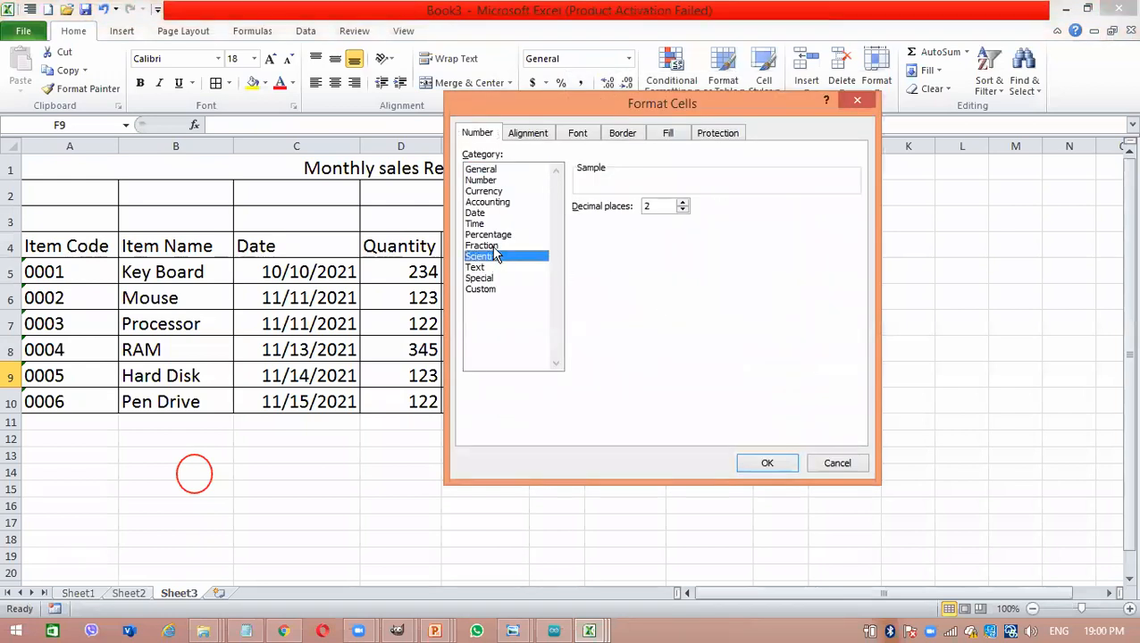
left_click(494, 247)
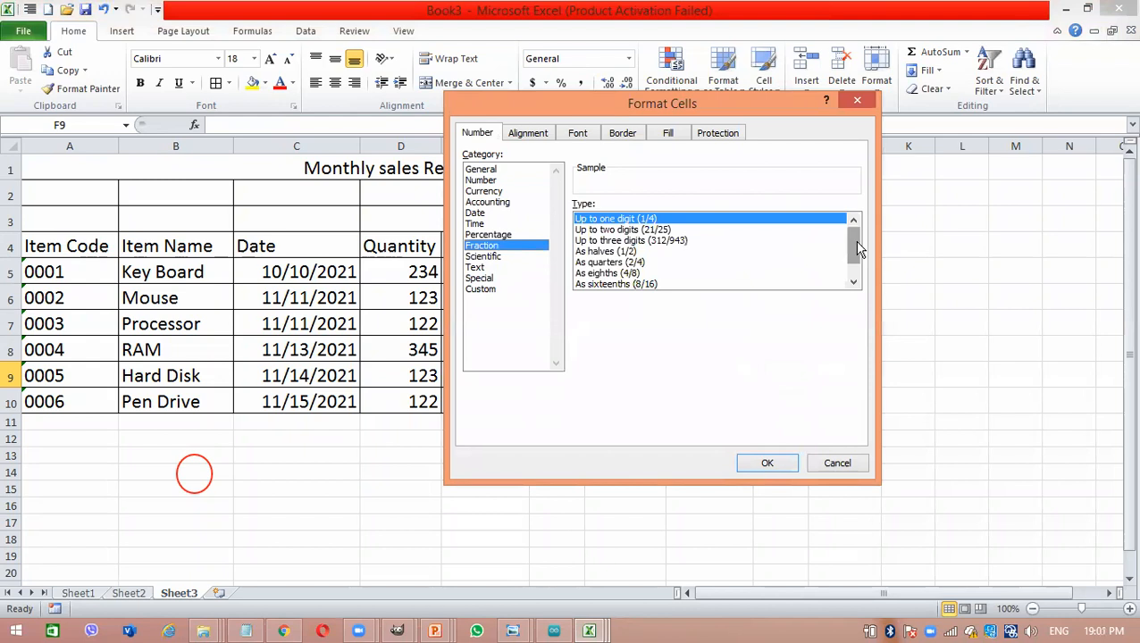
left_click_drag(854, 241, 857, 257)
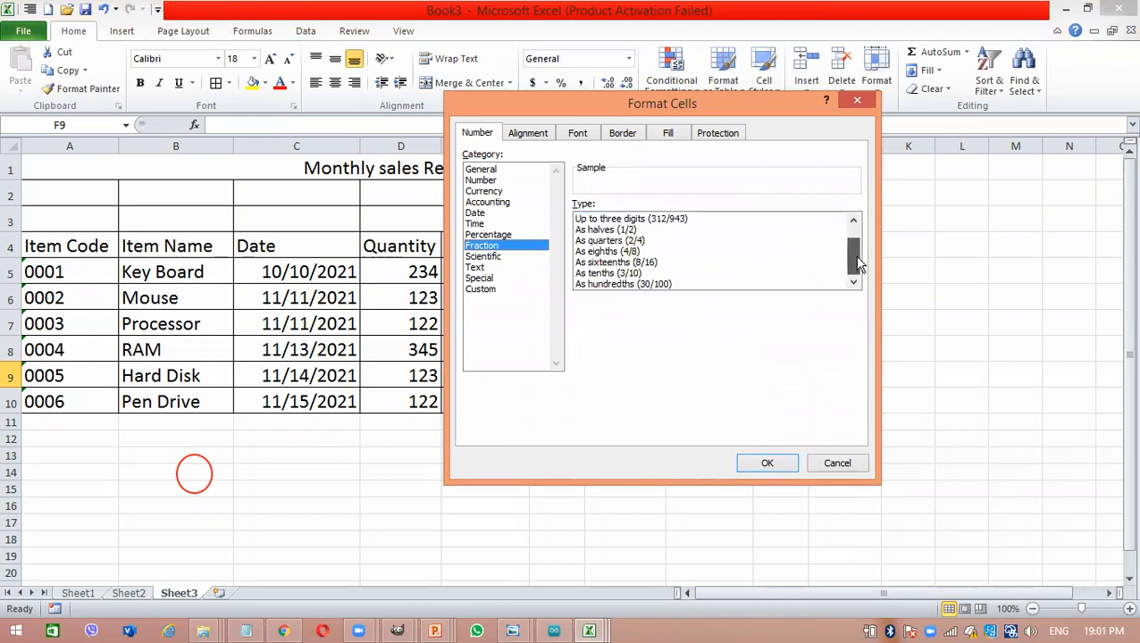
left_click_drag(857, 258, 858, 228)
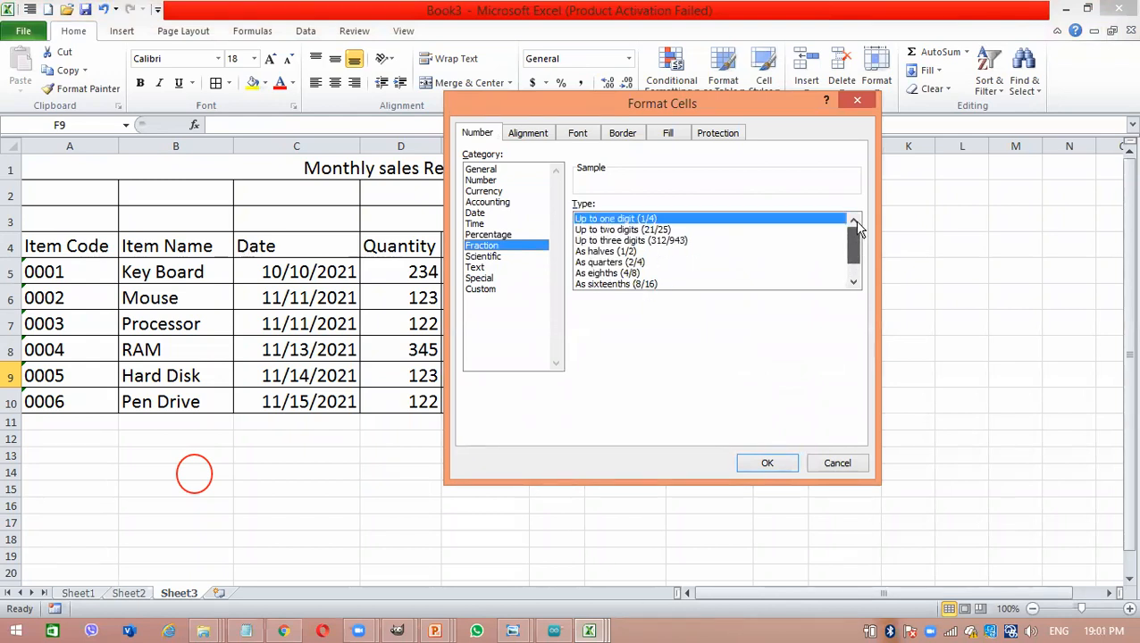
left_click_drag(854, 241, 856, 259)
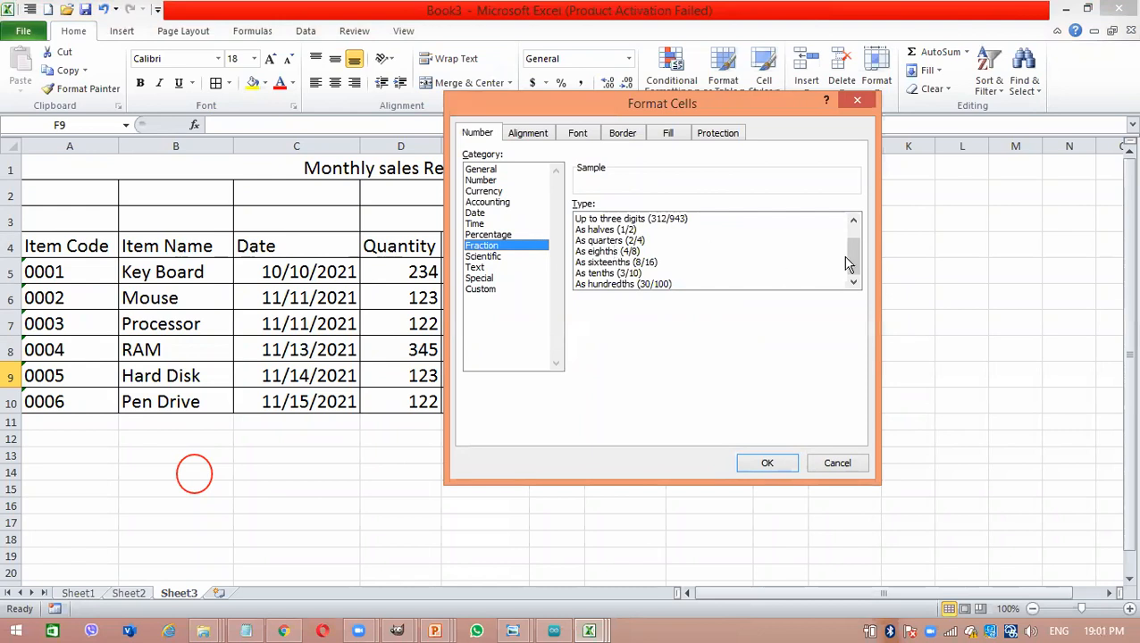
mouse_move(847, 254)
left_mouse_down()
mouse_move(849, 226)
mouse_move(838, 259)
left_mouse_up()
left_click(855, 272)
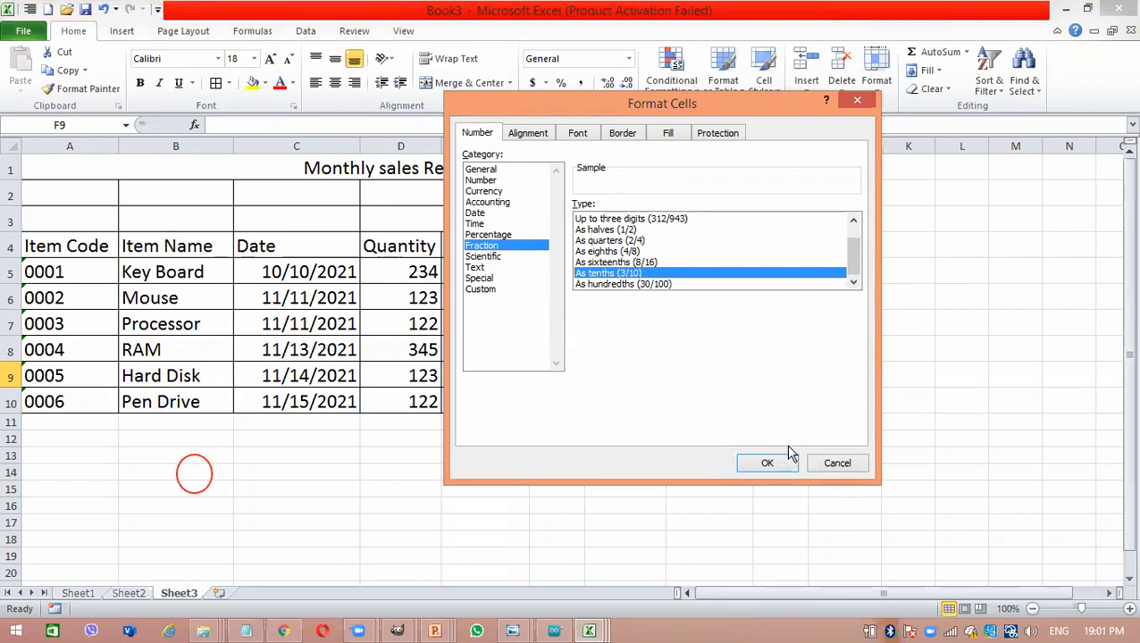
left_click(839, 465)
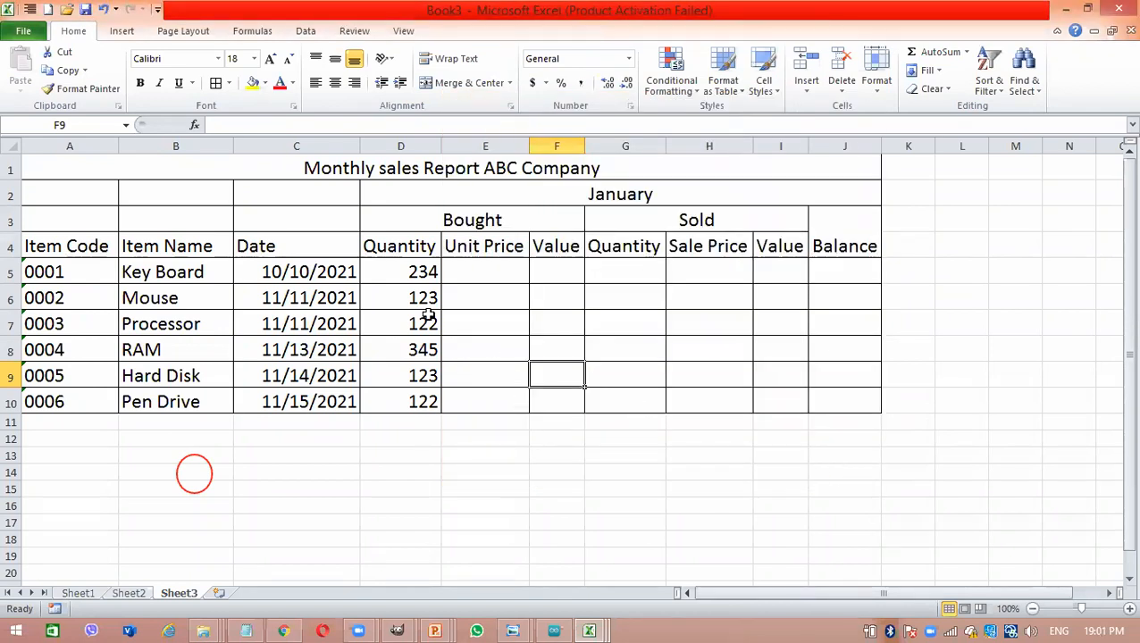
left_click(298, 577)
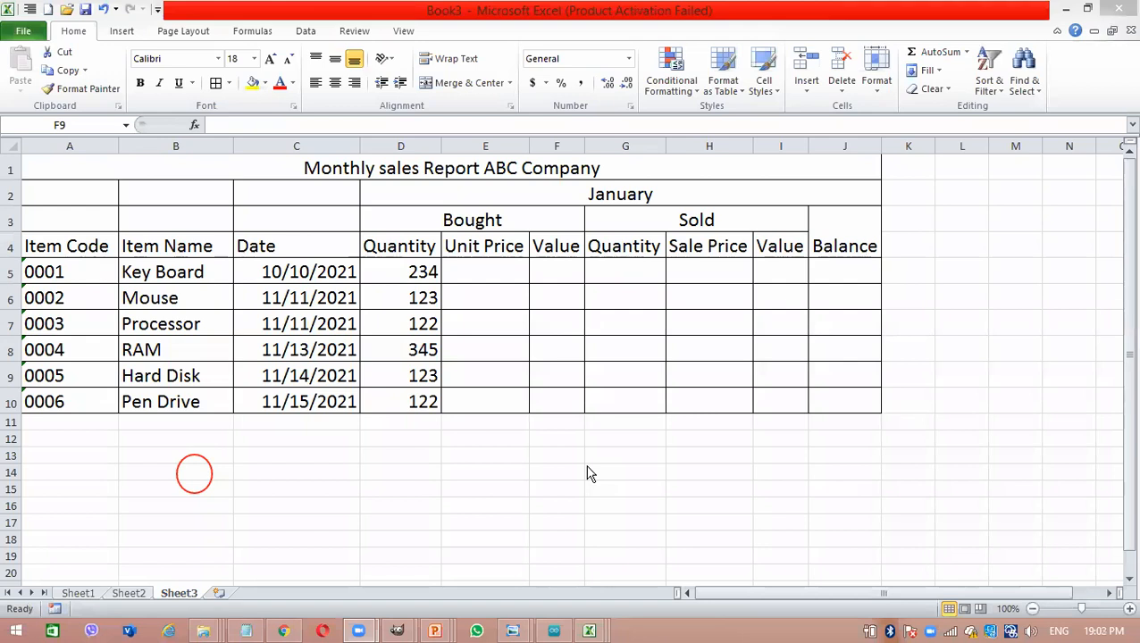
- Apply the Currency number format to the bought Unit Price cells E5:E10
left_click(500, 262)
left_click_drag(500, 263, 494, 396)
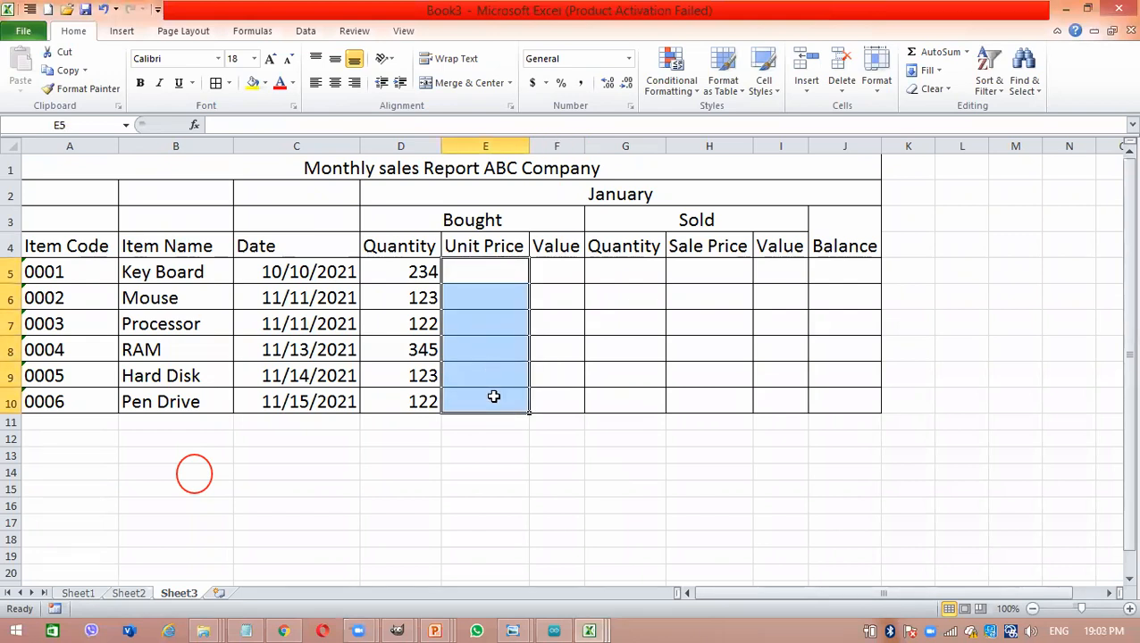
left_click(629, 58)
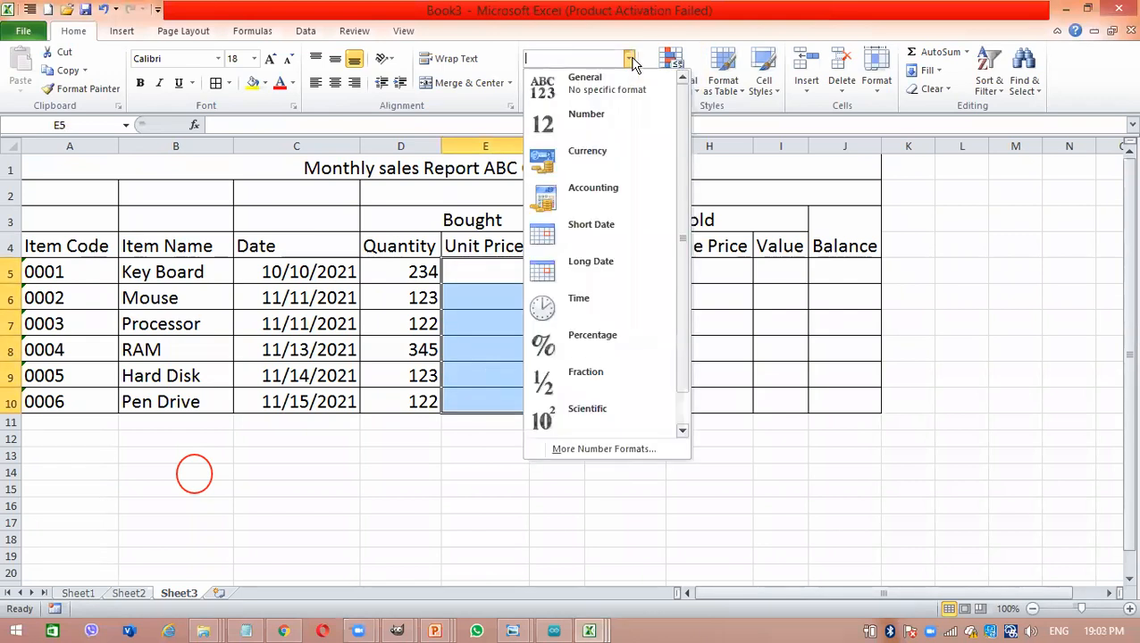
left_click(605, 161)
- Set the currency symbol of the Unit Price cells E5:E10 to Rs Tamil (Sri Lanka)
left_click(545, 85)
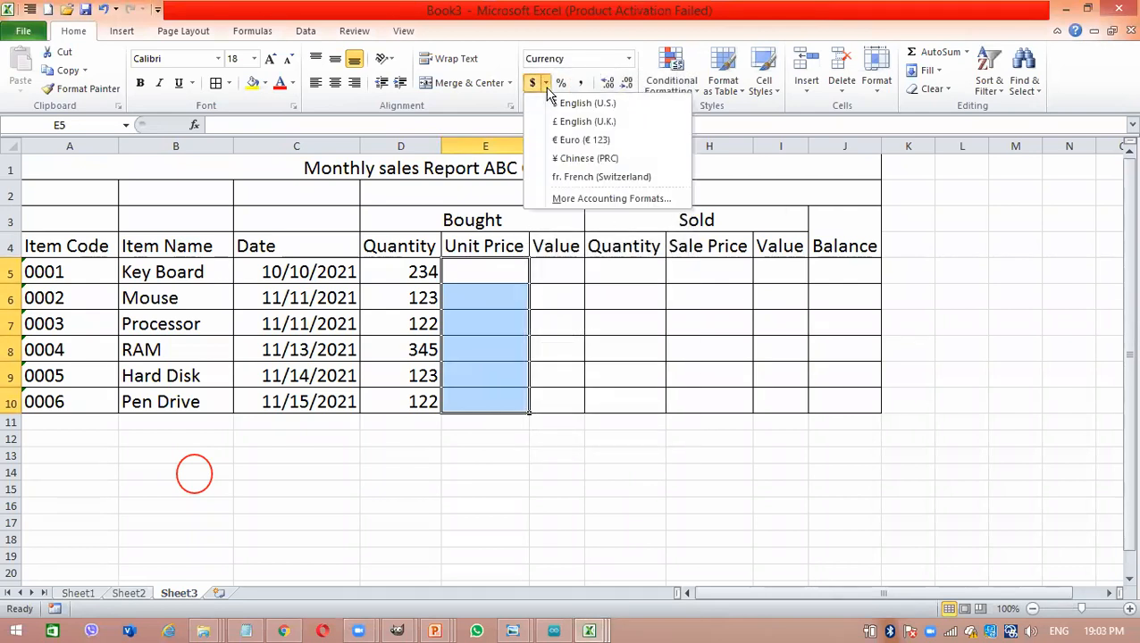
right_click(496, 268)
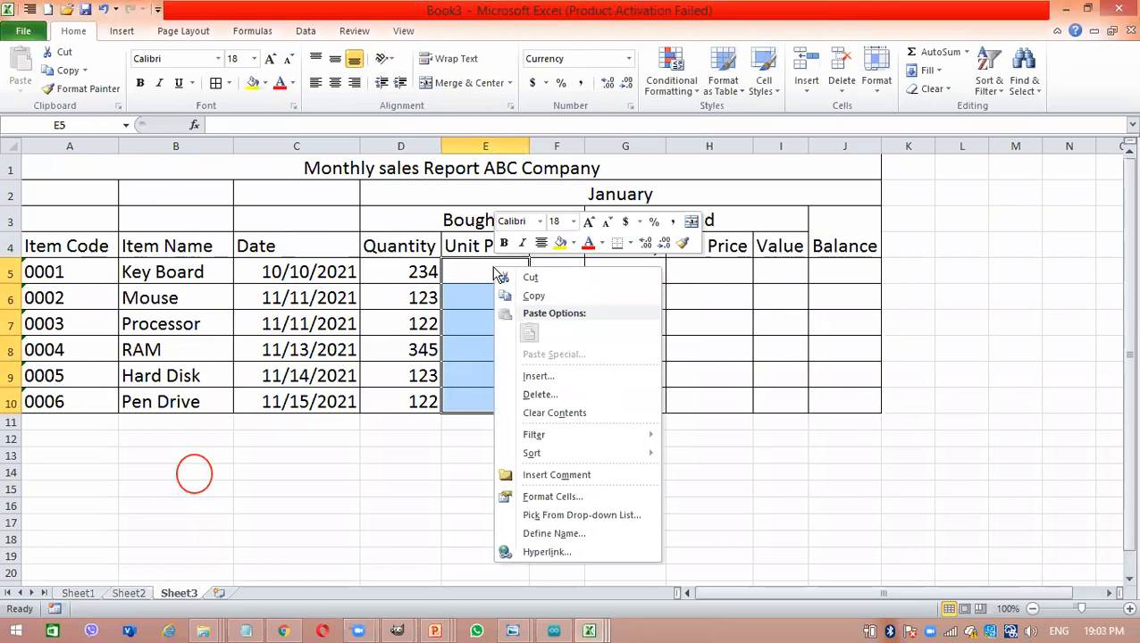
left_click(582, 497)
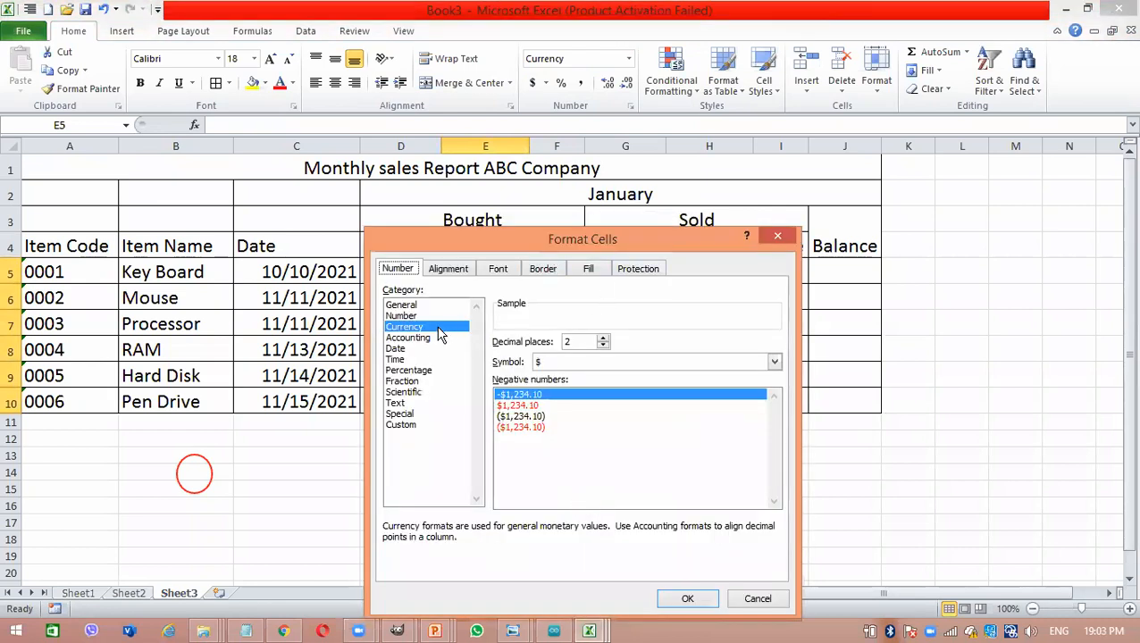
left_click(591, 362)
left_click_drag(770, 393, 774, 402)
left_click(649, 419)
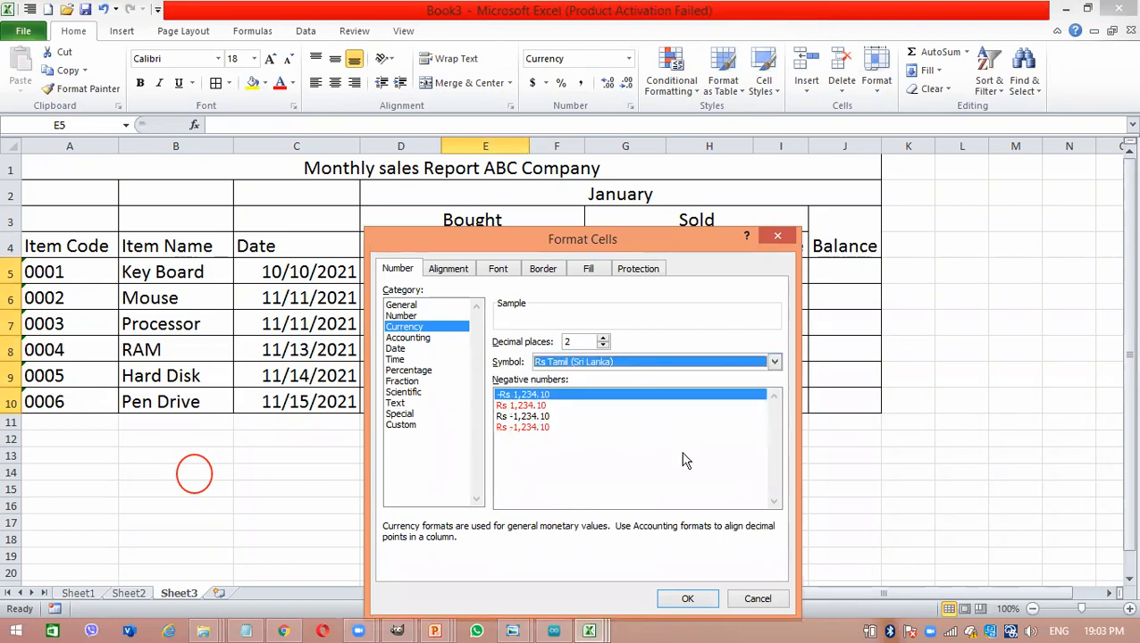
key("Return")
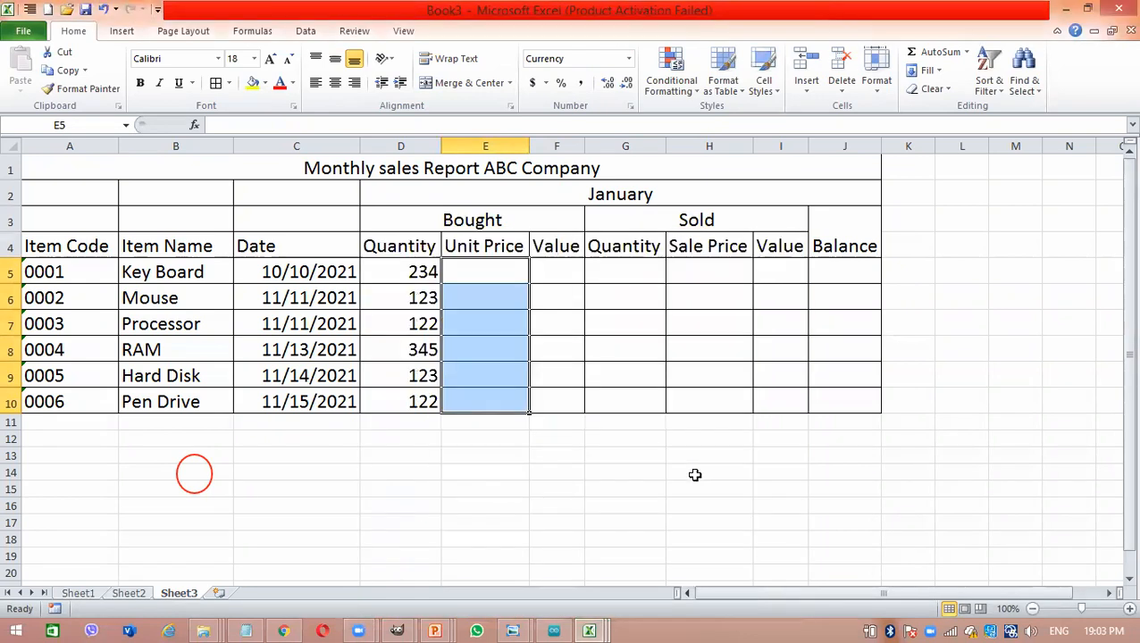
- Enter the unit prices 1200 for Key Board, 900 for Mouse and 47500 for Processor in E5:E7
left_click(495, 271)
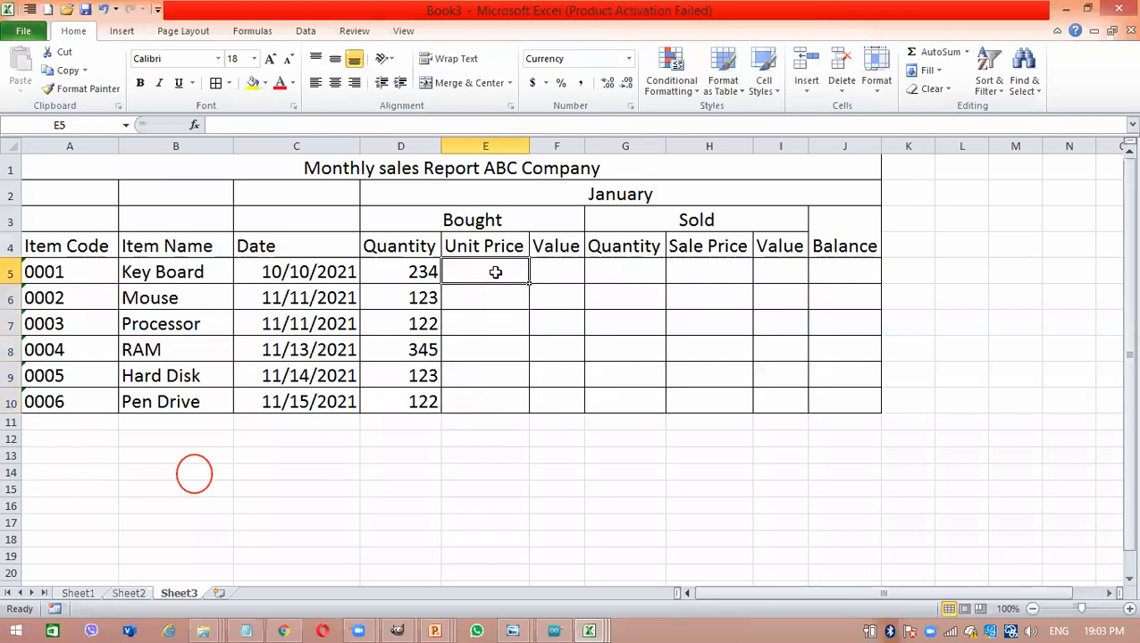
type("1200")
key("Return")
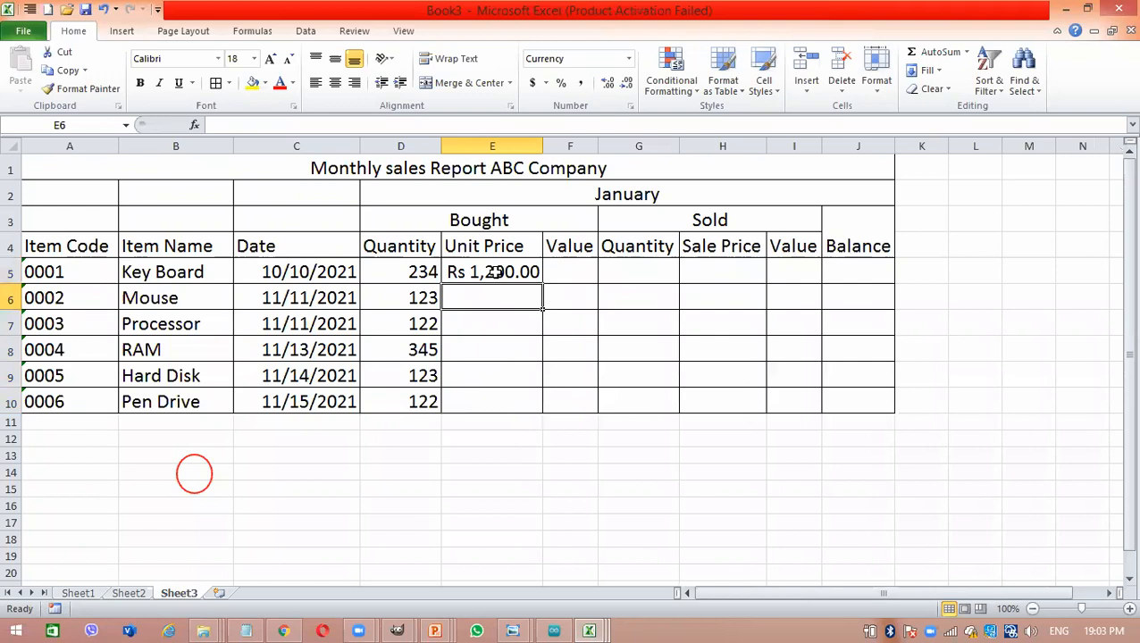
type("900")
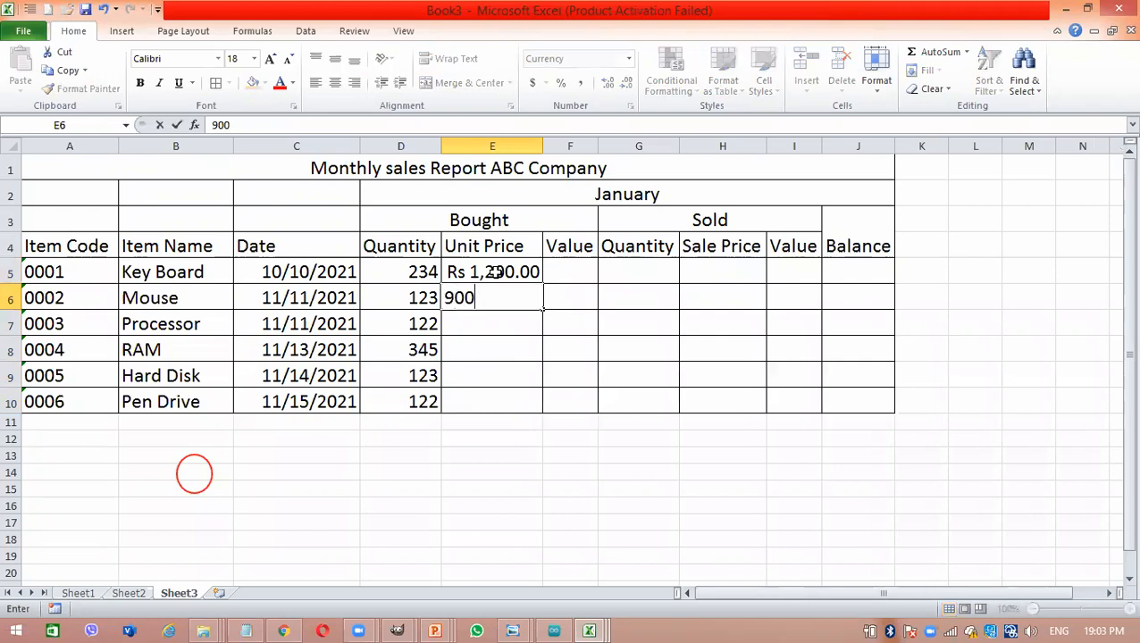
key("Return")
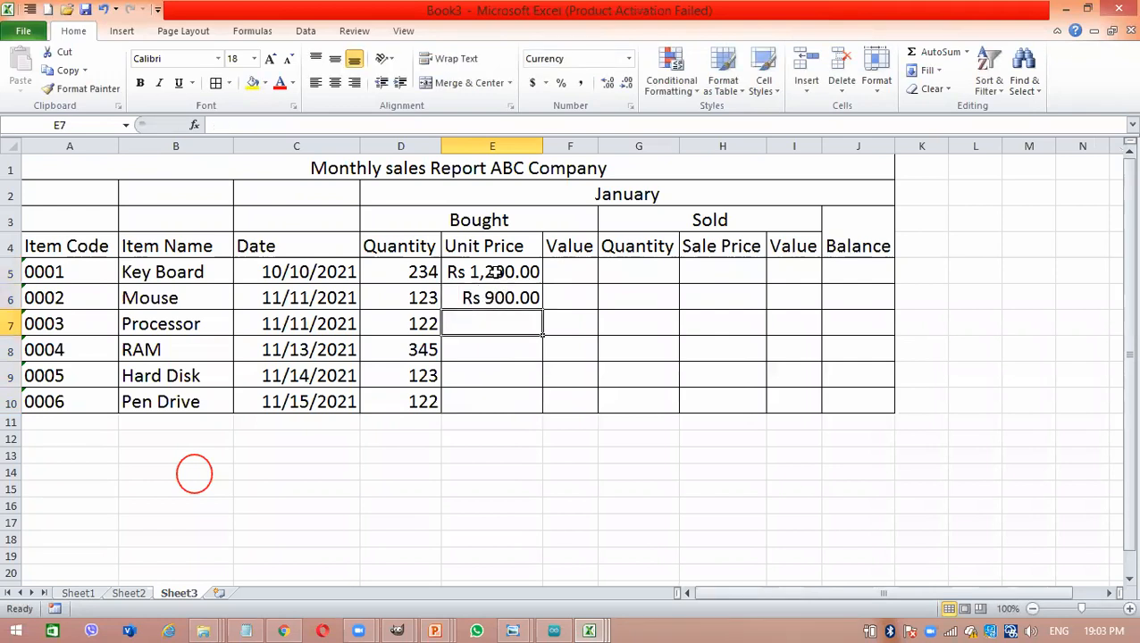
type("47500")
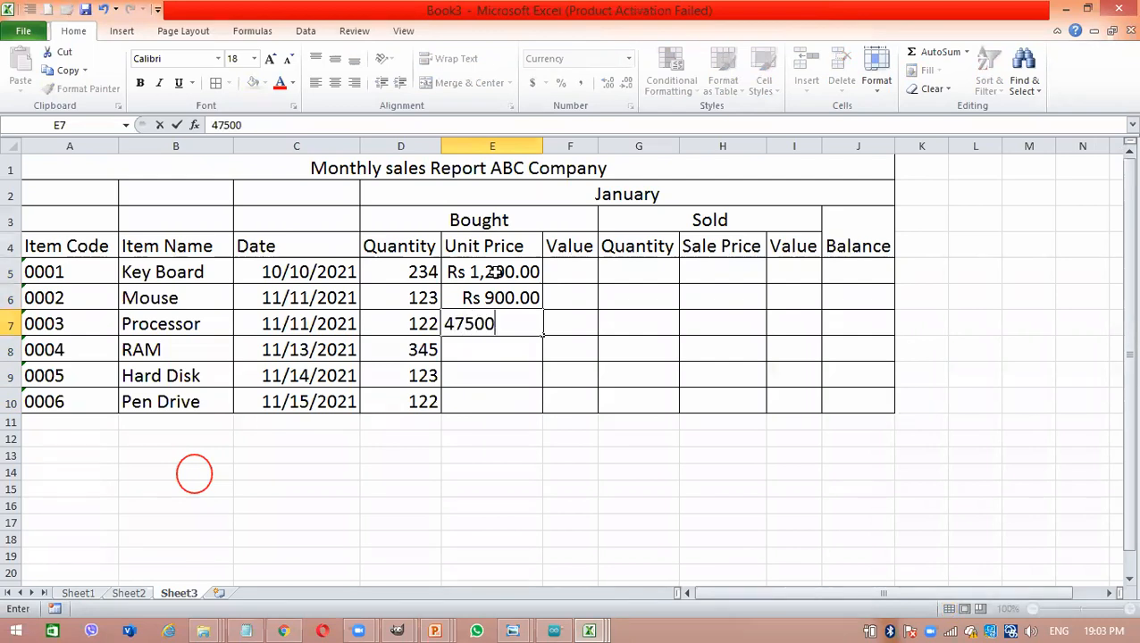
key("Return")
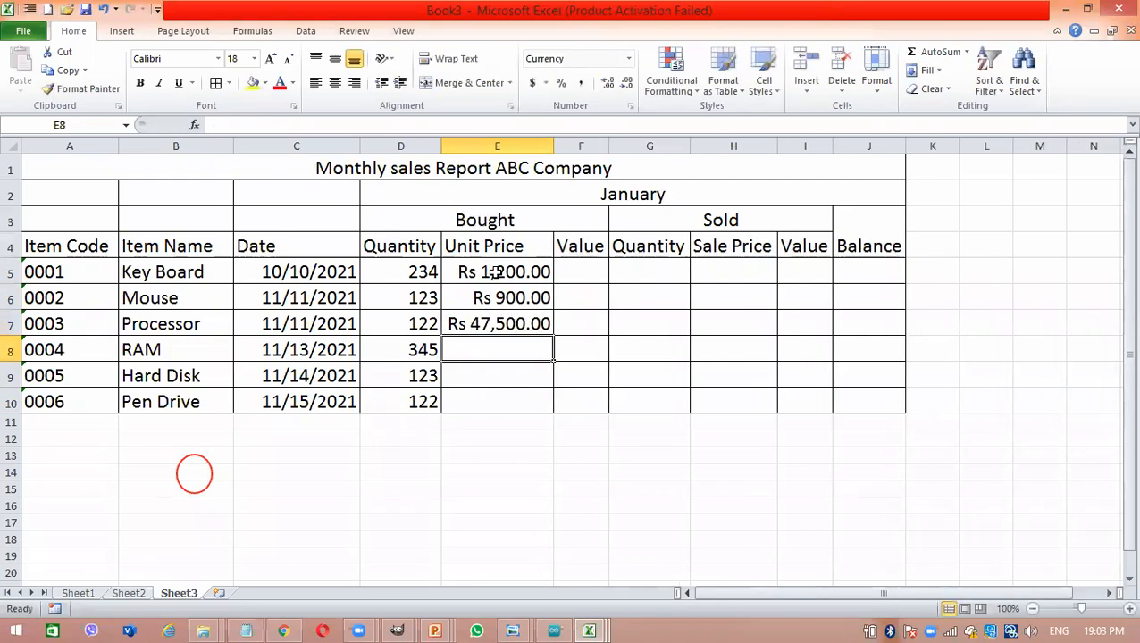
- Enter the unit prices 6500 for RAM, 7000 for Hard Disk and 2350 for Pen Drive in E8:E10
type("6500")
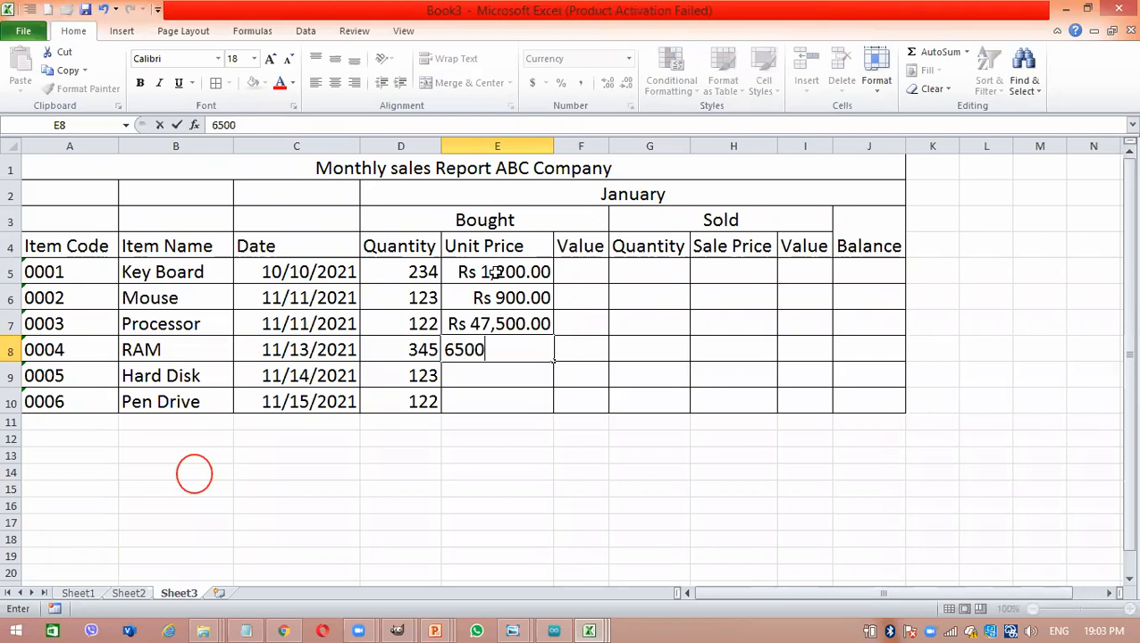
key("Return")
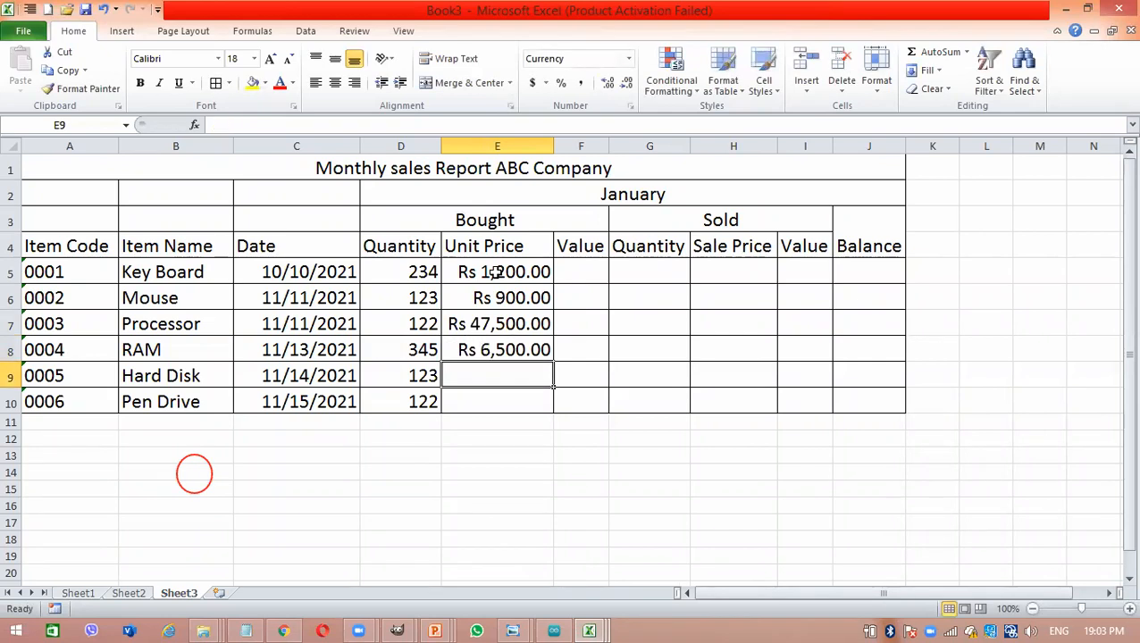
type("7000")
key("Return")
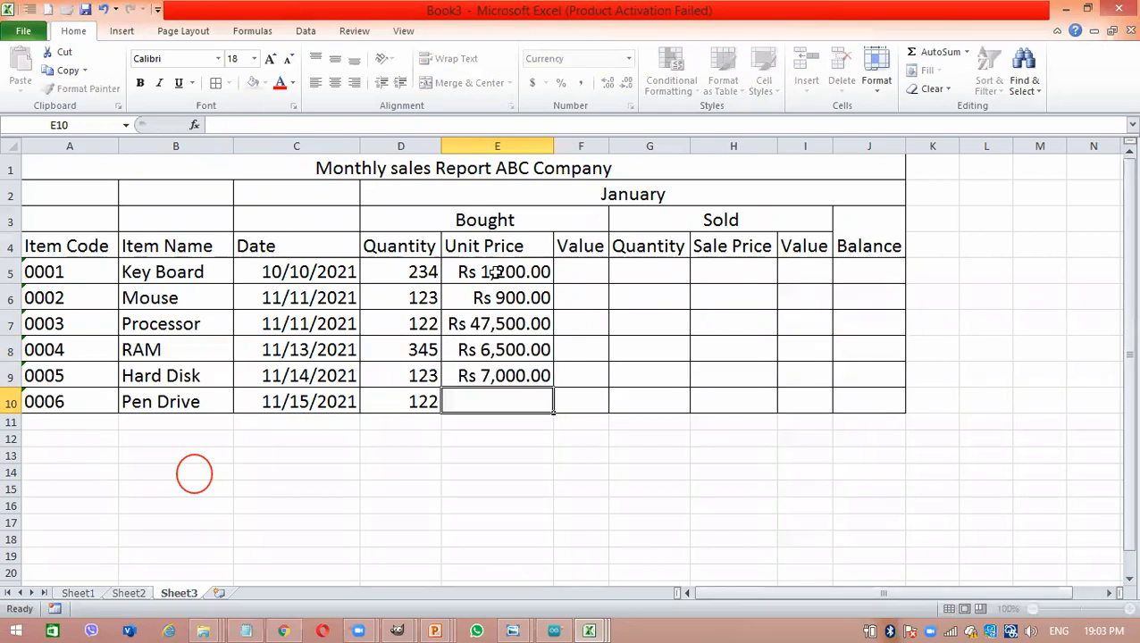
type("2350")
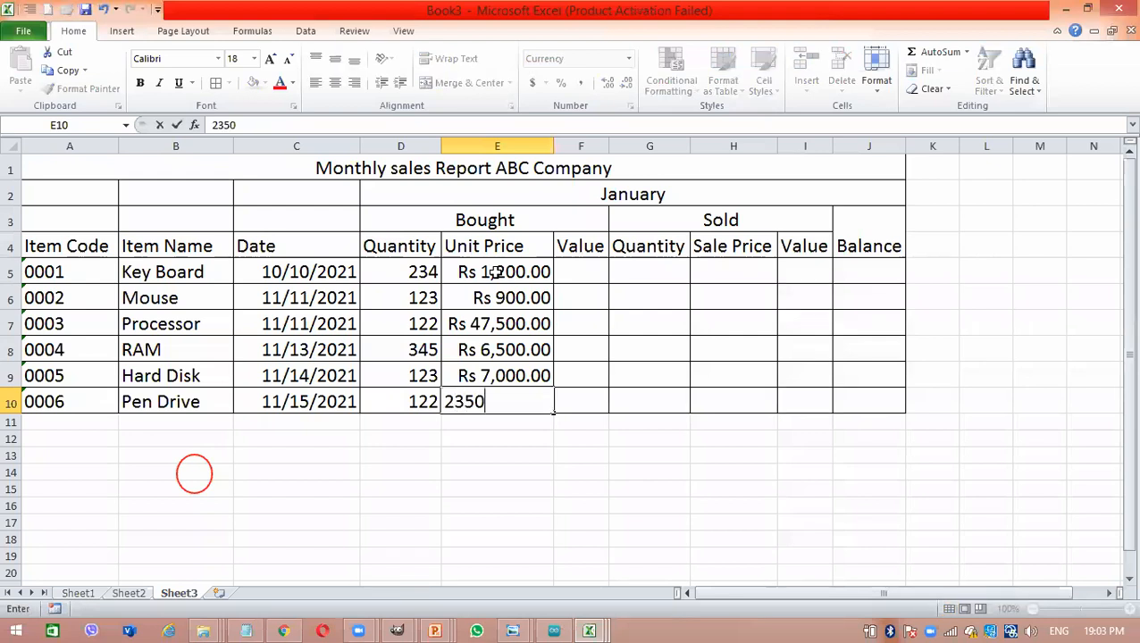
key("Return")
type("\\")
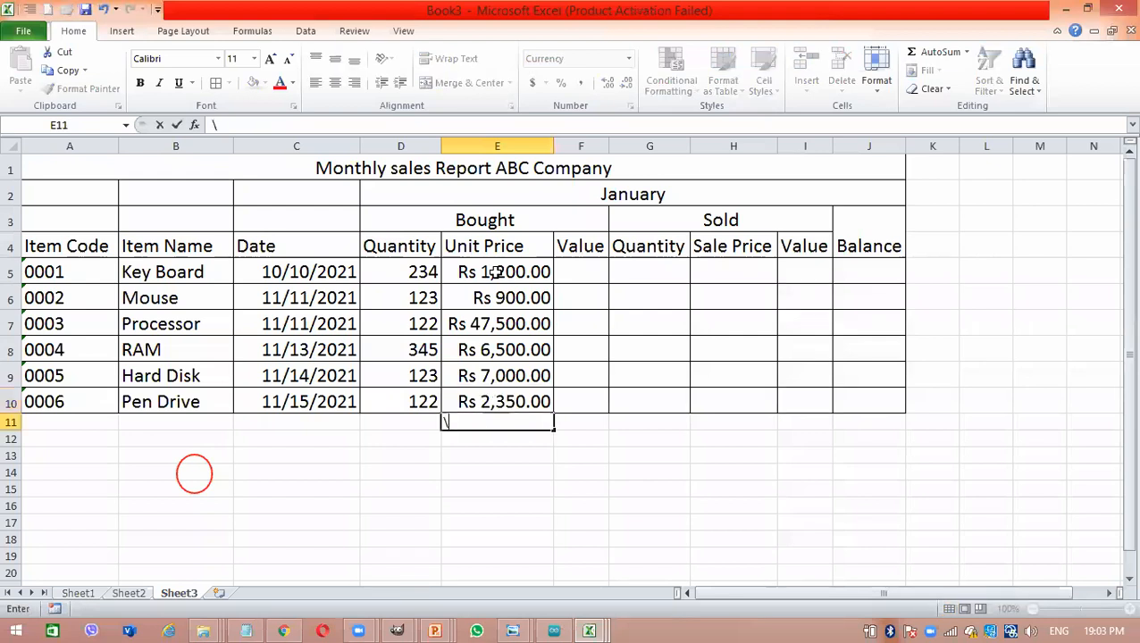
- Calculate the bought Value of Key Board in F5 with the formula =D5*E5
left_click(591, 266)
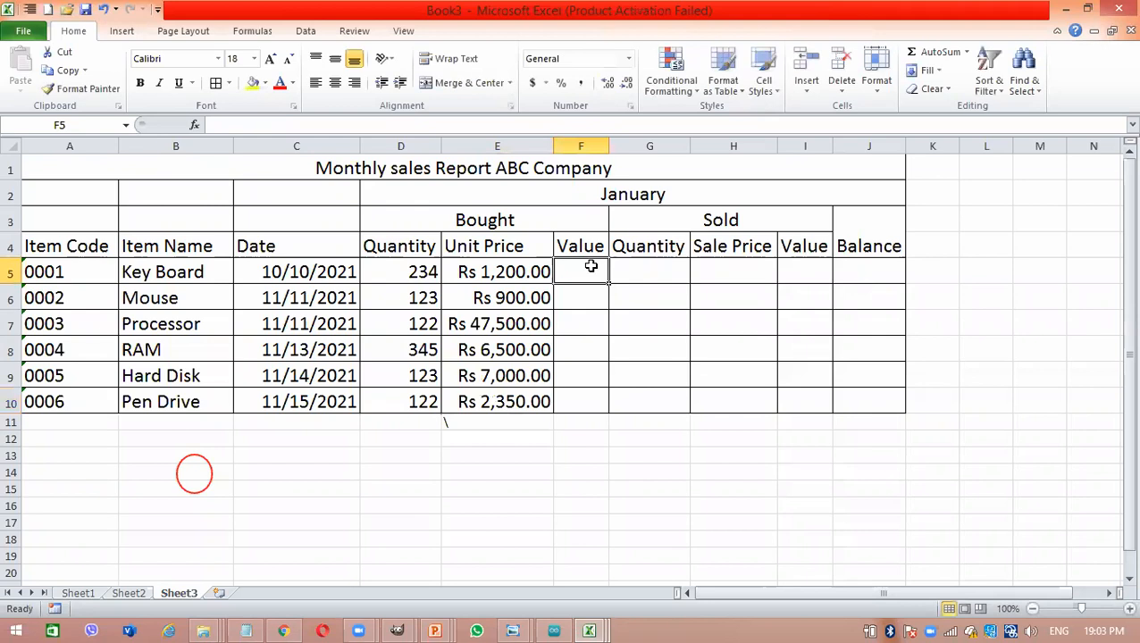
type("=")
left_click(428, 272)
type("*")
left_click(498, 271)
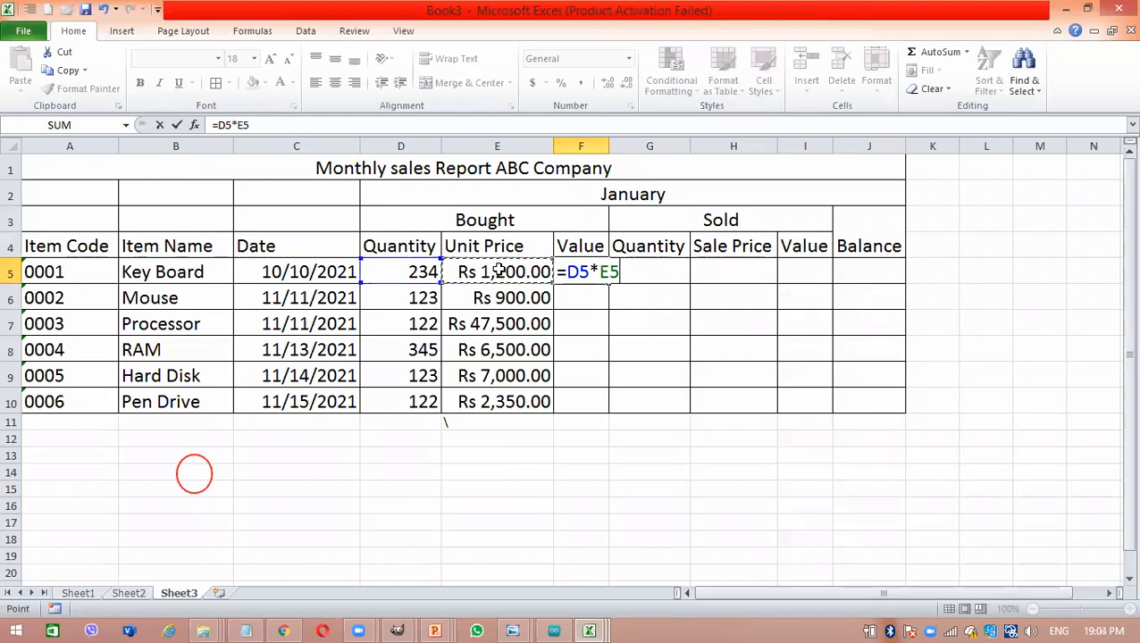
key("Return")
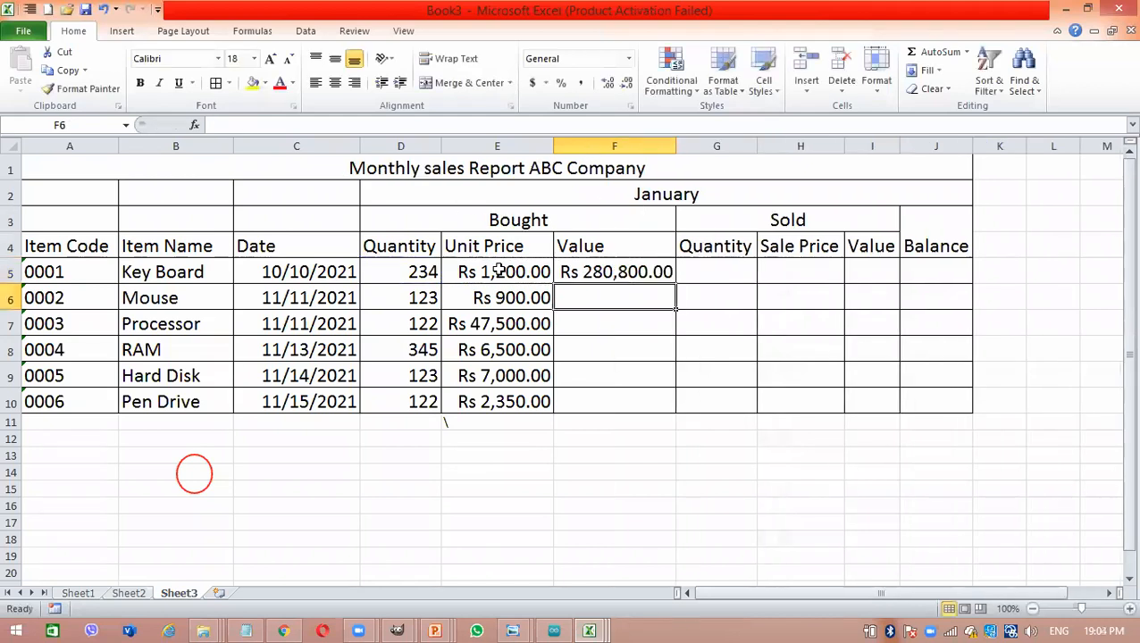
- Fill the bought Value formula from F5 down to F10 and fit column F's width to its contents
left_click(652, 277)
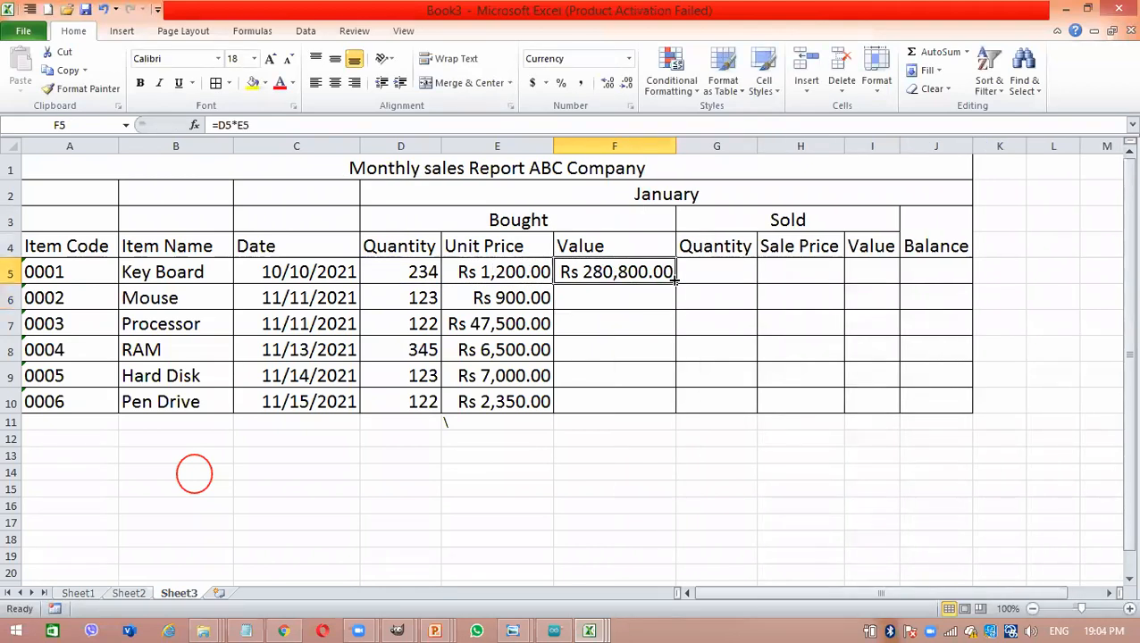
left_click_drag(677, 282, 672, 410)
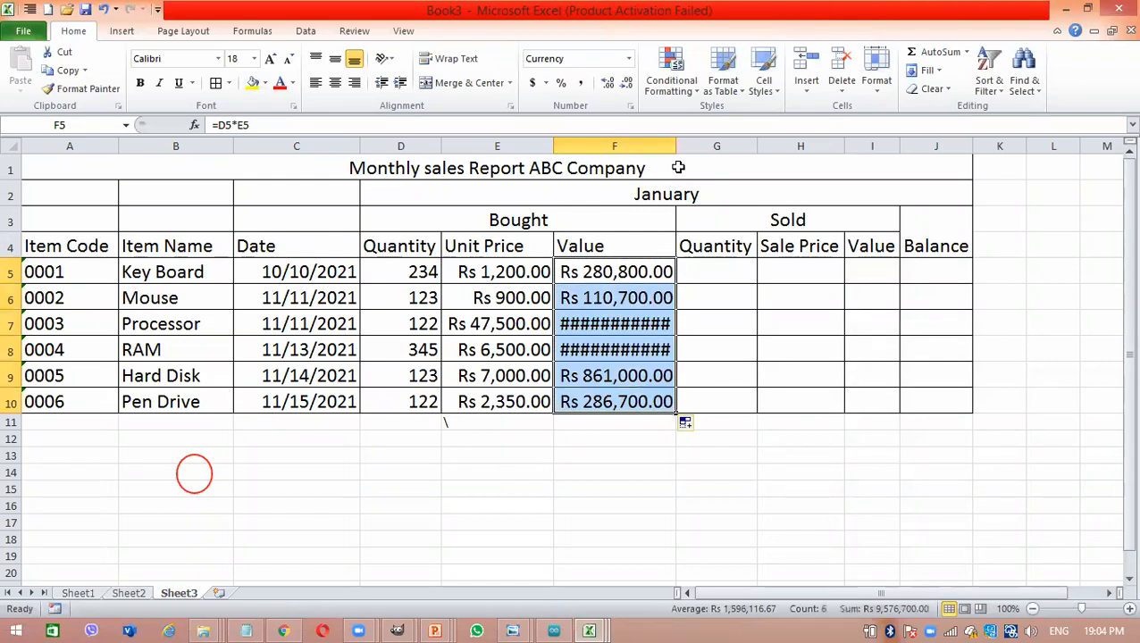
double_click(676, 153)
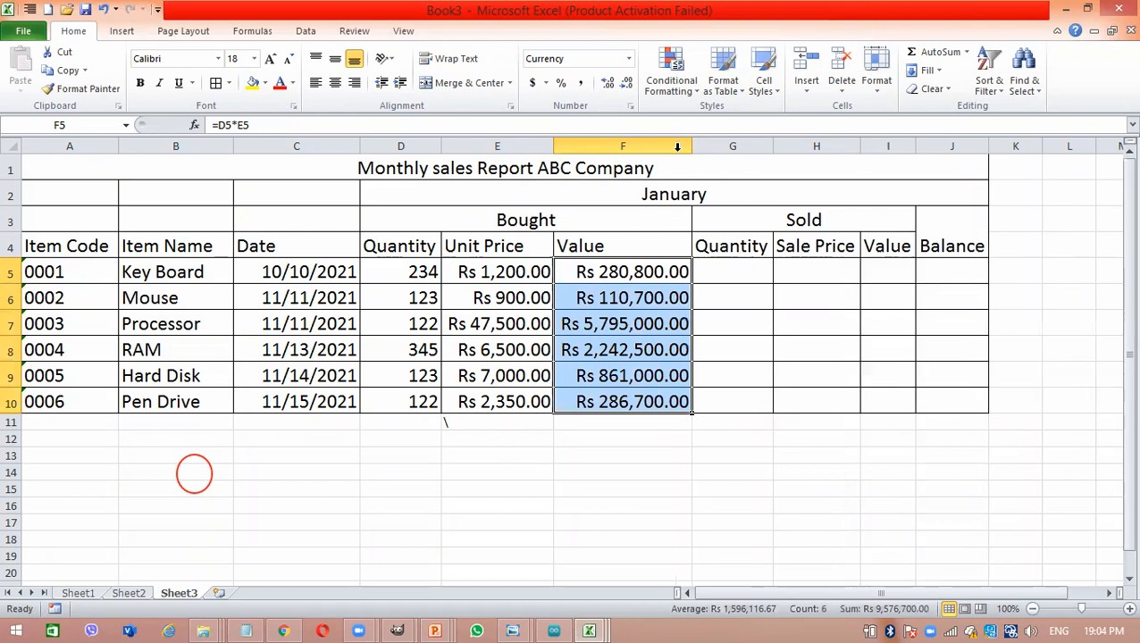
- Enter the sold quantities 123, 90, 100, 234, 79 and 45 in G5:G10
left_click(764, 270)
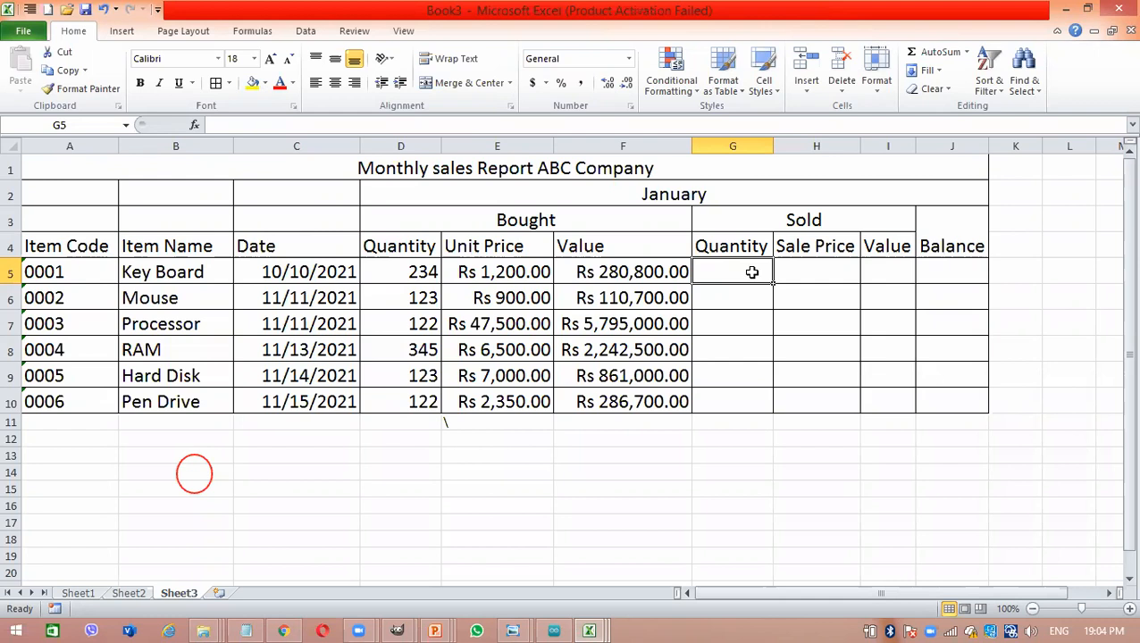
type("123")
key("Return")
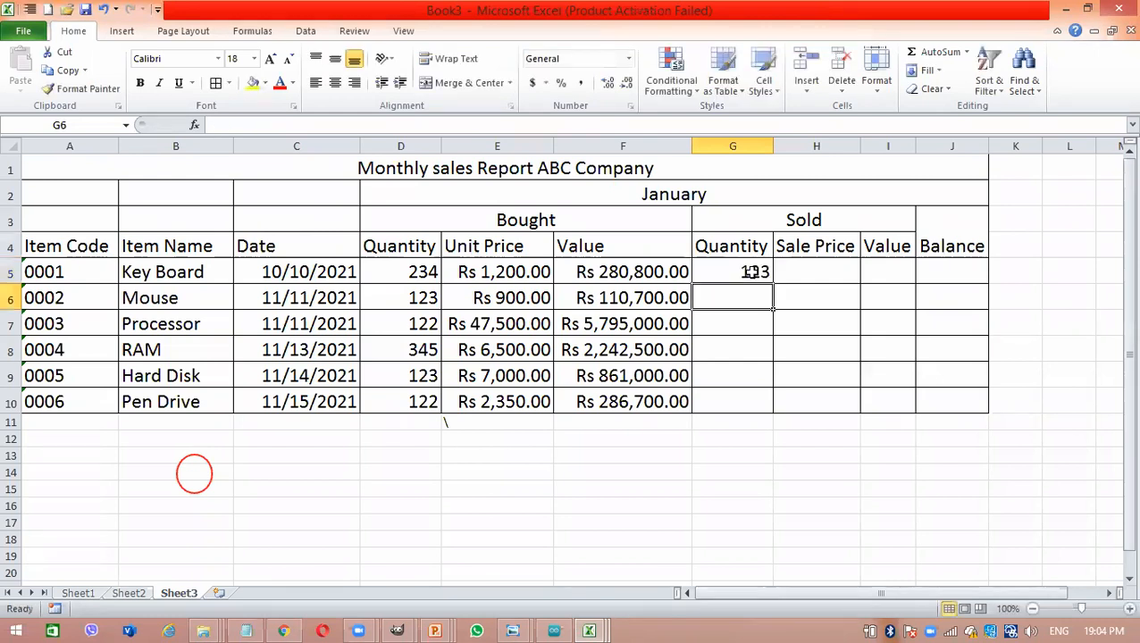
type("90")
key("Return")
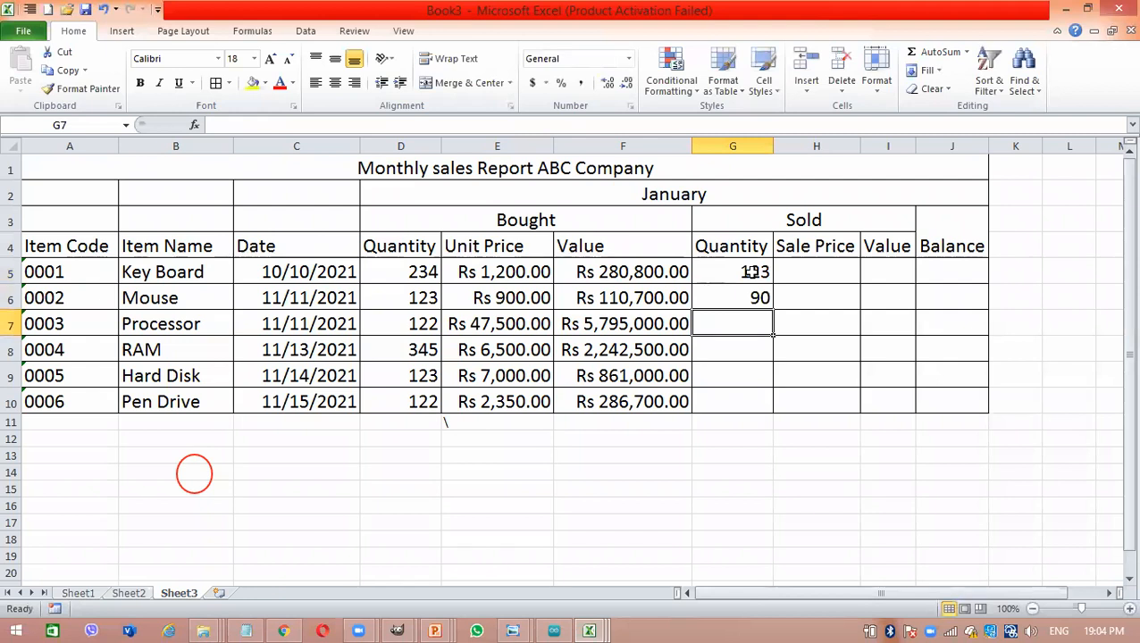
type("100")
key("Return")
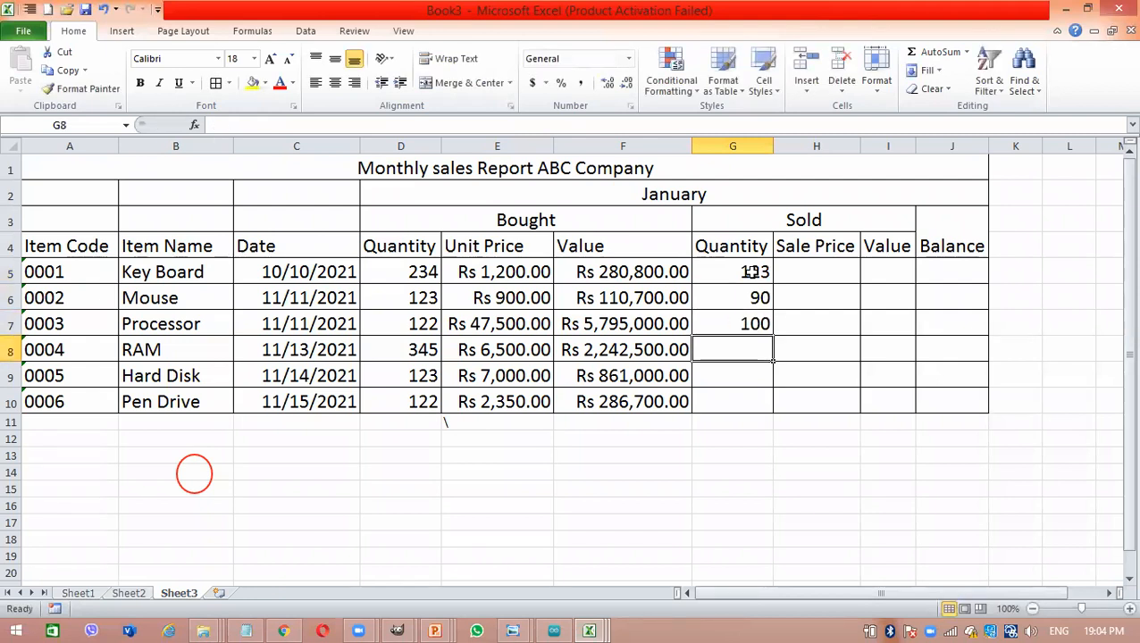
type("234")
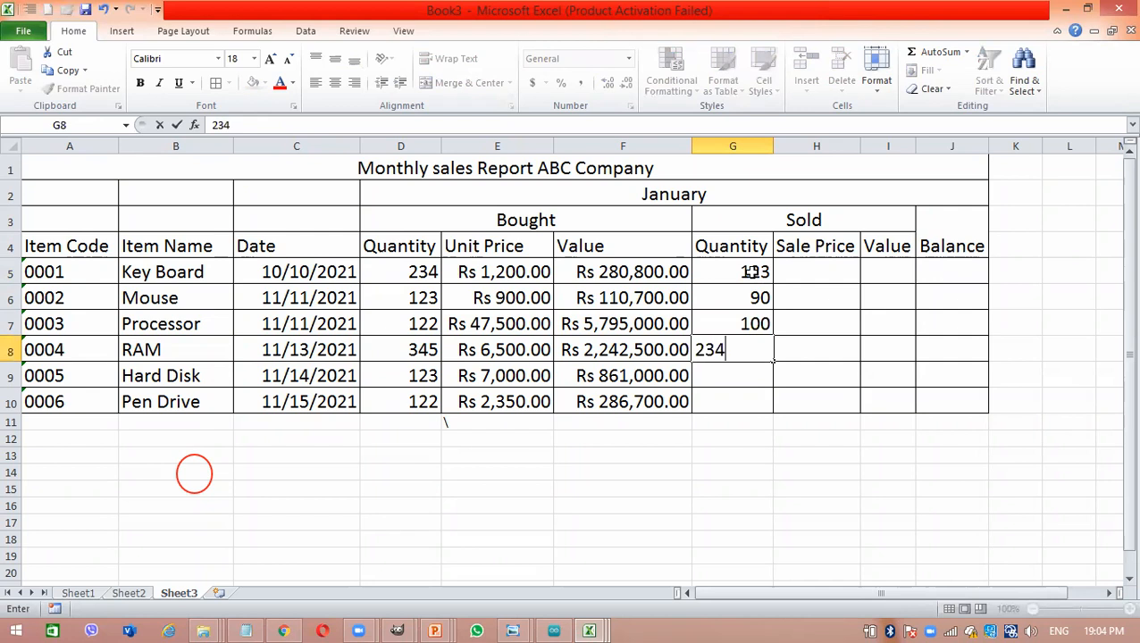
key("Return")
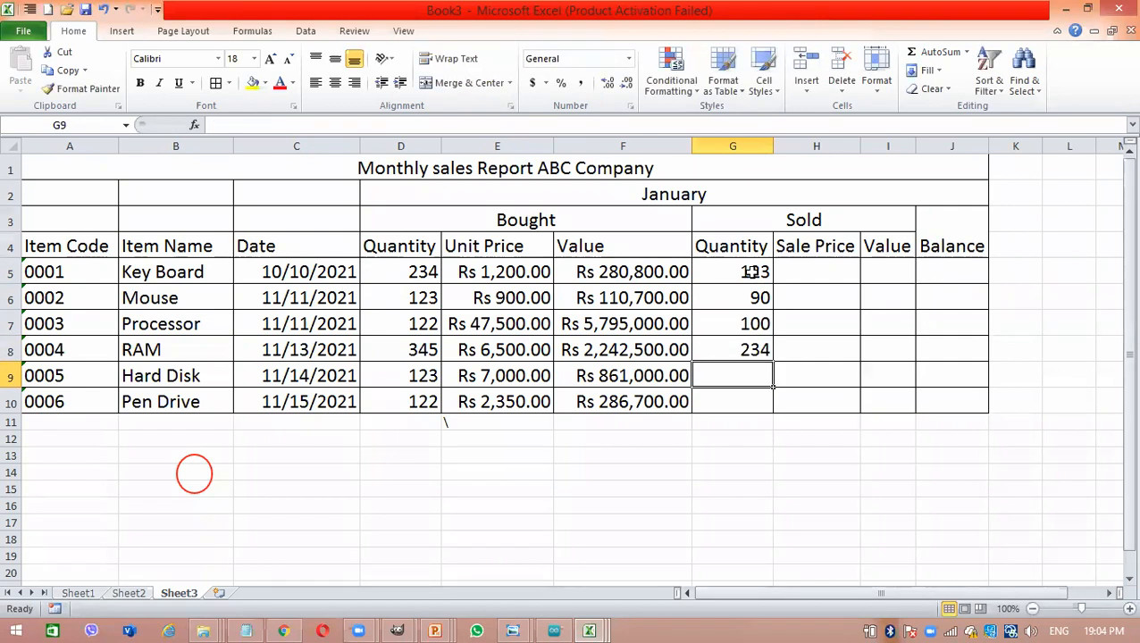
type("79")
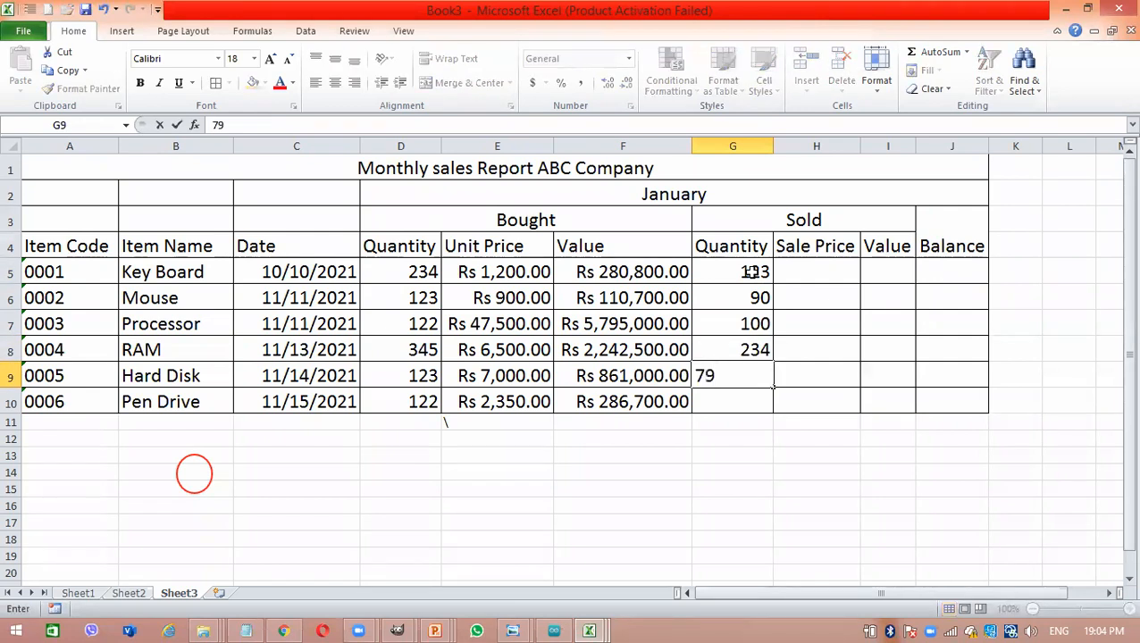
key("Return")
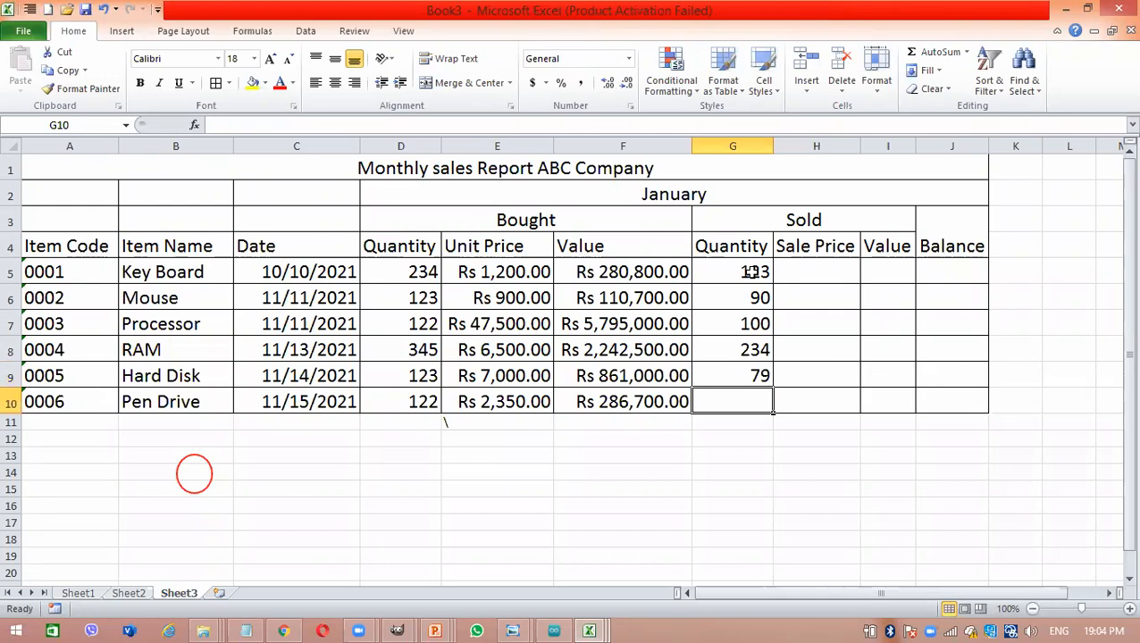
type("45")
key("Return")
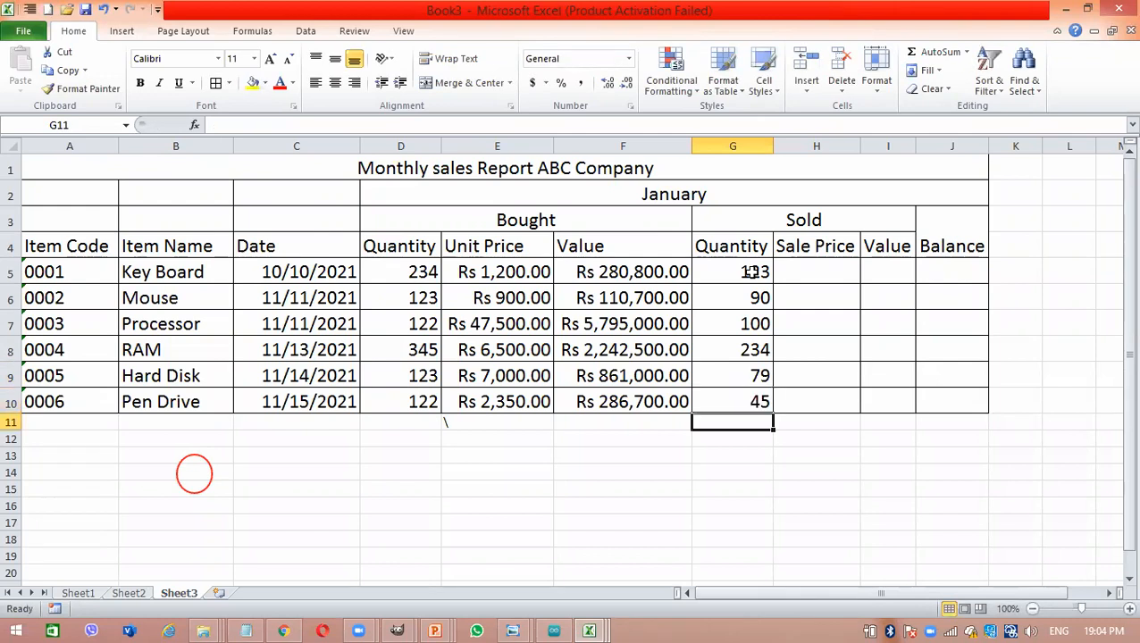
- Copy the bought unit prices E5:E10 into the Sale Price cells H5:H10 and fit column H's width to its contents
left_click(795, 266)
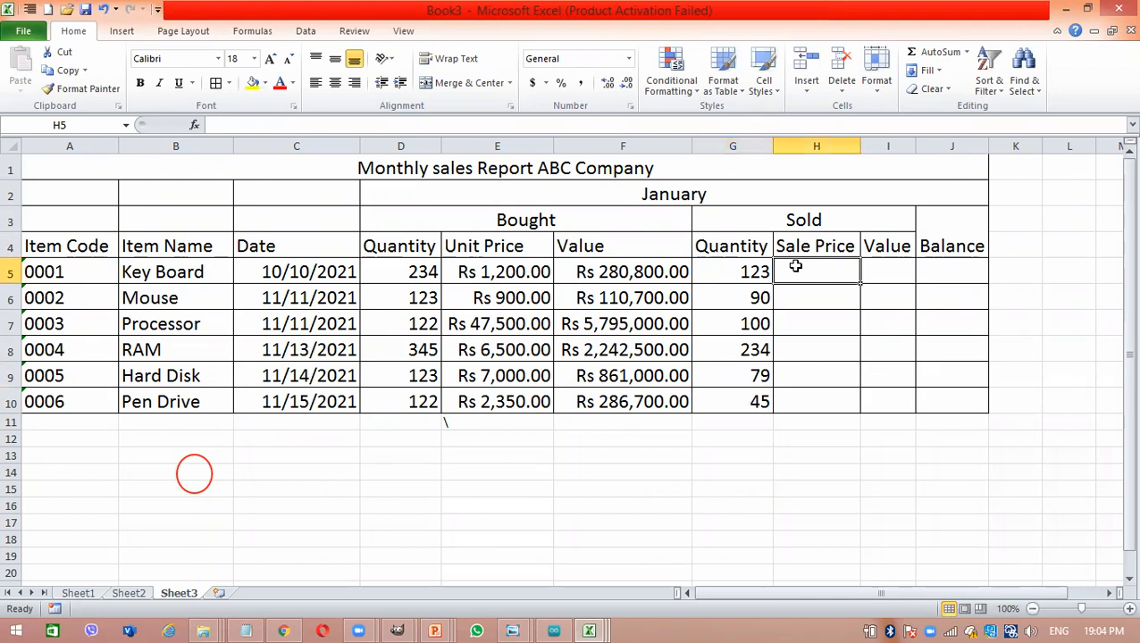
left_click_drag(795, 266, 791, 387)
left_click_drag(496, 272, 515, 401)
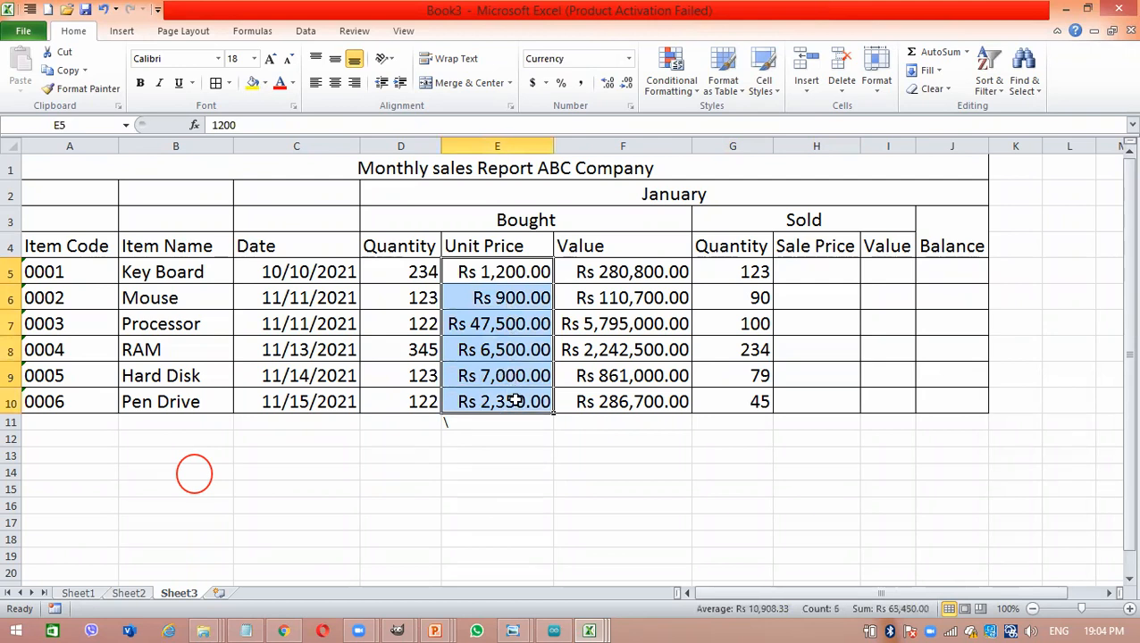
key("ctrl+c")
left_click_drag(835, 269, 824, 399)
key("ctrl+v")
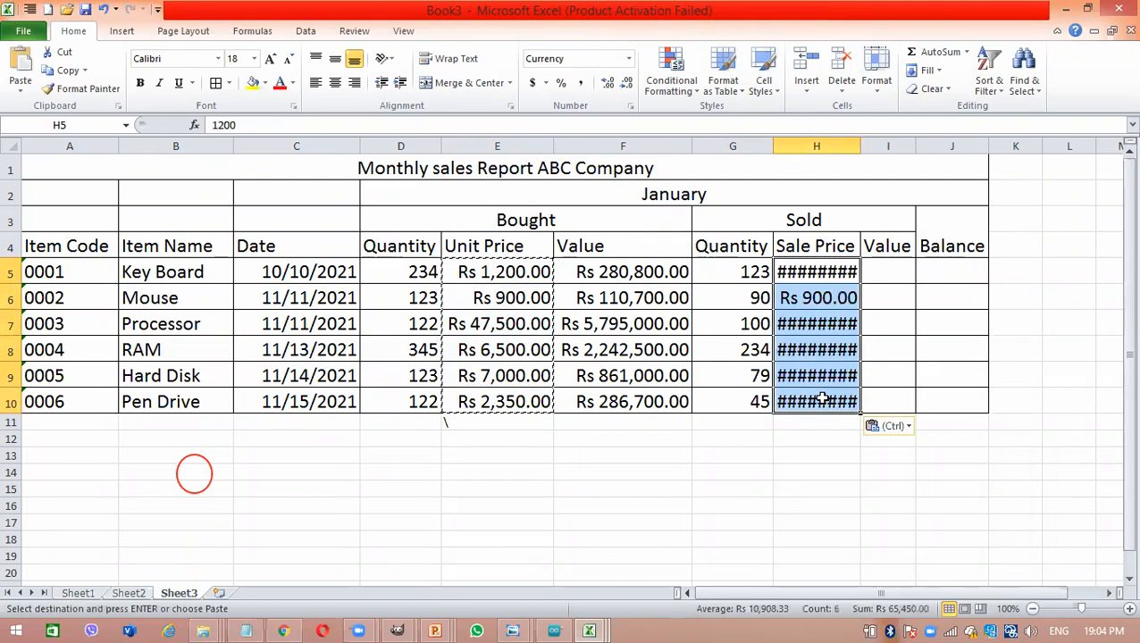
double_click(860, 140)
- Change the sale prices to 1400 for Key Board in H5 and 1200 for Mouse in H6
double_click(839, 271)
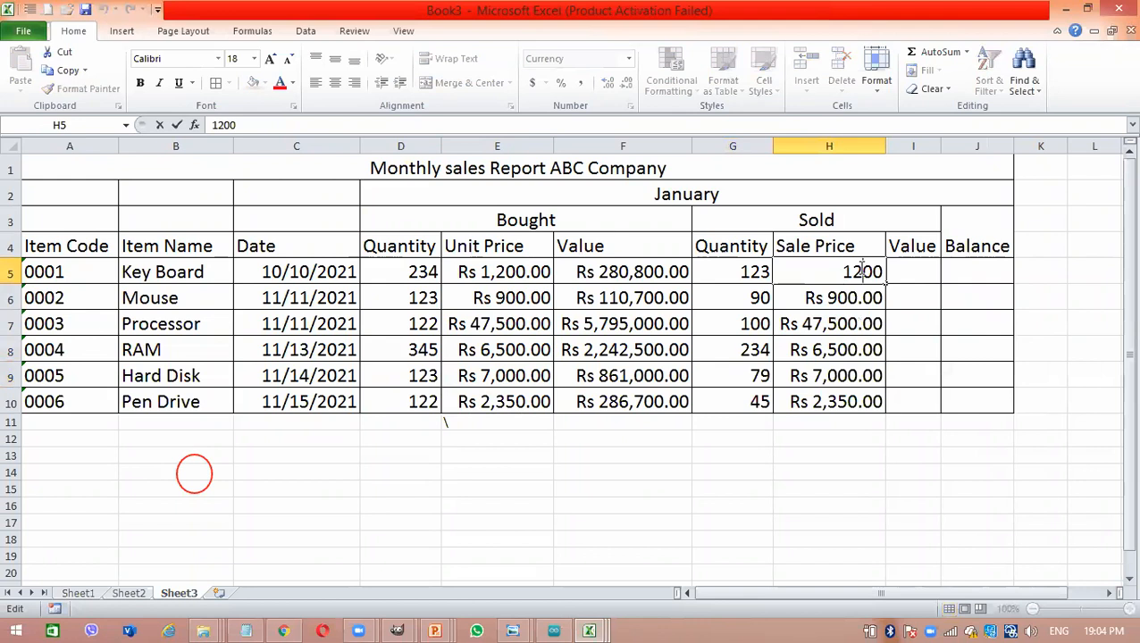
key("BackSpace")
type("4")
key("Return")
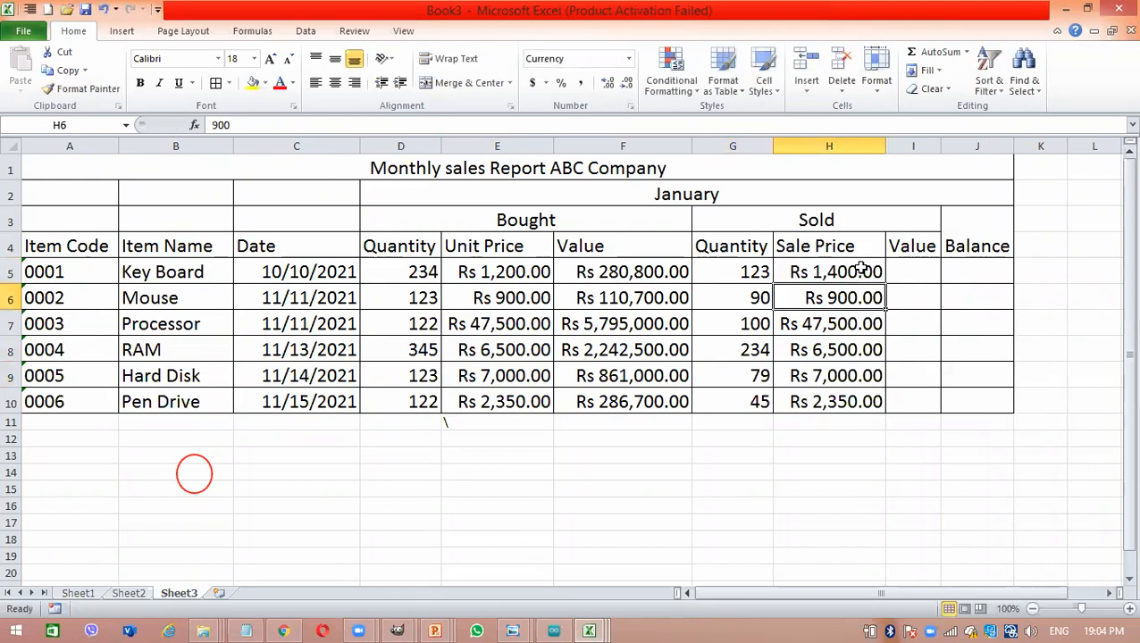
double_click(843, 295)
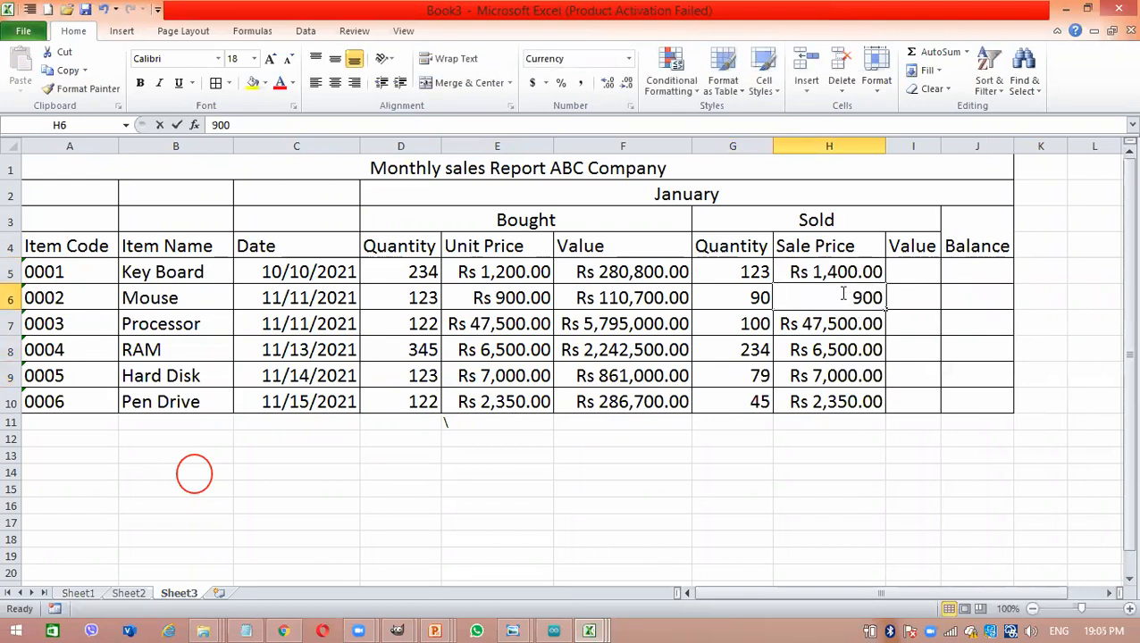
key("Return")
left_click(841, 293)
type("1200")
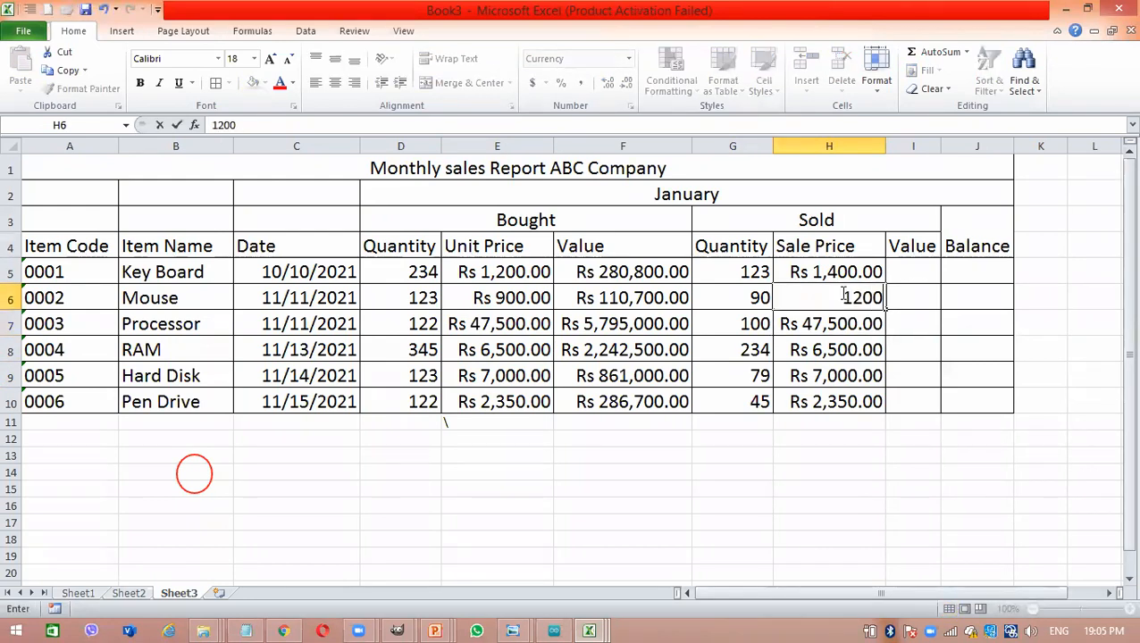
key("Return")
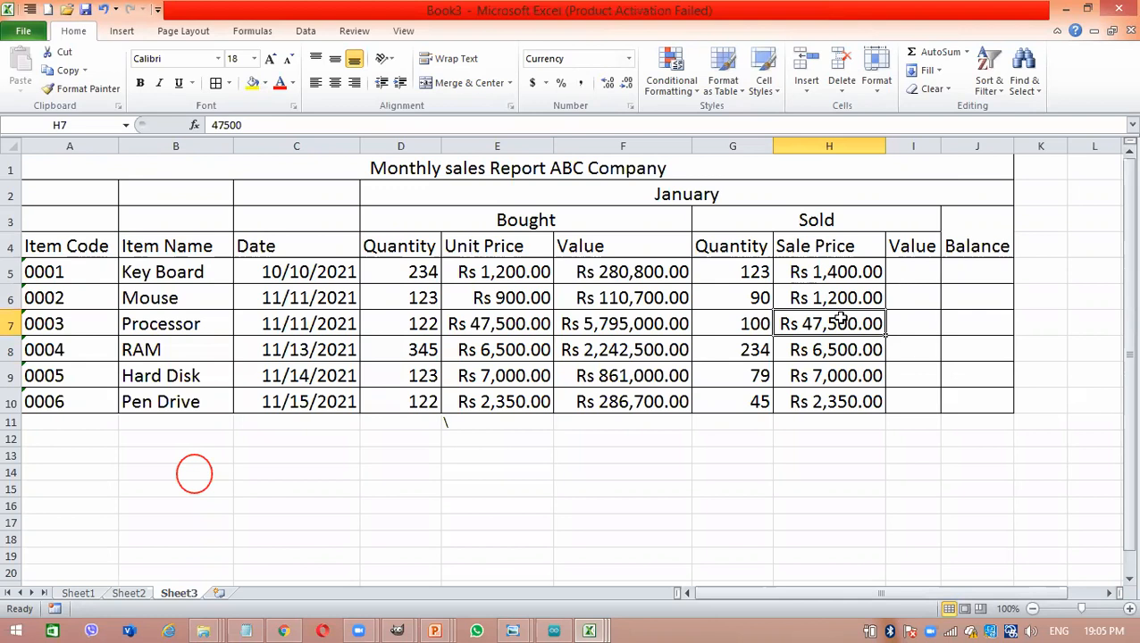
- Set the sale prices in H7:H10 to 54600 for Processor, 7500 for RAM, 800 for Hard Disk and 3250 for Pen Drive
type("54,600")
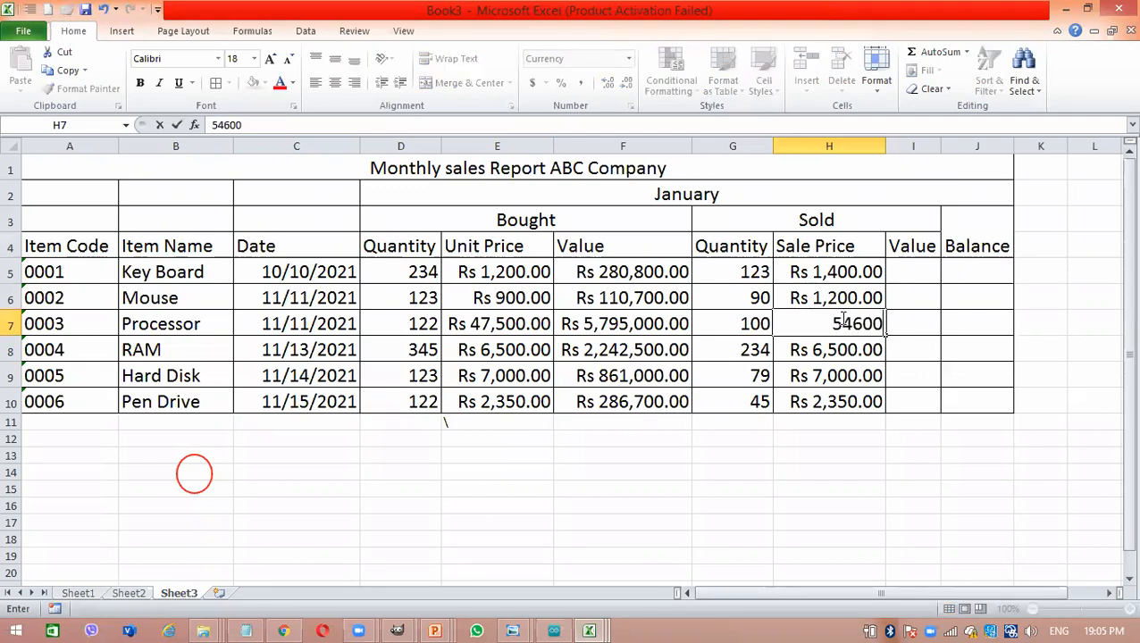
key("Return")
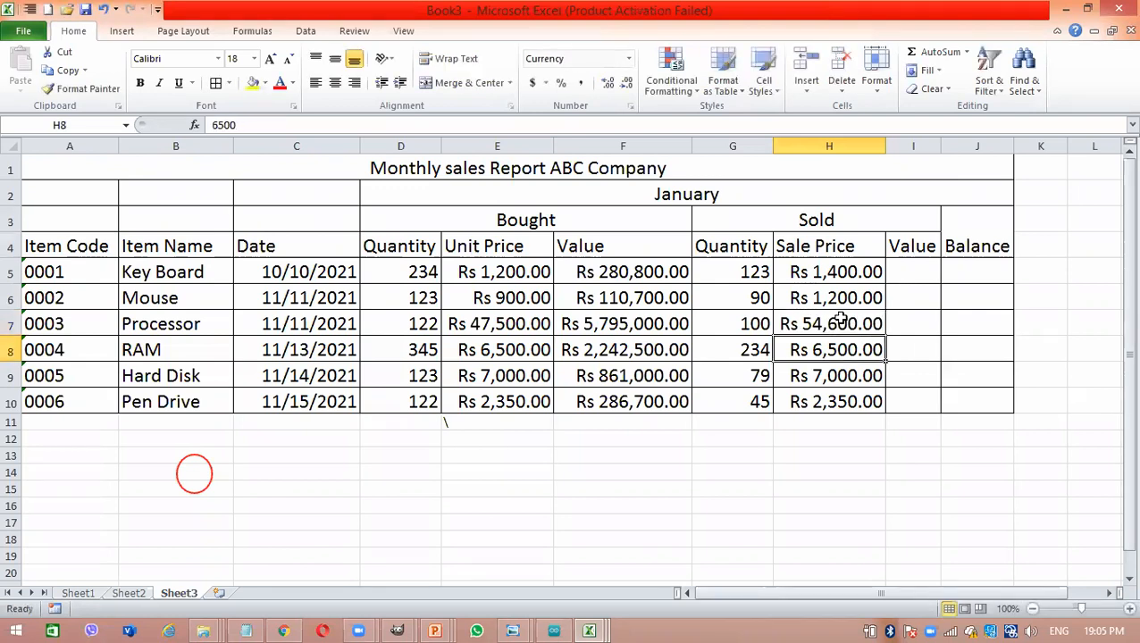
type("7,5")
type("00")
key("Return")
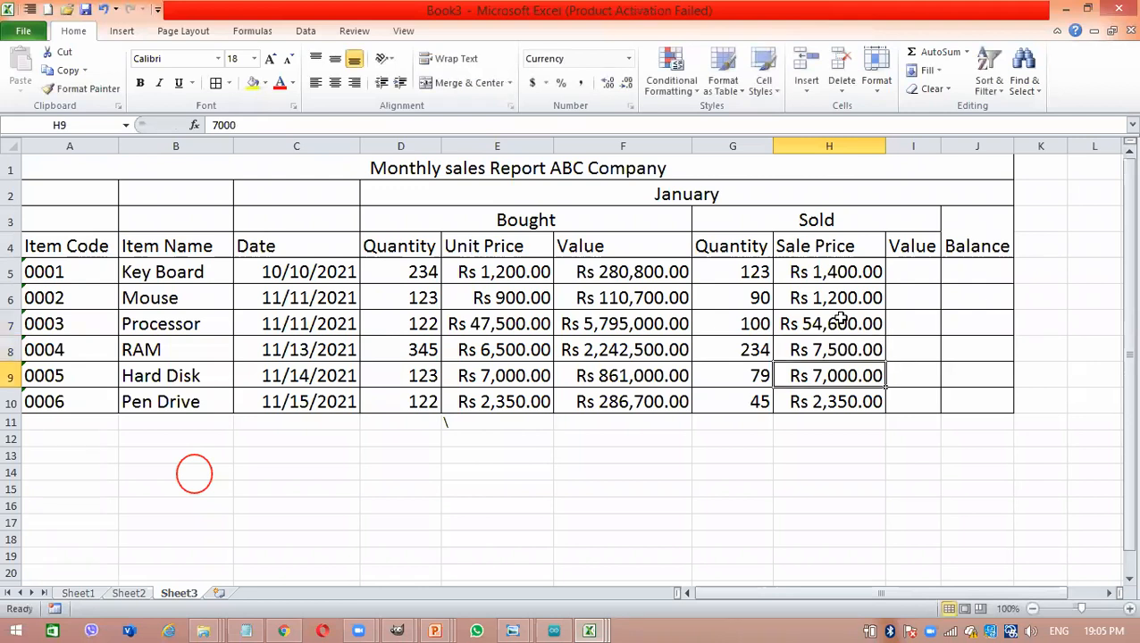
type("800")
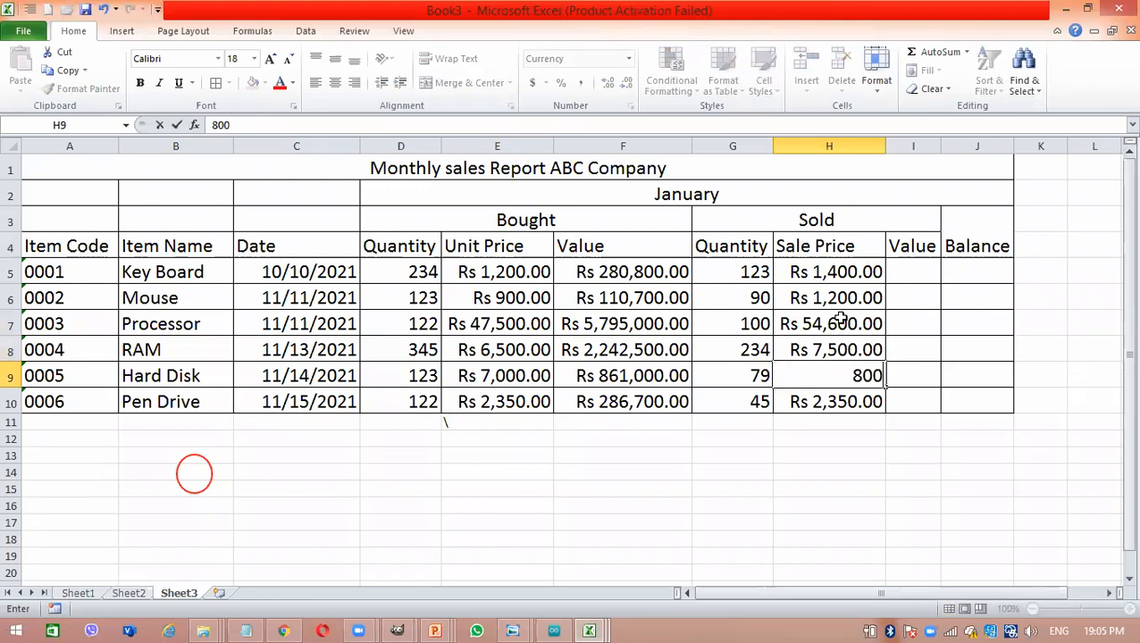
key("Return")
type("3250")
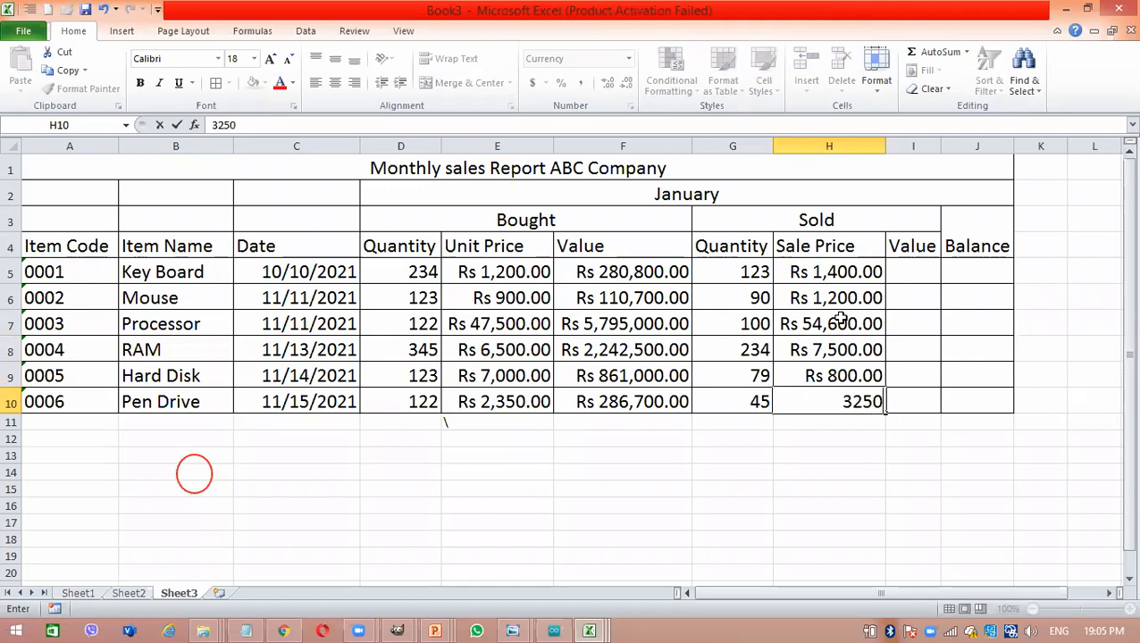
key("Return")
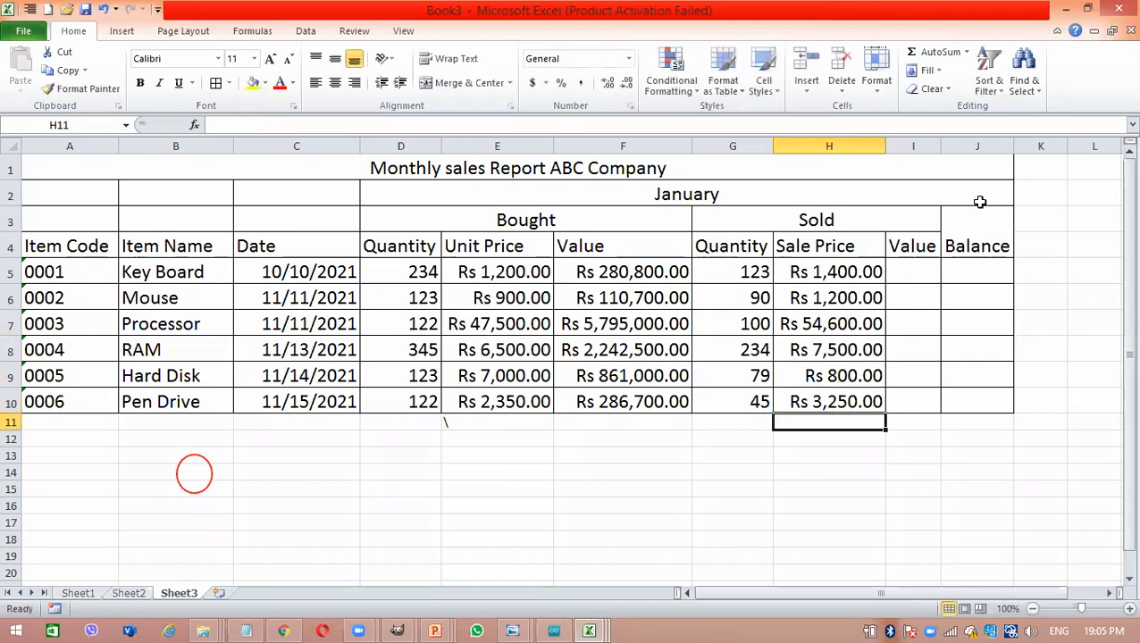
- Calculate the sold Value for Key Board in I5 with the formula =G5*H5
left_click(913, 272)
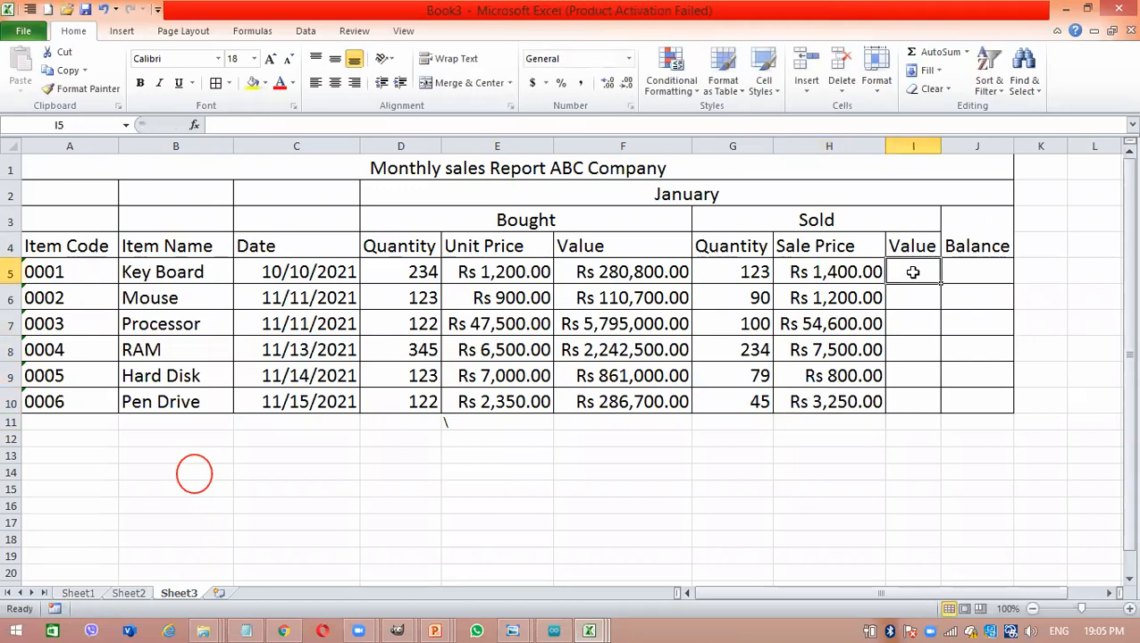
type("=")
left_click(757, 279)
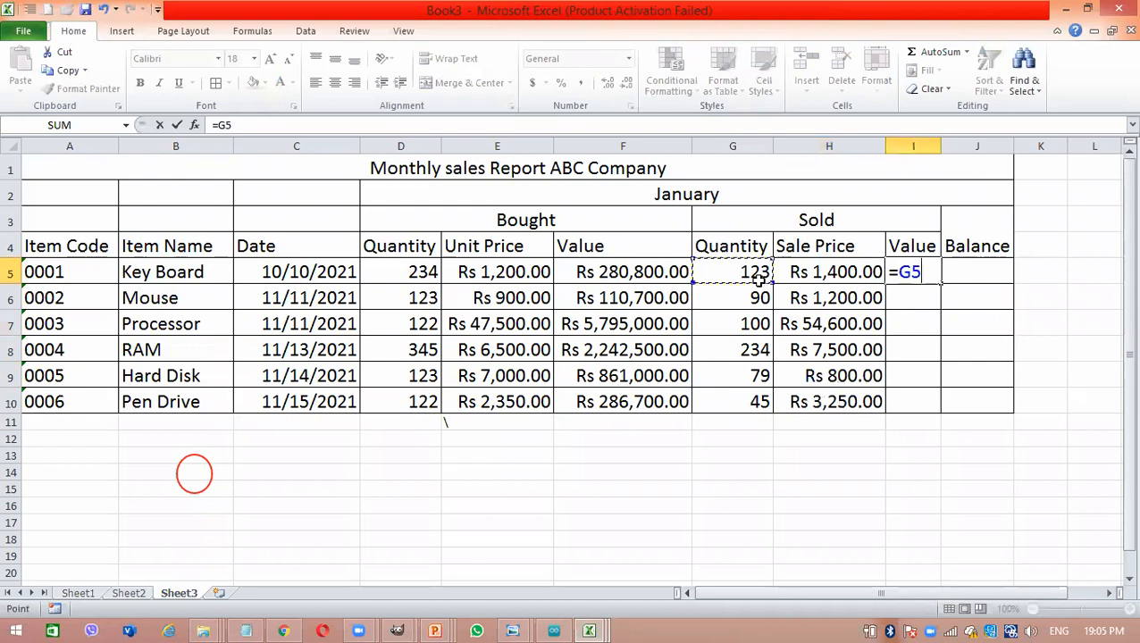
type("*")
left_click(788, 273)
key("Return")
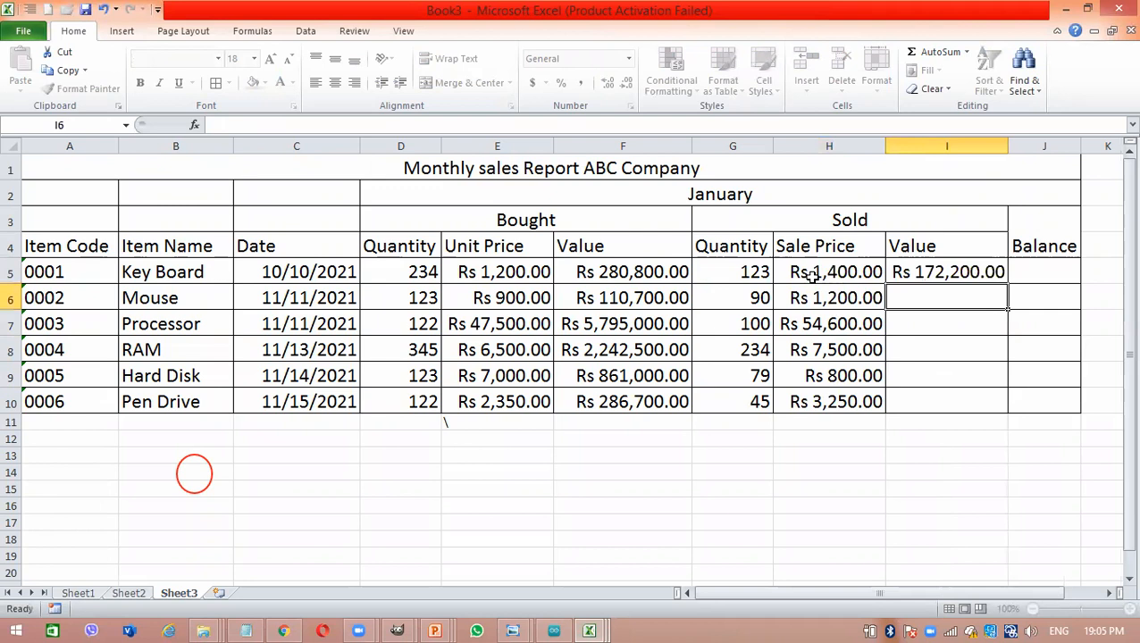
- Fill the I5 sold value formula down through I10 and fit column I's width to its contents
left_click(968, 265)
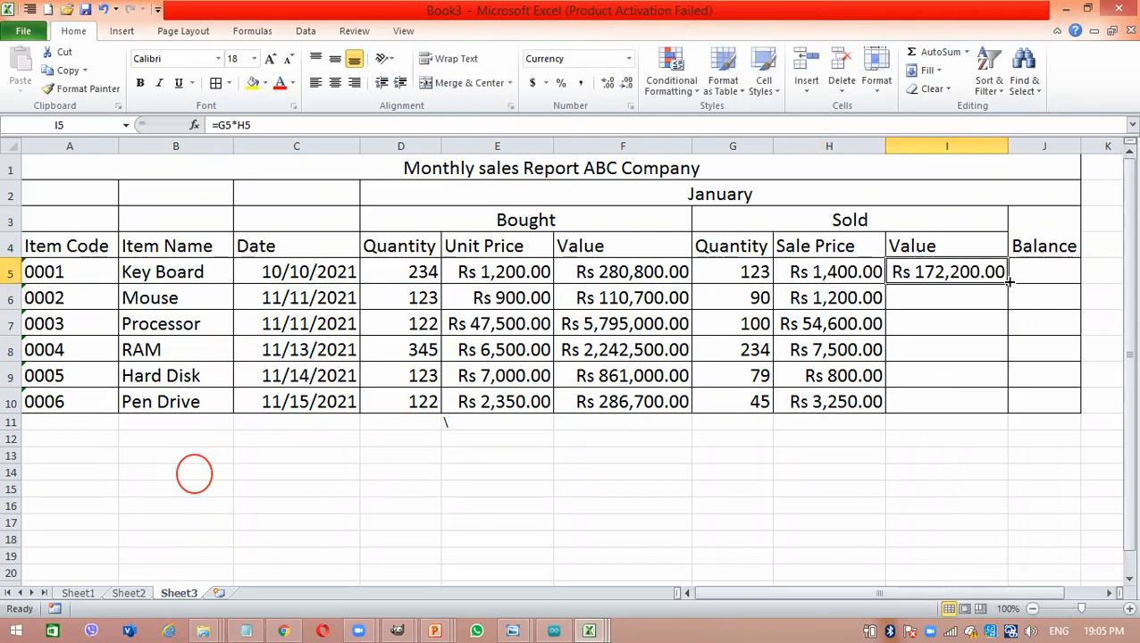
left_click_drag(1007, 286, 1005, 411)
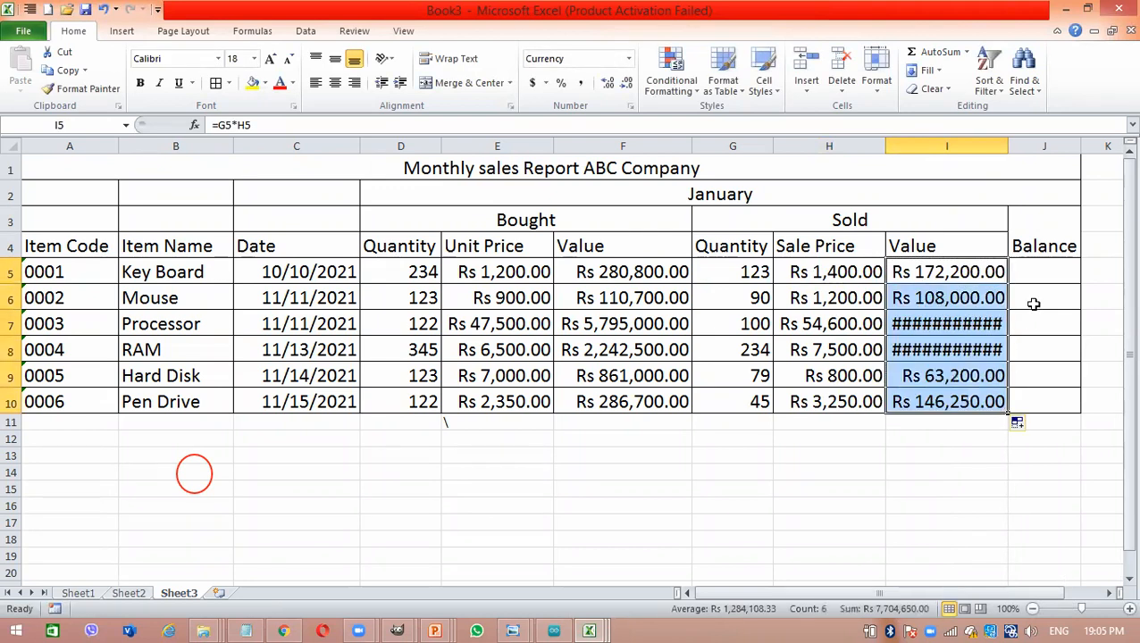
double_click(1007, 143)
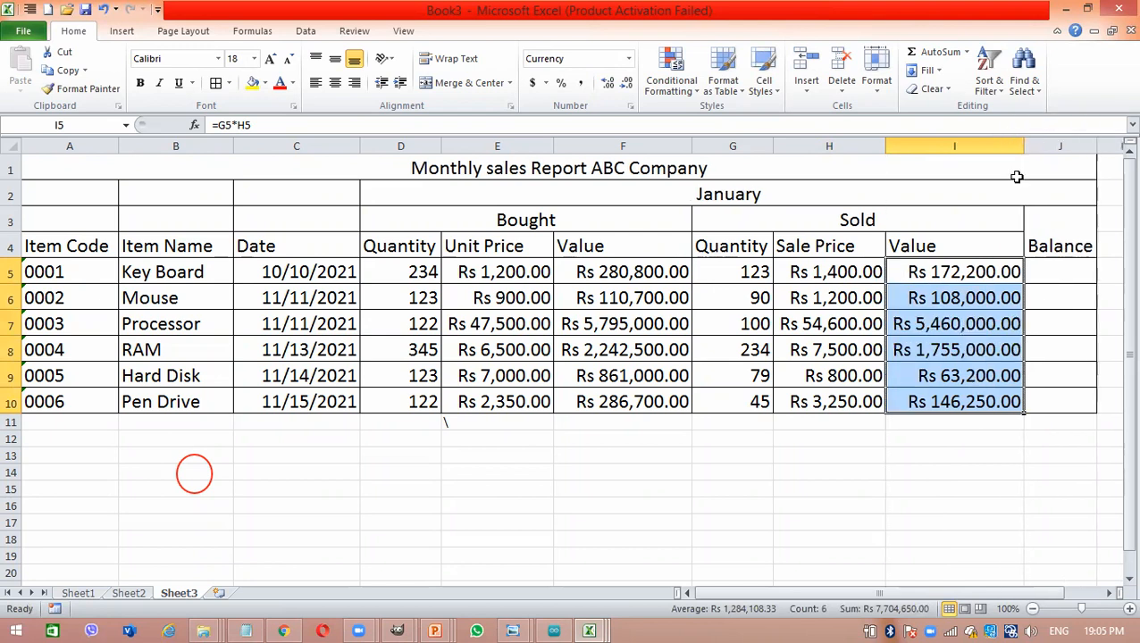
- Calculate the Key Board Balance in J5 by subtracting the sold quantity from the bought quantity with =D5-G5
left_click(1050, 267)
type("=")
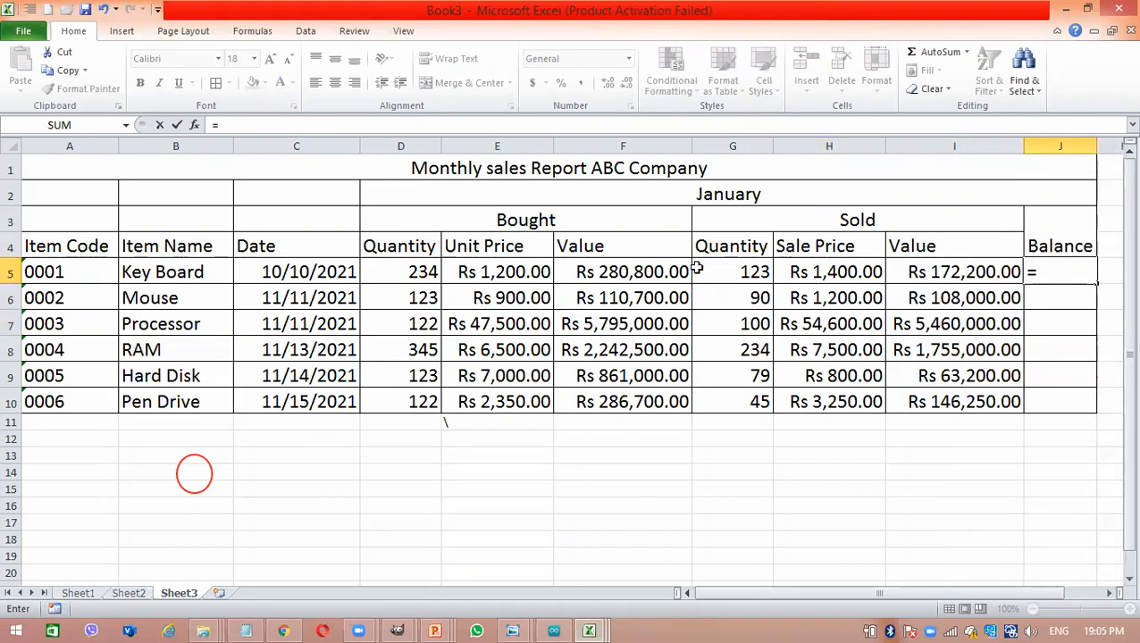
left_click(431, 269)
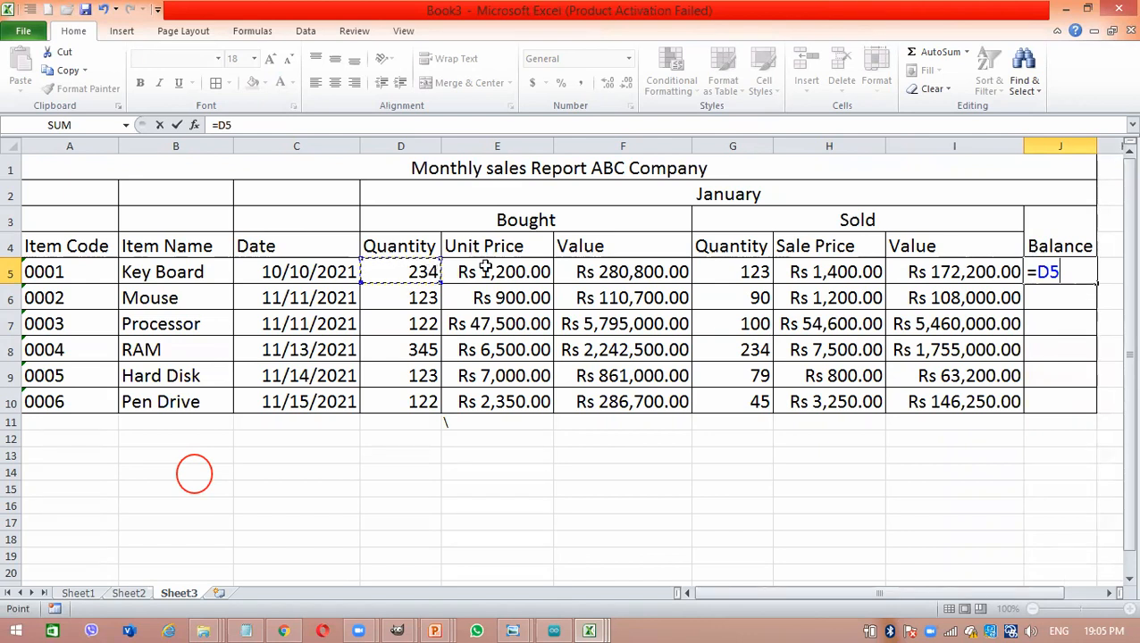
type("-")
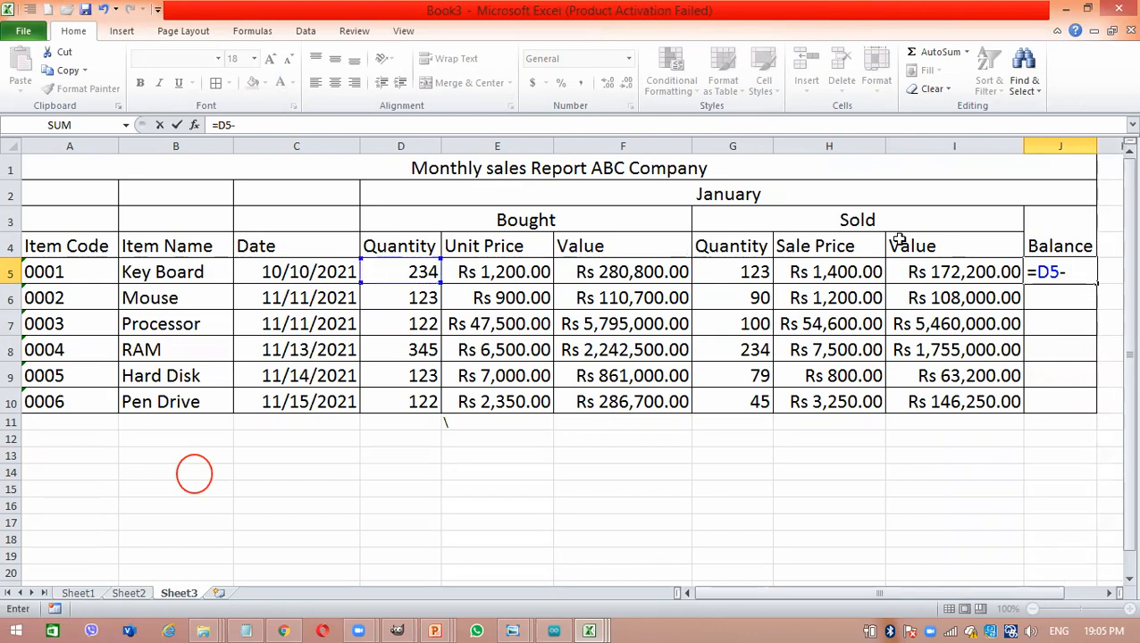
left_click(743, 273)
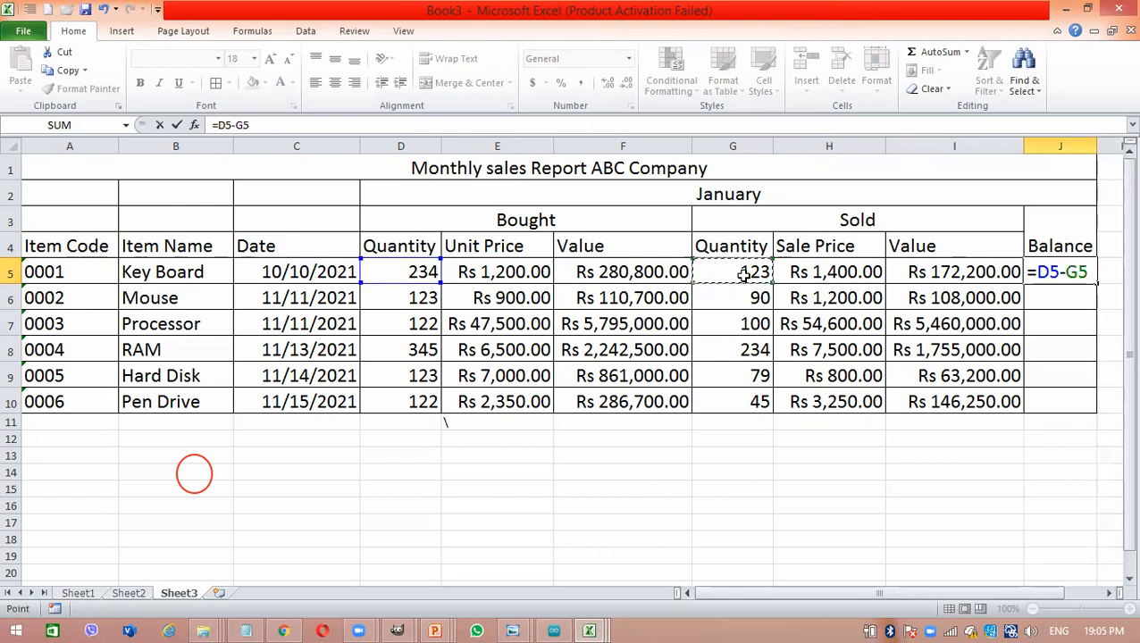
key("Return")
- Fill the J5 balance formula down the Balance column through J10
left_click(1086, 273)
left_click_drag(1094, 283, 1082, 404)
left_click(975, 472)
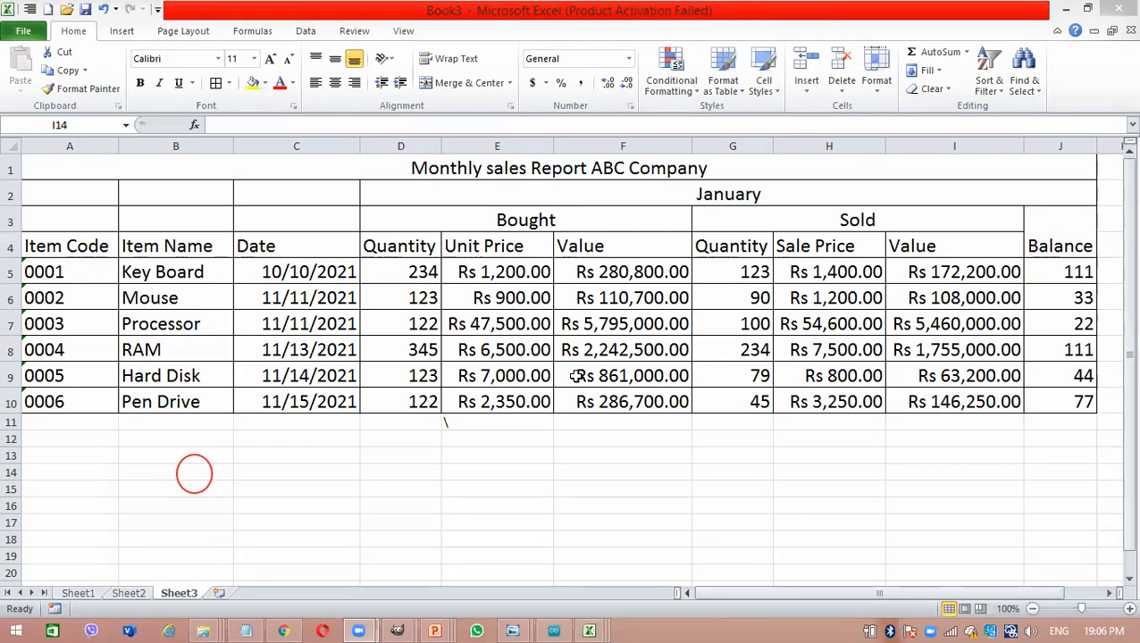
- Fill the whole report table A1:J10, from the title through the last item row, with light olive green
left_click(616, 167)
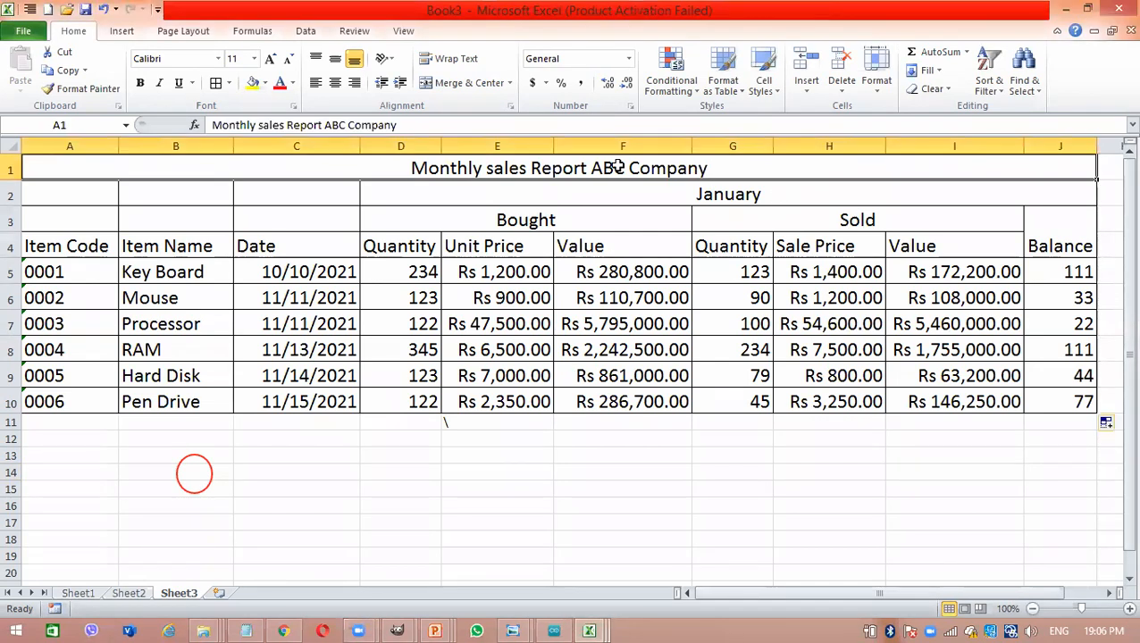
left_click(372, 222)
left_click(420, 183)
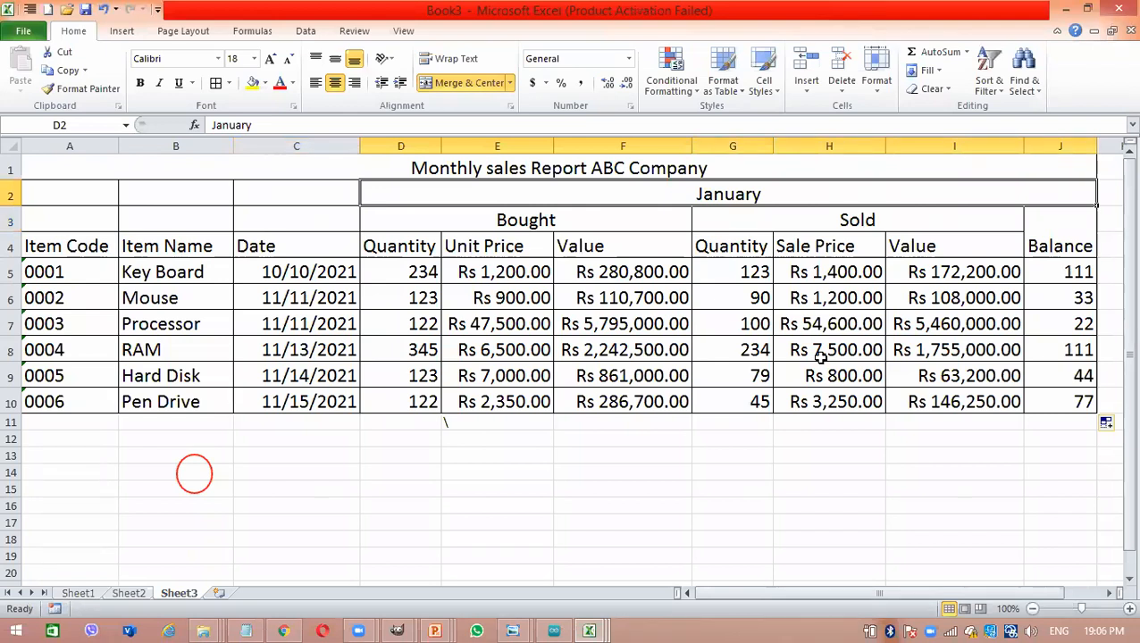
left_click(622, 159)
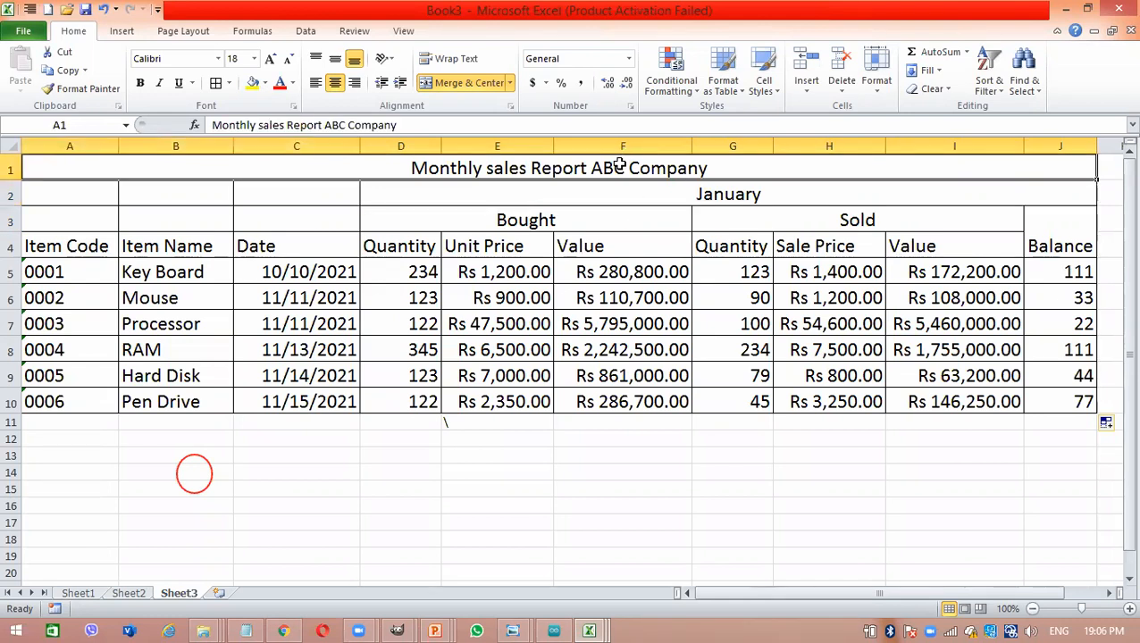
left_click_drag(619, 163, 631, 396)
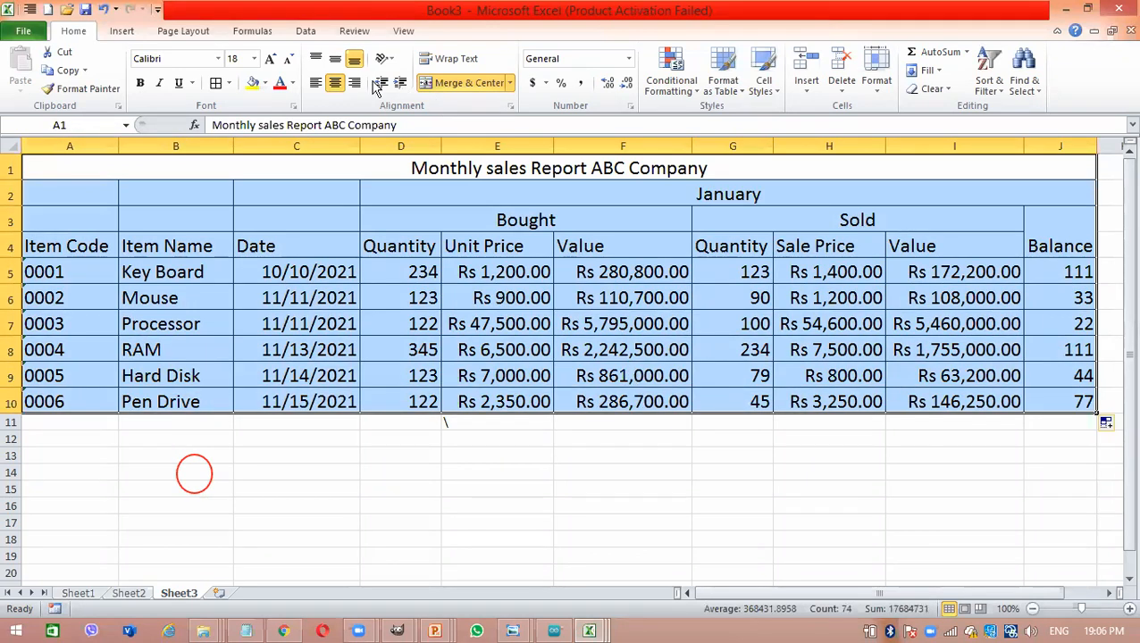
left_click(264, 83)
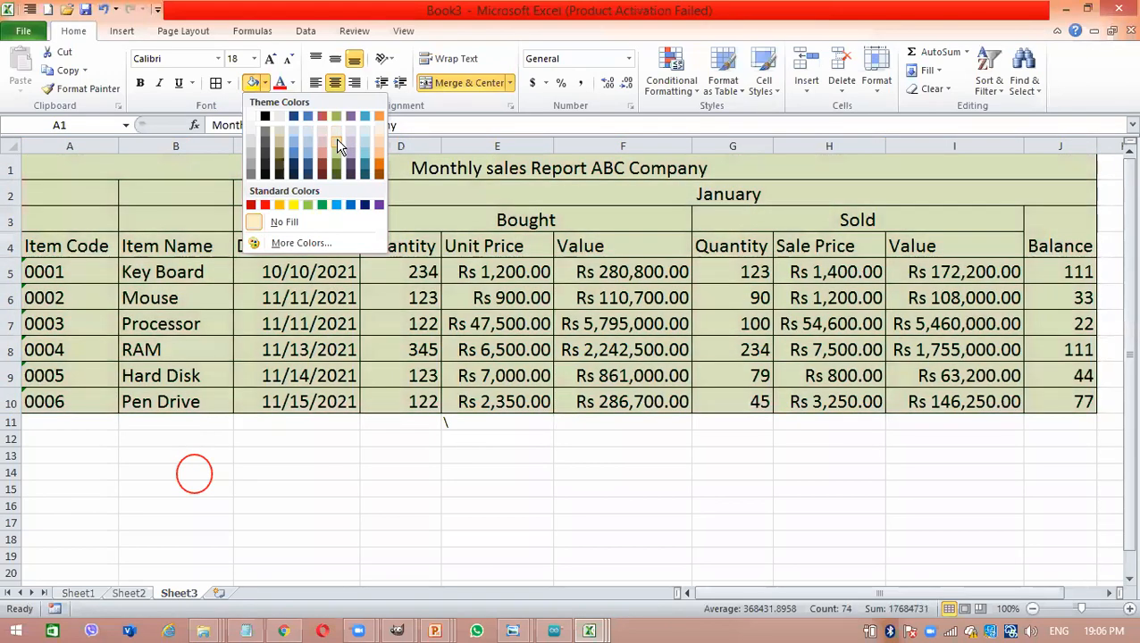
left_click(337, 137)
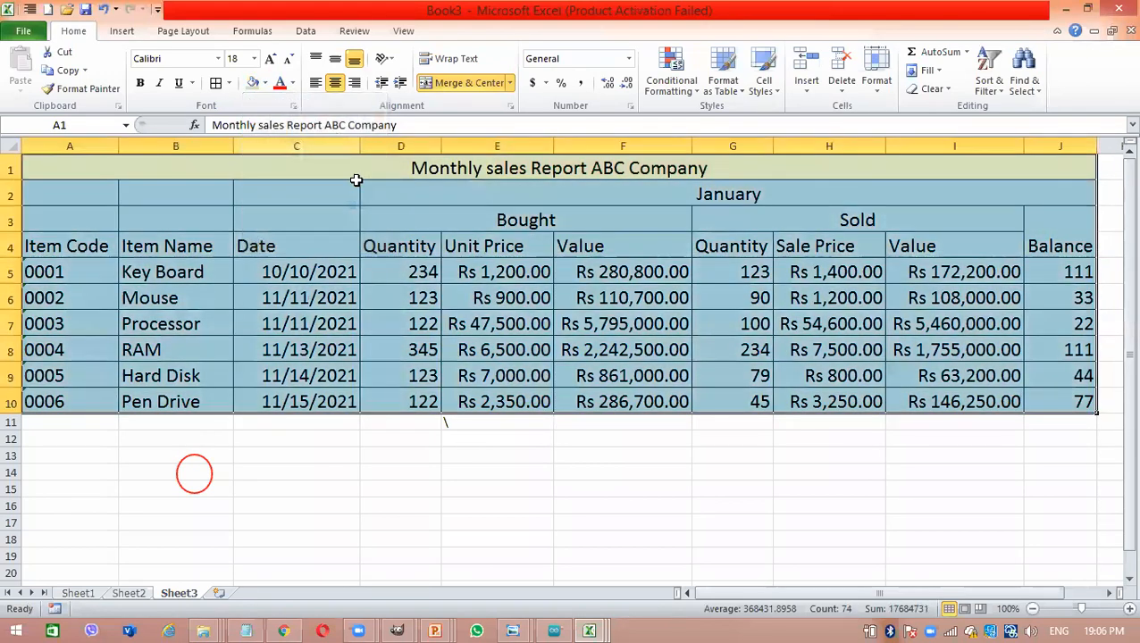
left_click(381, 263)
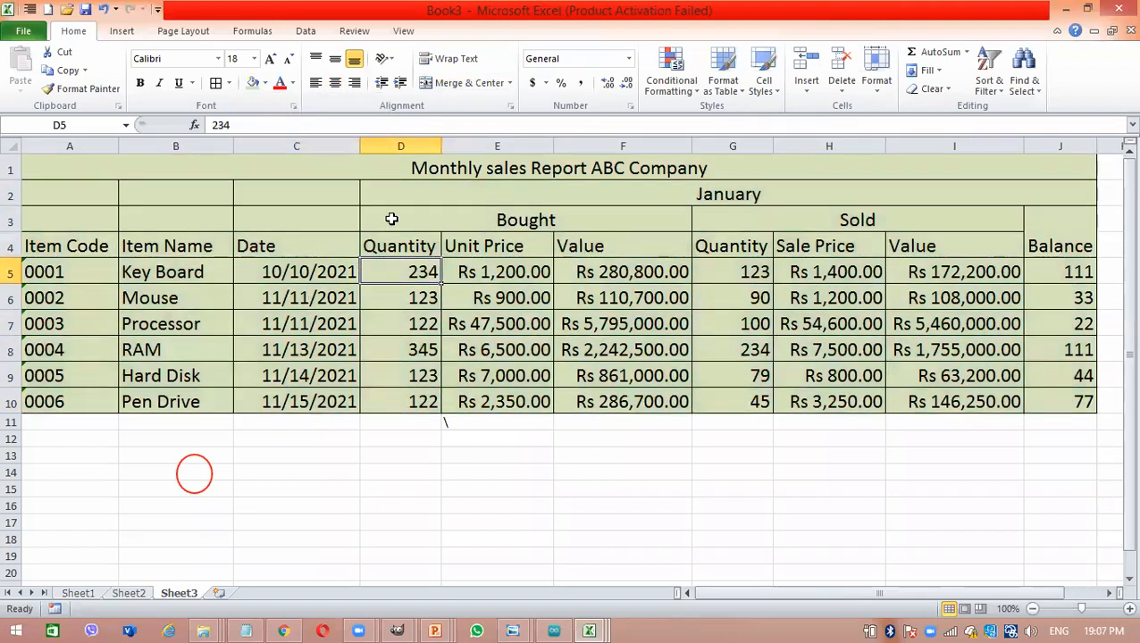
- Fill the Bought section D3:F10, including its headings, with light orange
left_click_drag(391, 219, 487, 394)
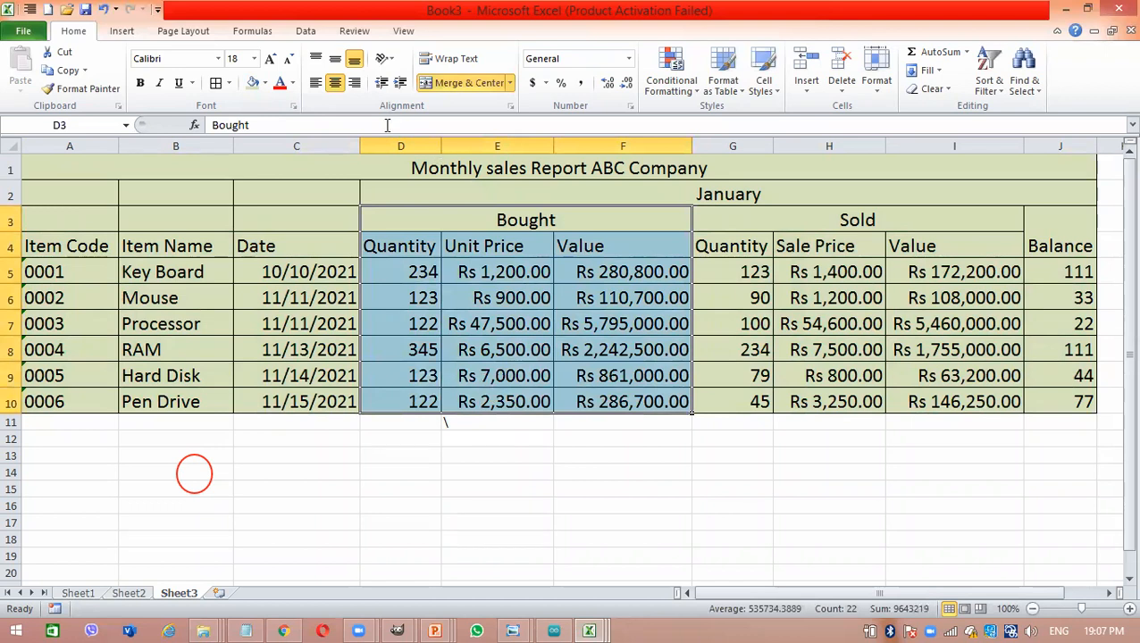
left_click(264, 82)
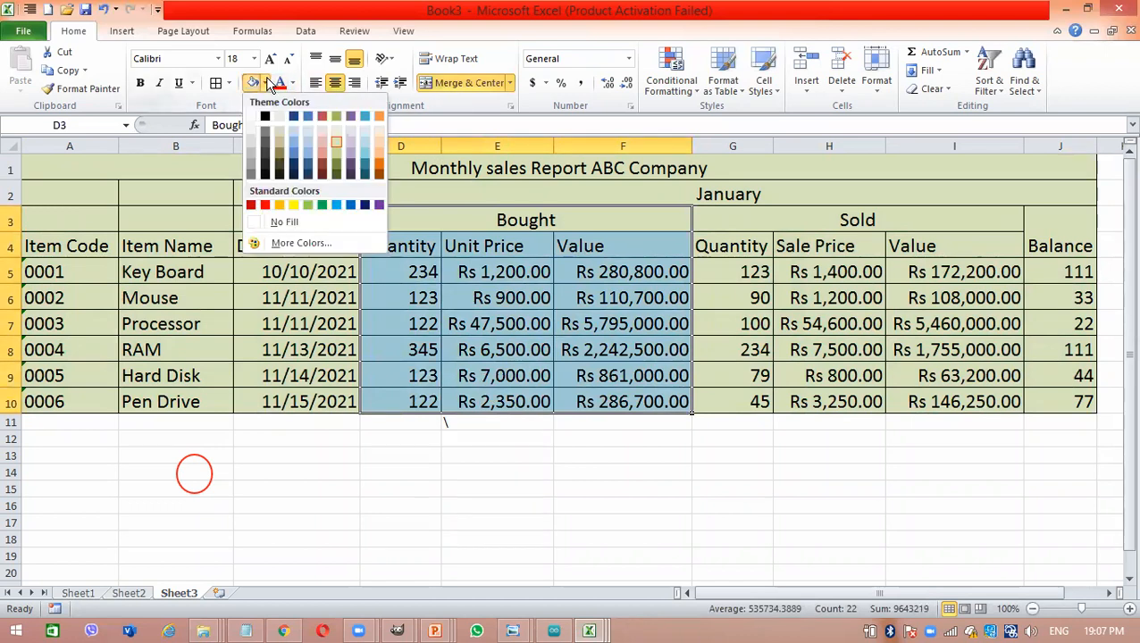
left_click(375, 139)
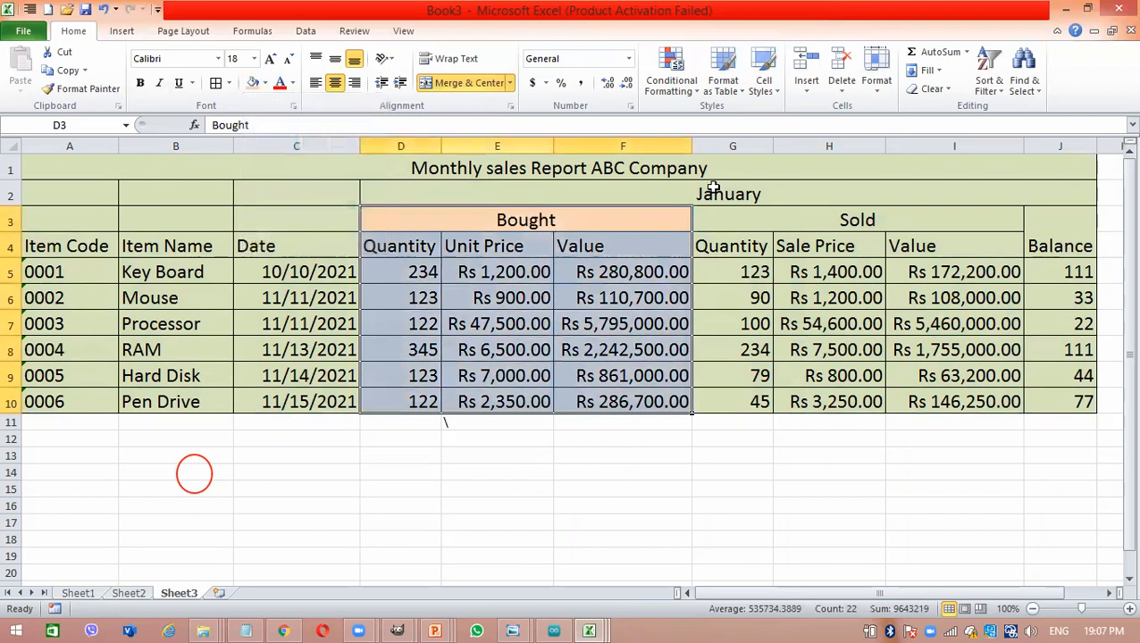
- Fill the Sold section G3:I10, including its headings, with light aqua blue
left_click(764, 214)
left_click_drag(763, 214, 920, 399)
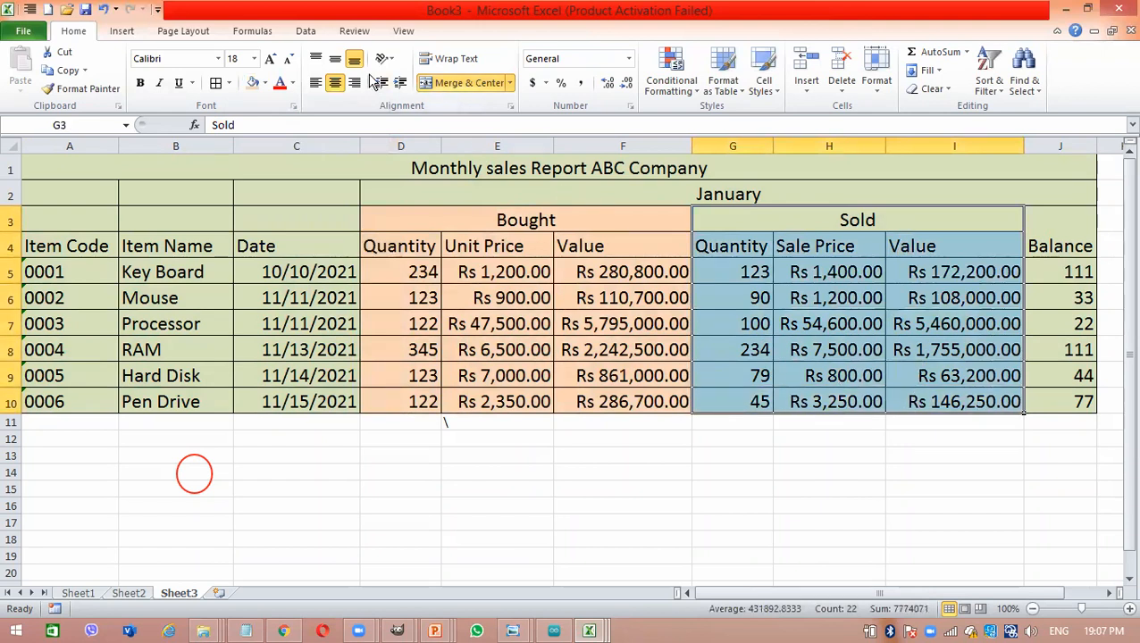
left_click(265, 83)
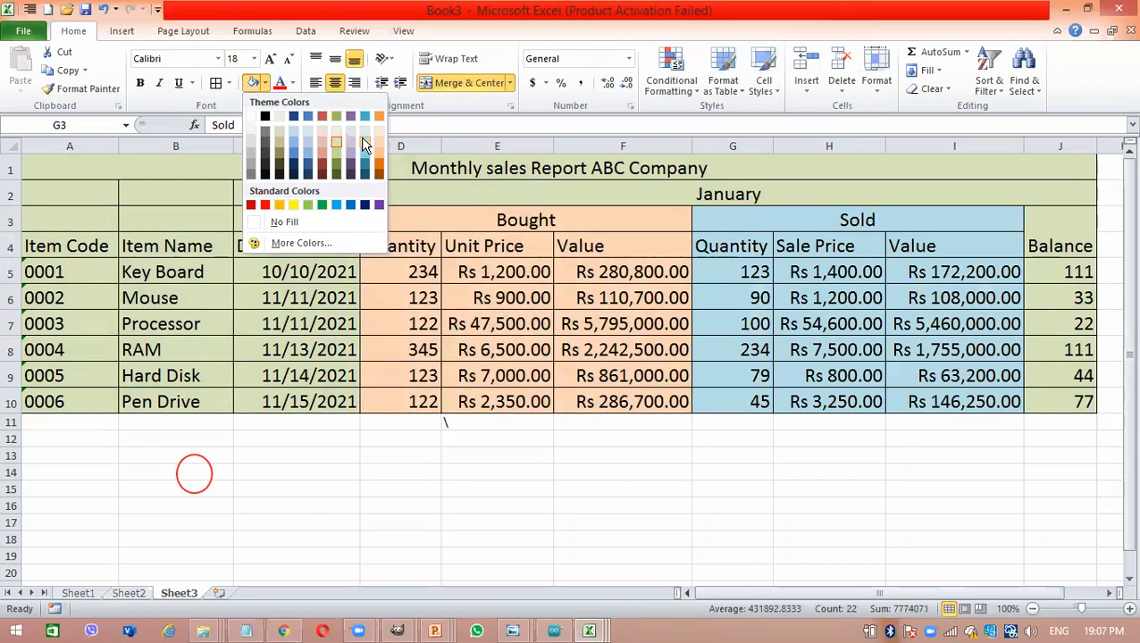
left_click(361, 137)
- Fill the Balance column J3:J10, including its heading, with a medium orange darker than the Bought section
left_click_drag(1070, 214, 1078, 407)
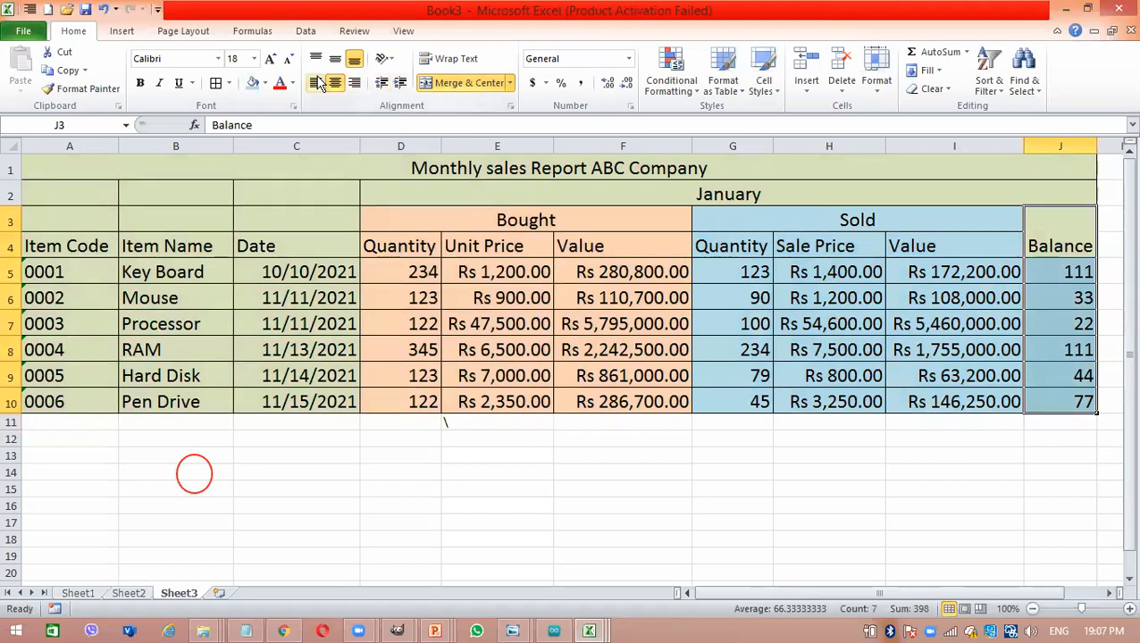
left_click(267, 82)
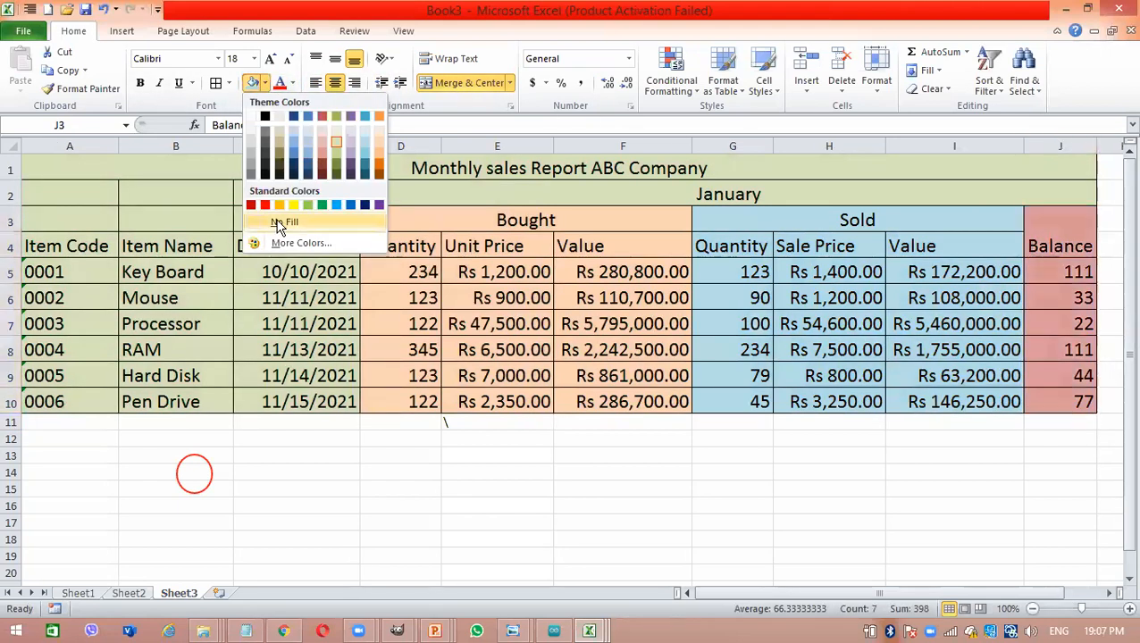
left_click(378, 153)
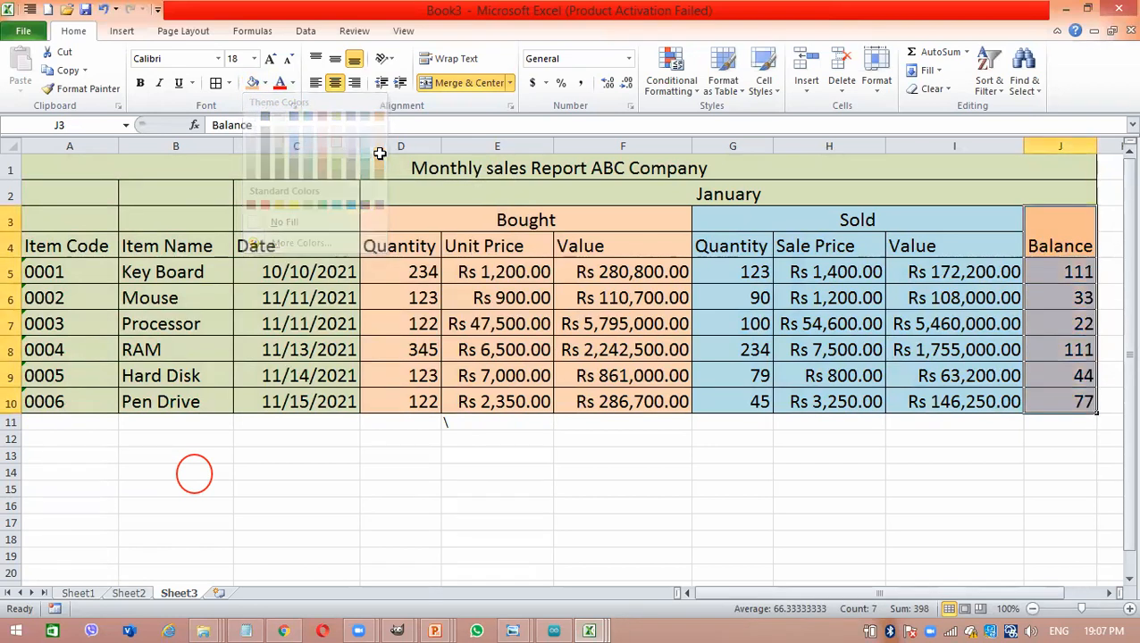
- Fill the merged report title row, Monthly sales Report ABC Company, with light purple
left_click(253, 262)
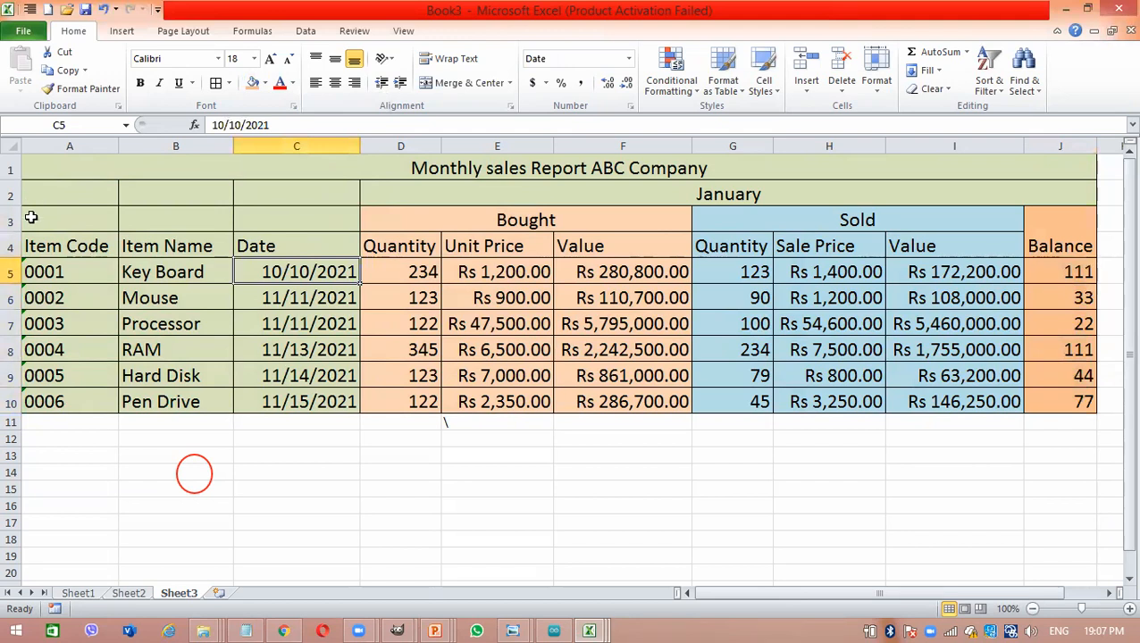
left_click(267, 185)
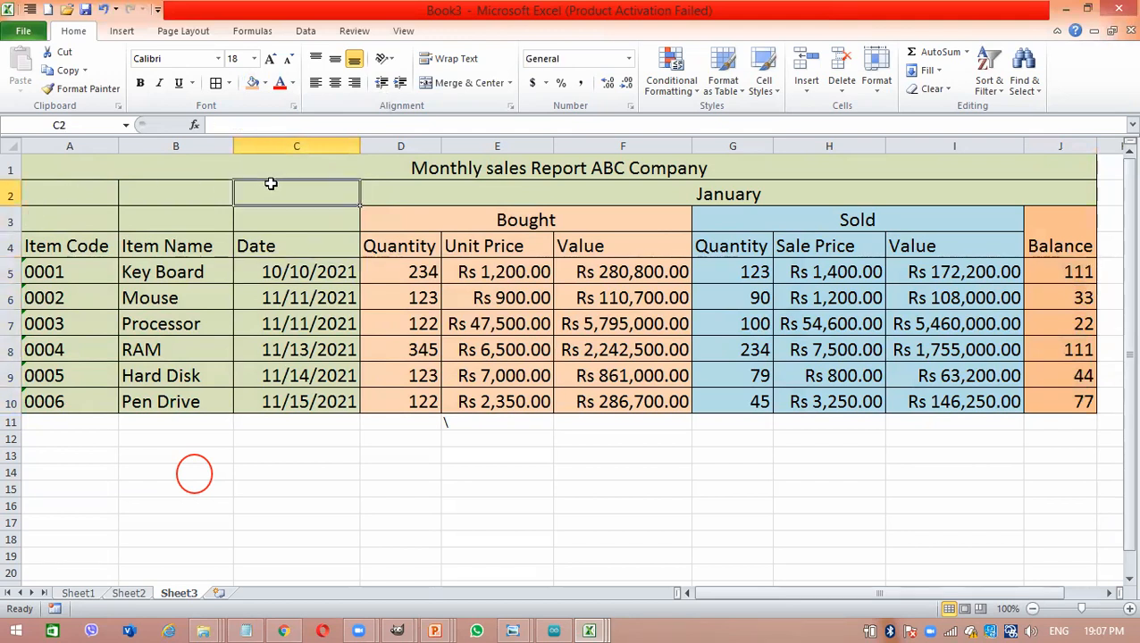
left_click(292, 174)
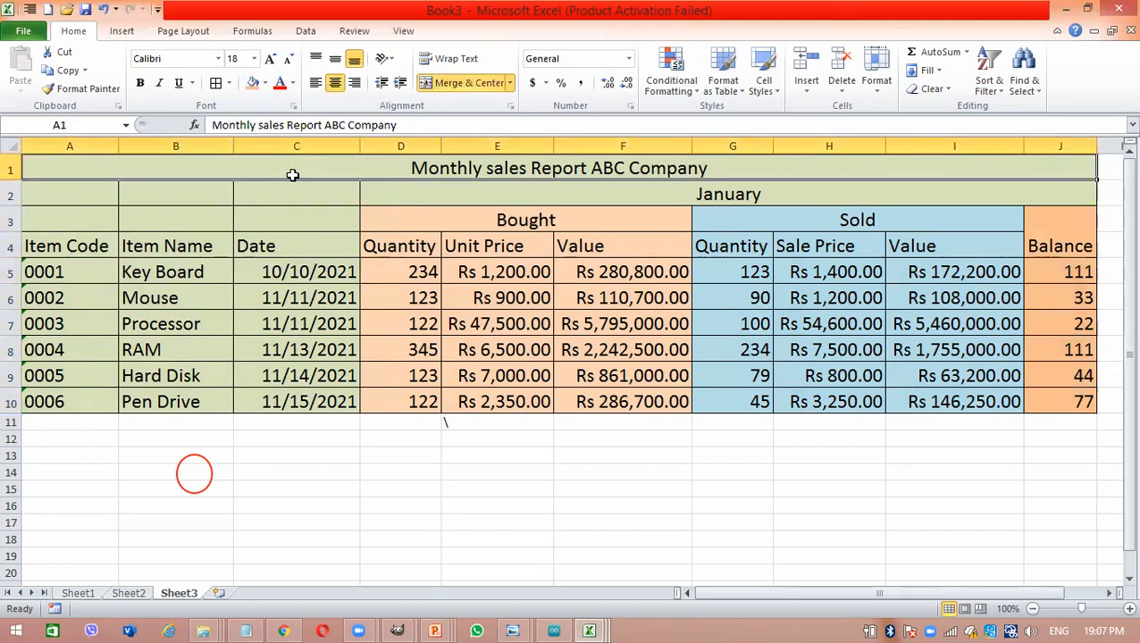
left_click(265, 84)
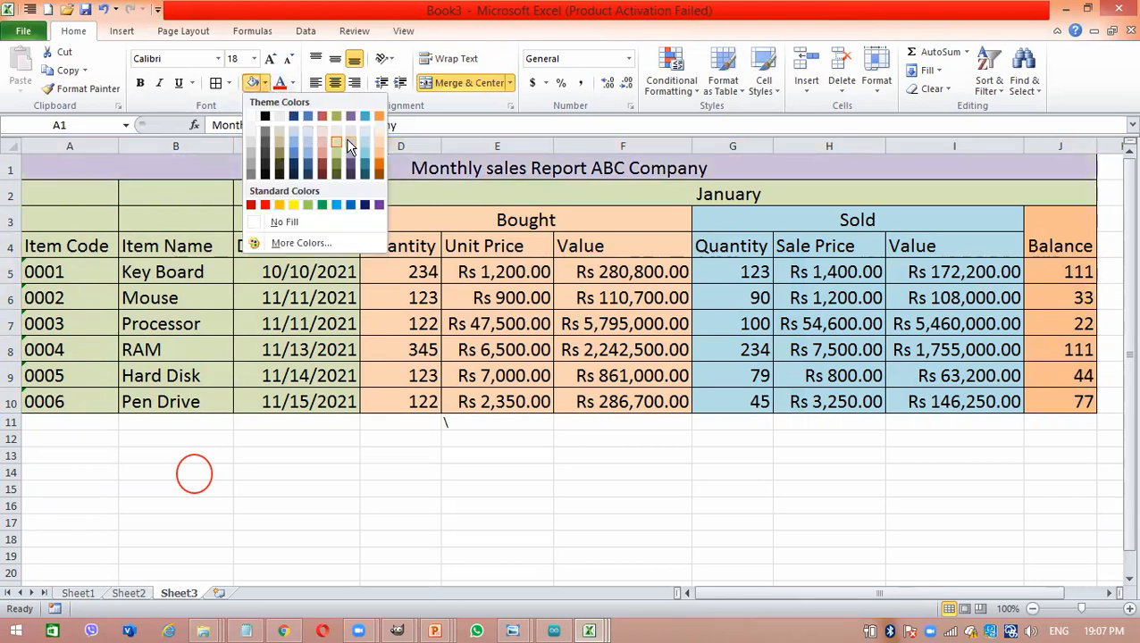
left_click(347, 137)
- Fill the merged January heading in row 2 with the standard orange colour
left_click(424, 188)
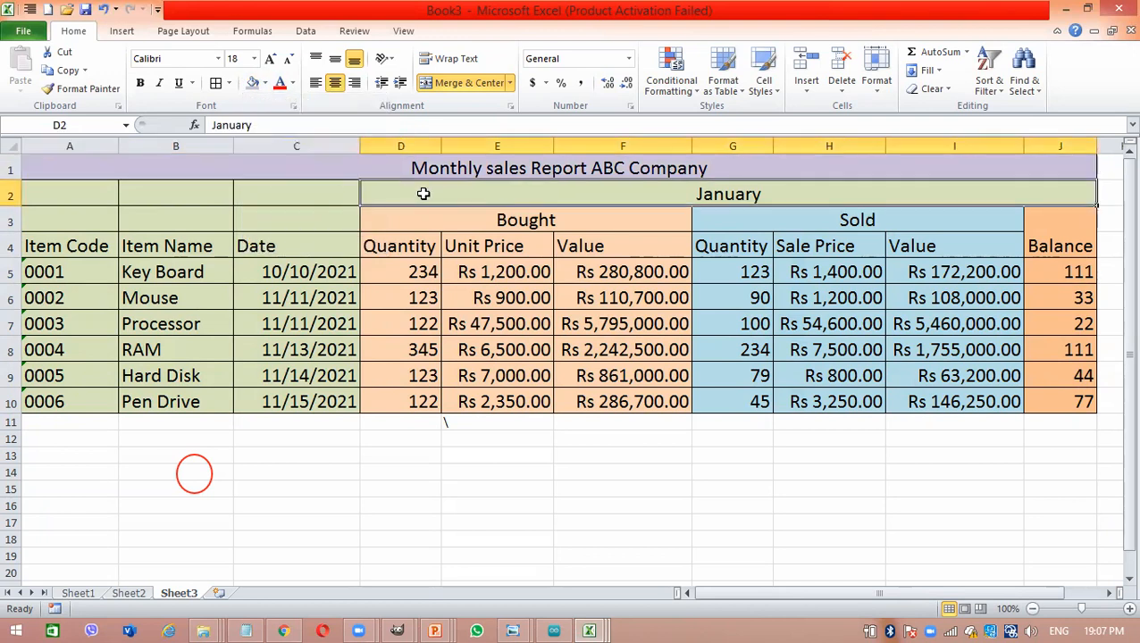
left_click(266, 83)
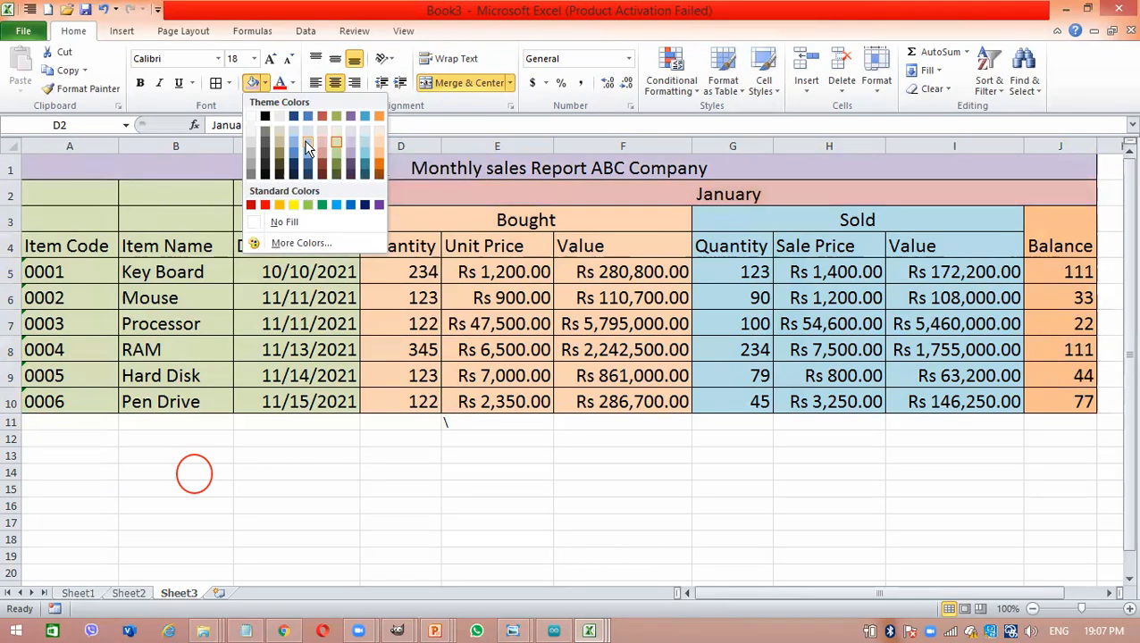
left_click(275, 204)
left_click(184, 223)
left_click(54, 327)
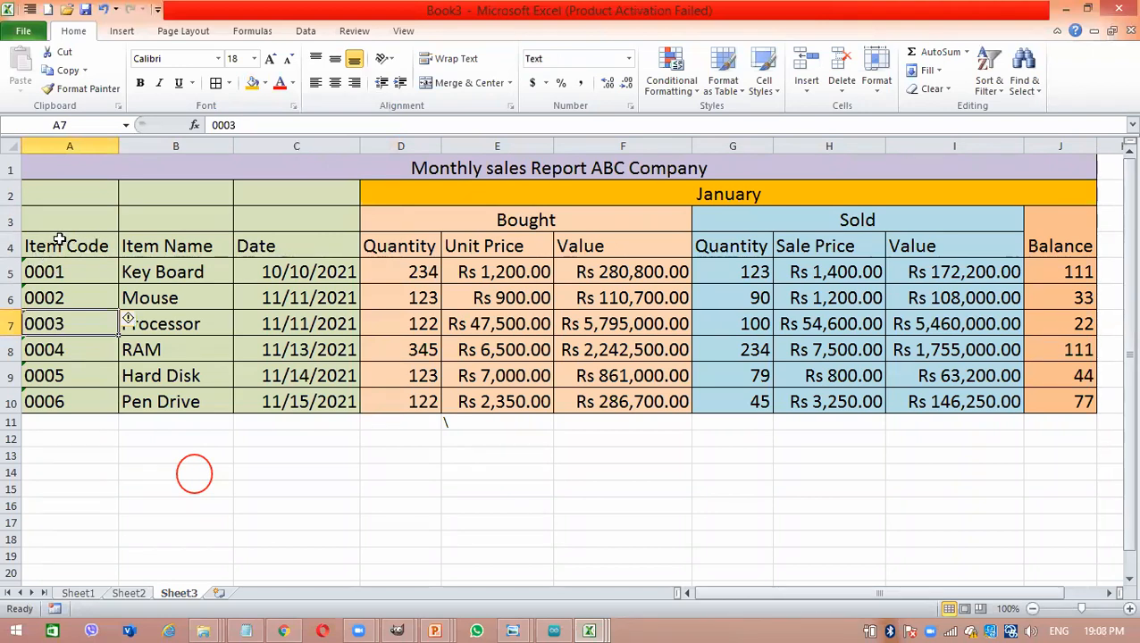
- Merge and center the empty cells A2:C3 above the Item Code, Item Name and Date headings
left_click_drag(41, 189, 292, 210)
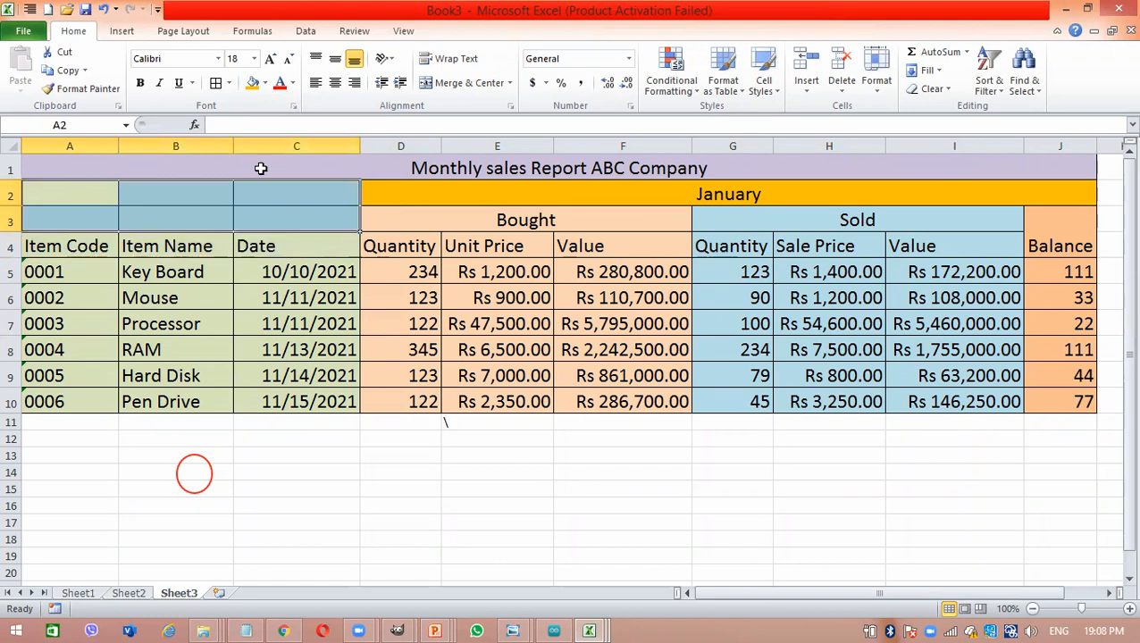
left_click(480, 82)
left_click(370, 296)
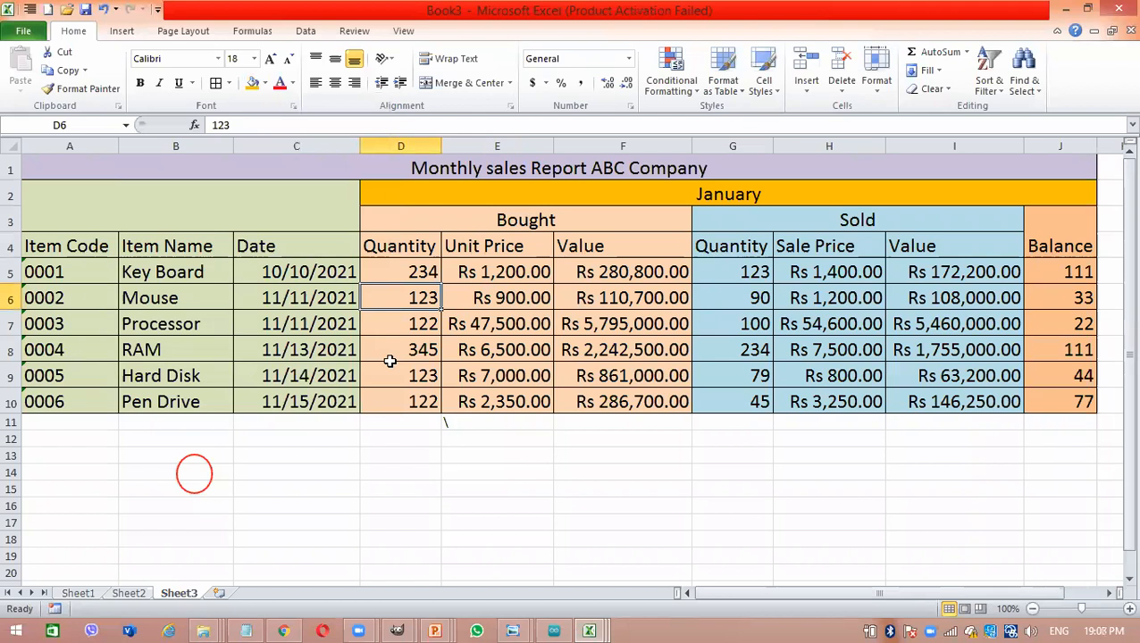
left_click(654, 393)
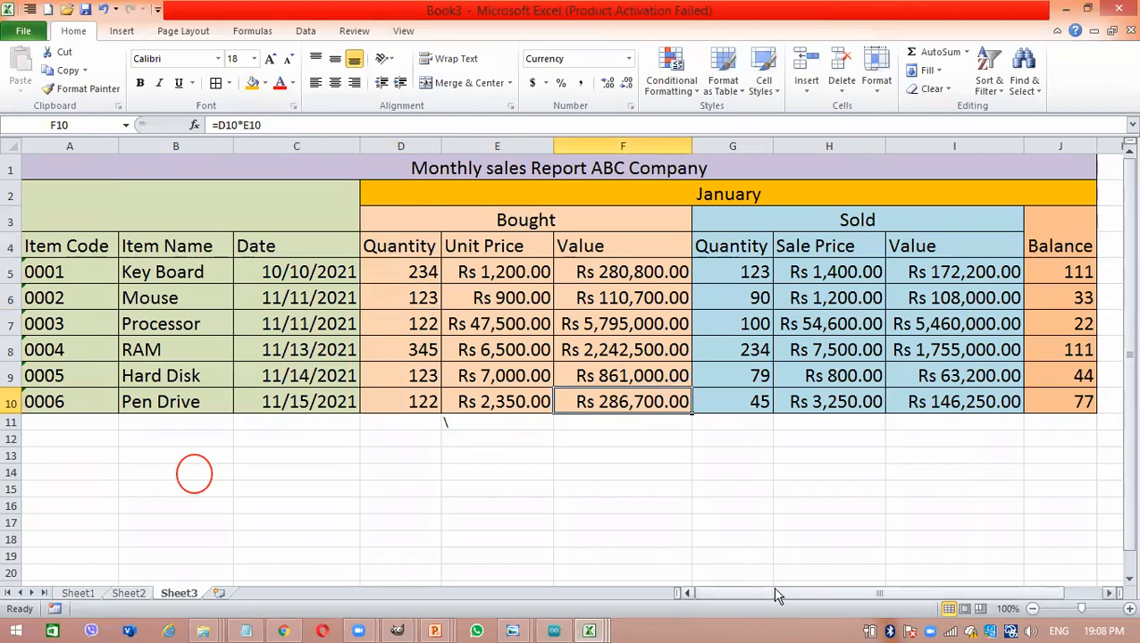
left_click(1032, 609)
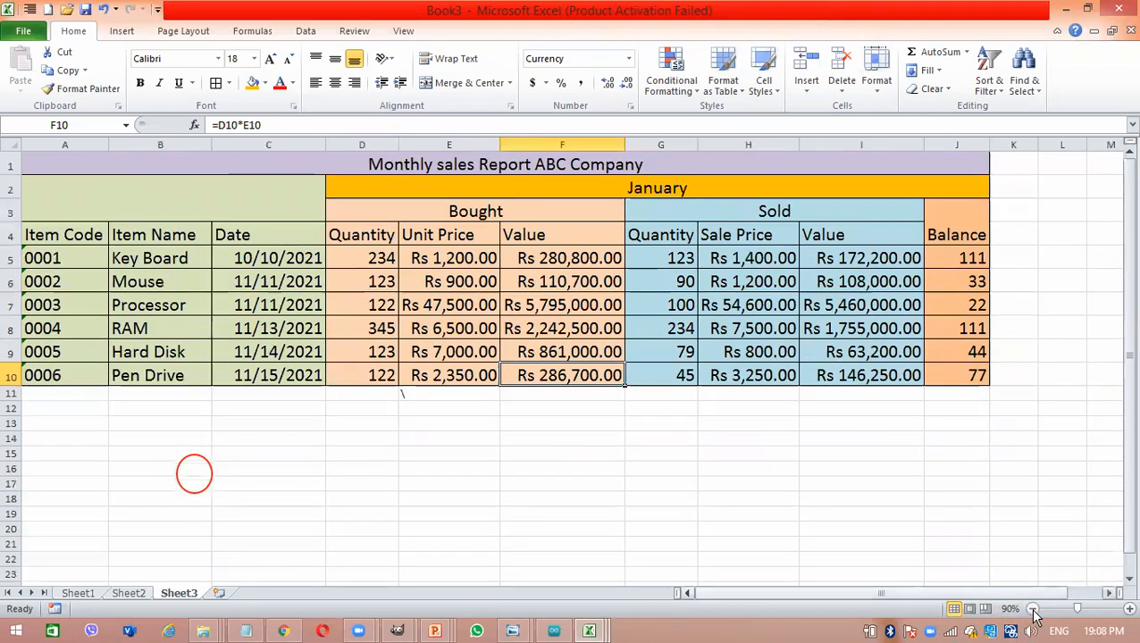
left_click(765, 466)
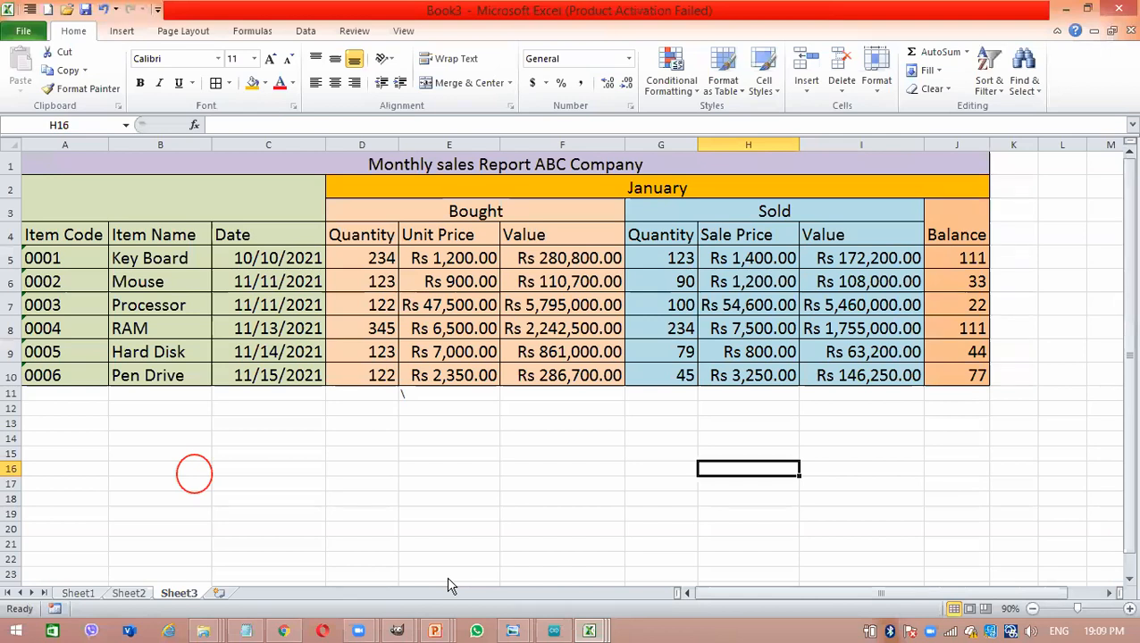
left_click(388, 442)
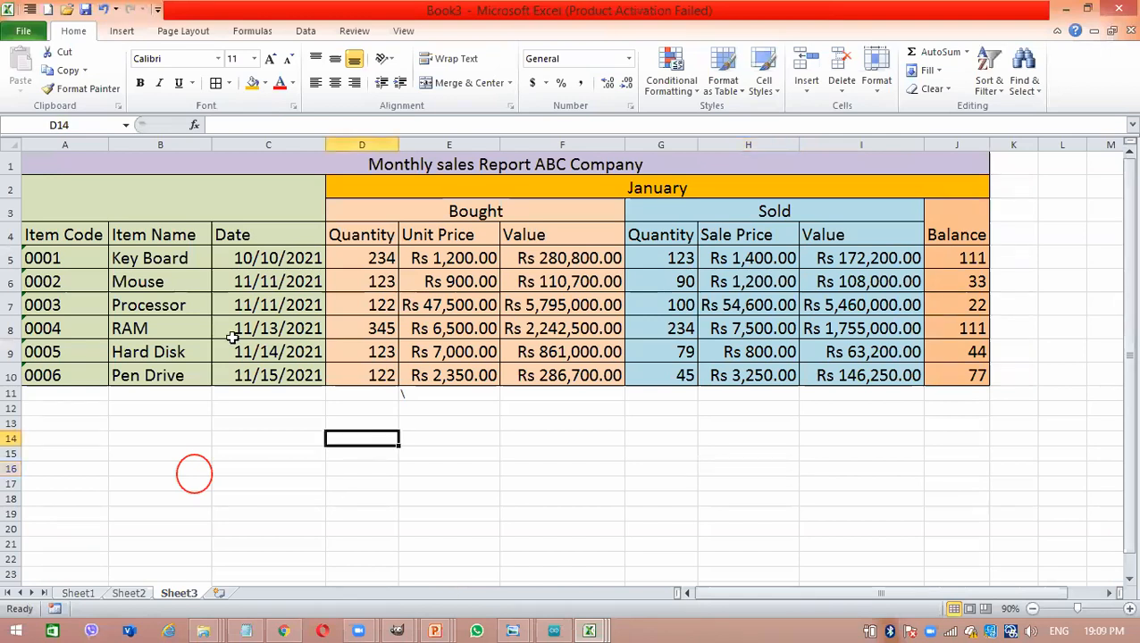
left_click(416, 242)
left_click(296, 264)
left_click(601, 449)
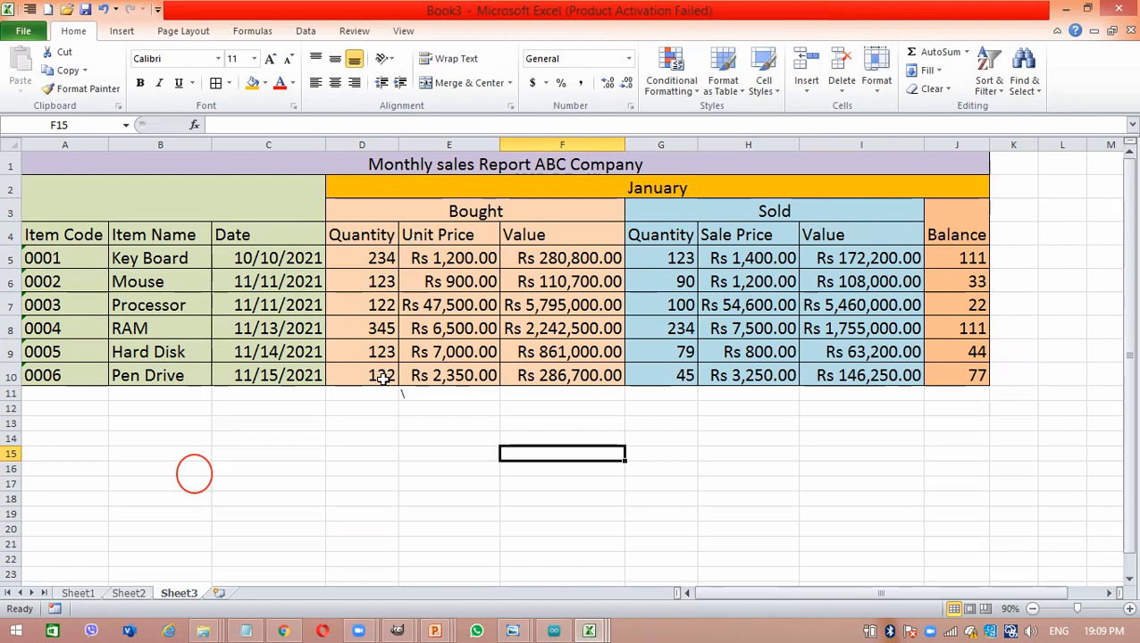
left_click(236, 328)
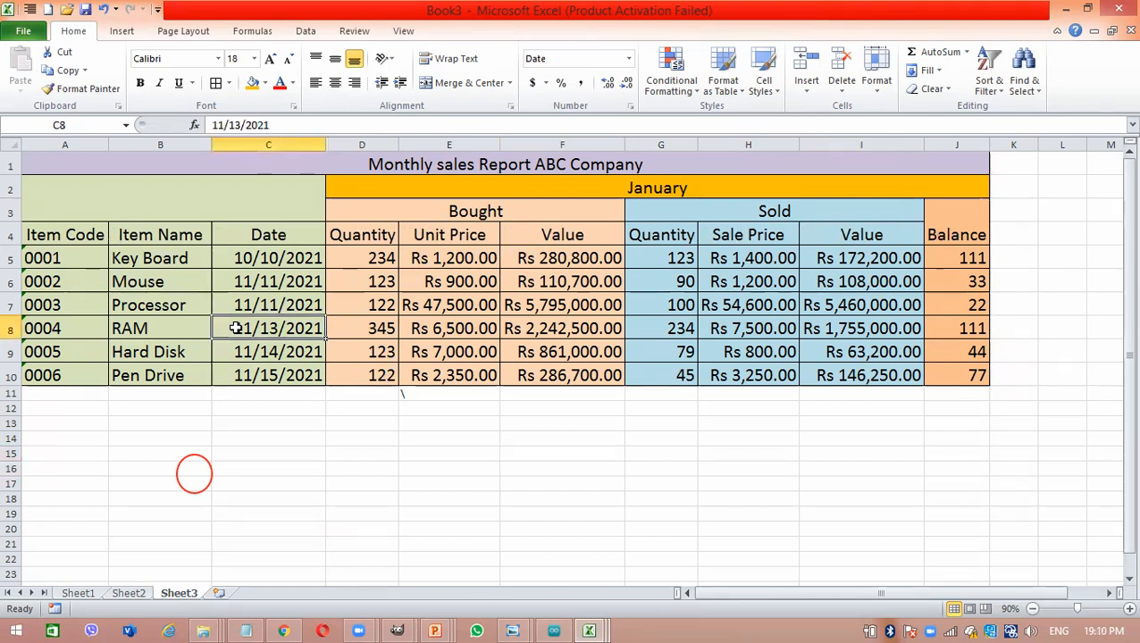